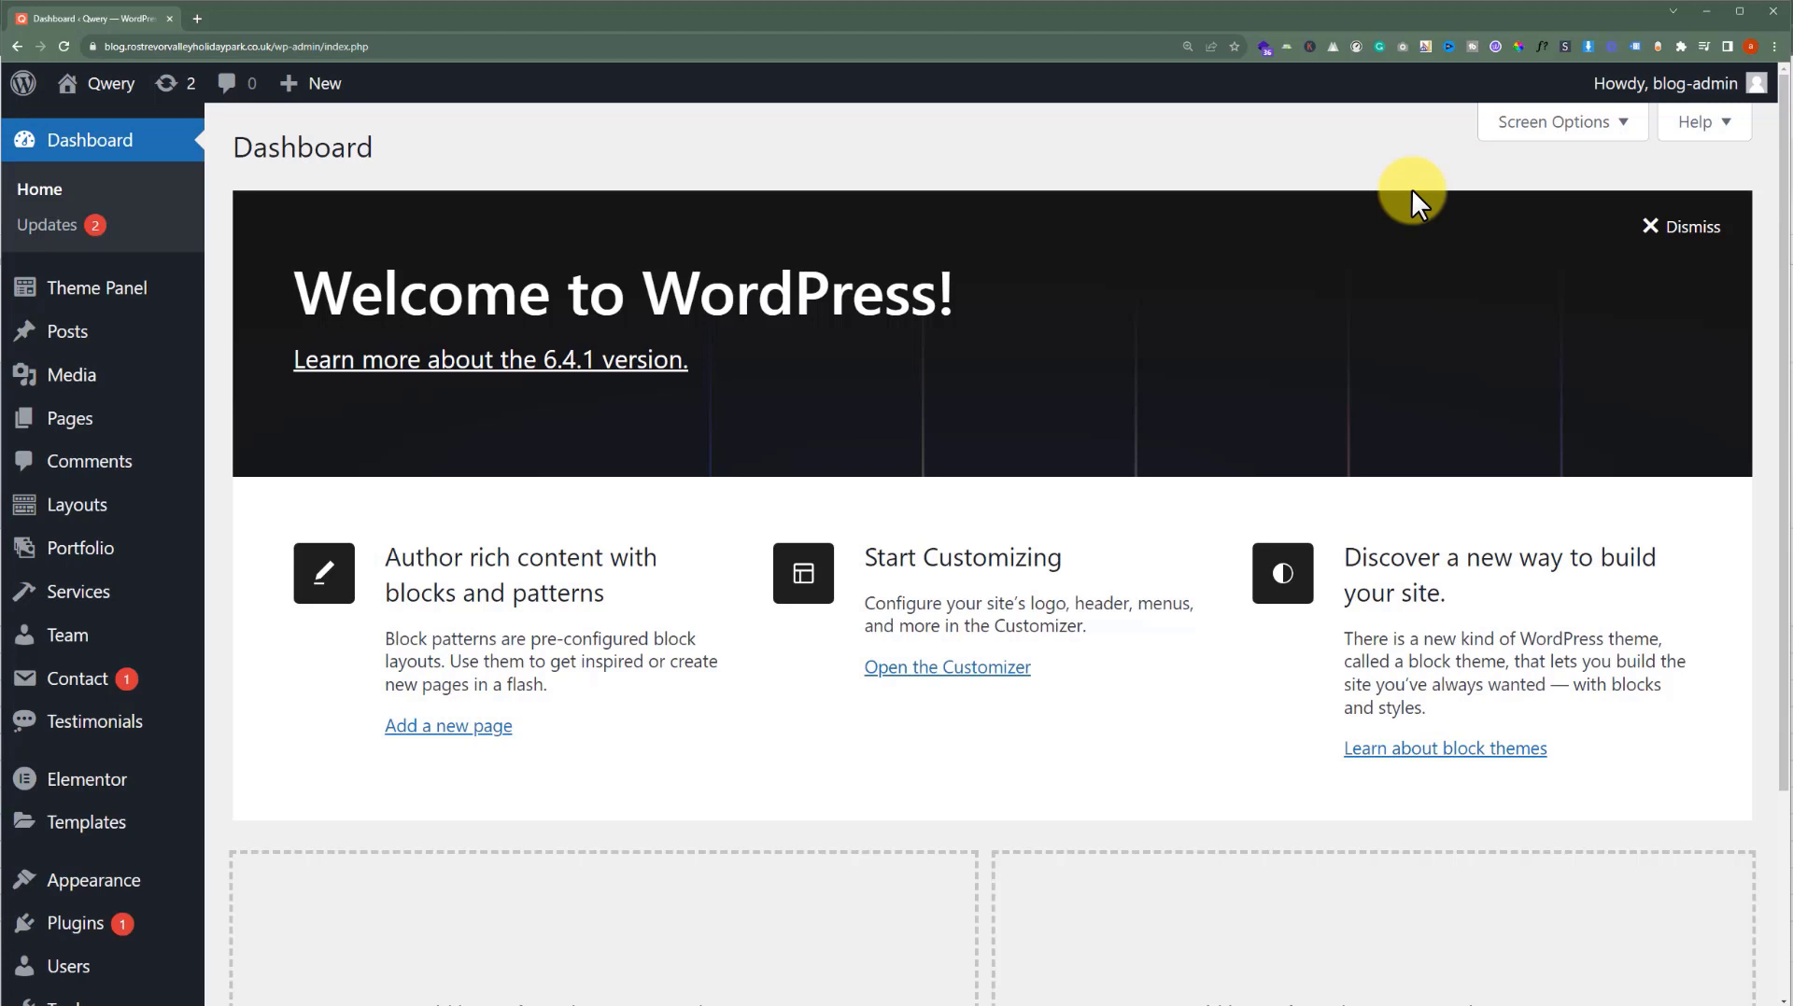
Open the site's Popups settings and start a new popup in a separate browser tab
{"action": "scroll", "coordinate": [1298, 224], "scroll_direction": "down", "scroll_amount": 3}
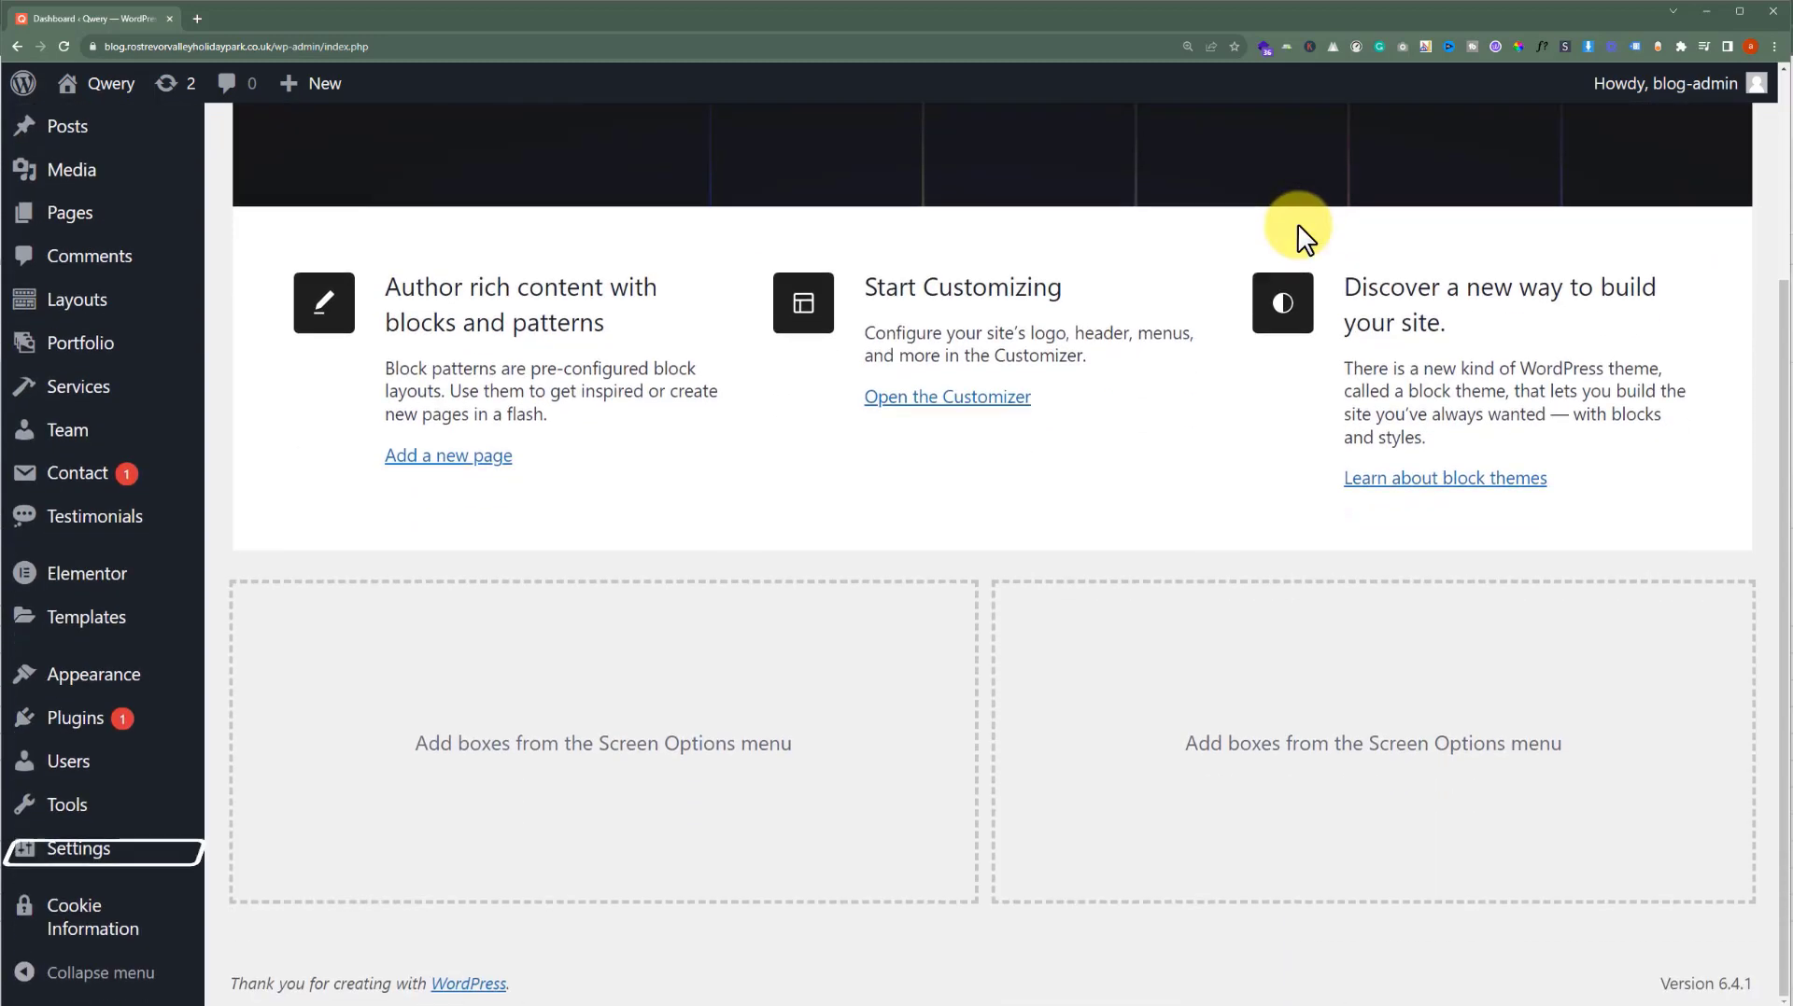
{"action": "mouse_move", "coordinate": [120, 857]}
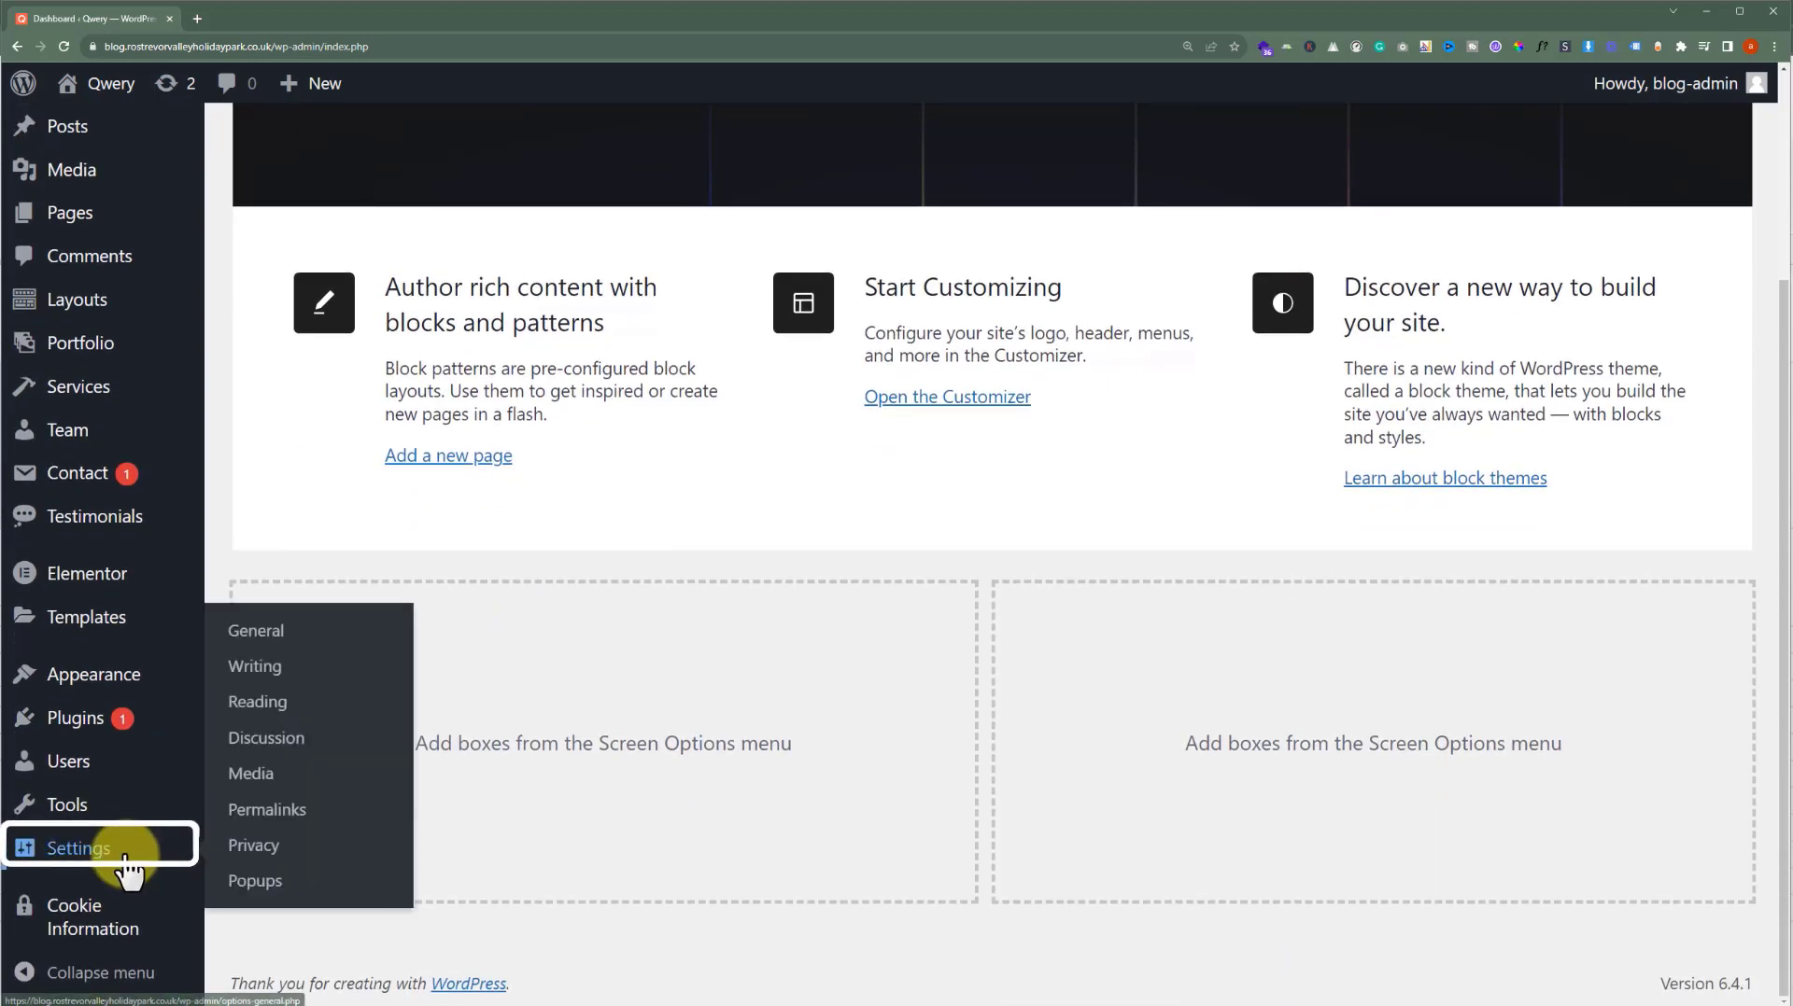
{"action": "left_click", "coordinate": [261, 885]}
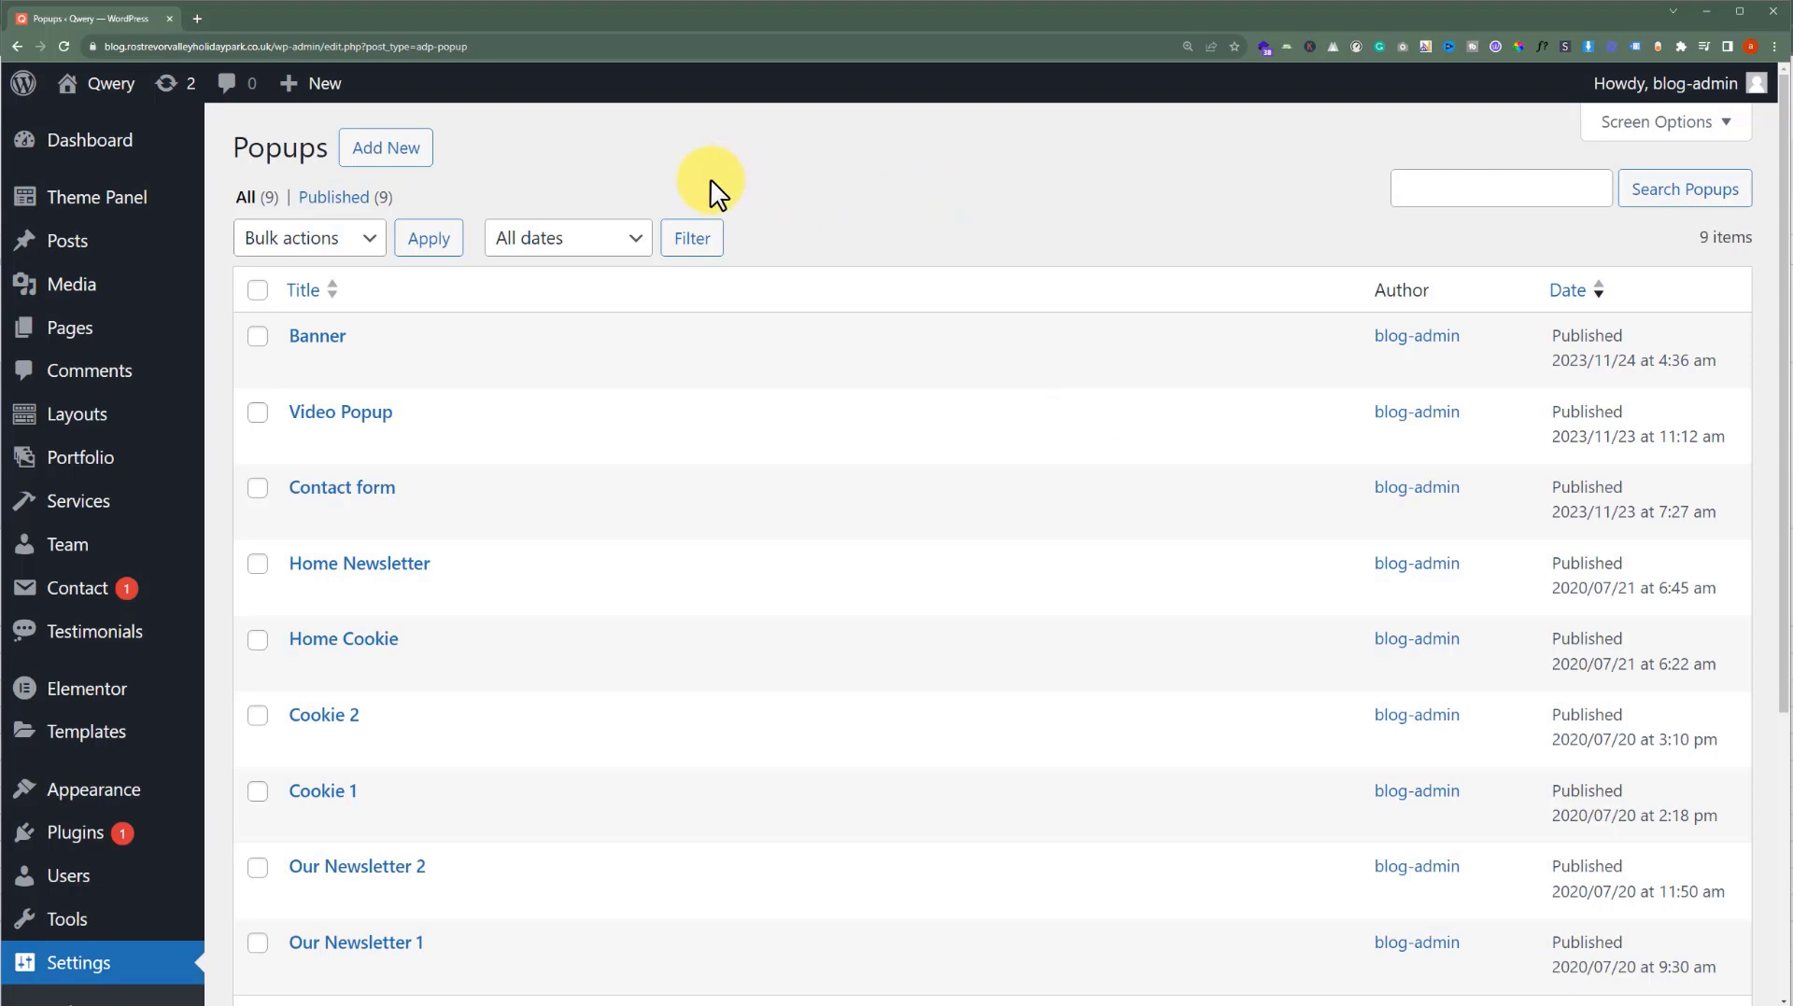
{"action": "left_click", "coordinate": [400, 158], "text": "ctrl"}
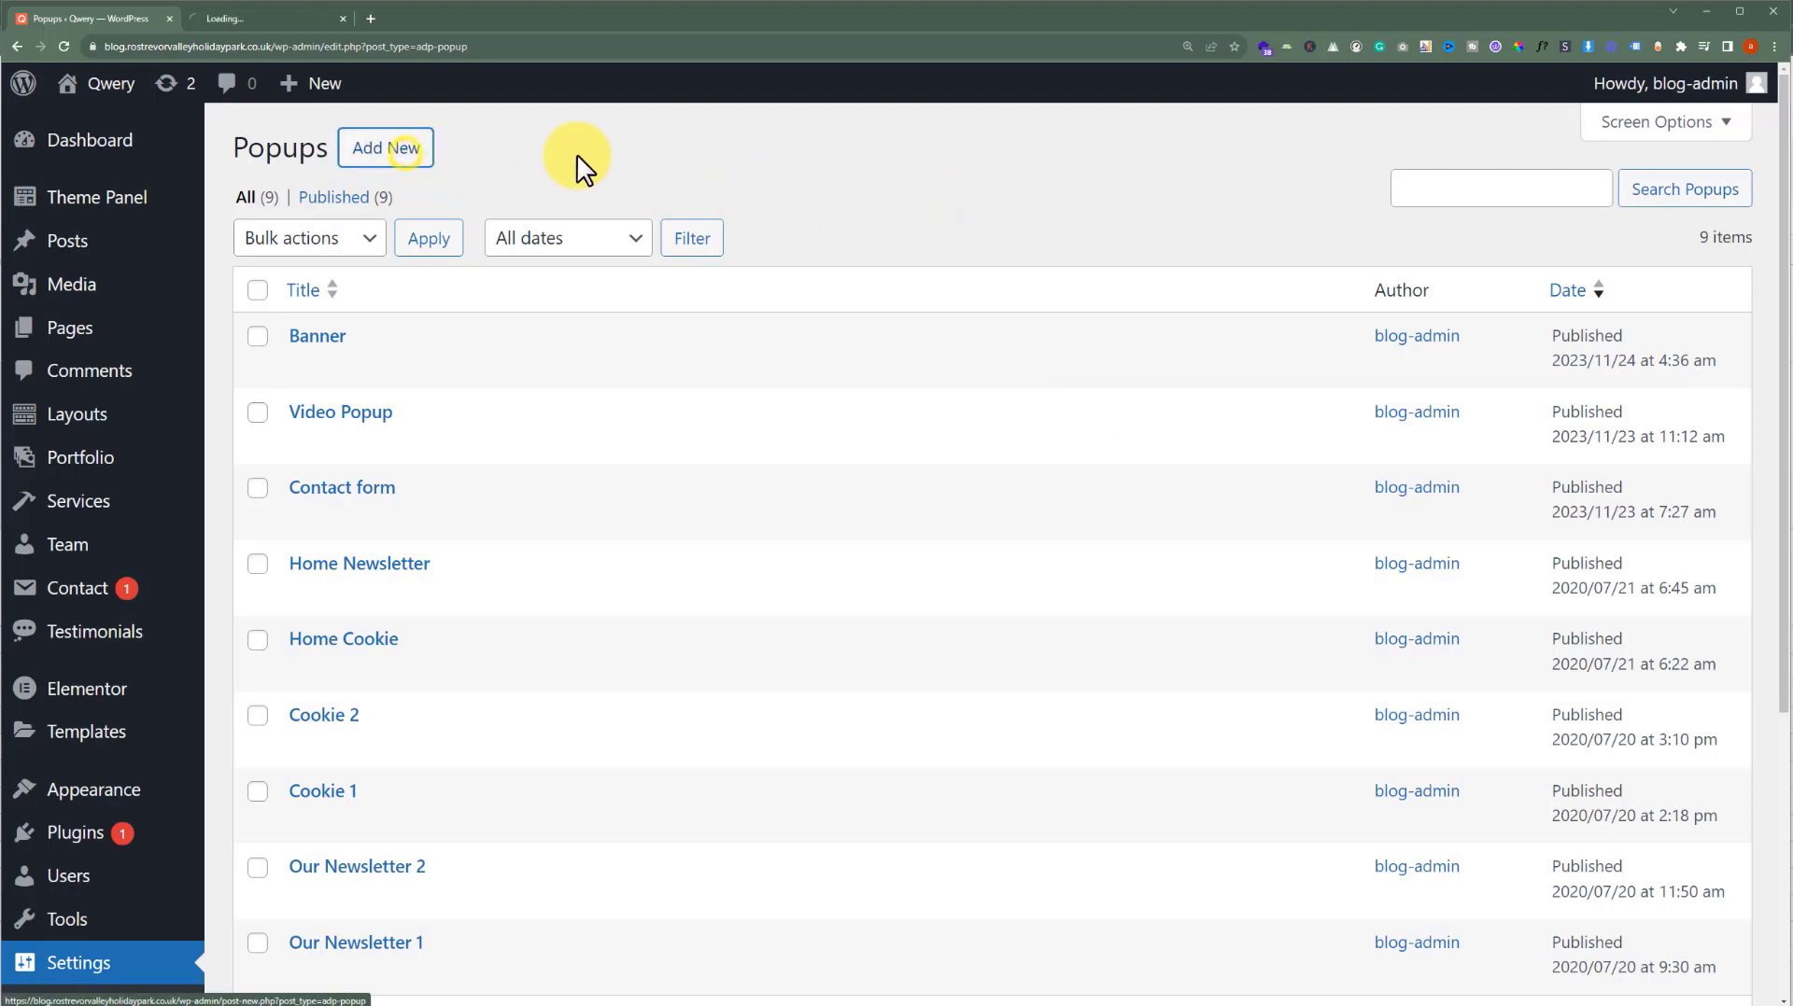
{"action": "left_click", "coordinate": [268, 16]}
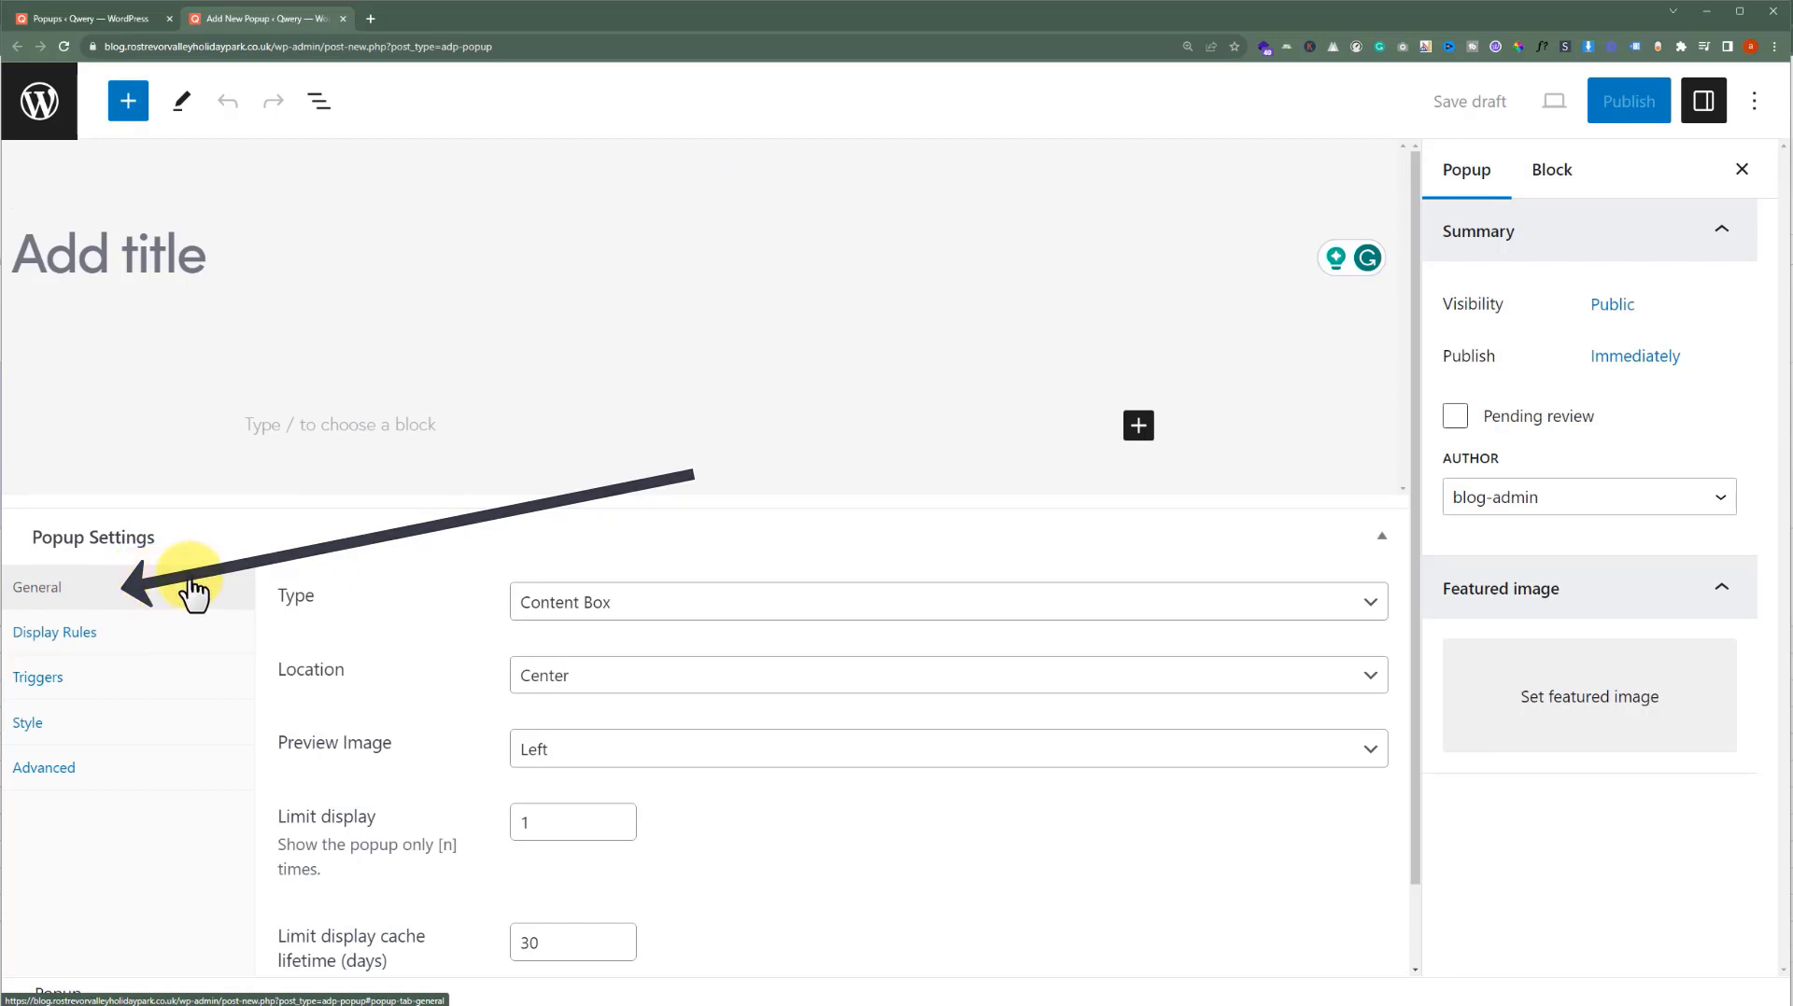
Examine the choices available for the popup's Type, Location and Preview Image in the general settings
{"action": "scroll", "coordinate": [404, 573], "scroll_direction": "down", "scroll_amount": 1}
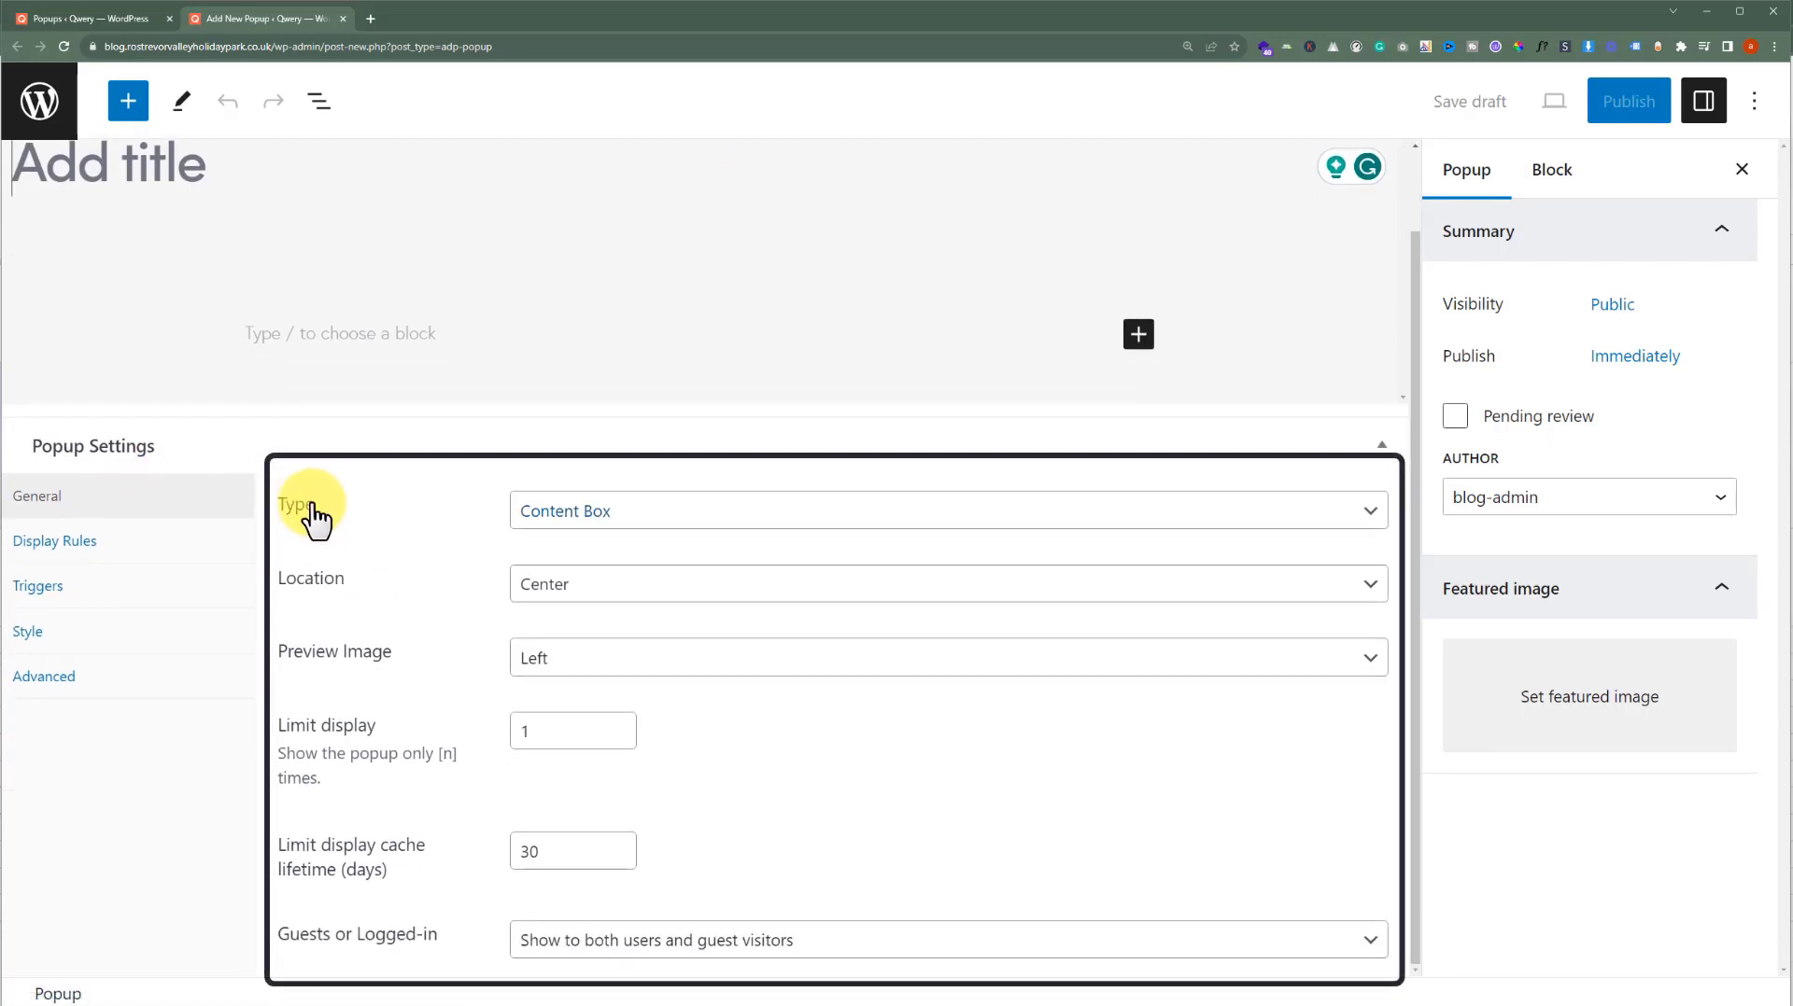
{"action": "left_click", "coordinate": [627, 519]}
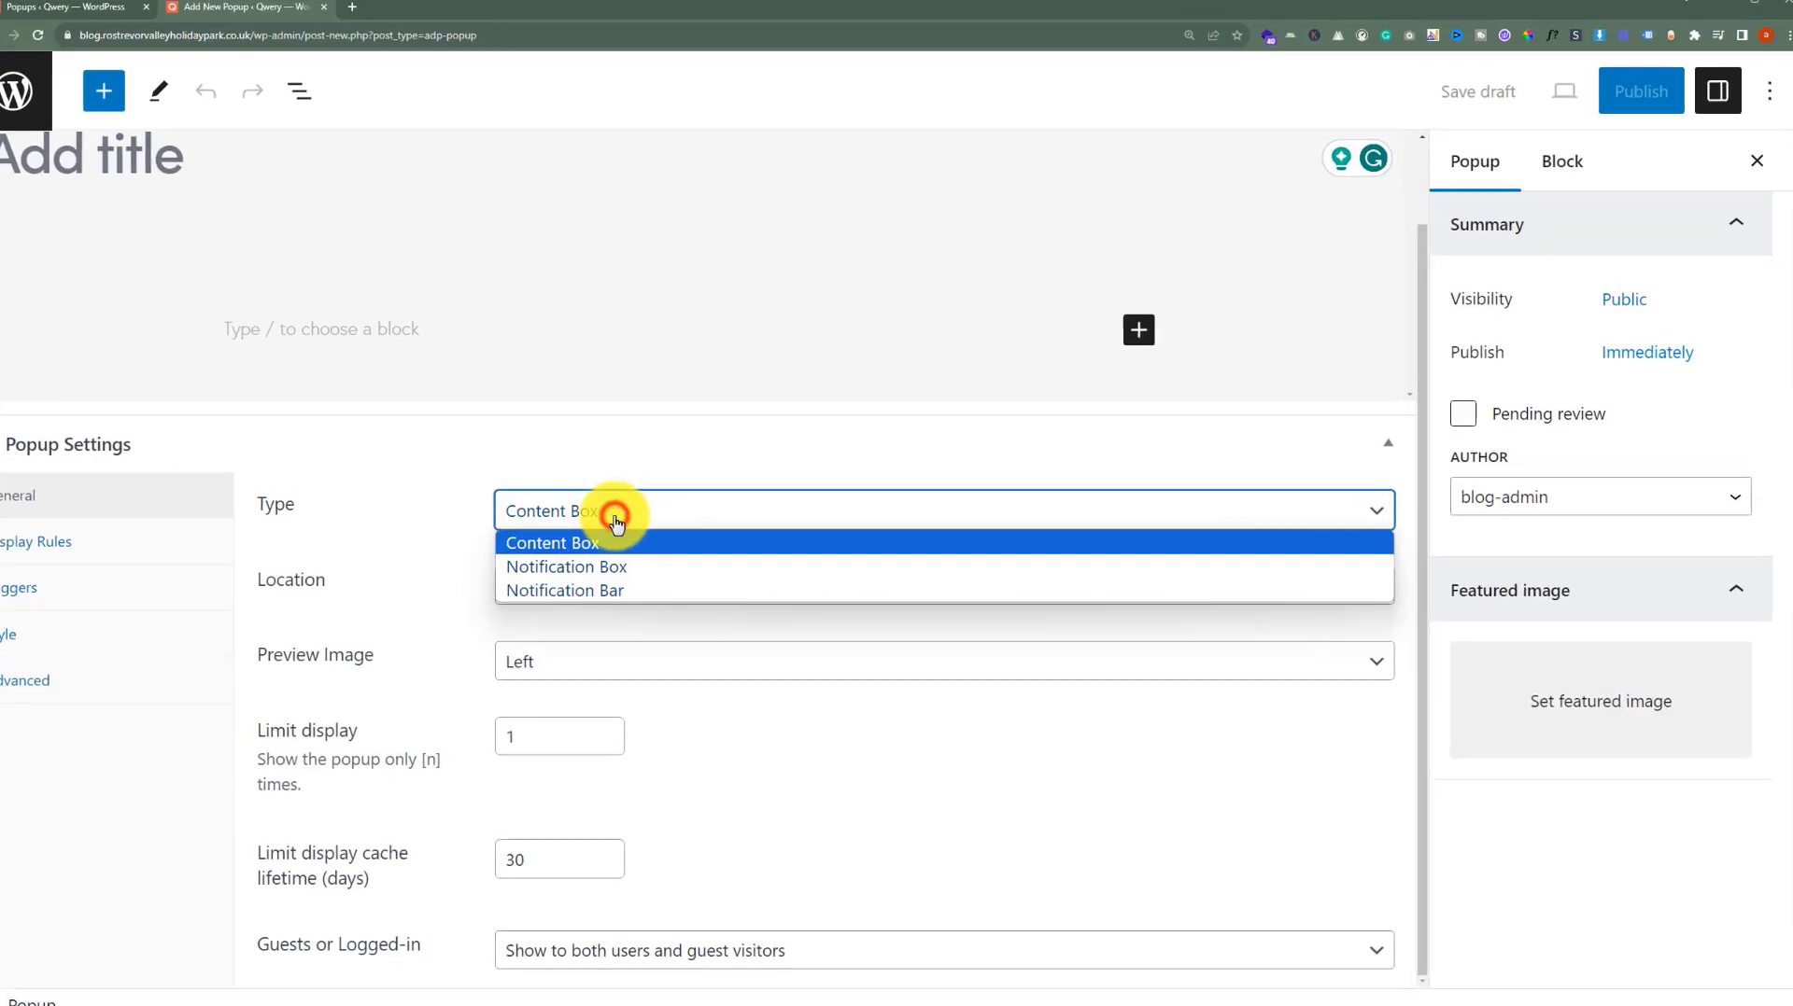
{"action": "left_click", "coordinate": [477, 520]}
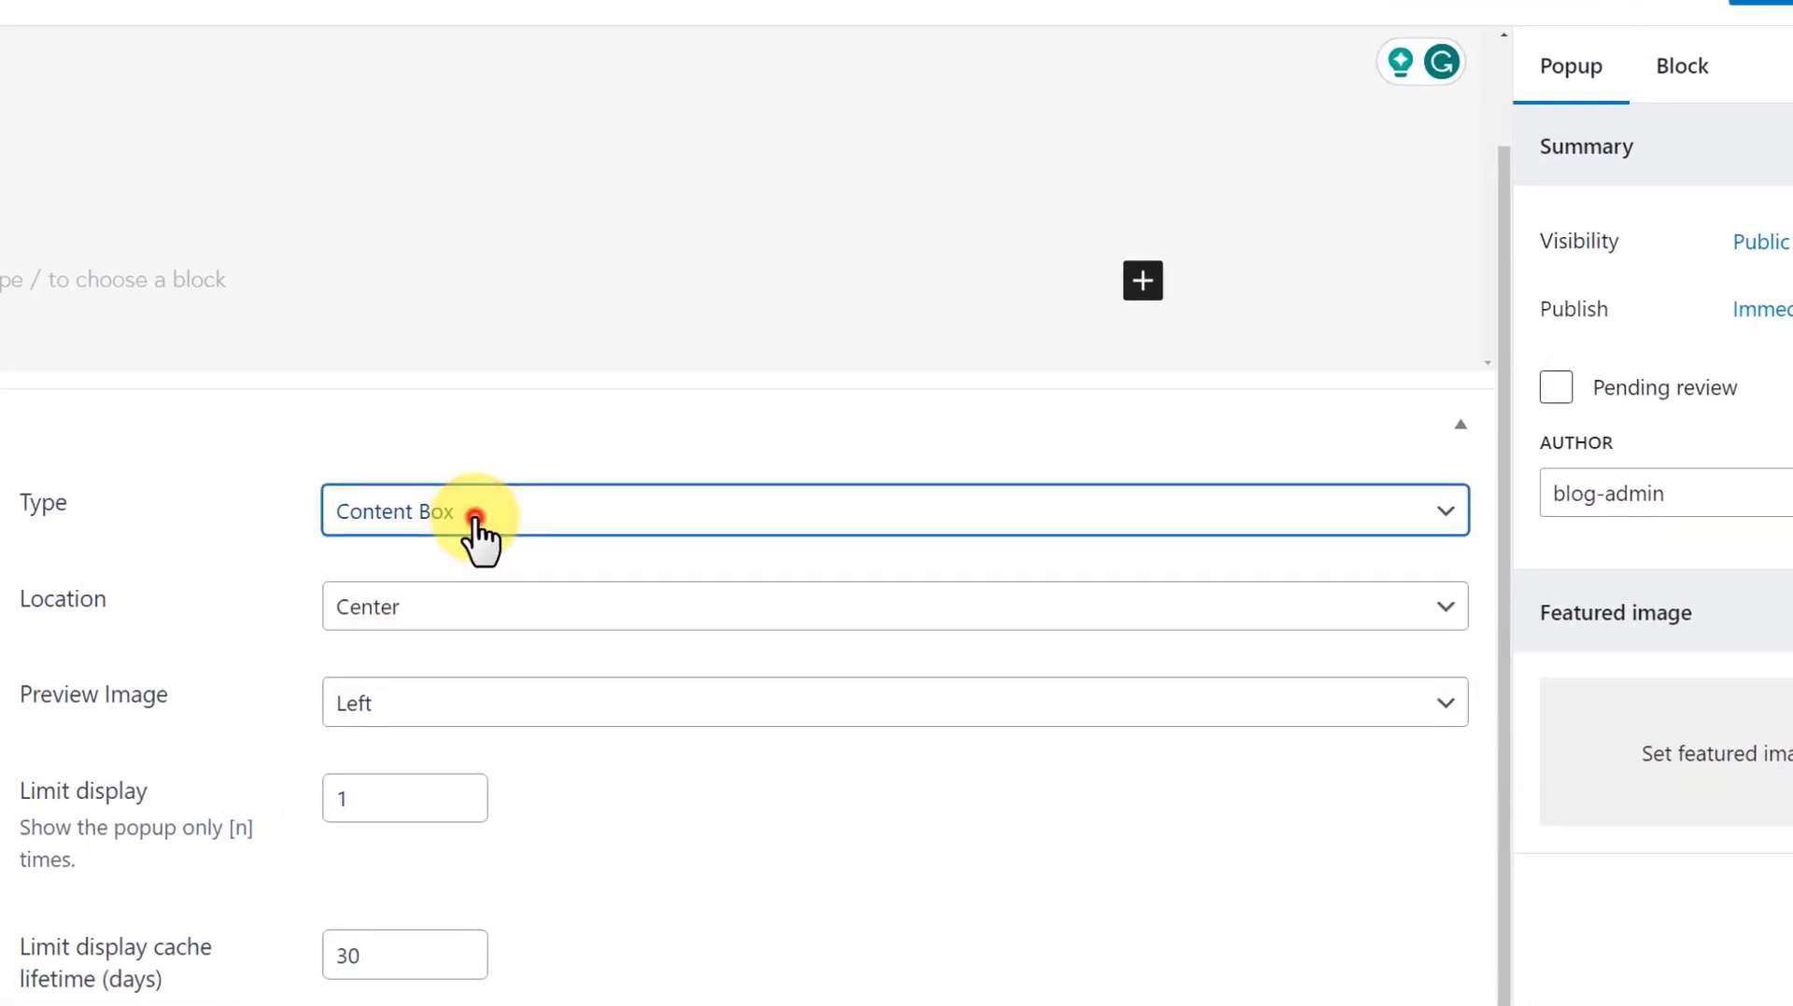
{"action": "left_click", "coordinate": [475, 633]}
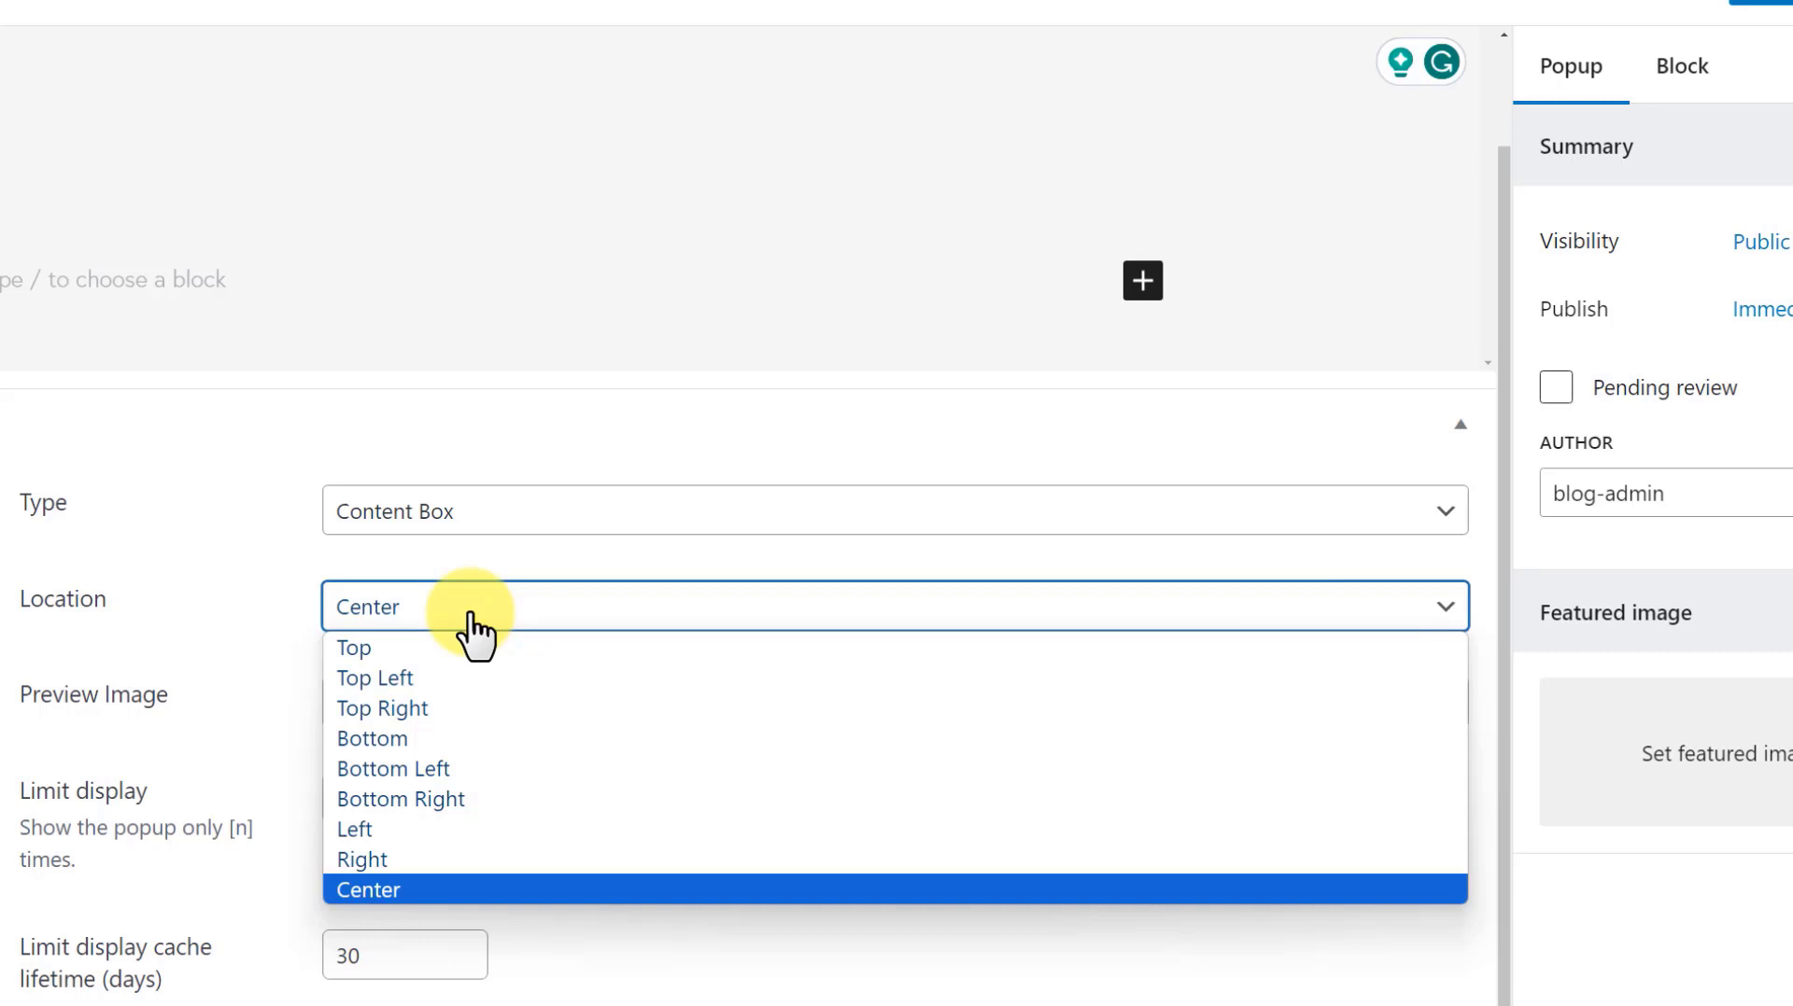
{"action": "left_click", "coordinate": [473, 629]}
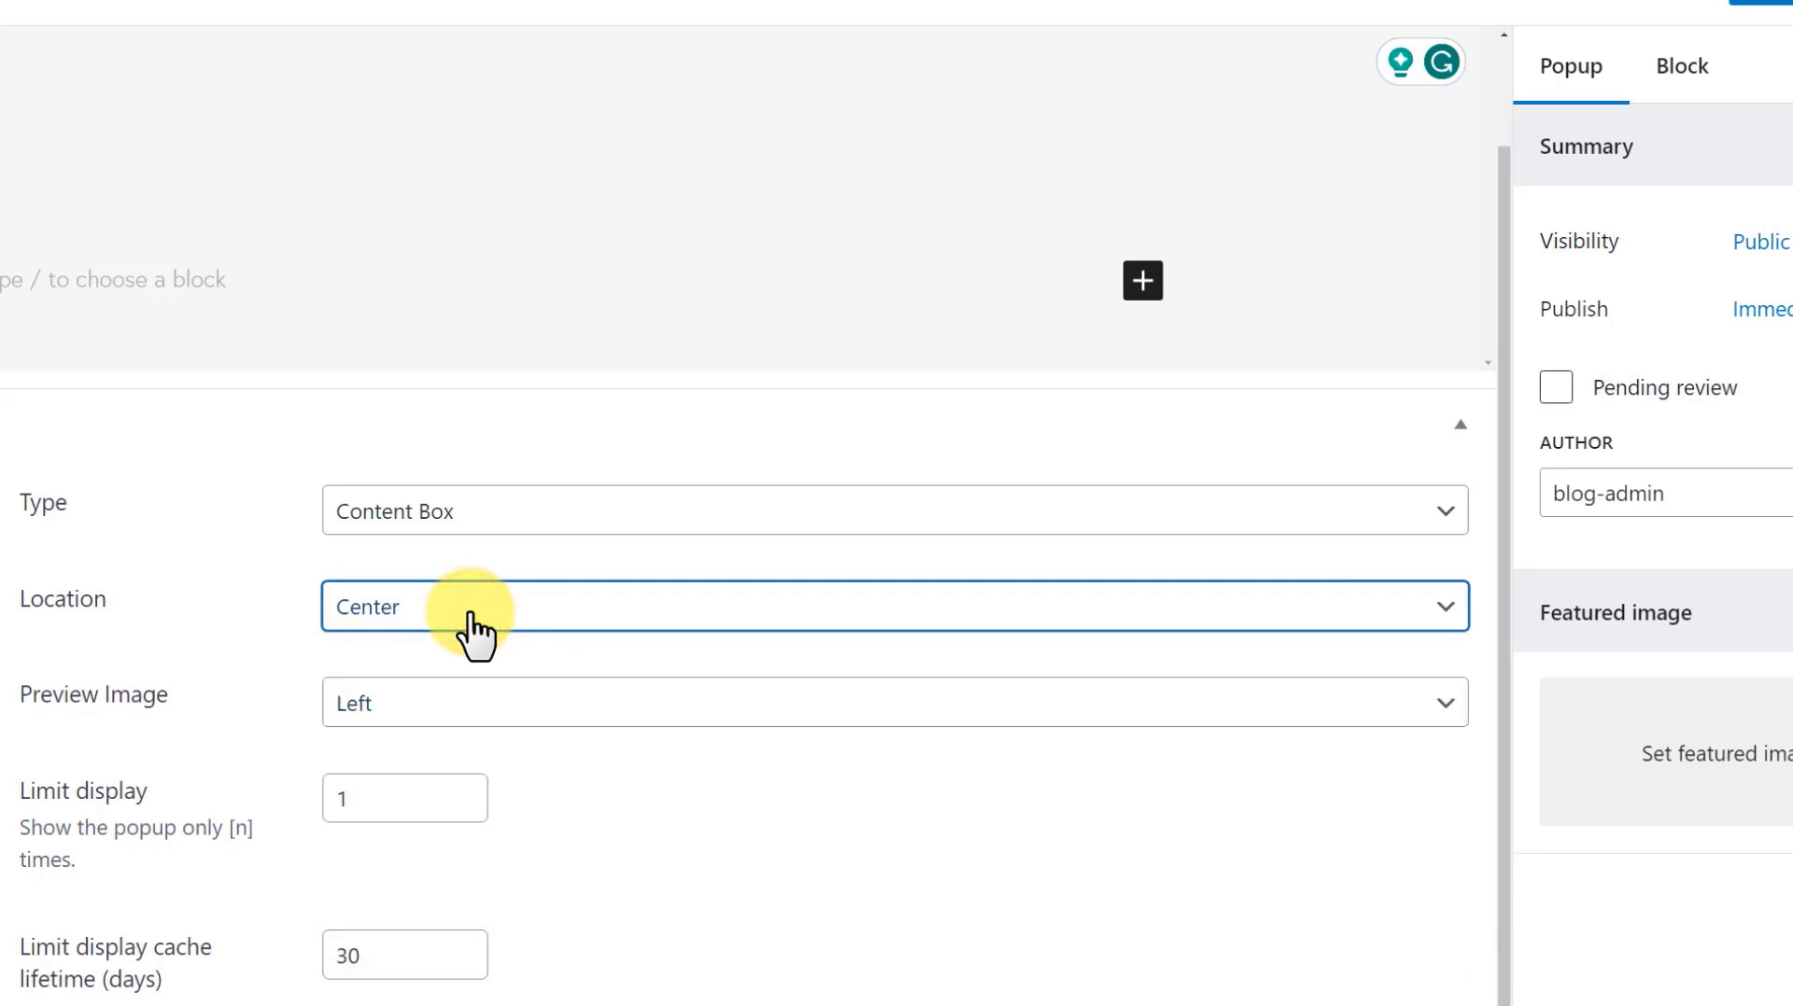
{"action": "left_click", "coordinate": [484, 706]}
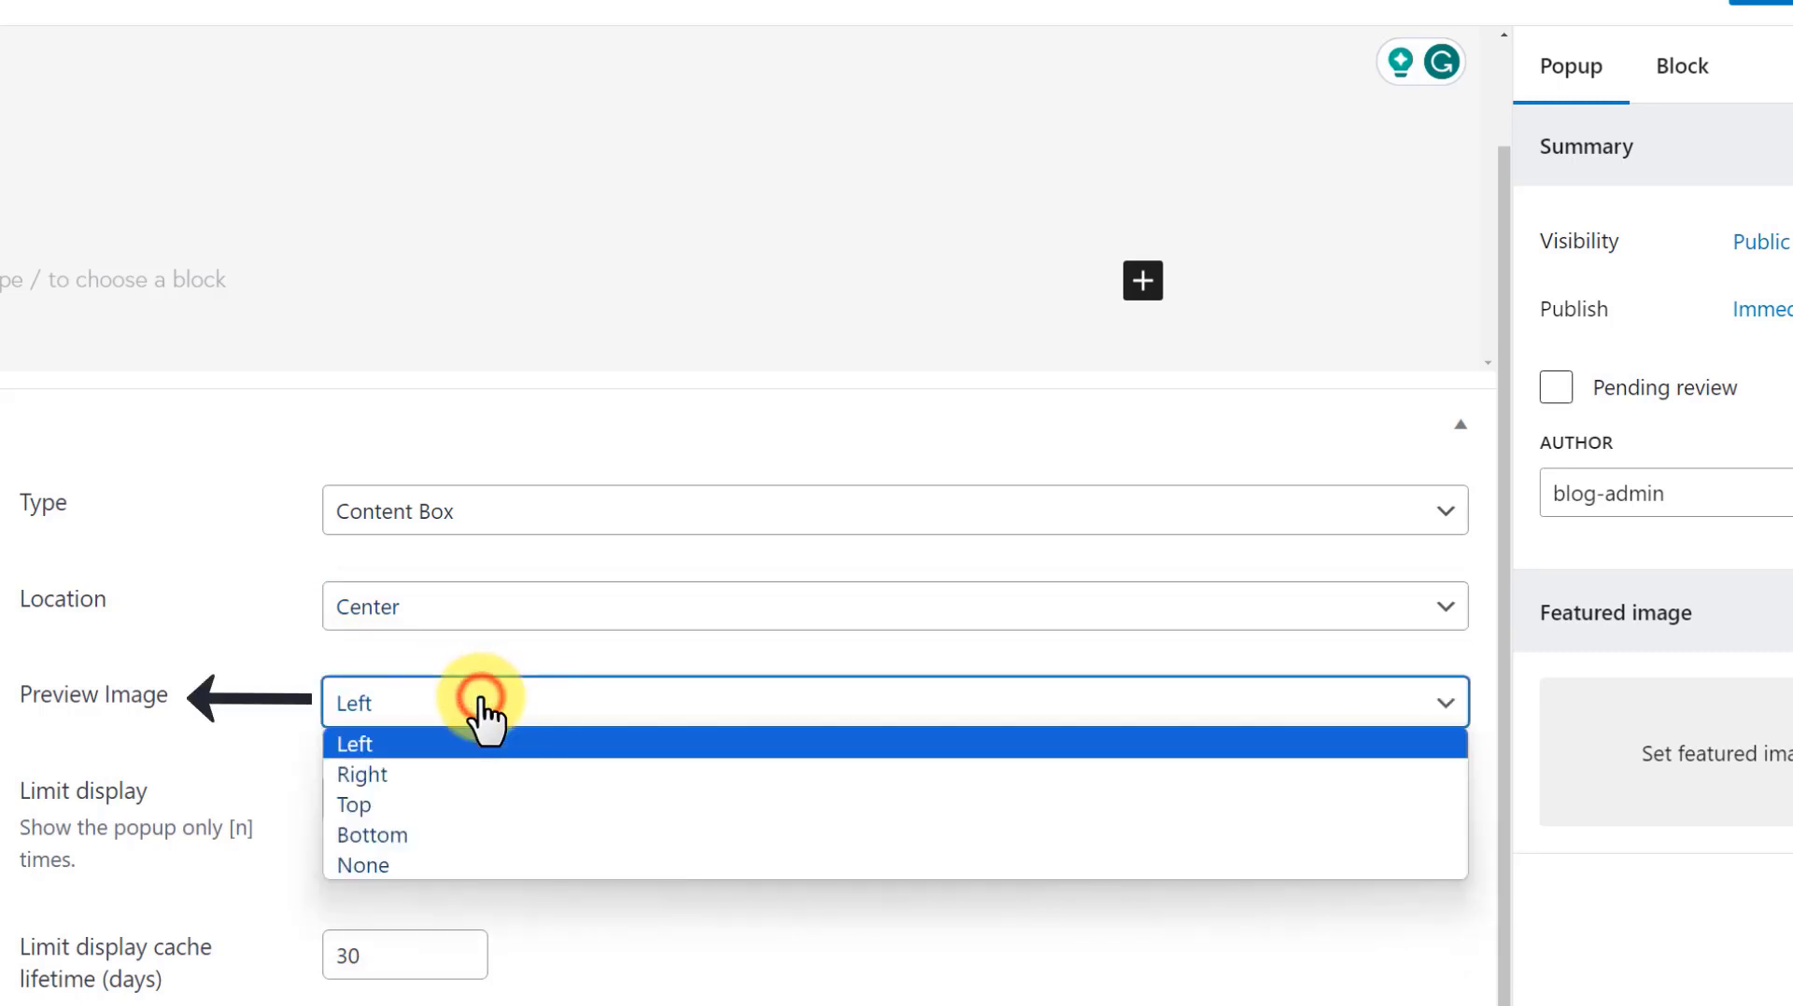
{"action": "left_click", "coordinate": [484, 721]}
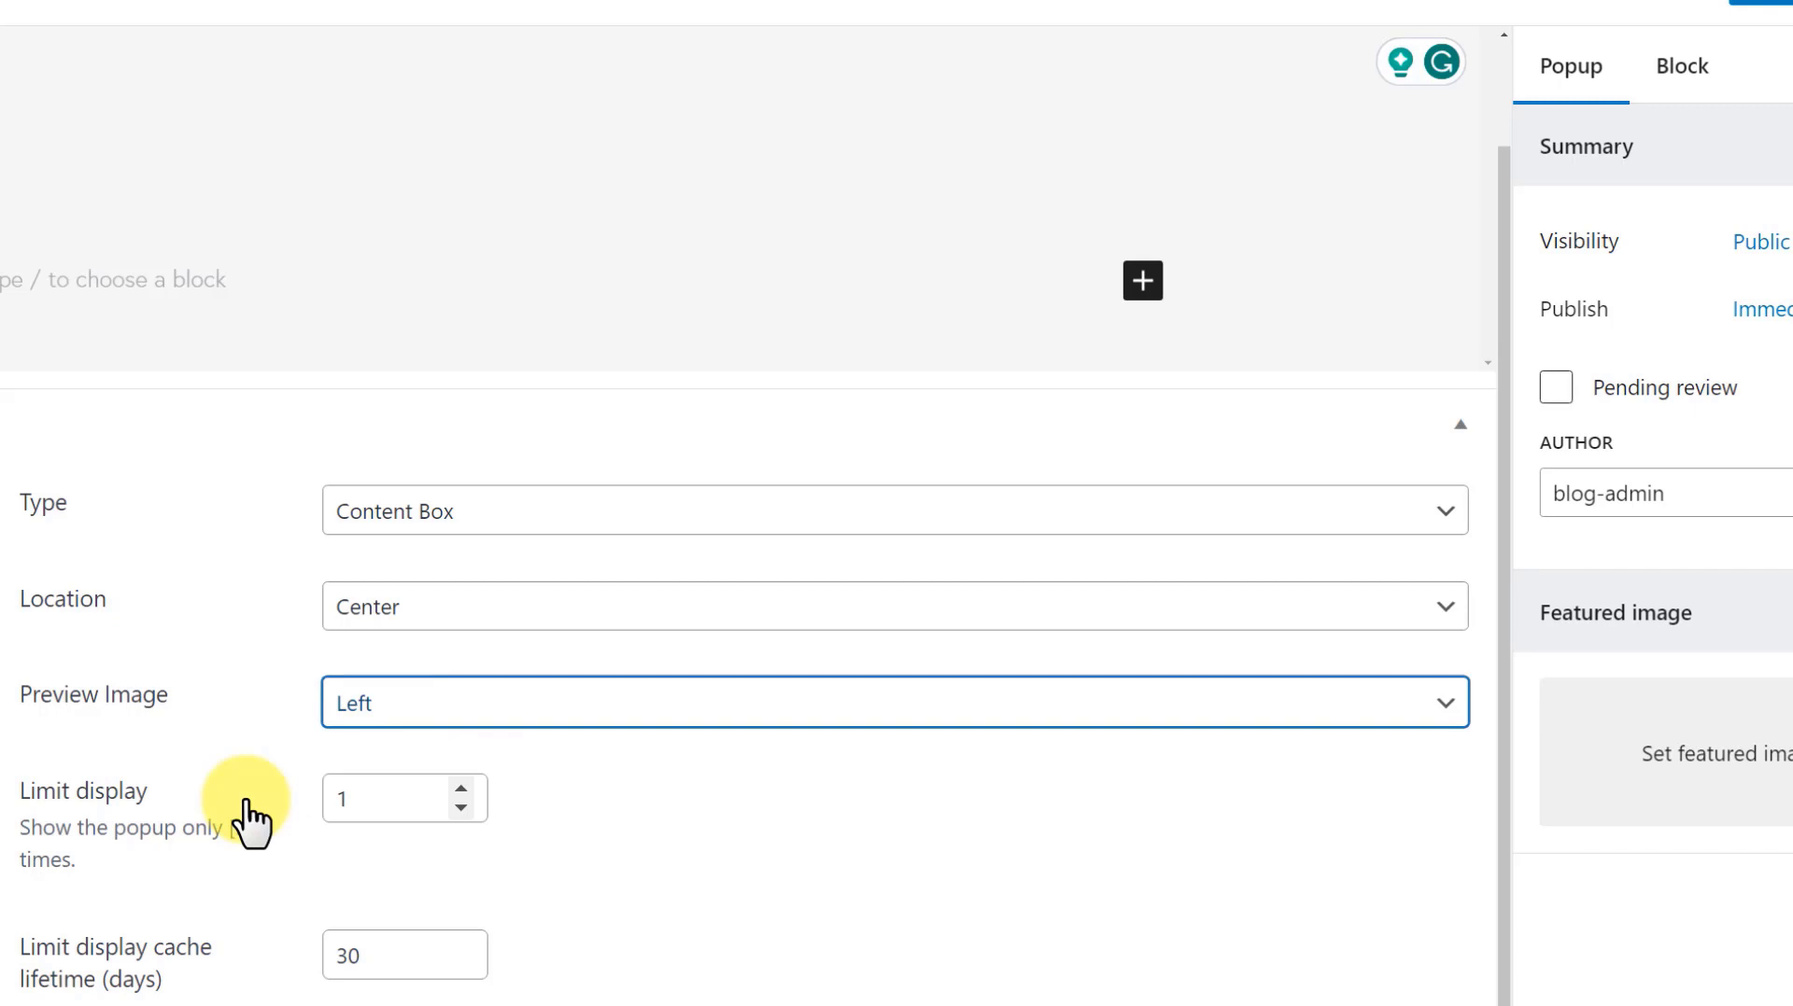
Set the popup's Limit display value to 2 times
{"action": "left_click", "coordinate": [377, 800]}
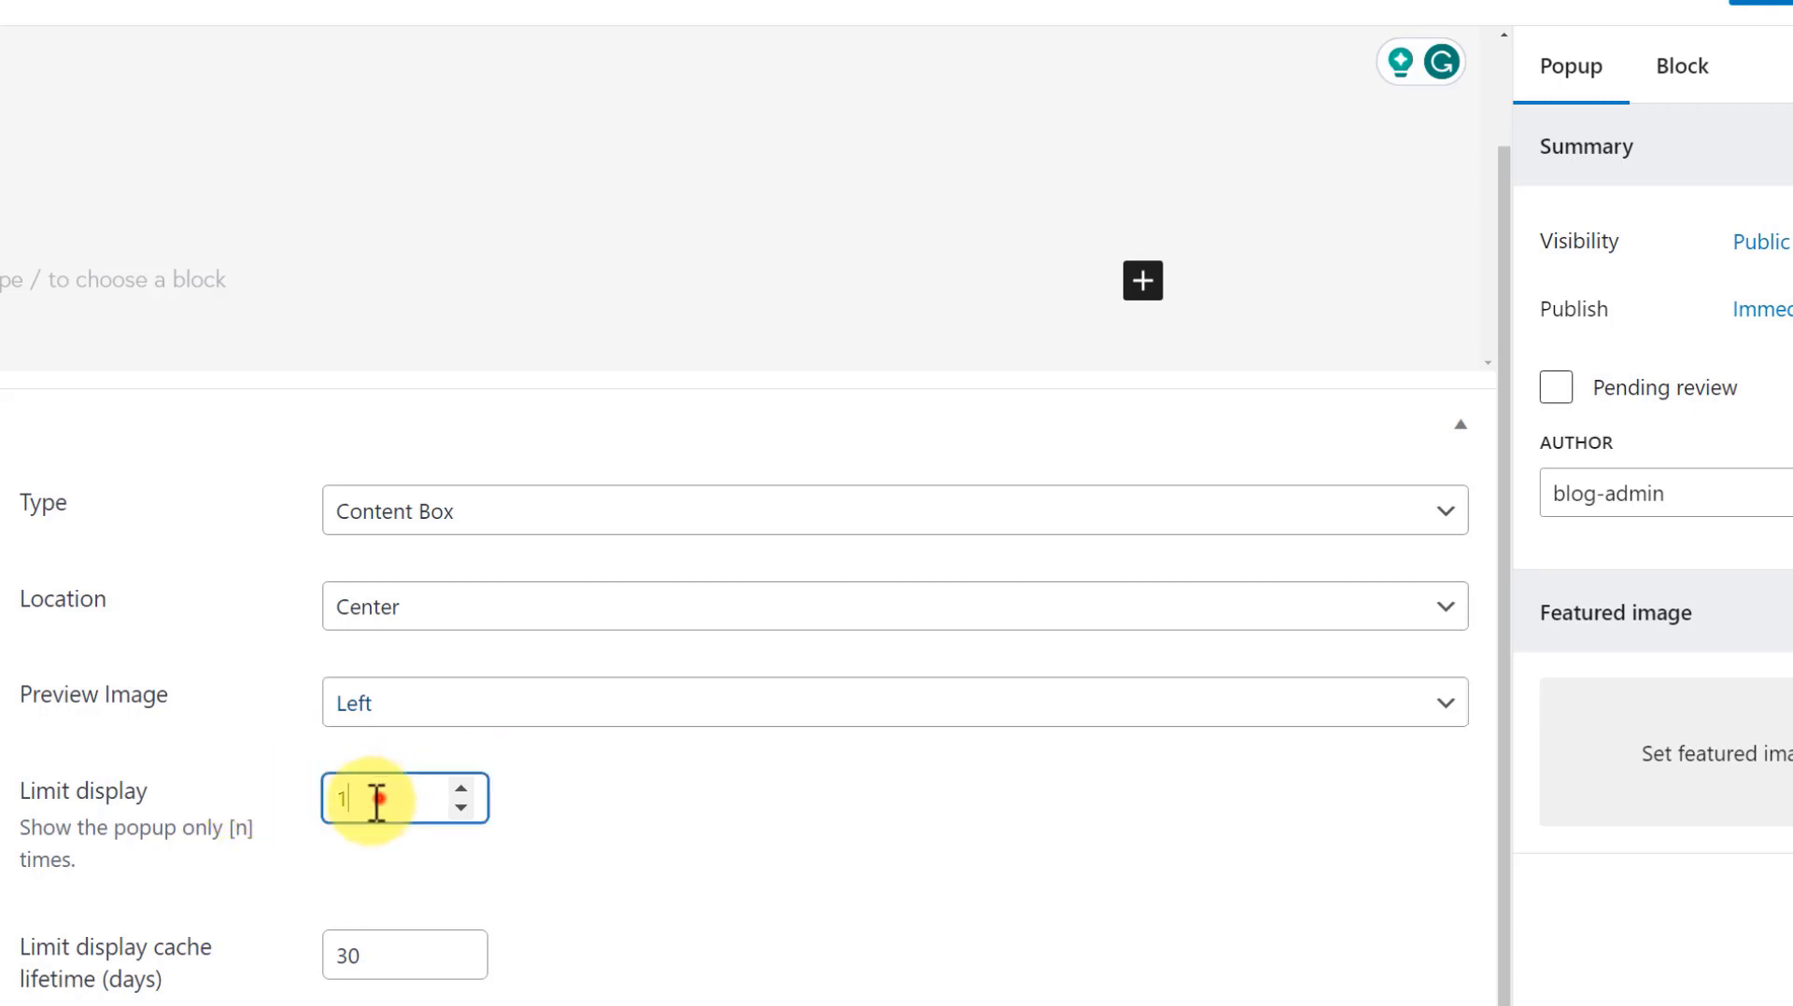
{"action": "left_click_drag", "start_coordinate": [376, 800], "coordinate": [317, 803]}
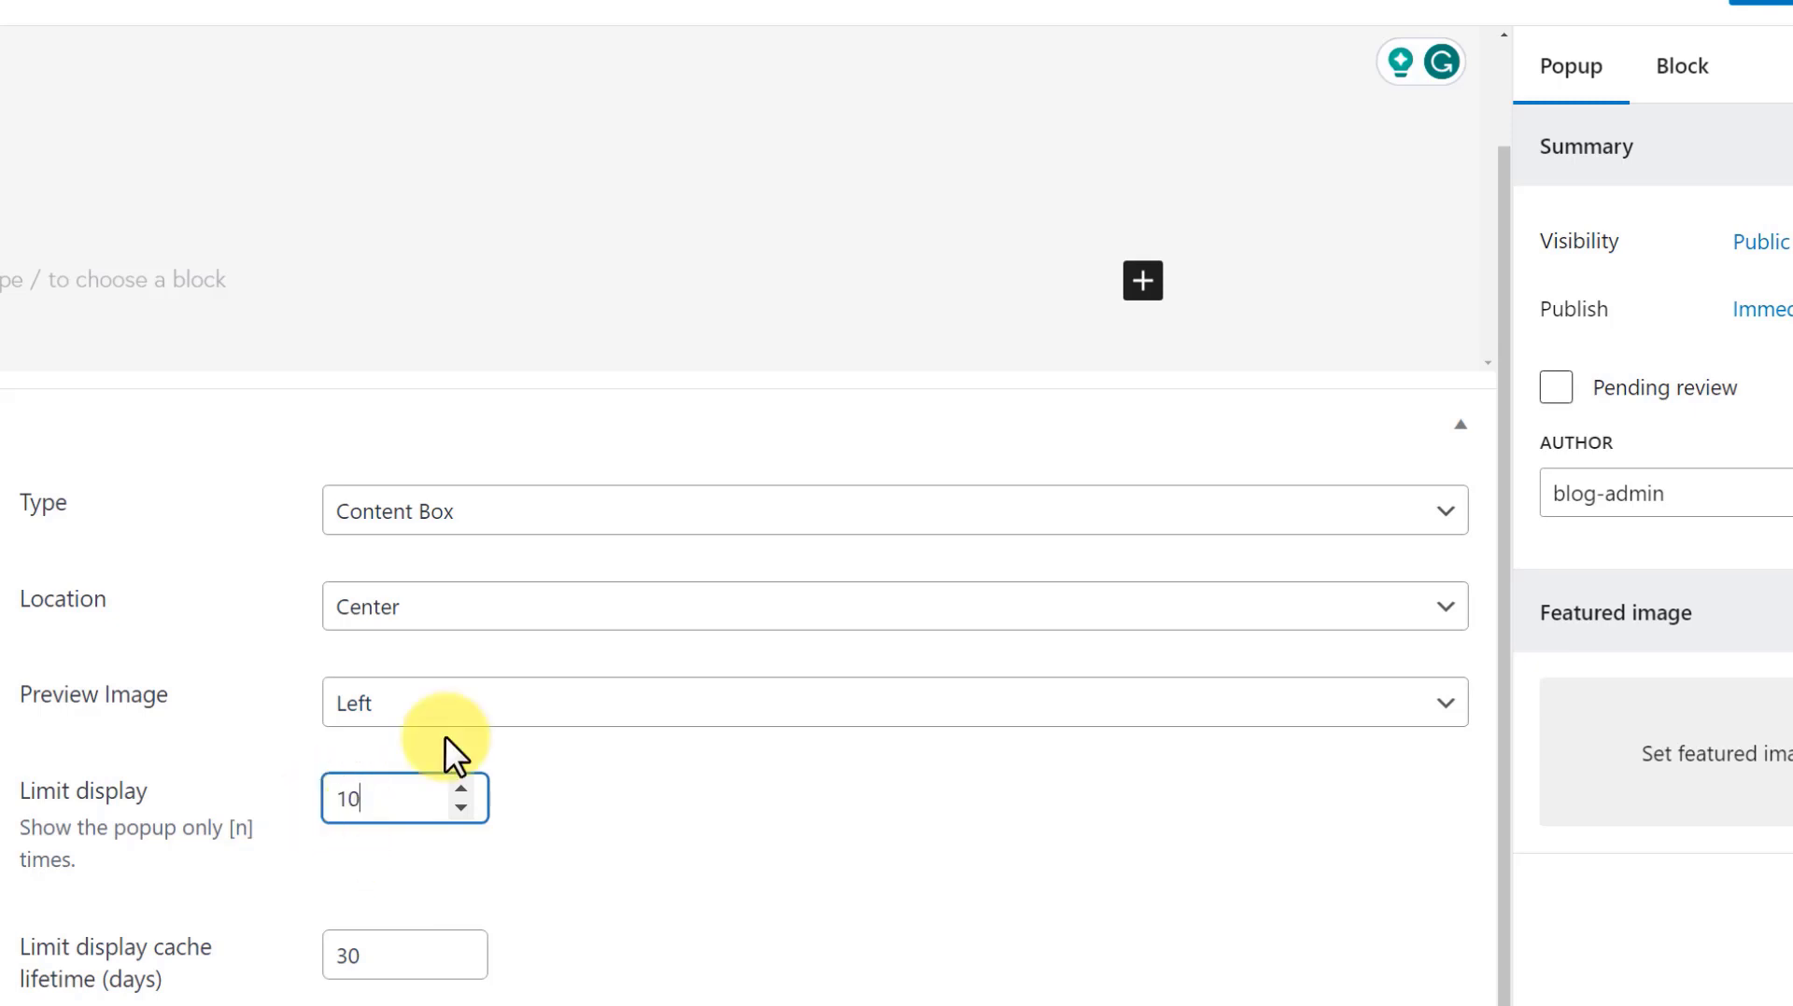
{"action": "left_click_drag", "start_coordinate": [366, 798], "coordinate": [216, 812]}
{"action": "type", "text": "2"}
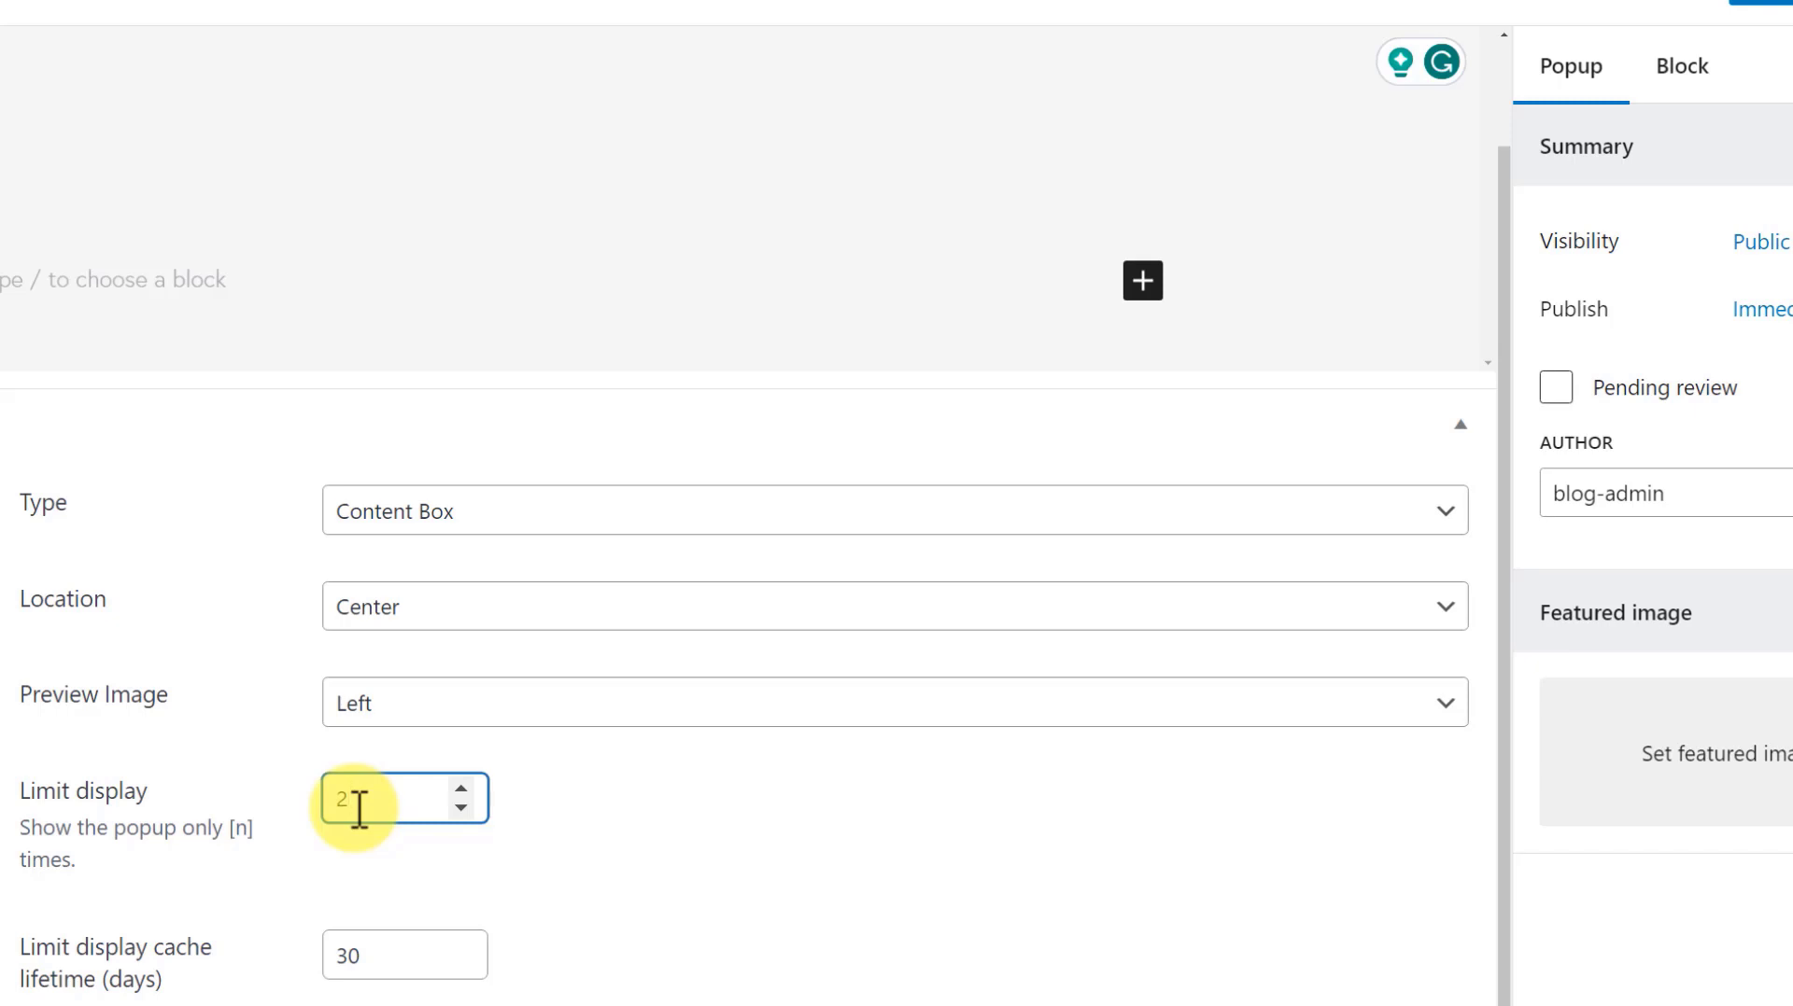
Examine the popup's limit display cache lifetime and the Guests or Logged-in audience choices
{"action": "double_click", "coordinate": [343, 956]}
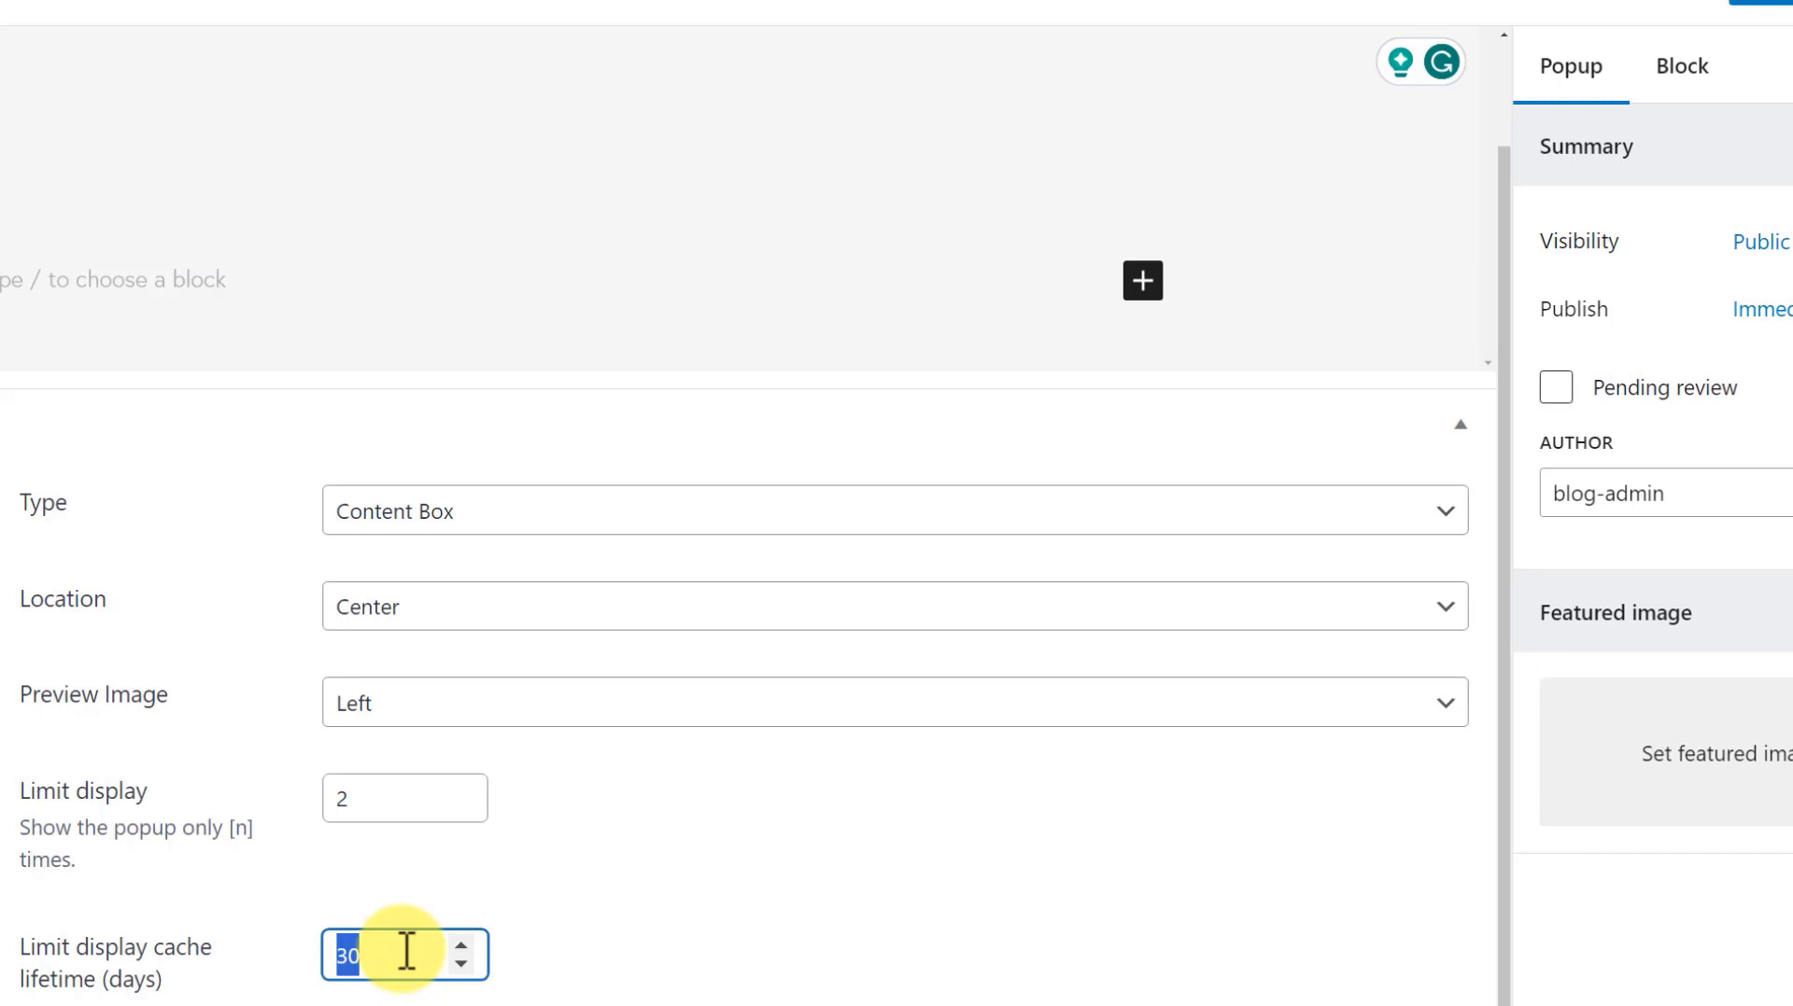
{"action": "scroll", "coordinate": [598, 878], "scroll_direction": "down", "scroll_amount": 2}
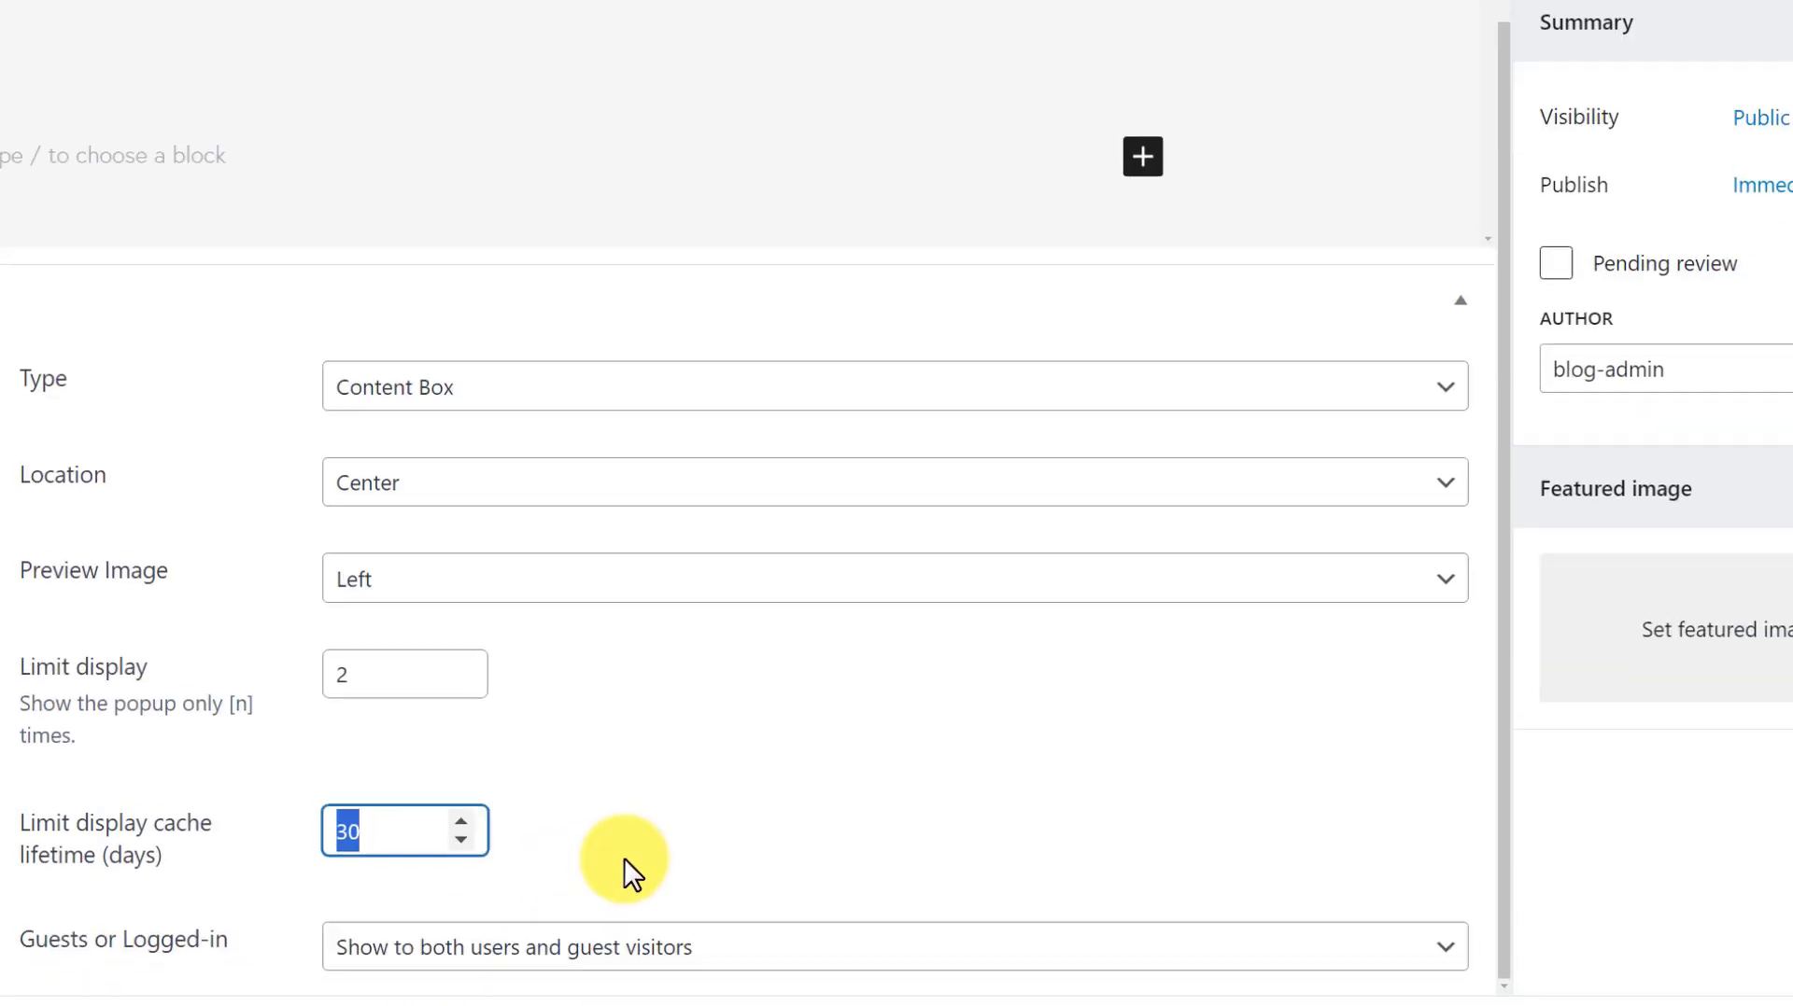
{"action": "left_click", "coordinate": [612, 924]}
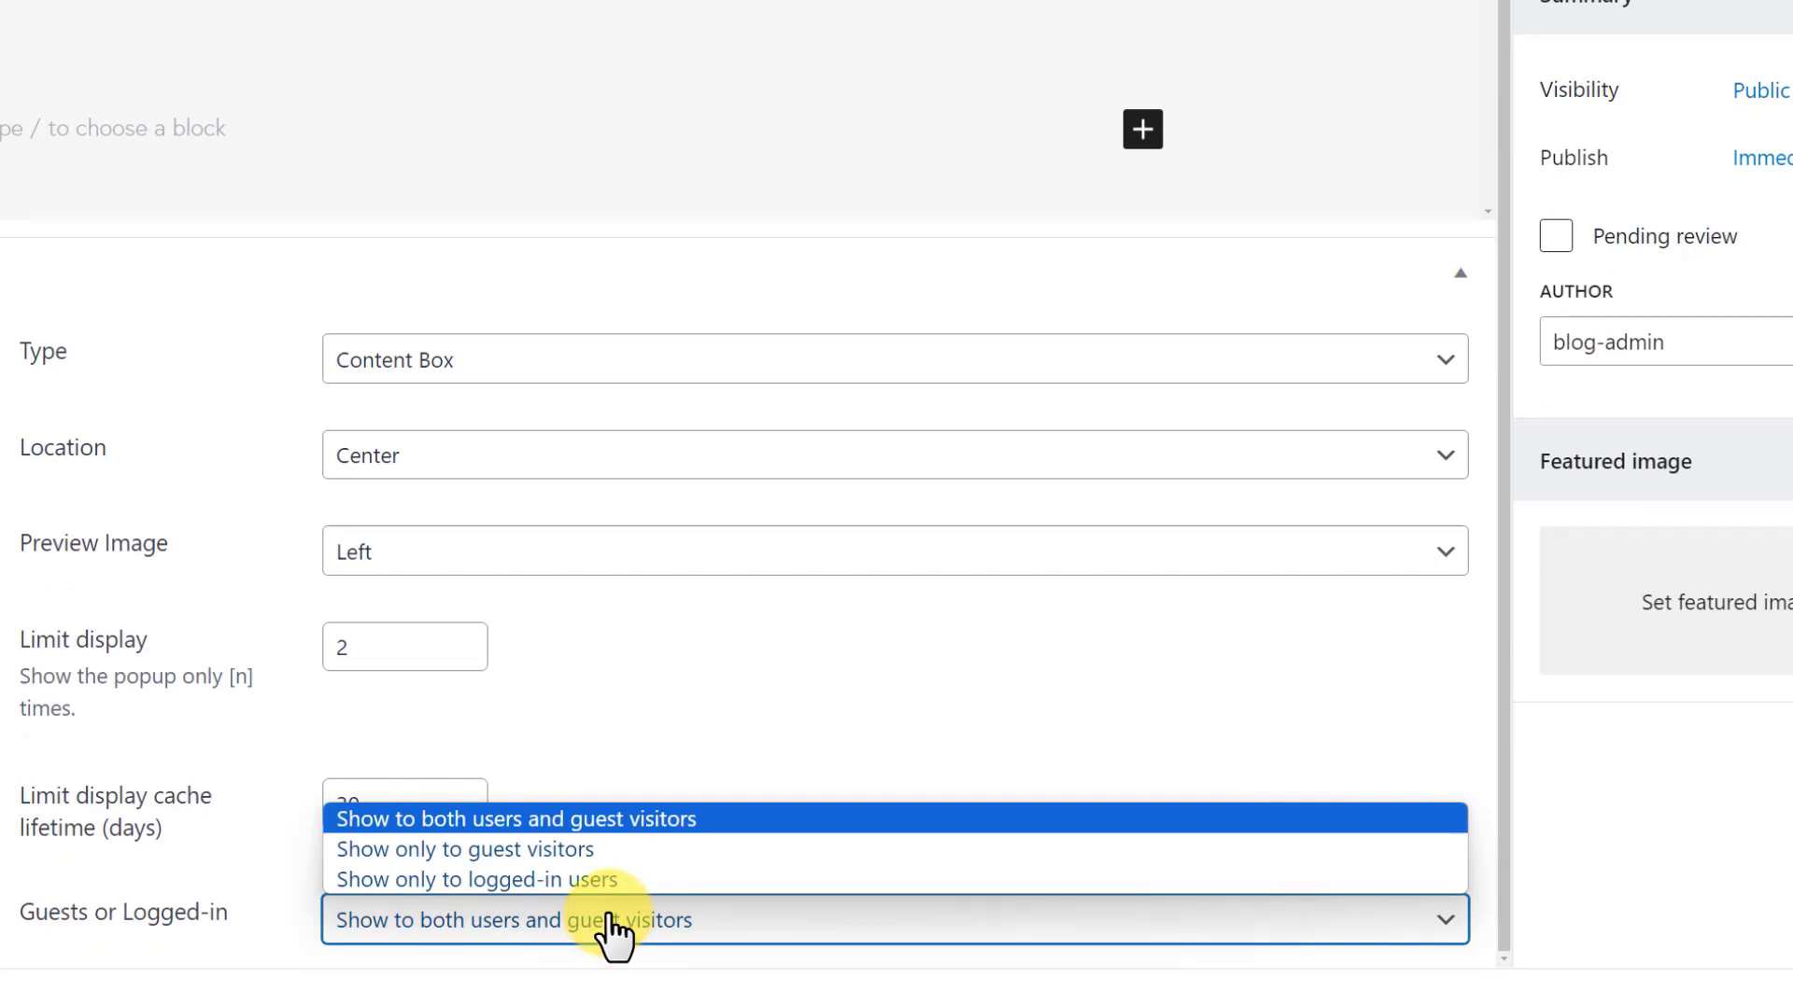
{"action": "left_click", "coordinate": [613, 929]}
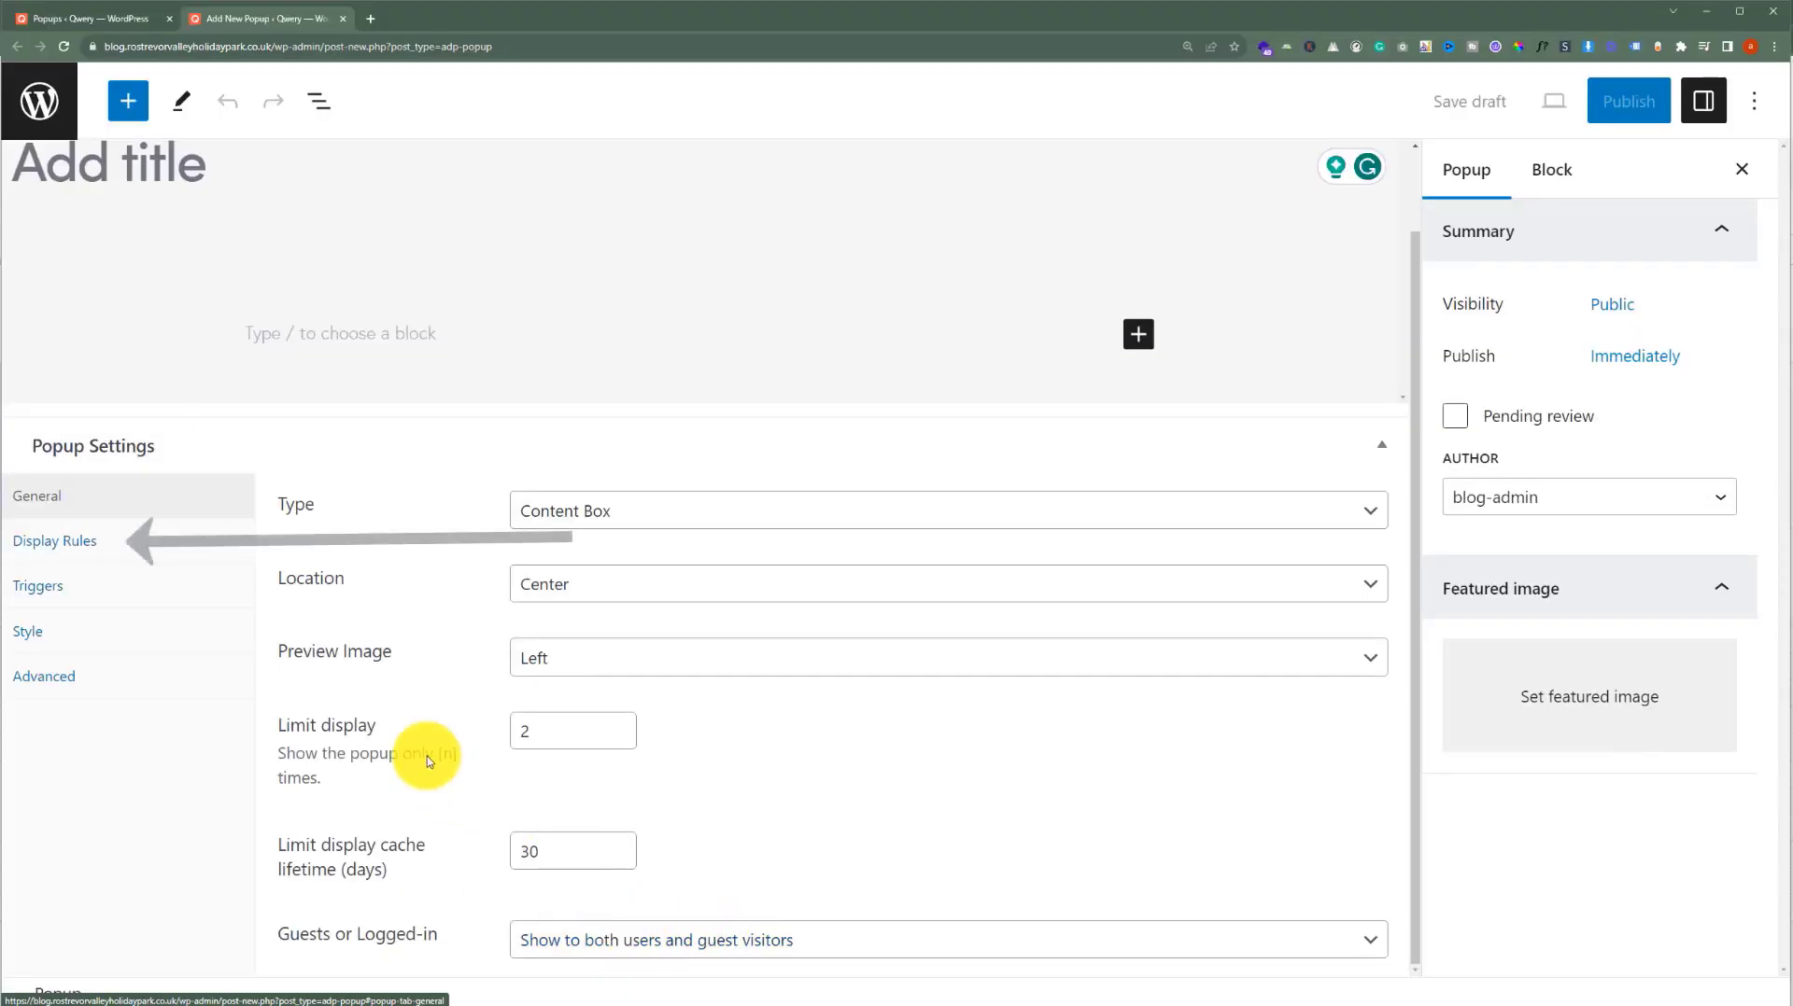
Set the popup's display rules to Specific Pages, with a Pages rule for Contact
{"action": "left_click", "coordinate": [163, 545]}
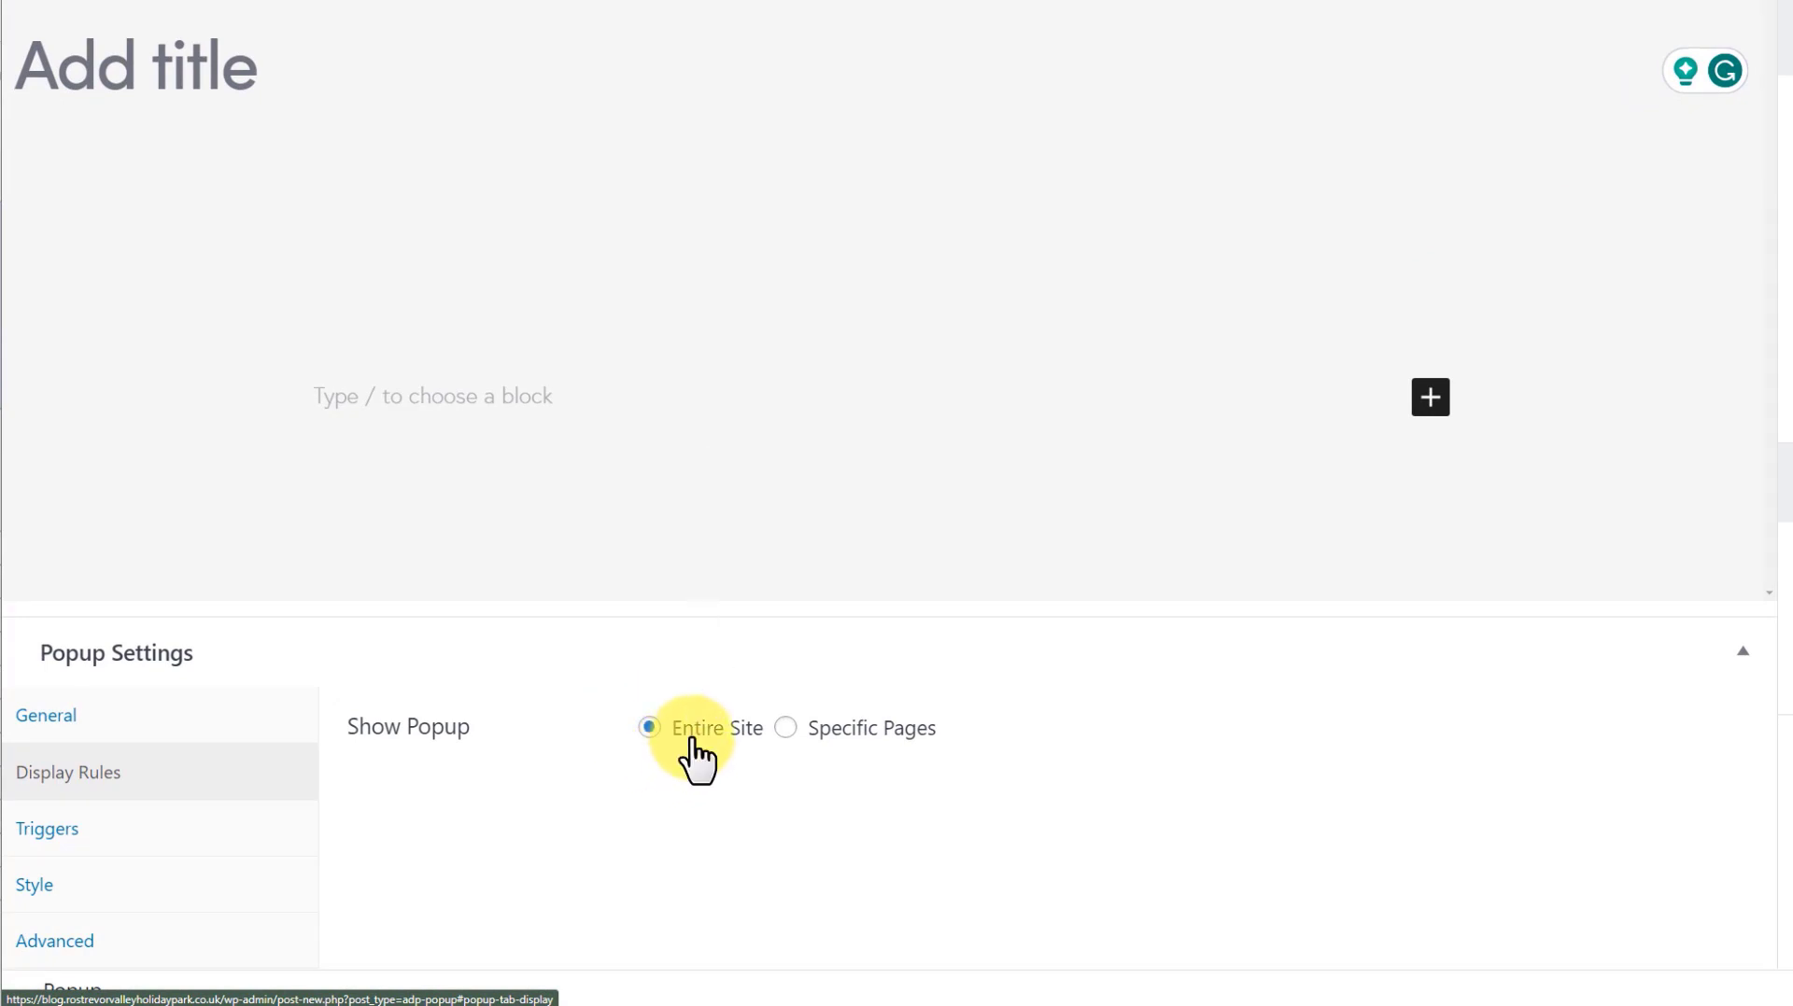
{"action": "left_click", "coordinate": [785, 729]}
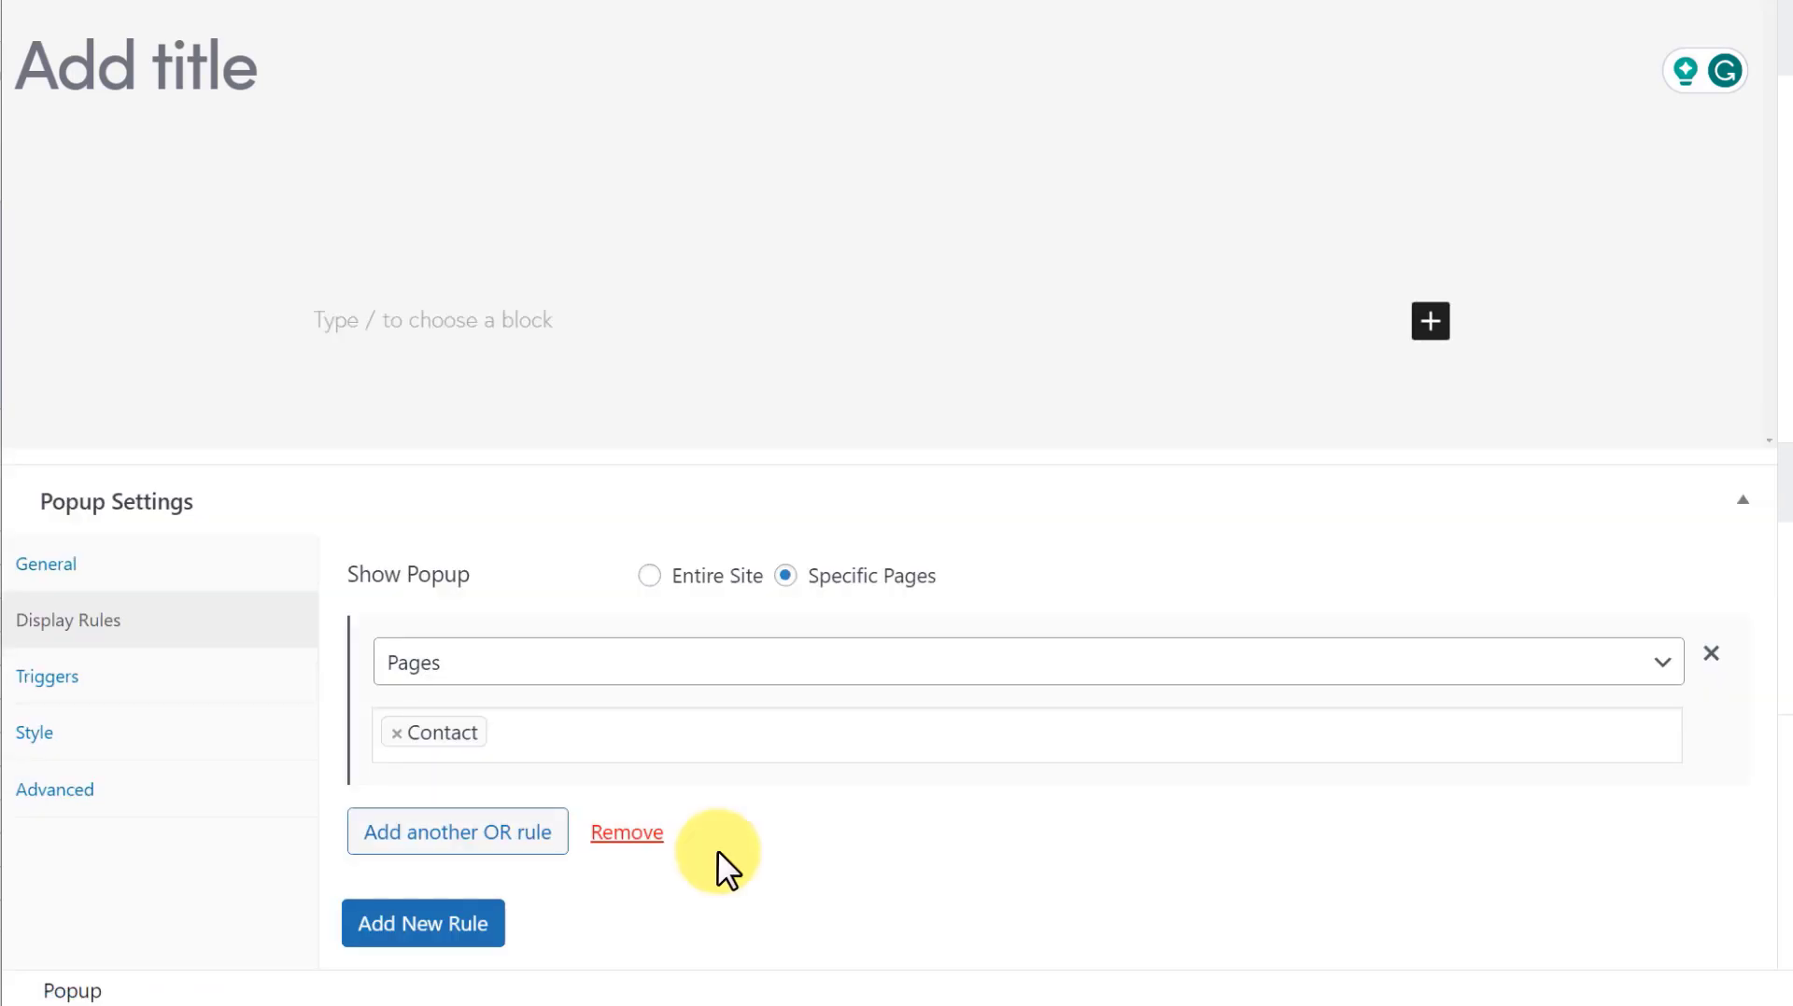
Try the Page Viewed and Page Read open triggers for the popup, ending with Accept Agreement selected
{"action": "left_click", "coordinate": [184, 691]}
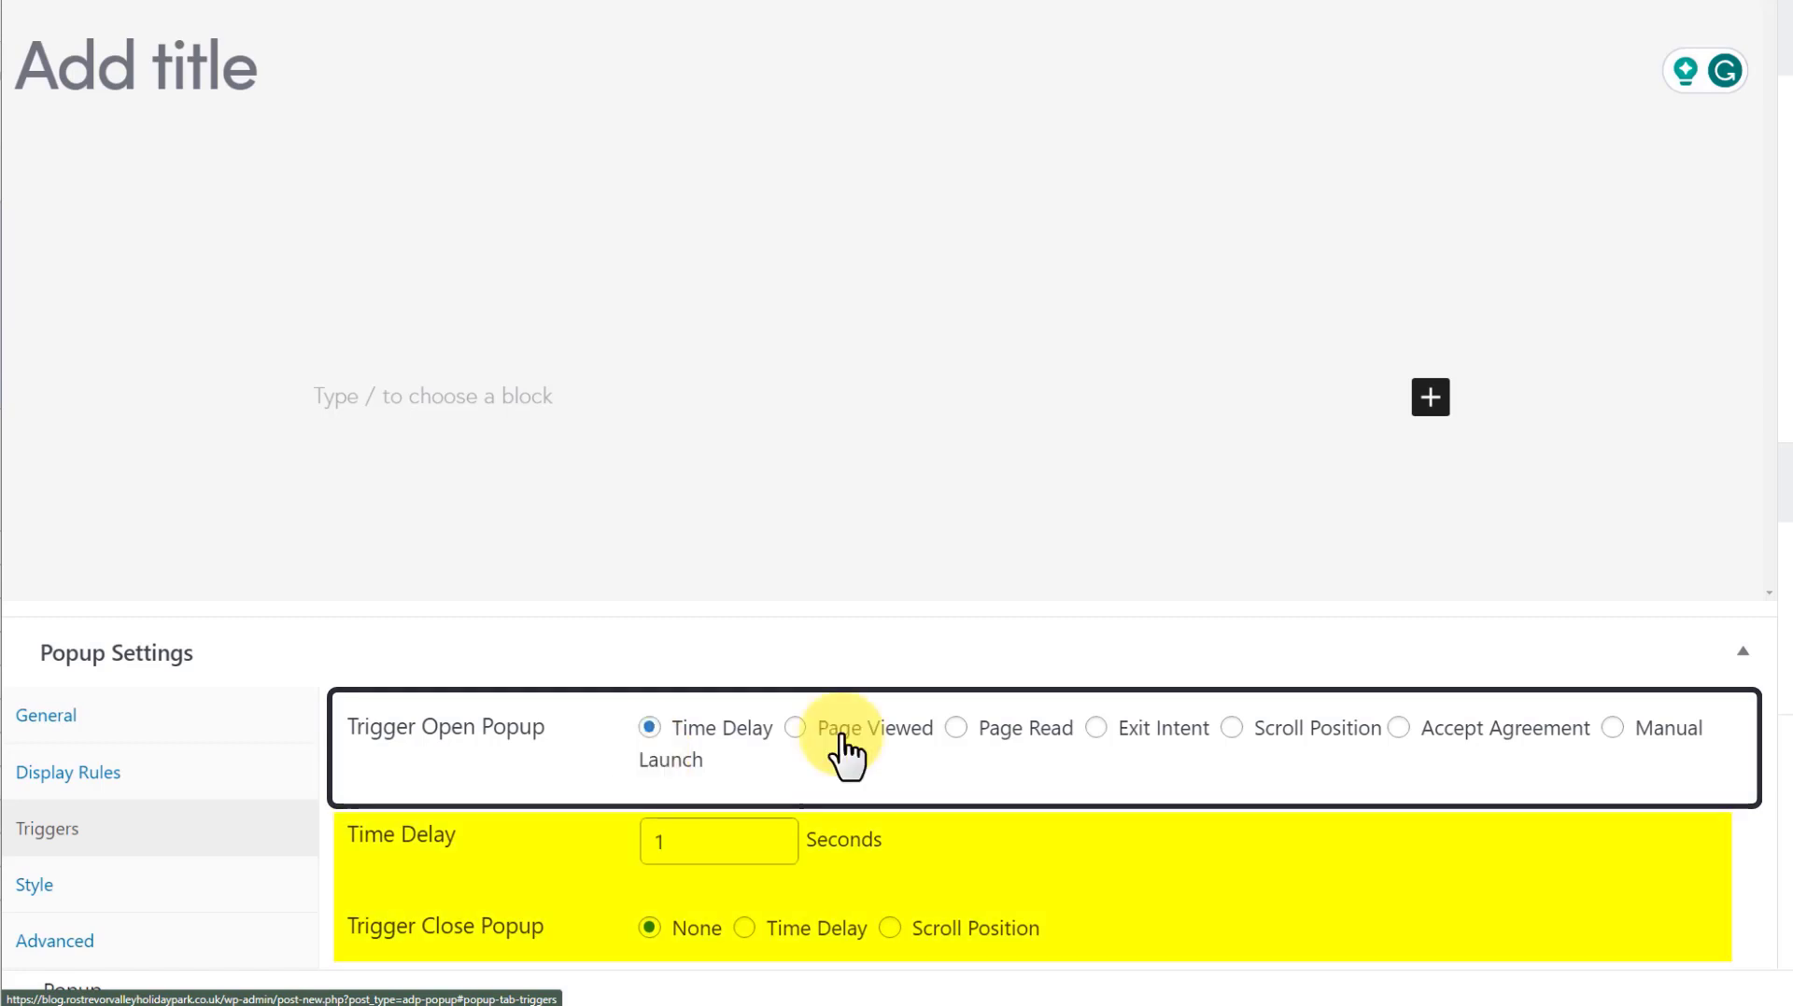
{"action": "left_click", "coordinate": [843, 734]}
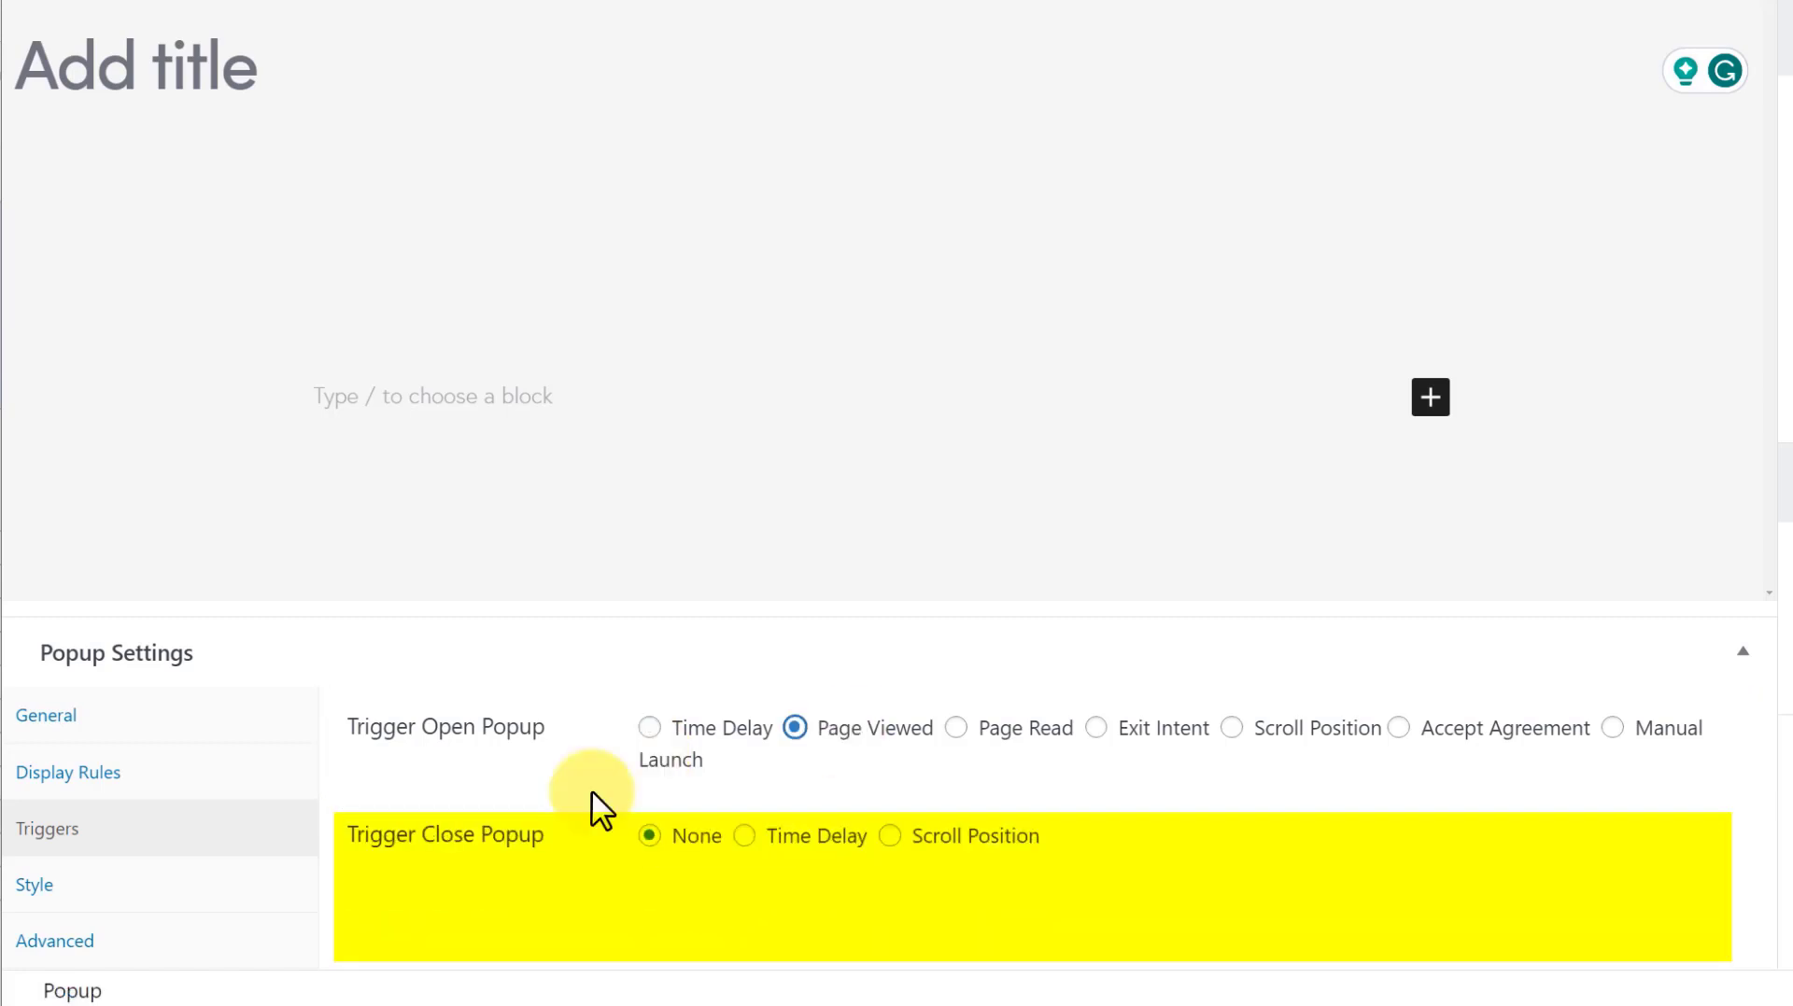
{"action": "left_click", "coordinate": [1090, 731]}
{"action": "left_click", "coordinate": [1020, 733]}
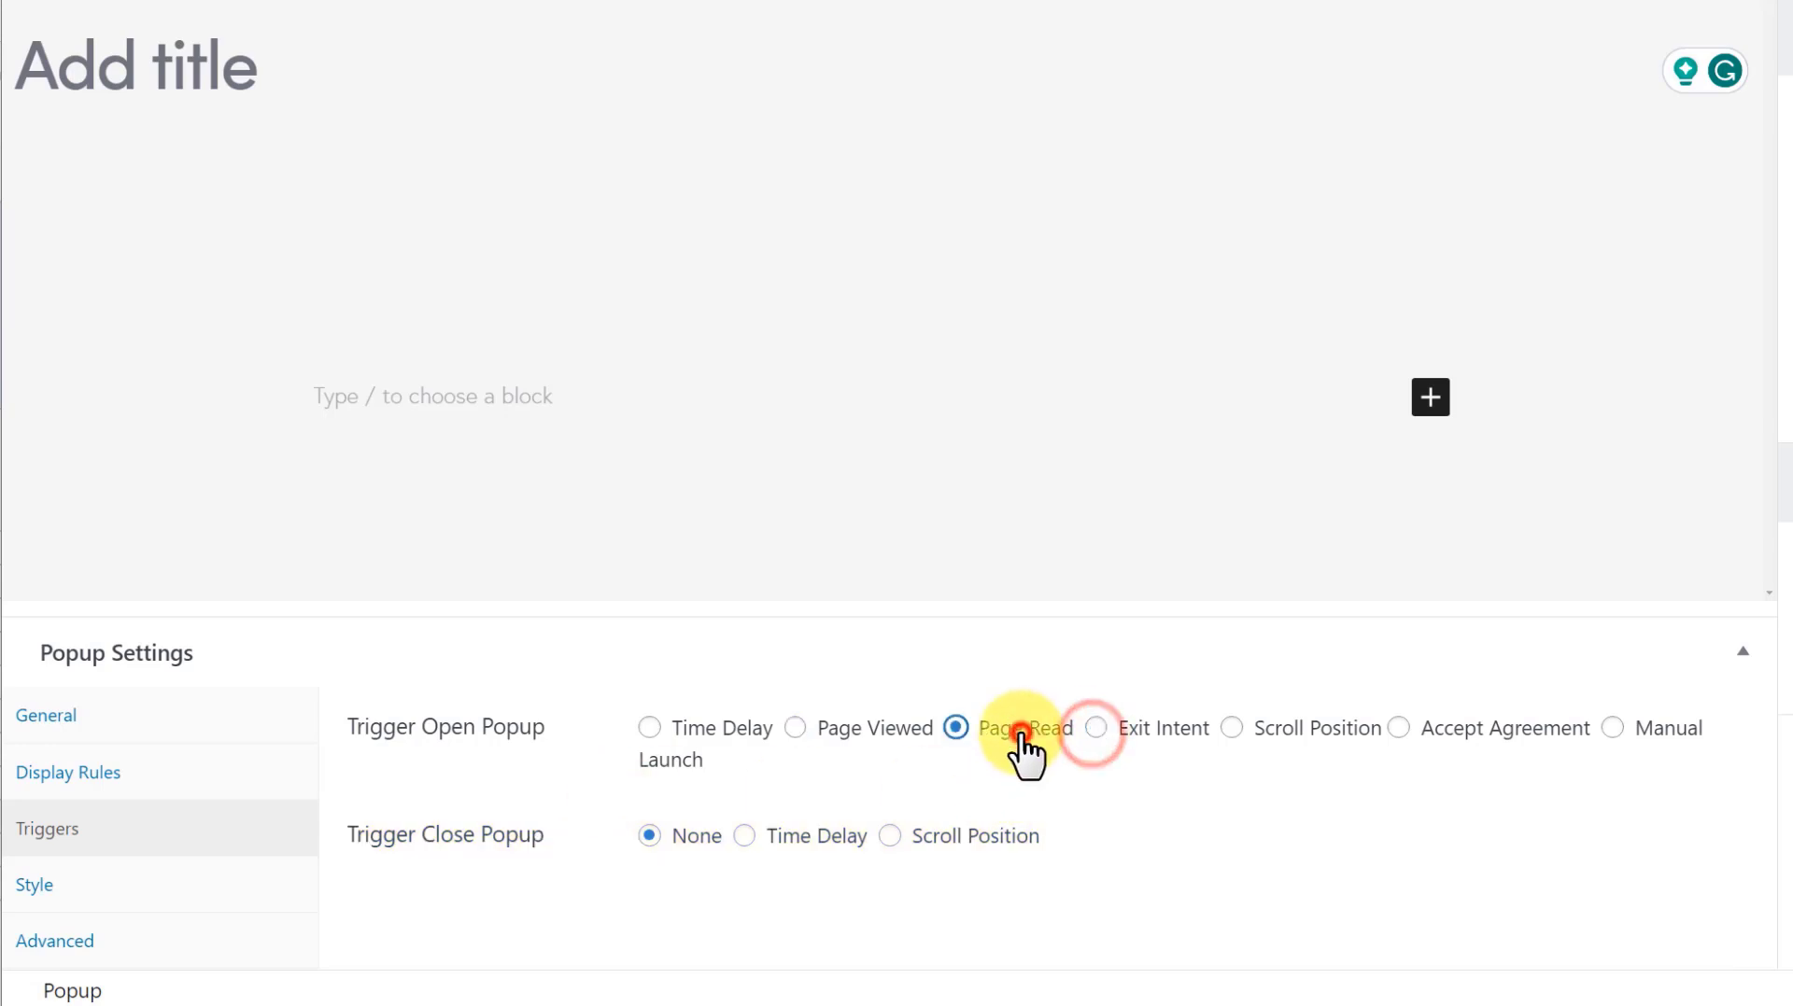
{"action": "left_click", "coordinate": [1401, 734]}
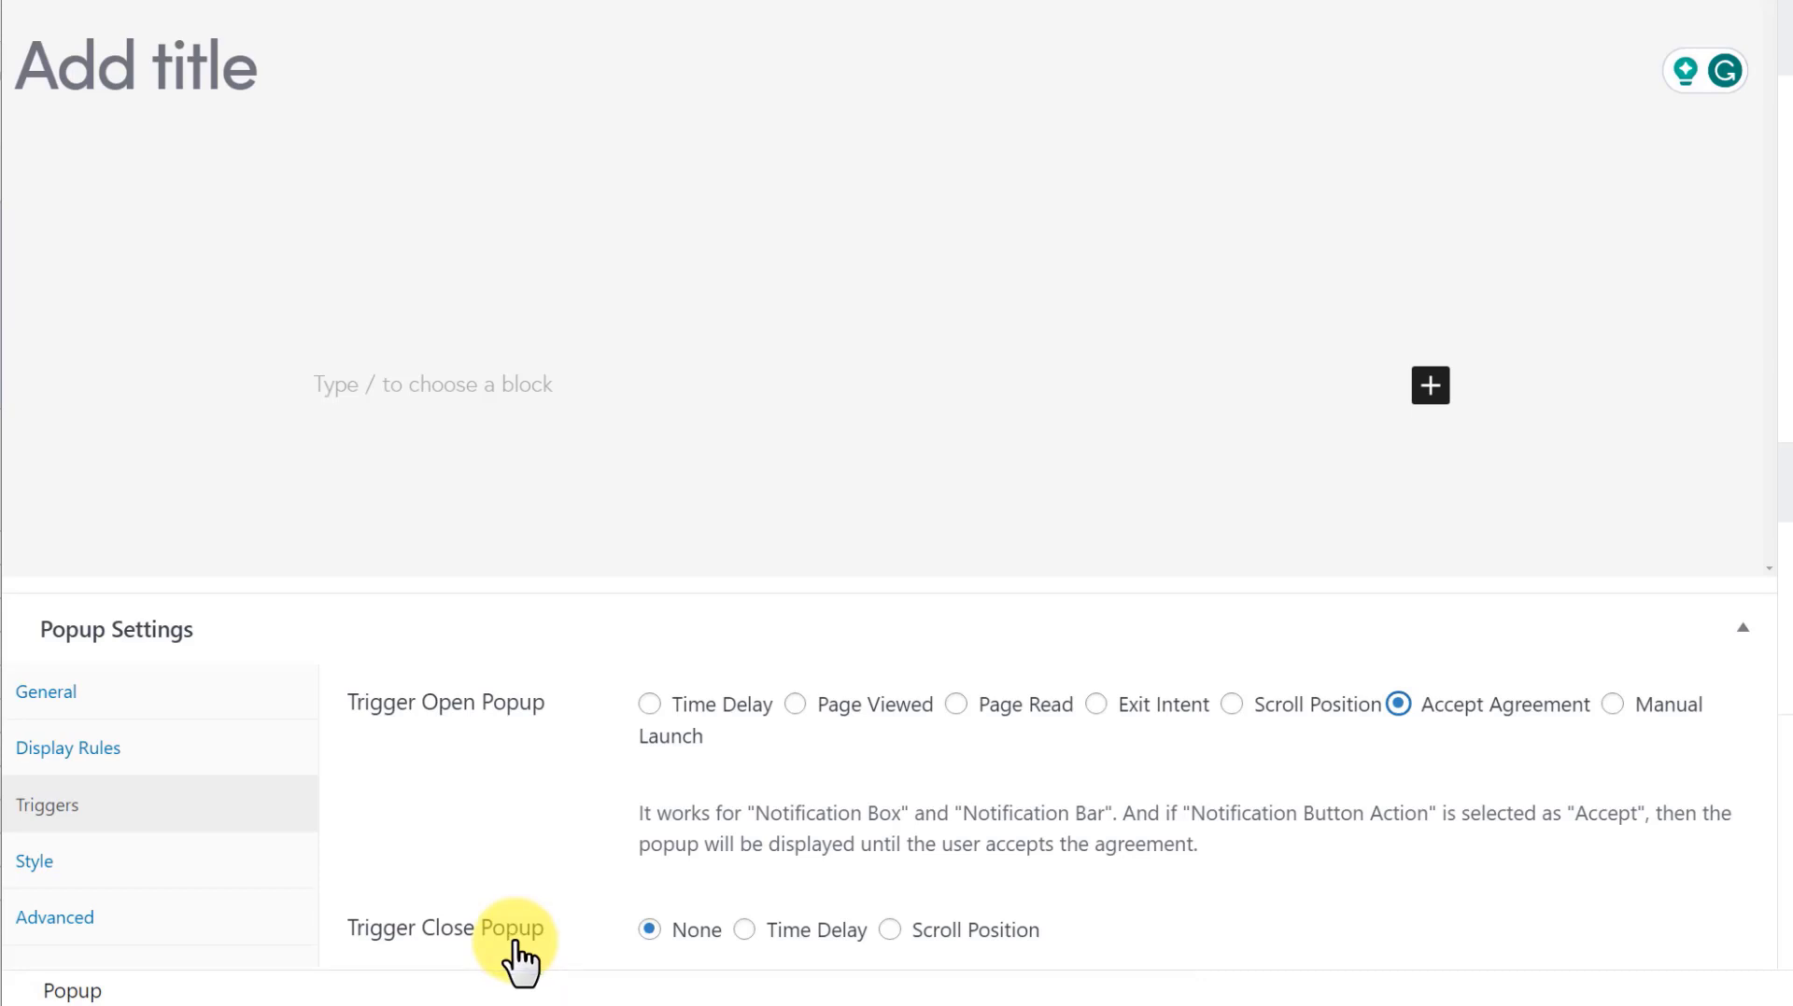
Review the popup's Style settings, including animations and overlay, and its Advanced settings
{"action": "left_click", "coordinate": [160, 866]}
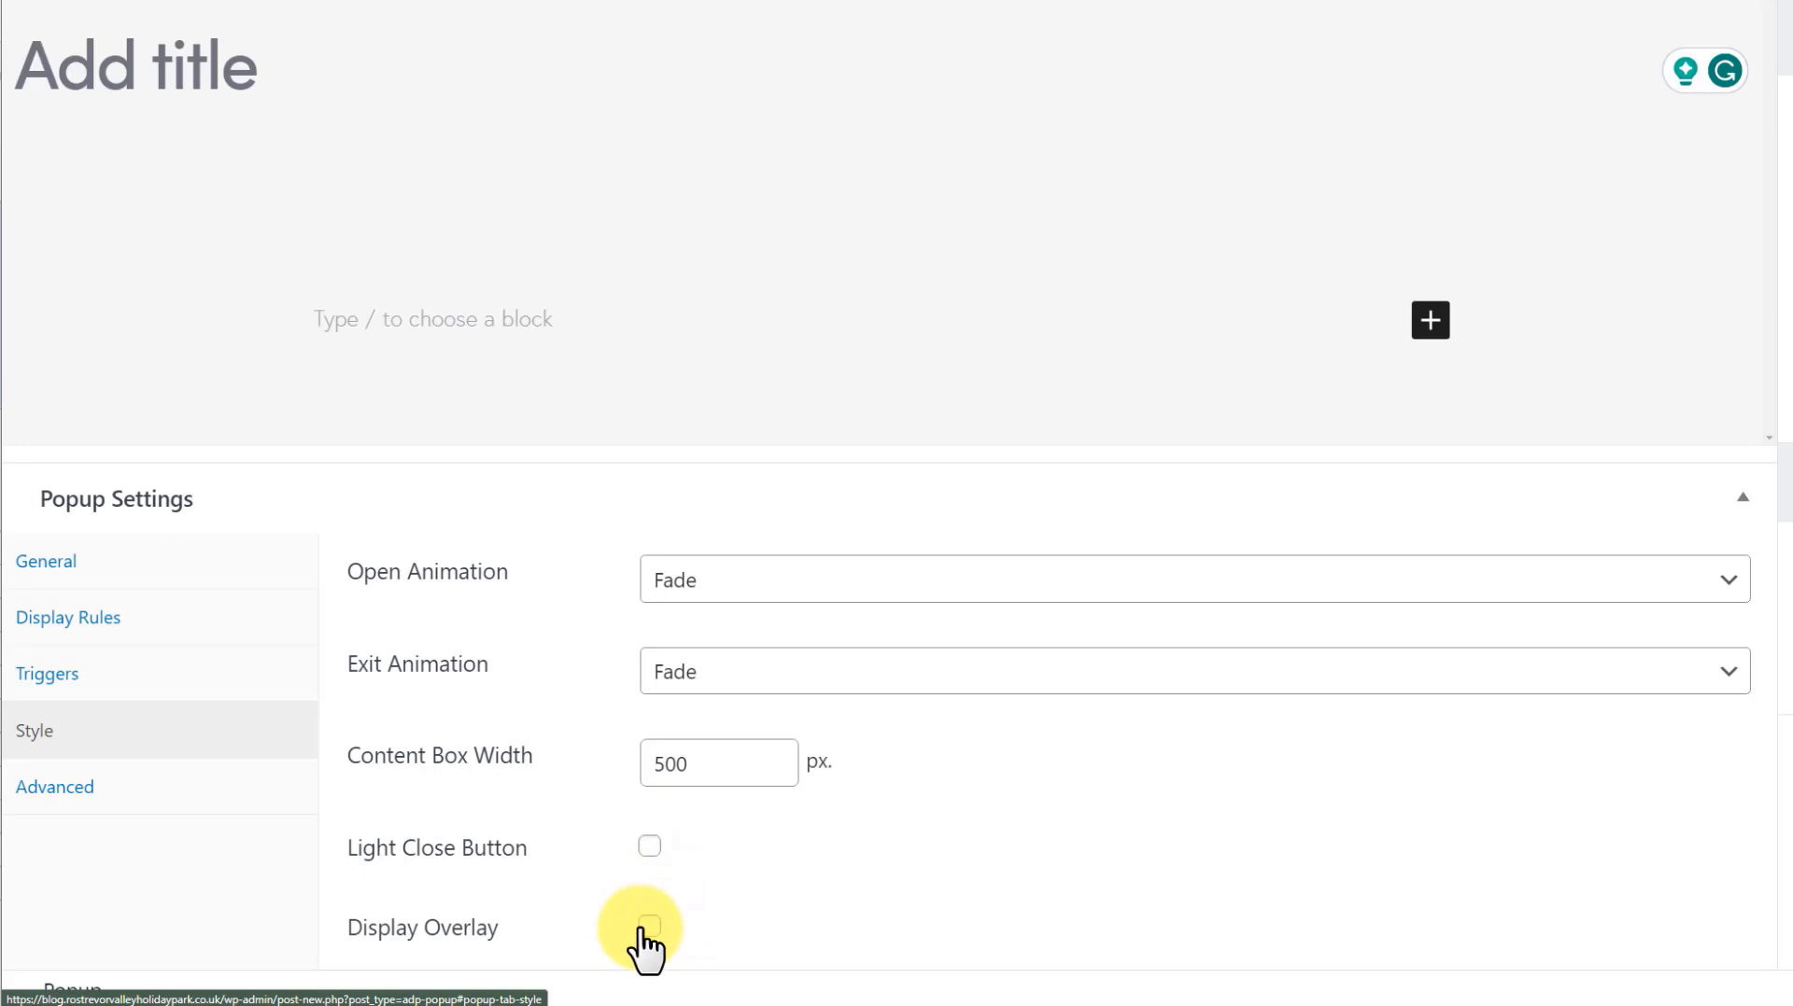
{"action": "left_click", "coordinate": [132, 795]}
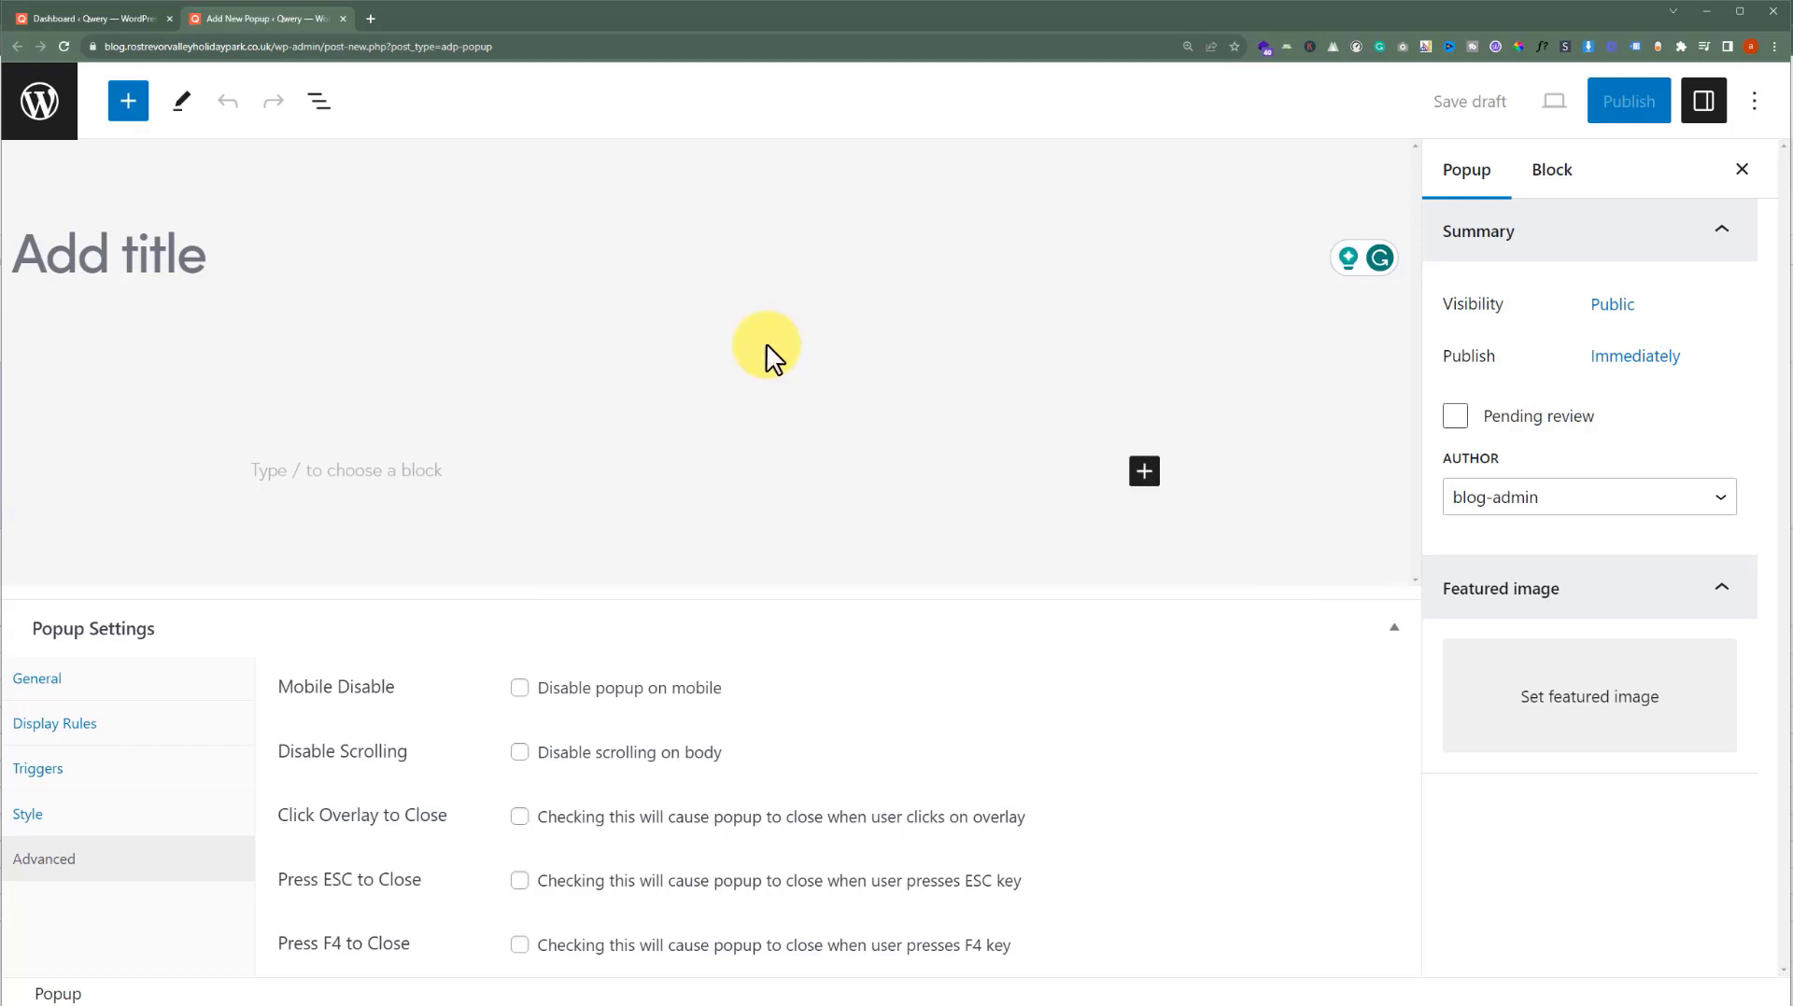
Start a new layout from the WordPress dashboard in a separate tab and title it "Contact Form 7 Popup"
{"action": "left_click", "coordinate": [103, 14]}
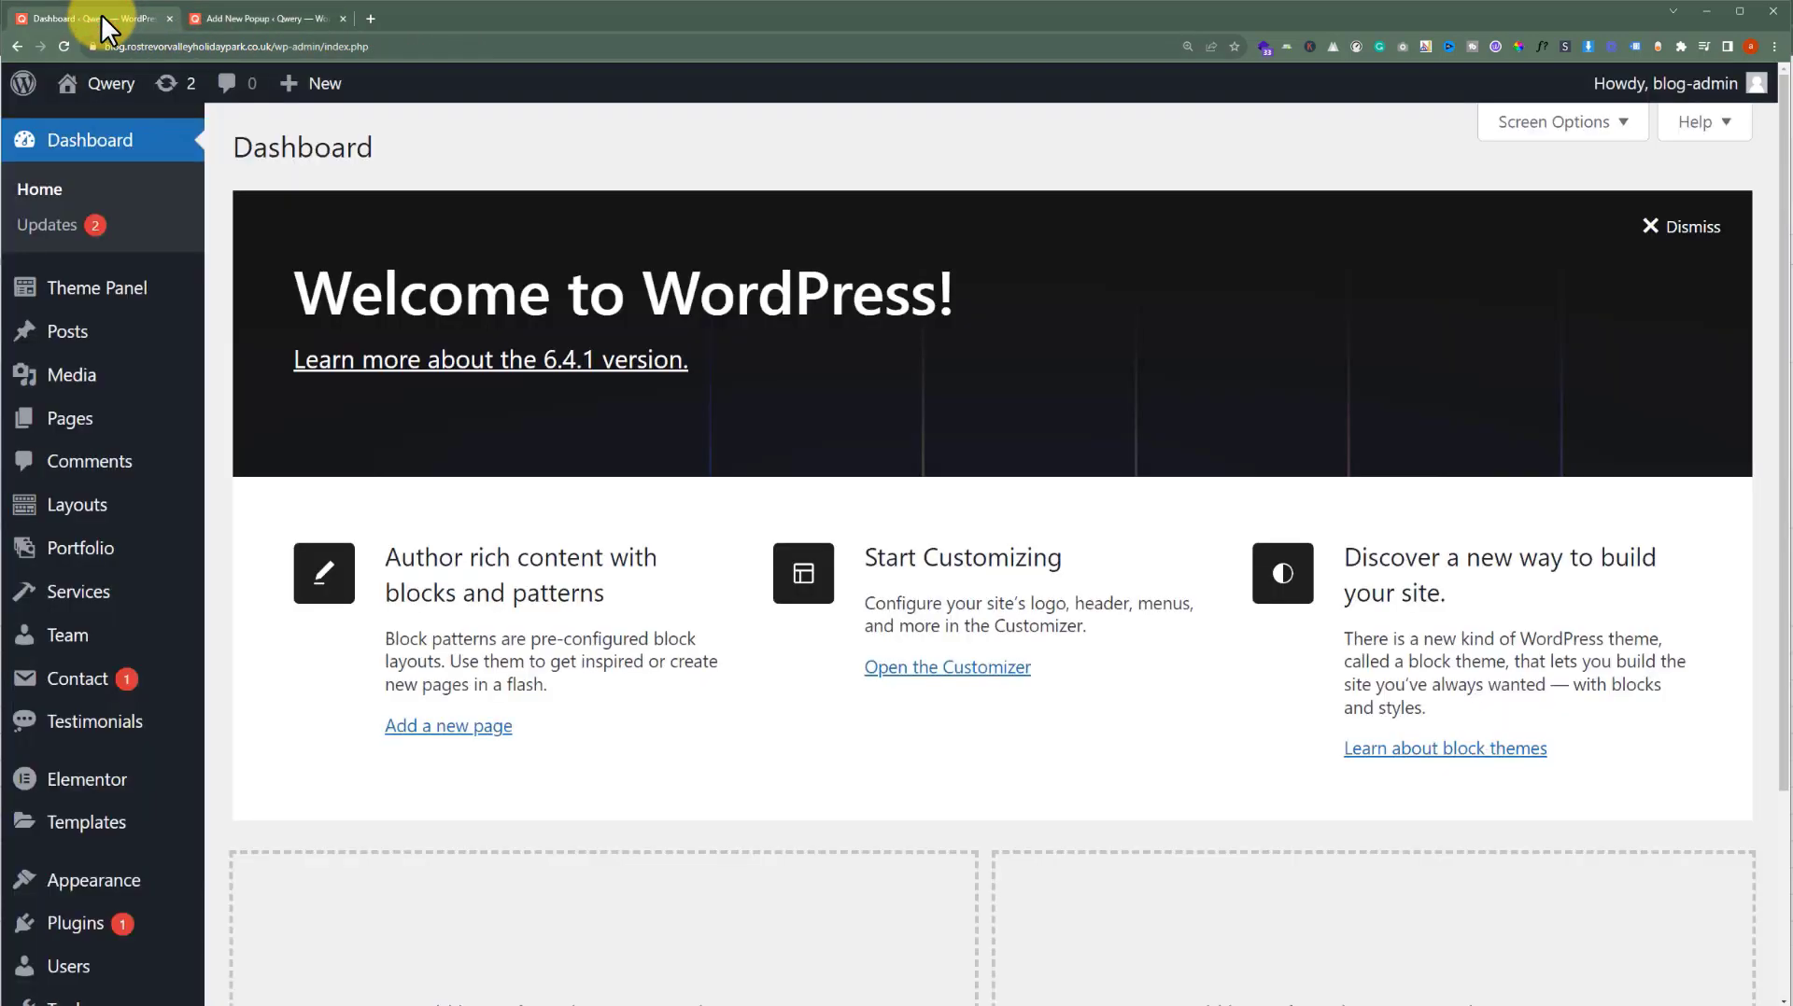
{"action": "mouse_move", "coordinate": [111, 515]}
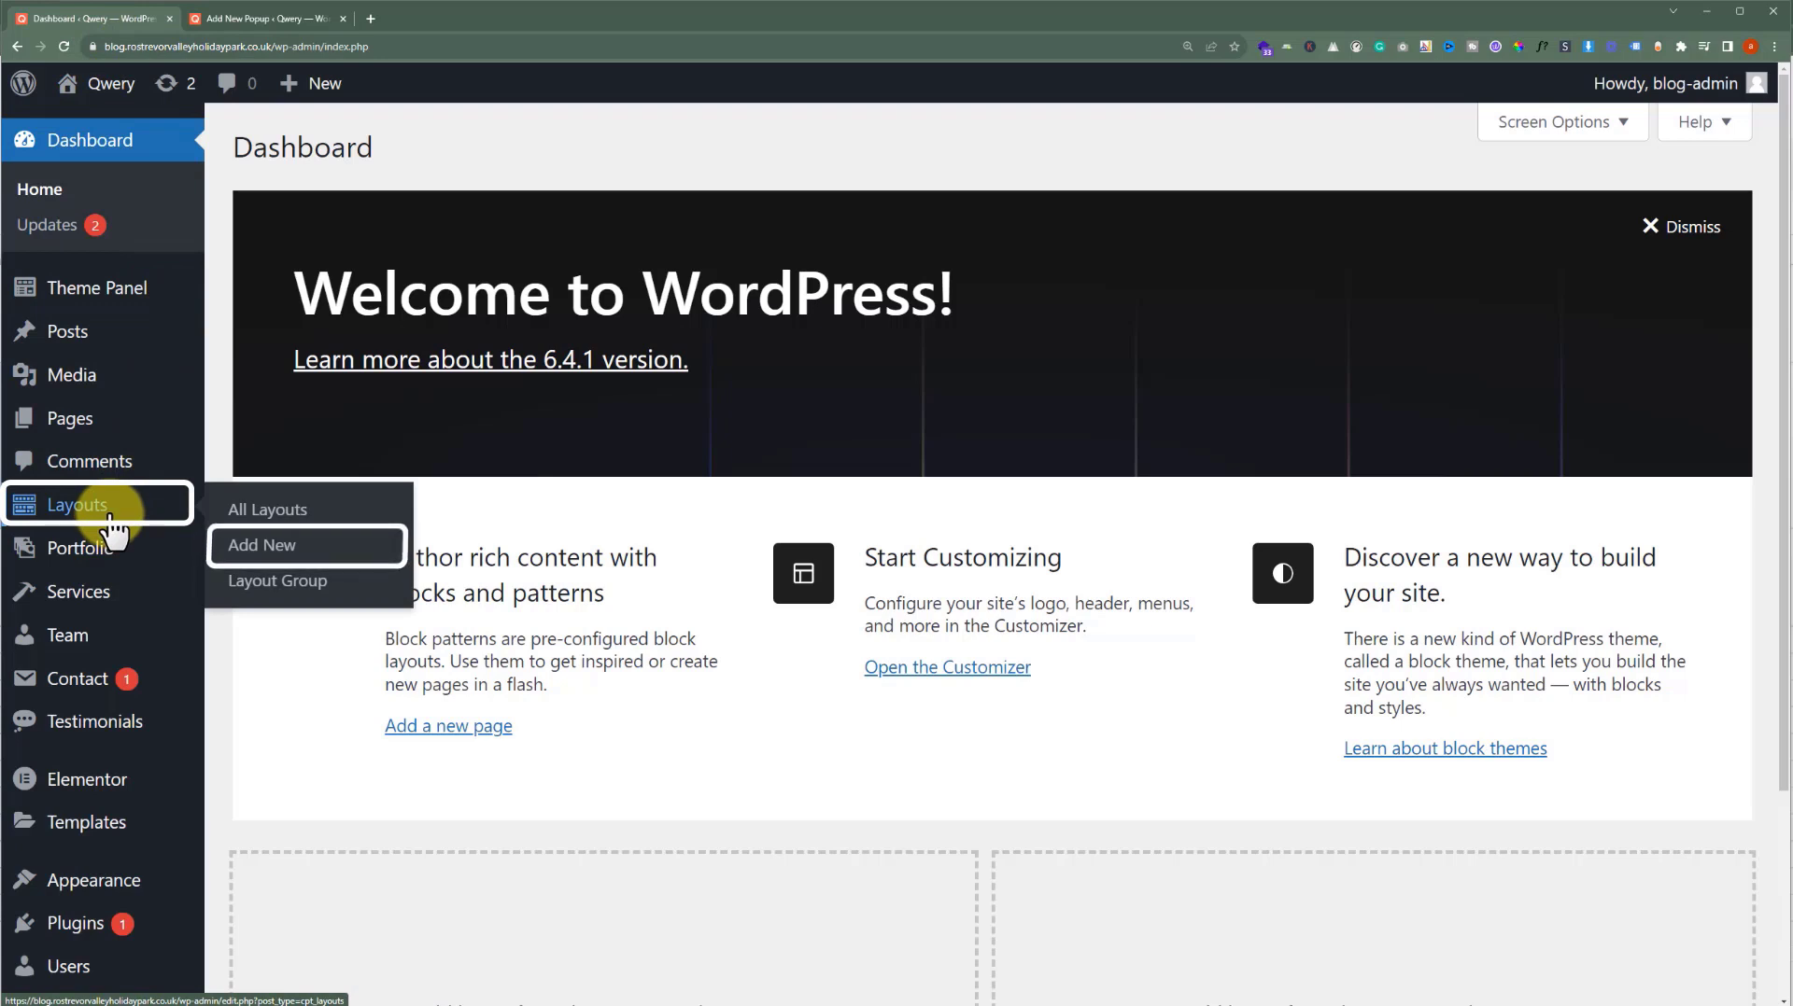
{"action": "middle_click", "coordinate": [259, 551]}
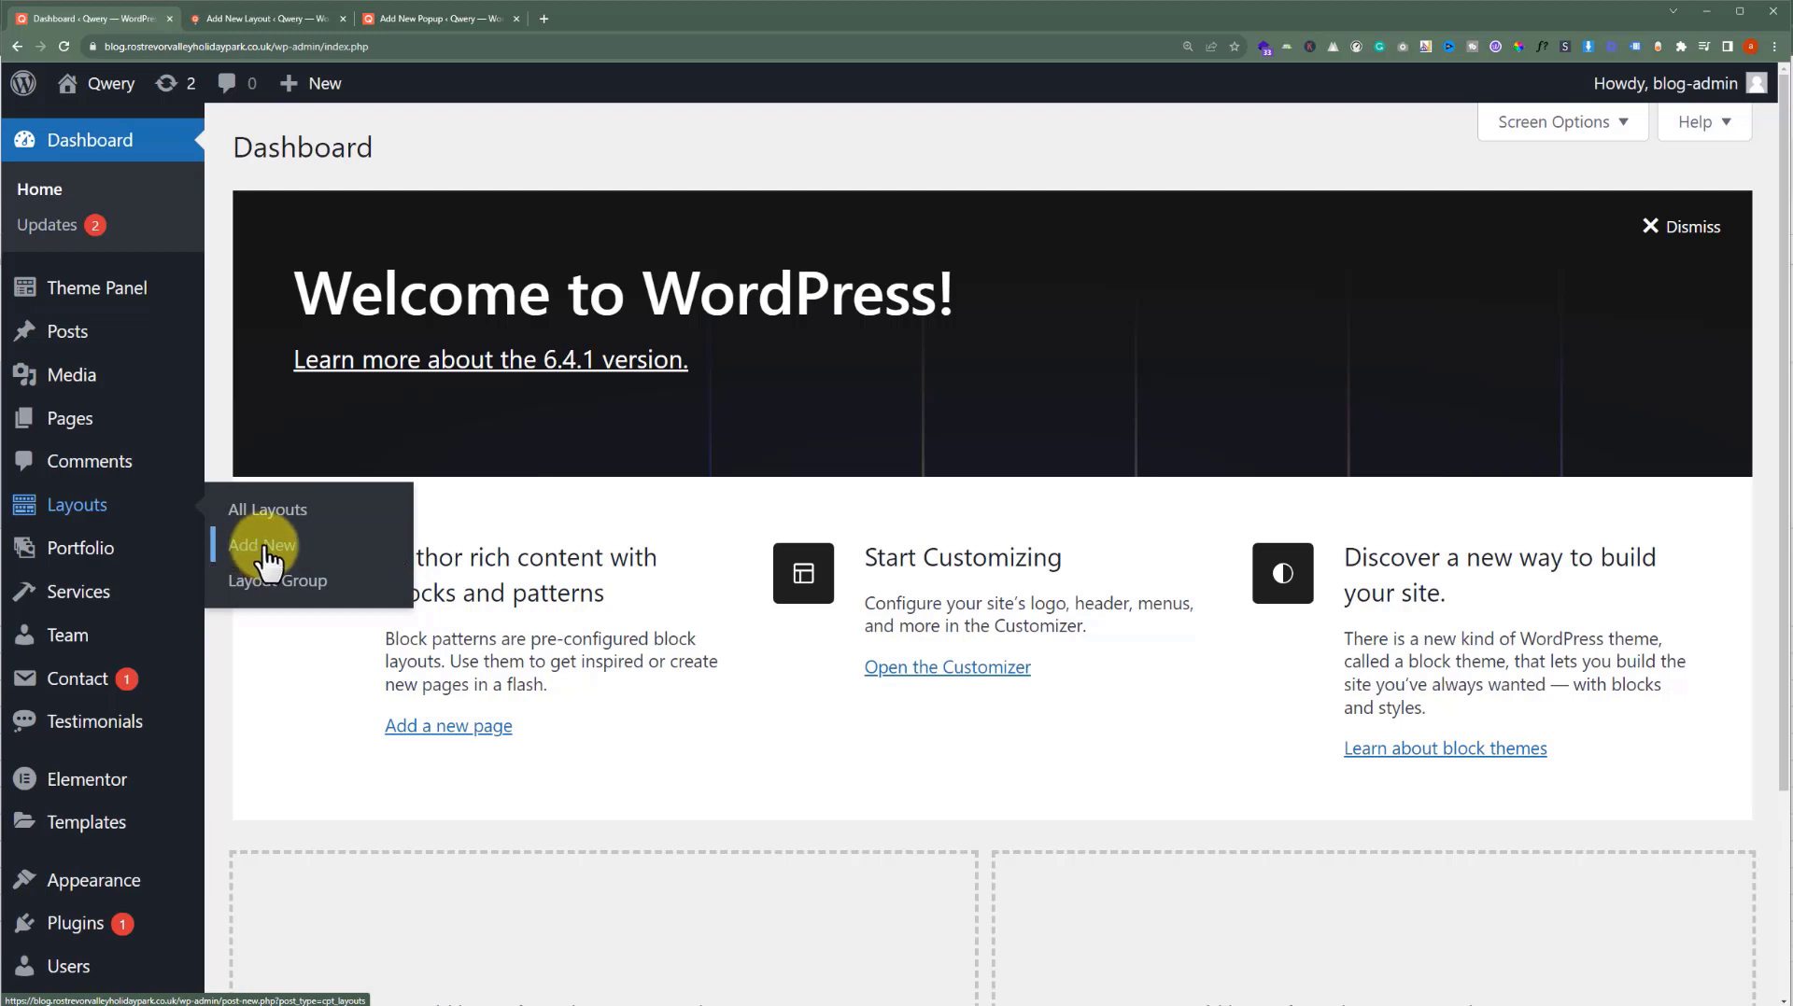
{"action": "left_click", "coordinate": [248, 14]}
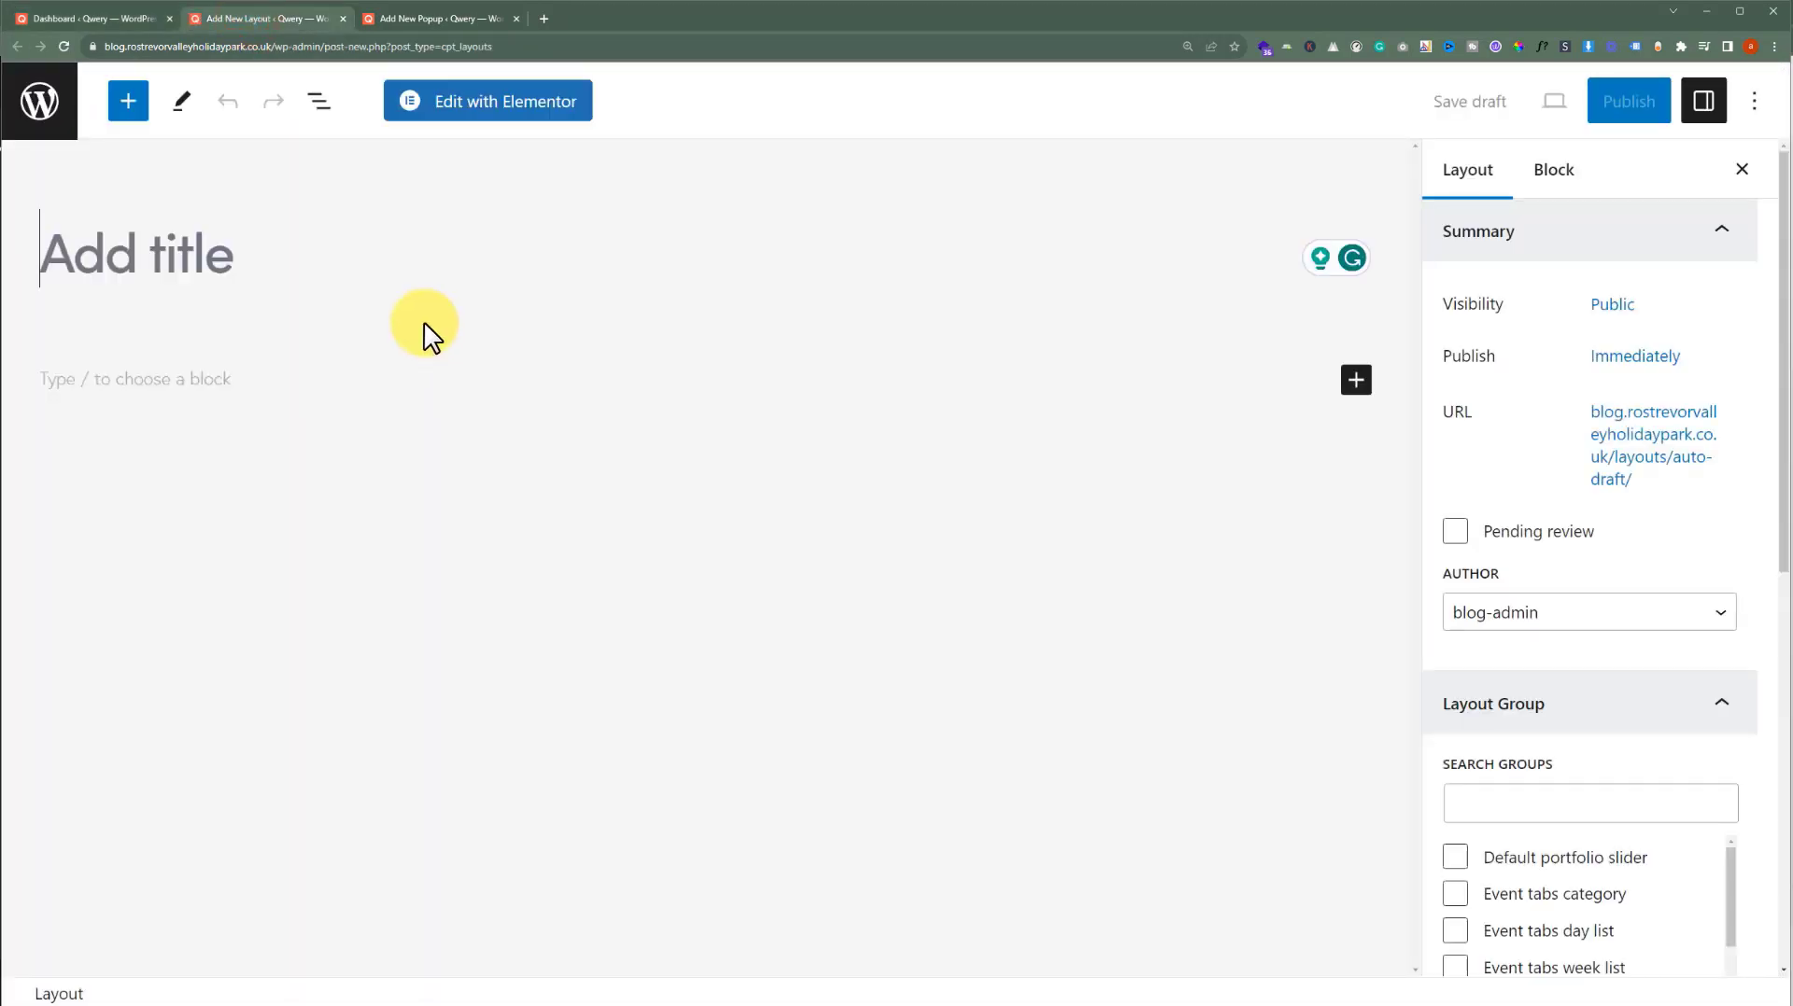
{"action": "type", "text": "Contact Form 7 Popup"}
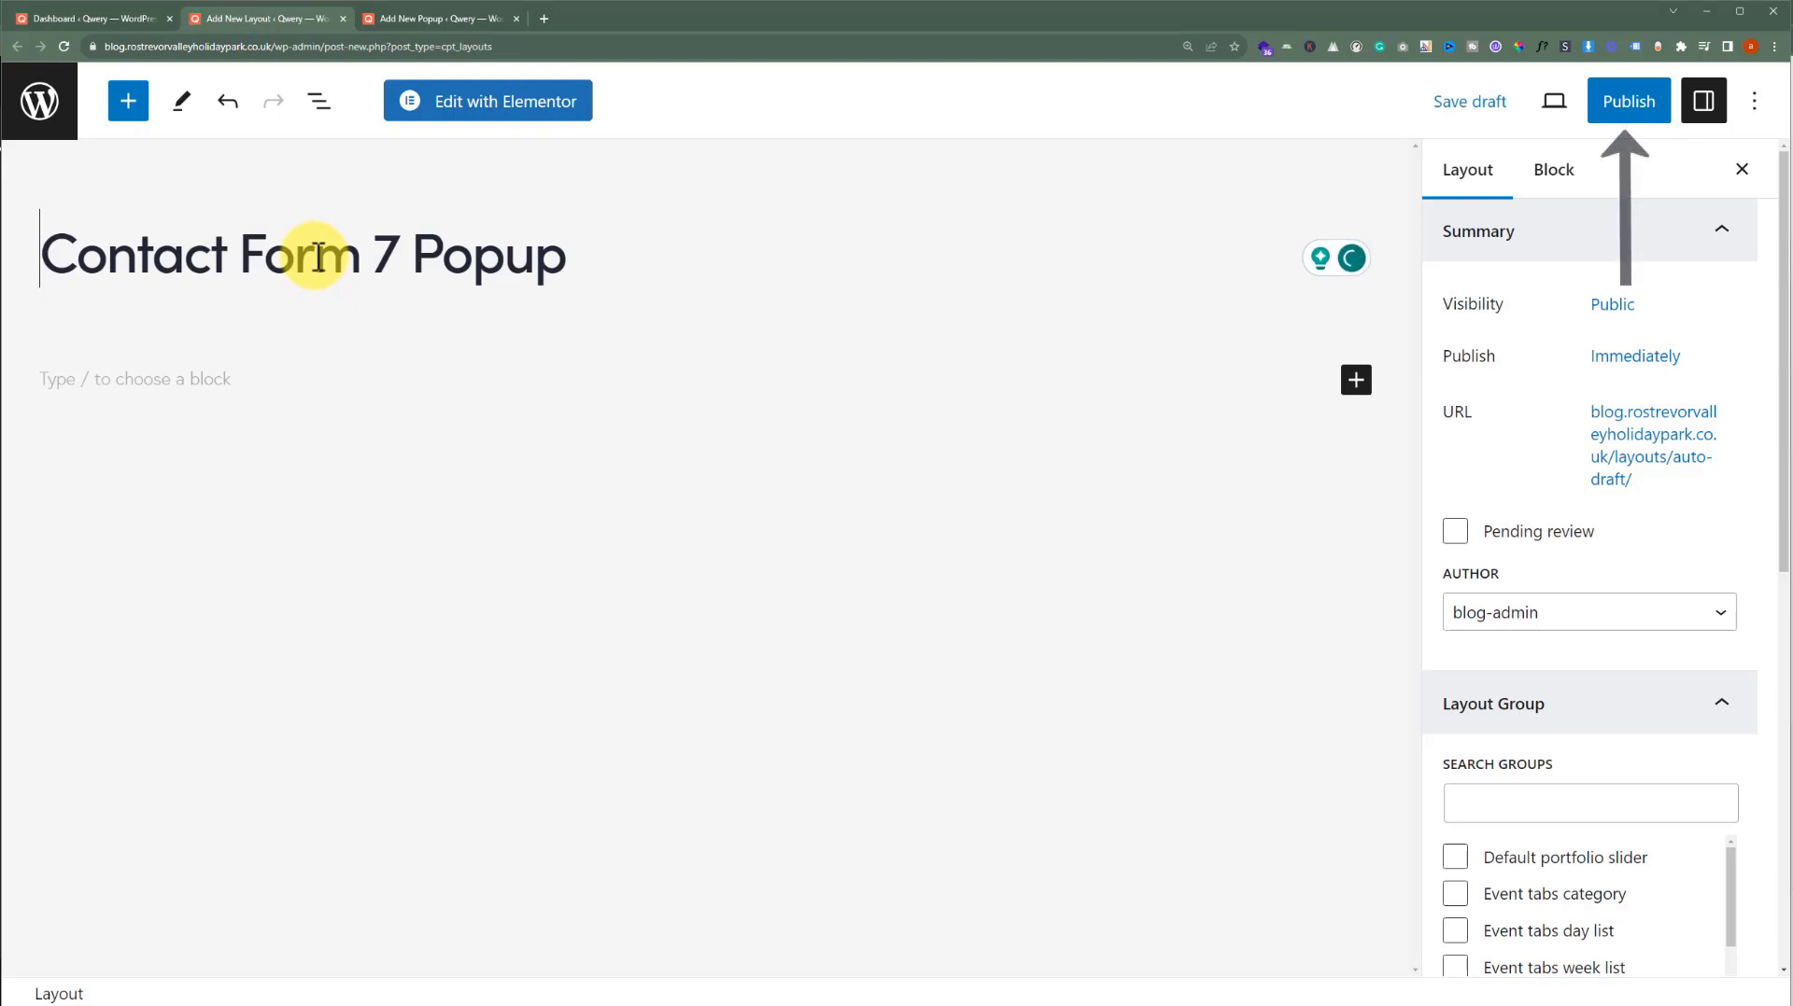
Publish the "Contact Form 7 Popup" layout and open it for editing in Elementor
{"action": "left_click", "coordinate": [1600, 108]}
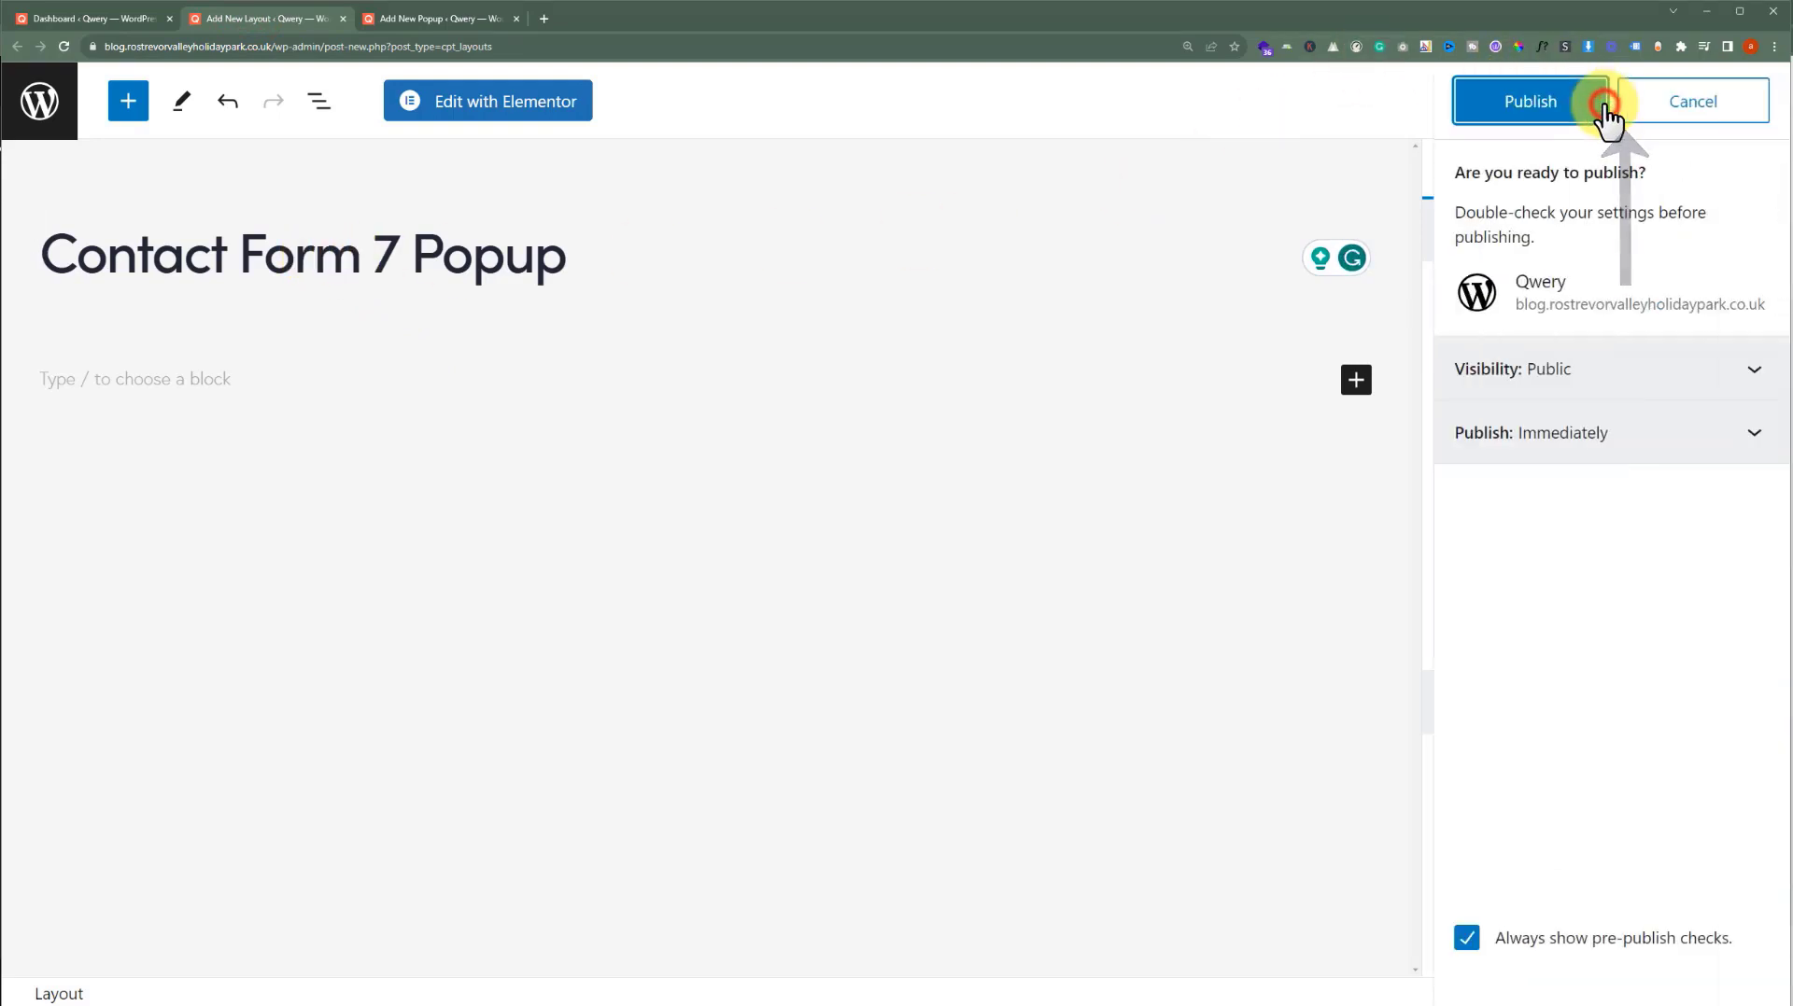
{"action": "left_click", "coordinate": [1559, 114]}
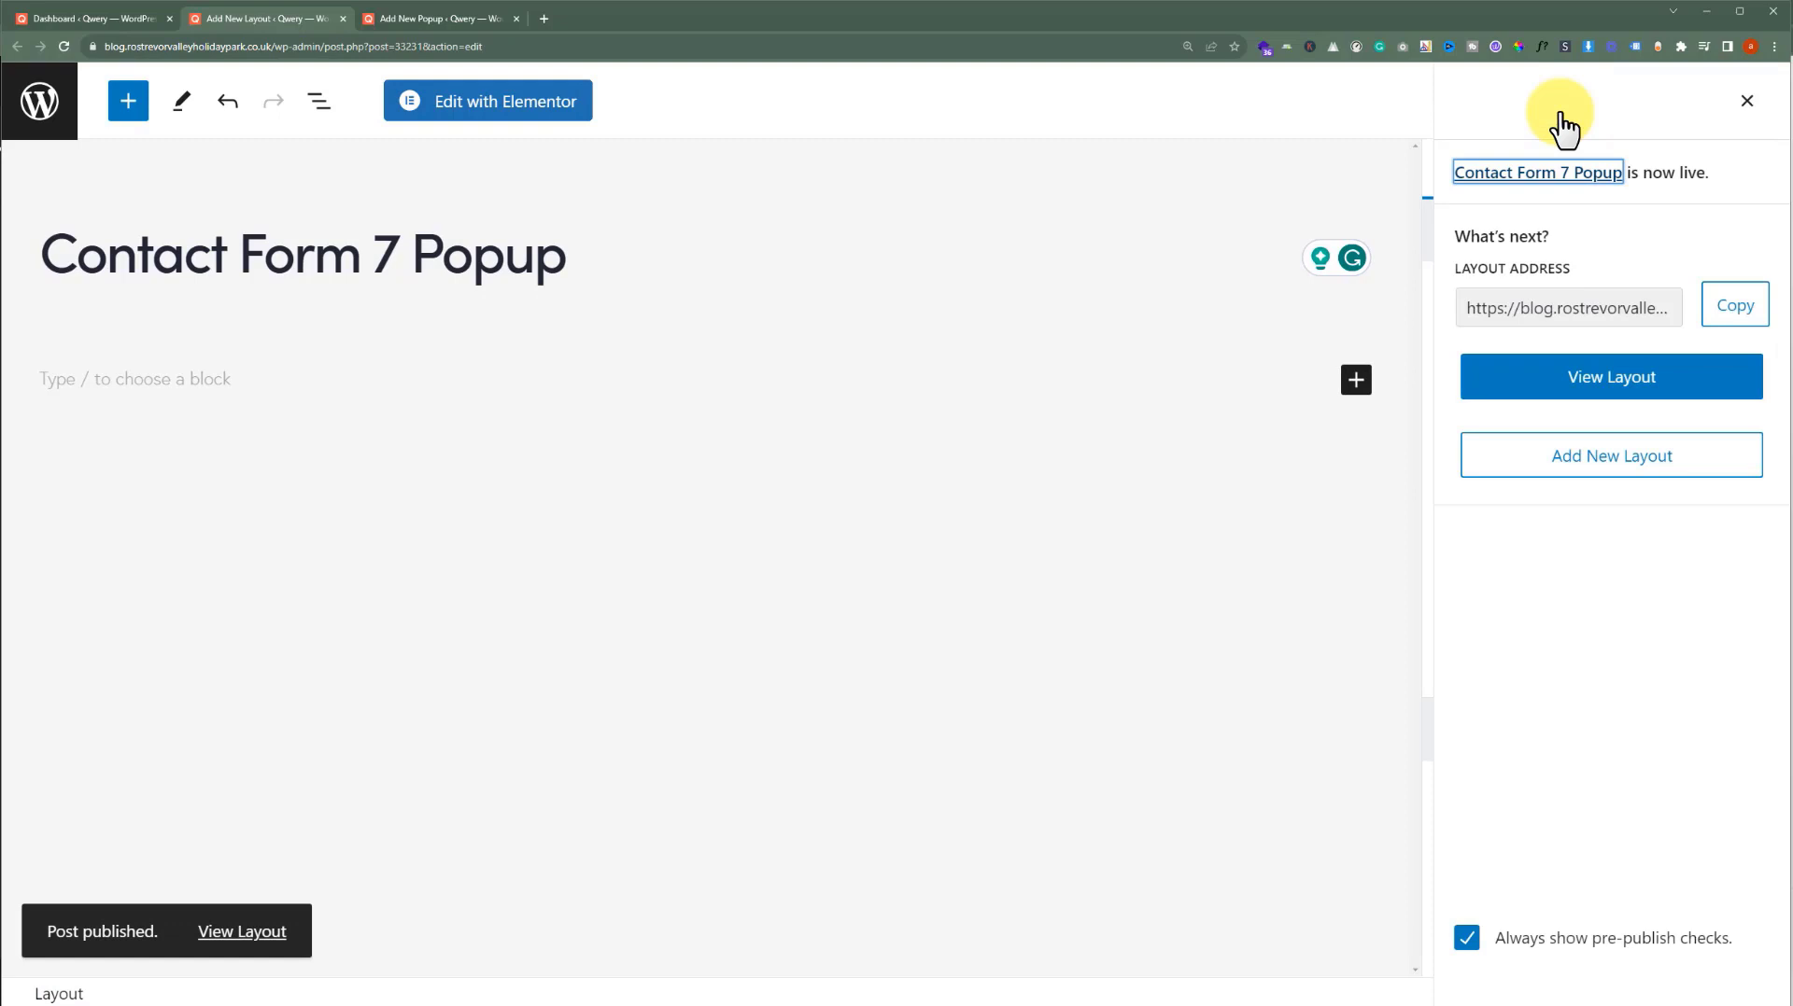
{"action": "left_click", "coordinate": [560, 107]}
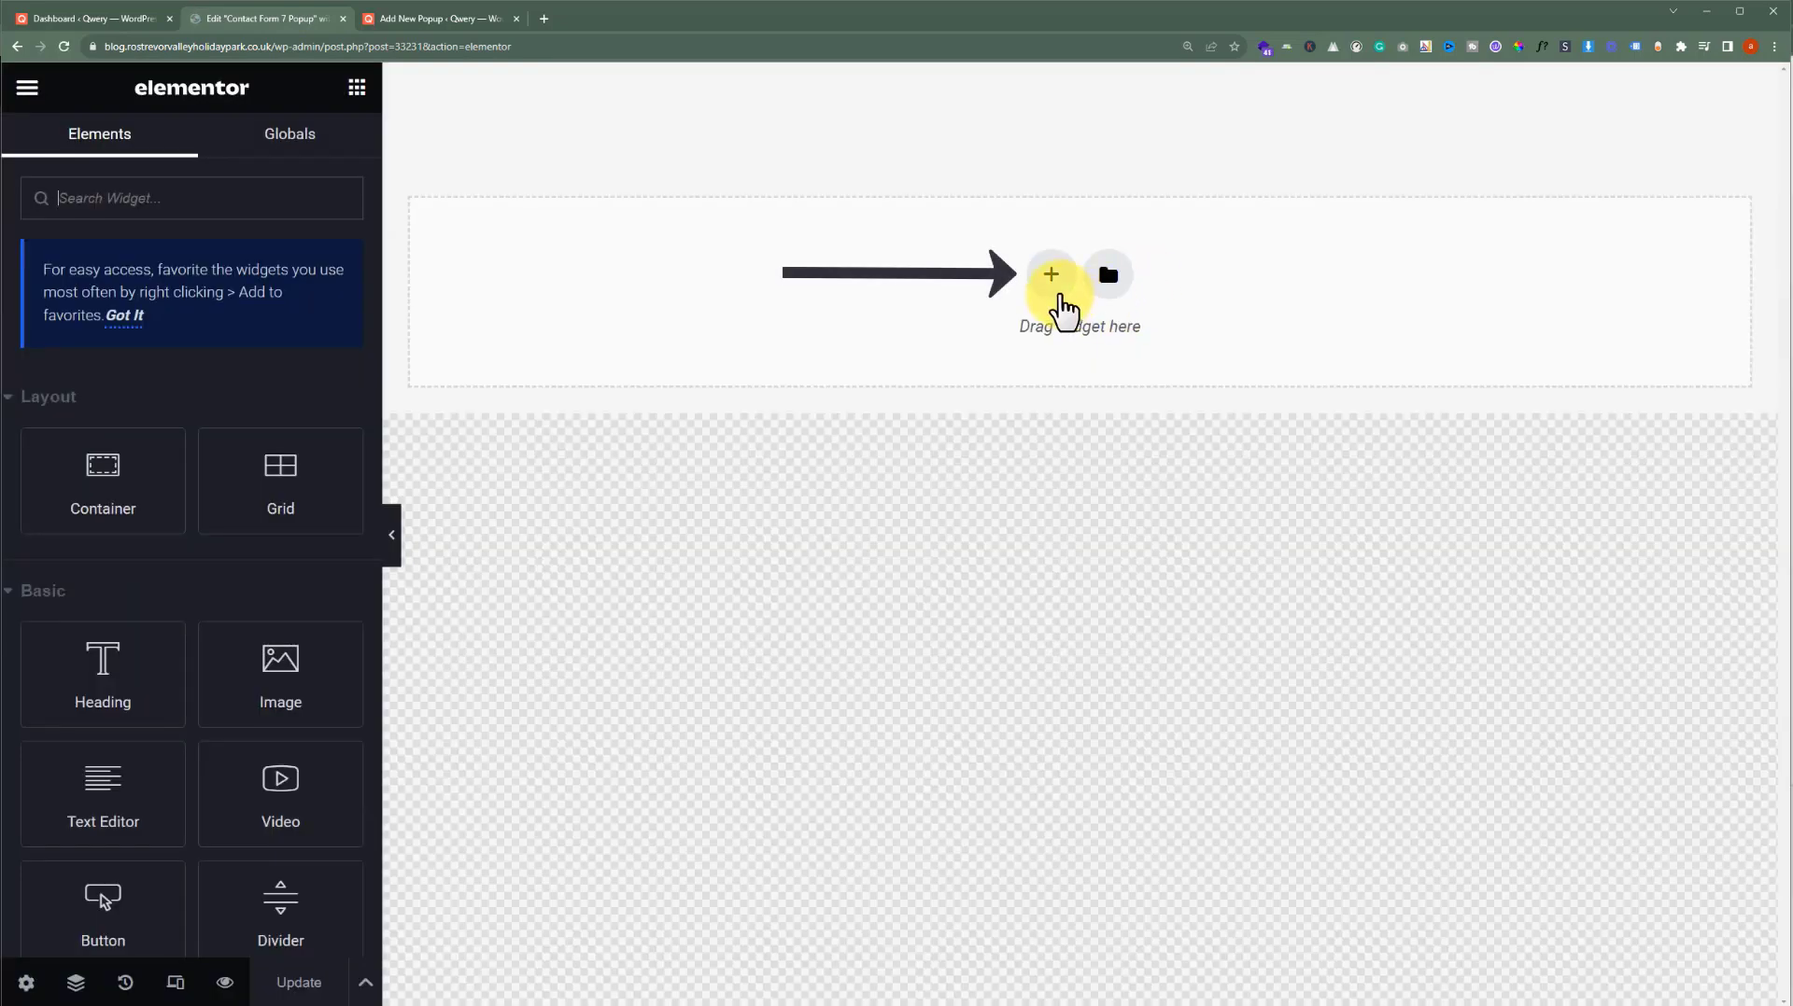
Add a single-column Flexbox container with downward direction to the empty layout and set its content width to Full Width
{"action": "left_click", "coordinate": [1052, 276]}
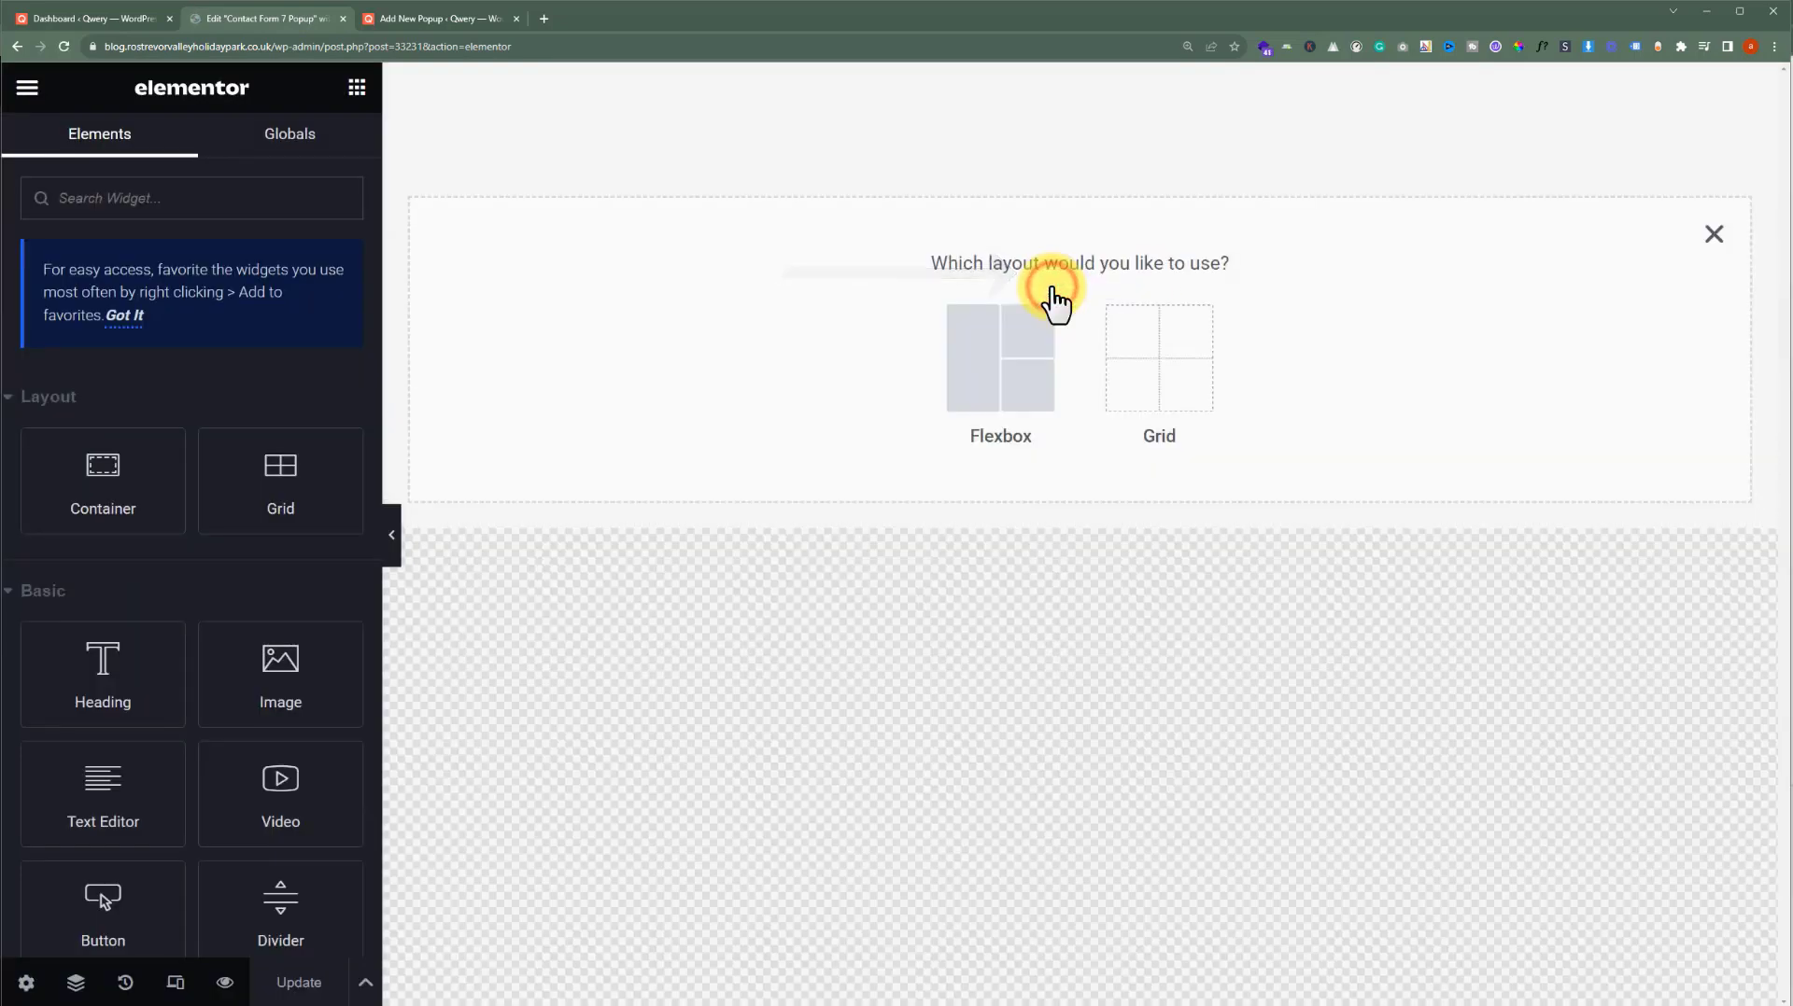
{"action": "left_click", "coordinate": [1007, 353]}
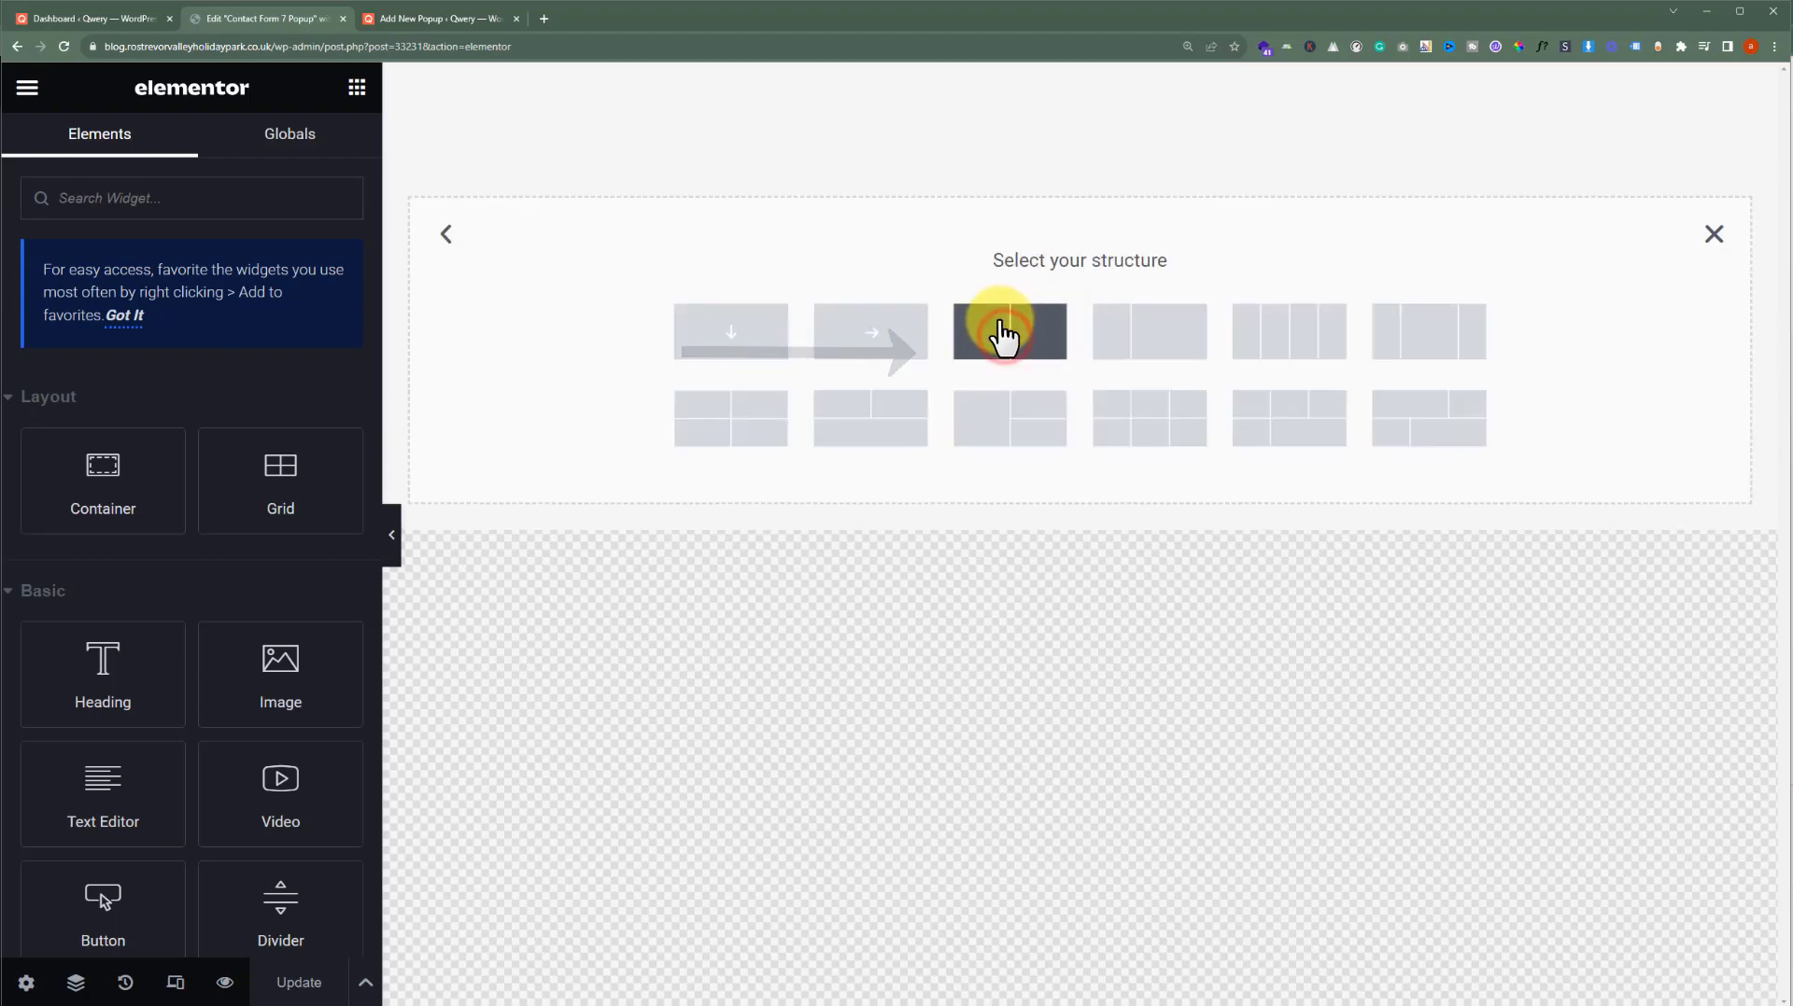
{"action": "left_click", "coordinate": [744, 333]}
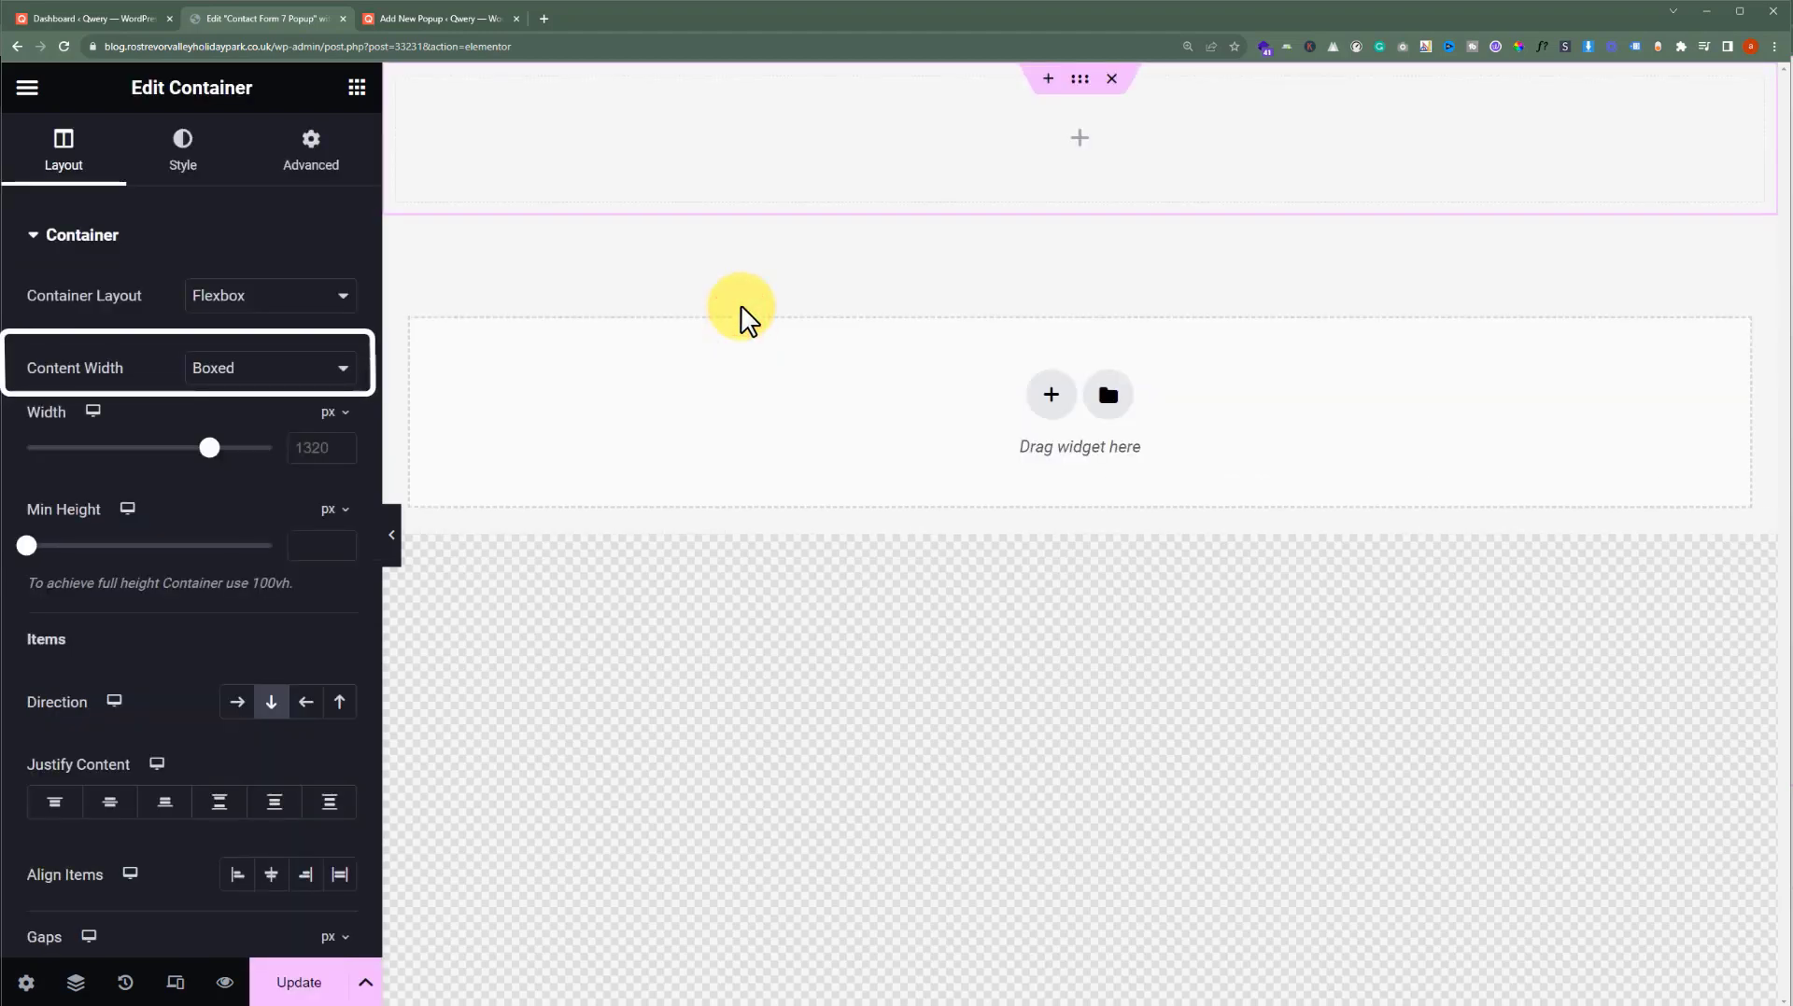
{"action": "left_click", "coordinate": [303, 368]}
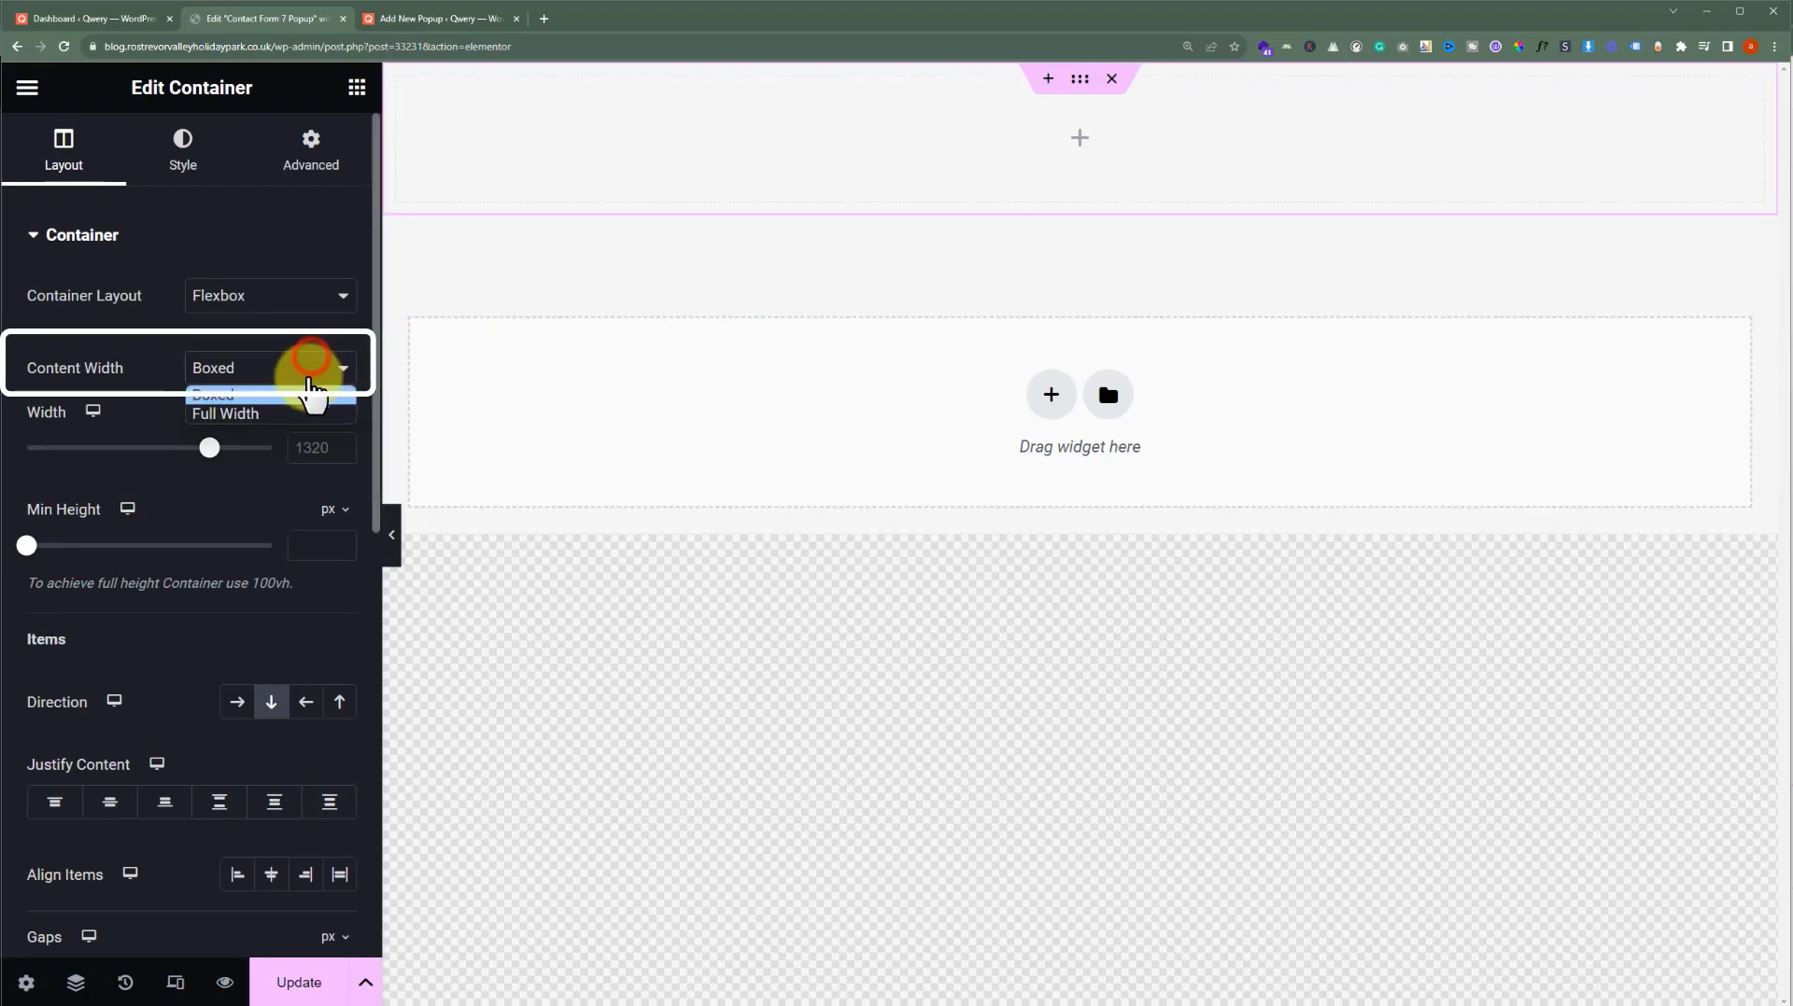
{"action": "left_click", "coordinate": [300, 405]}
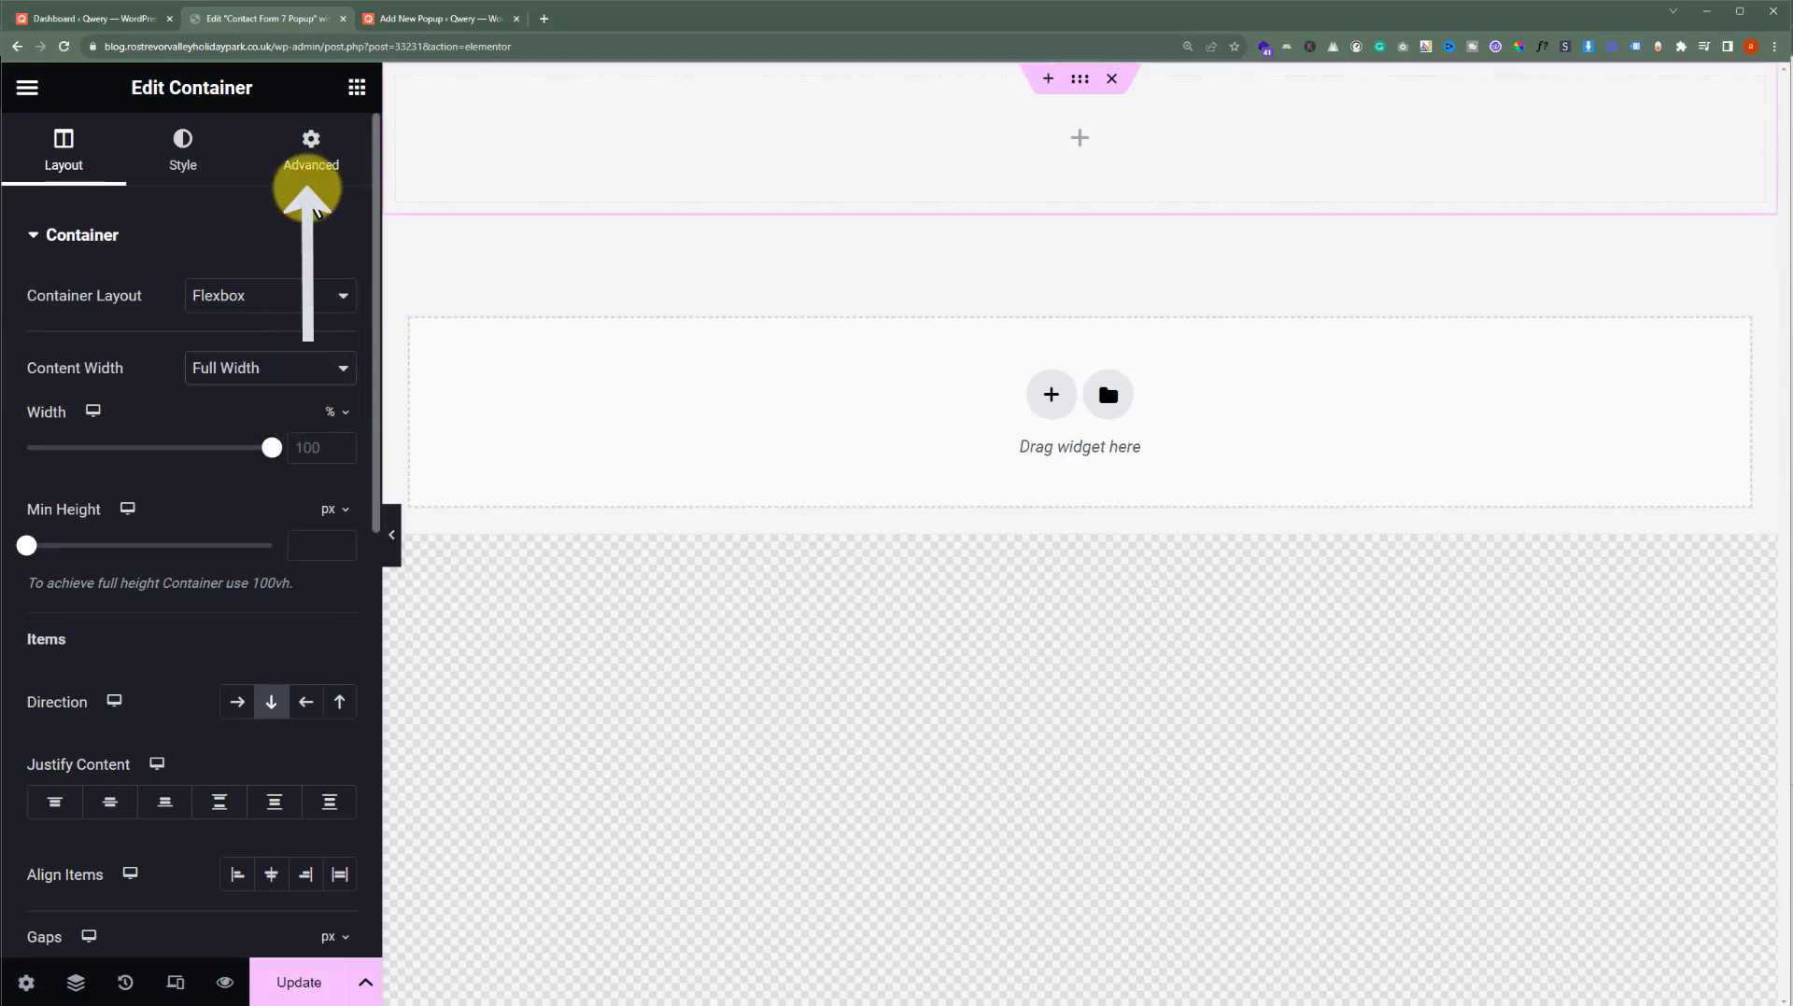
Unlink the container's padding values and set them to 50 px top and 20 px right, bottom and left
{"action": "left_click", "coordinate": [310, 173]}
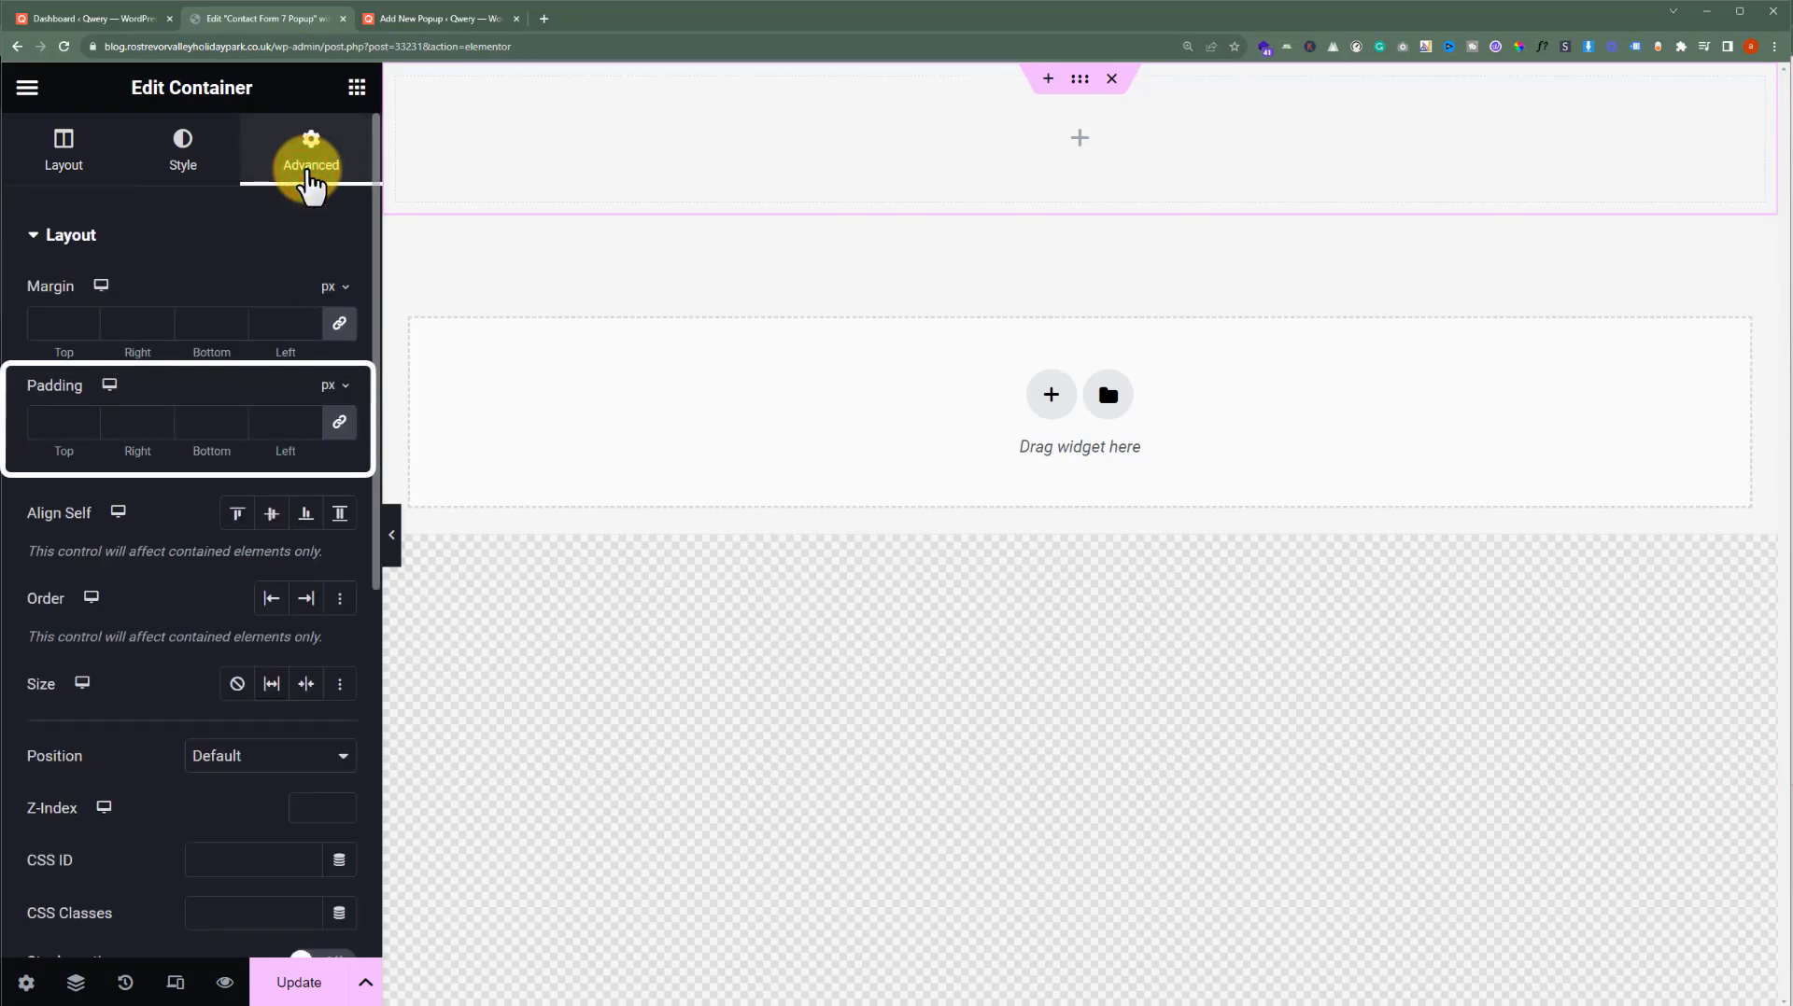
{"action": "left_click", "coordinate": [340, 424]}
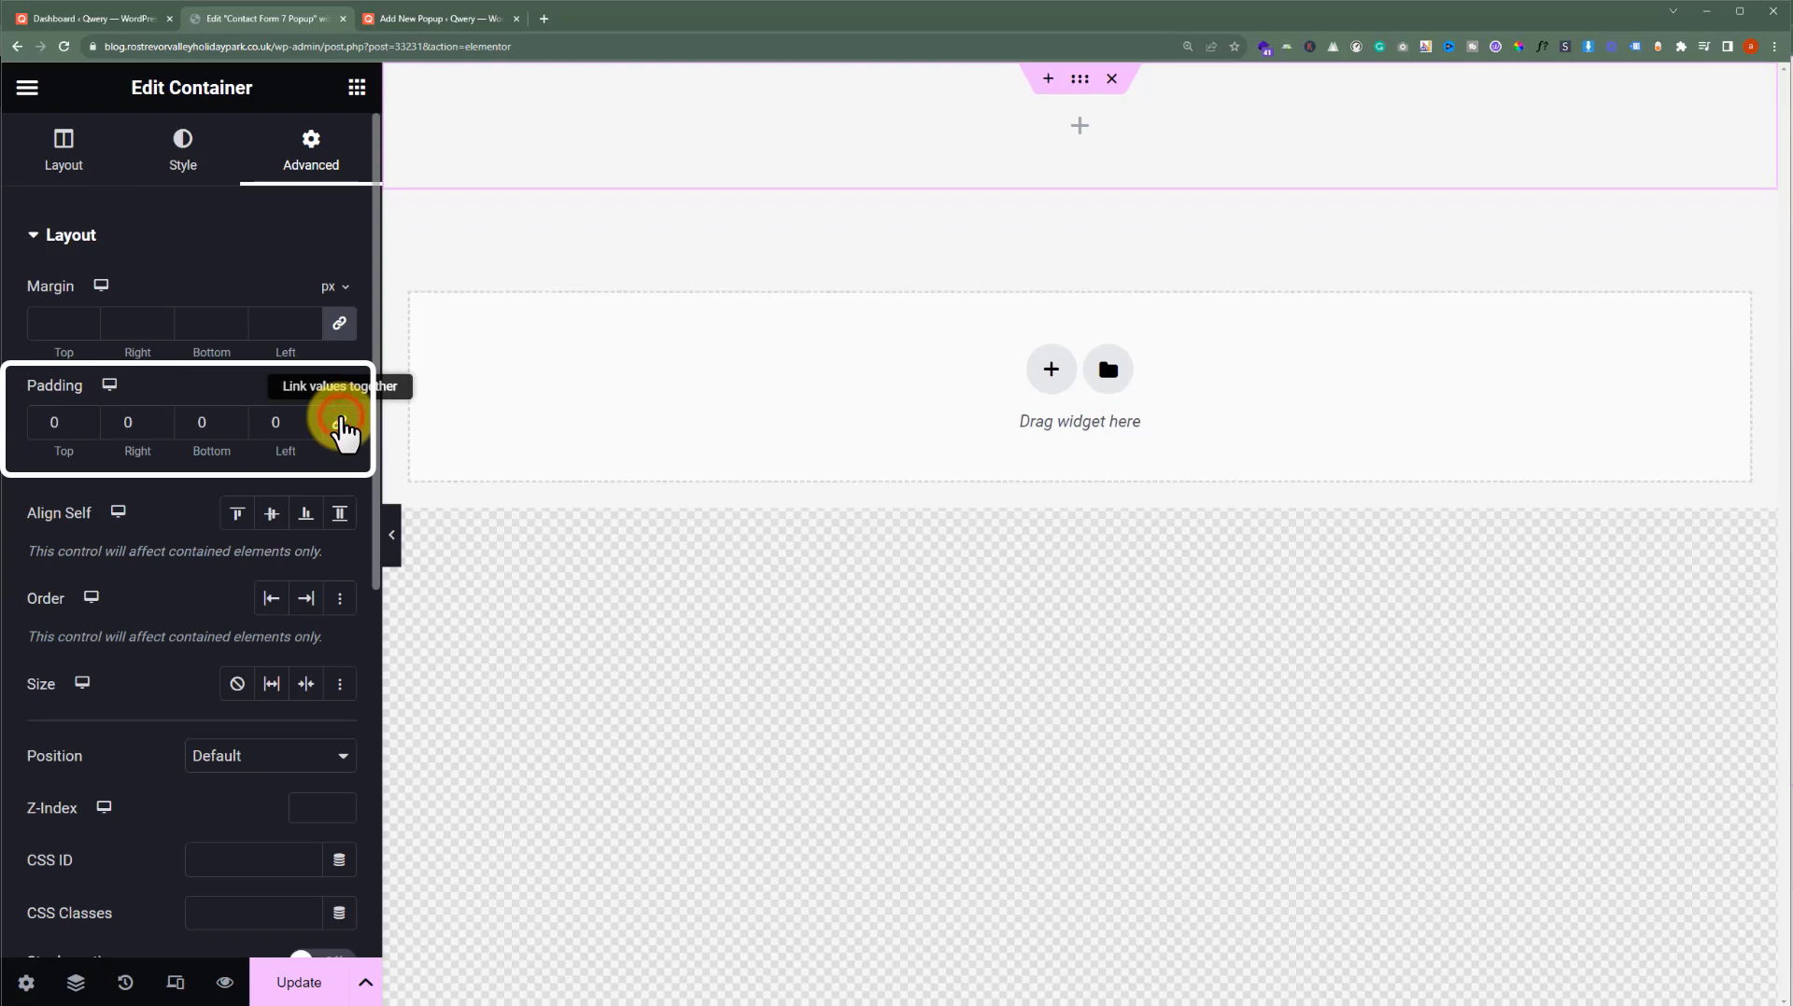
{"action": "left_click", "coordinate": [46, 424]}
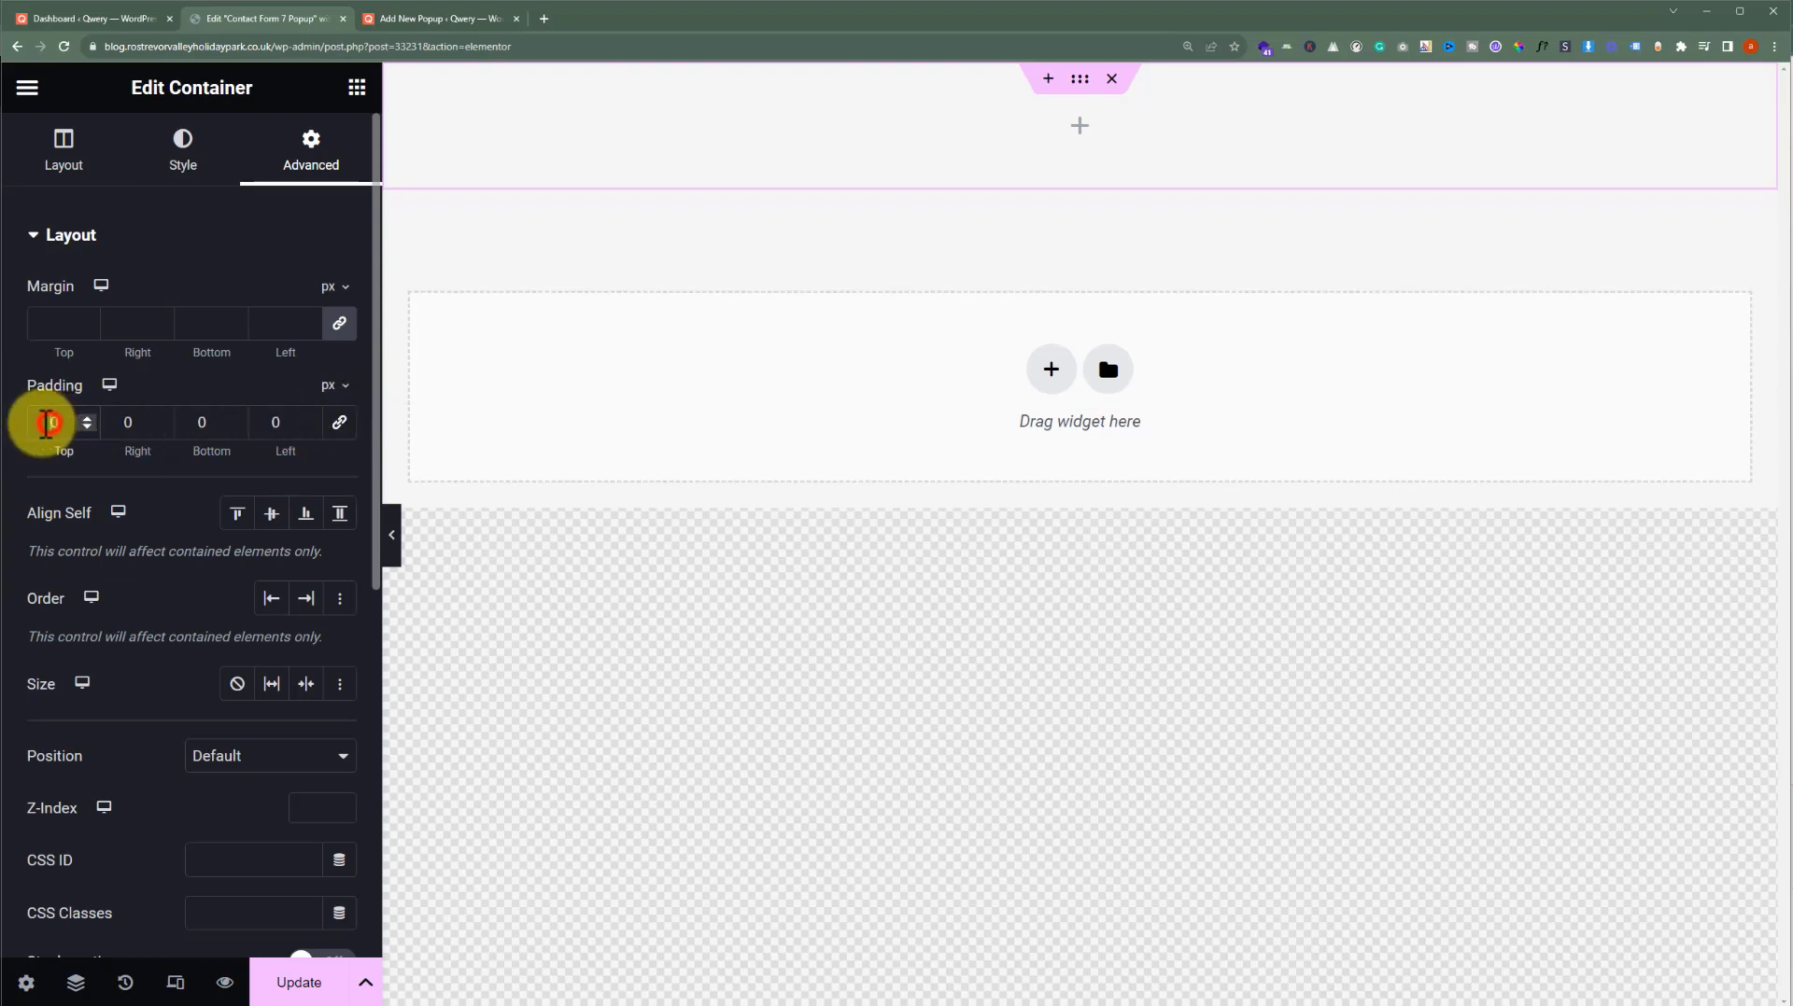
{"action": "type", "text": "5"}
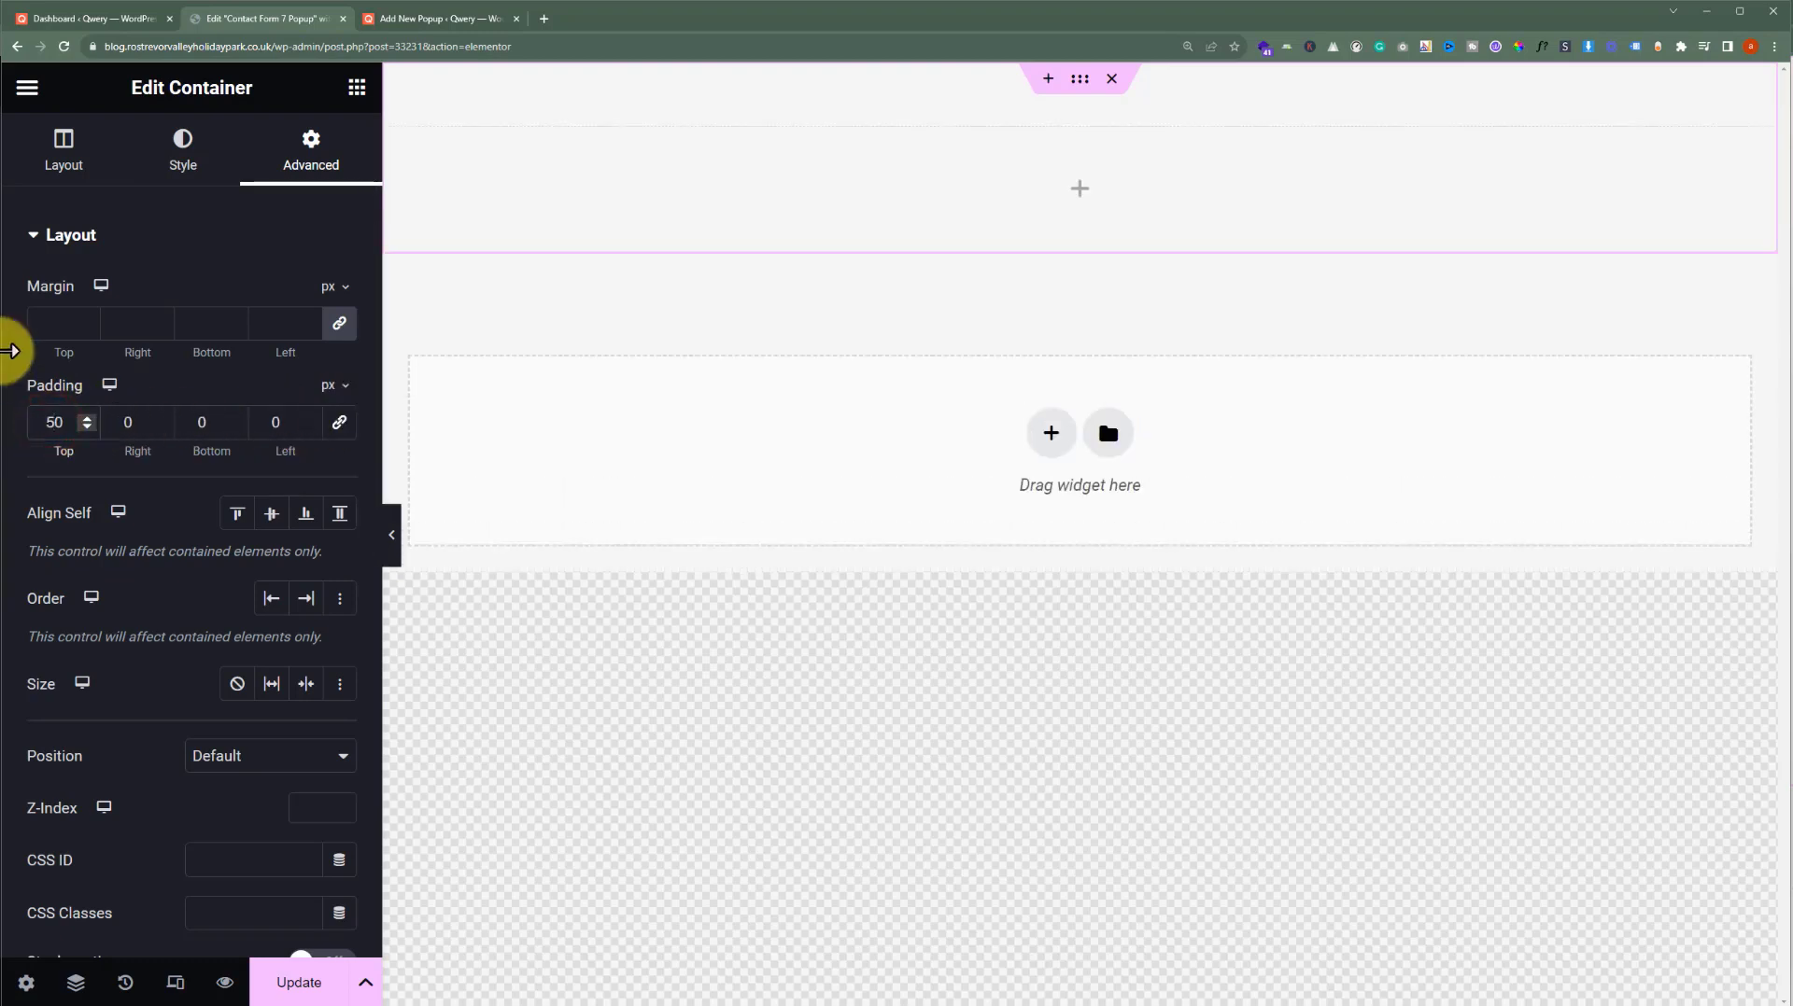
{"action": "left_click", "coordinate": [114, 425]}
{"action": "type", "text": "20"}
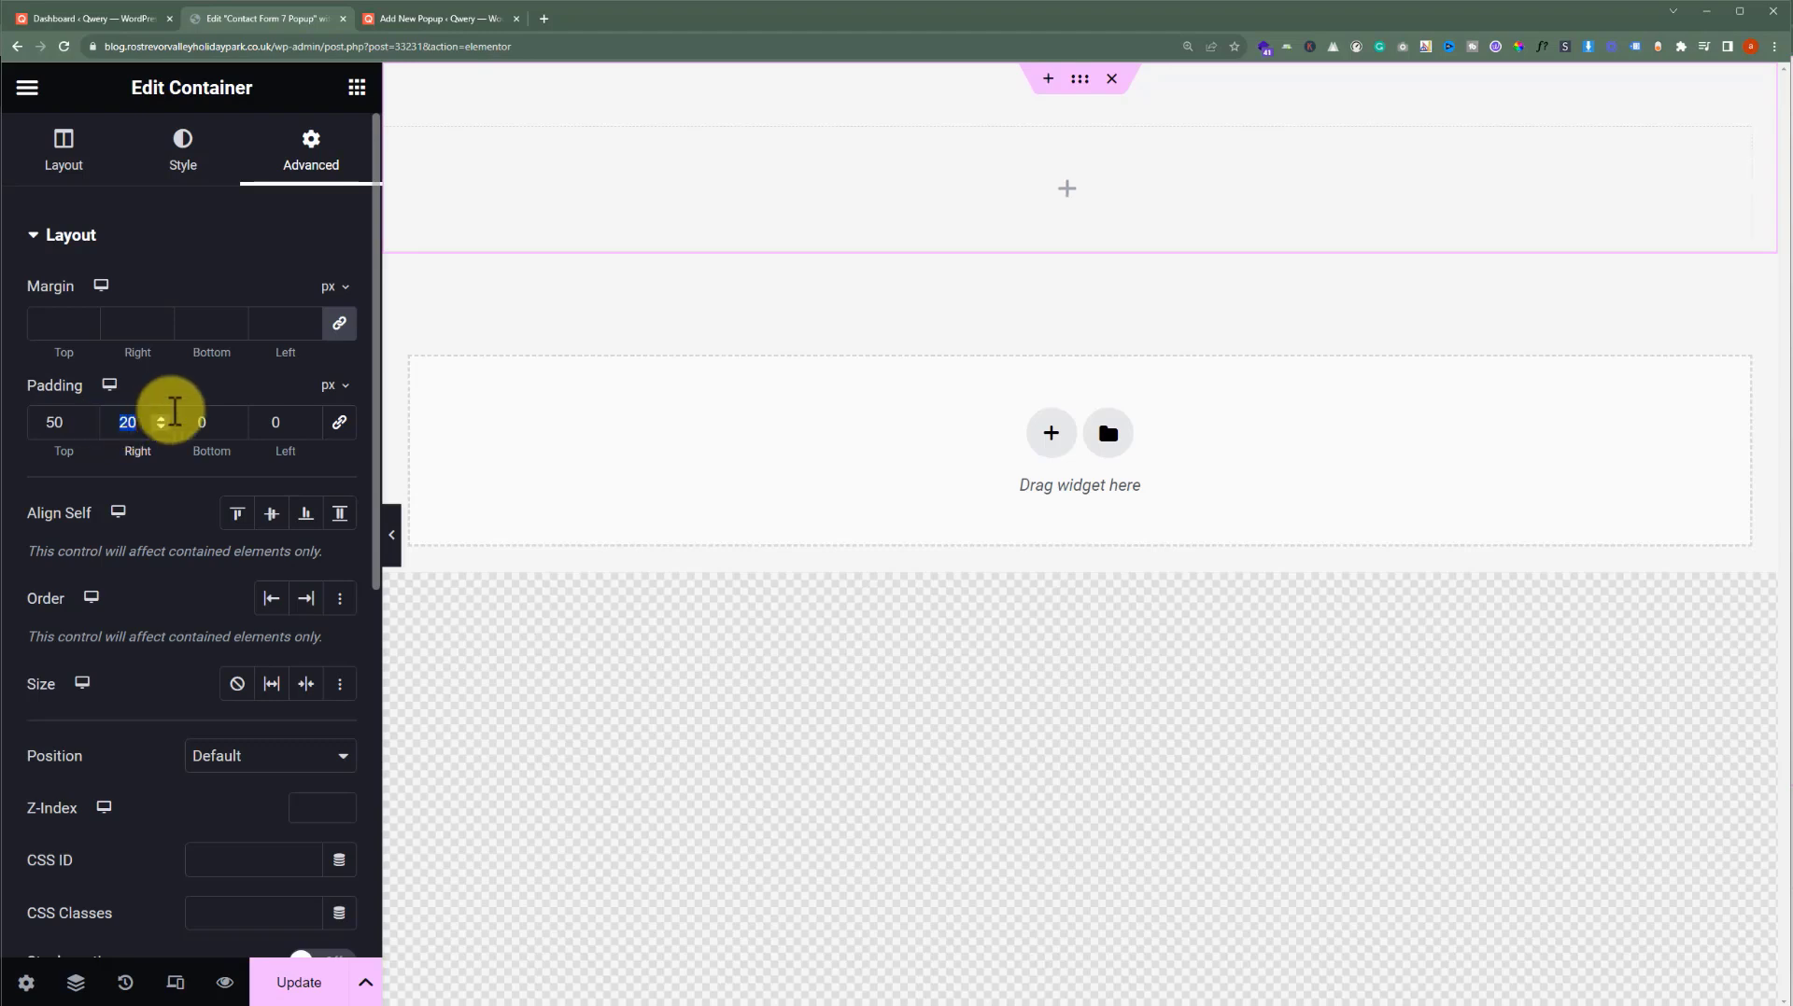
{"action": "left_click", "coordinate": [200, 424]}
{"action": "type", "text": "20"}
{"action": "left_click", "coordinate": [287, 430]}
{"action": "type", "text": "20"}
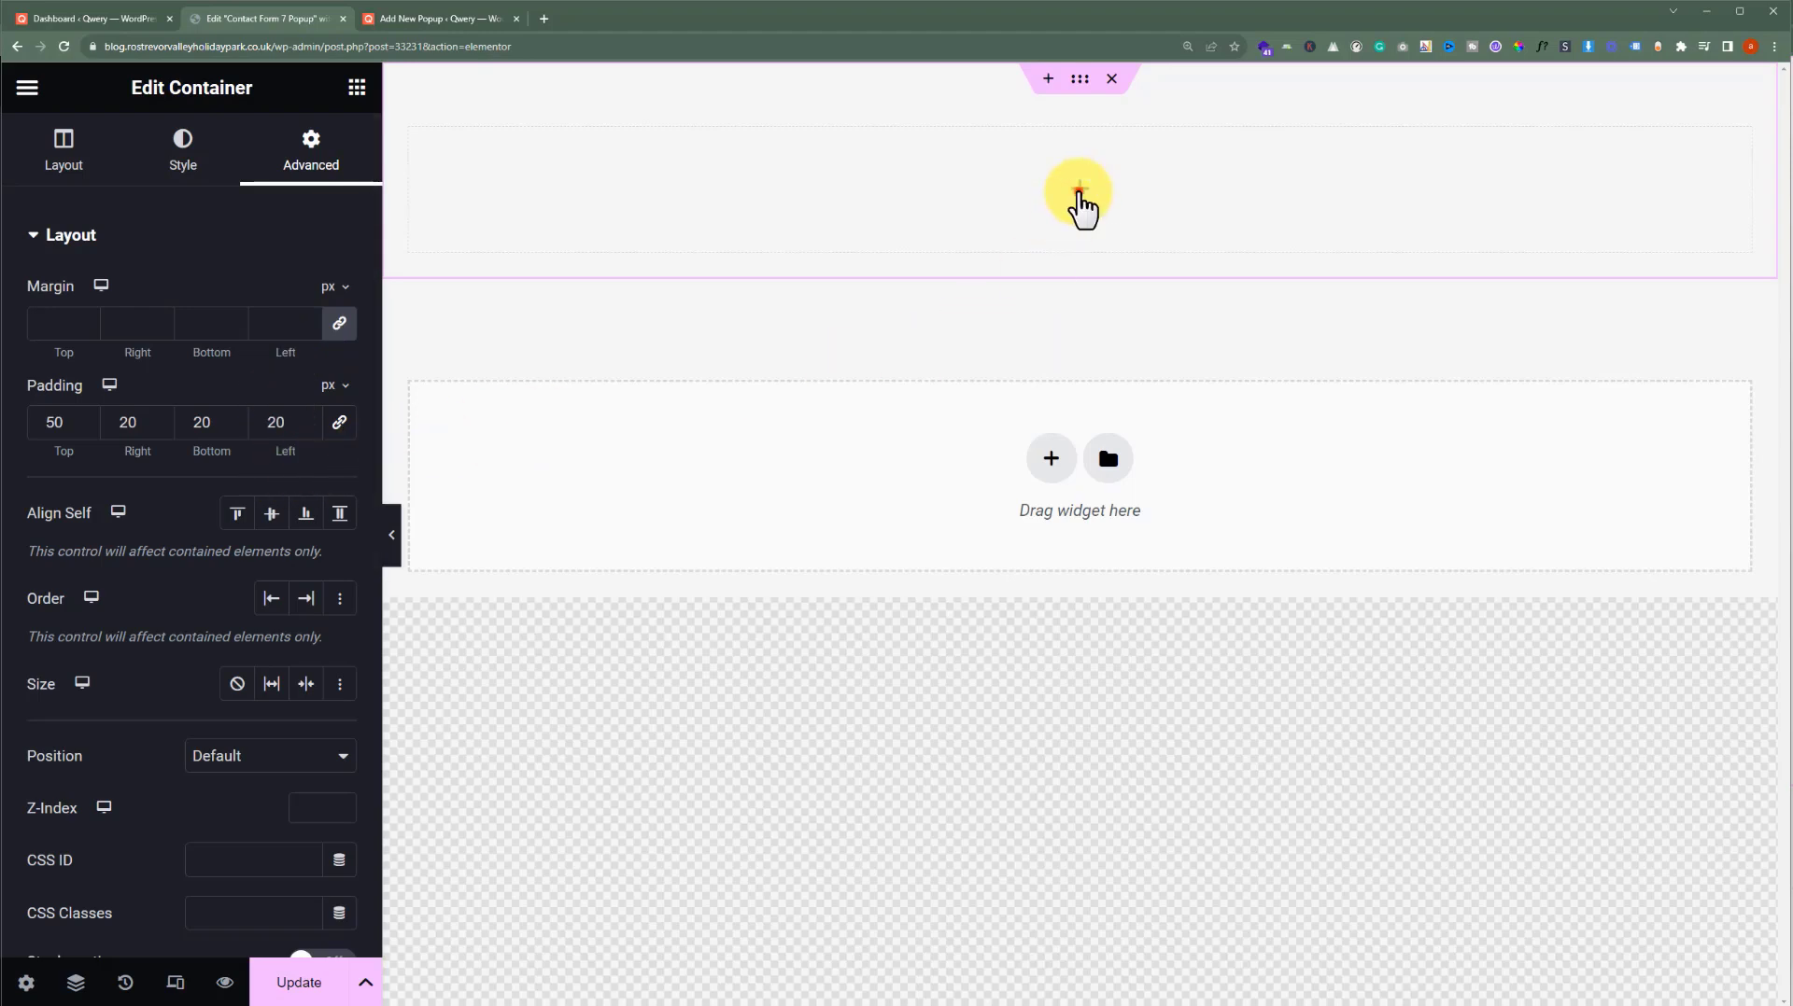
Place a Title widget inside the container and set its title text to "Contact Us"
{"action": "left_click", "coordinate": [1079, 192]}
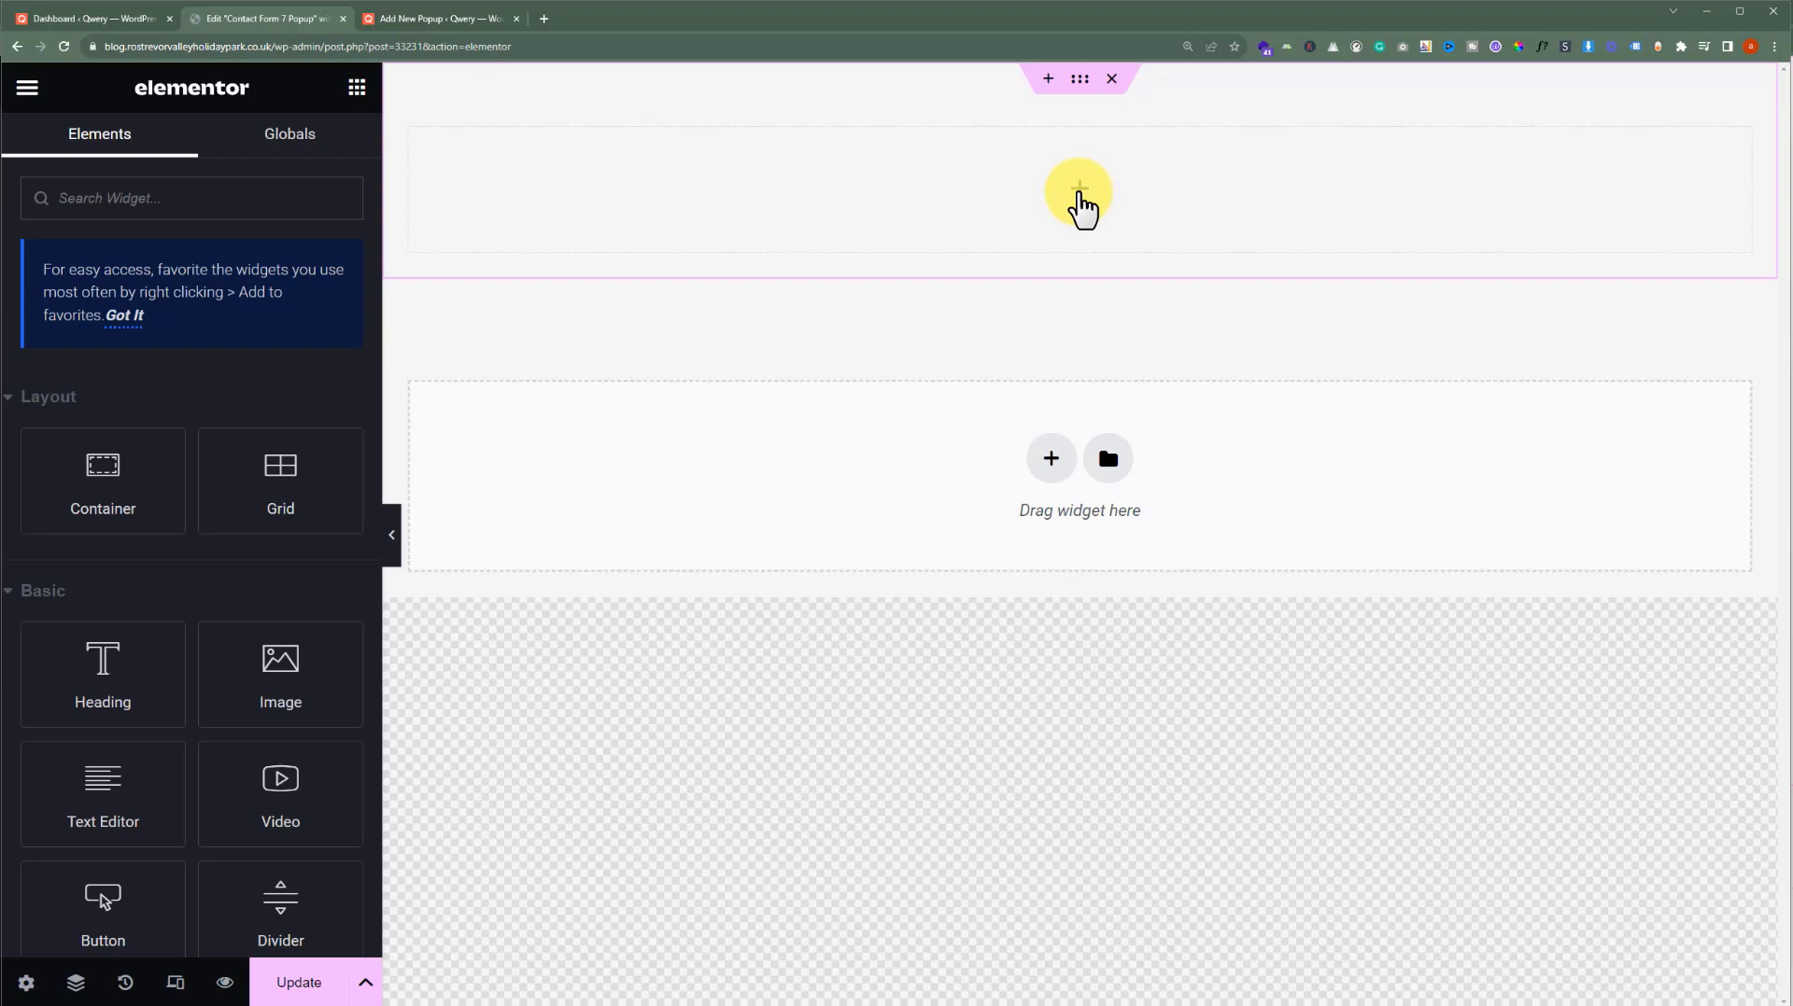
{"action": "type", "text": "titl"}
{"action": "left_click_drag", "start_coordinate": [332, 407], "coordinate": [1063, 205]}
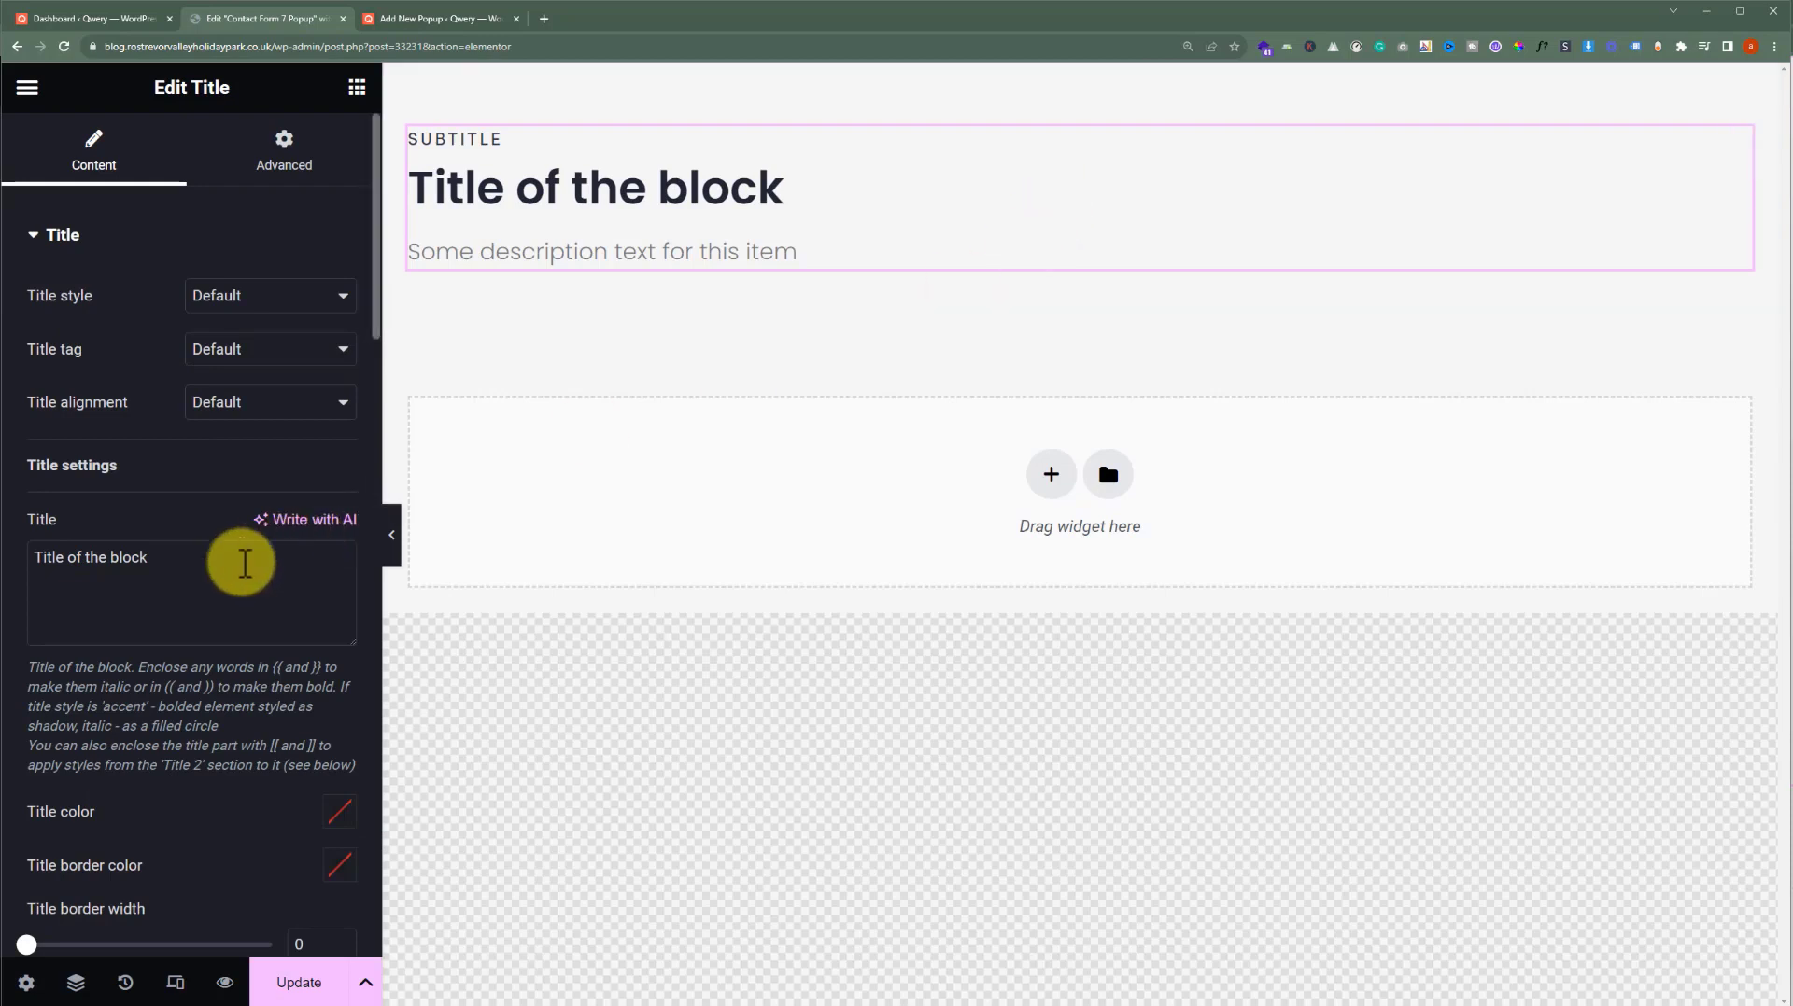
{"action": "triple_click", "coordinate": [243, 561]}
{"action": "type", "text": "Contact Us"}
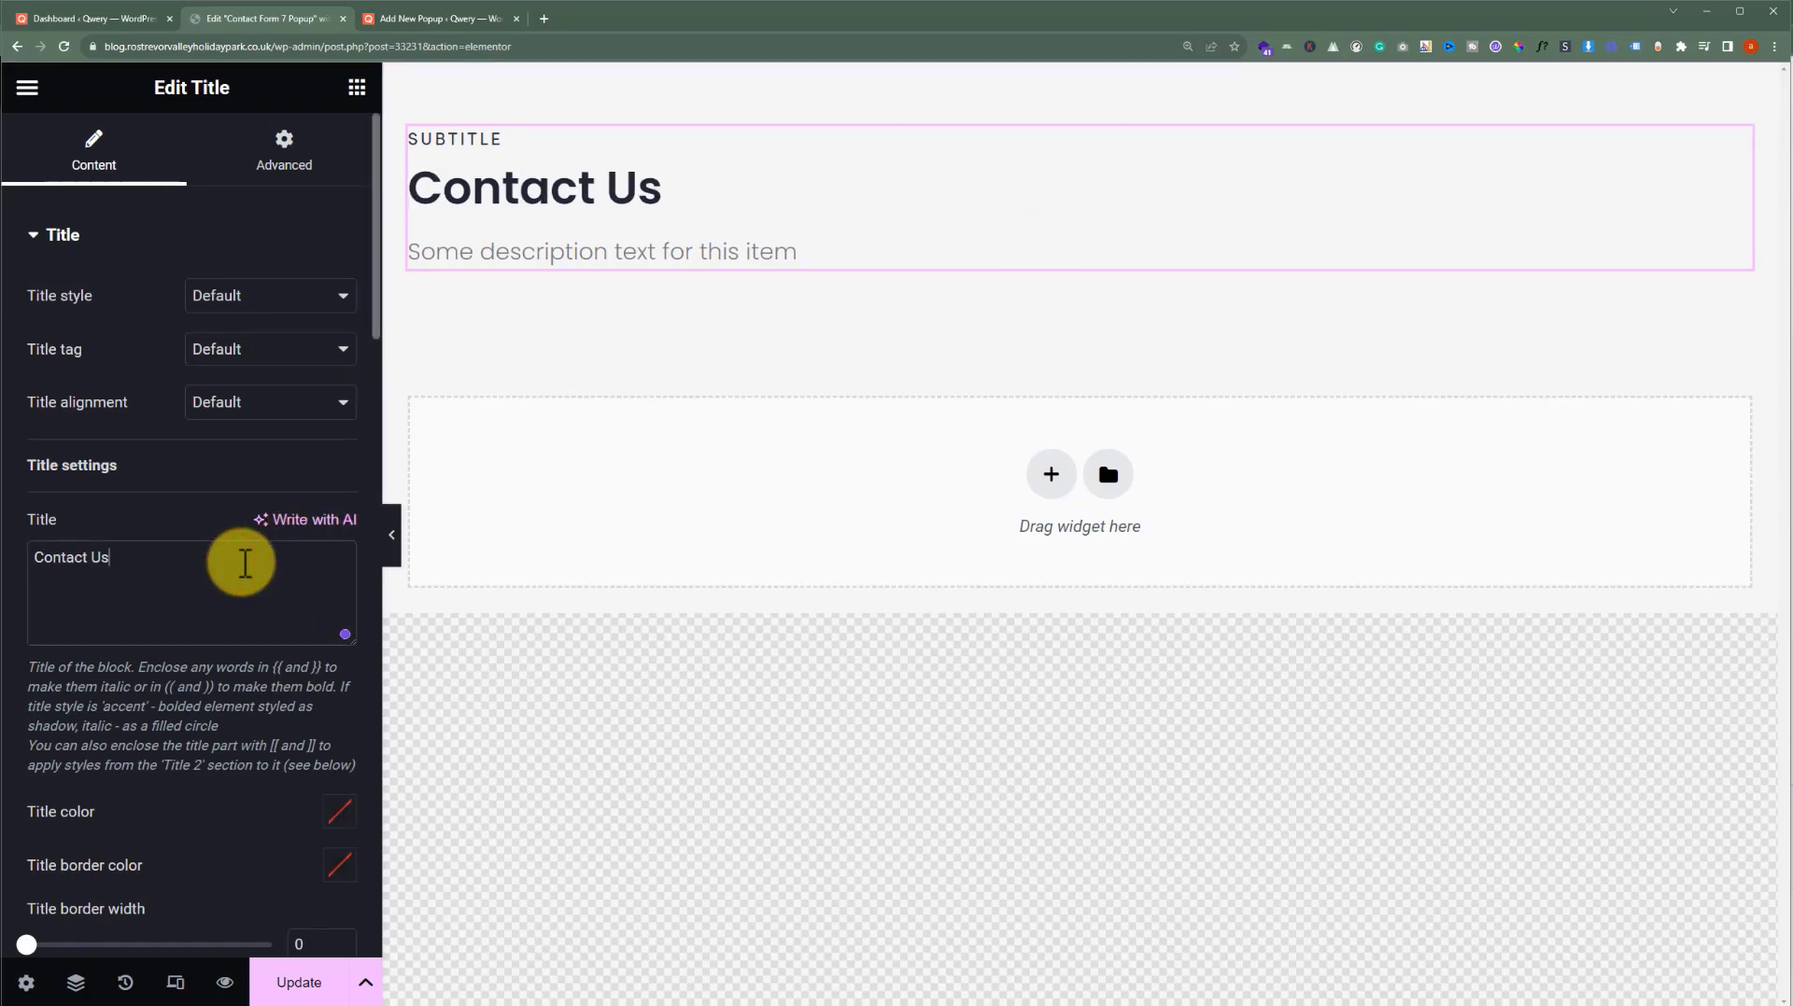
Clear the Title widget's subtitle and description, and set the title's font size to 25 px
{"action": "scroll", "coordinate": [244, 563], "scroll_direction": "down", "scroll_amount": 10}
{"action": "scroll", "coordinate": [253, 571], "scroll_direction": "down", "scroll_amount": 8}
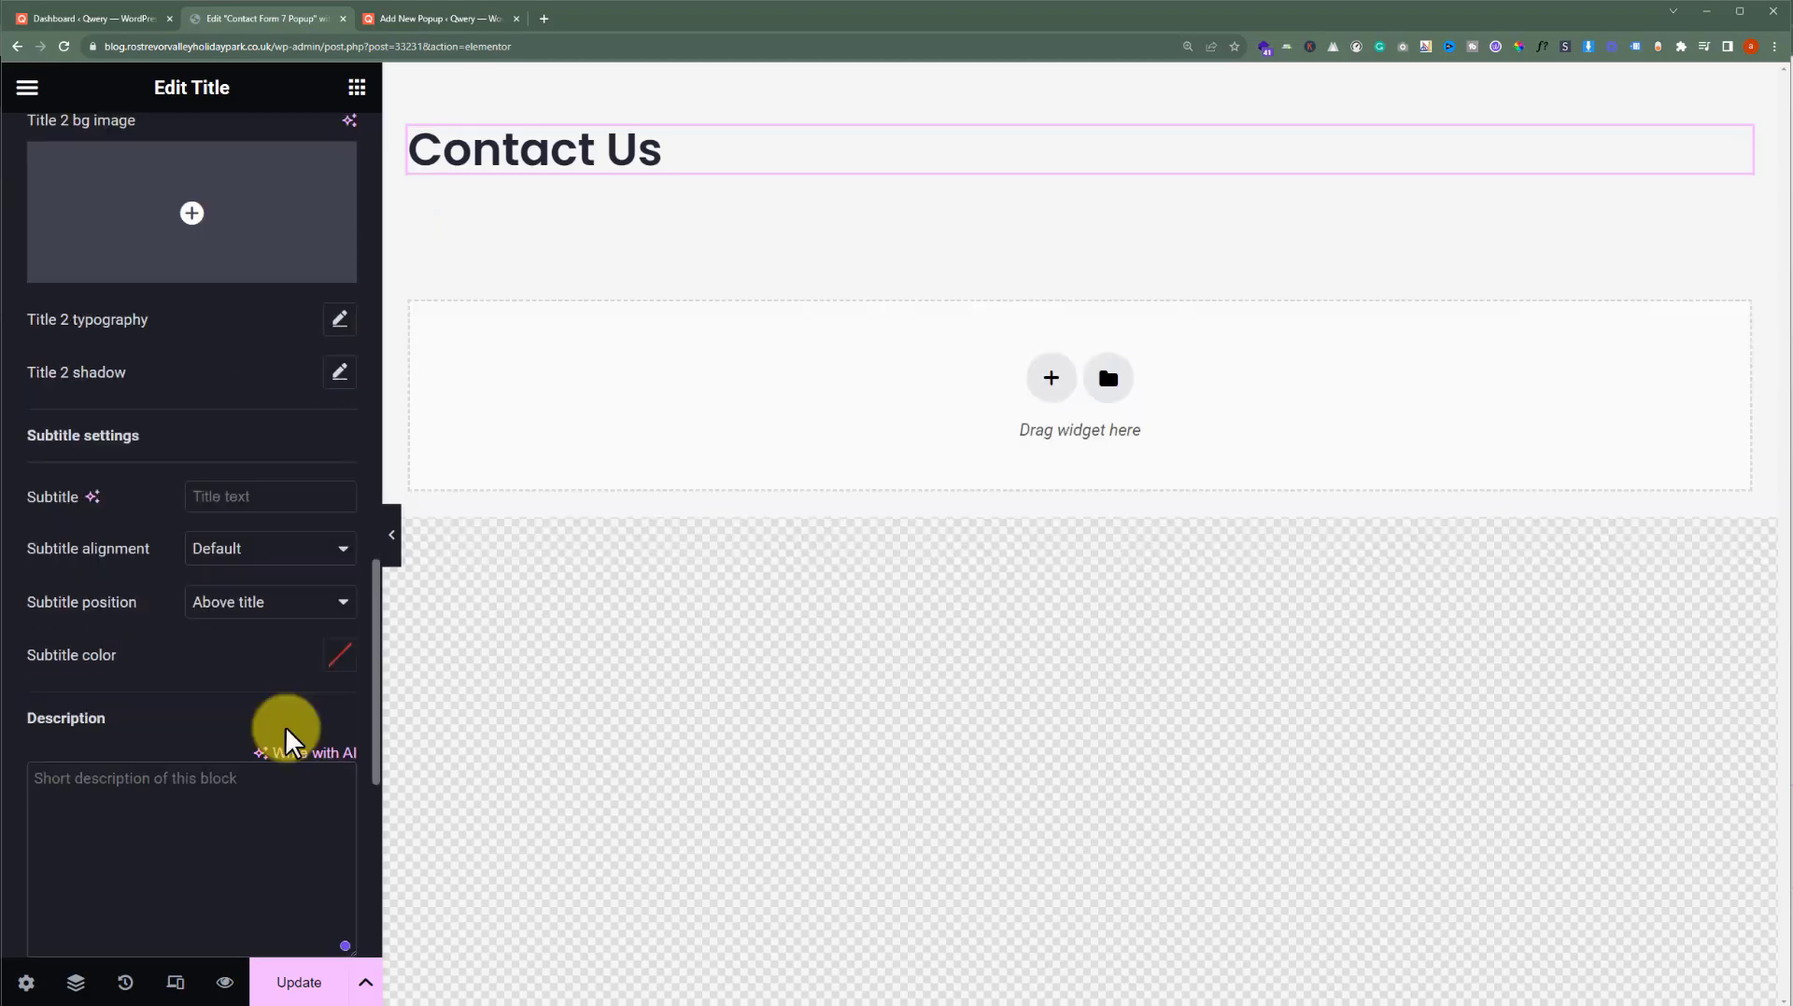
{"action": "scroll", "coordinate": [287, 738], "scroll_direction": "up", "scroll_amount": 8}
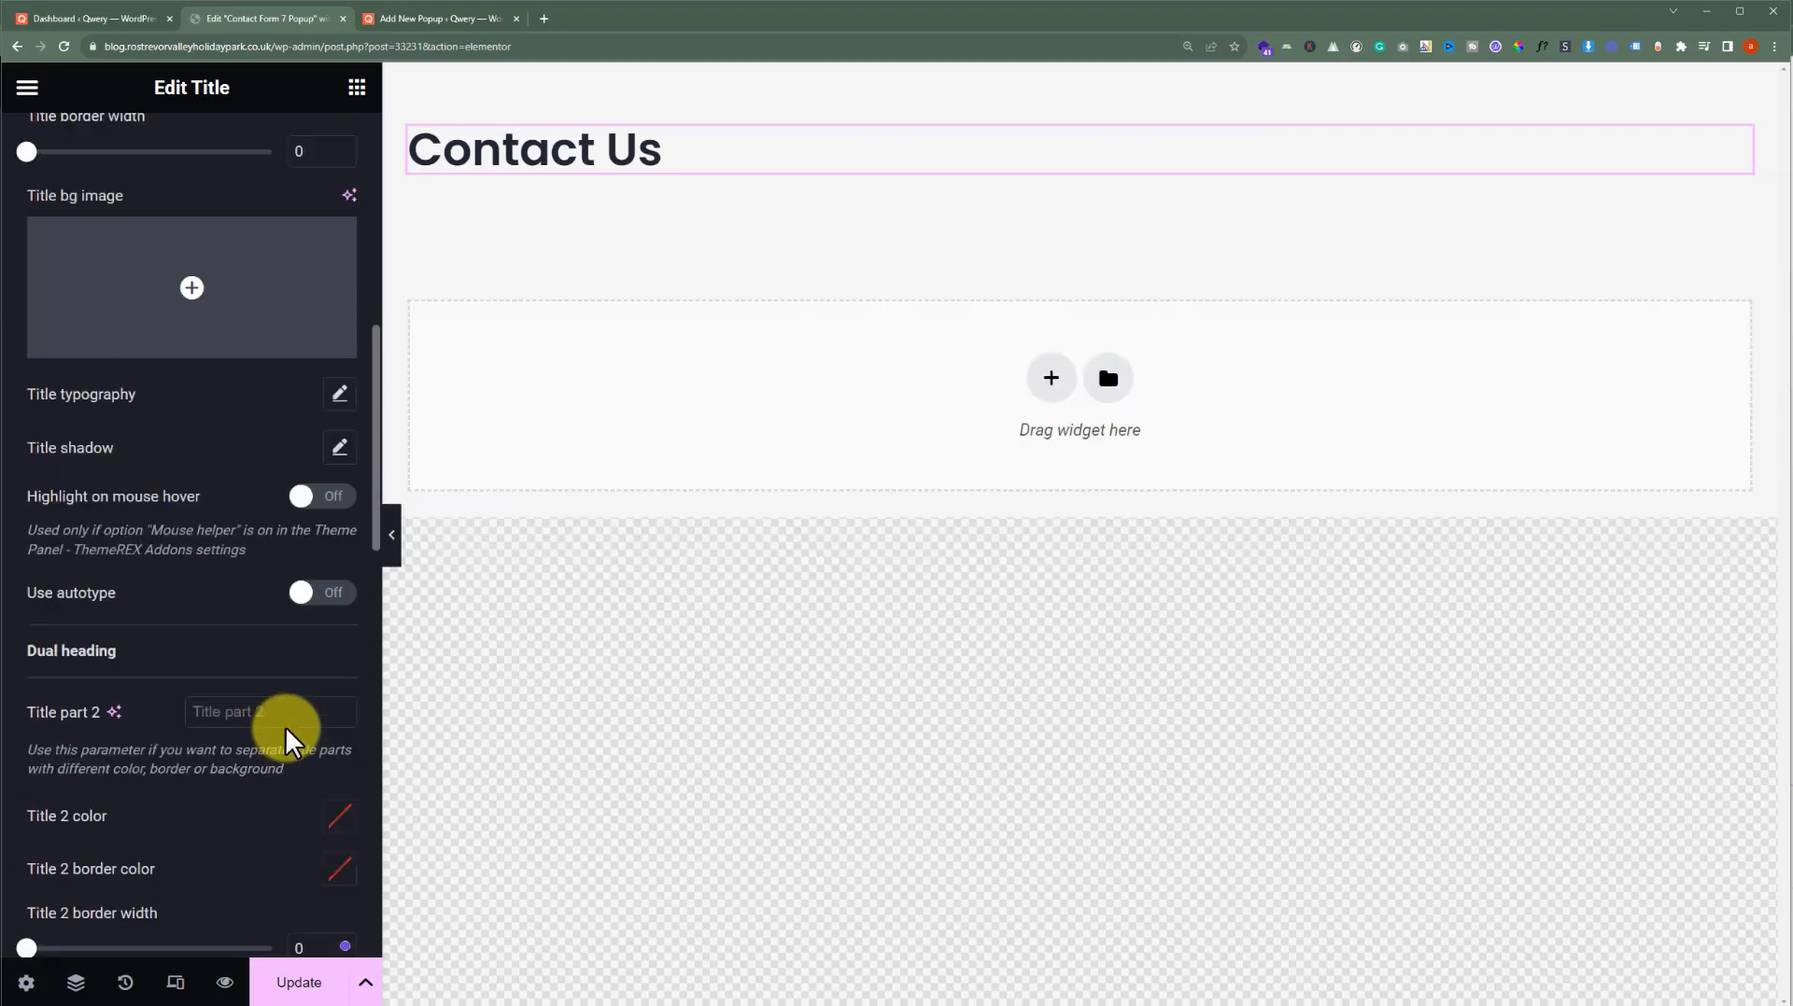
{"action": "left_click", "coordinate": [339, 393]}
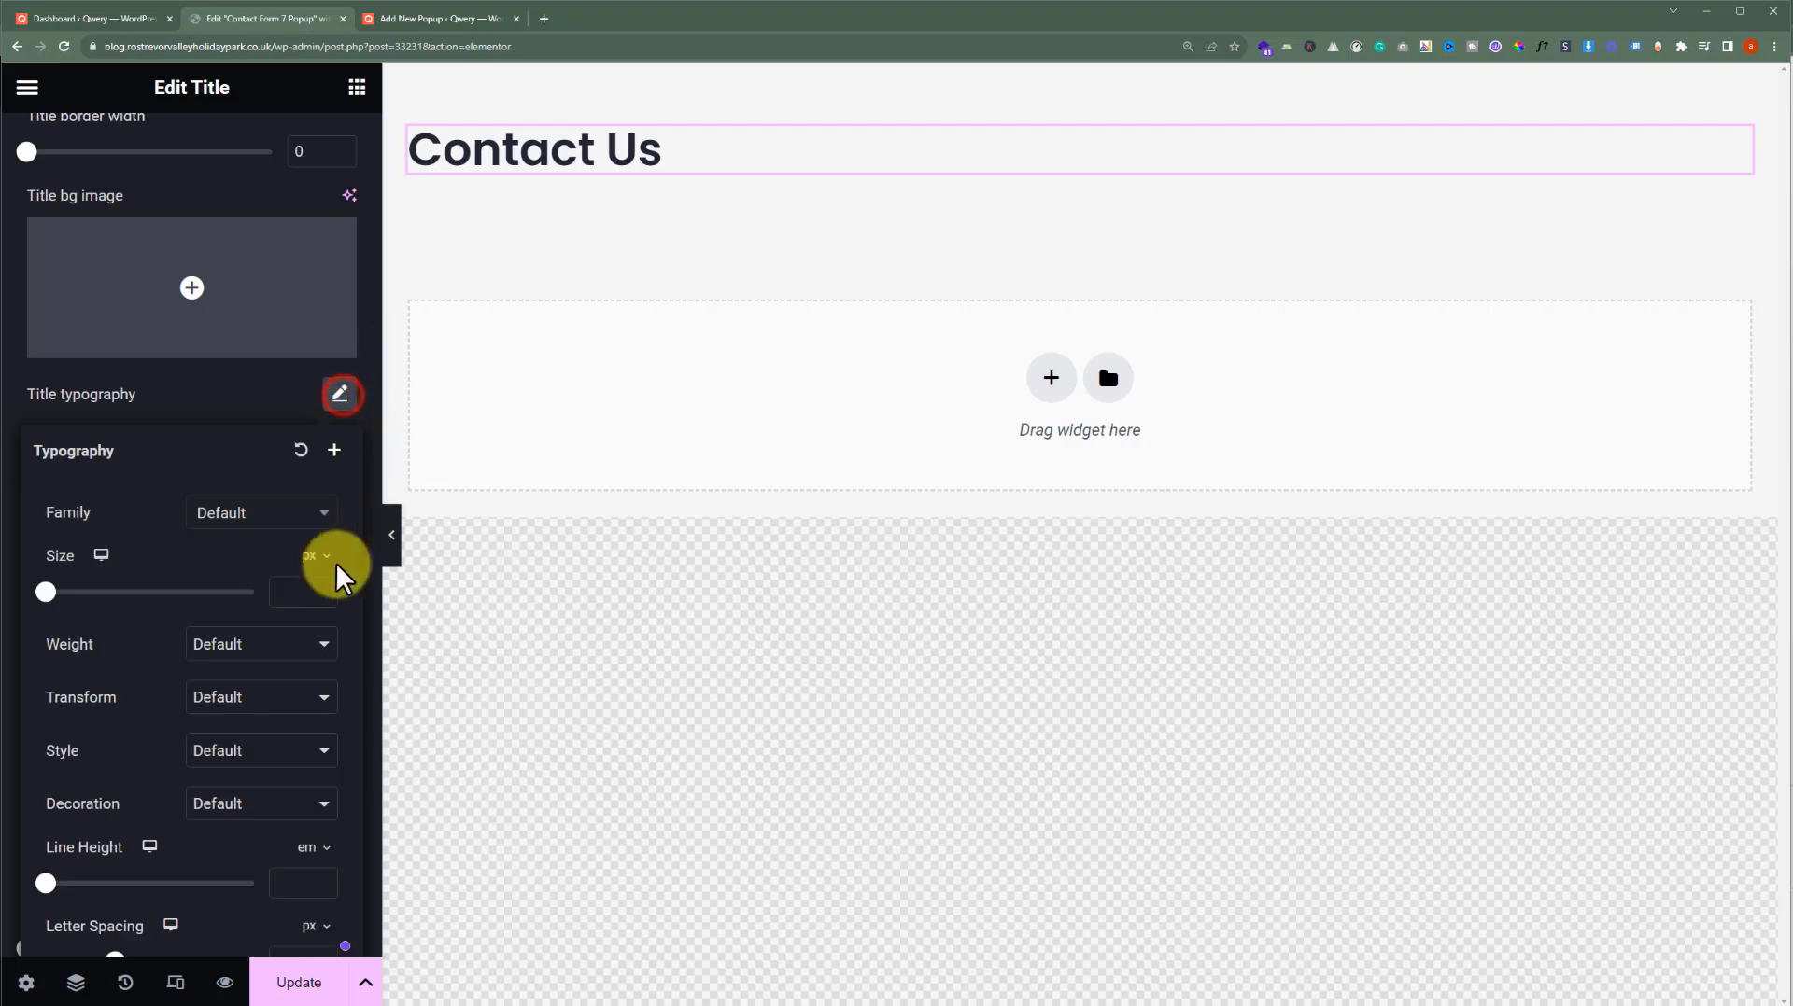
{"action": "left_click", "coordinate": [298, 597]}
{"action": "type", "text": "25"}
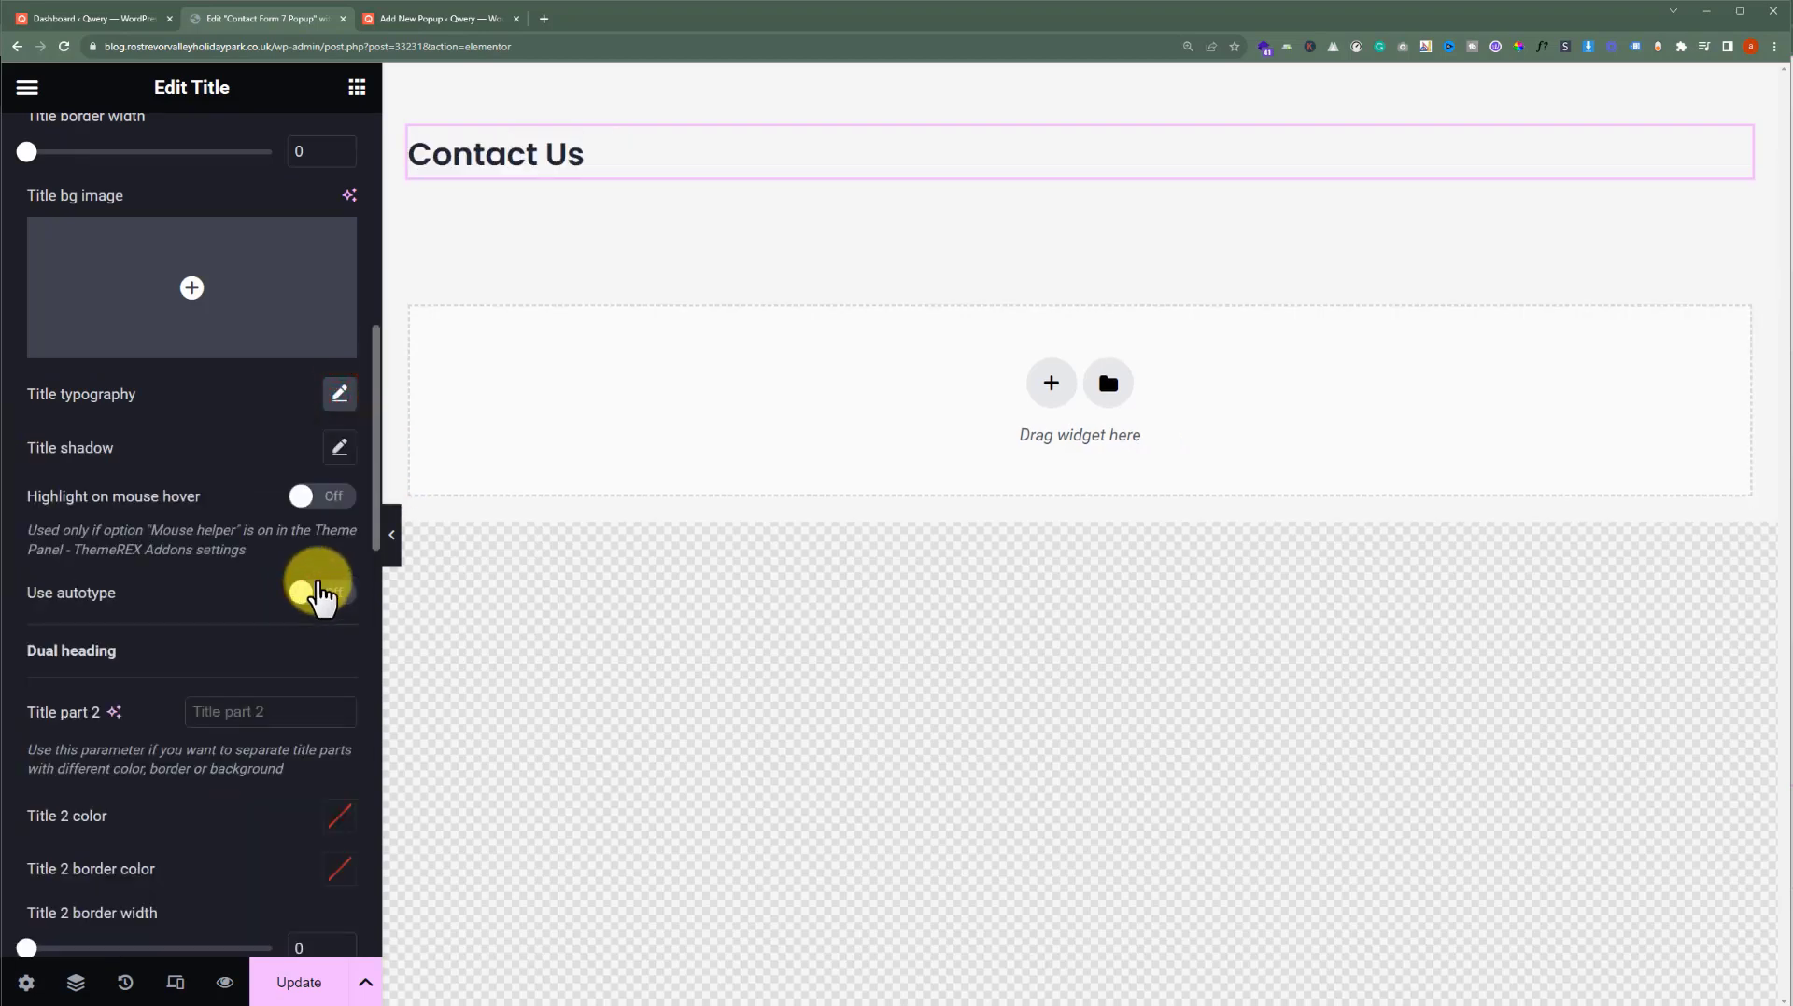
Place a Contact Form 7 widget below the title with "Contact form (main)" as its form, and update the layout
{"action": "left_click", "coordinate": [356, 87]}
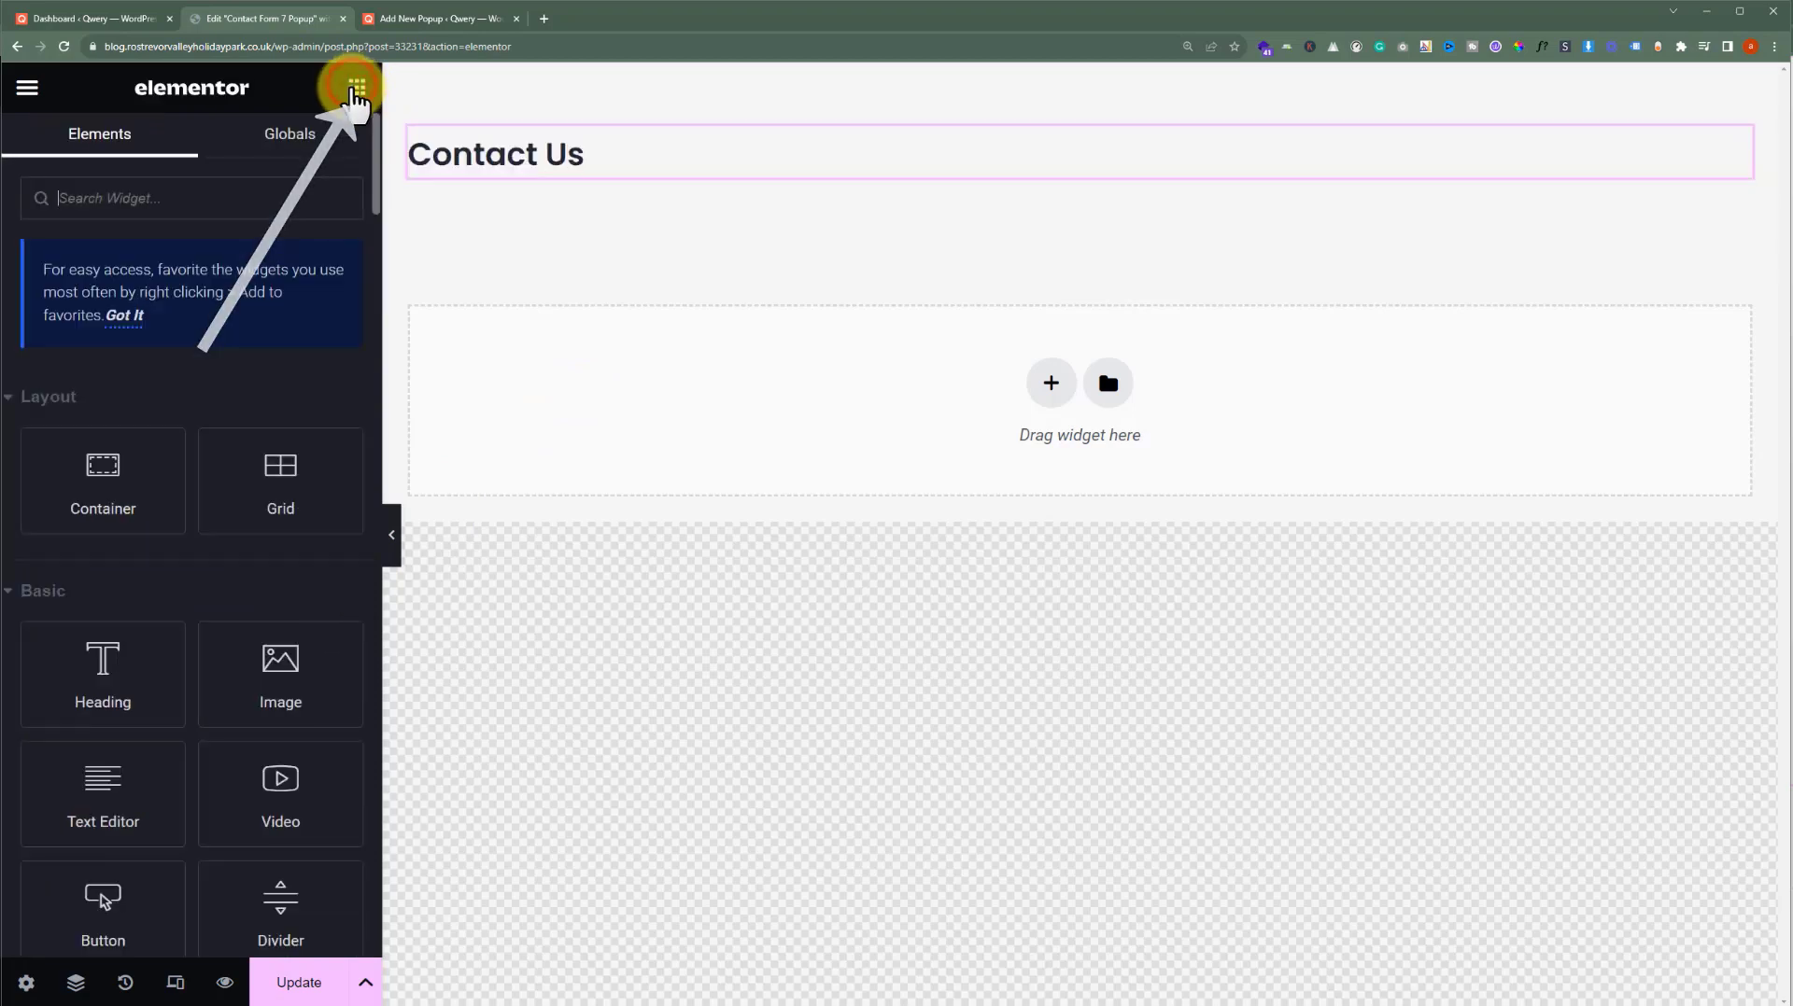
{"action": "type", "text": "dontact"}
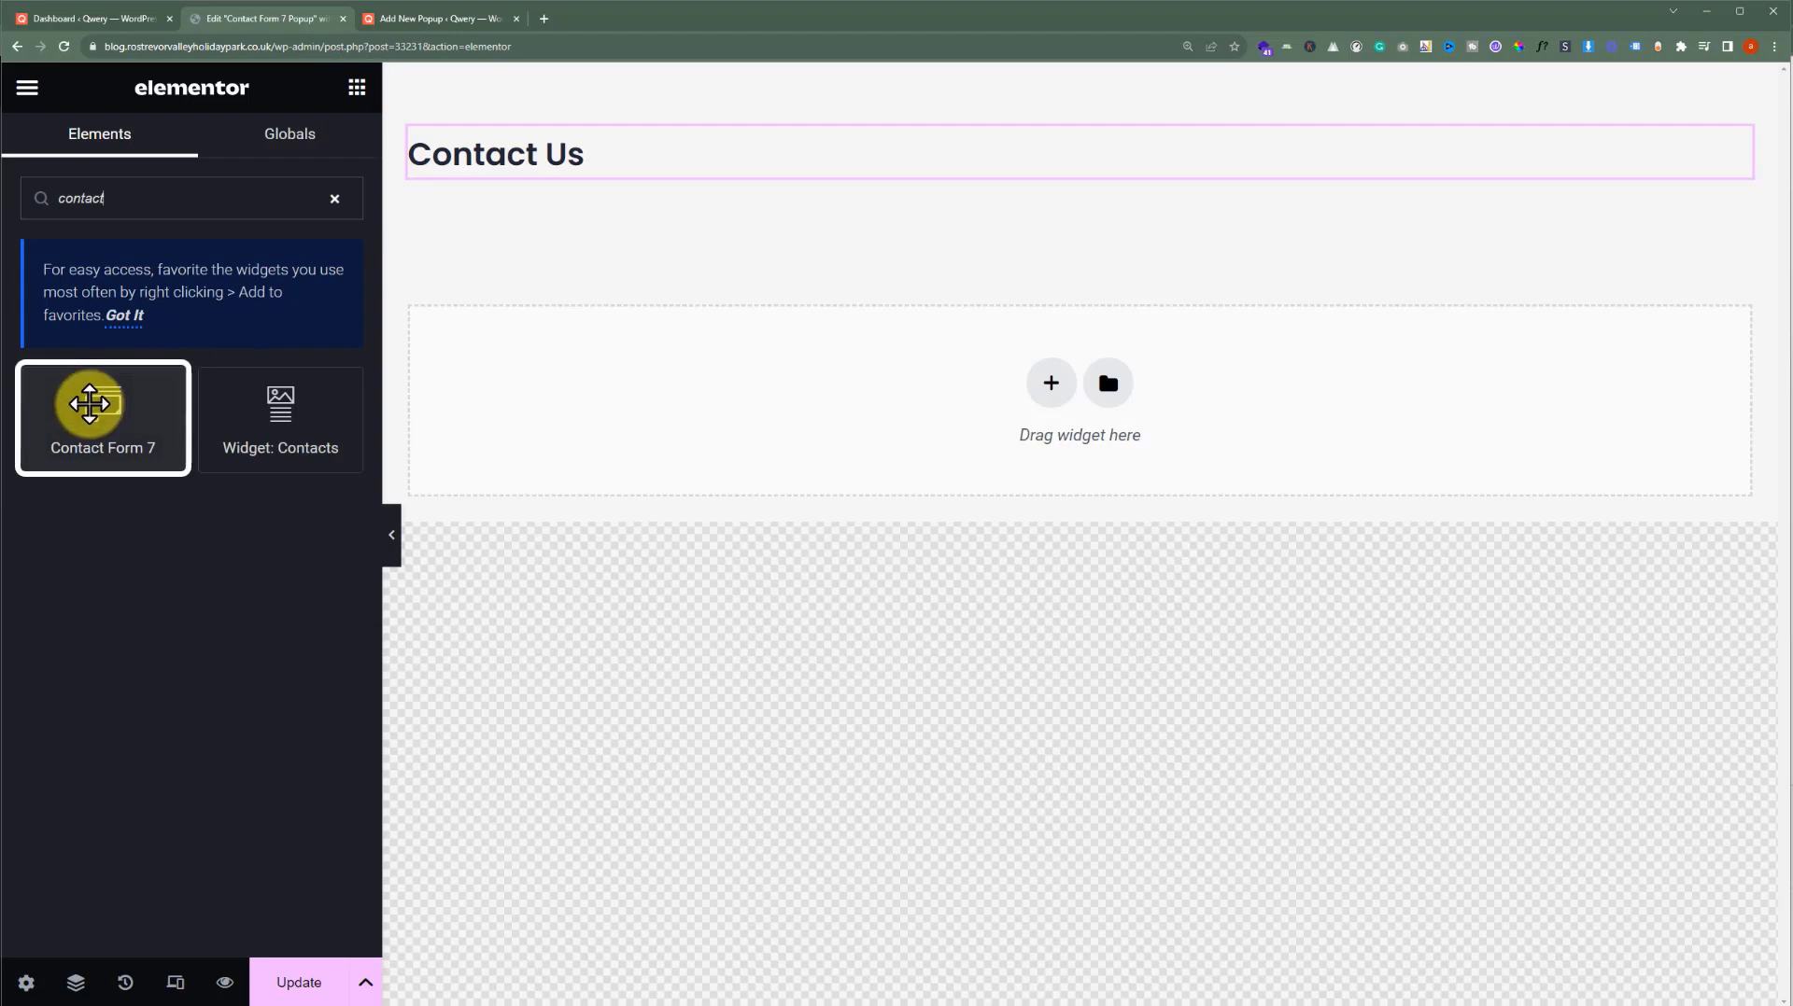
{"action": "left_click_drag", "start_coordinate": [90, 404], "coordinate": [719, 178]}
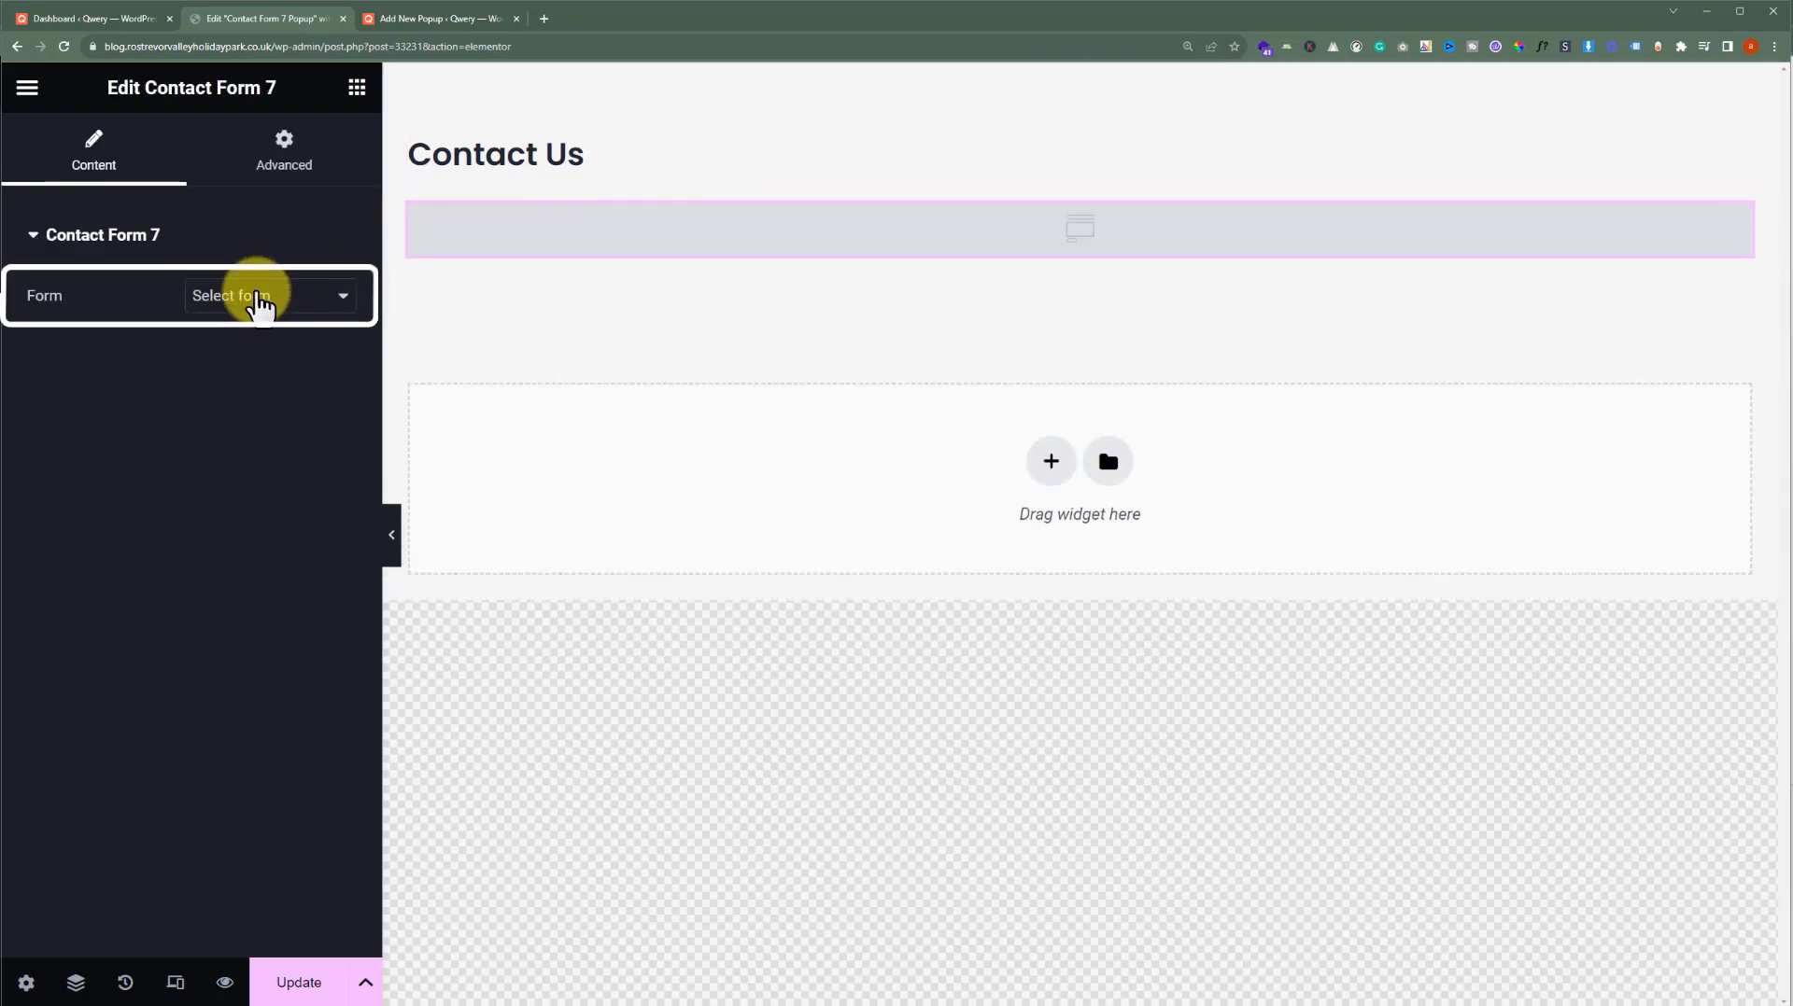
{"action": "left_click", "coordinate": [259, 295]}
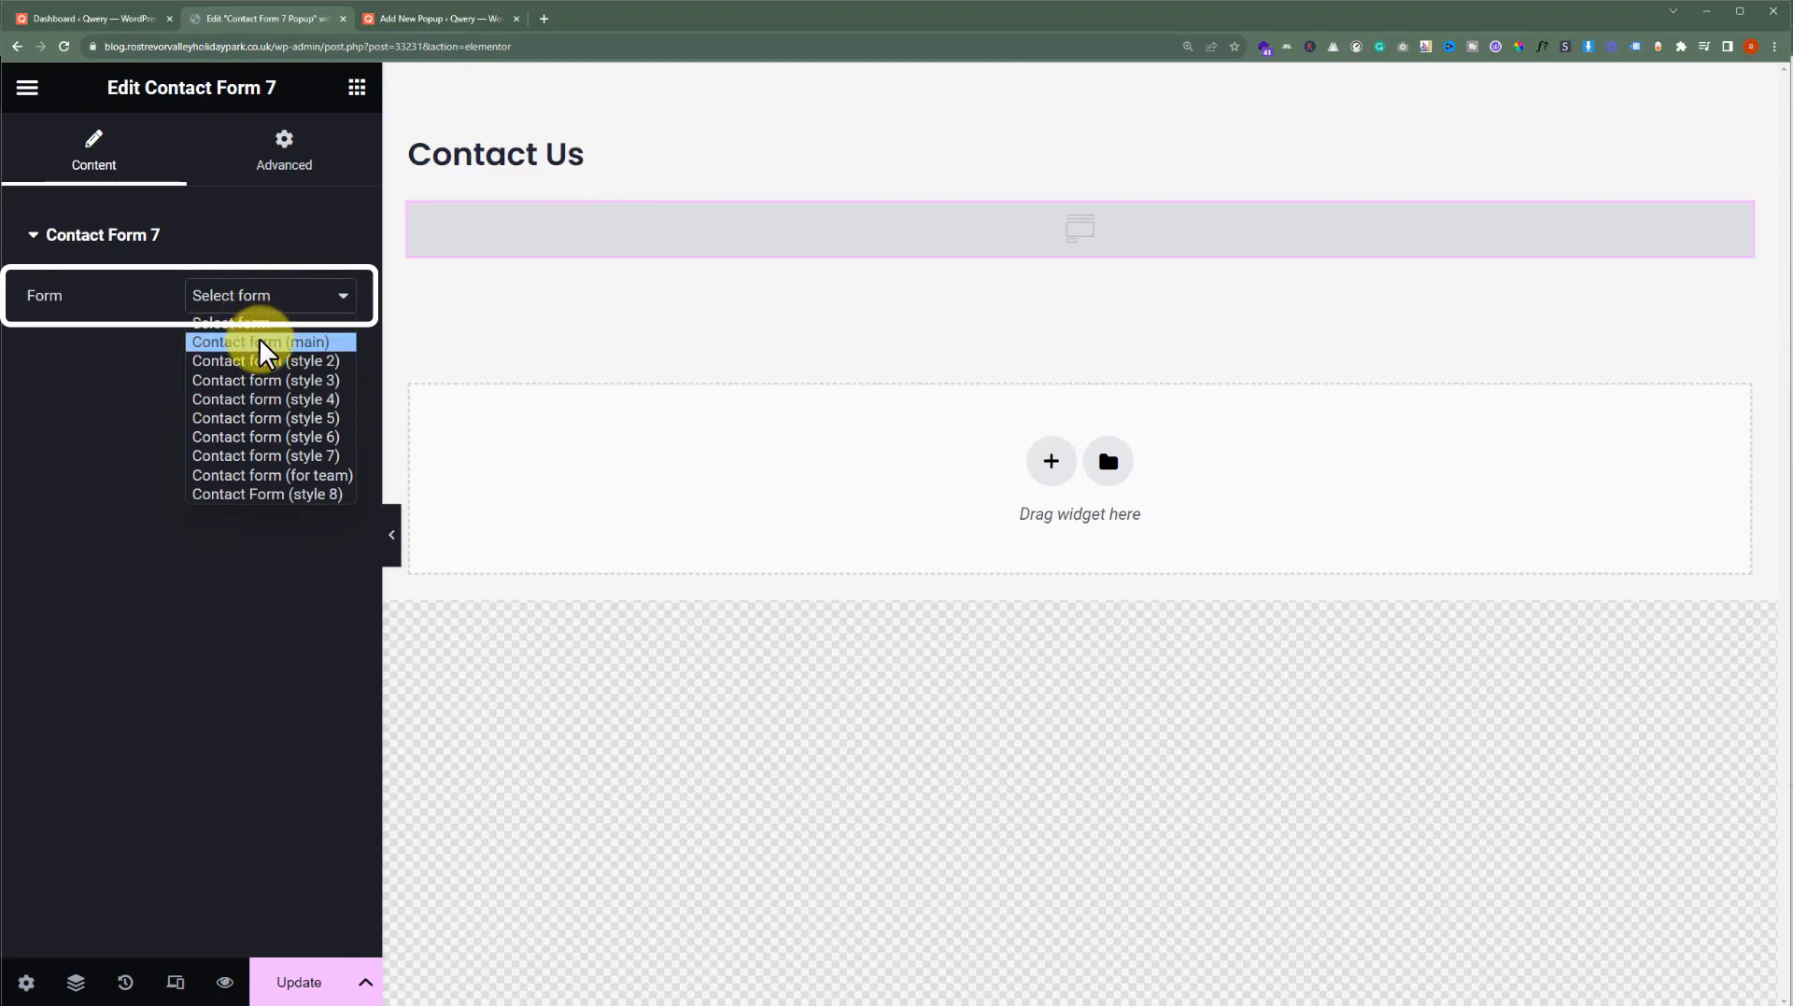
{"action": "left_click", "coordinate": [261, 341]}
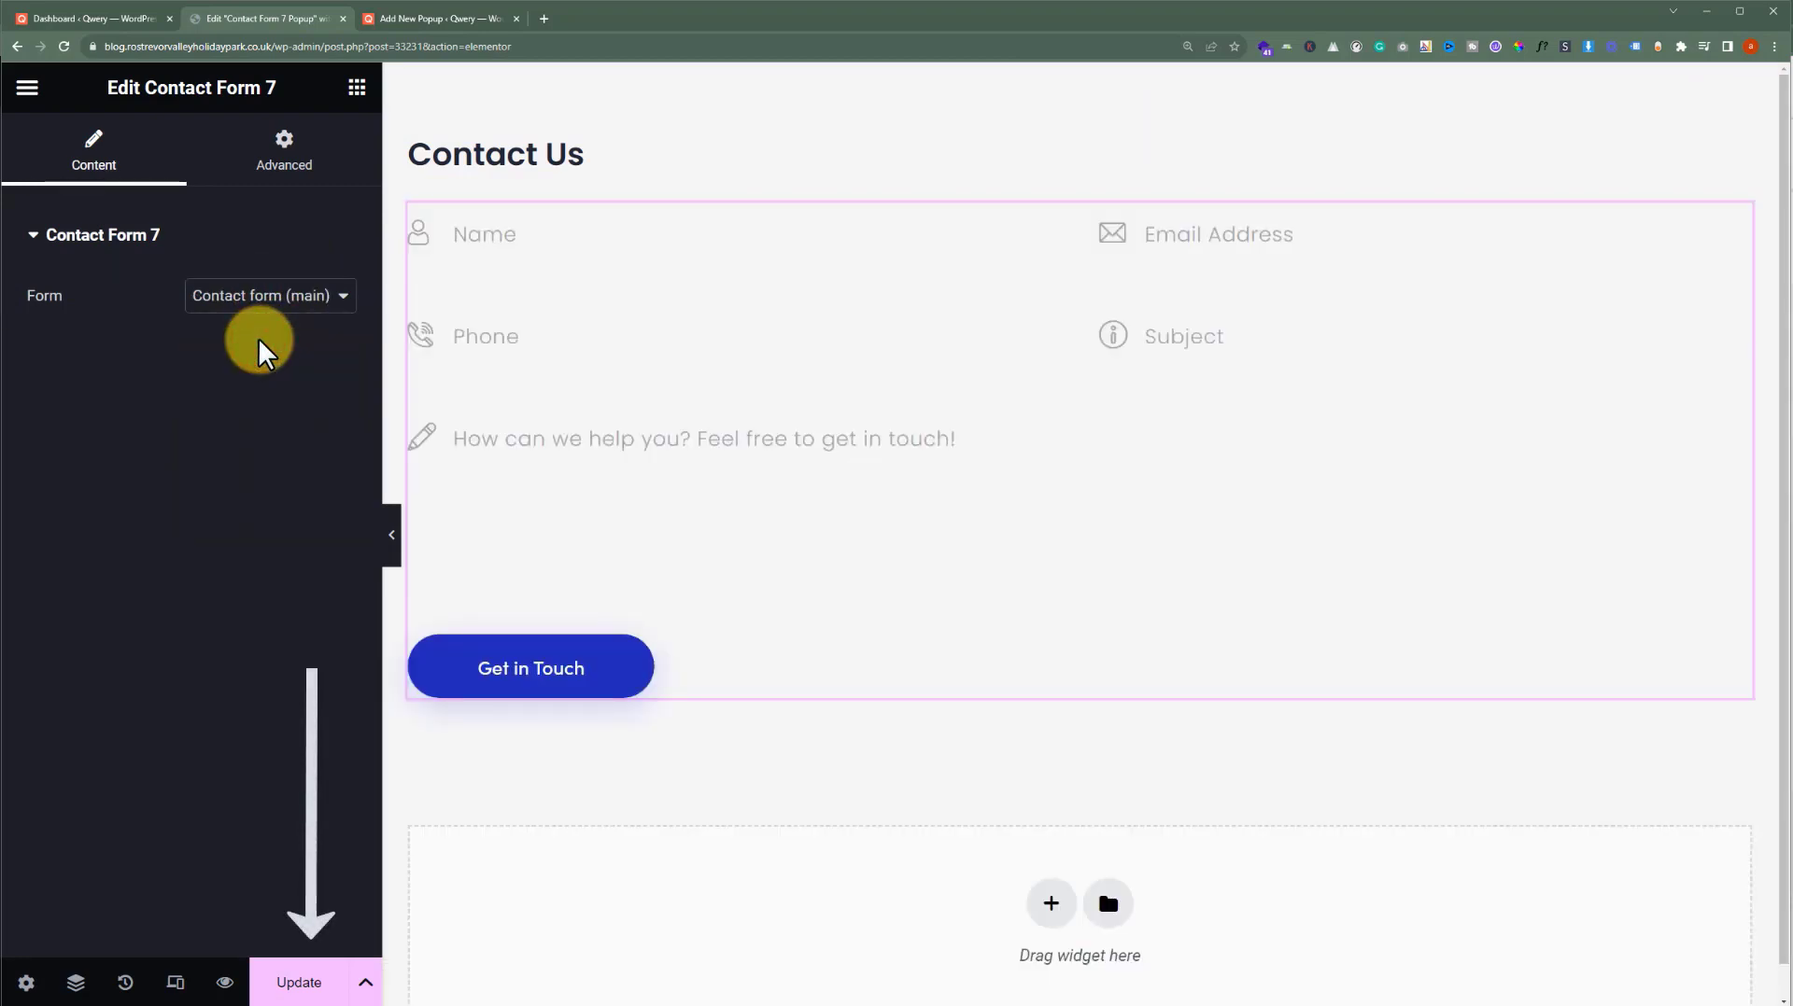
{"action": "left_click", "coordinate": [301, 988]}
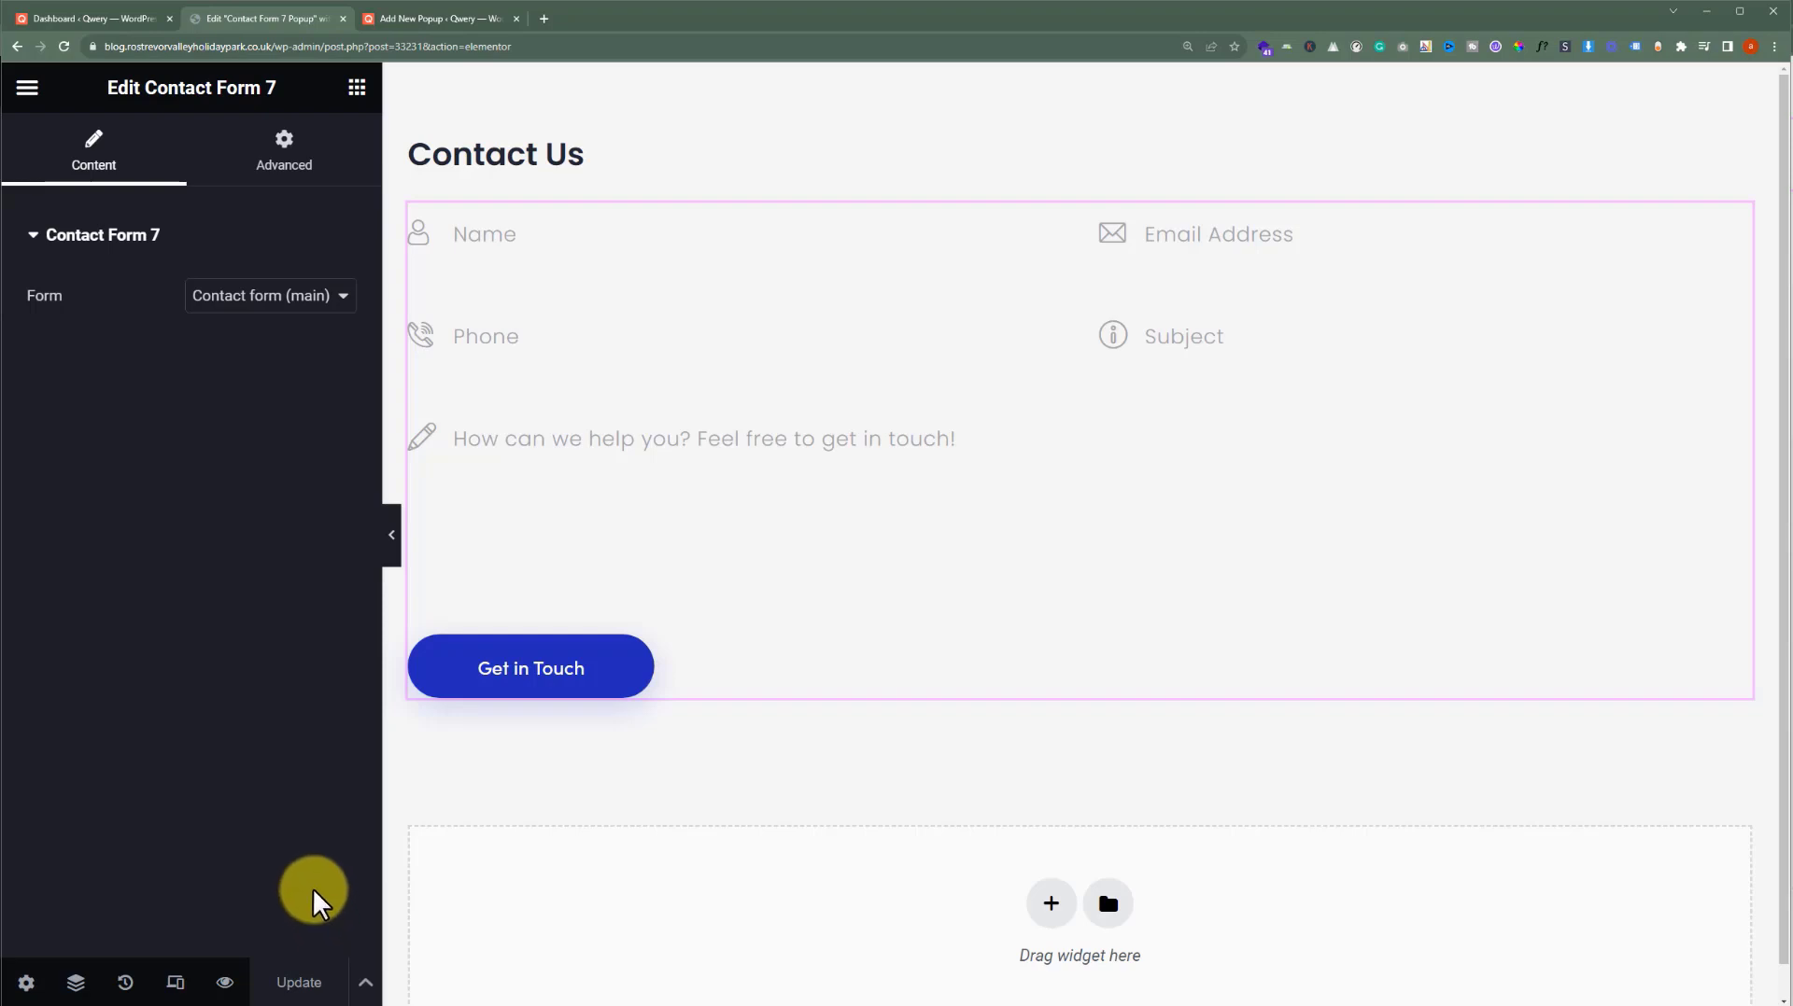
Start a new popup from the WordPress dashboard's popup list in a separate tab and title it "Contact For 7 Popup"
{"action": "left_click", "coordinate": [97, 20]}
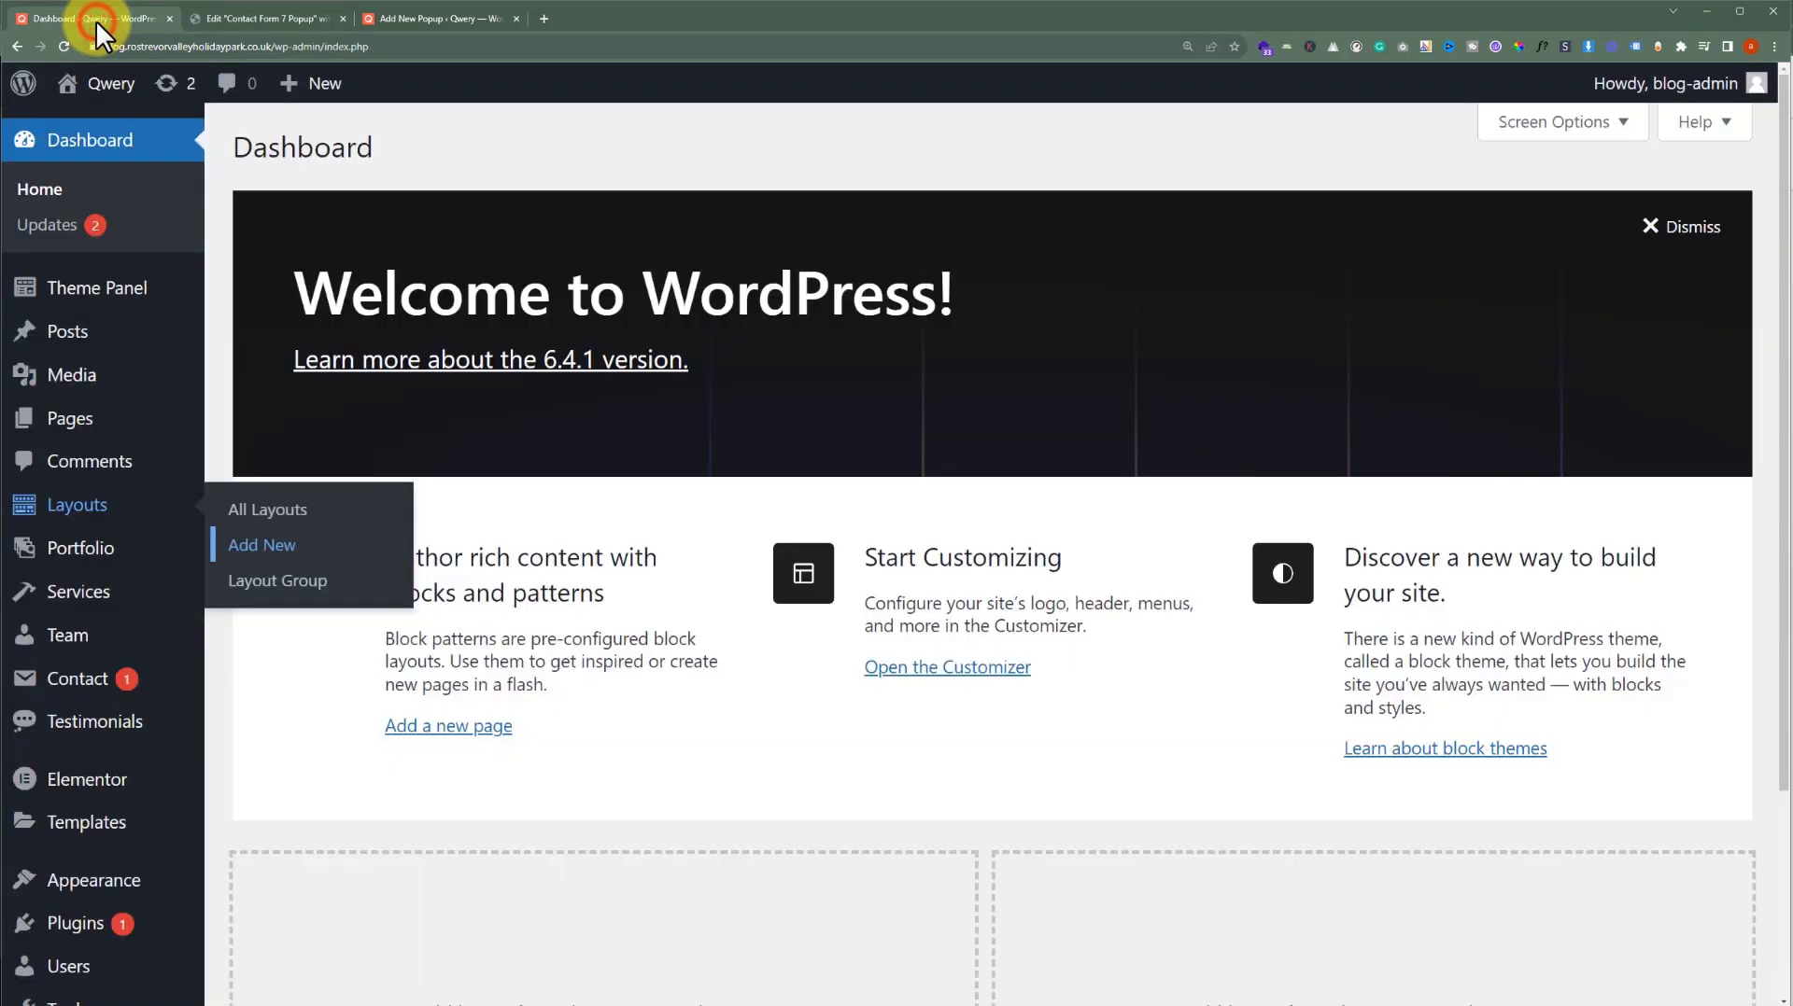
{"action": "scroll", "coordinate": [176, 468], "scroll_direction": "down", "scroll_amount": 3}
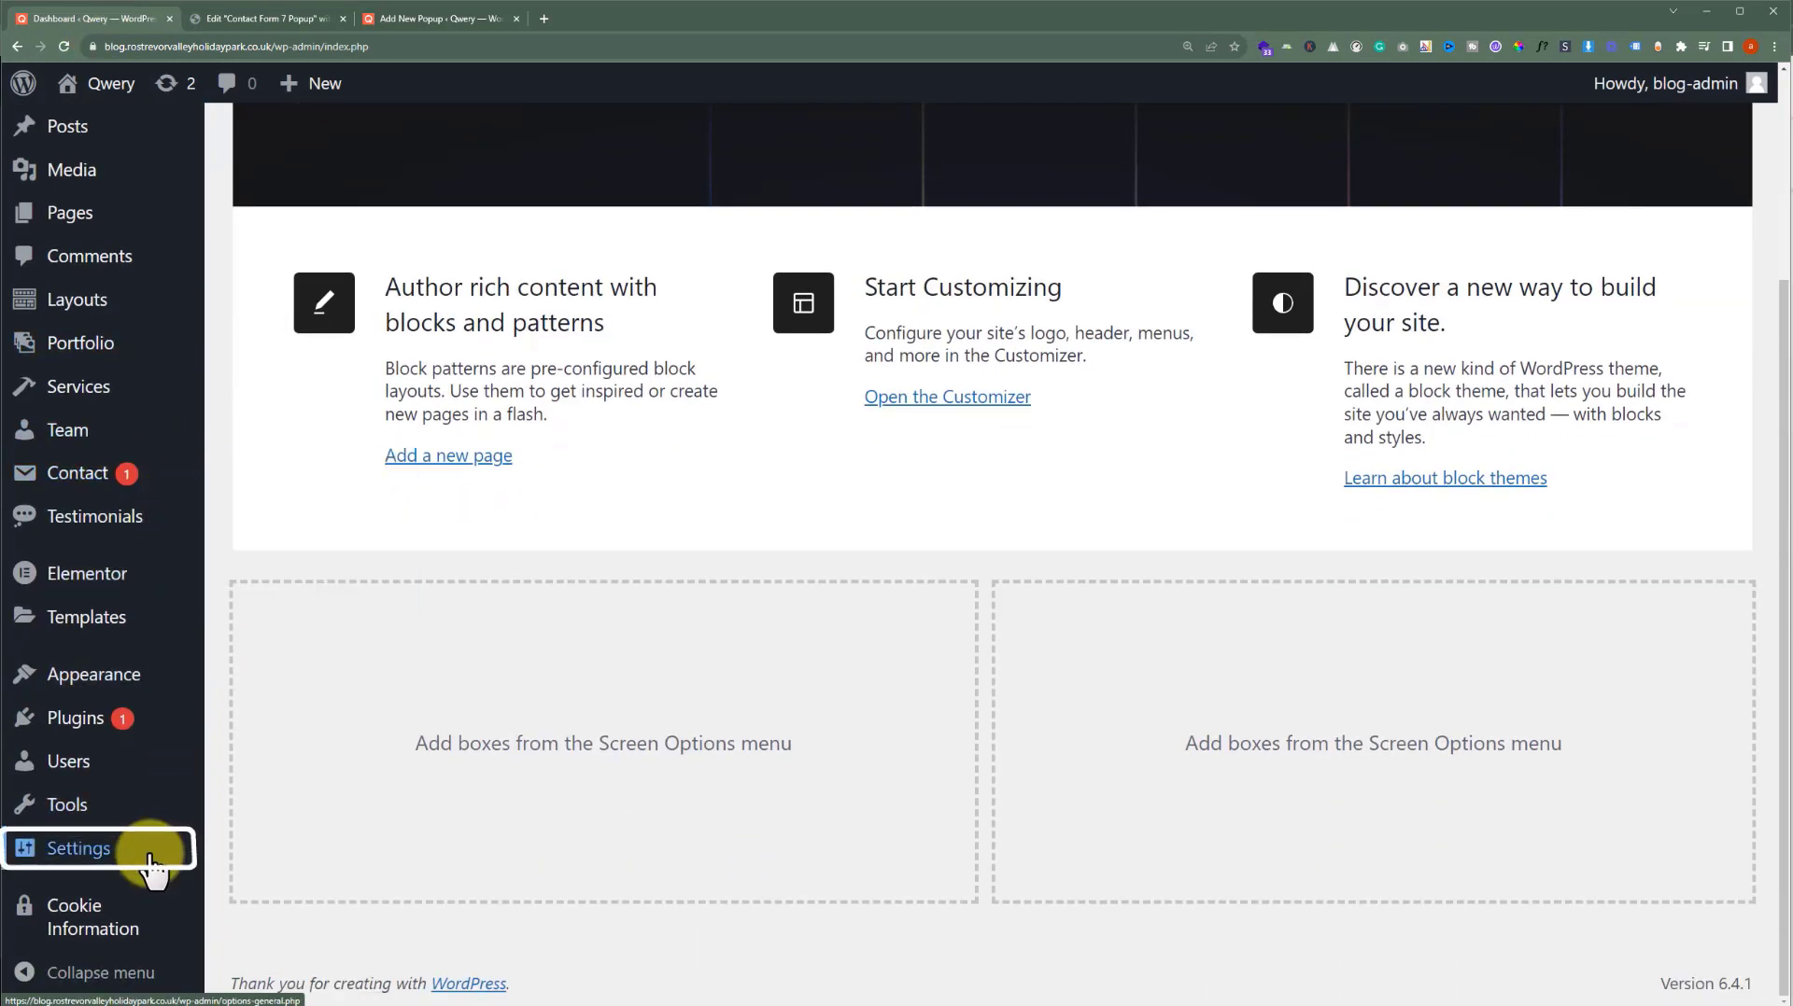
{"action": "mouse_move", "coordinate": [141, 864]}
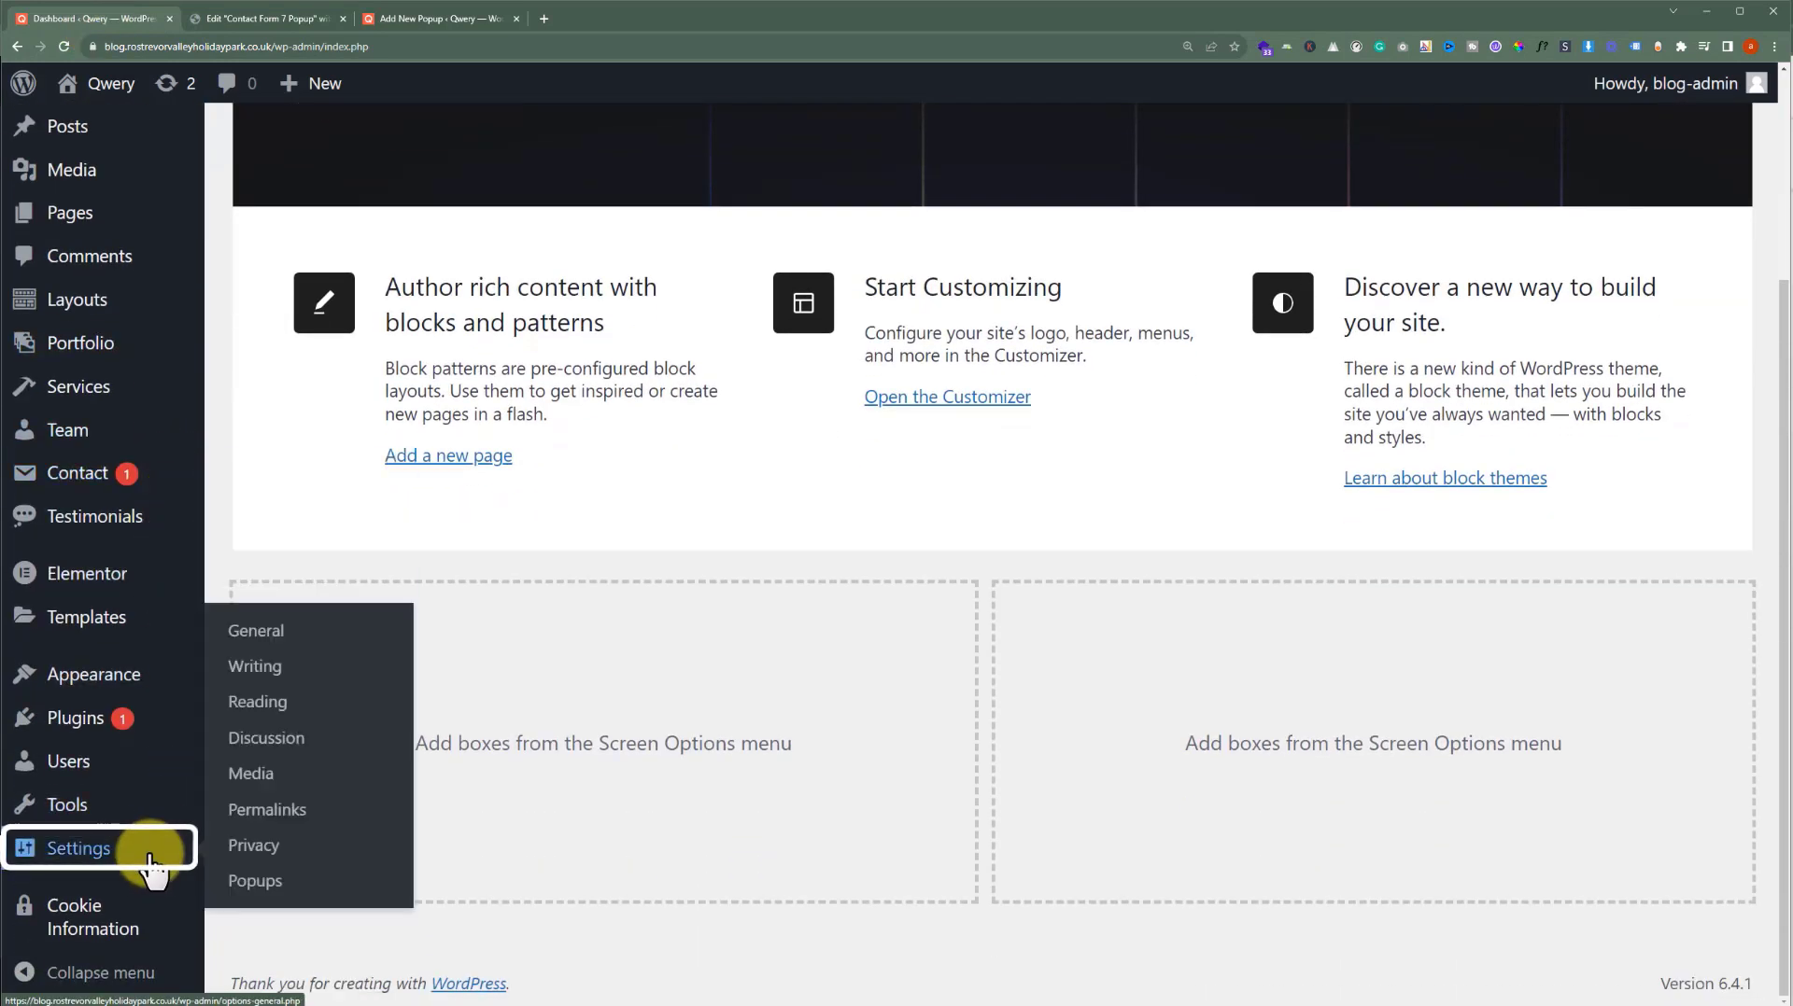
{"action": "left_click", "coordinate": [257, 885]}
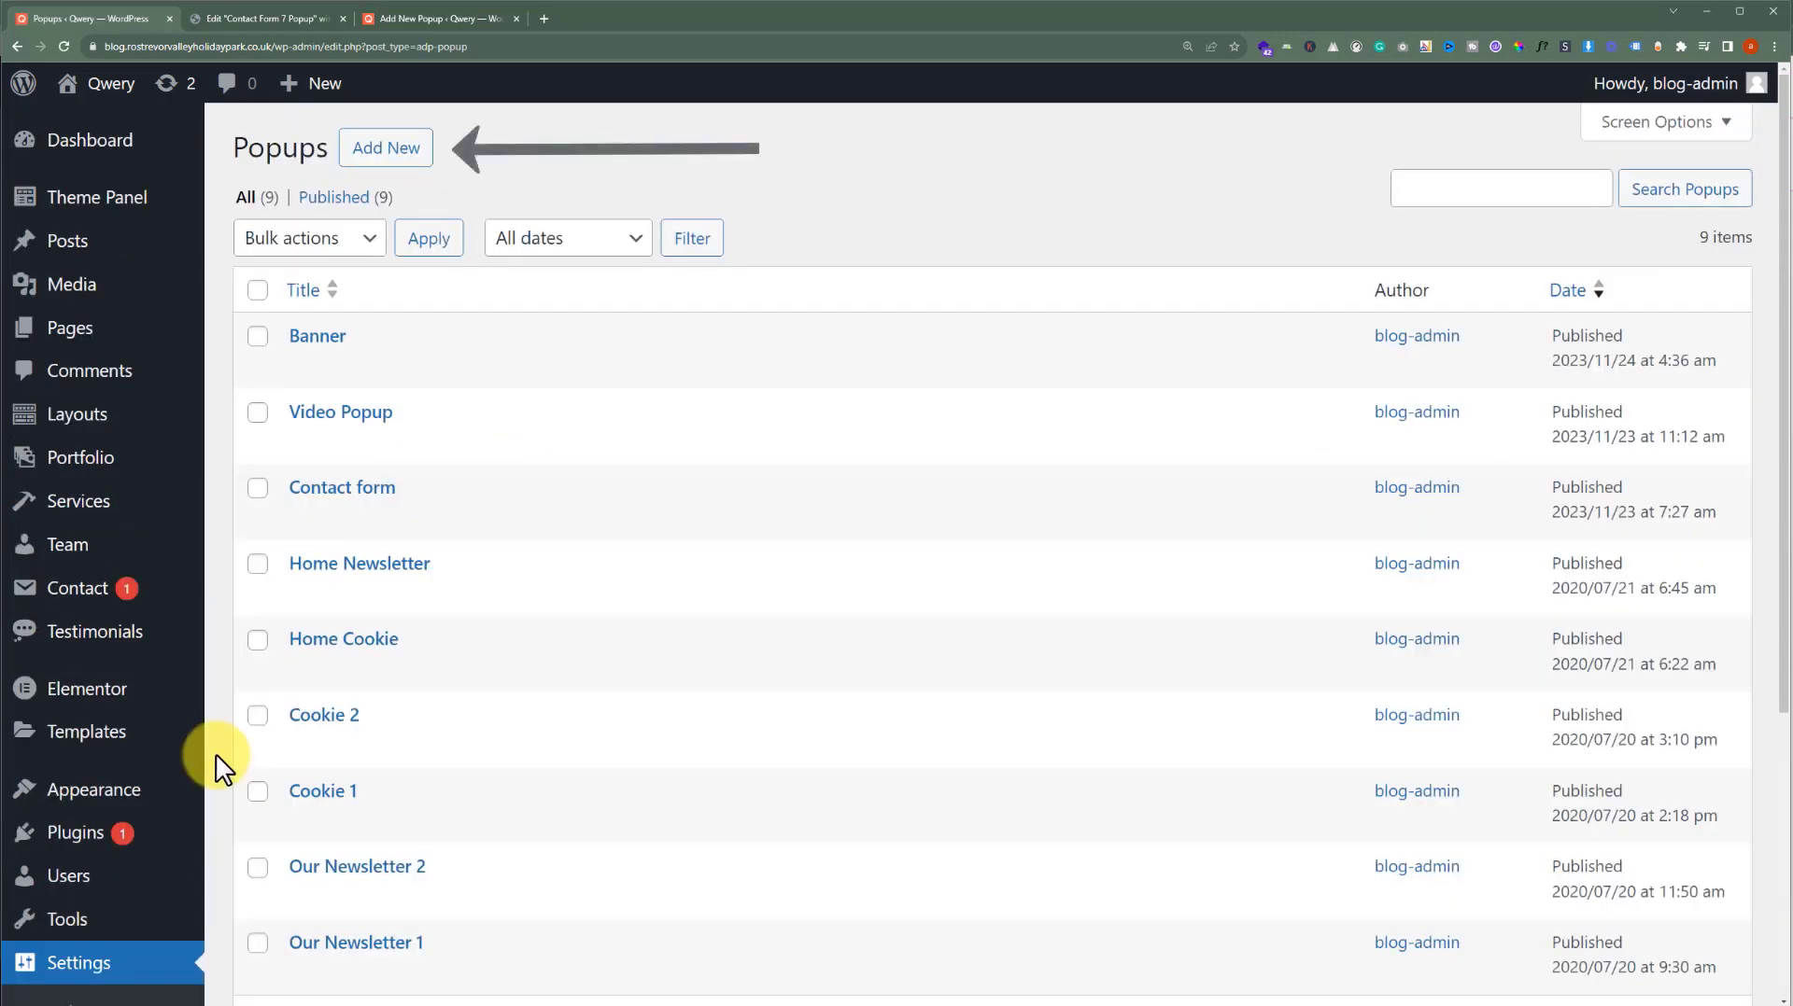
{"action": "middle_click", "coordinate": [412, 155]}
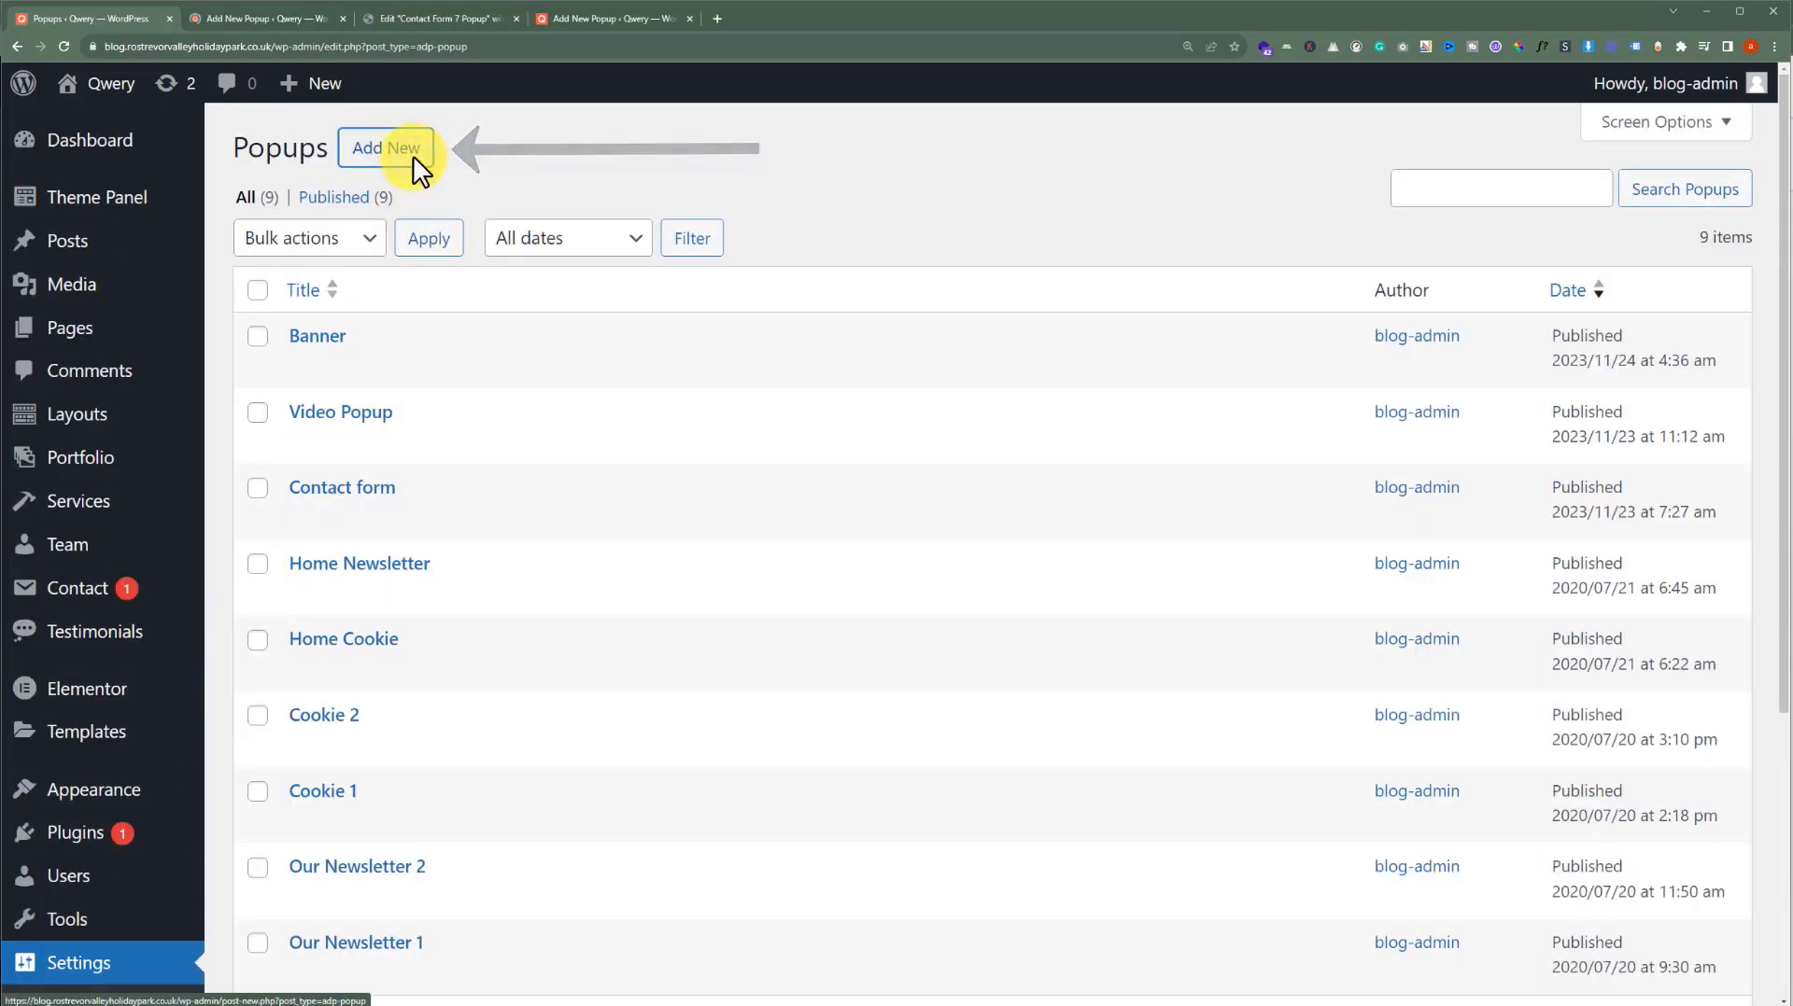
{"action": "left_click", "coordinate": [278, 19]}
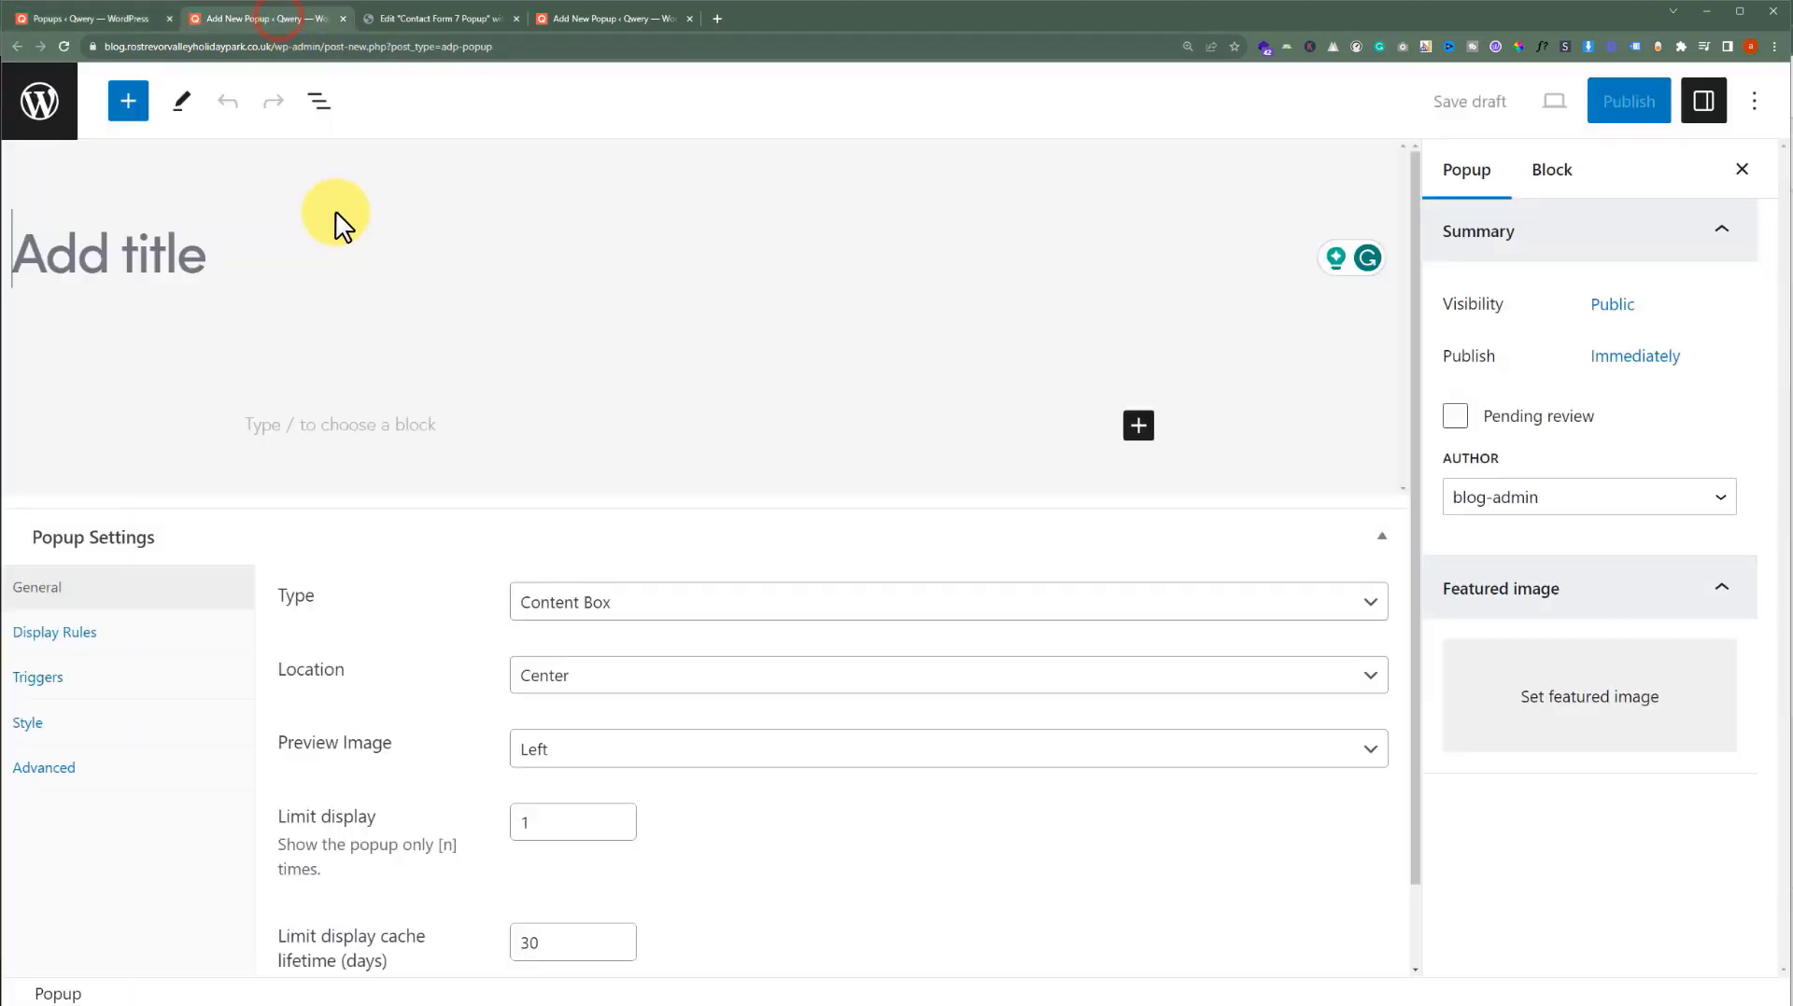
{"action": "type", "text": "Contact Form 7 Popup"}
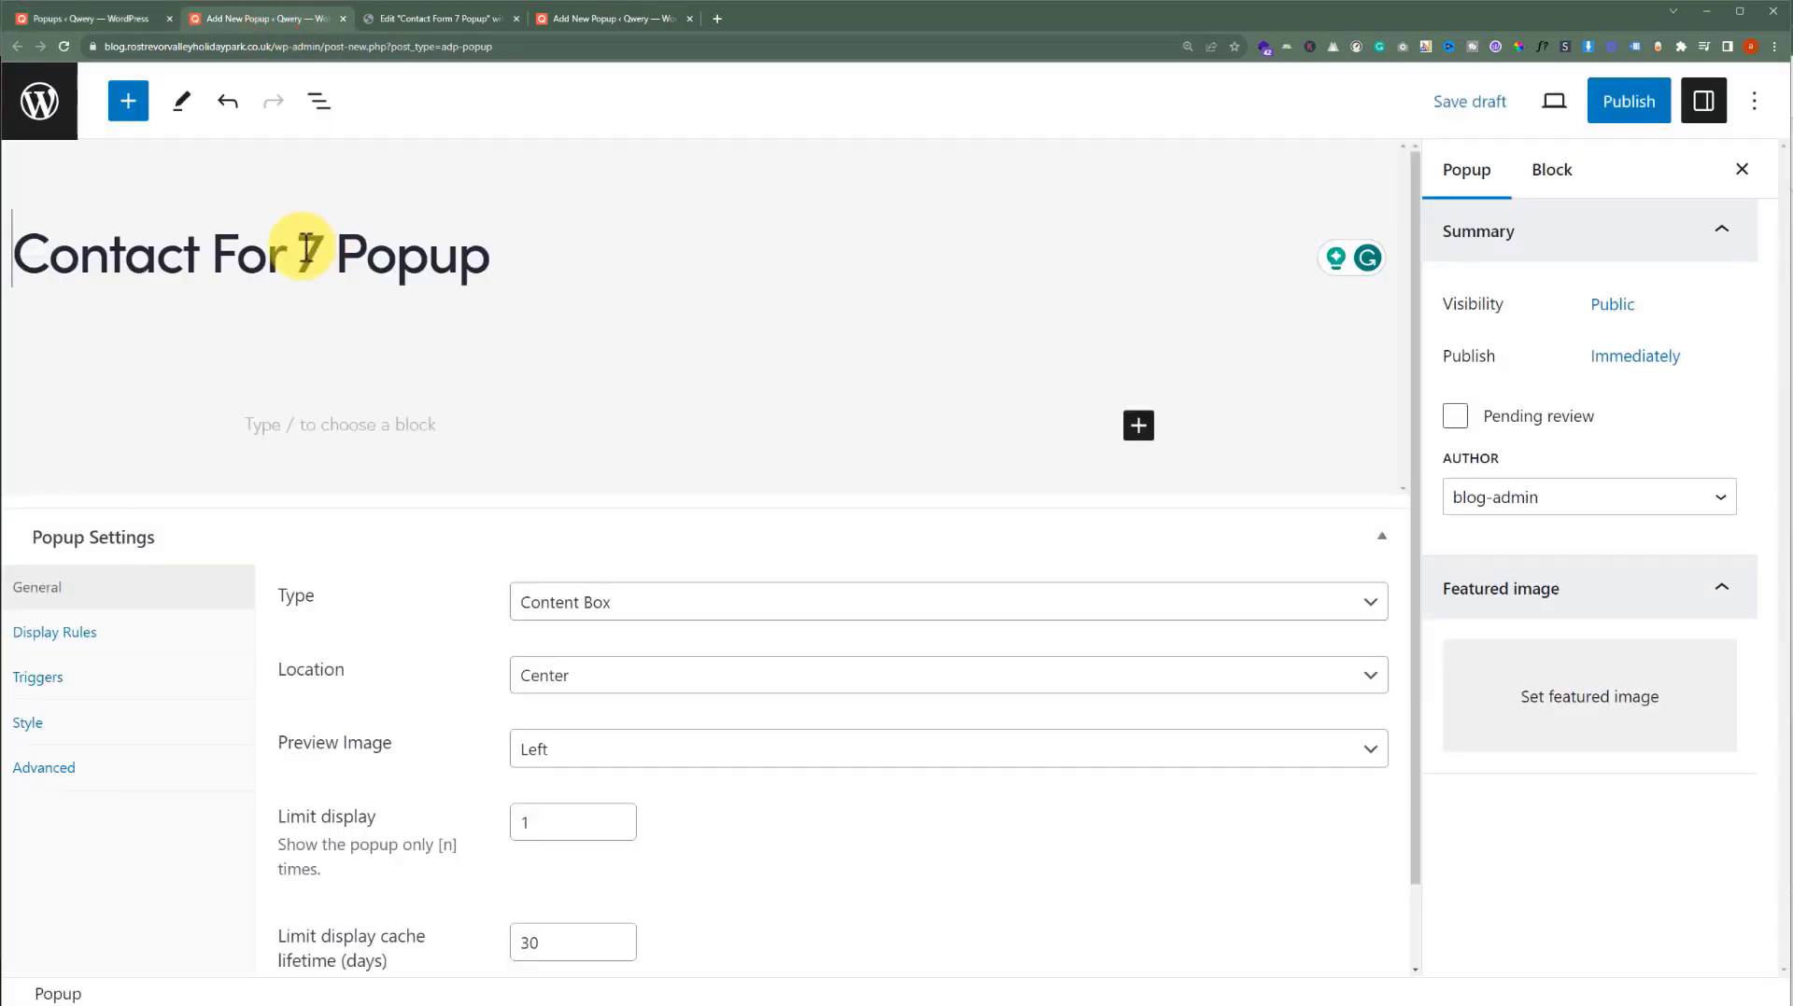
Search the blocks for "layouts" and insert a Layouts block into the popup's content
{"action": "left_click", "coordinate": [1124, 429]}
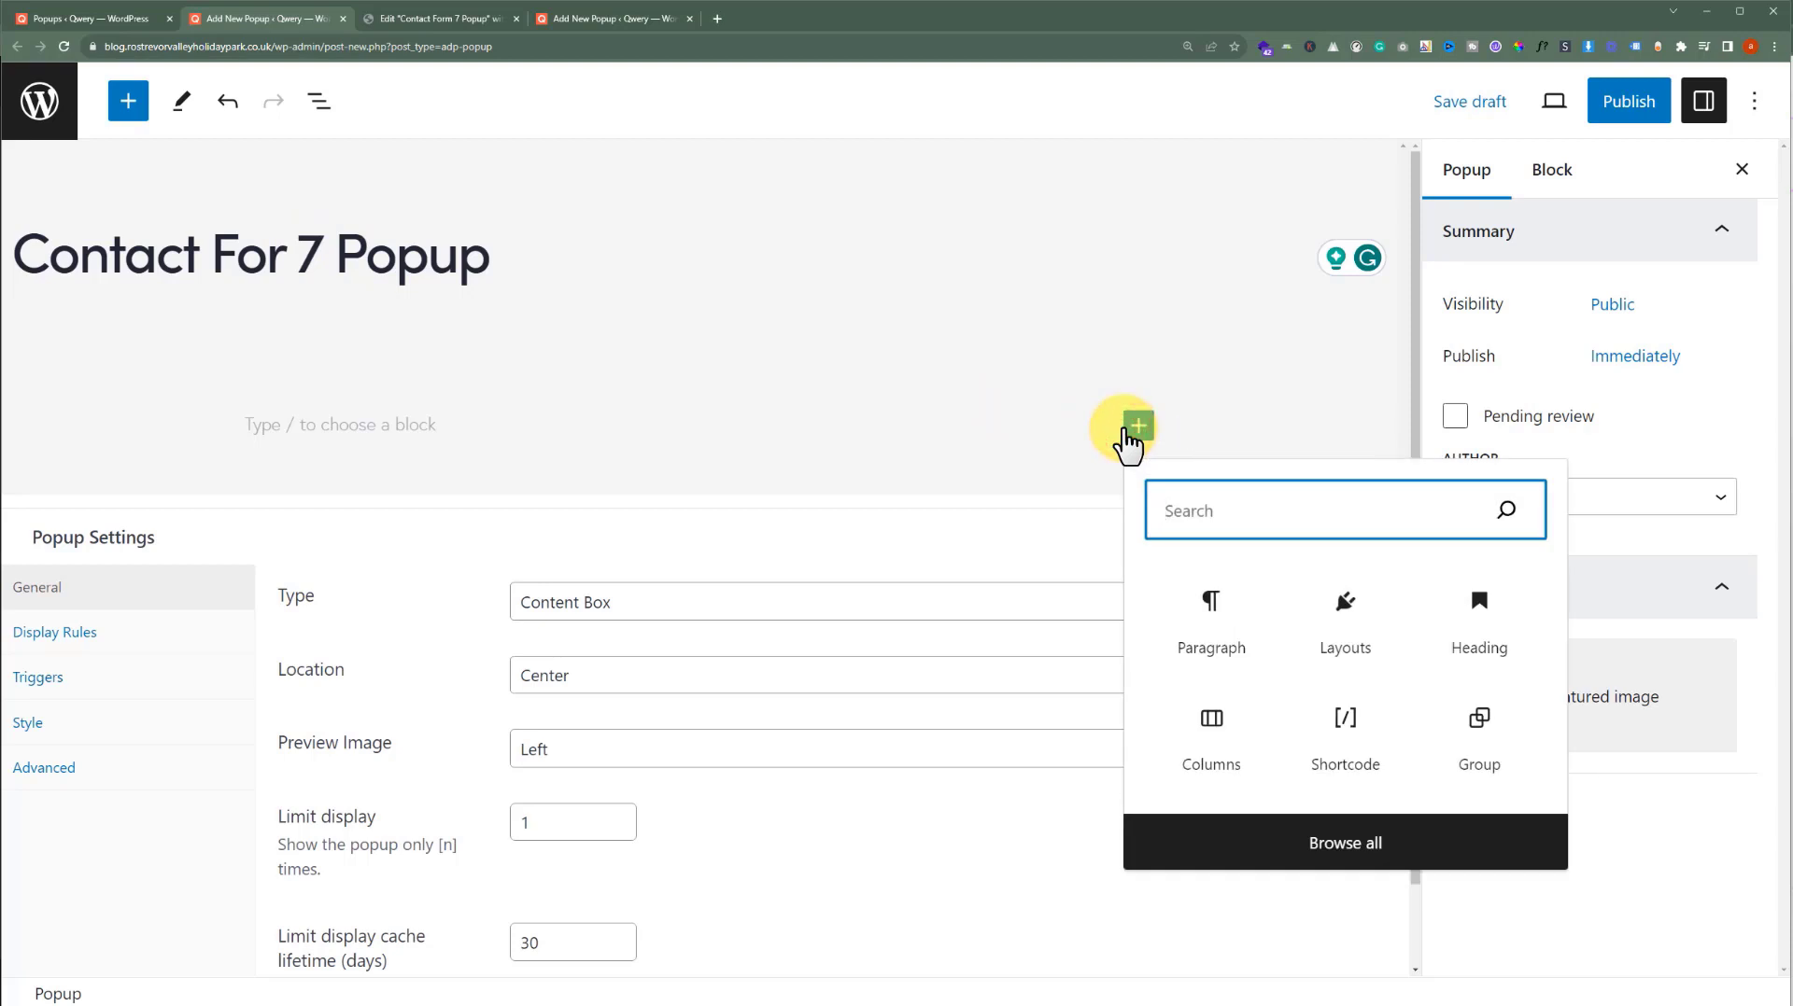
{"action": "type", "text": "k"}
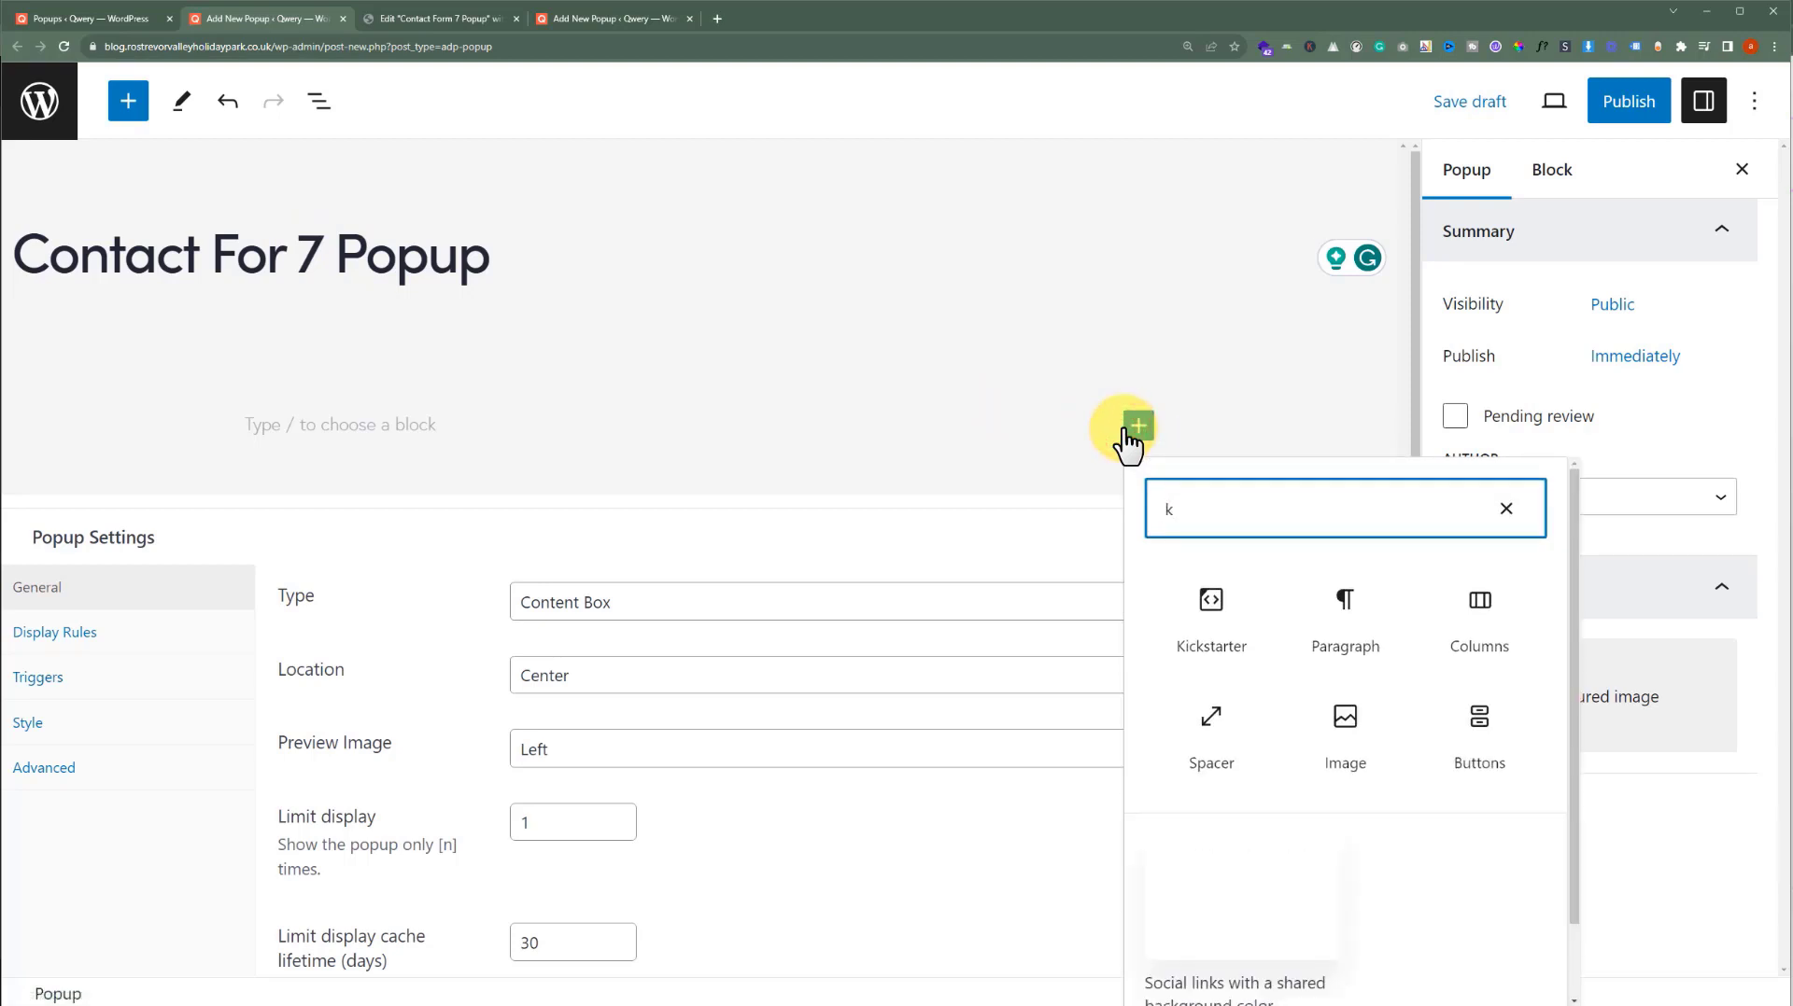
{"action": "key", "text": "BackSpace"}
{"action": "type", "text": "layouts"}
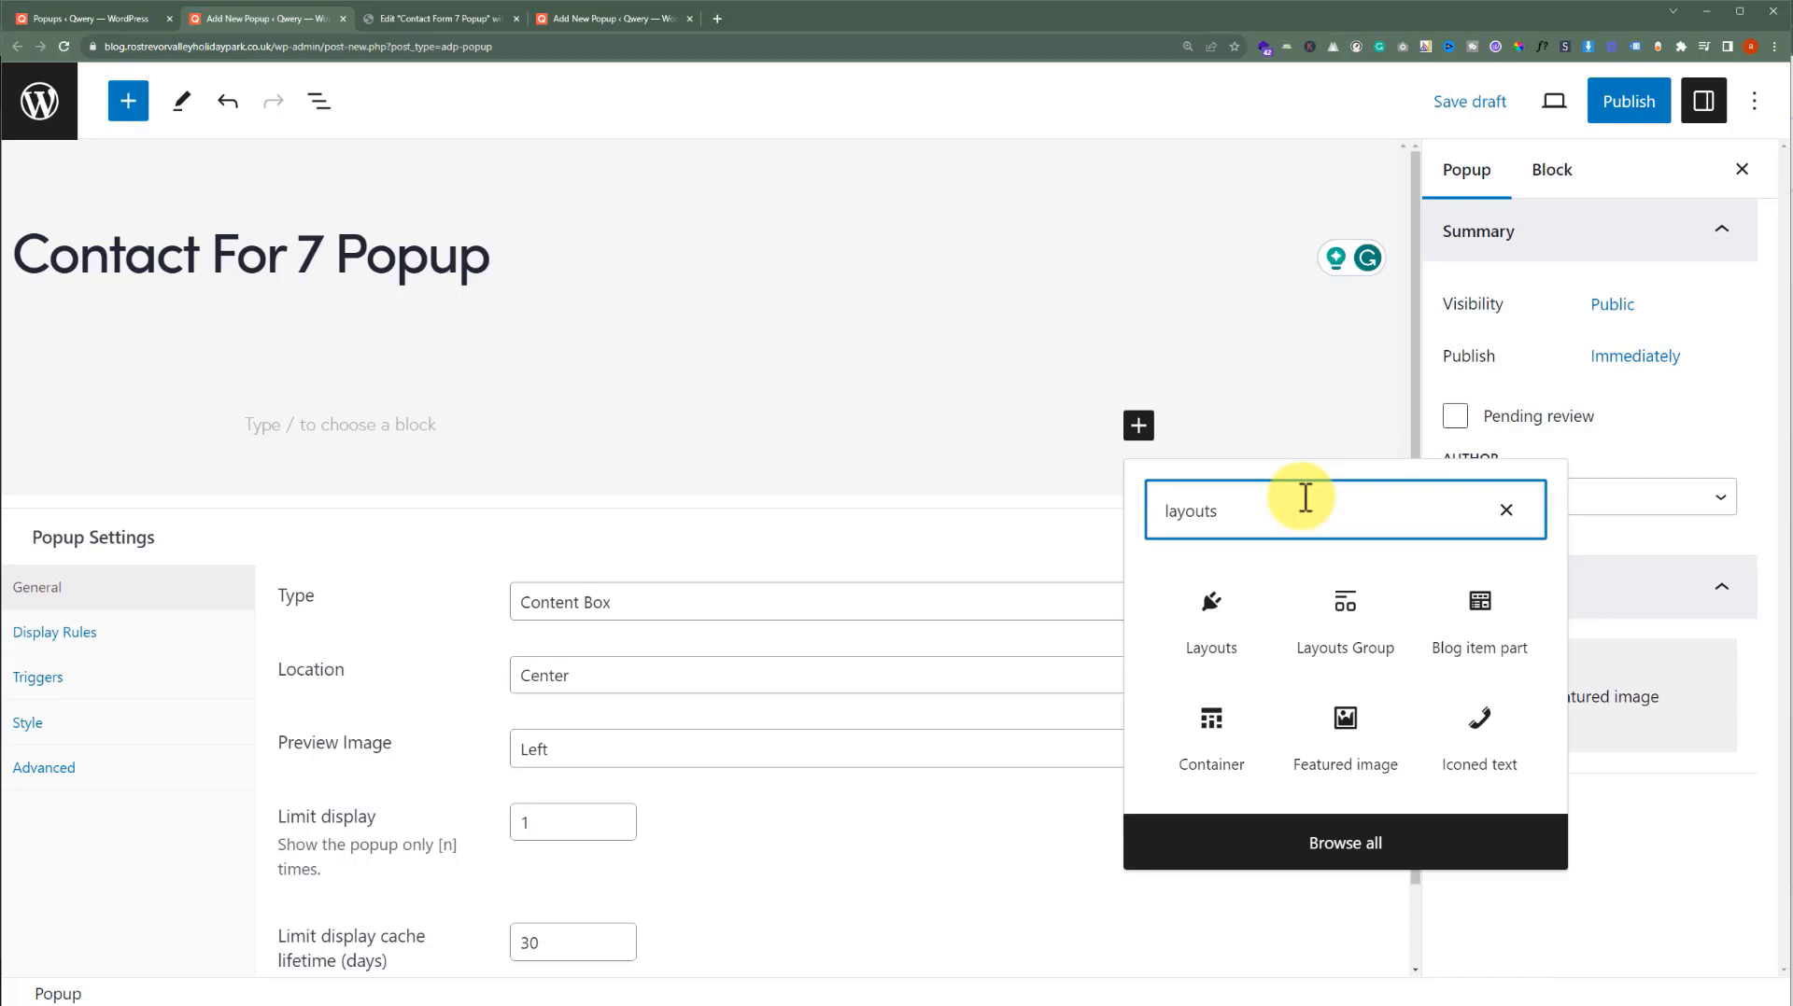
{"action": "left_click", "coordinate": [1212, 612]}
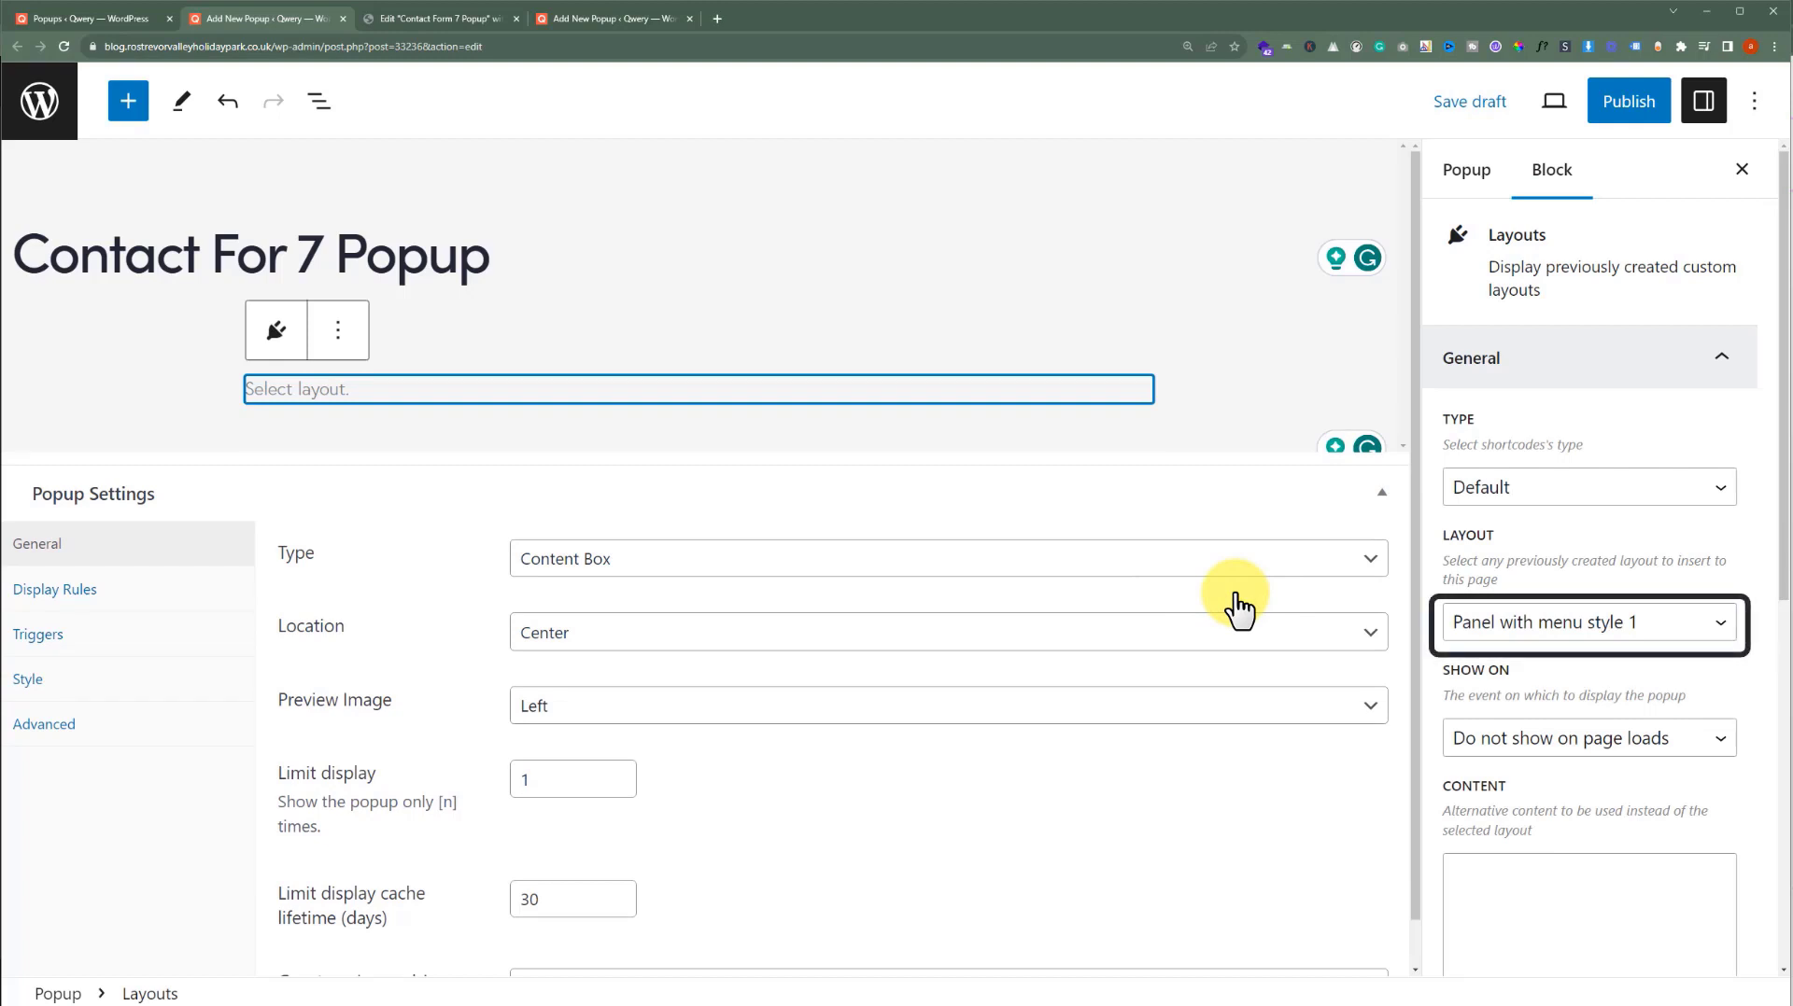
Set the Layouts block's layout to "Contact Form 7 Popup"
{"action": "left_click", "coordinate": [1500, 626]}
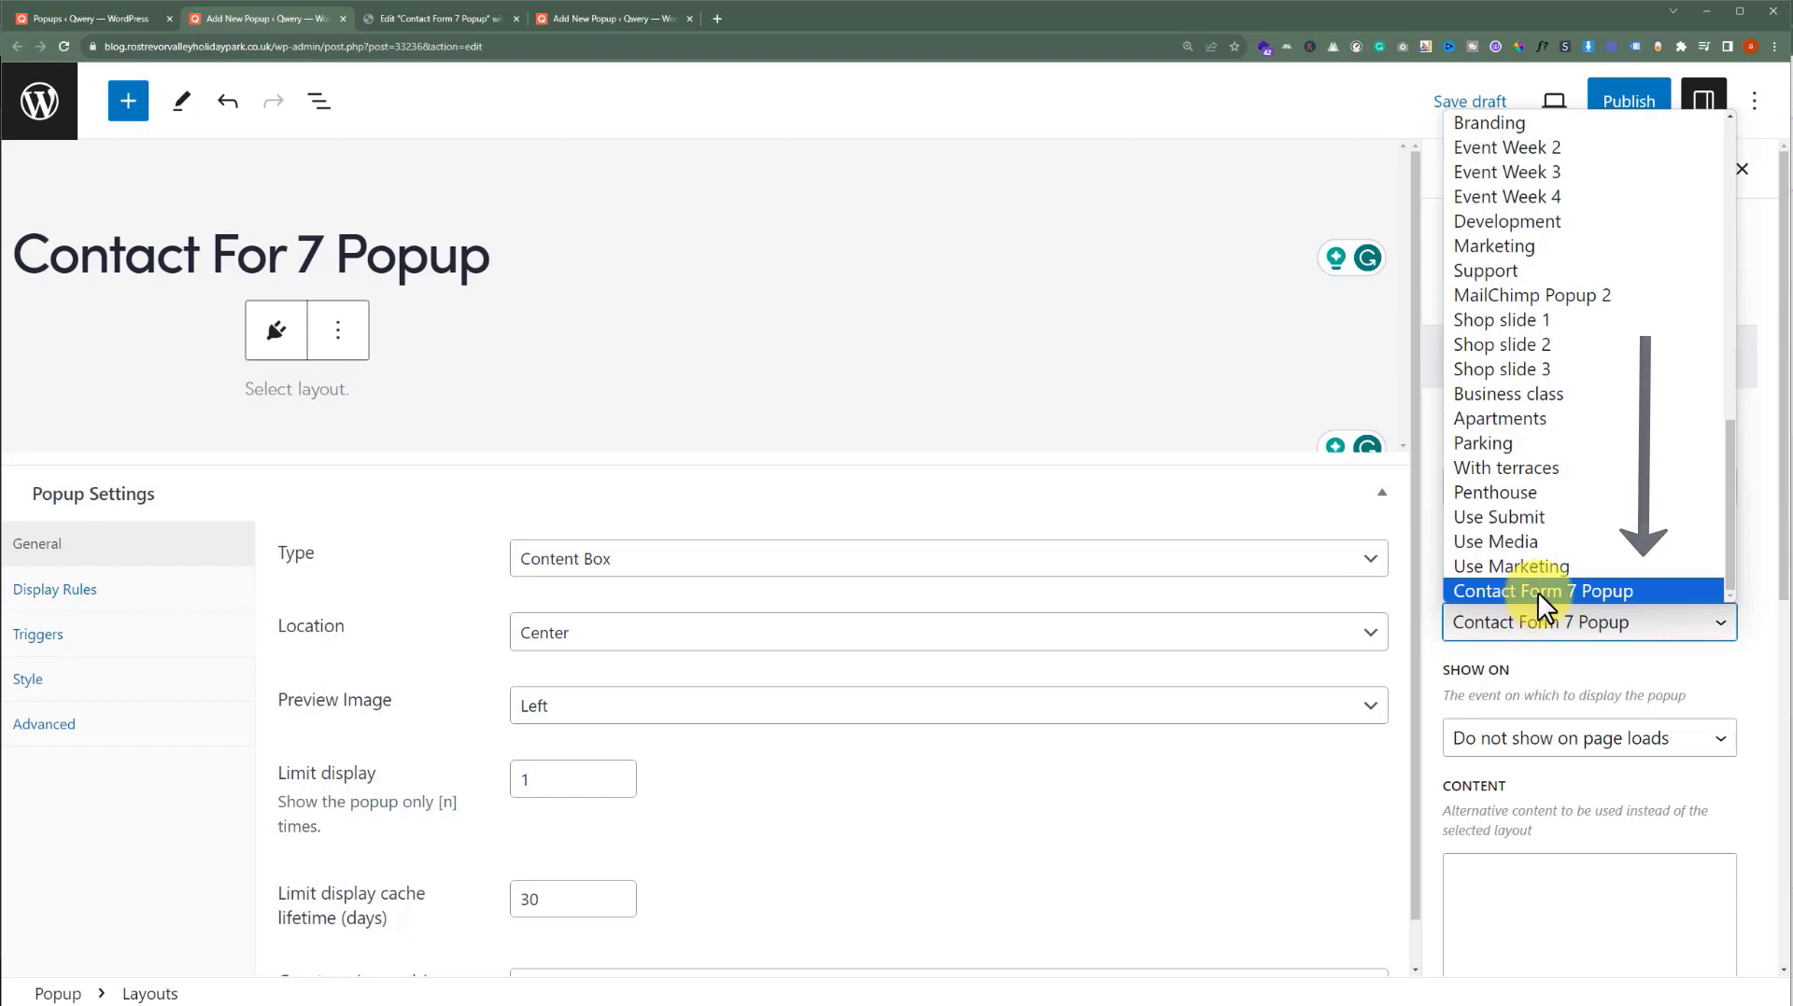
{"action": "left_click", "coordinate": [1538, 591]}
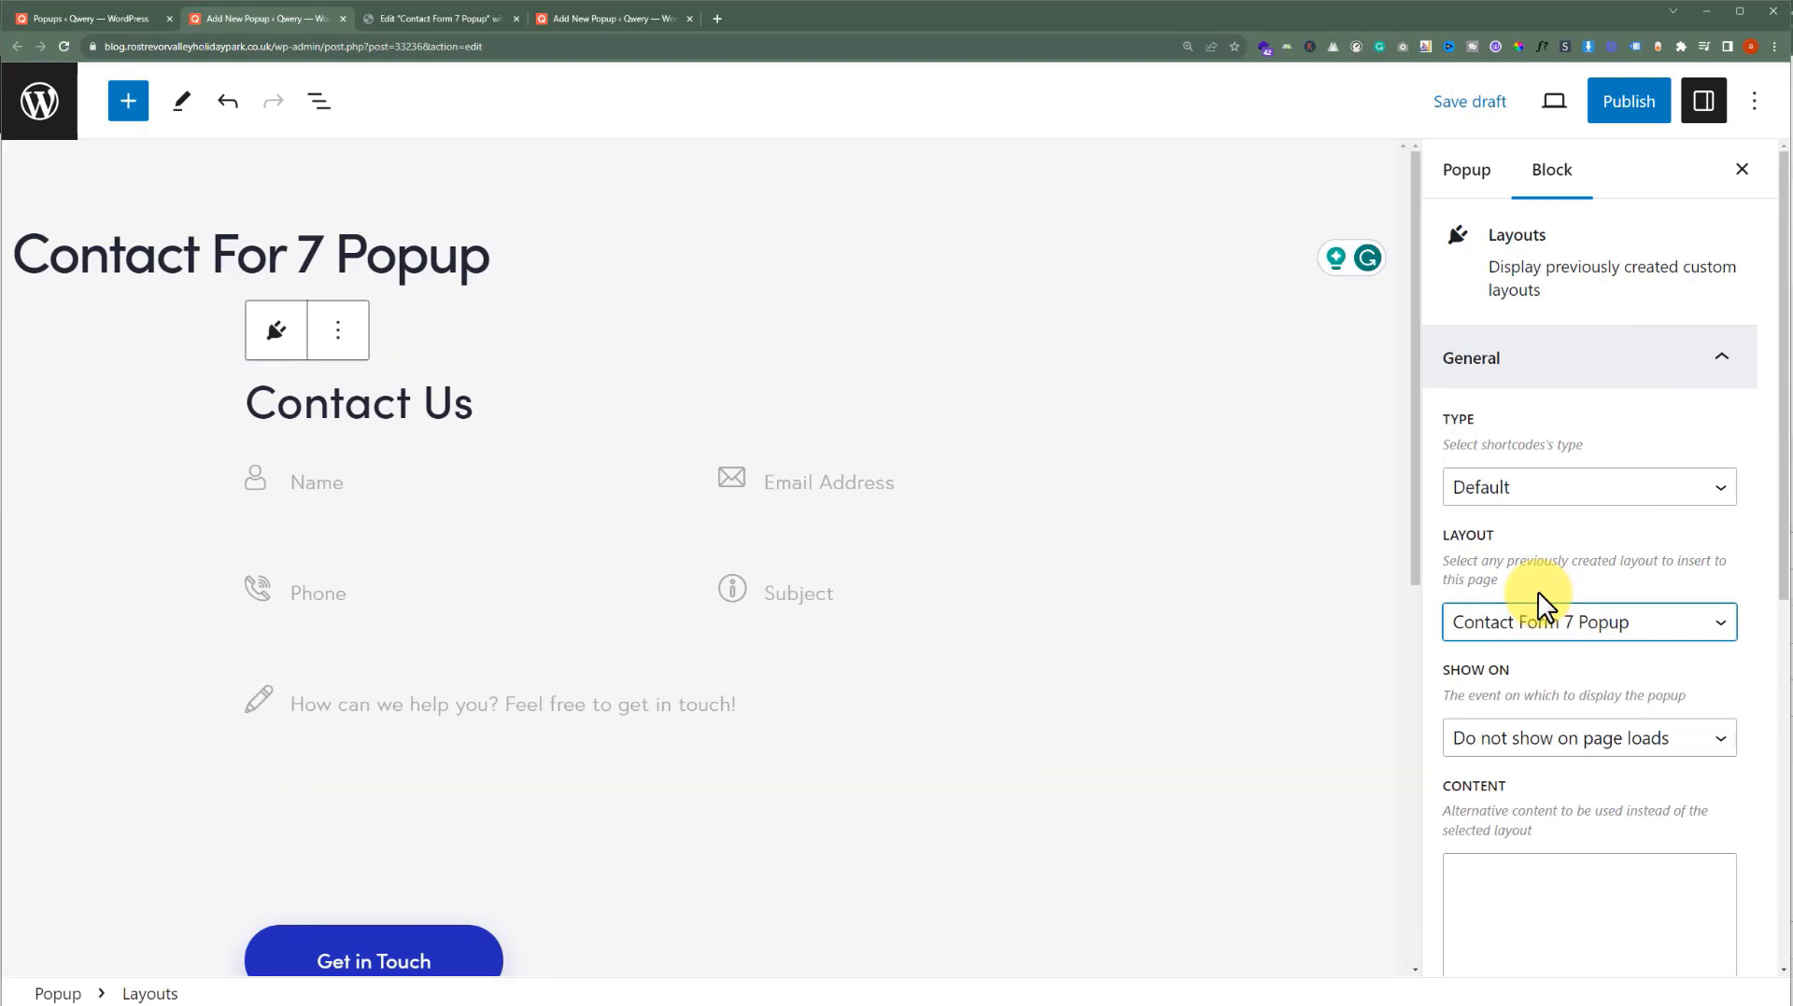
Restrict the popup's display rules to specific pages and add a rule for the Pages post type
{"action": "scroll", "coordinate": [1129, 664], "scroll_direction": "down", "scroll_amount": 8}
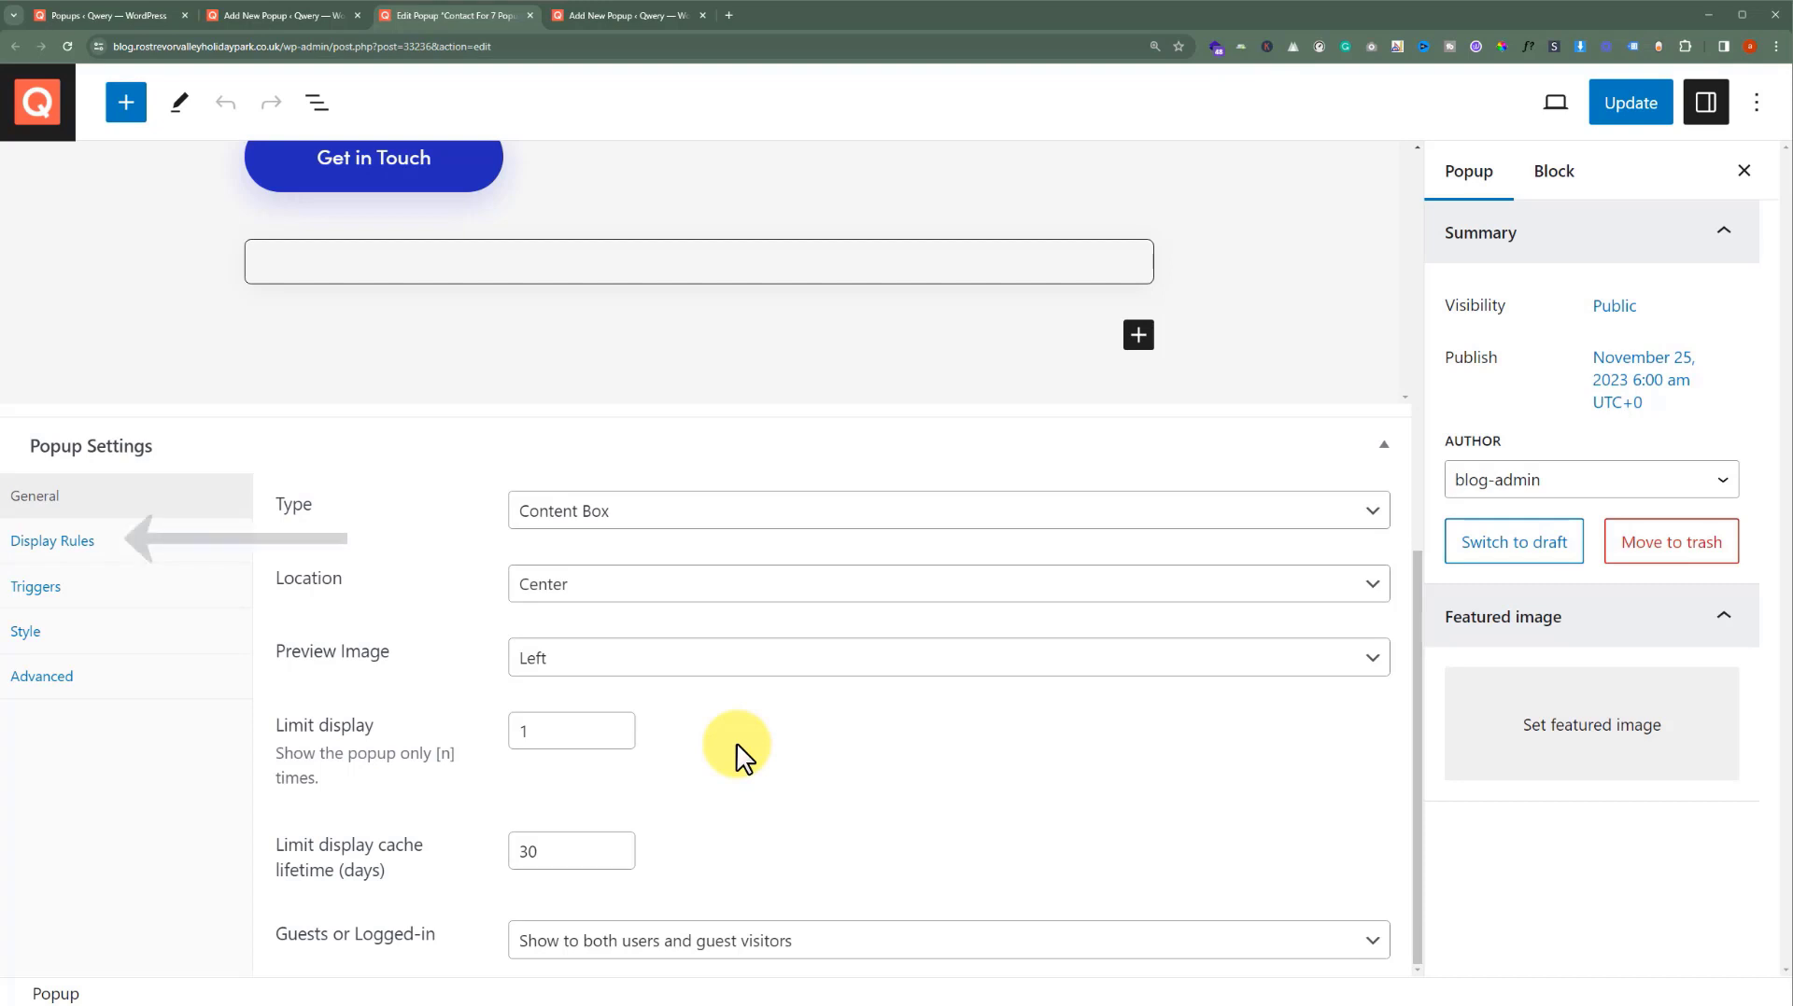
{"action": "left_click", "coordinate": [166, 551]}
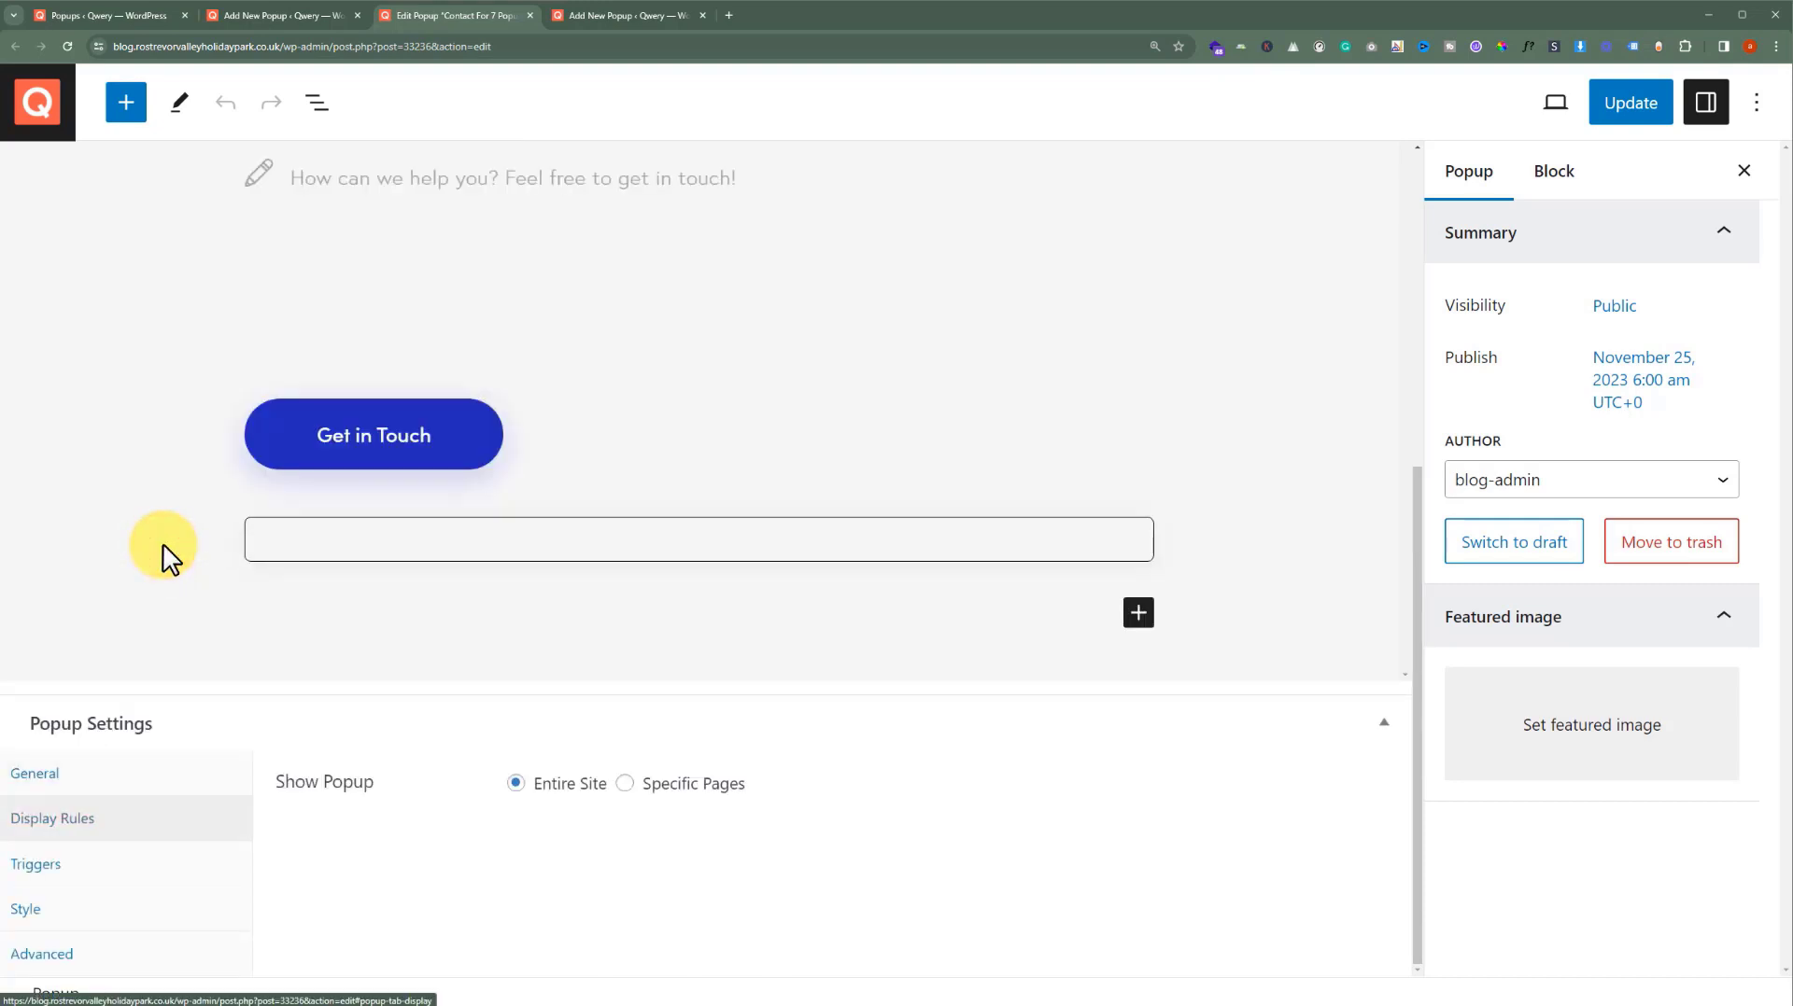
{"action": "left_click", "coordinate": [627, 787]}
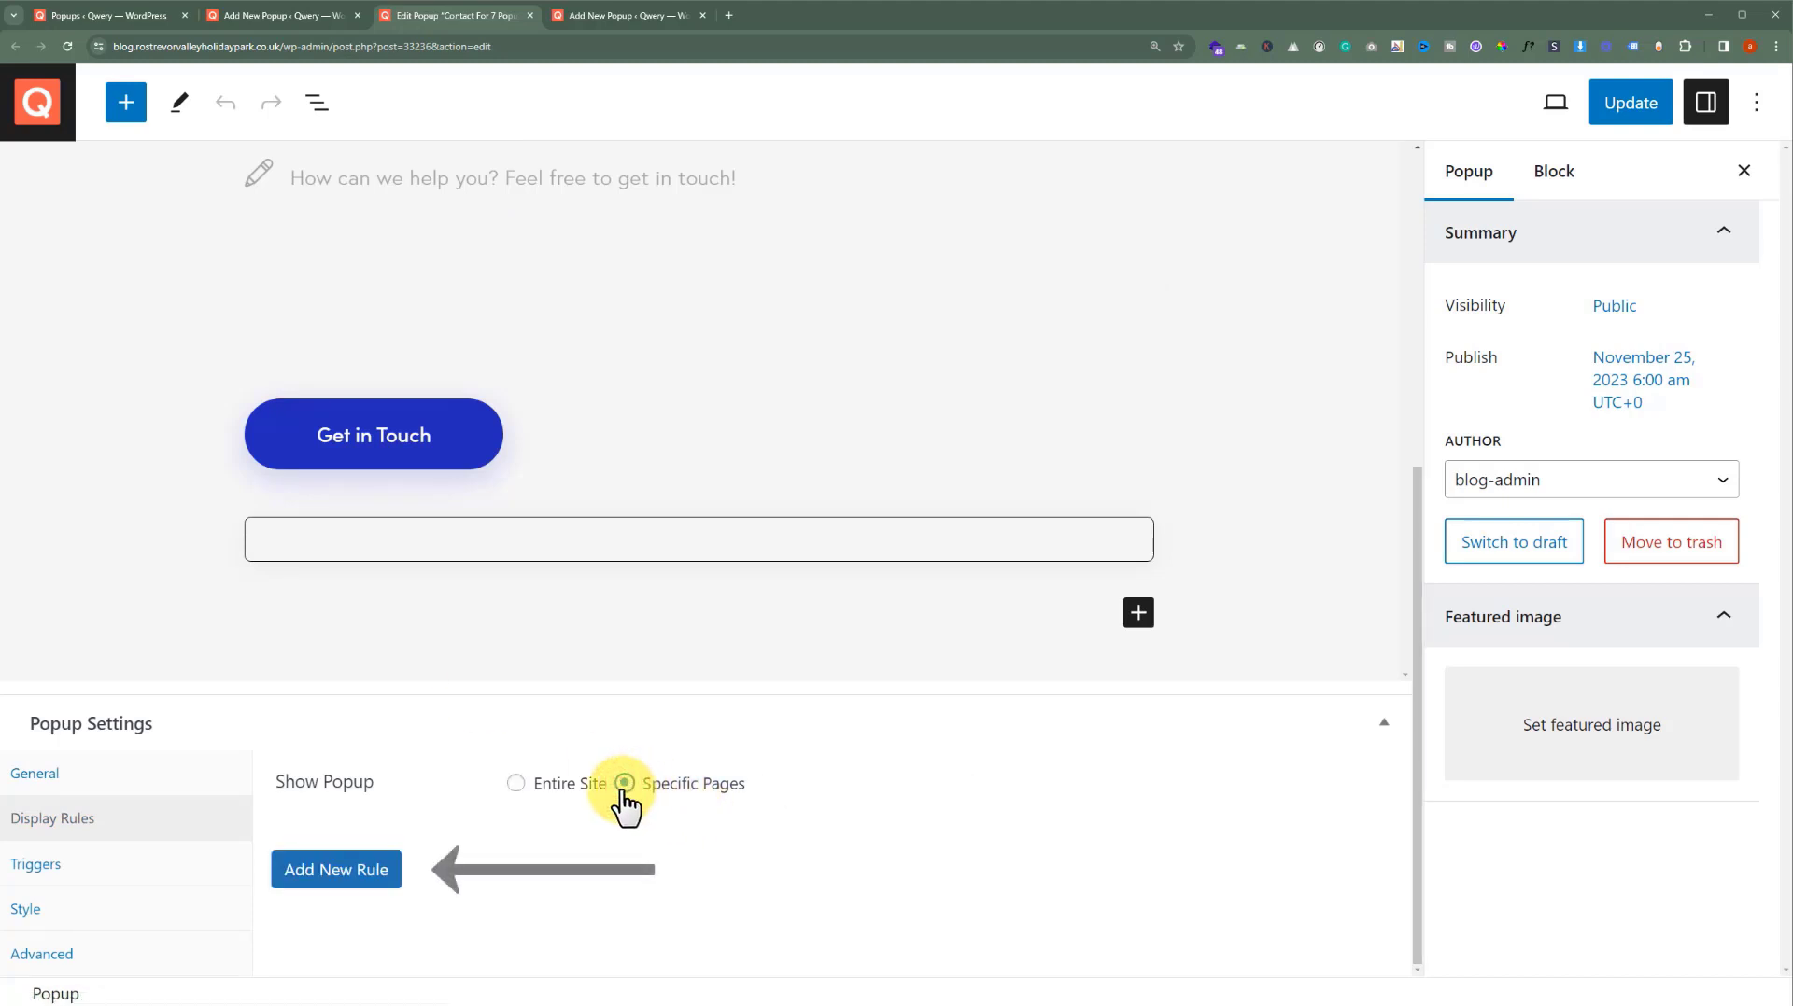
{"action": "left_click", "coordinate": [350, 883]}
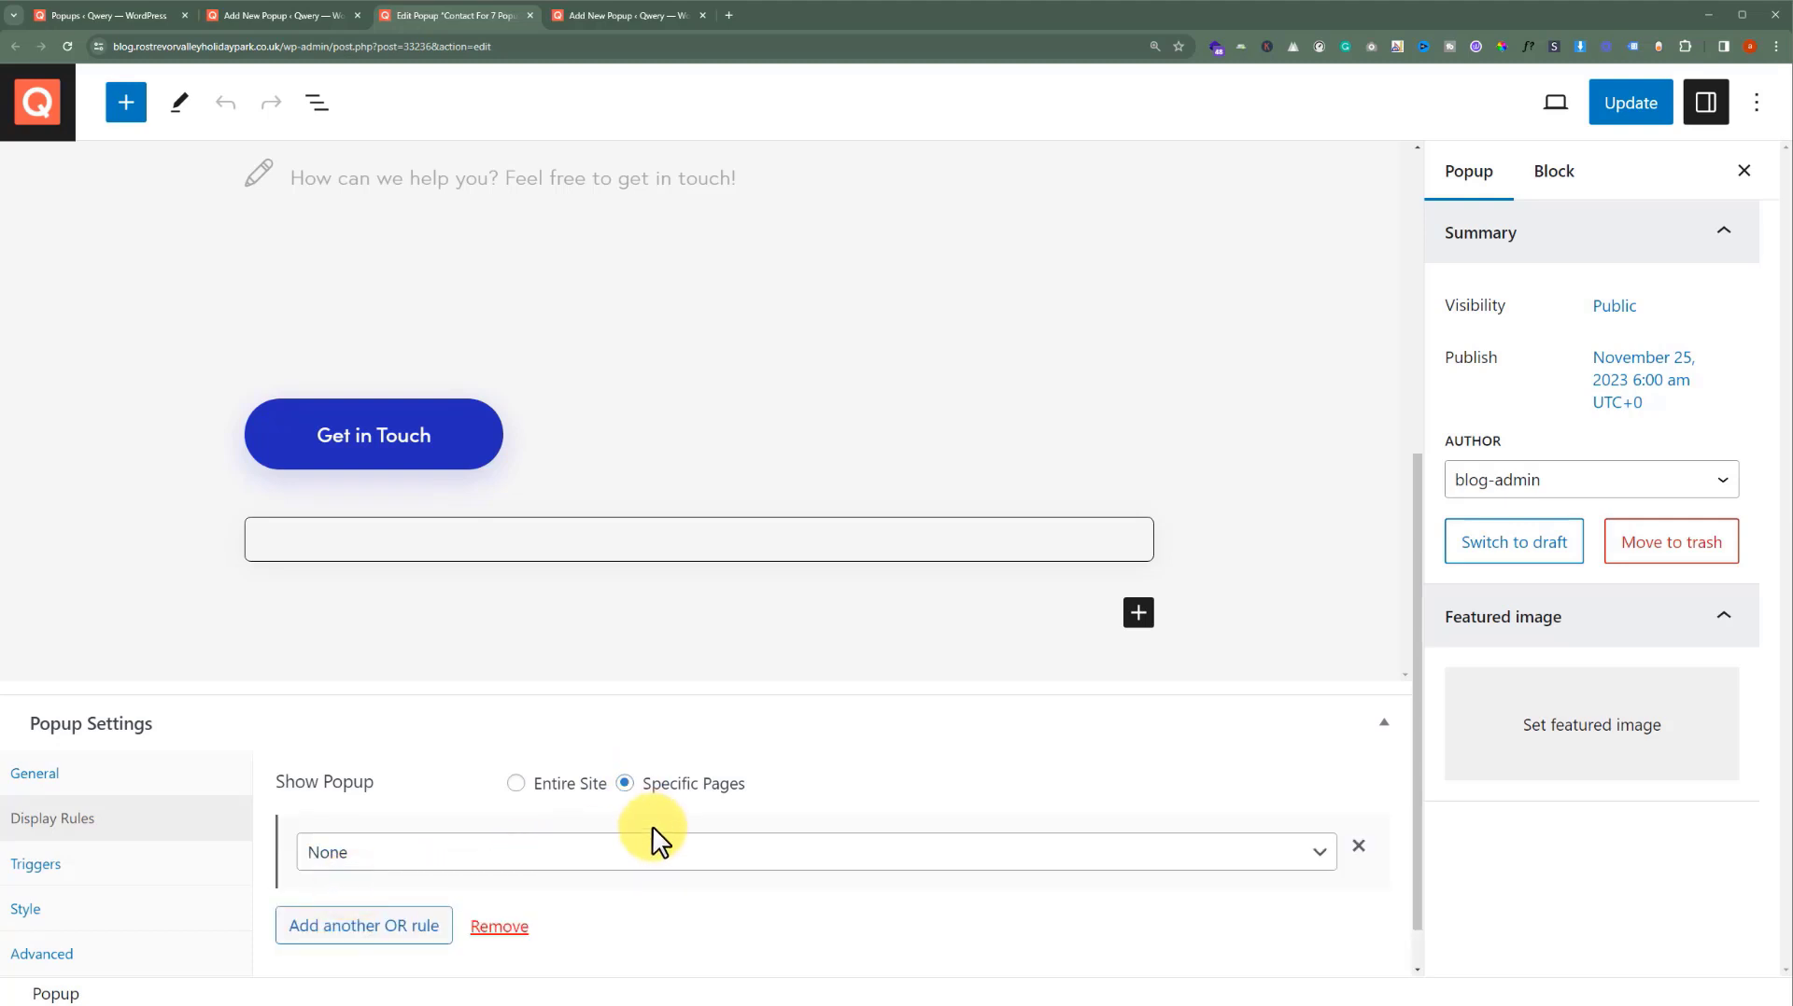
{"action": "left_click", "coordinate": [652, 851]}
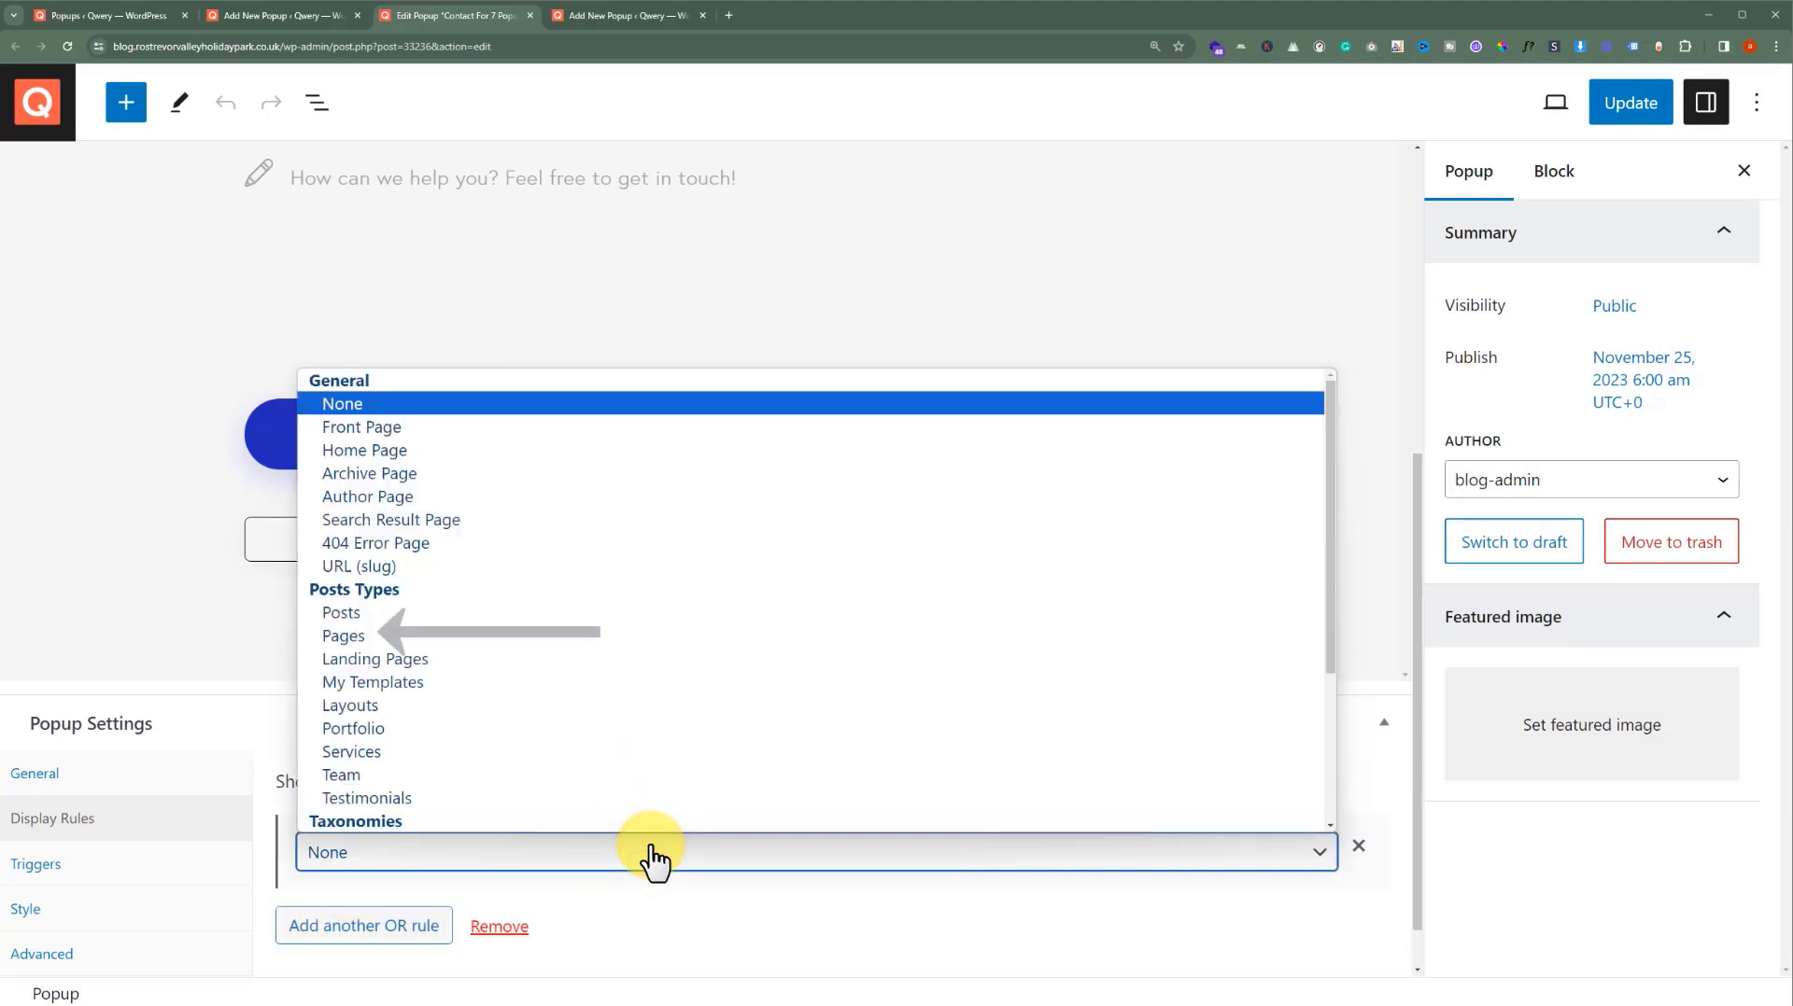
{"action": "key", "text": "p"}
{"action": "key", "text": "Down"}
{"action": "key", "text": "Return"}
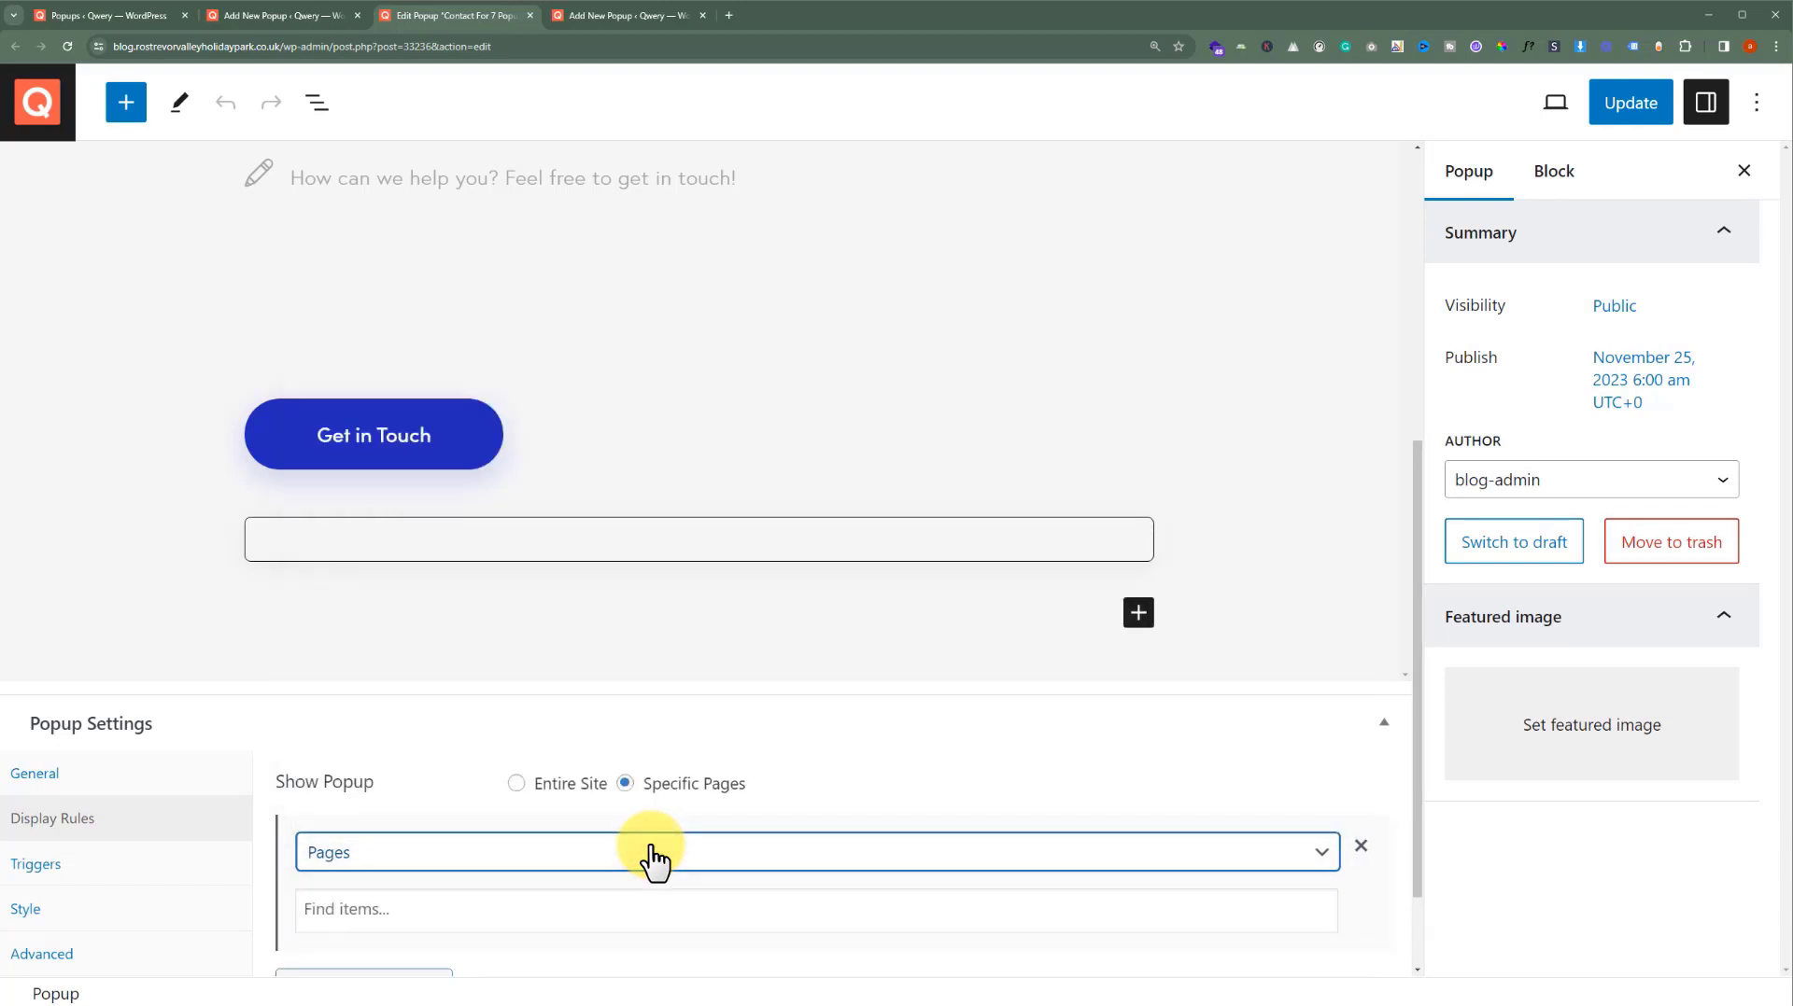
Set the popup's opening trigger to Manual Launch with CSS selector "#manual-launch-3", and update the popup
{"action": "left_click", "coordinate": [68, 873]}
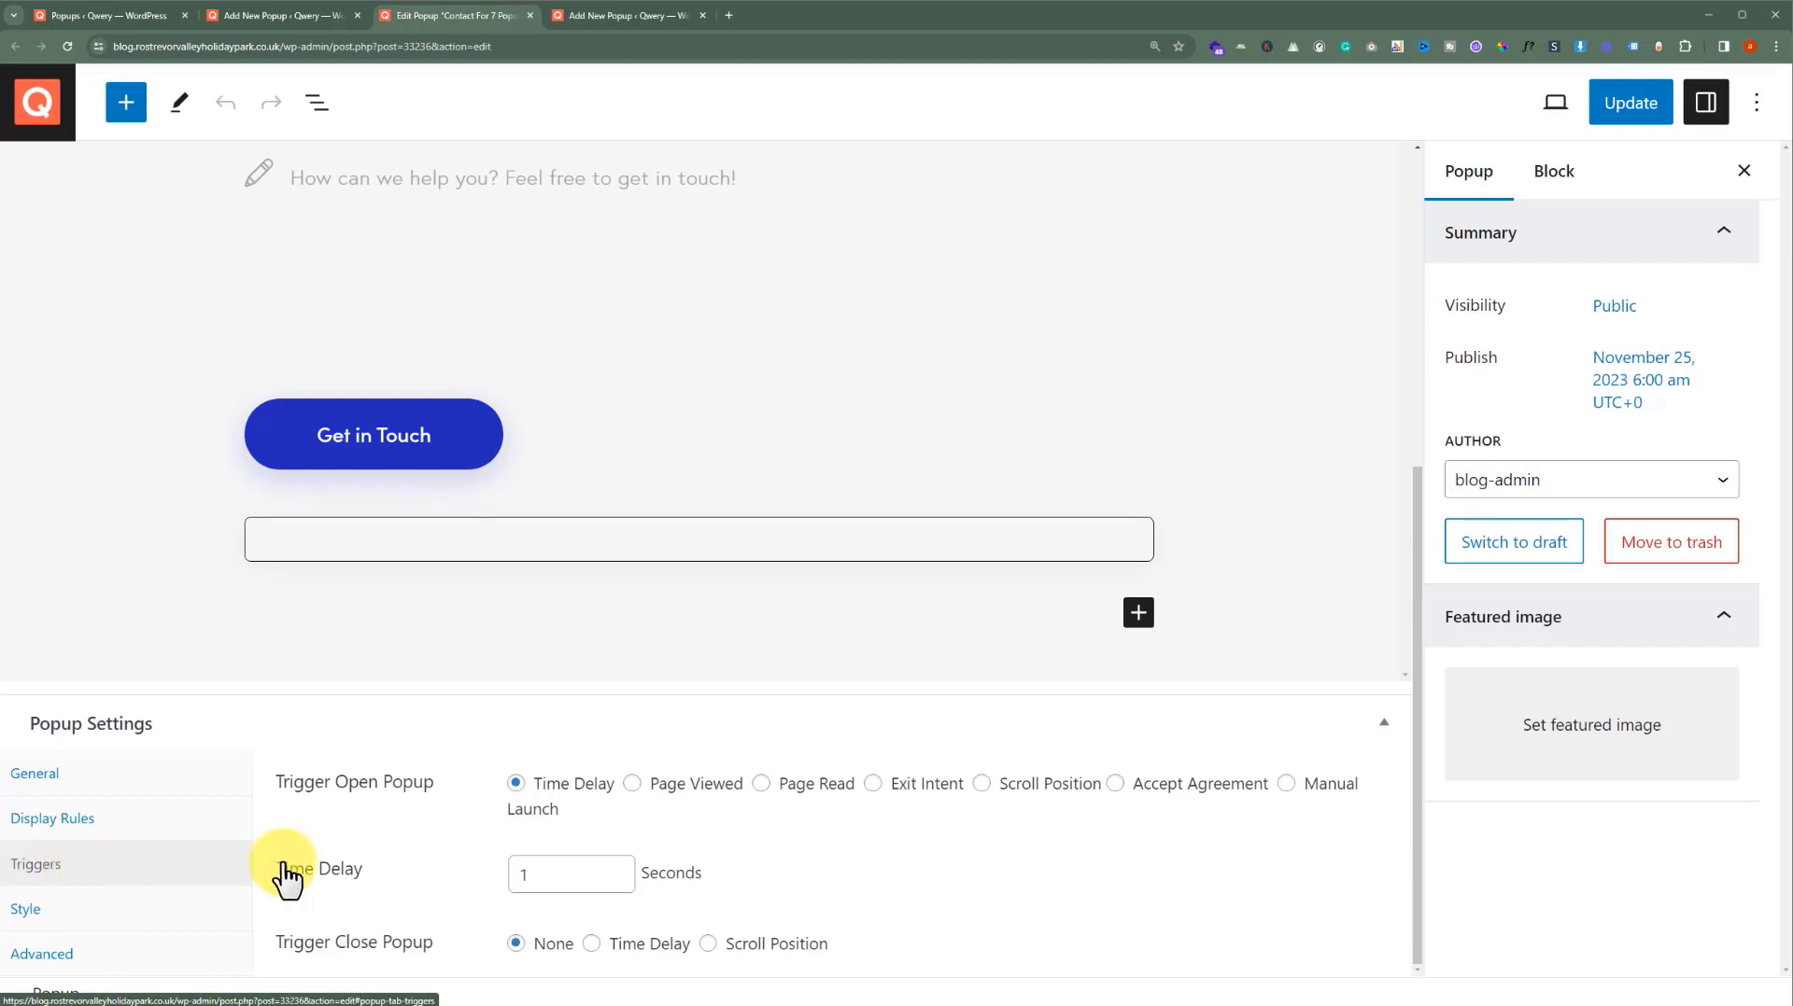
{"action": "left_click", "coordinate": [1287, 786]}
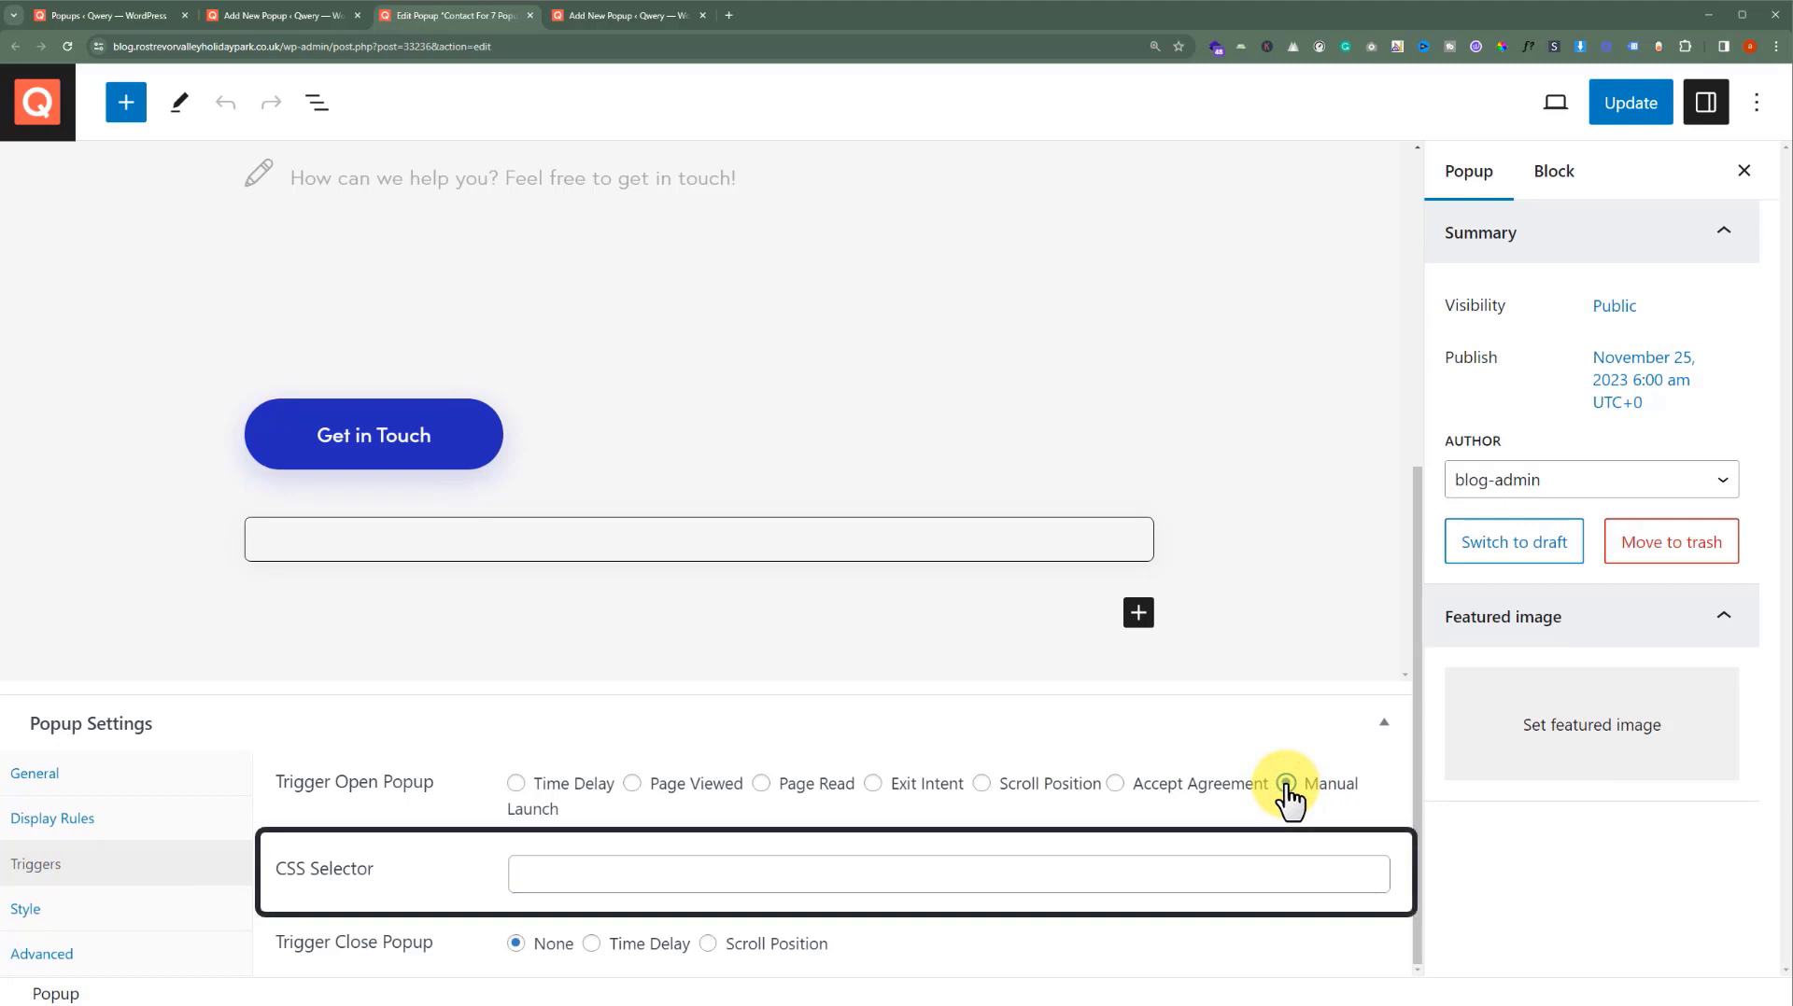
{"action": "left_click", "coordinate": [852, 878]}
{"action": "type", "text": "#manual-launch-3"}
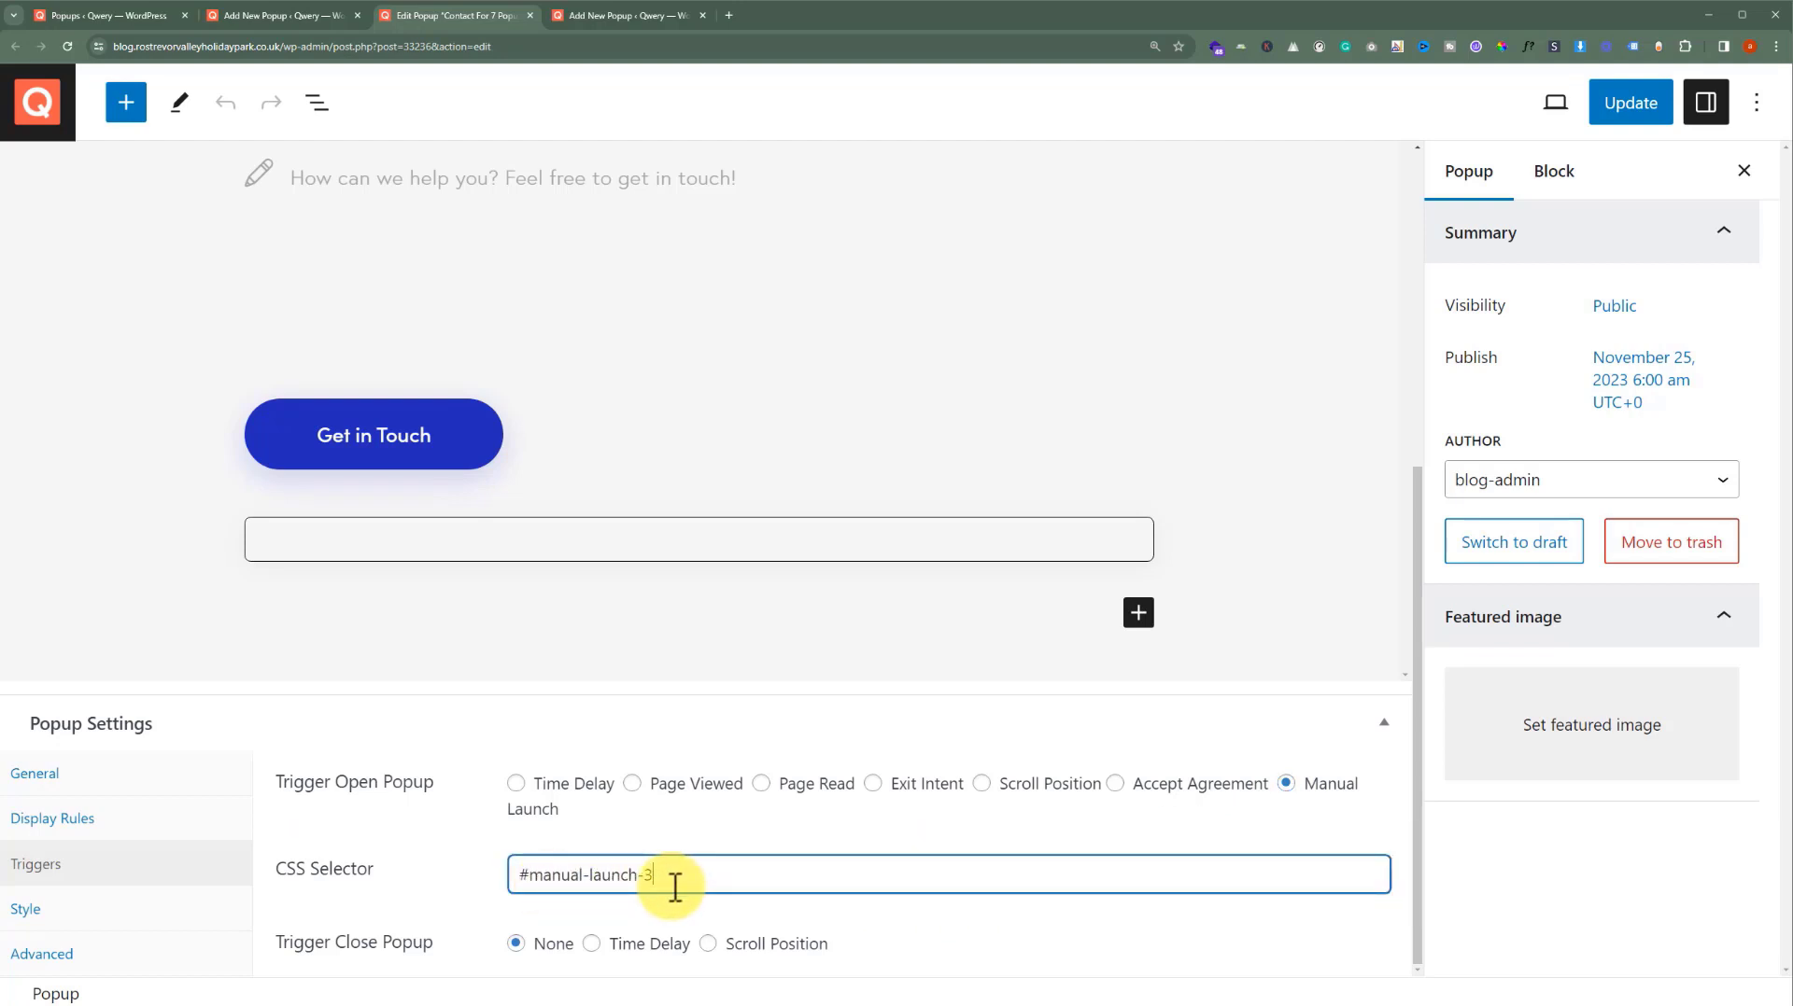
{"action": "left_click", "coordinate": [1647, 105]}
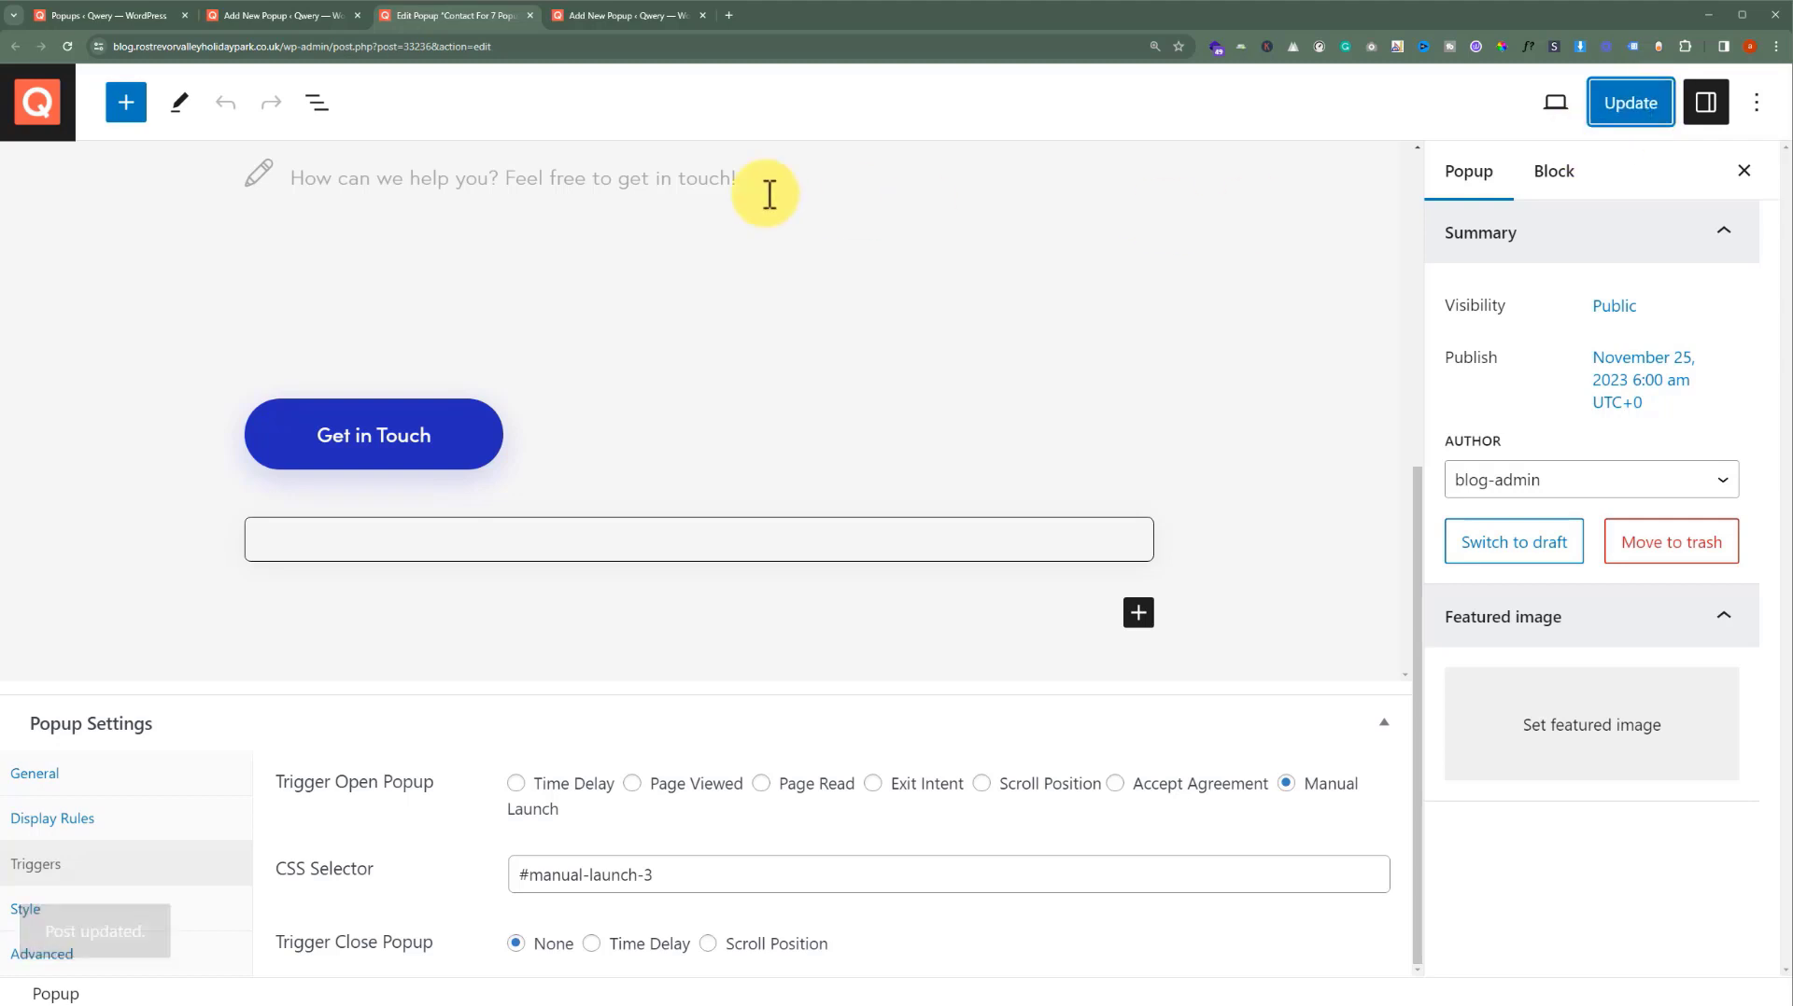
From the dashboard's list of all pages, open the Coming Soon page for editing with Elementor in a separate tab
{"action": "left_click", "coordinate": [89, 16]}
{"action": "mouse_move", "coordinate": [117, 332]}
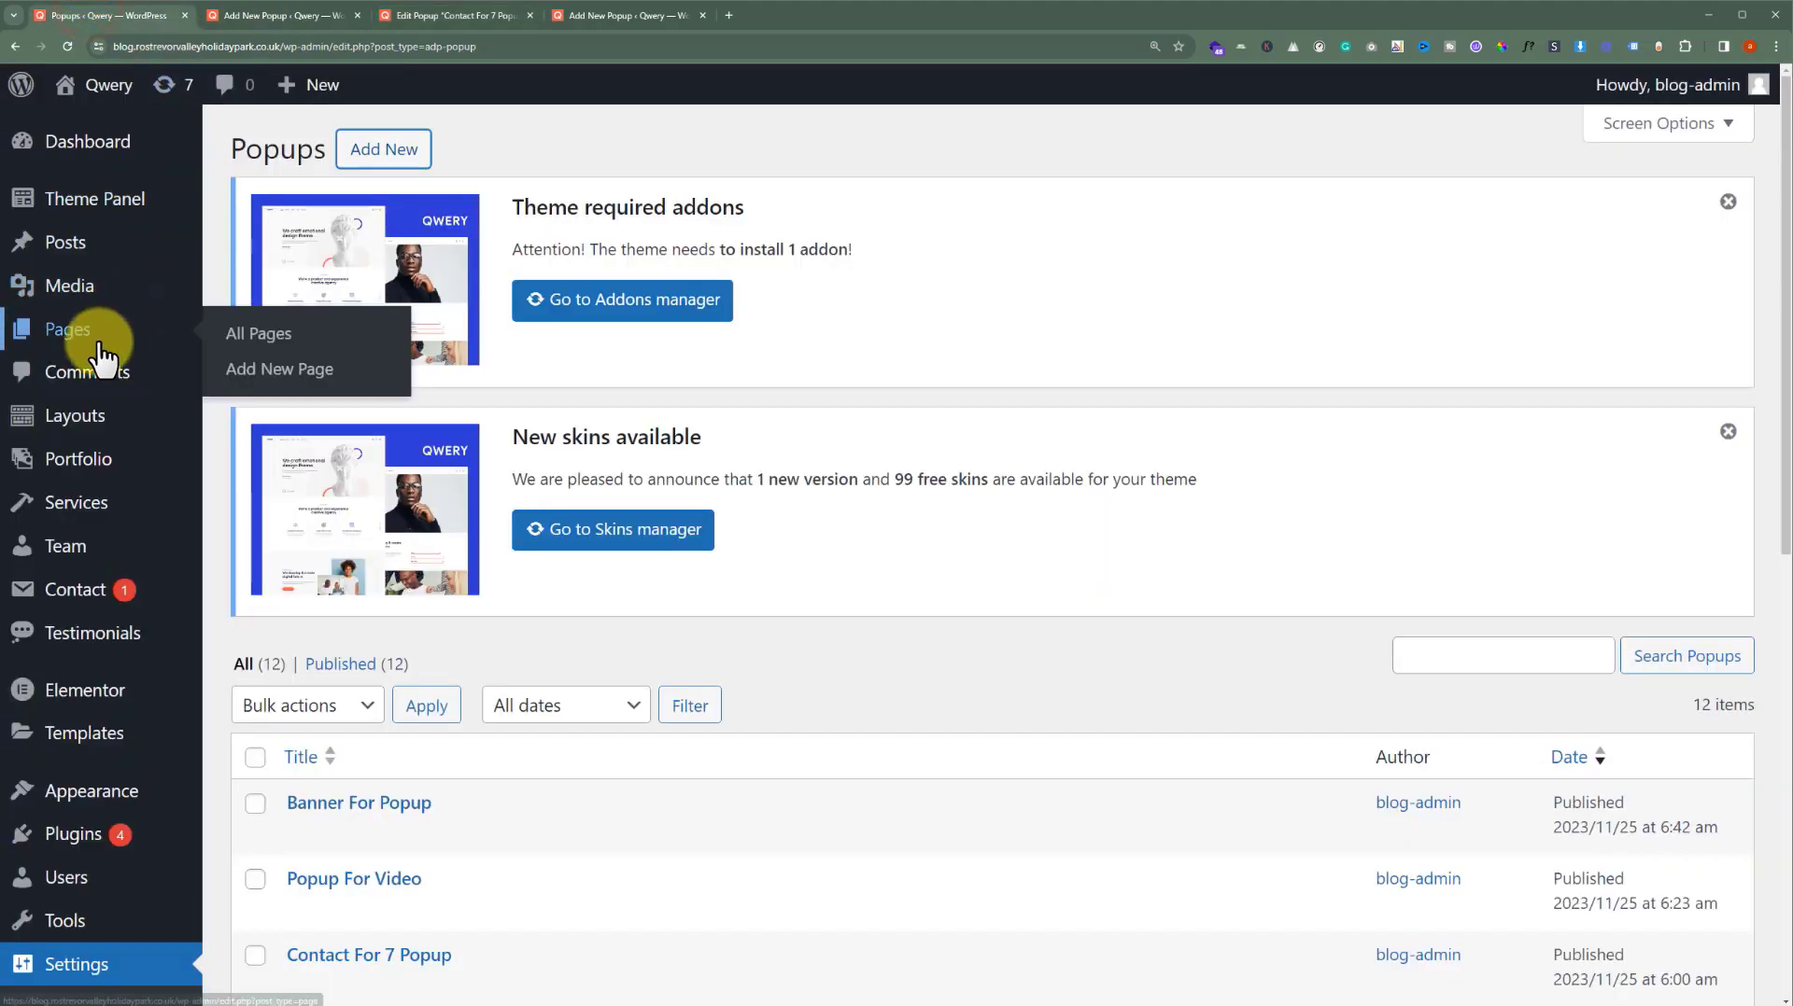
{"action": "left_click", "coordinate": [260, 338]}
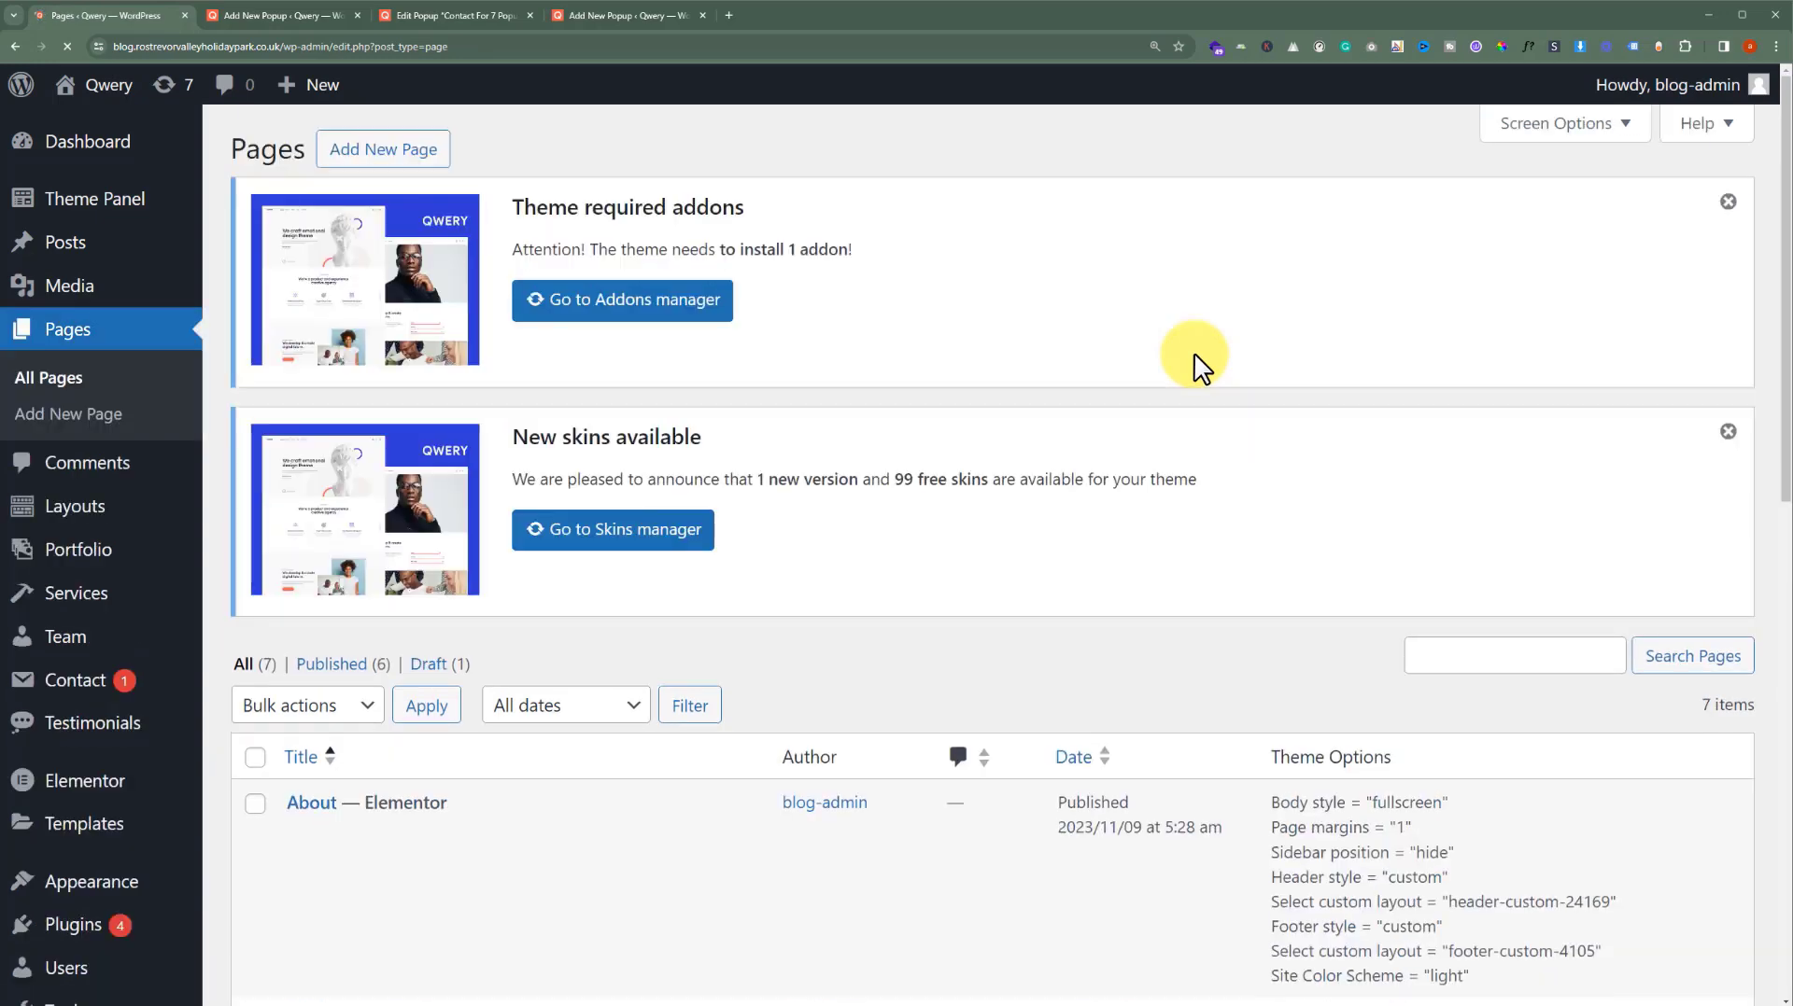
{"action": "scroll", "coordinate": [1201, 367], "scroll_direction": "down", "scroll_amount": 8}
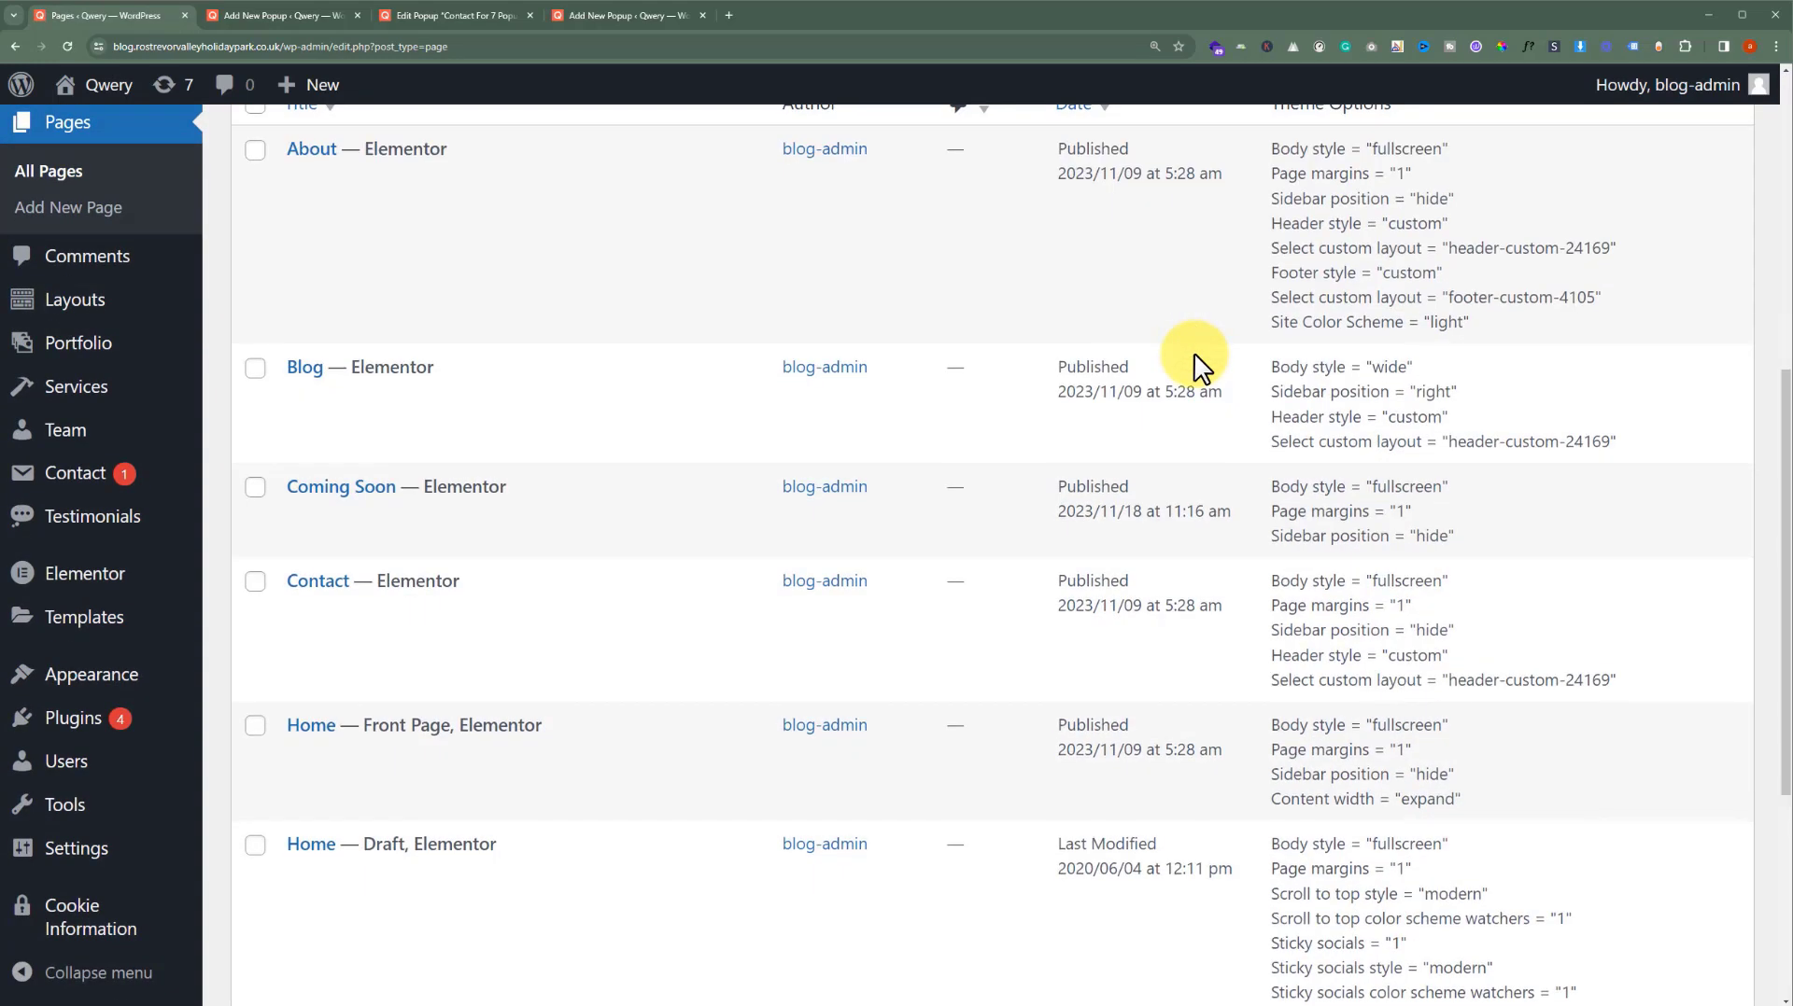
{"action": "middle_click", "coordinate": [589, 381]}
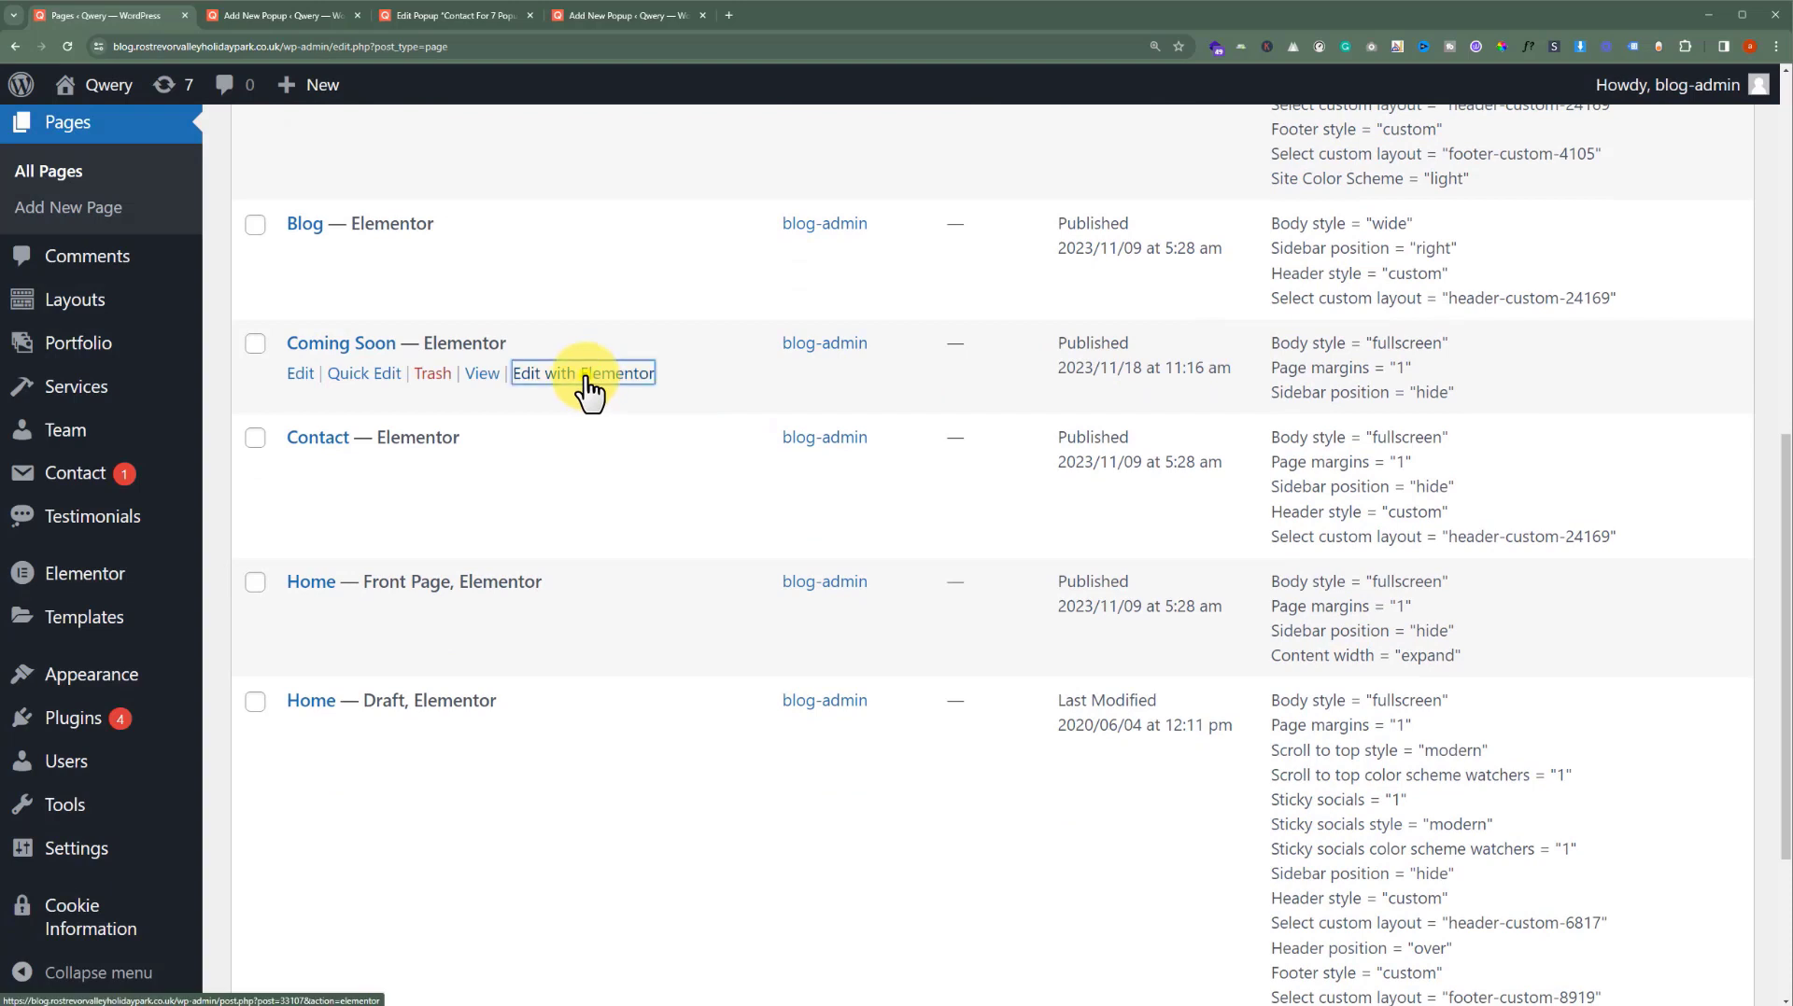
{"action": "left_click", "coordinate": [282, 16]}
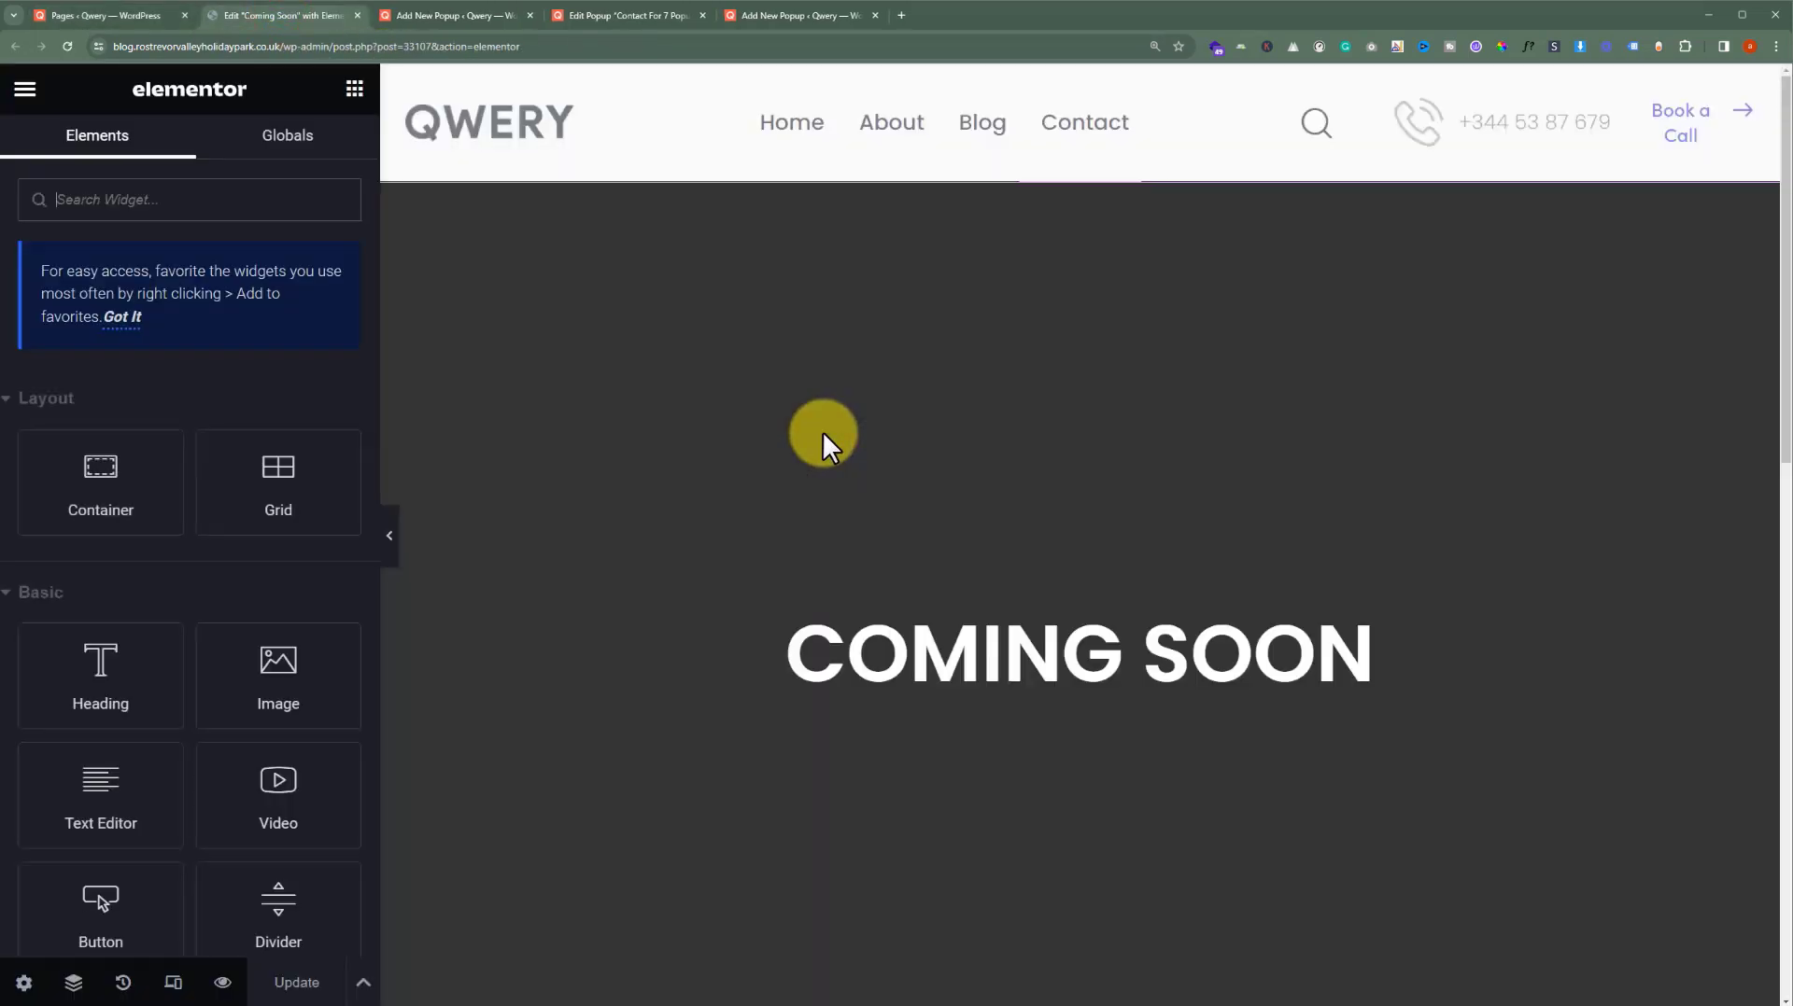
Search the widgets for "butt", place a Button widget below the COMING SOON heading, and set its alignment to Center
{"action": "left_click", "coordinate": [248, 203]}
{"action": "type", "text": "but"}
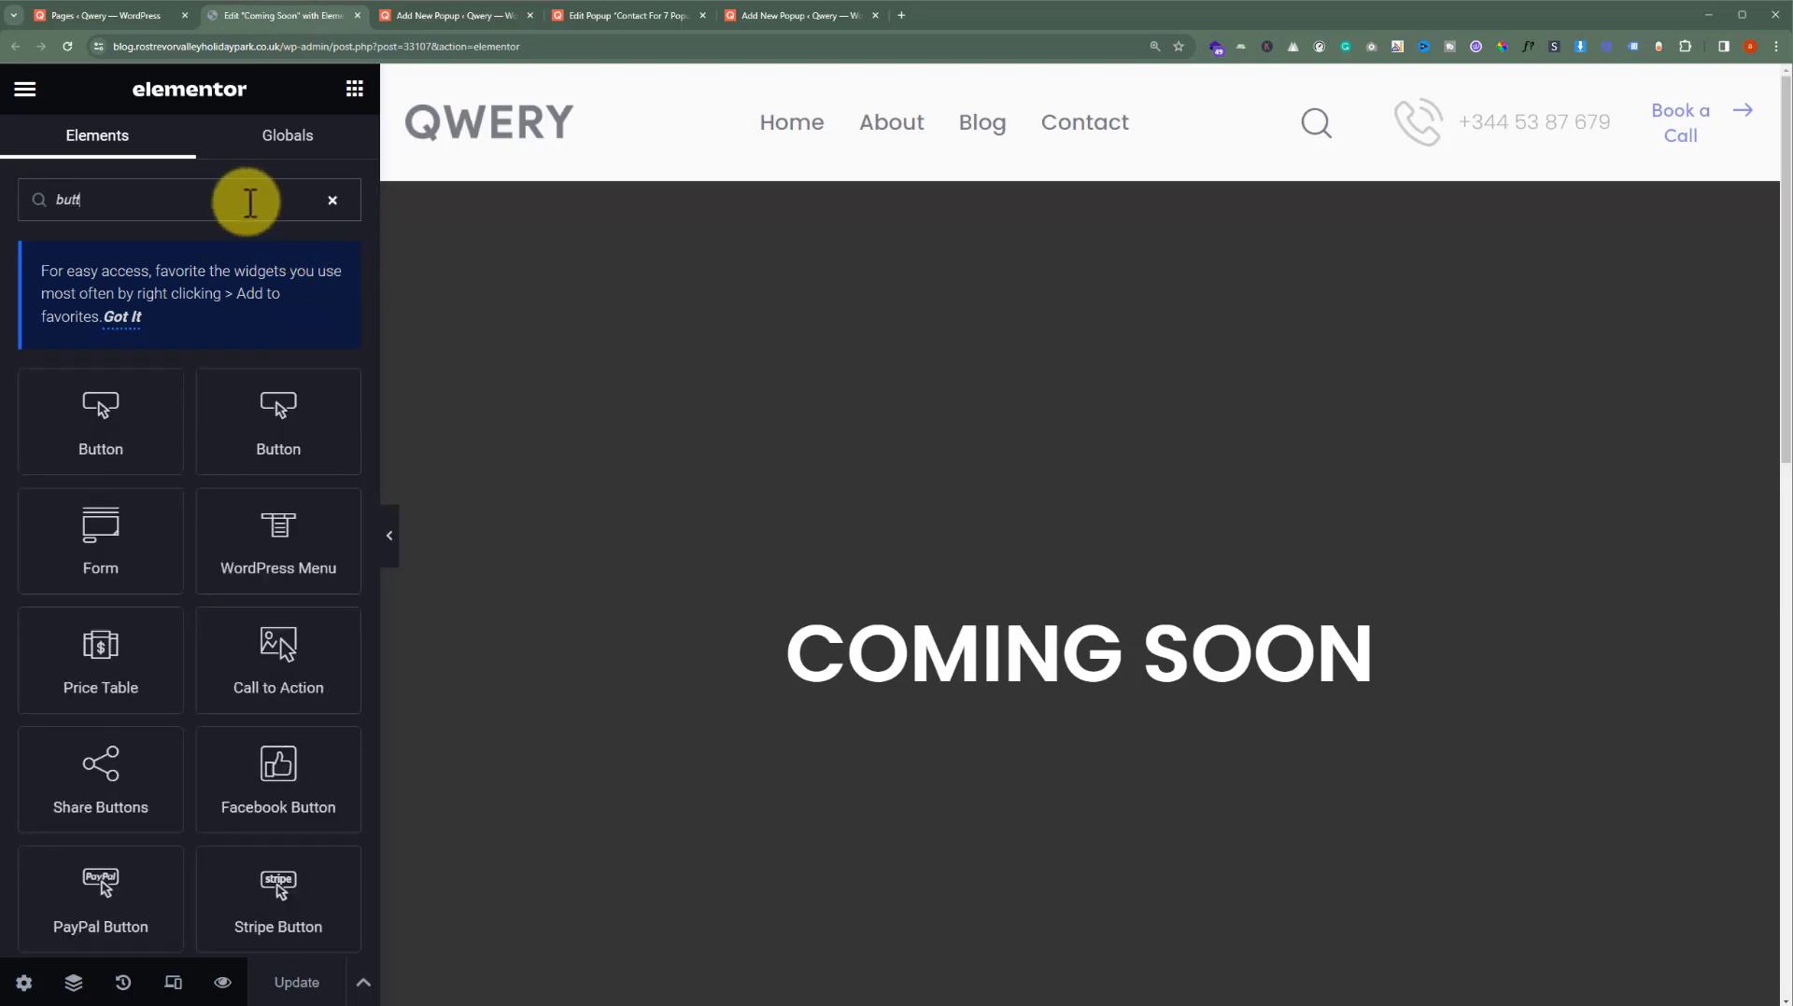
{"action": "type", "text": "t"}
{"action": "left_click_drag", "start_coordinate": [277, 412], "coordinate": [1014, 706]}
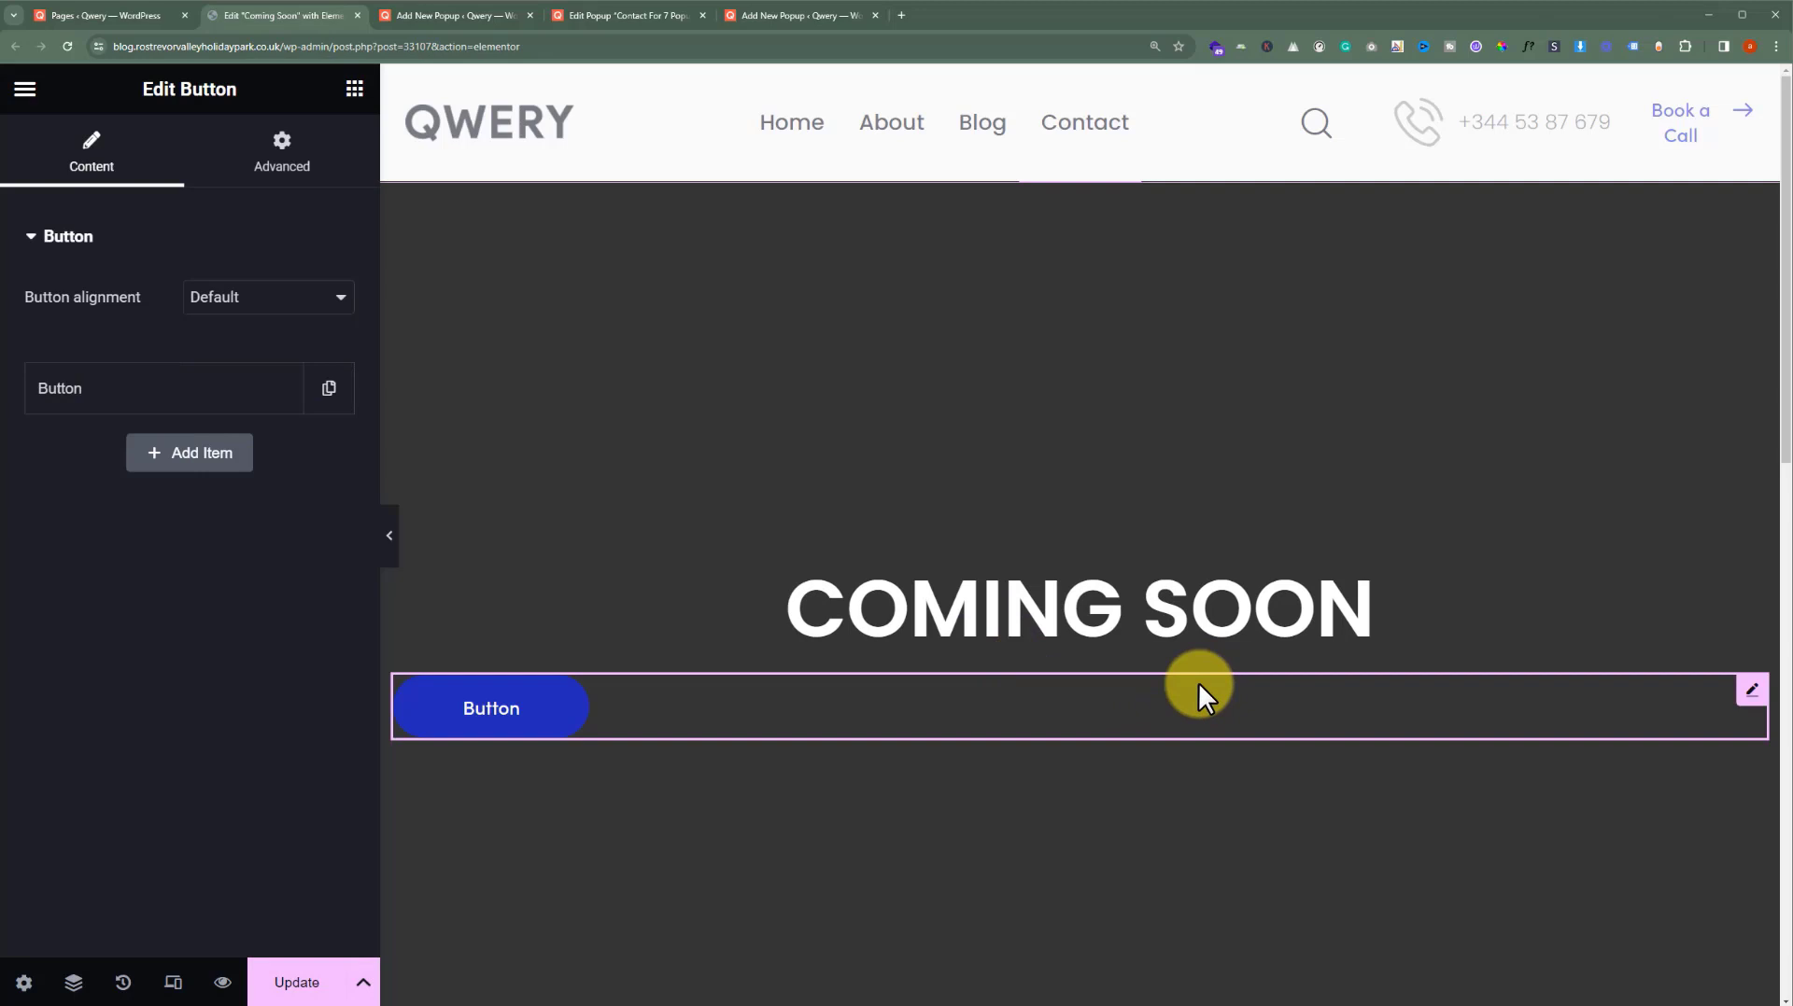
{"action": "left_click", "coordinate": [218, 297]}
{"action": "left_click", "coordinate": [237, 367]}
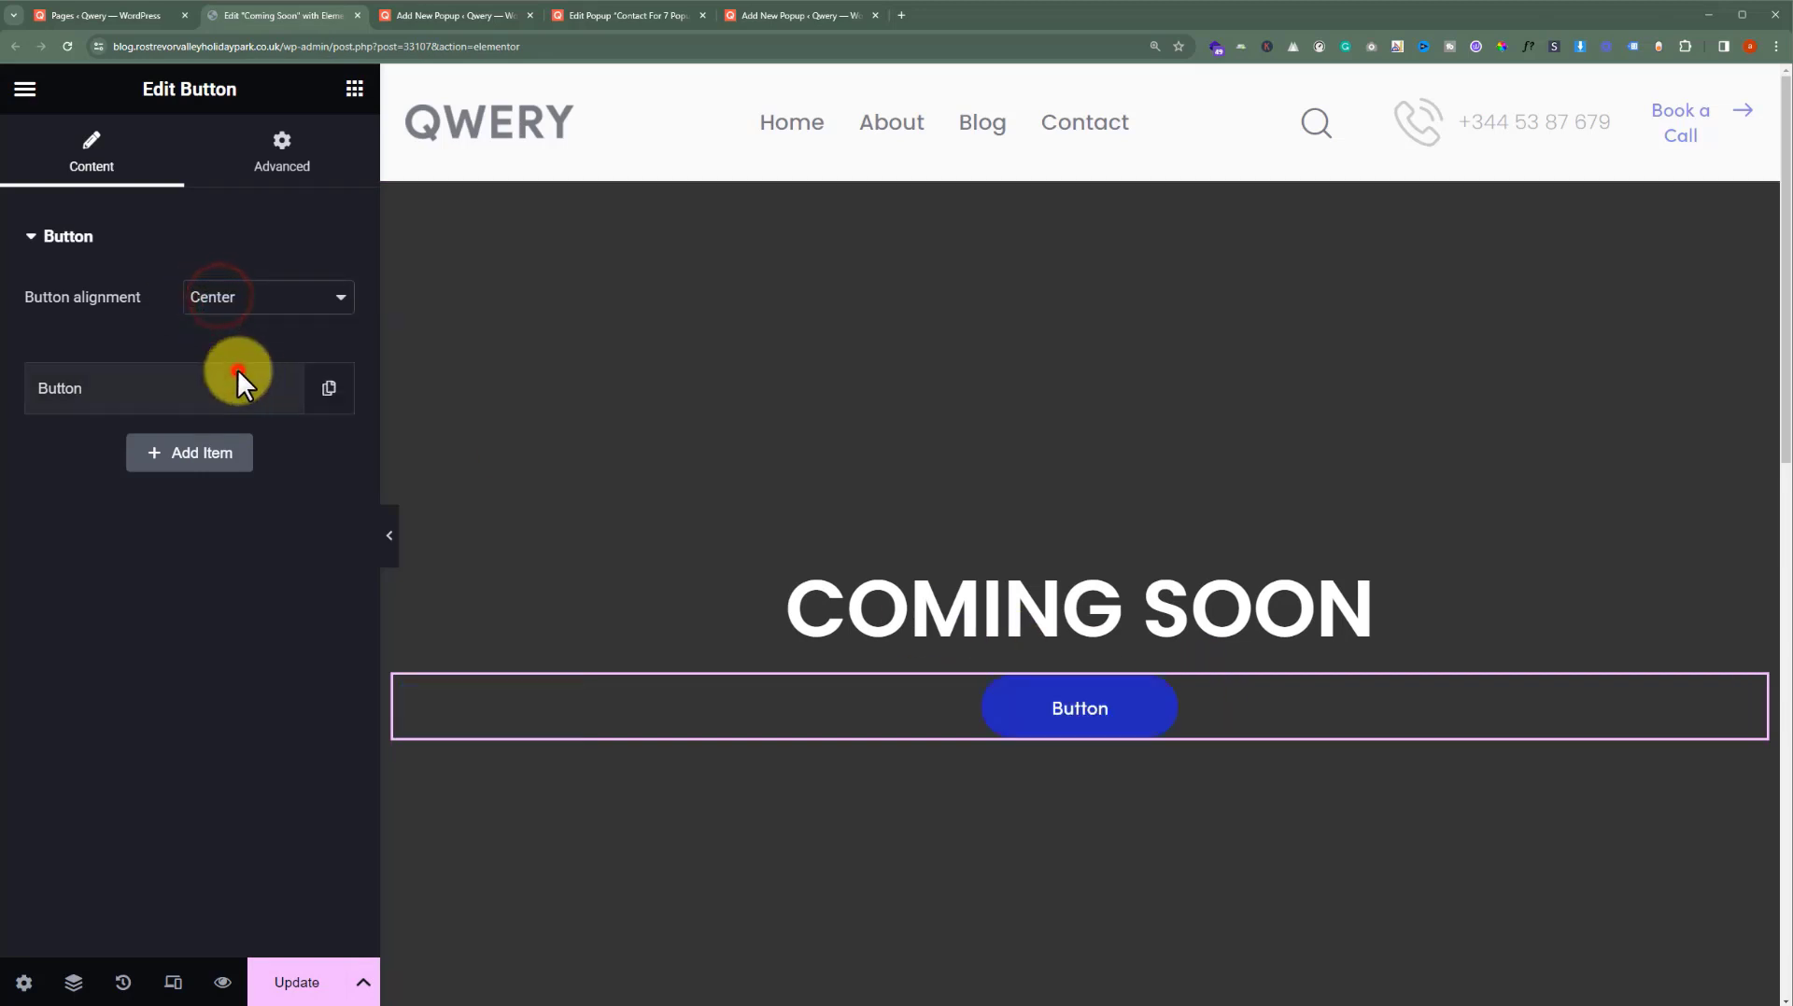
Set the button item's CSS ID to "manual-launch-3" without the hash sign, and update the page
{"action": "left_click", "coordinate": [84, 390]}
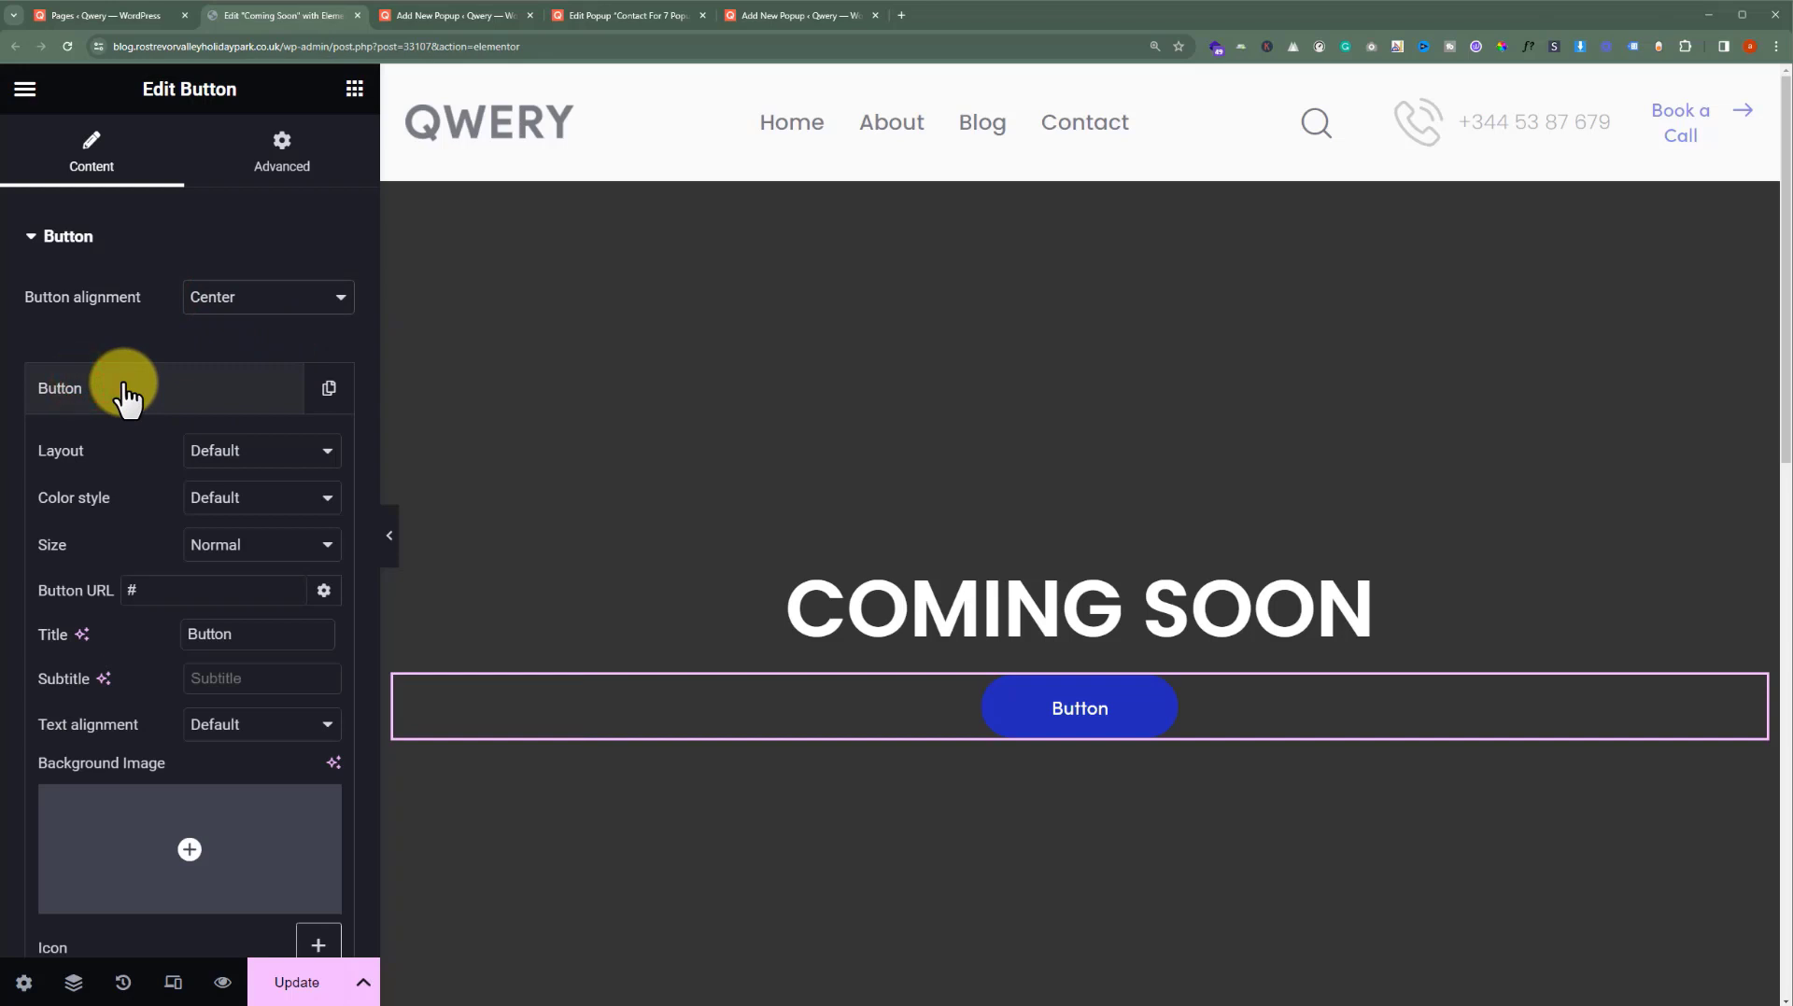
{"action": "scroll", "coordinate": [126, 396], "scroll_direction": "down", "scroll_amount": 6}
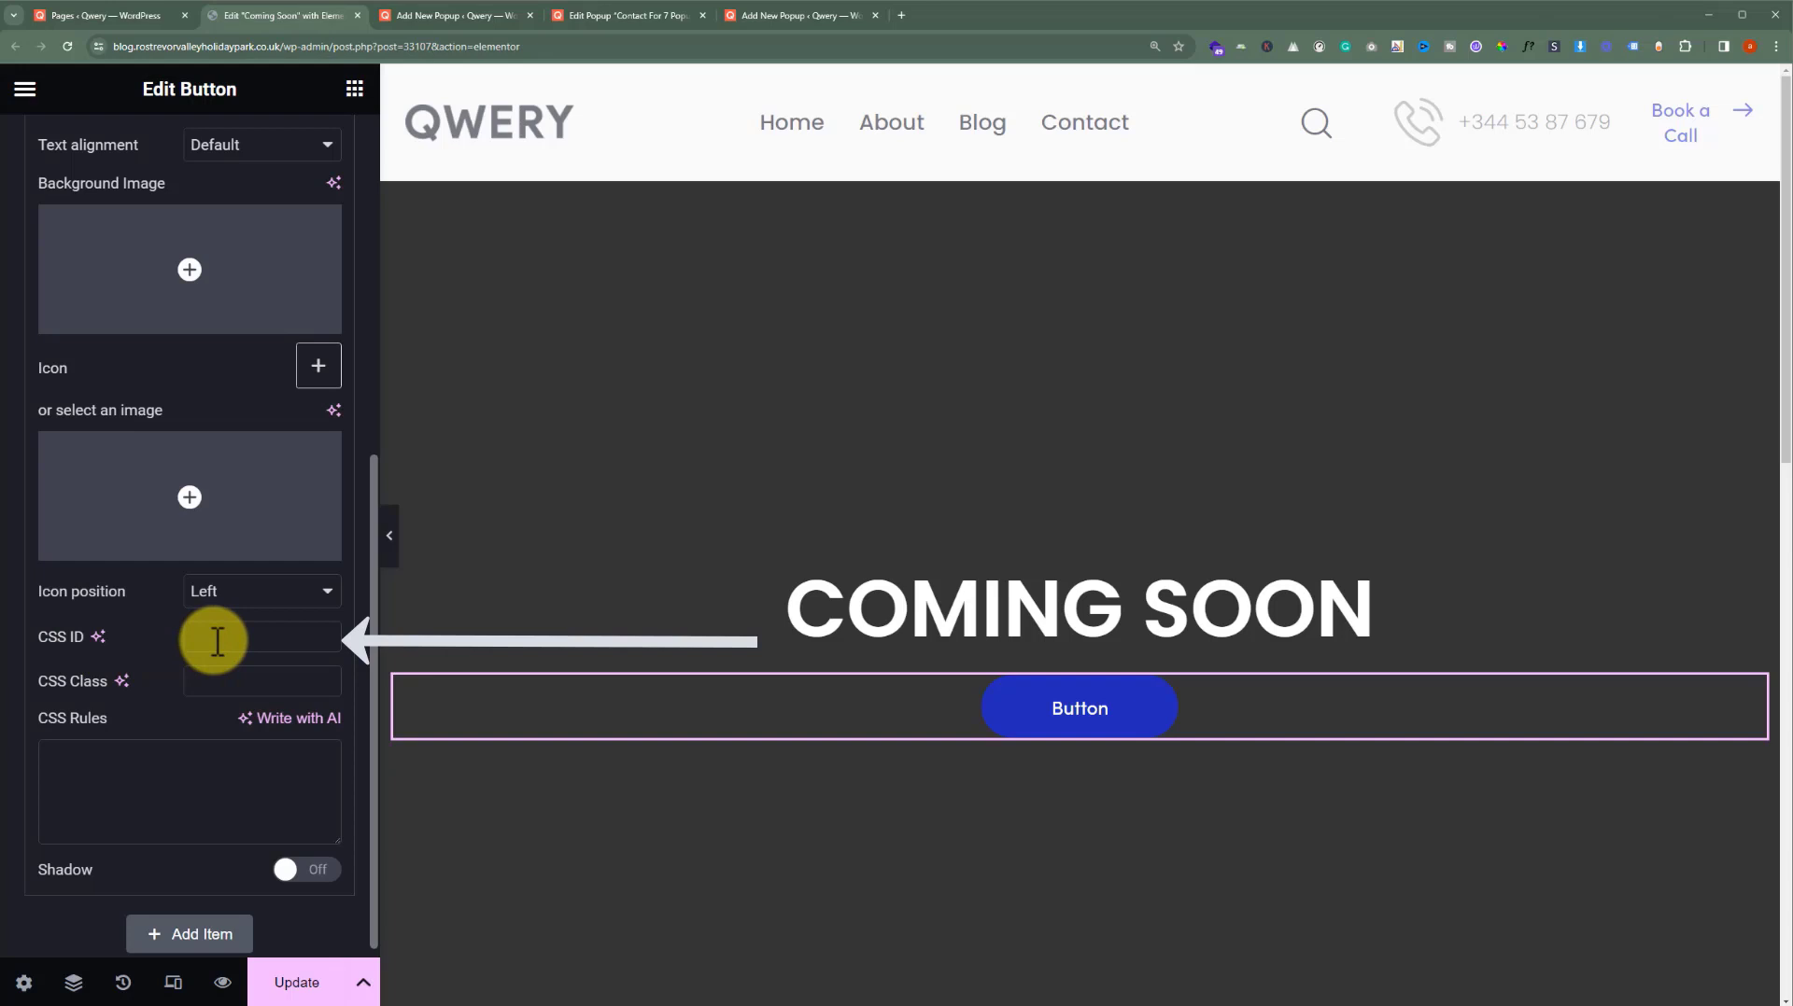
{"action": "type", "text": "#manual-launch-3"}
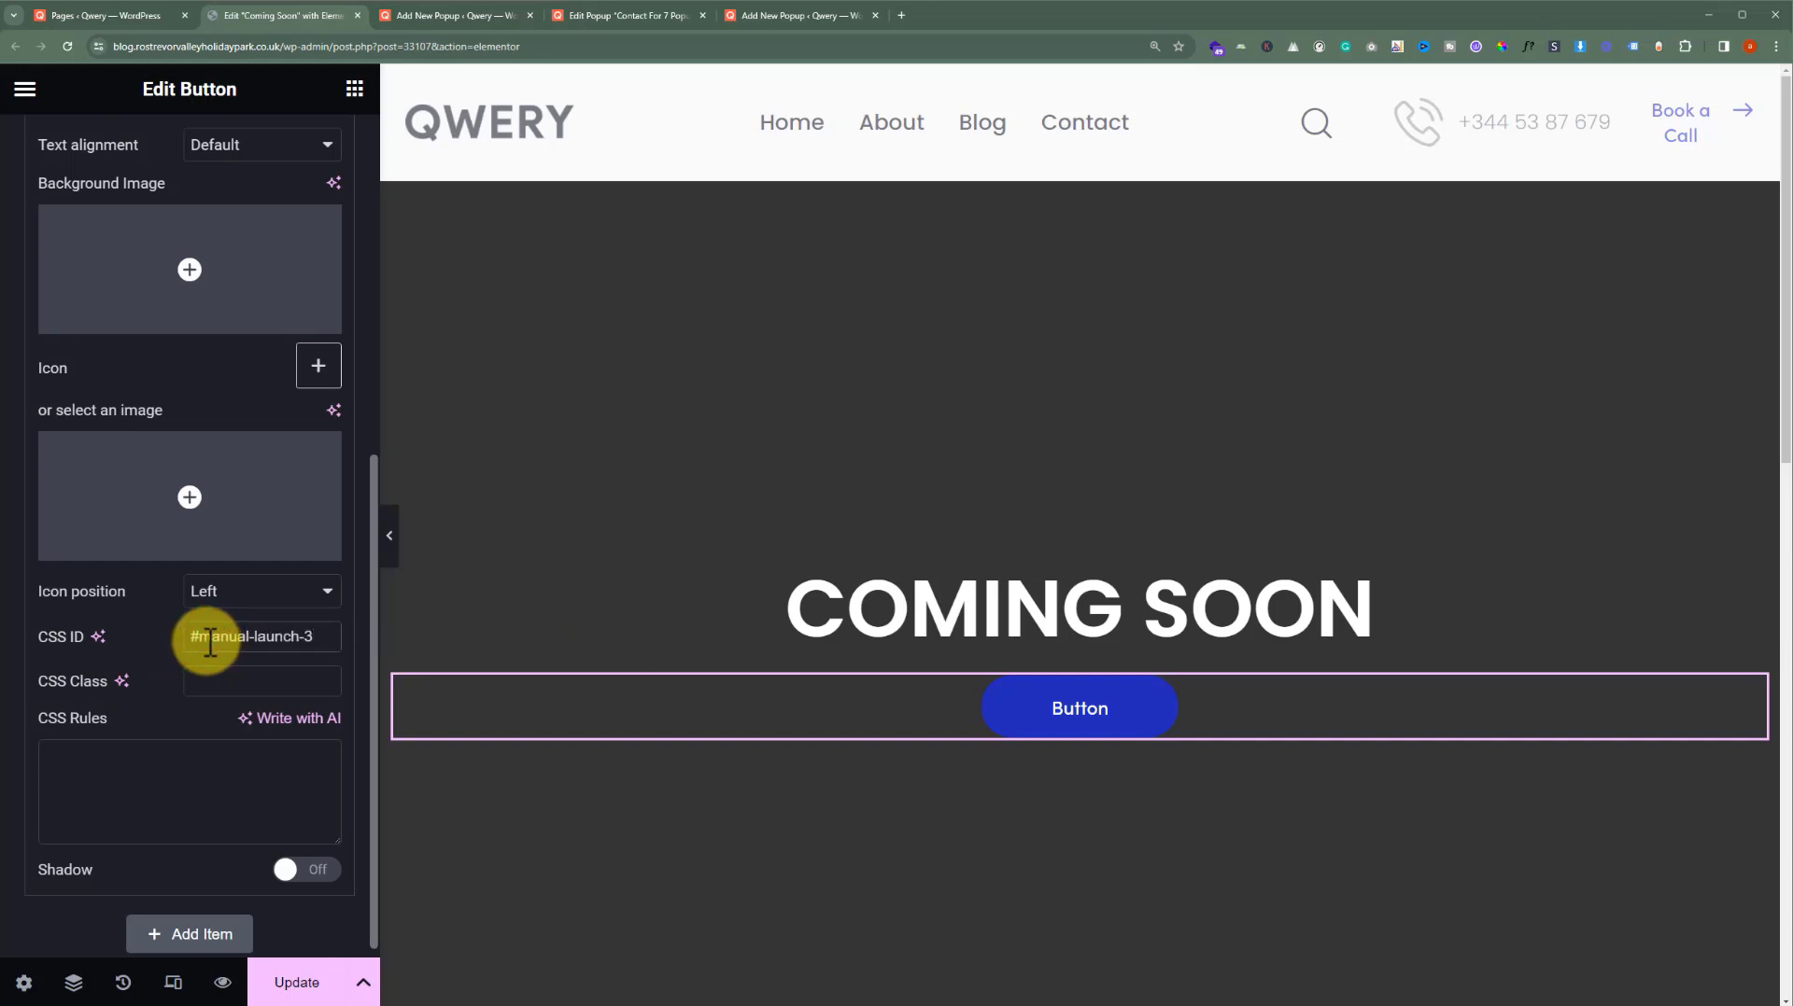
{"action": "left_click", "coordinate": [200, 640]}
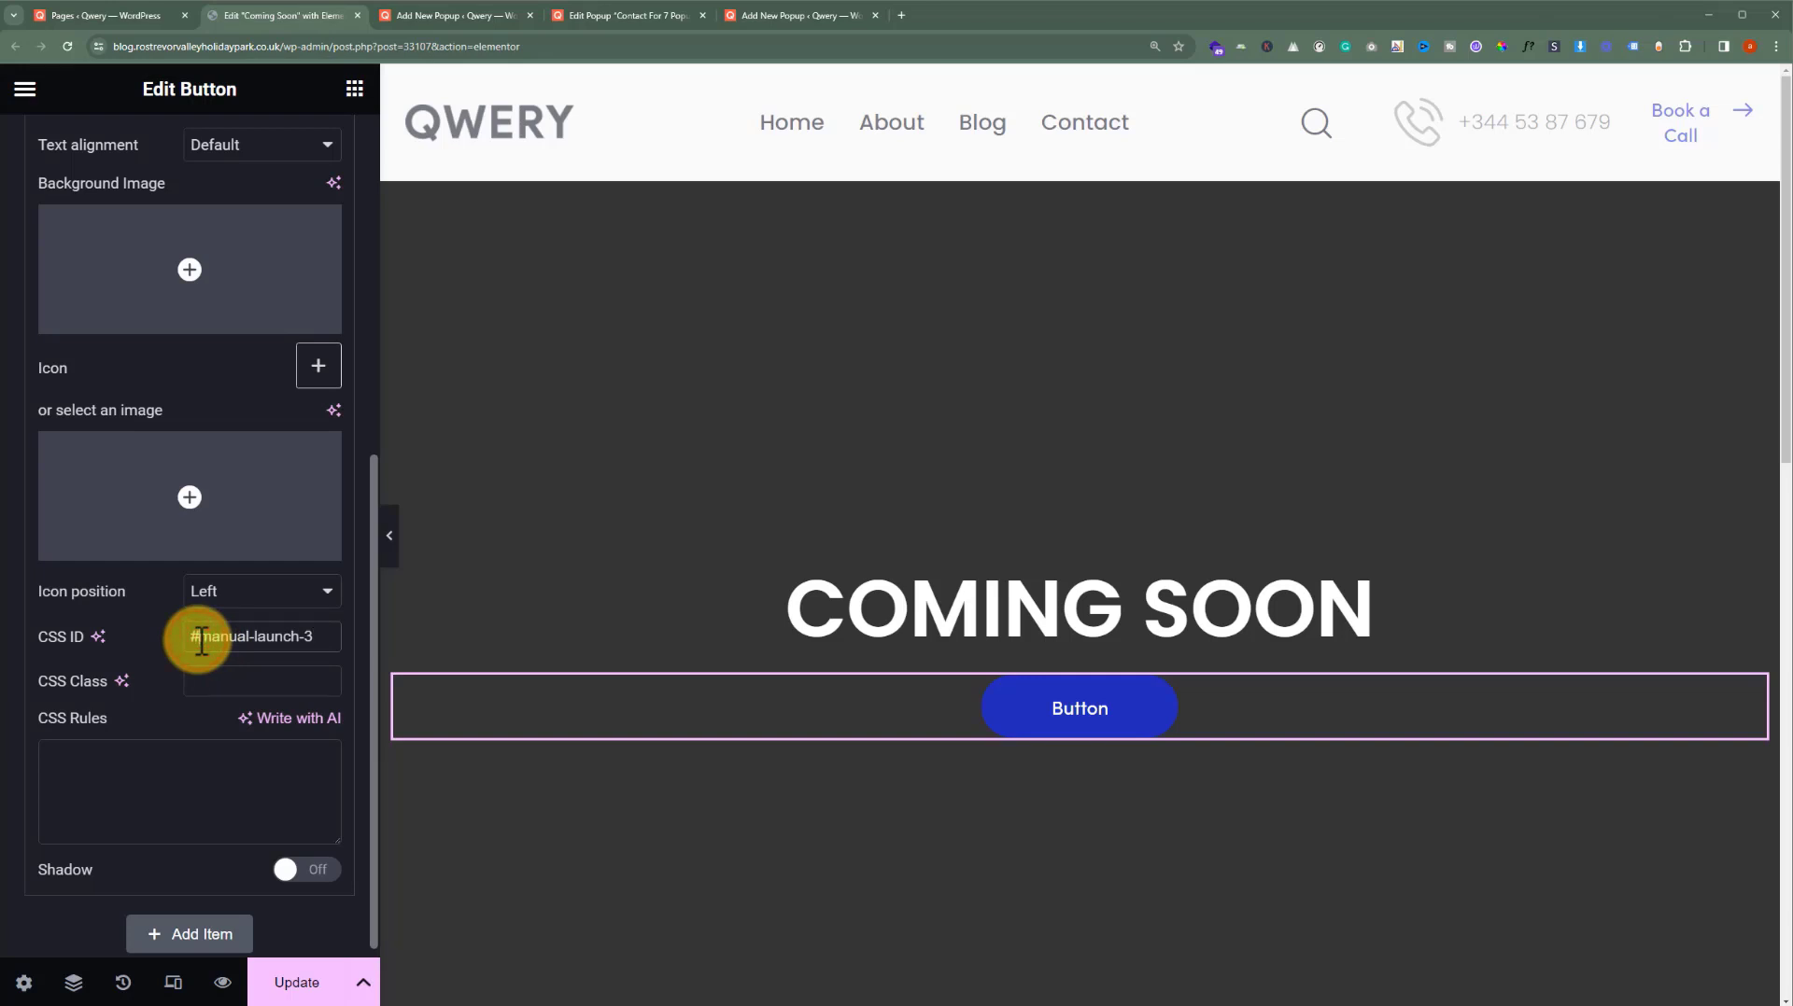
{"action": "key", "text": "BackSpace"}
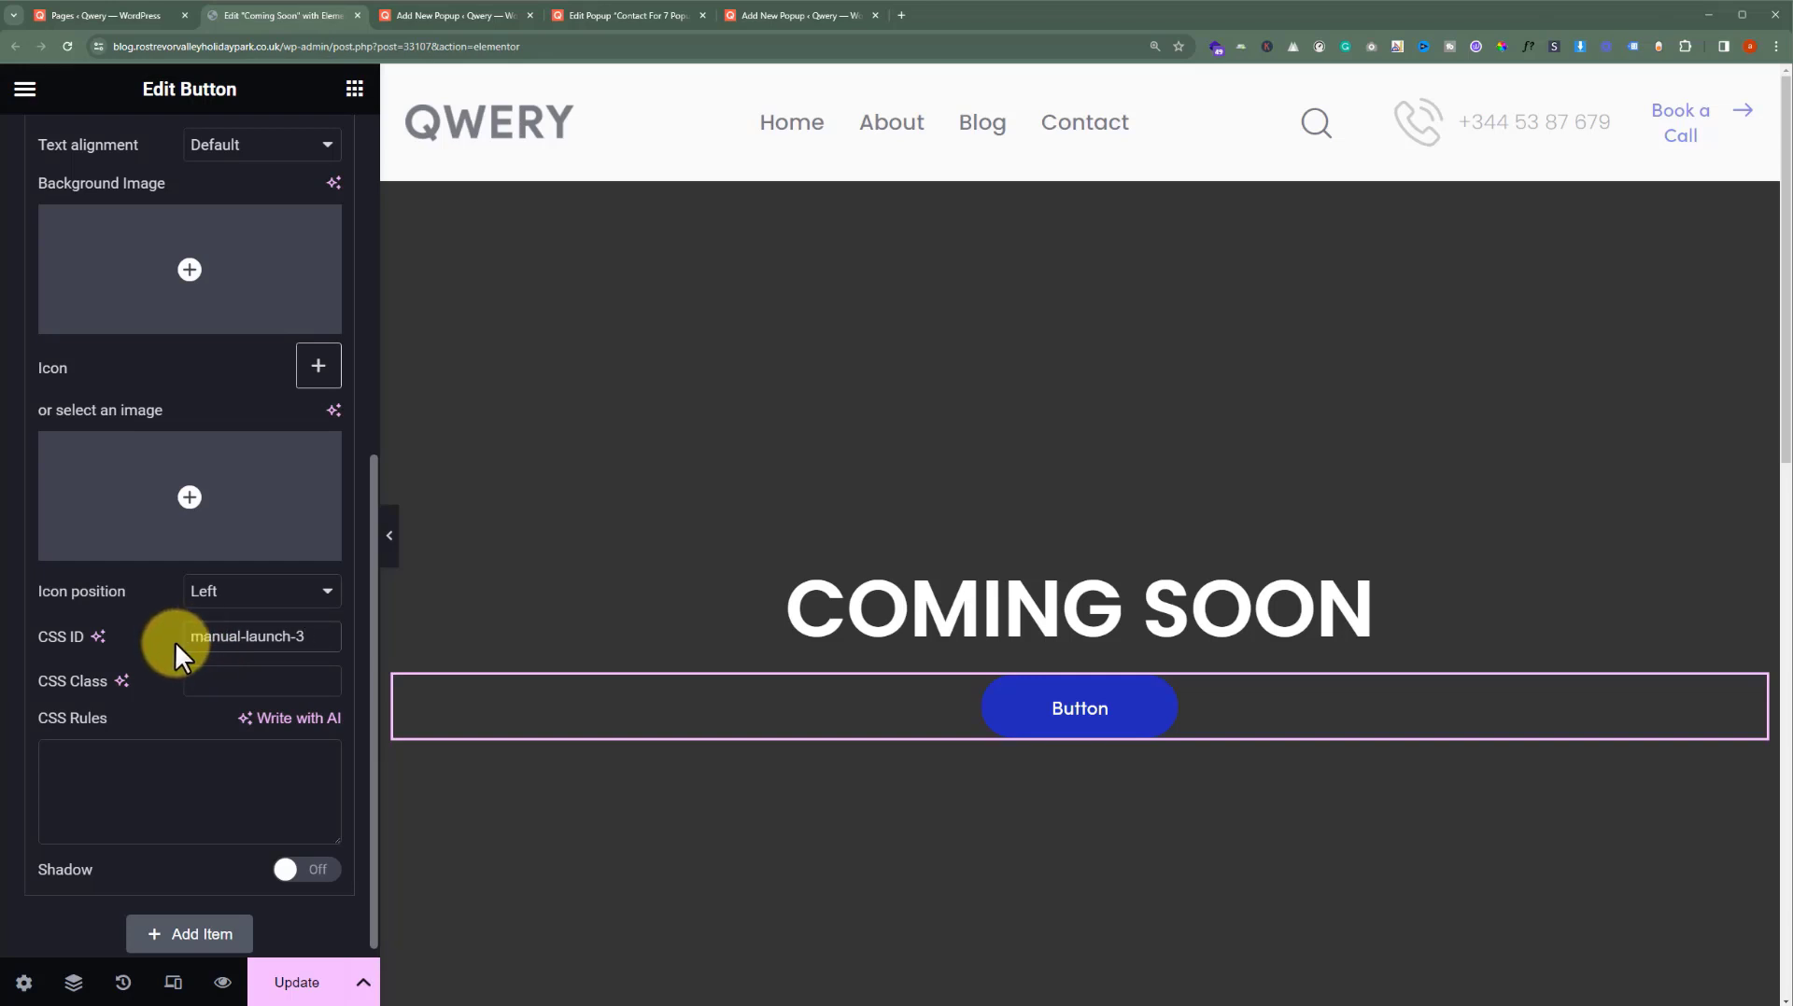
{"action": "left_click", "coordinate": [294, 980]}
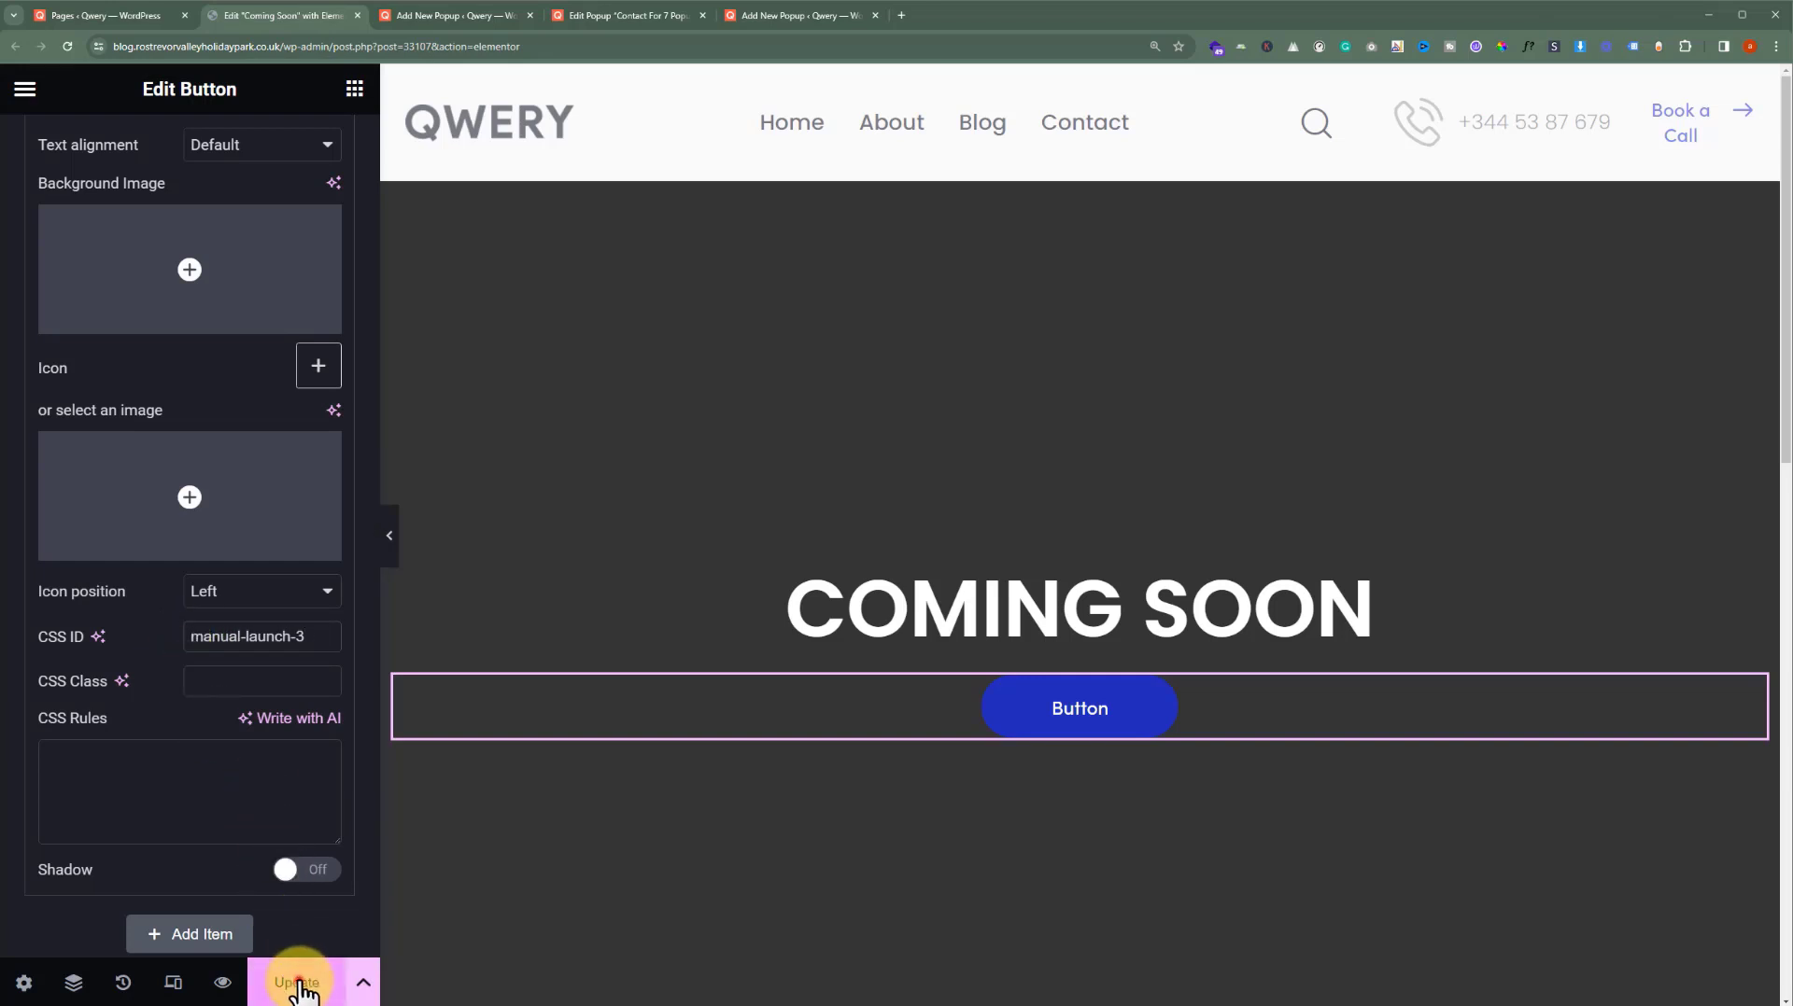
Change the button's title to "Learn More" and update the page
{"action": "scroll", "coordinate": [265, 677], "scroll_direction": "up", "scroll_amount": 5}
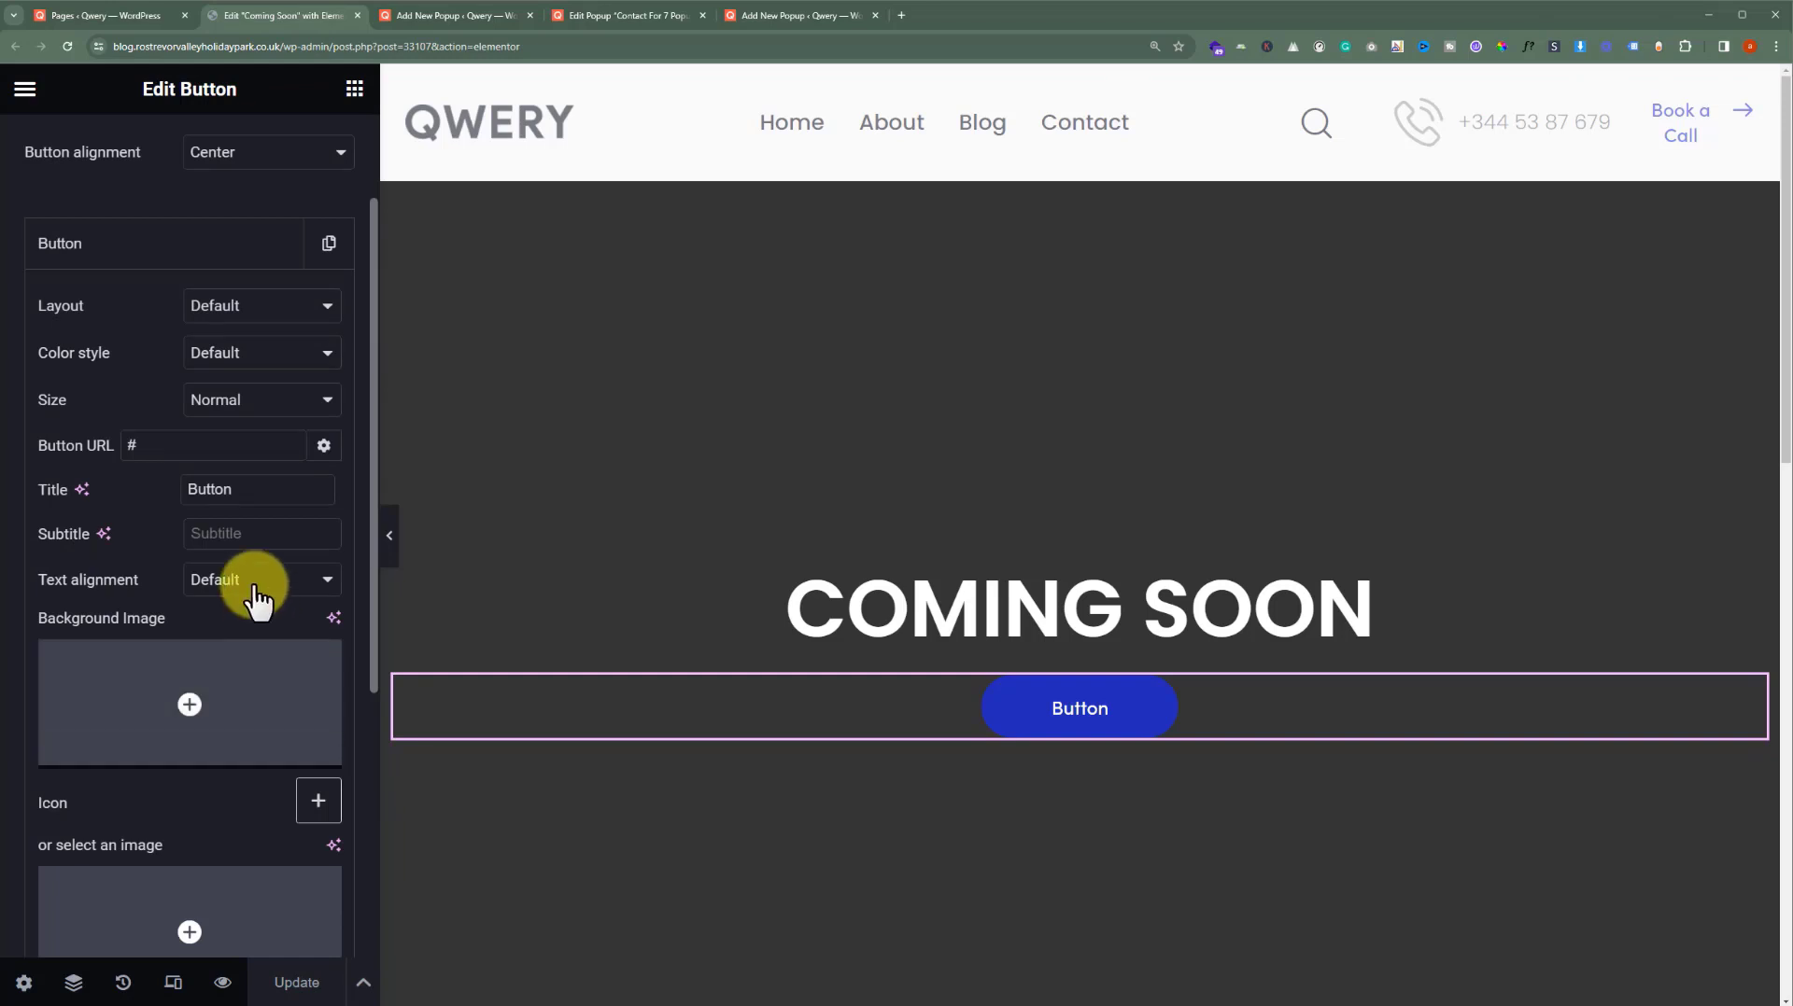
{"action": "double_click", "coordinate": [234, 487]}
{"action": "type", "text": "Learn More"}
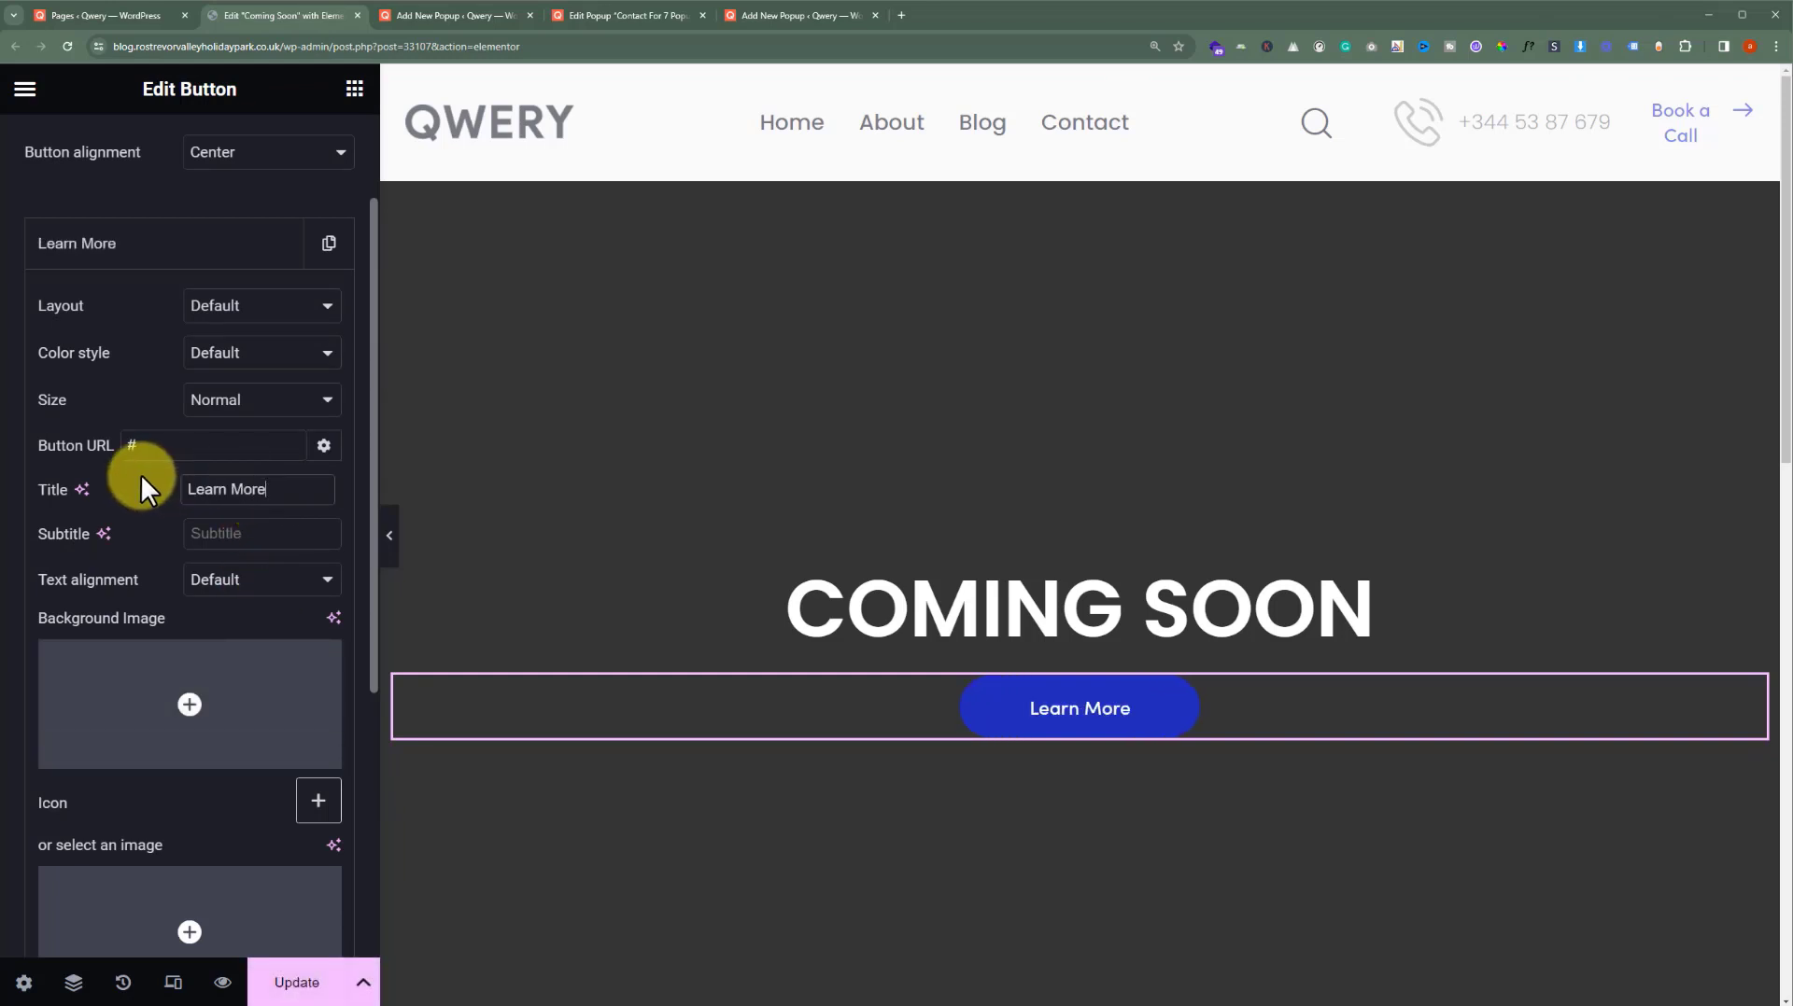
{"action": "left_click", "coordinate": [292, 975]}
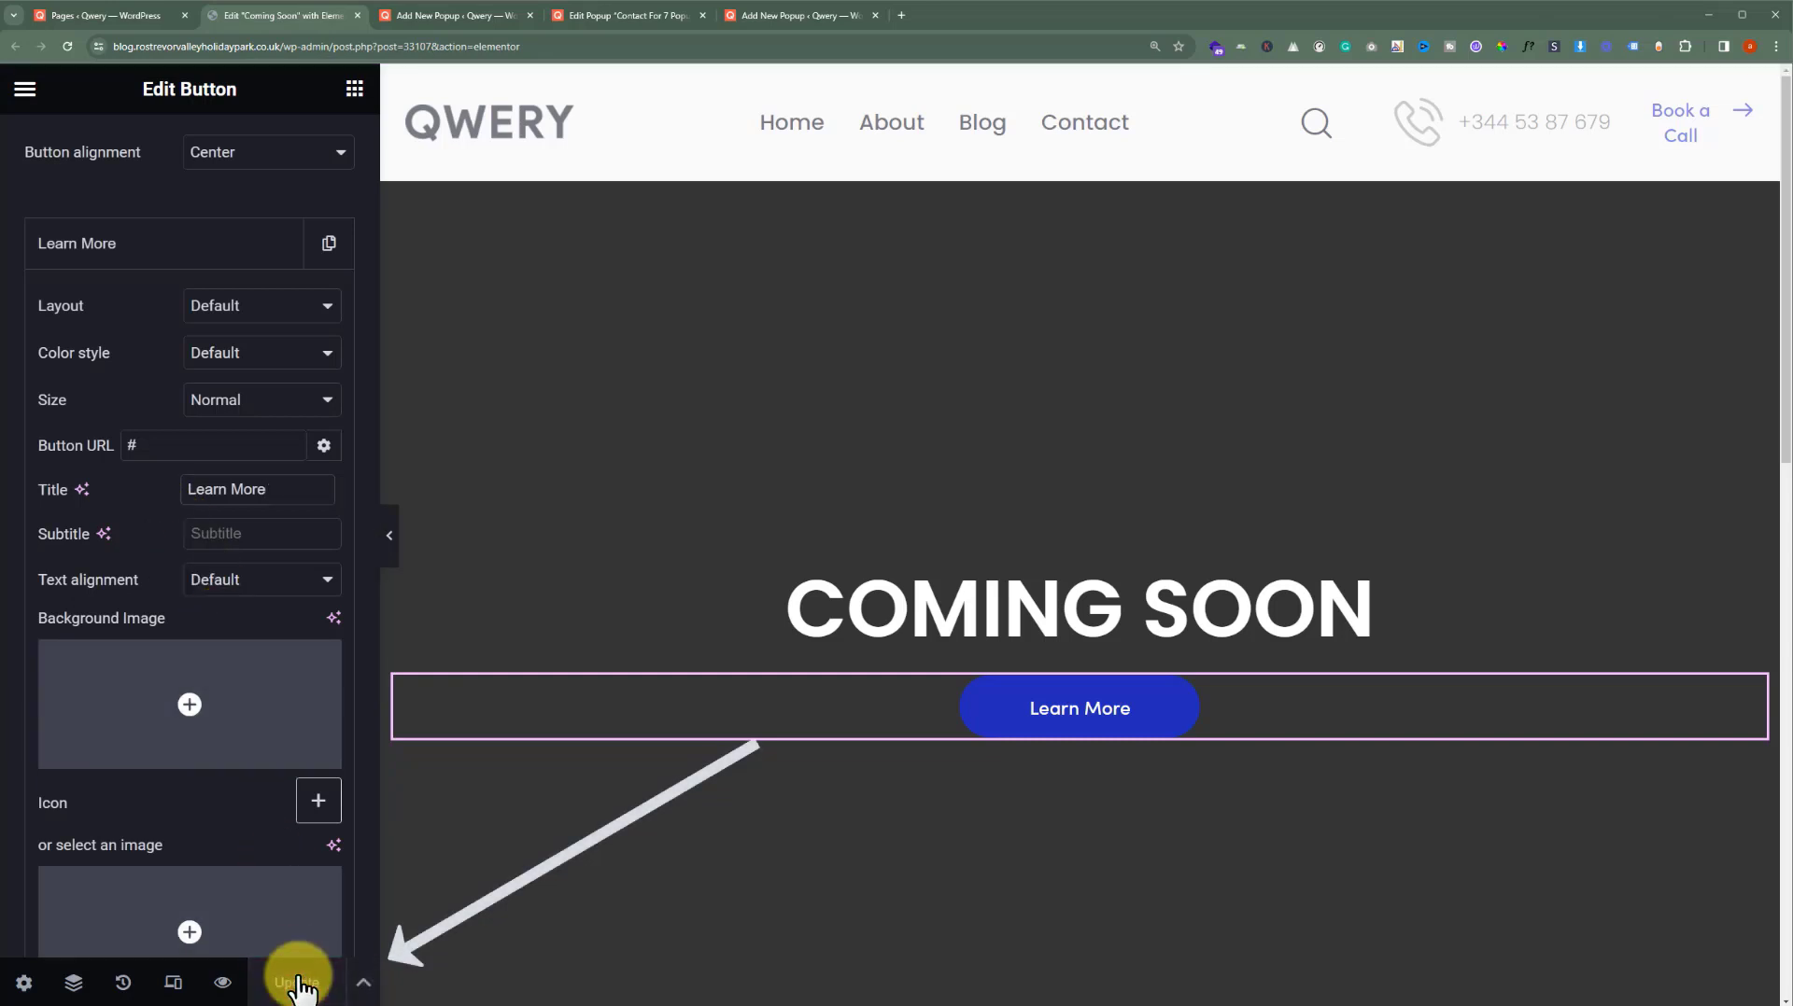
View the live Coming Soon page and test opening and closing the contact form popup with the Learn More button
{"action": "left_click", "coordinate": [25, 89]}
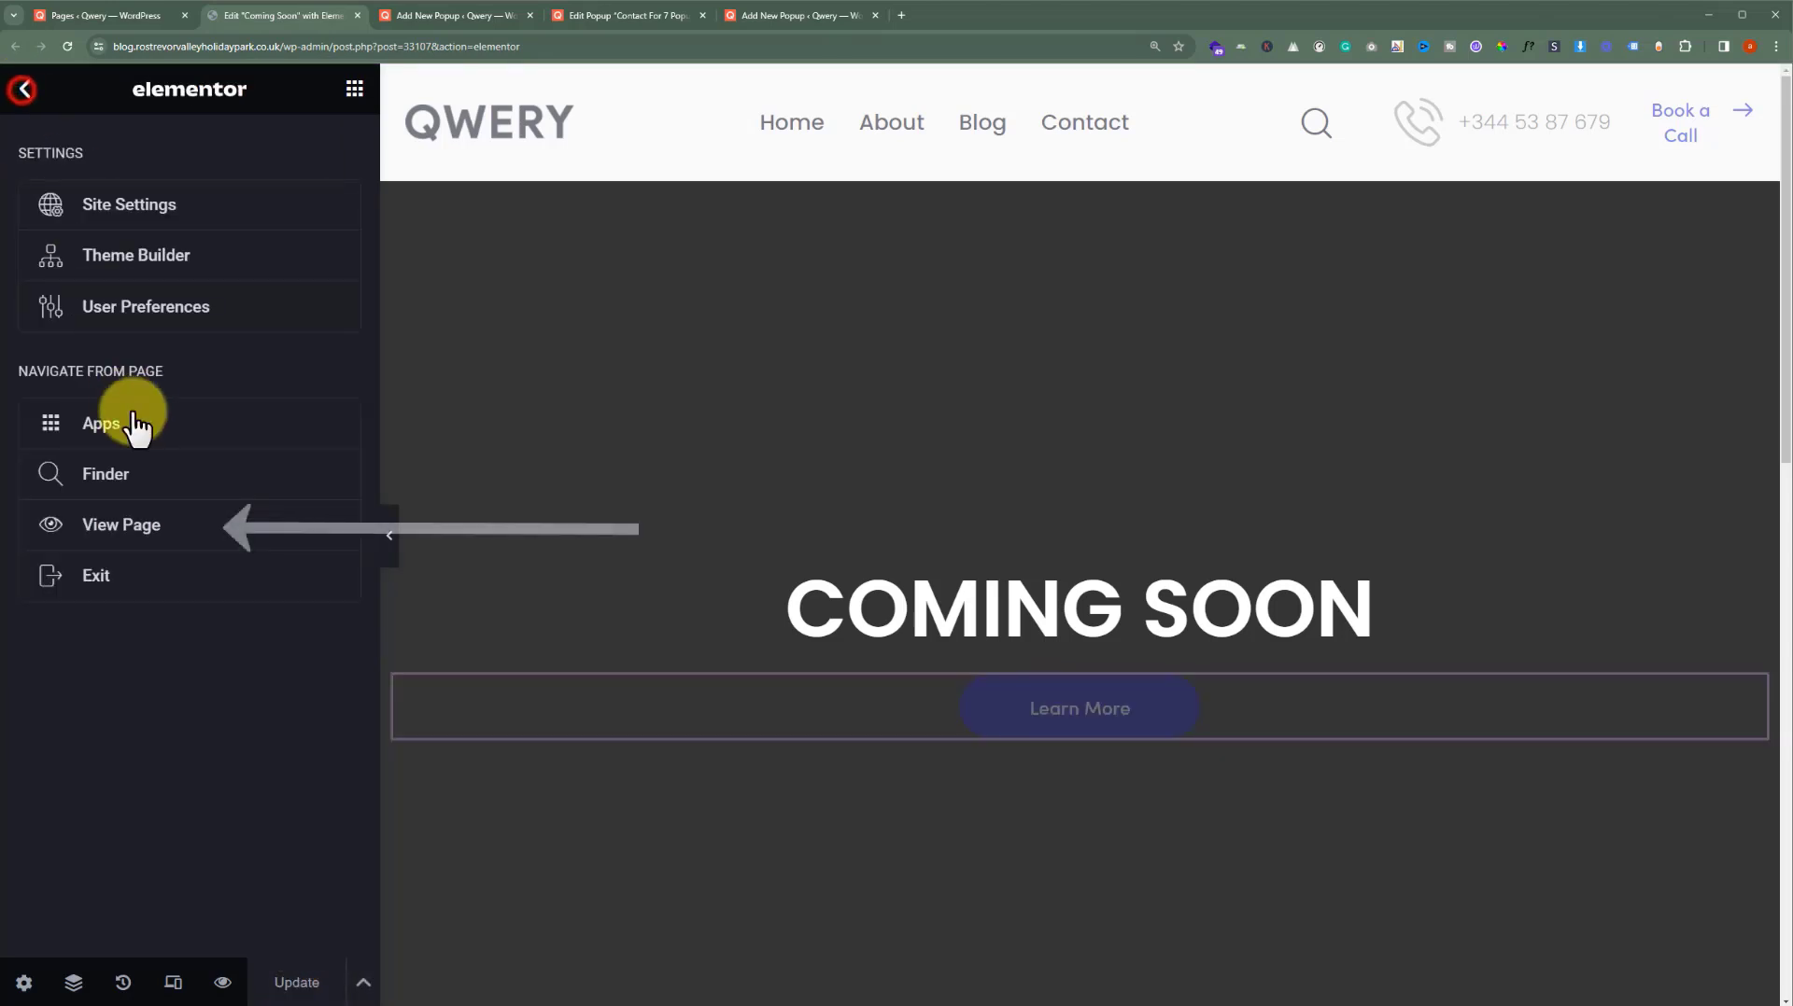
{"action": "left_click", "coordinate": [121, 525]}
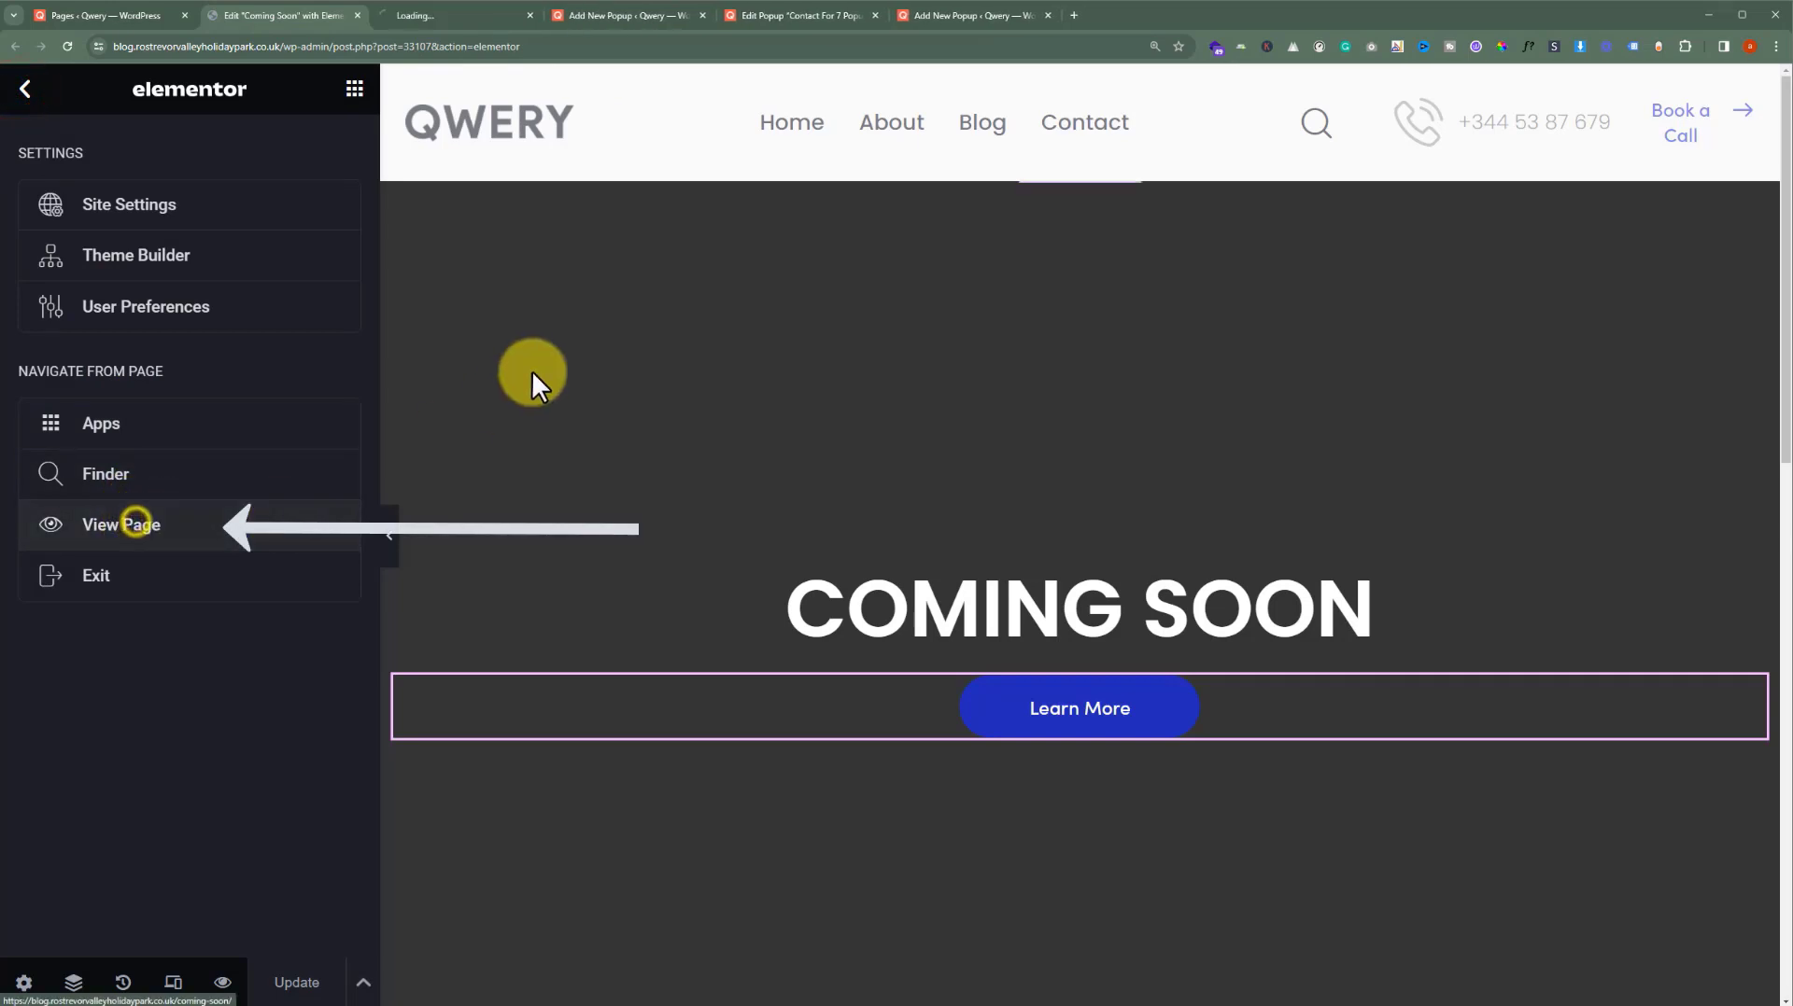
{"action": "left_click", "coordinate": [467, 15]}
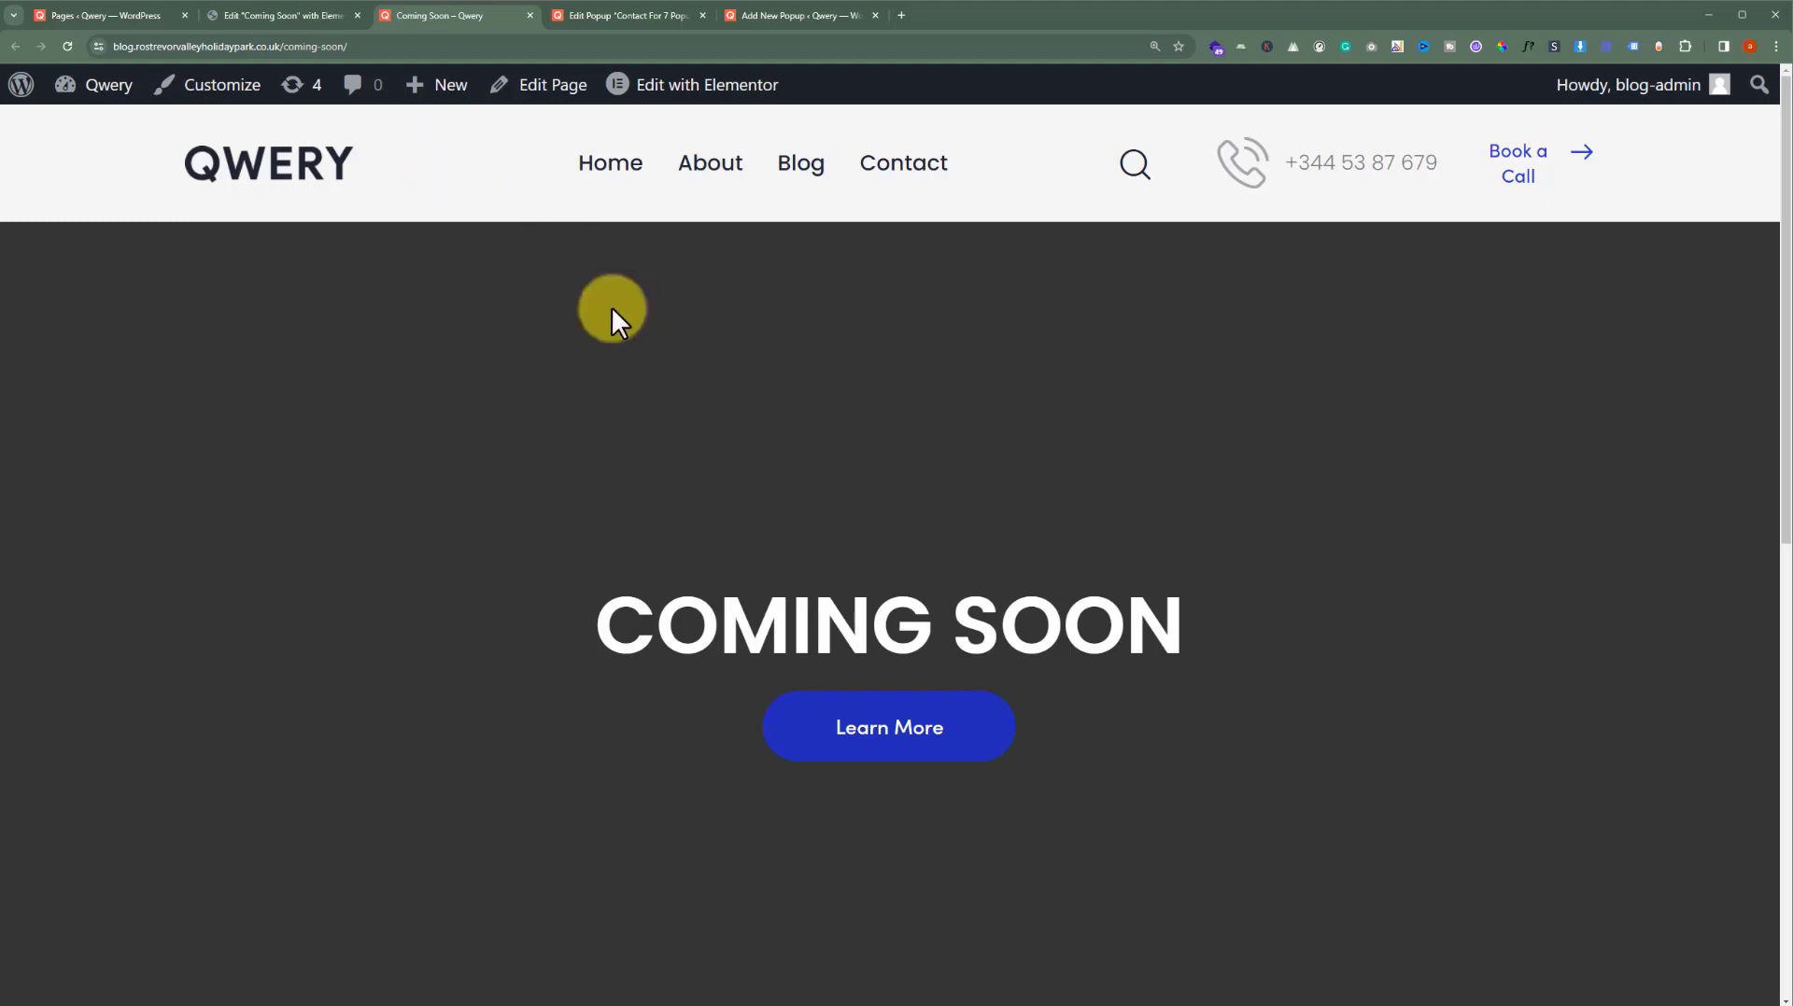
{"action": "left_click", "coordinate": [952, 747]}
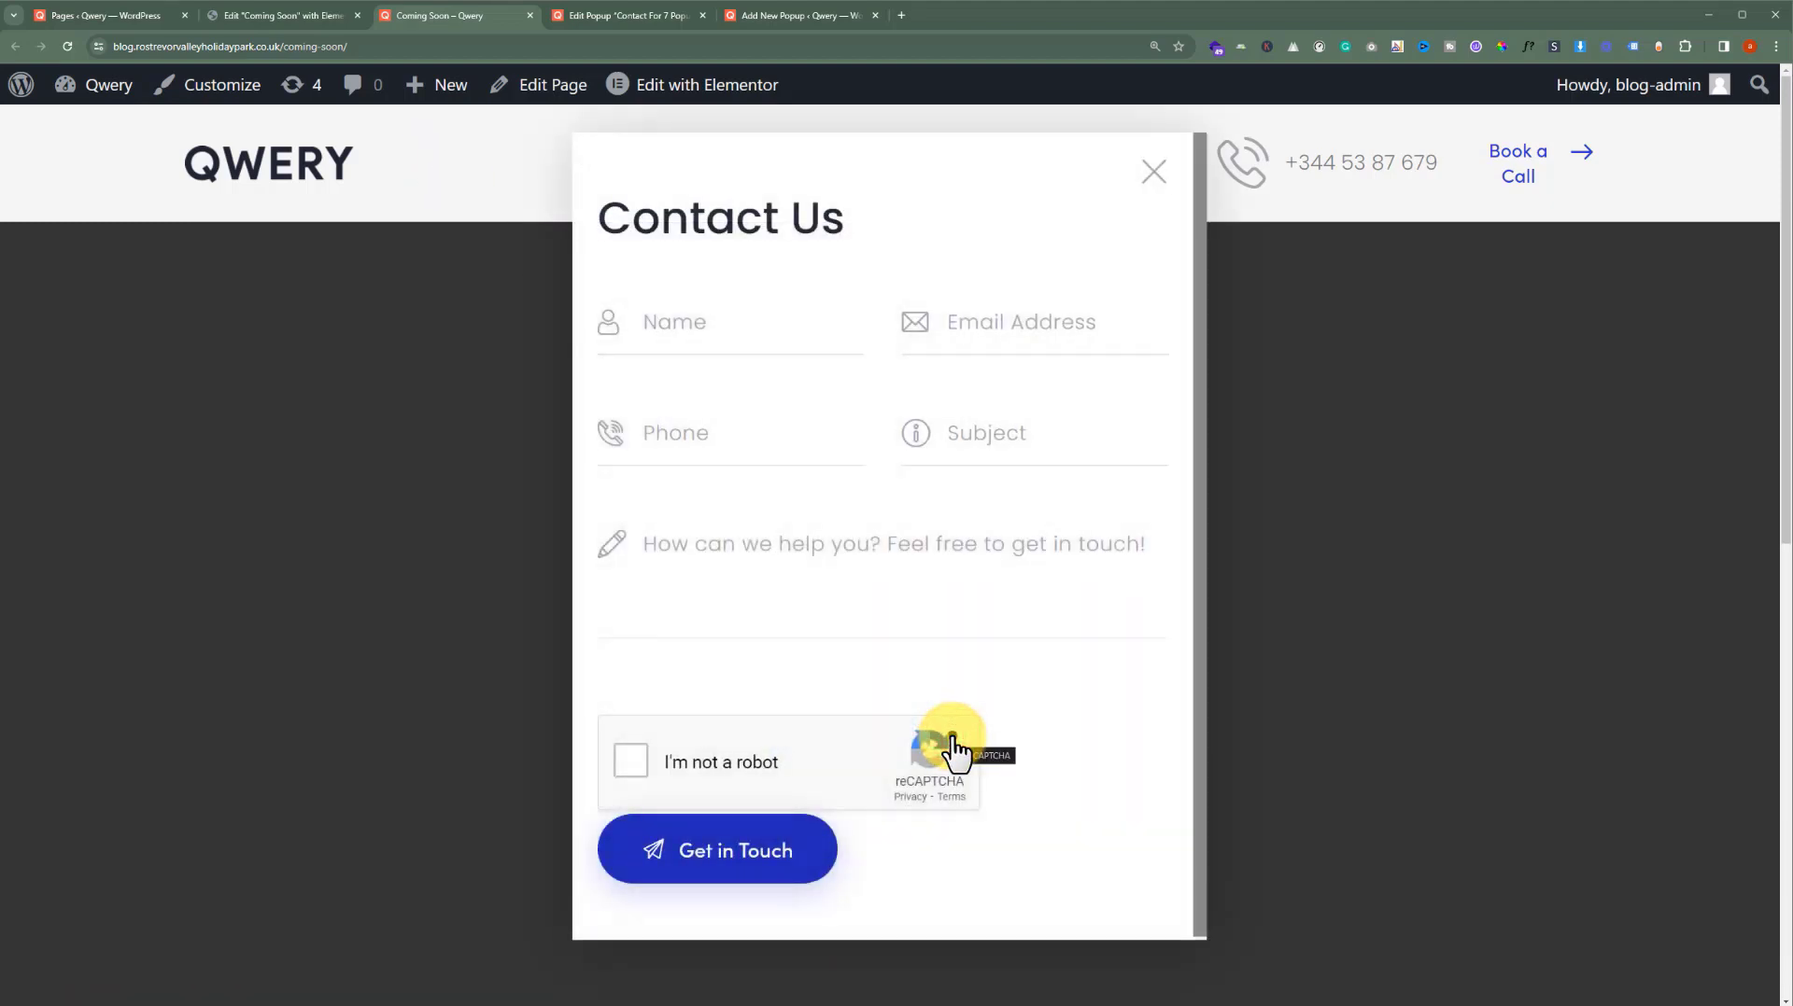
{"action": "left_click", "coordinate": [1151, 179]}
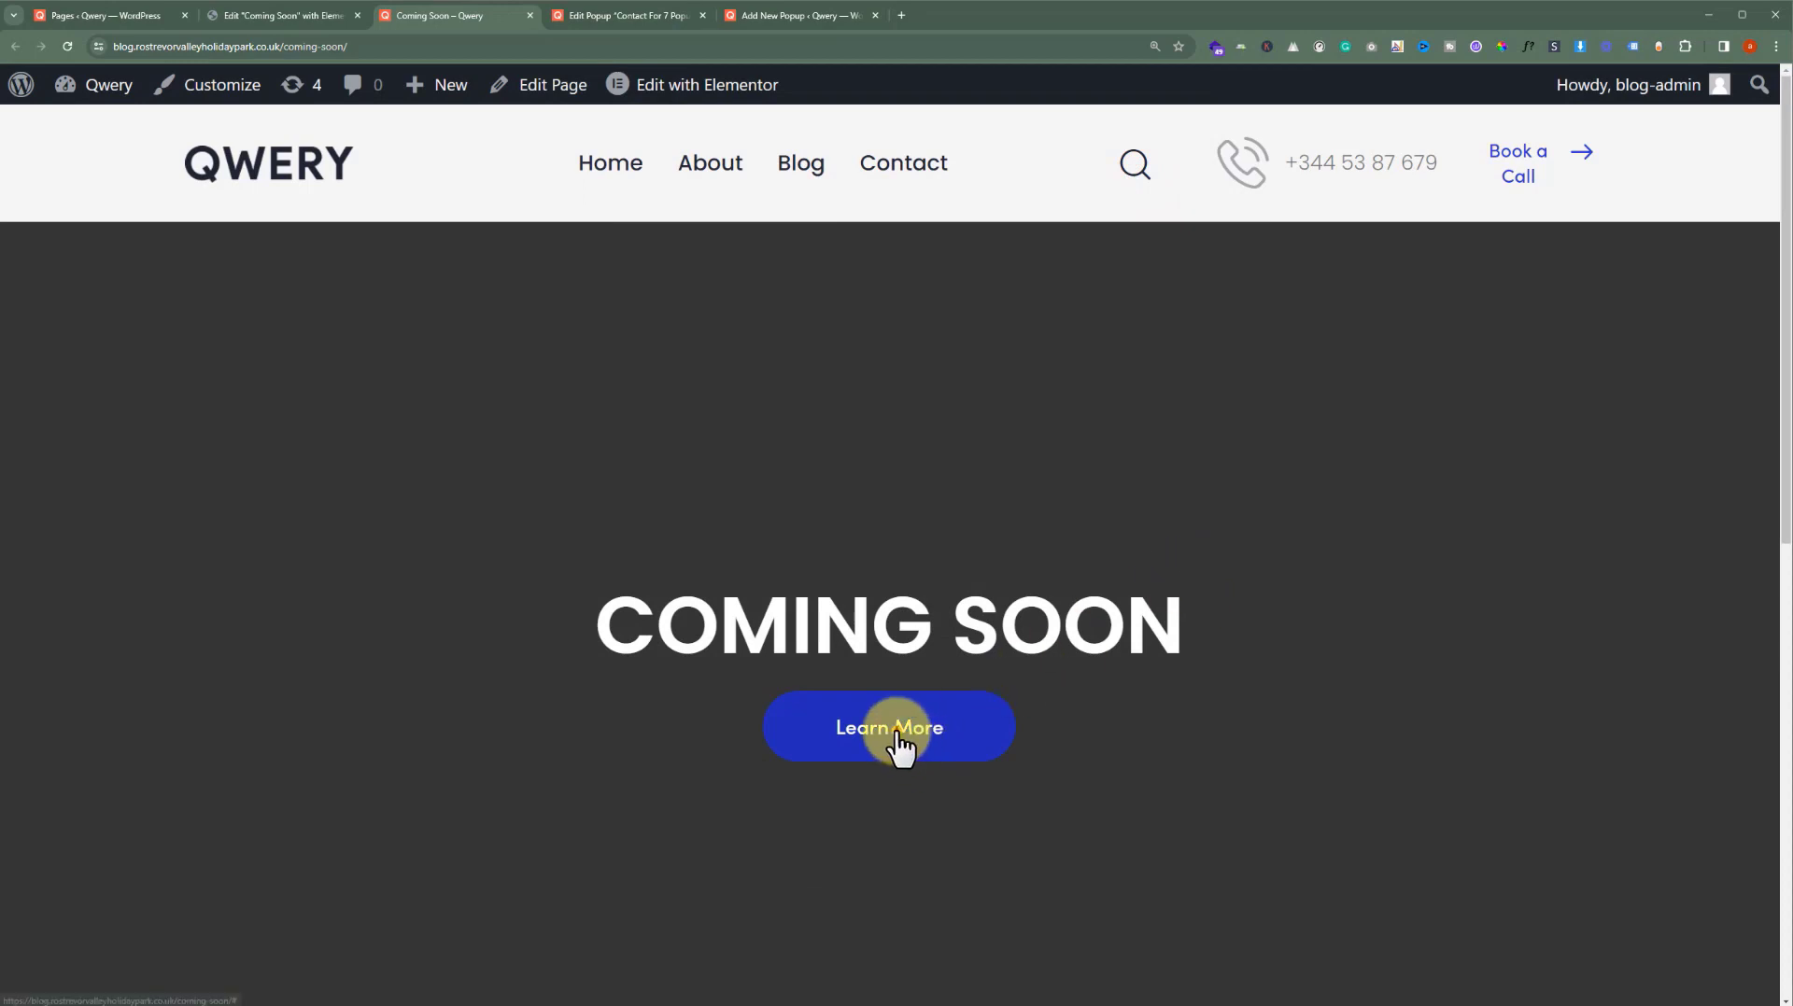
{"action": "left_click", "coordinate": [899, 747]}
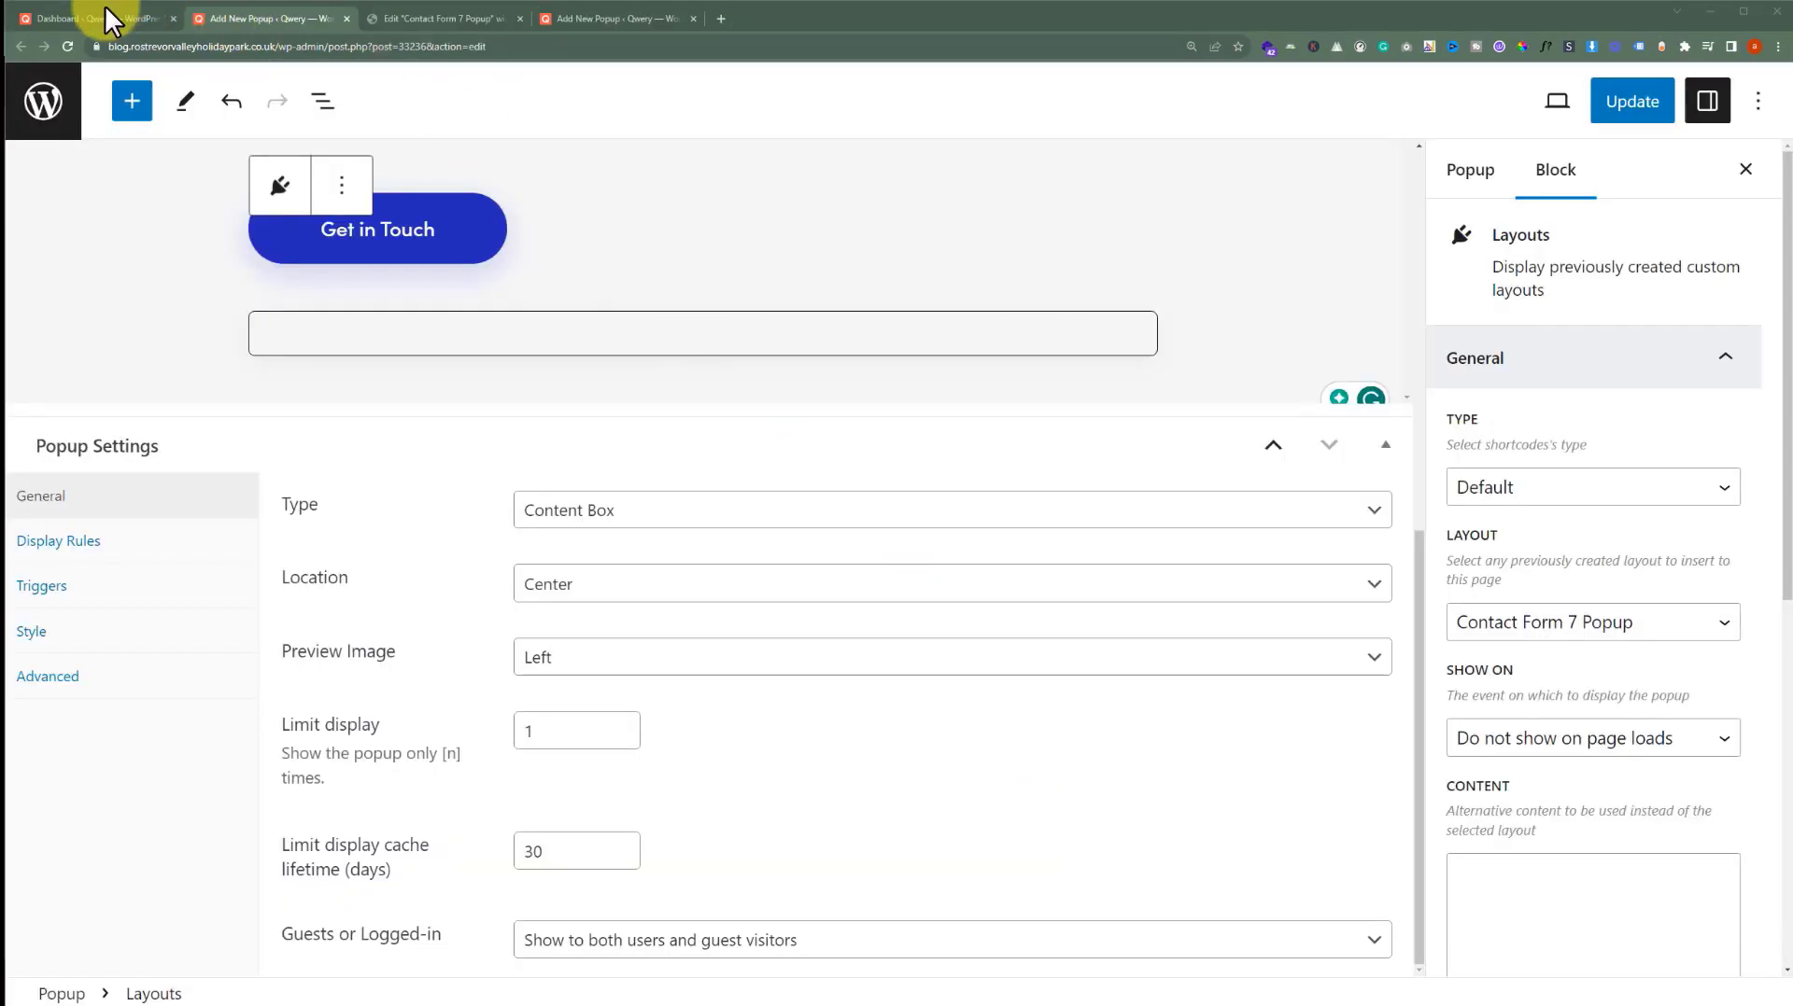
Create a new layout titled "Video Popup" from the WordPress dashboard and publish it
{"action": "left_click", "coordinate": [92, 13]}
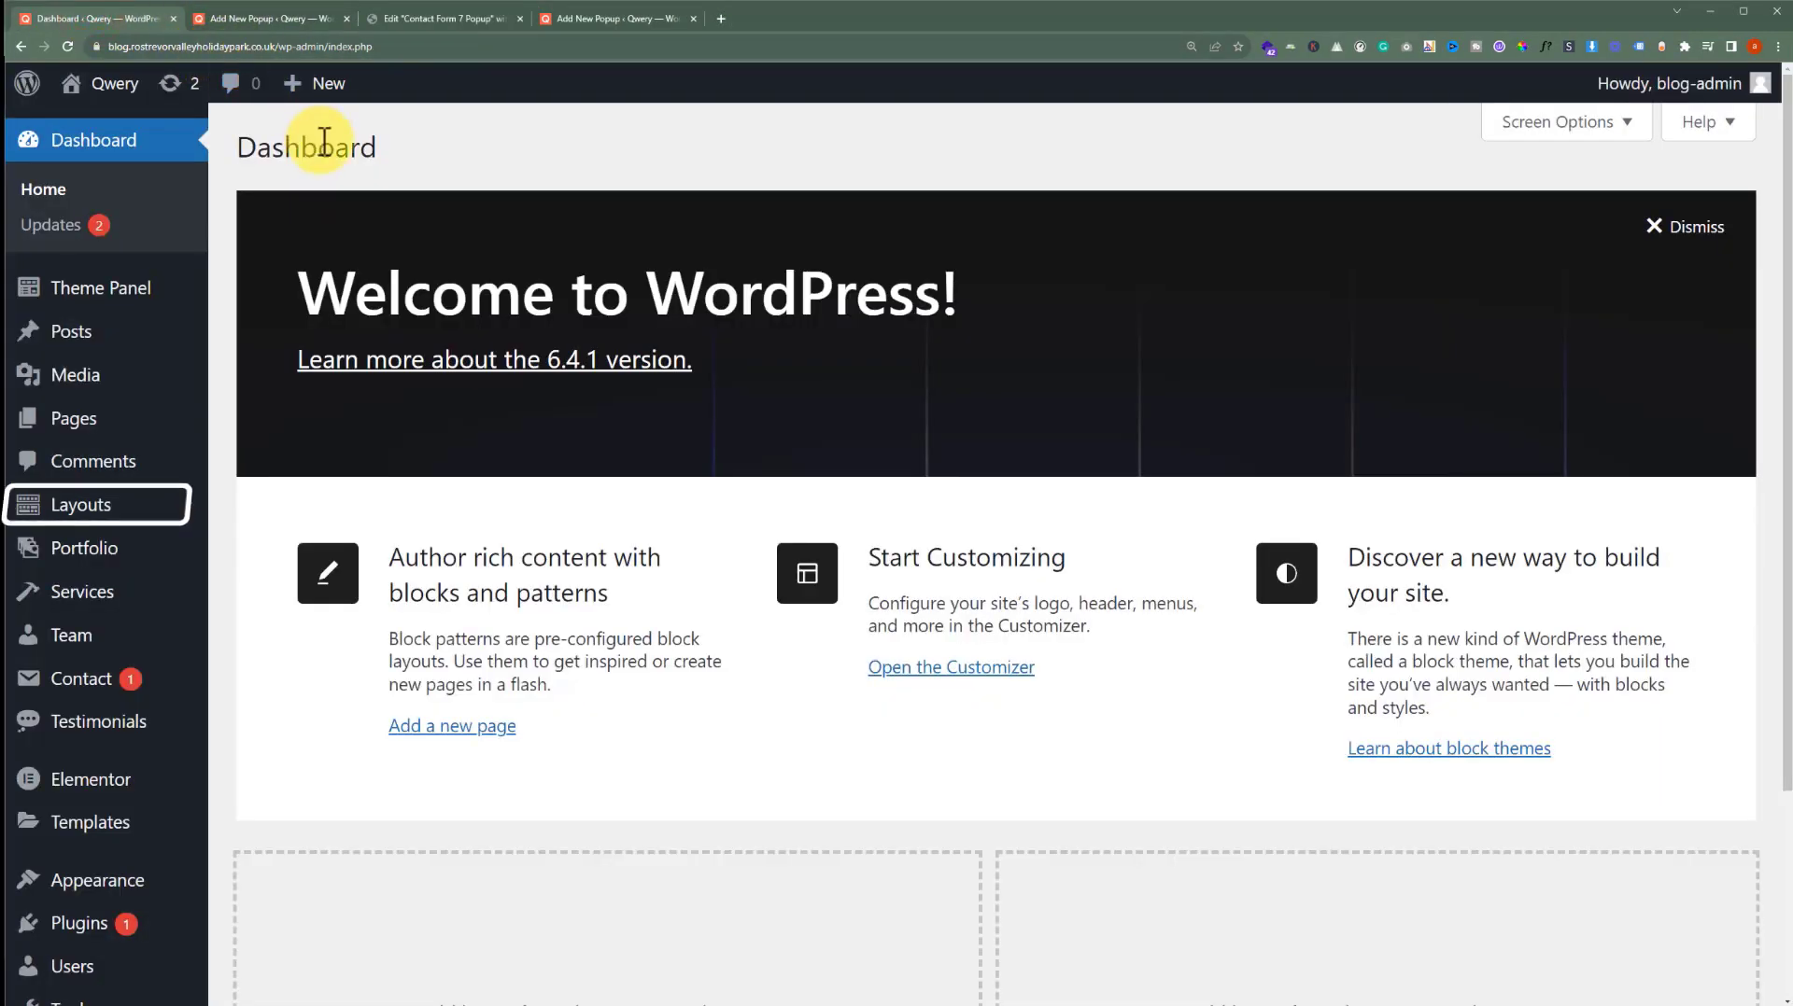
{"action": "mouse_move", "coordinate": [108, 504]}
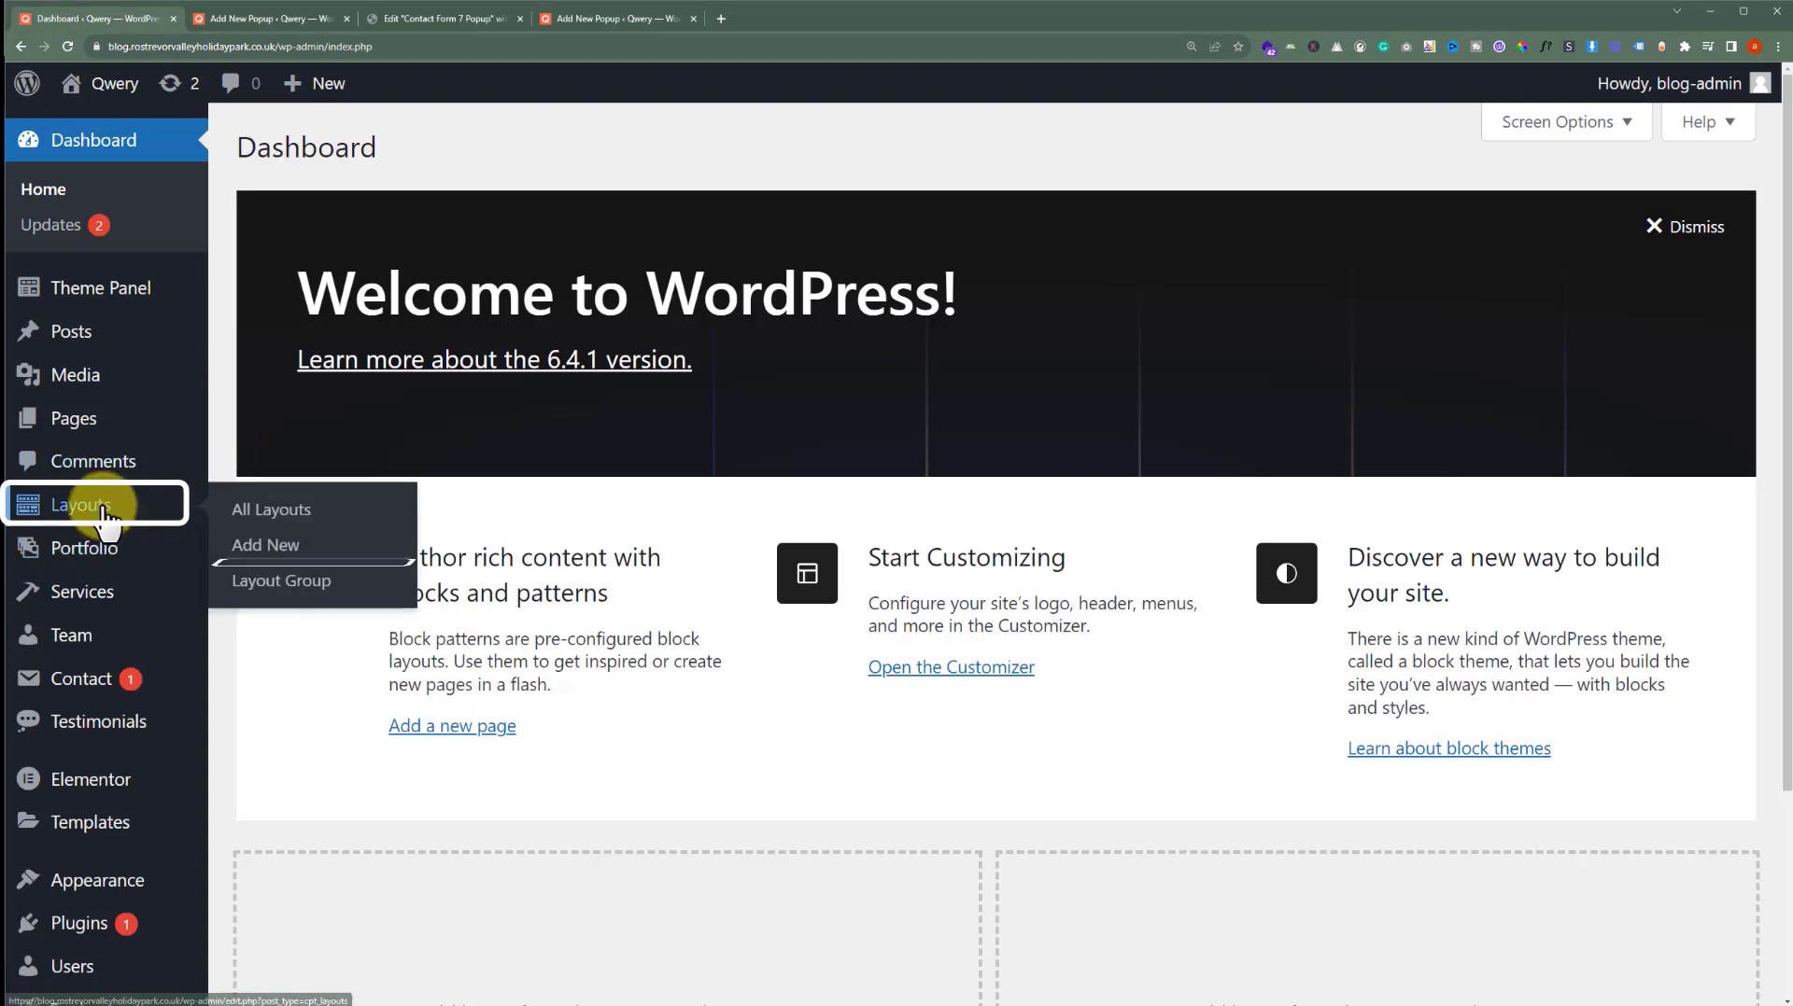
{"action": "middle_click", "coordinate": [219, 539]}
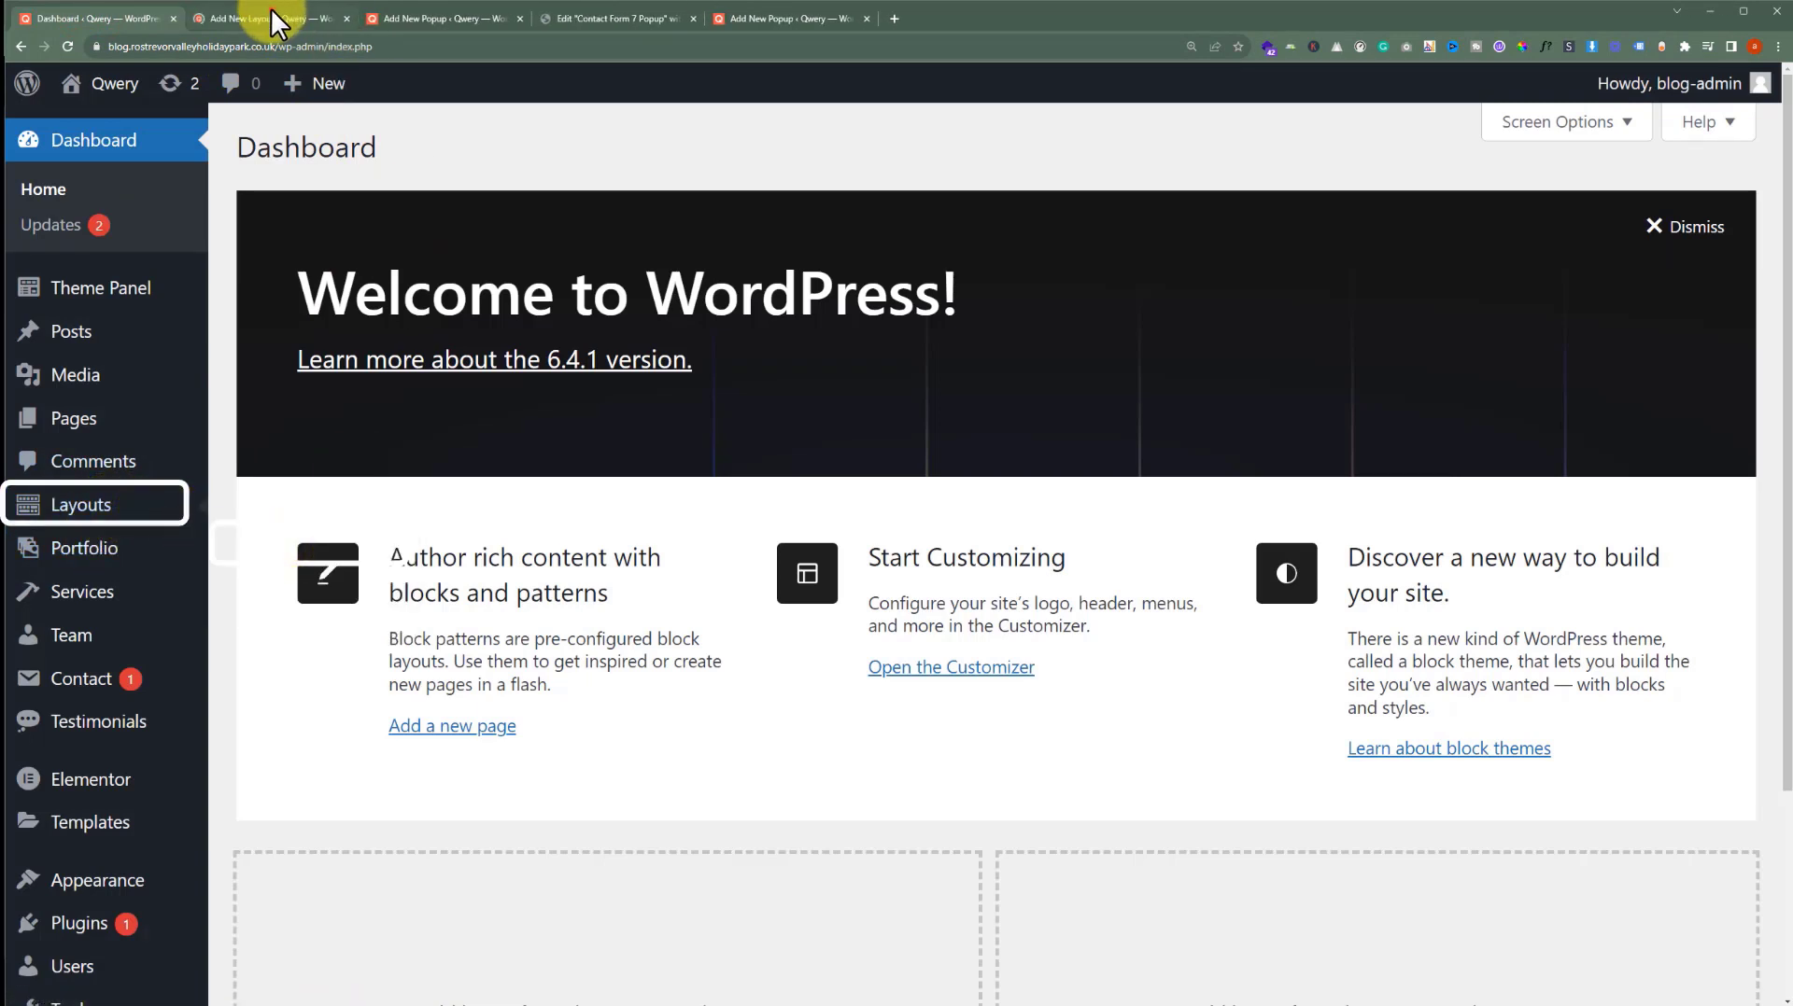
{"action": "left_click", "coordinate": [271, 13]}
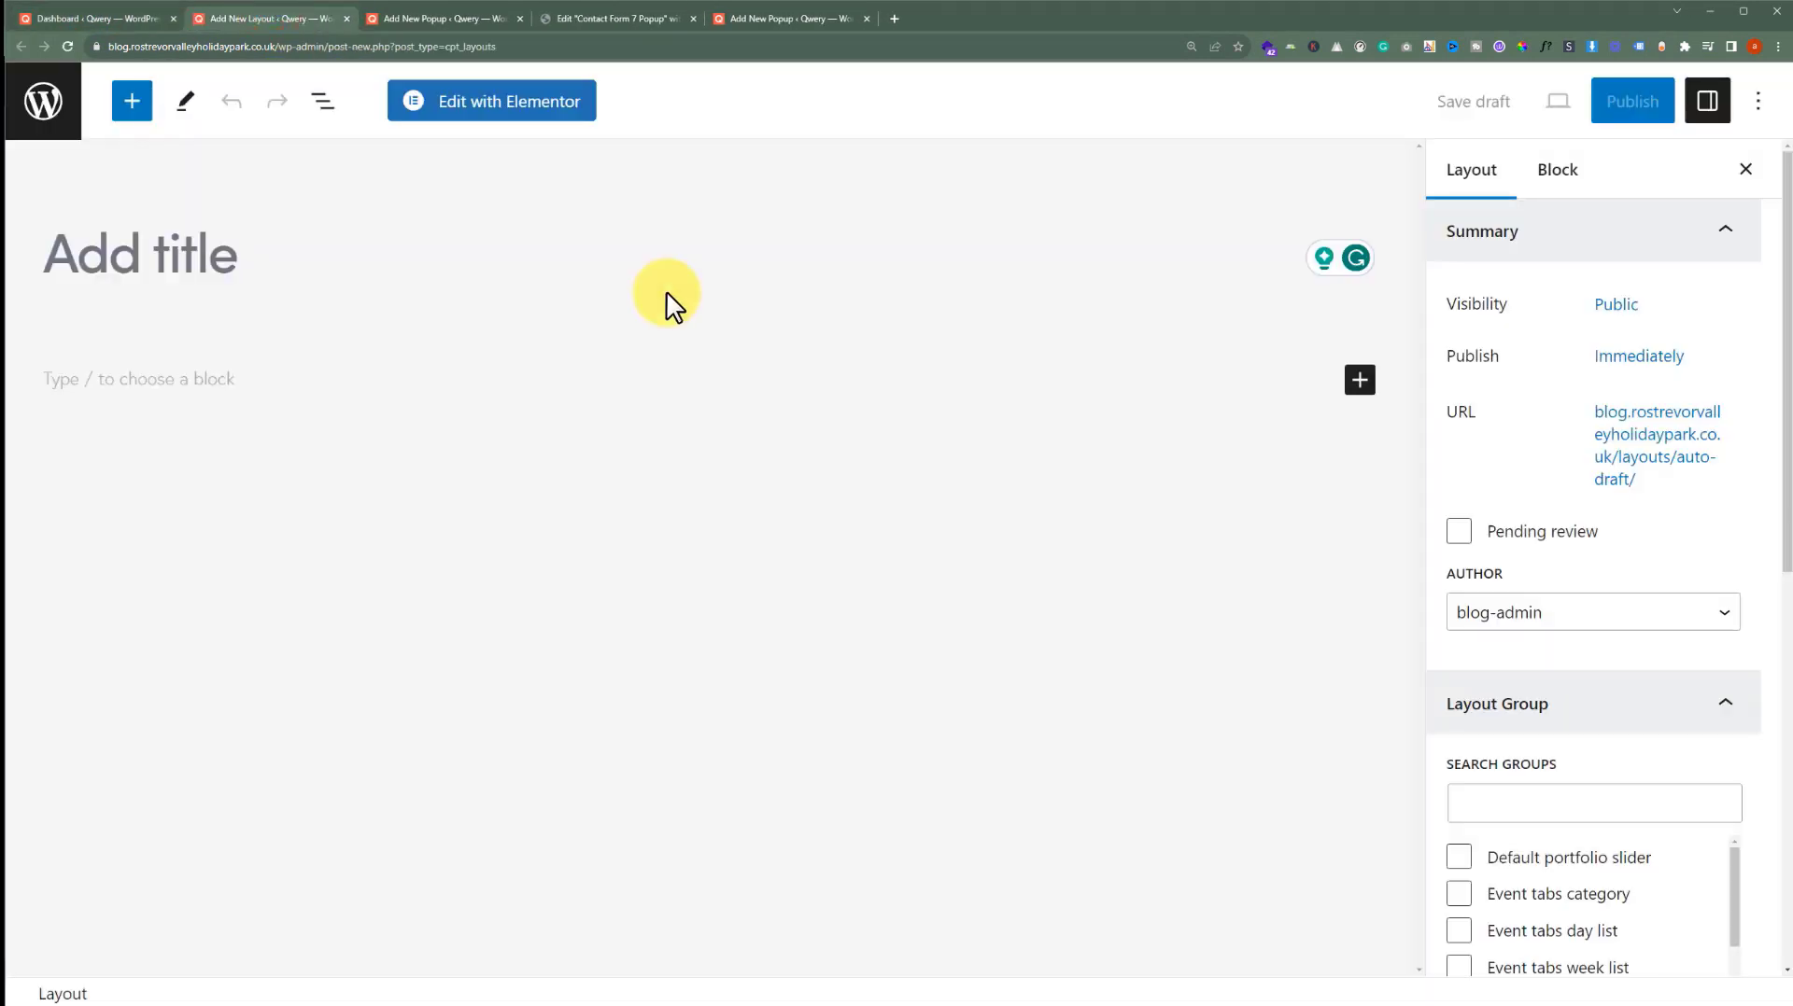
{"action": "left_click", "coordinate": [256, 270]}
{"action": "type", "text": "Video Popup"}
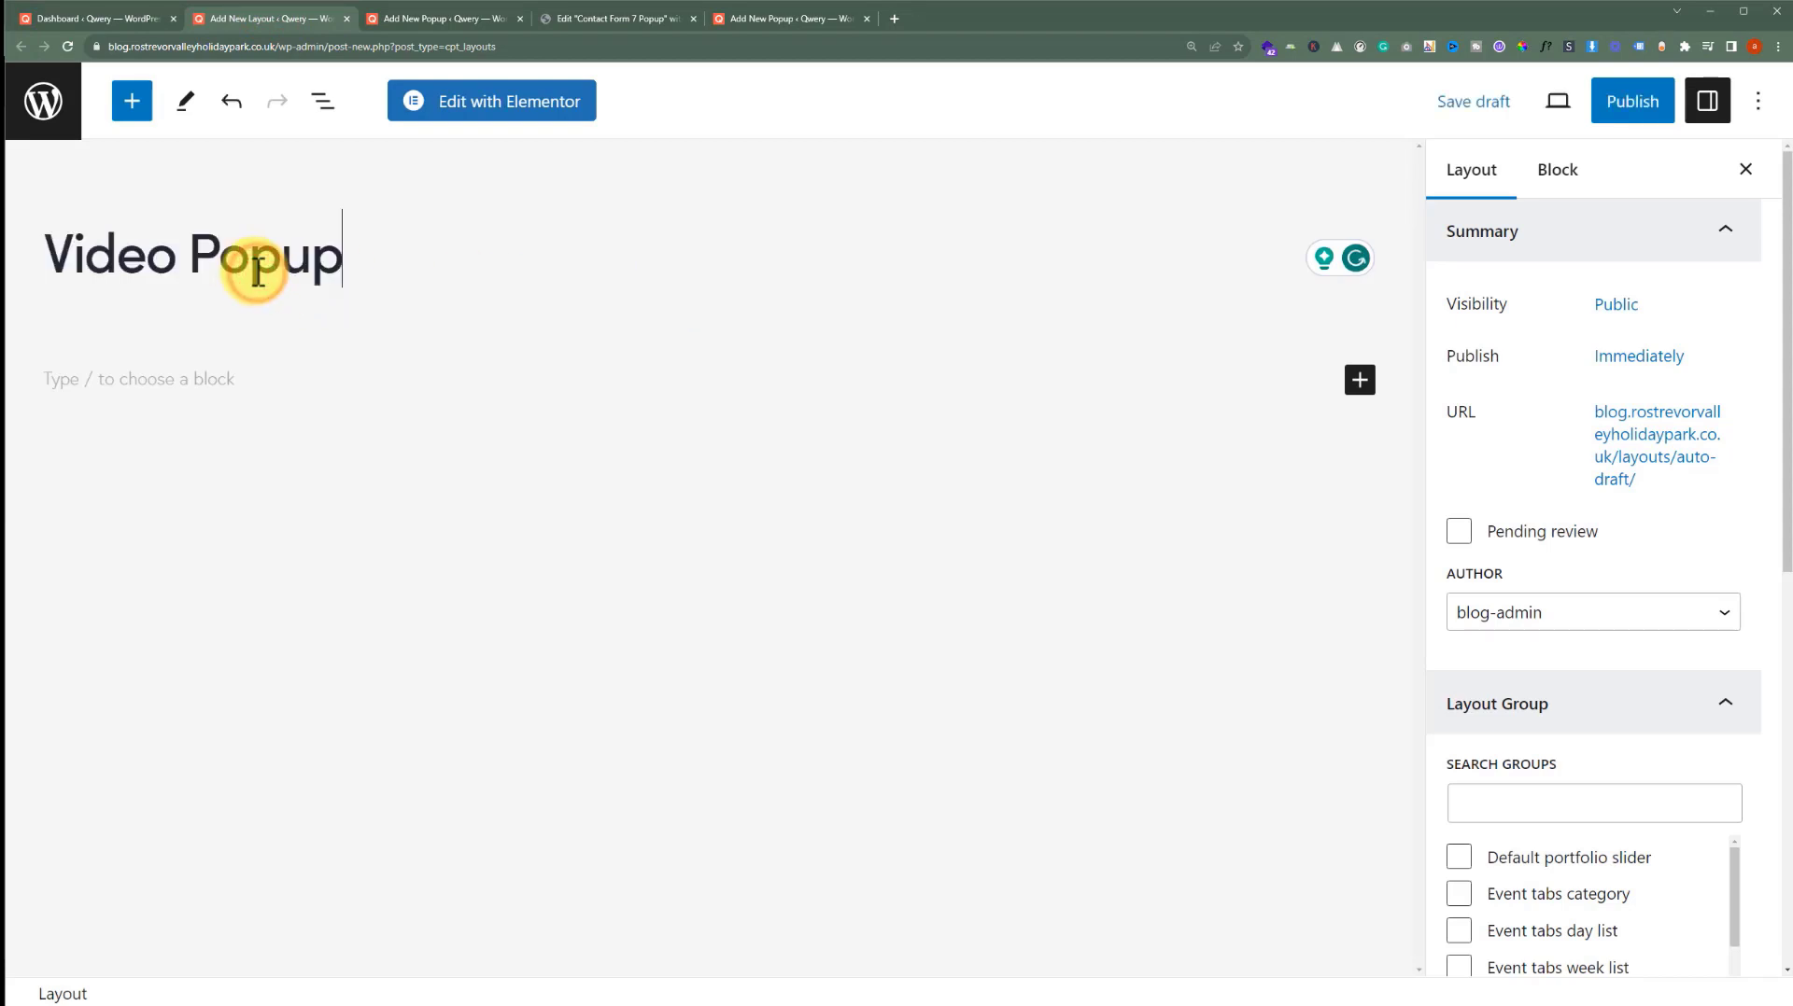
{"action": "left_click", "coordinate": [1629, 103]}
{"action": "left_click", "coordinate": [1557, 109]}
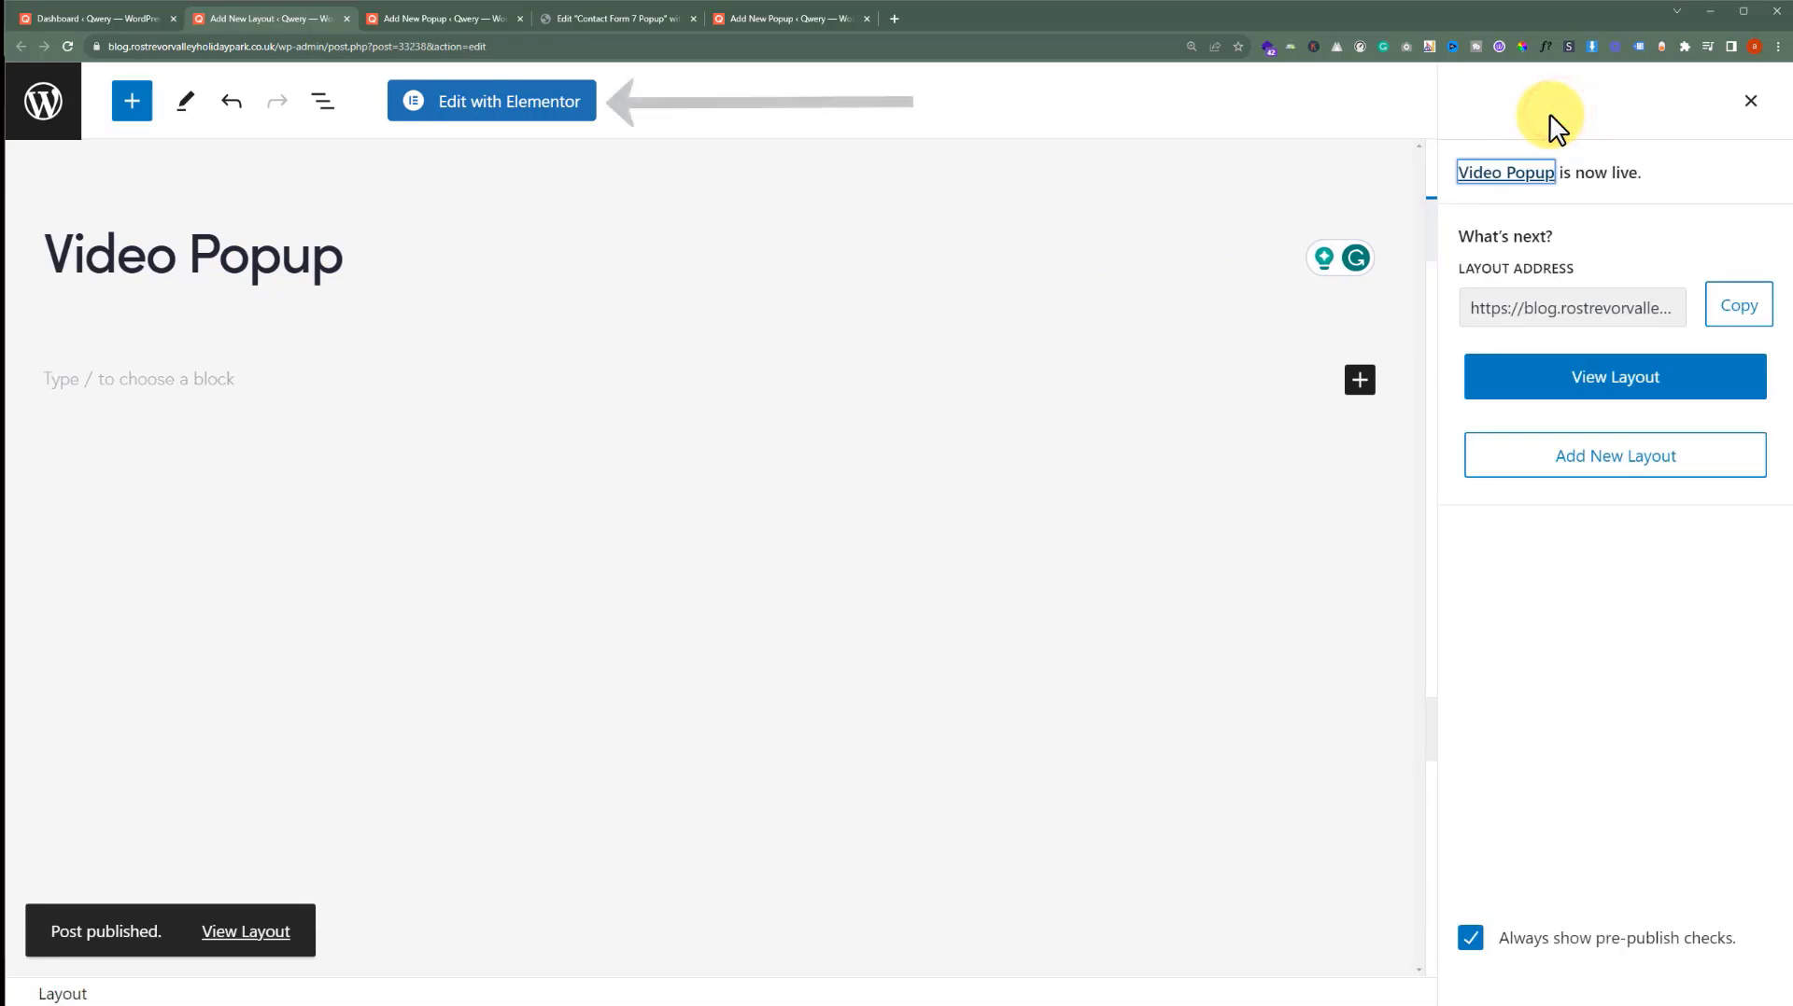
Edit the Video Popup layout with Elementor and add a Flexbox container with the single-column, downward structure
{"action": "left_click", "coordinate": [538, 105]}
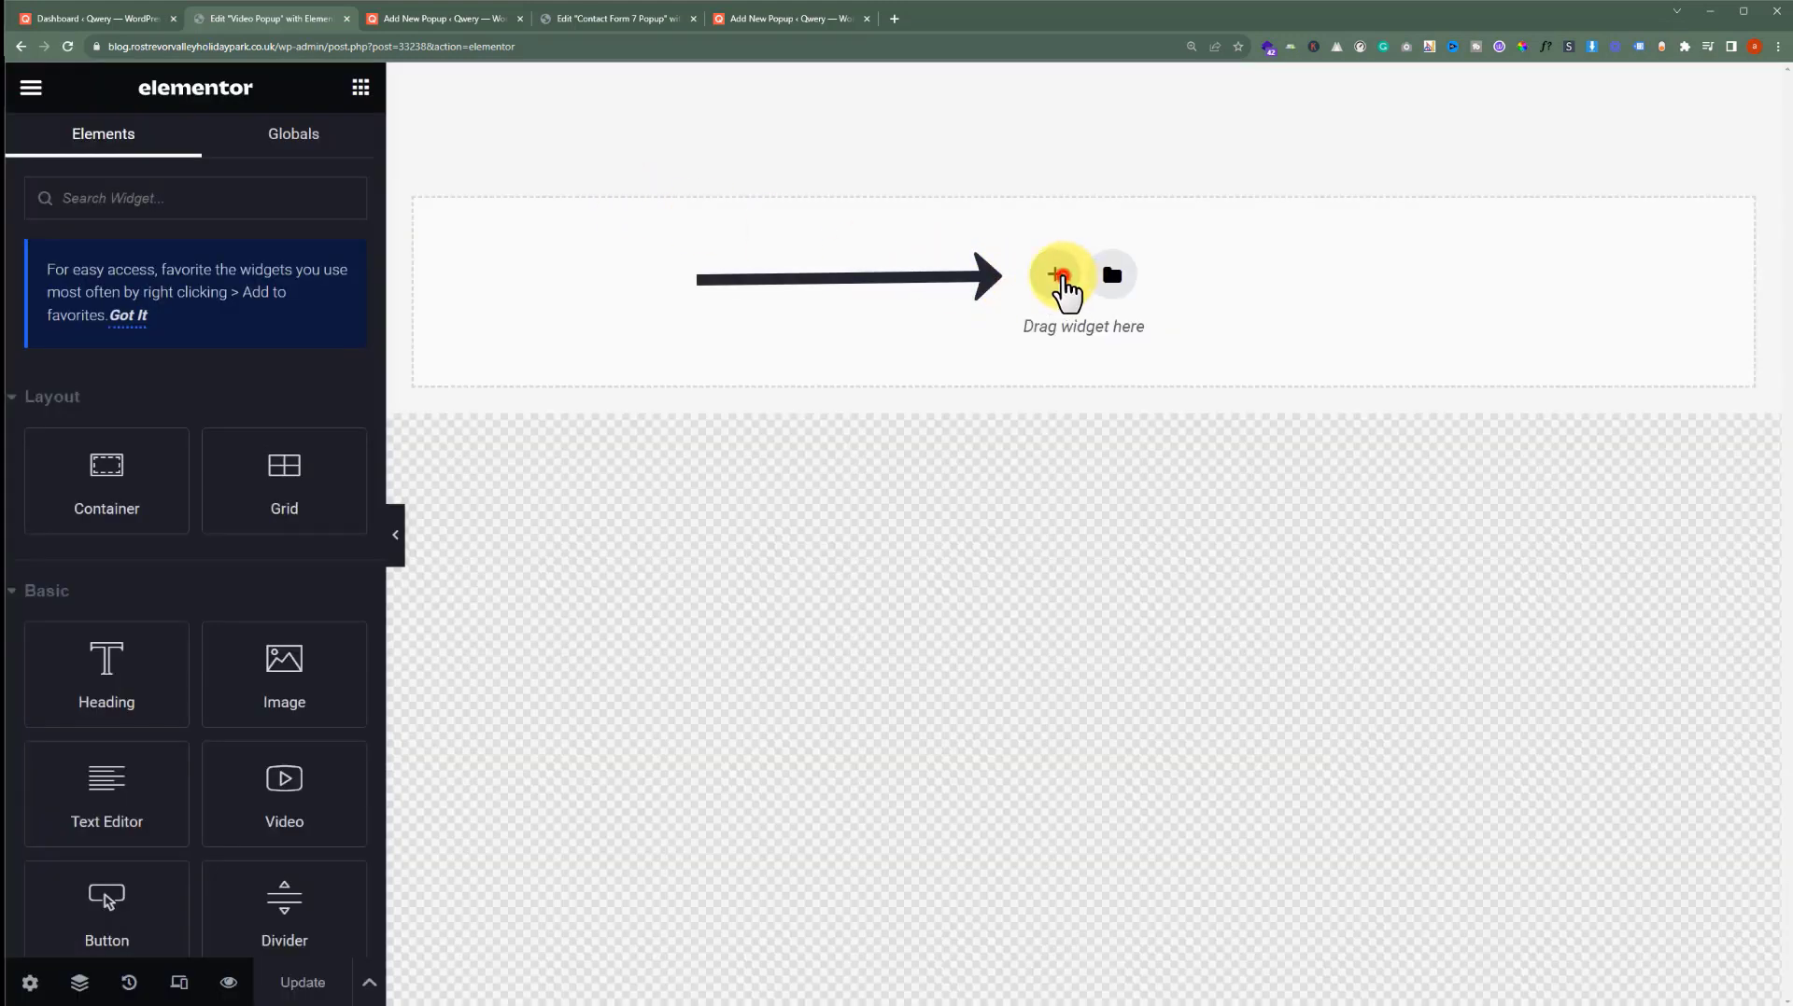
{"action": "left_click", "coordinate": [1063, 285]}
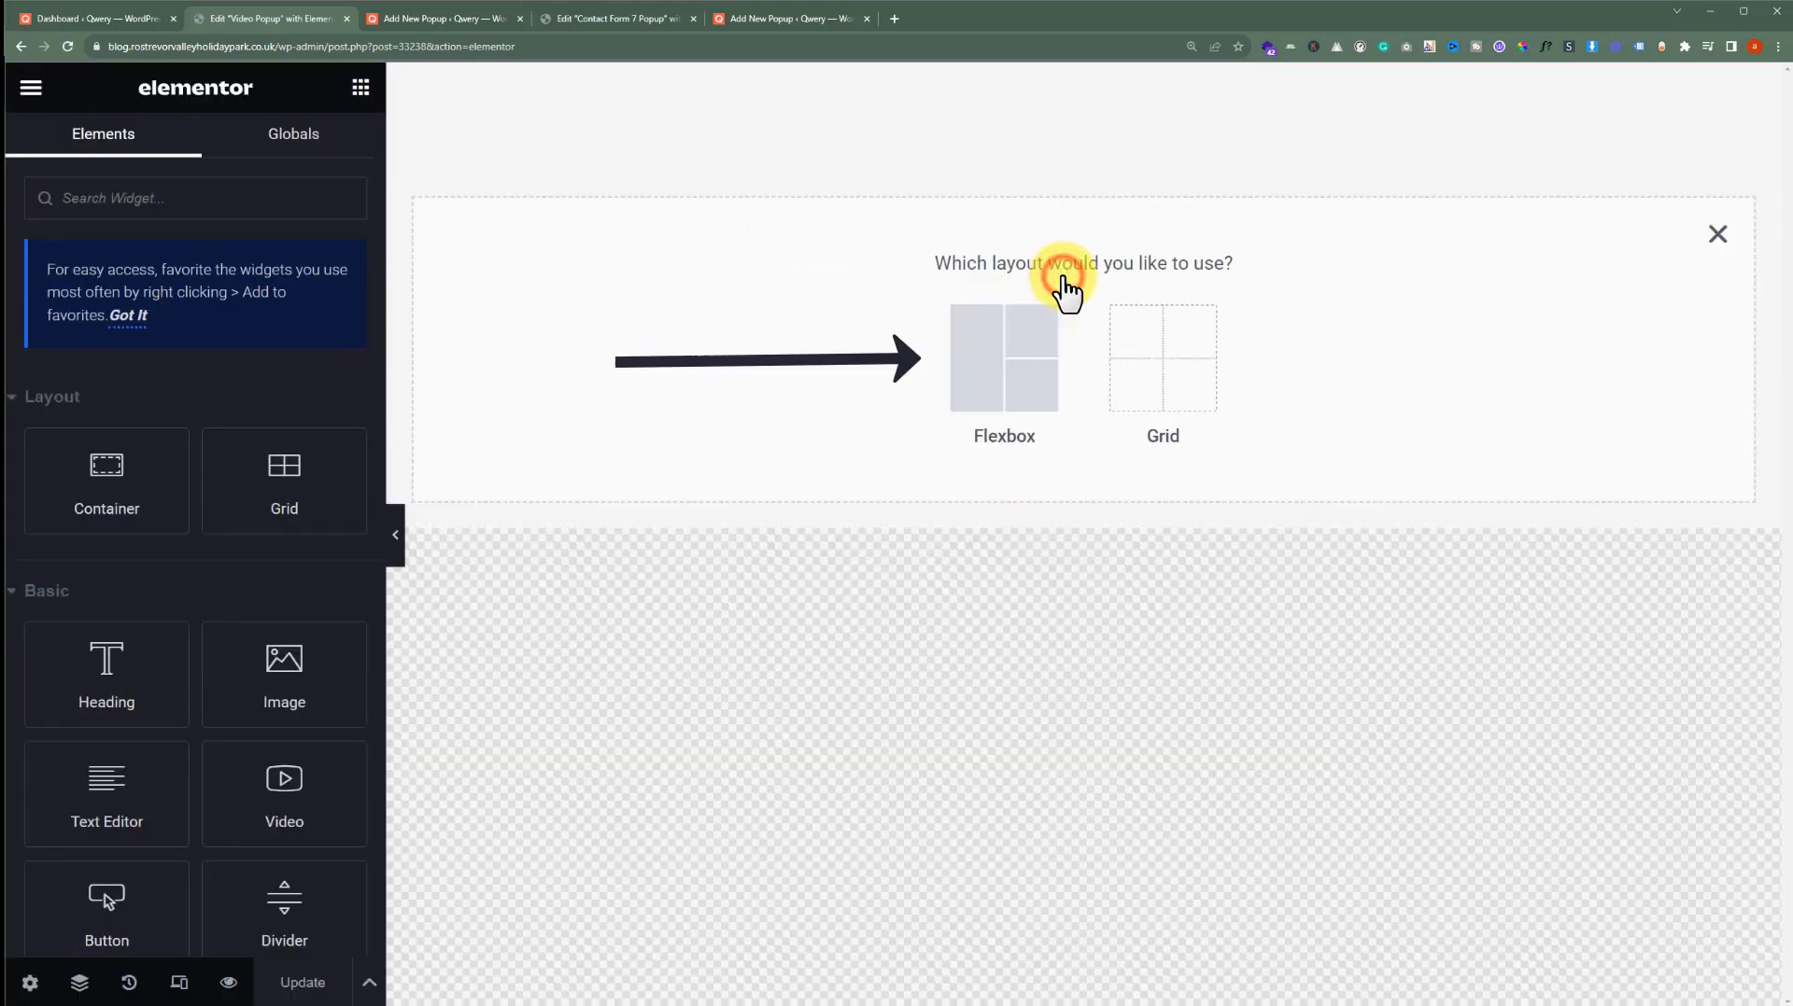
{"action": "left_click", "coordinate": [1014, 331]}
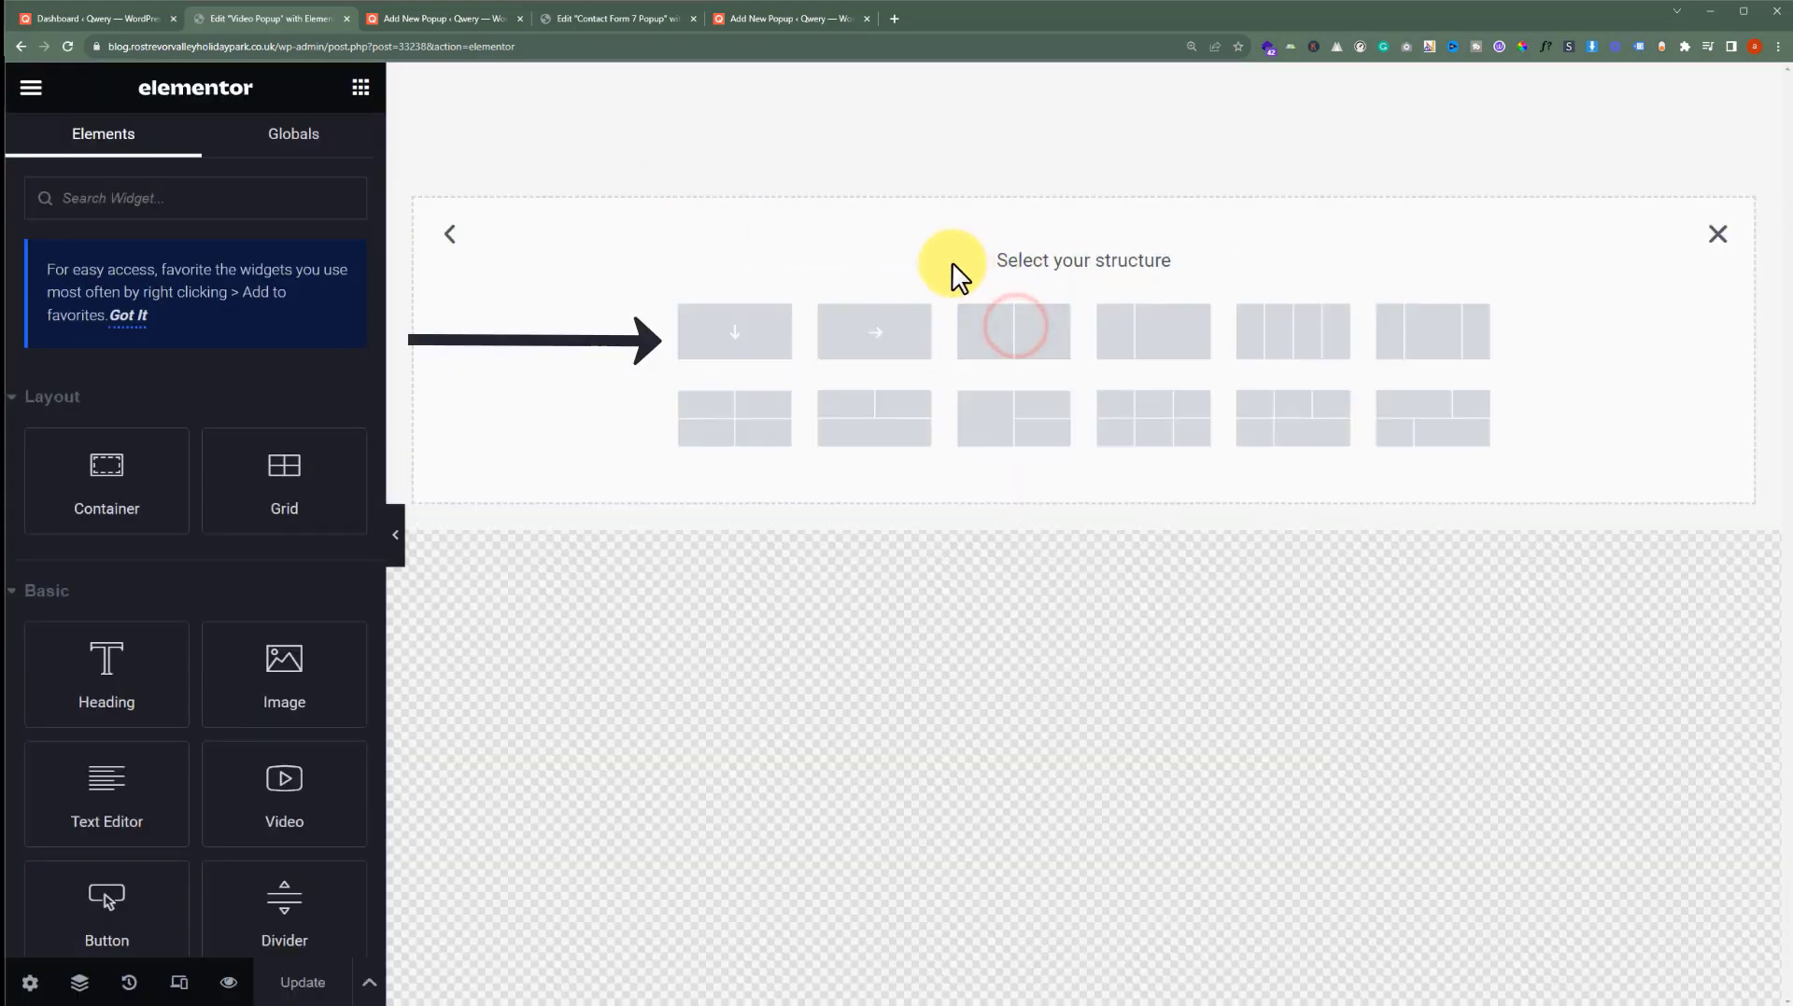
{"action": "left_click", "coordinate": [734, 332]}
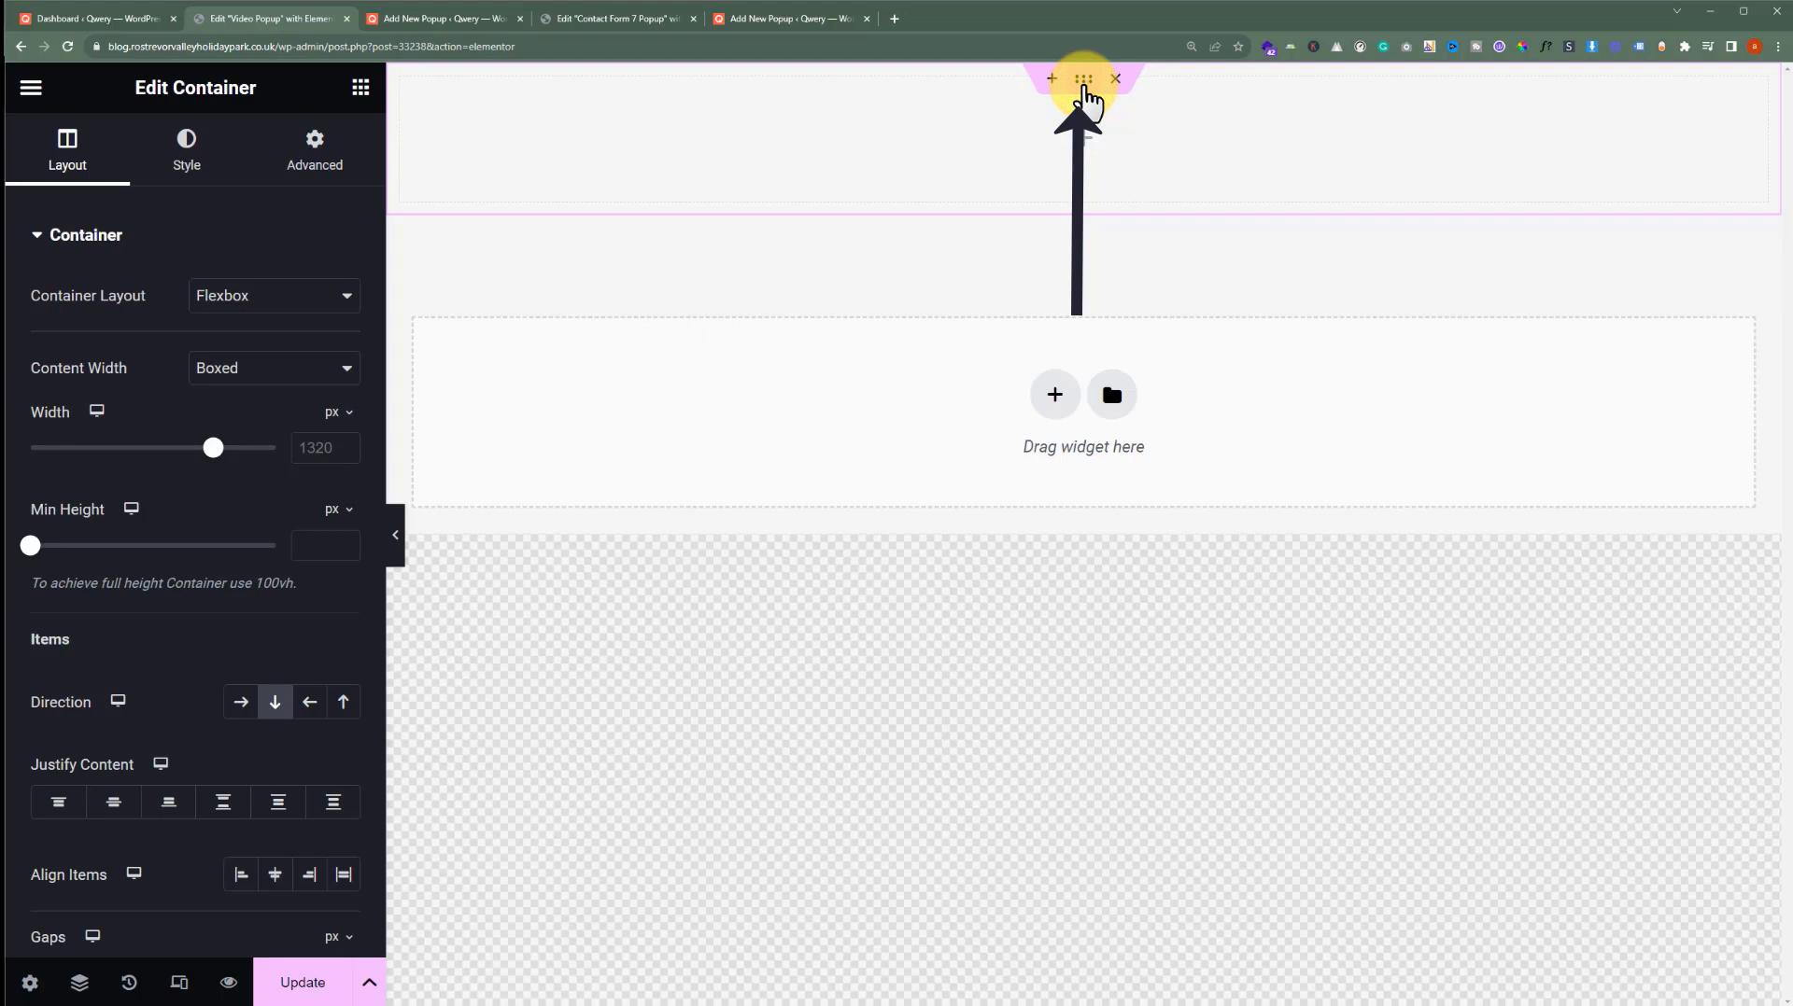
Set the container's content width to Full Width and its padding to 0 px on all sides
{"action": "left_click", "coordinate": [311, 368]}
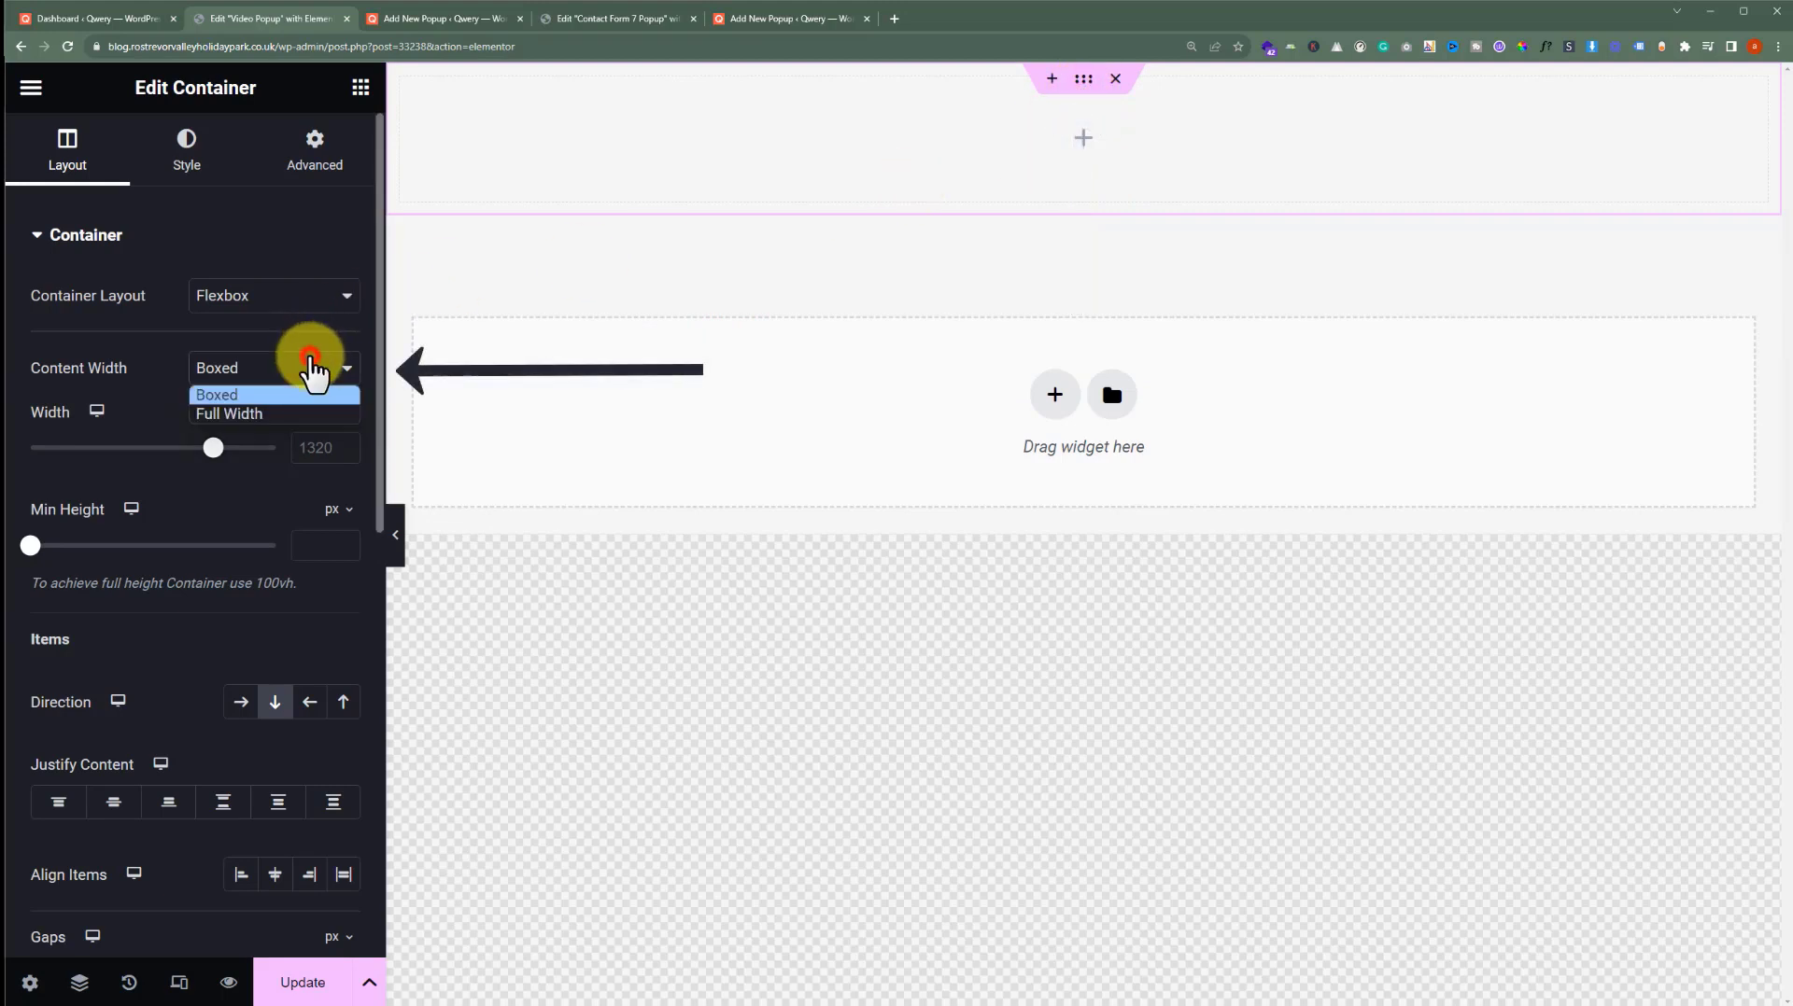
{"action": "left_click", "coordinate": [295, 416]}
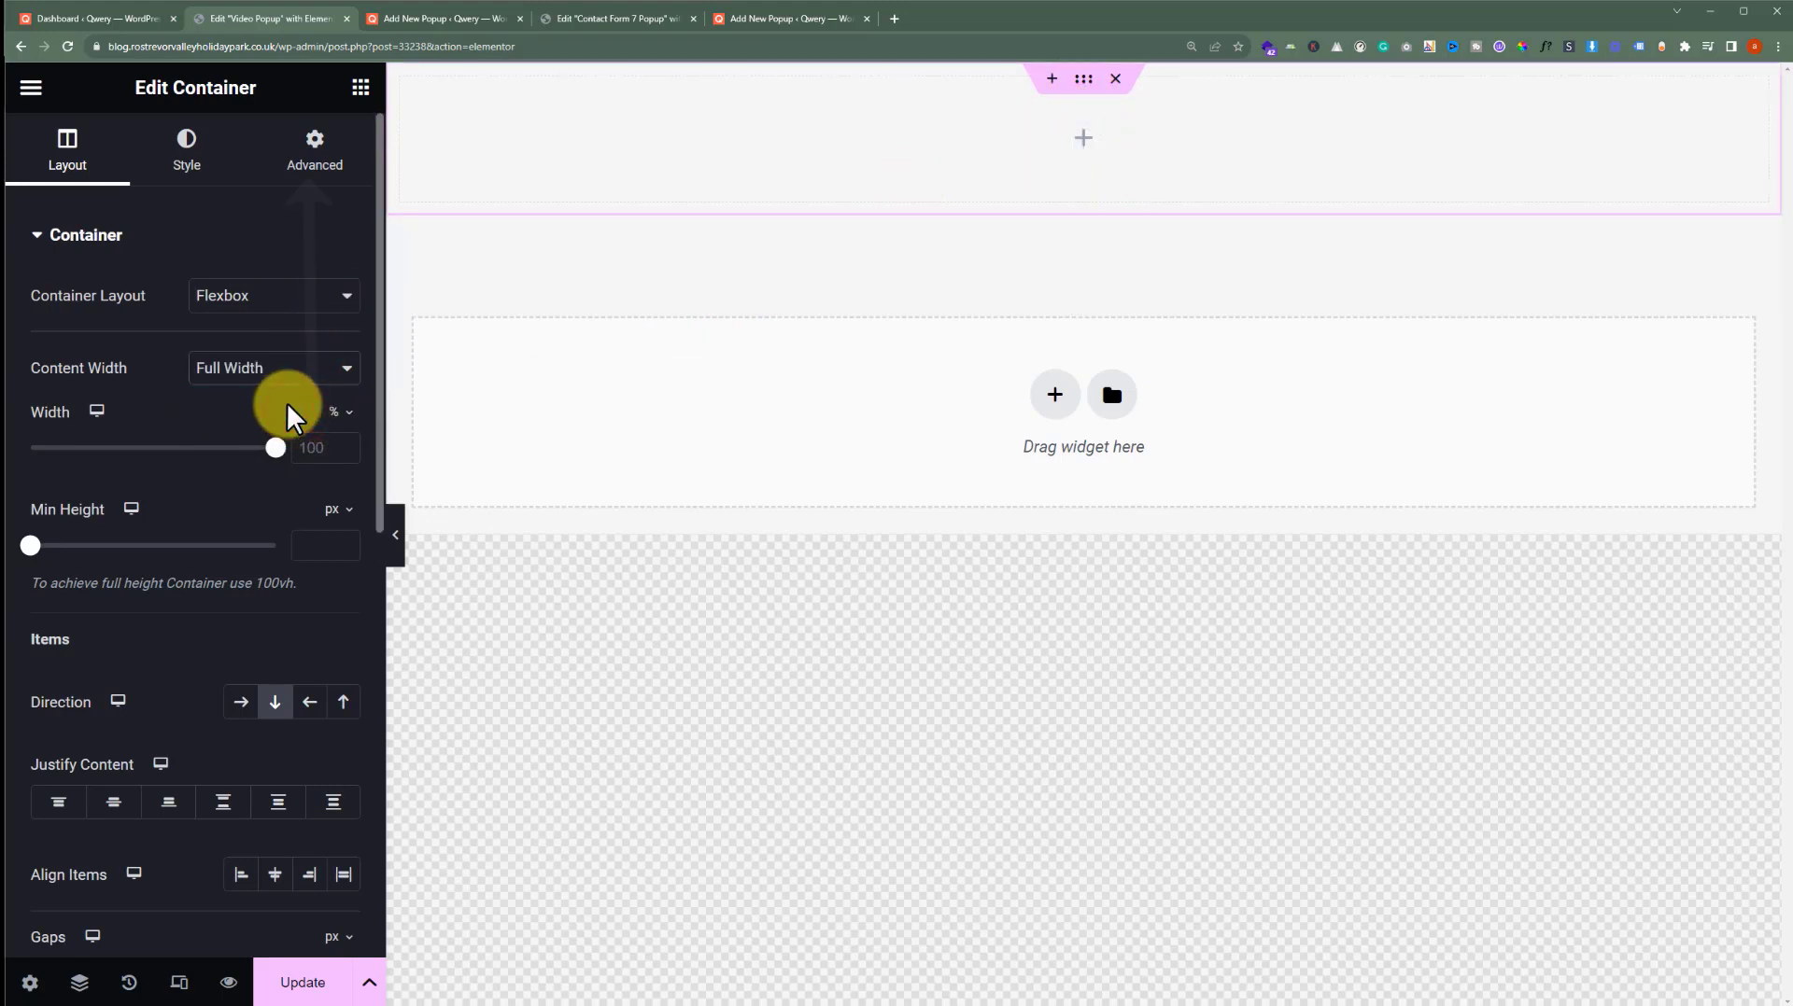
{"action": "left_click", "coordinate": [315, 165]}
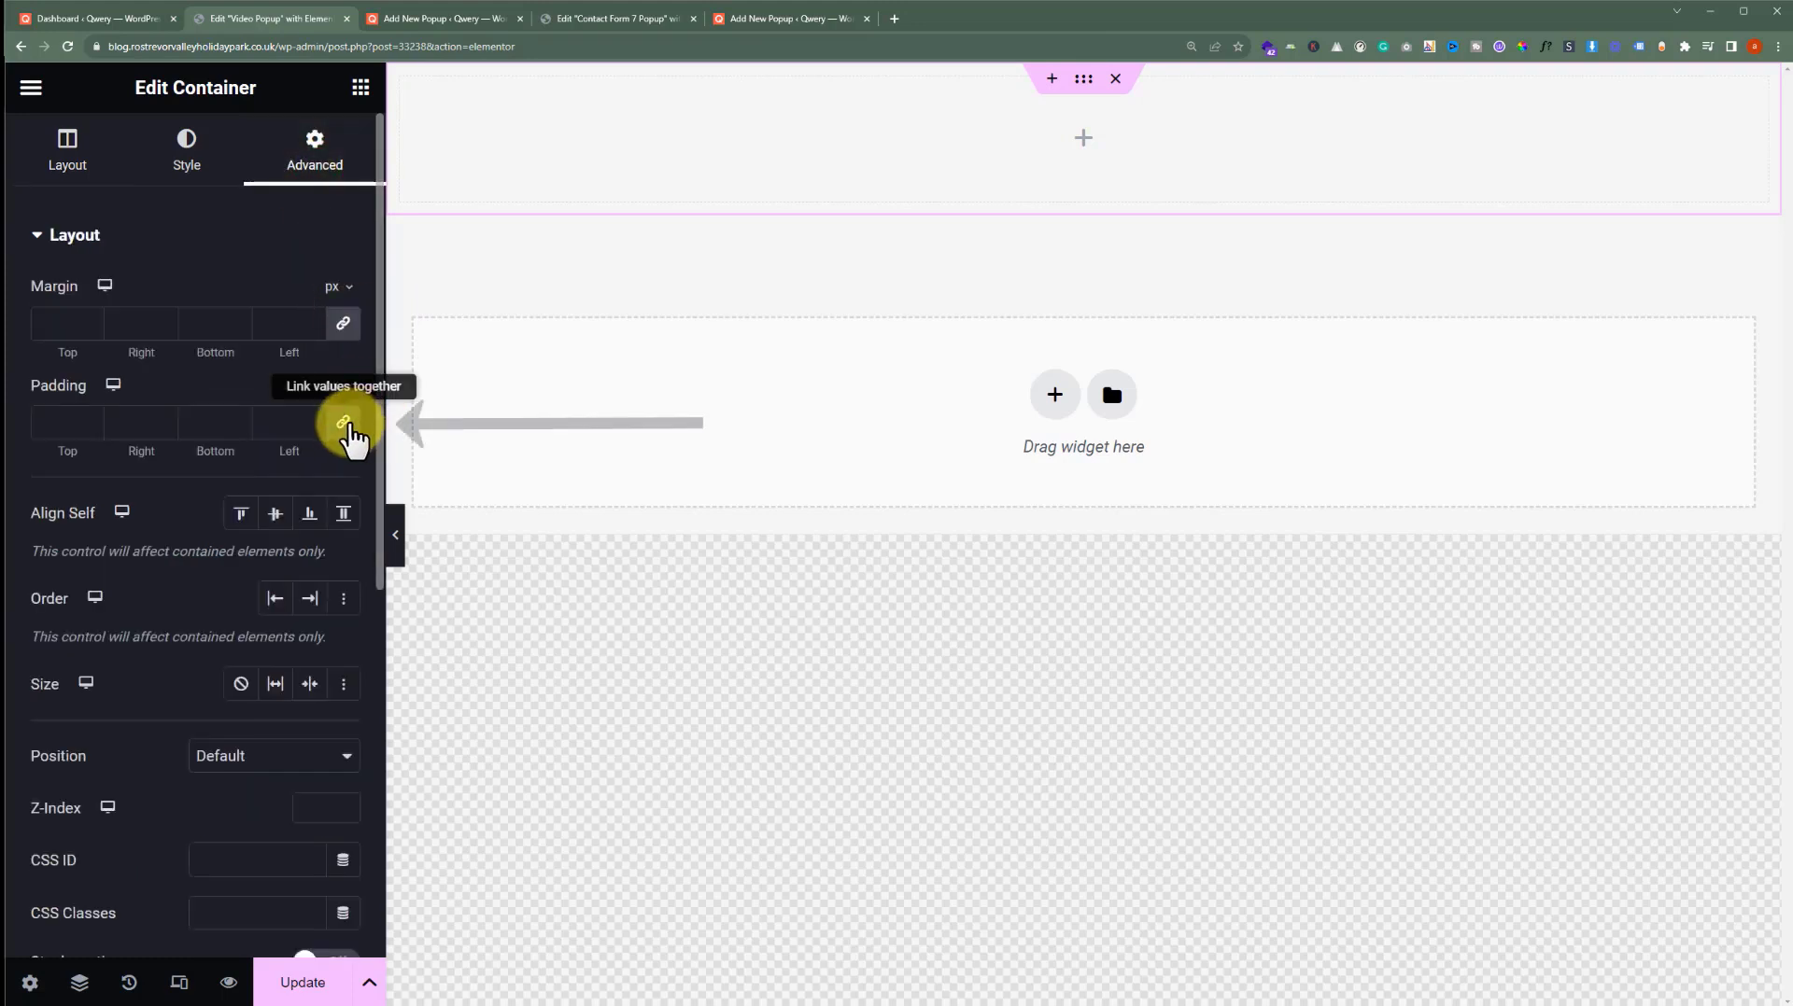
{"action": "left_click", "coordinate": [345, 425]}
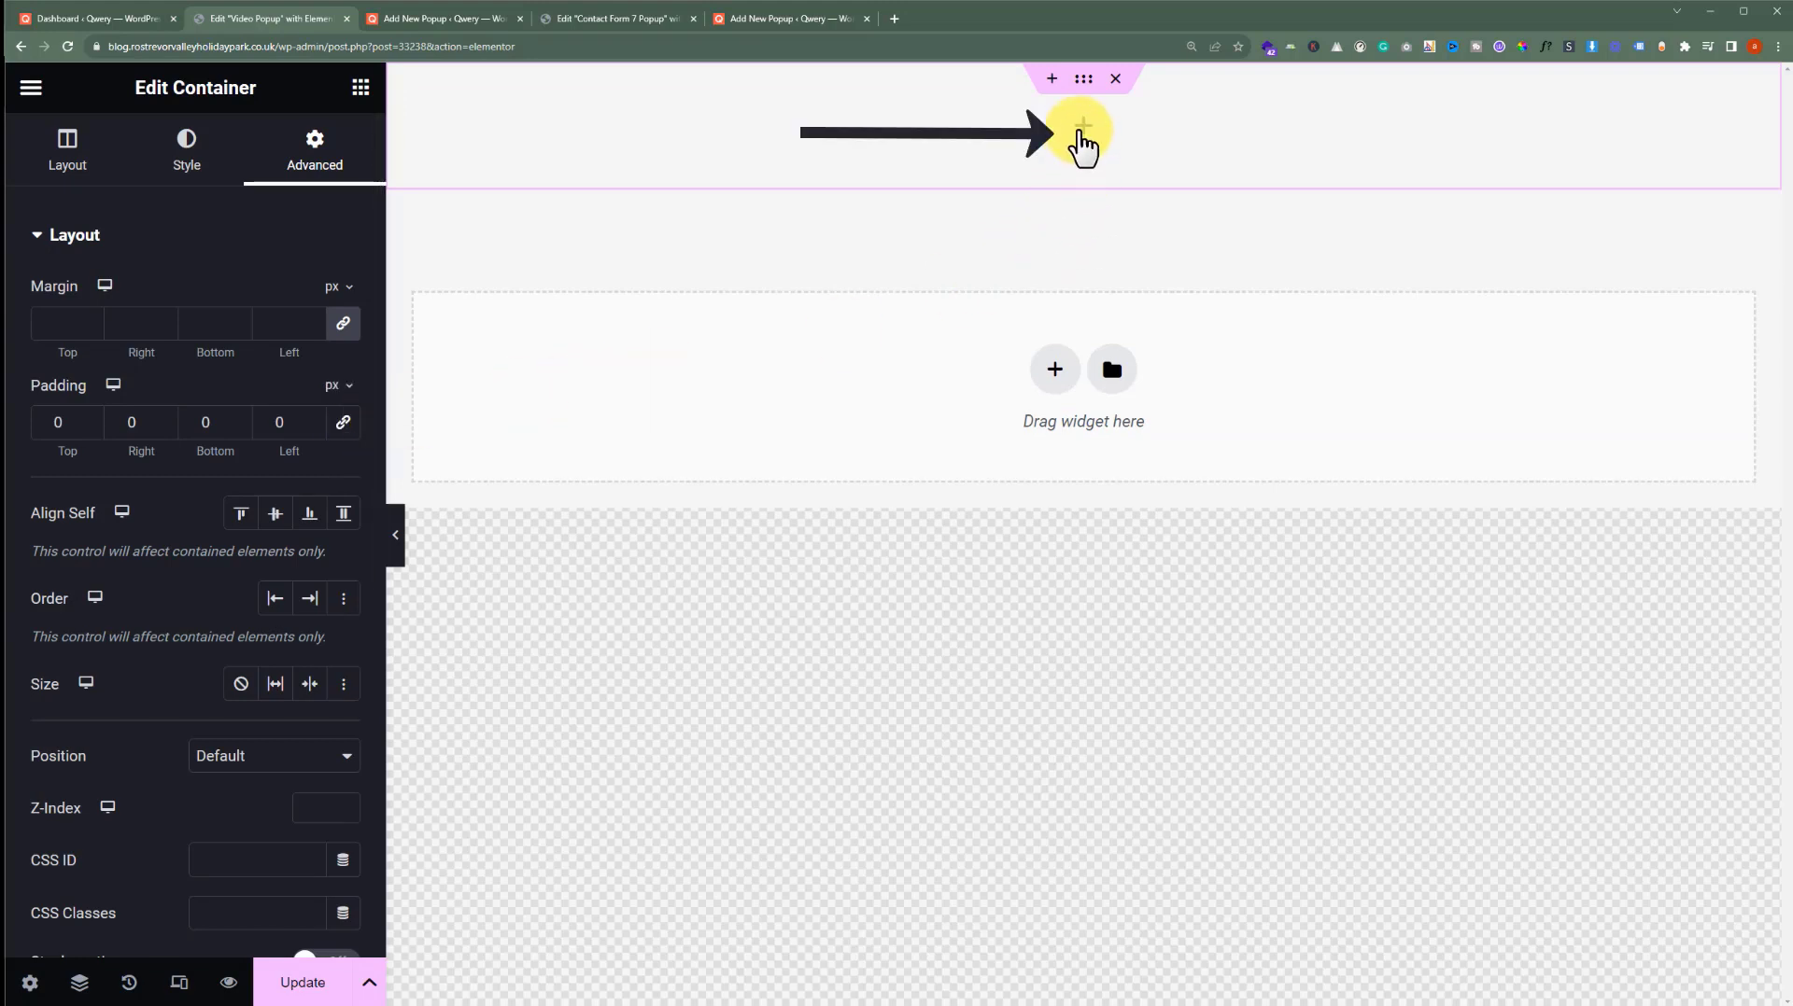
Search the widgets for "video" and place the Video widget inside the container
{"action": "left_click", "coordinate": [1082, 128]}
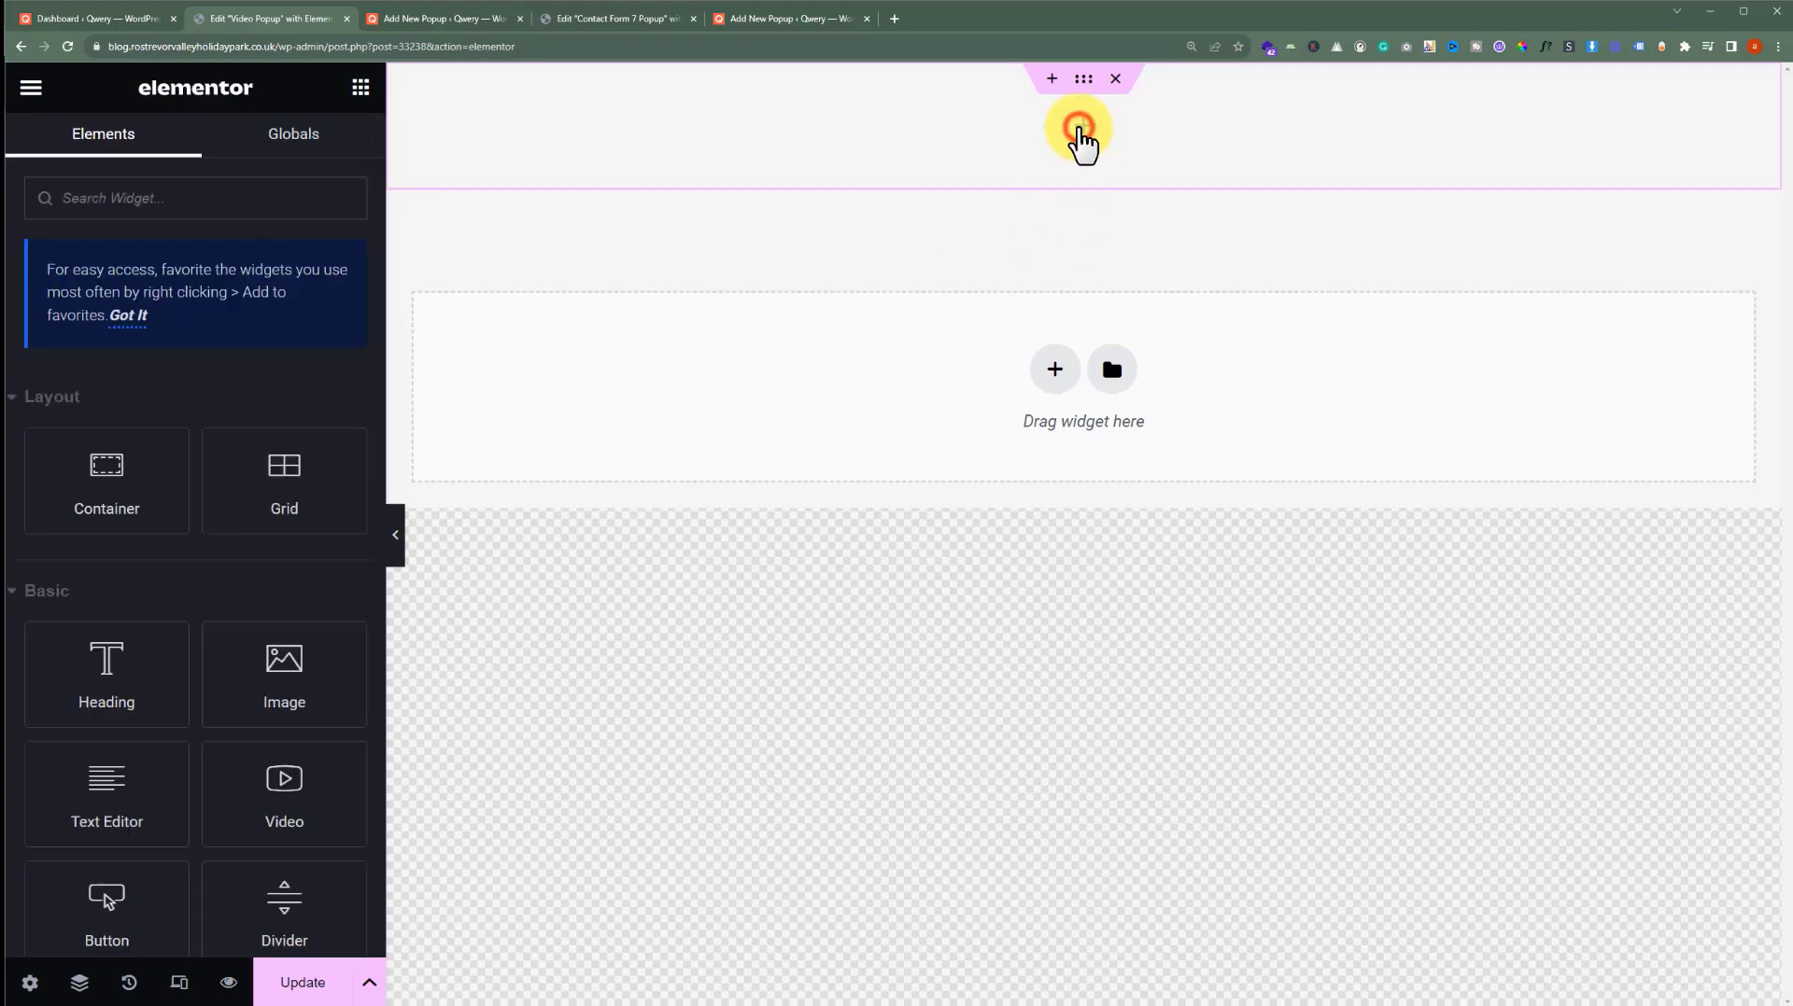
{"action": "type", "text": "video"}
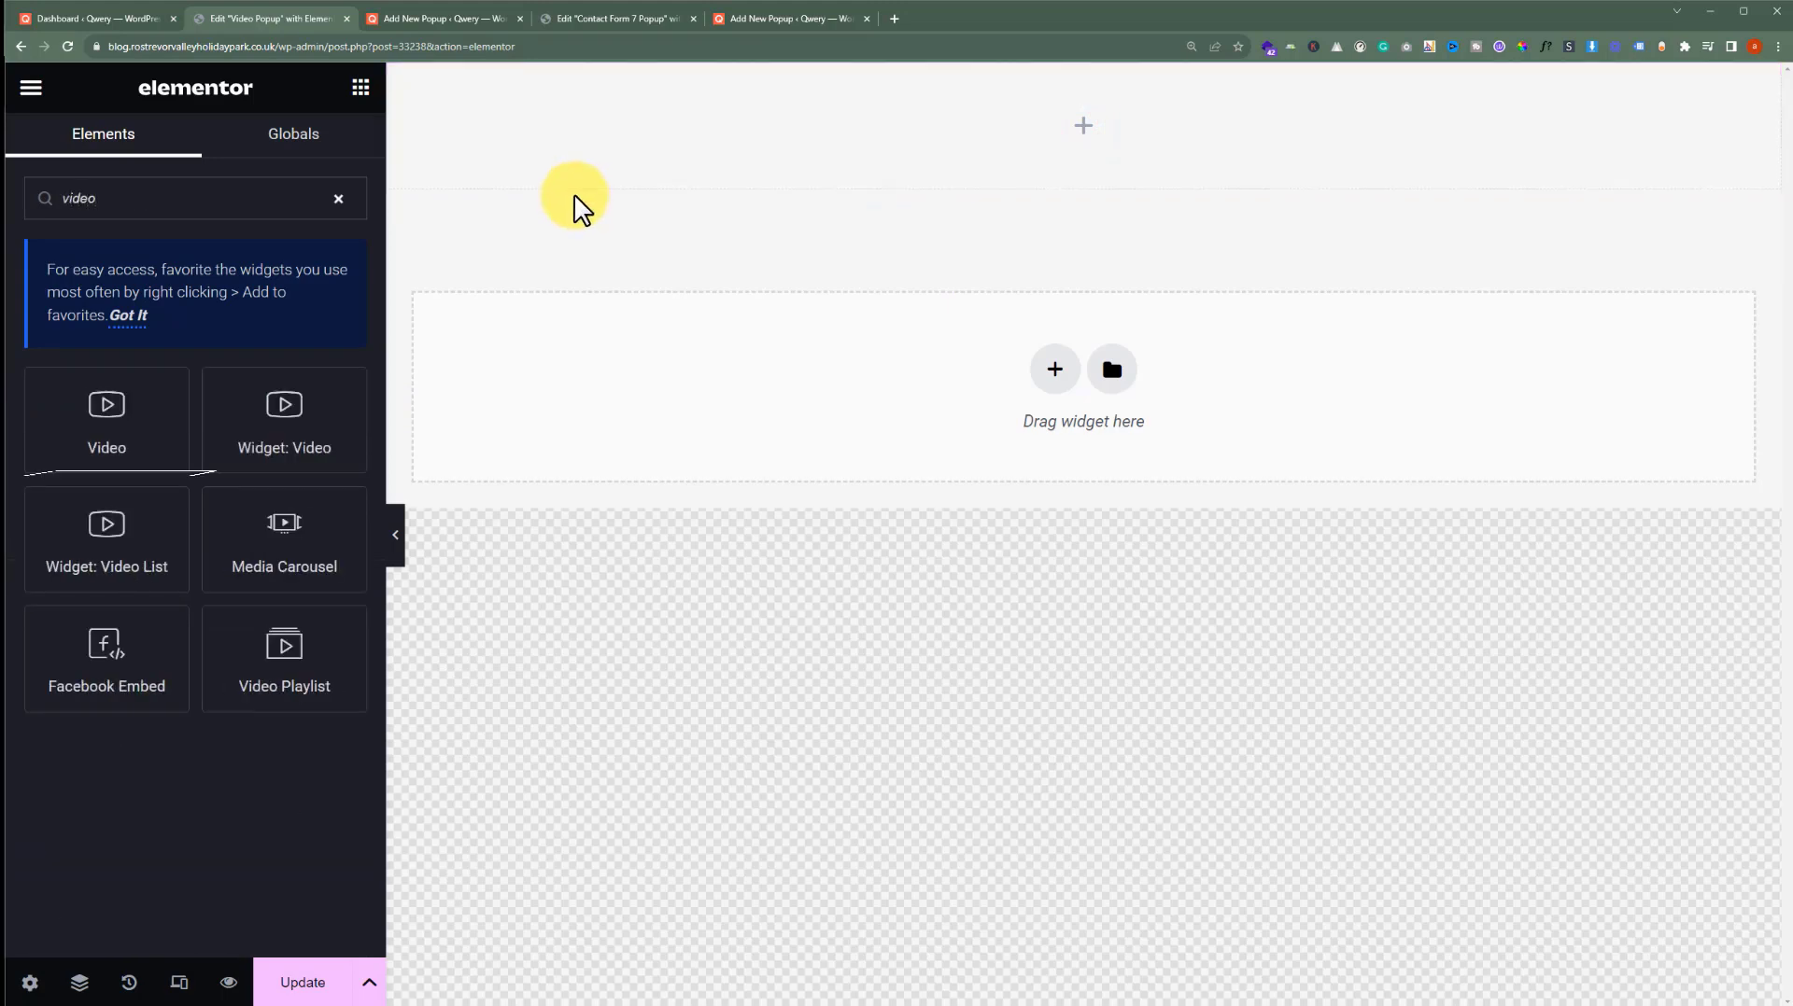
{"action": "left_click_drag", "start_coordinate": [99, 412], "coordinate": [1065, 148]}
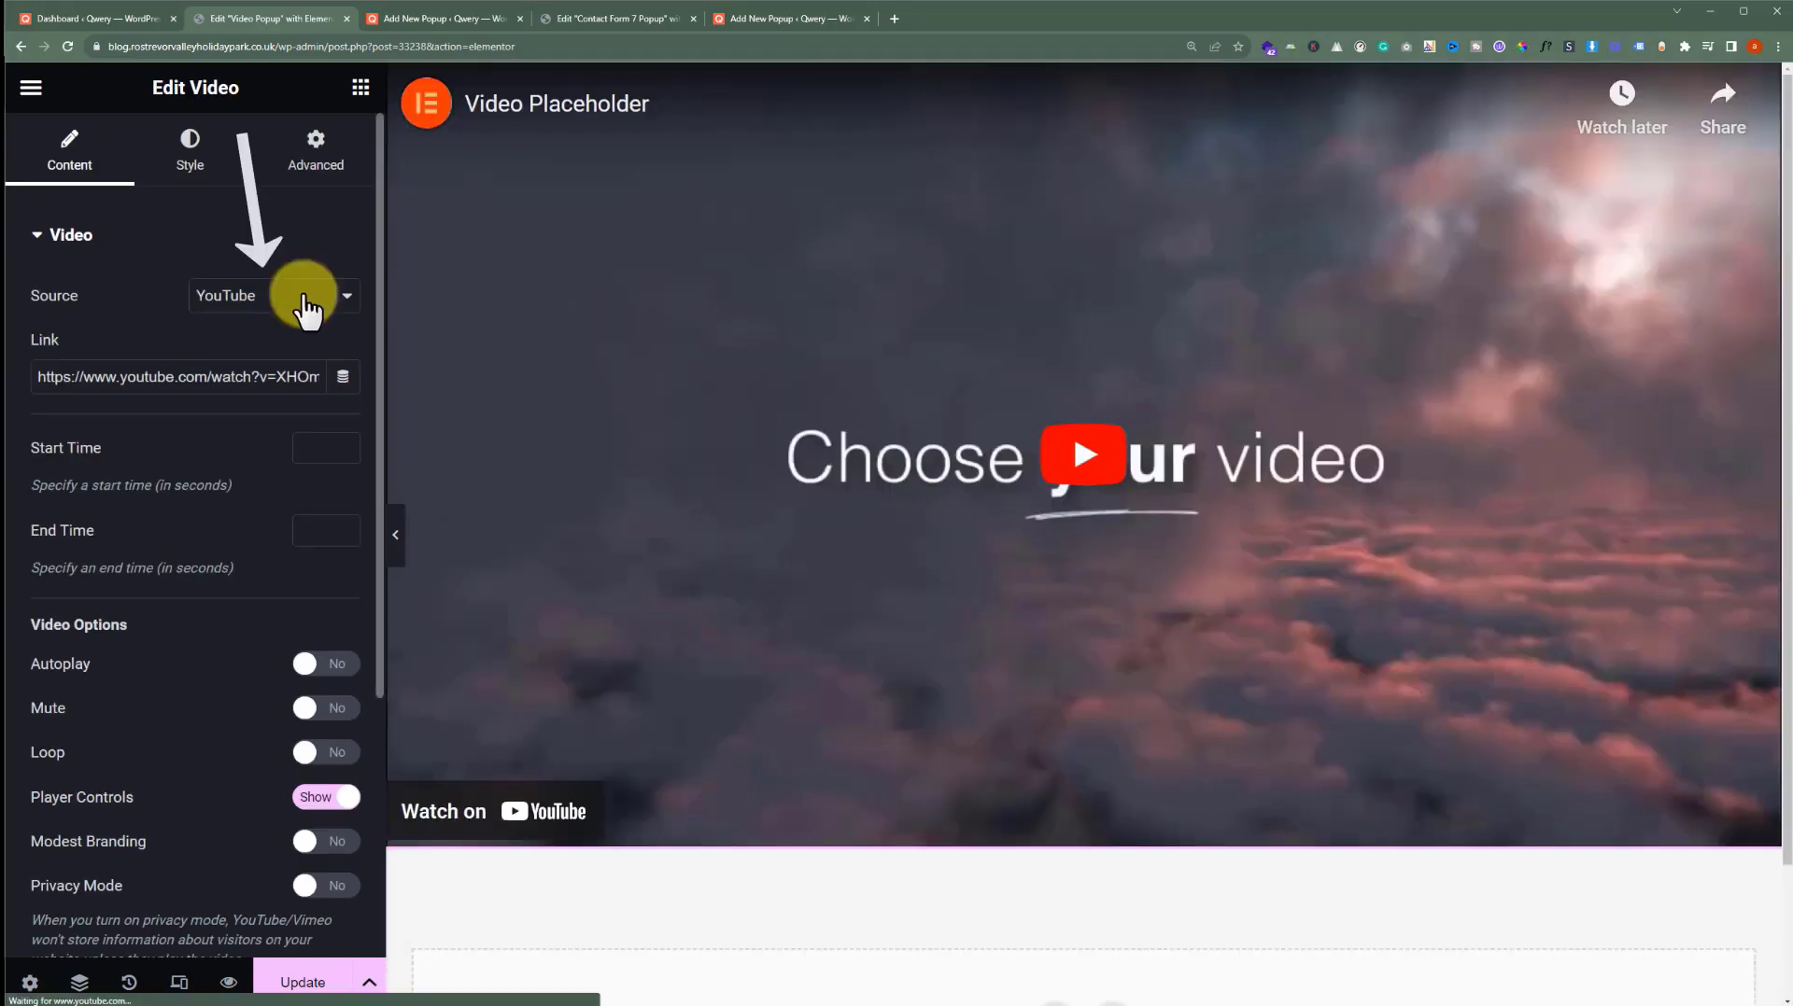
Set the video source to Self Hosted and insert the 2048x1080-30fps MP4 file from the media library
{"action": "left_click", "coordinate": [304, 297]}
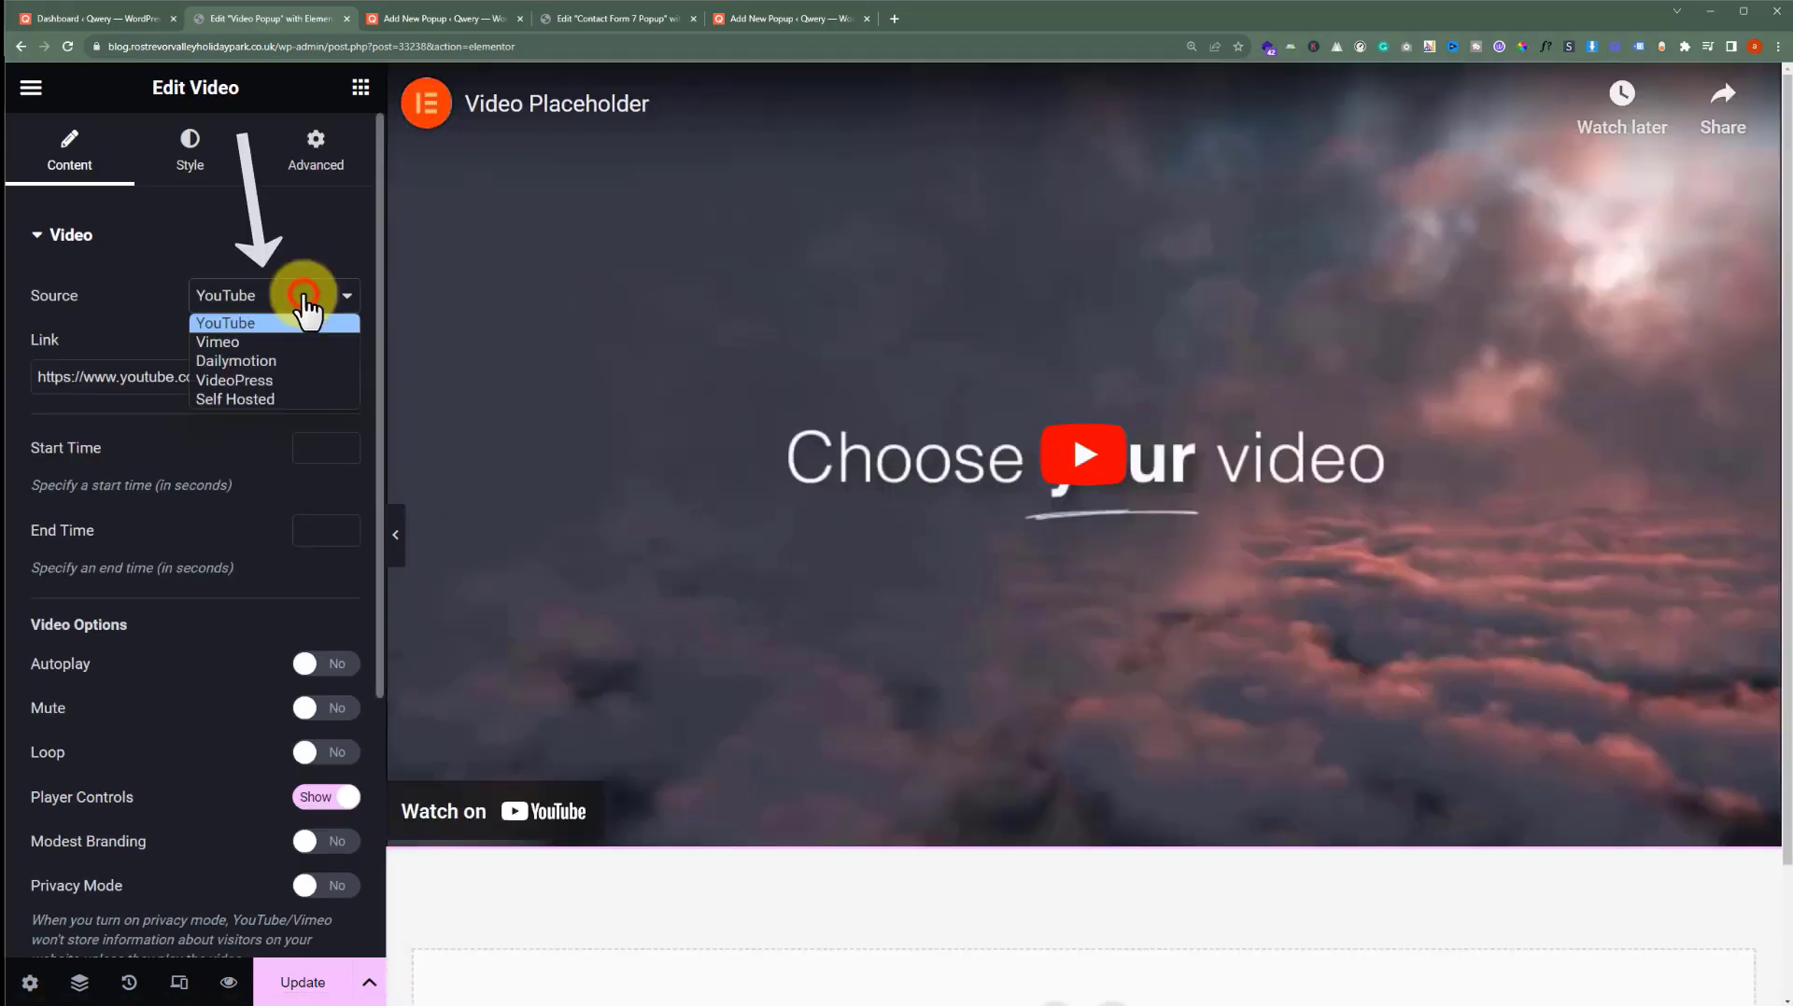
{"action": "left_click", "coordinate": [263, 400]}
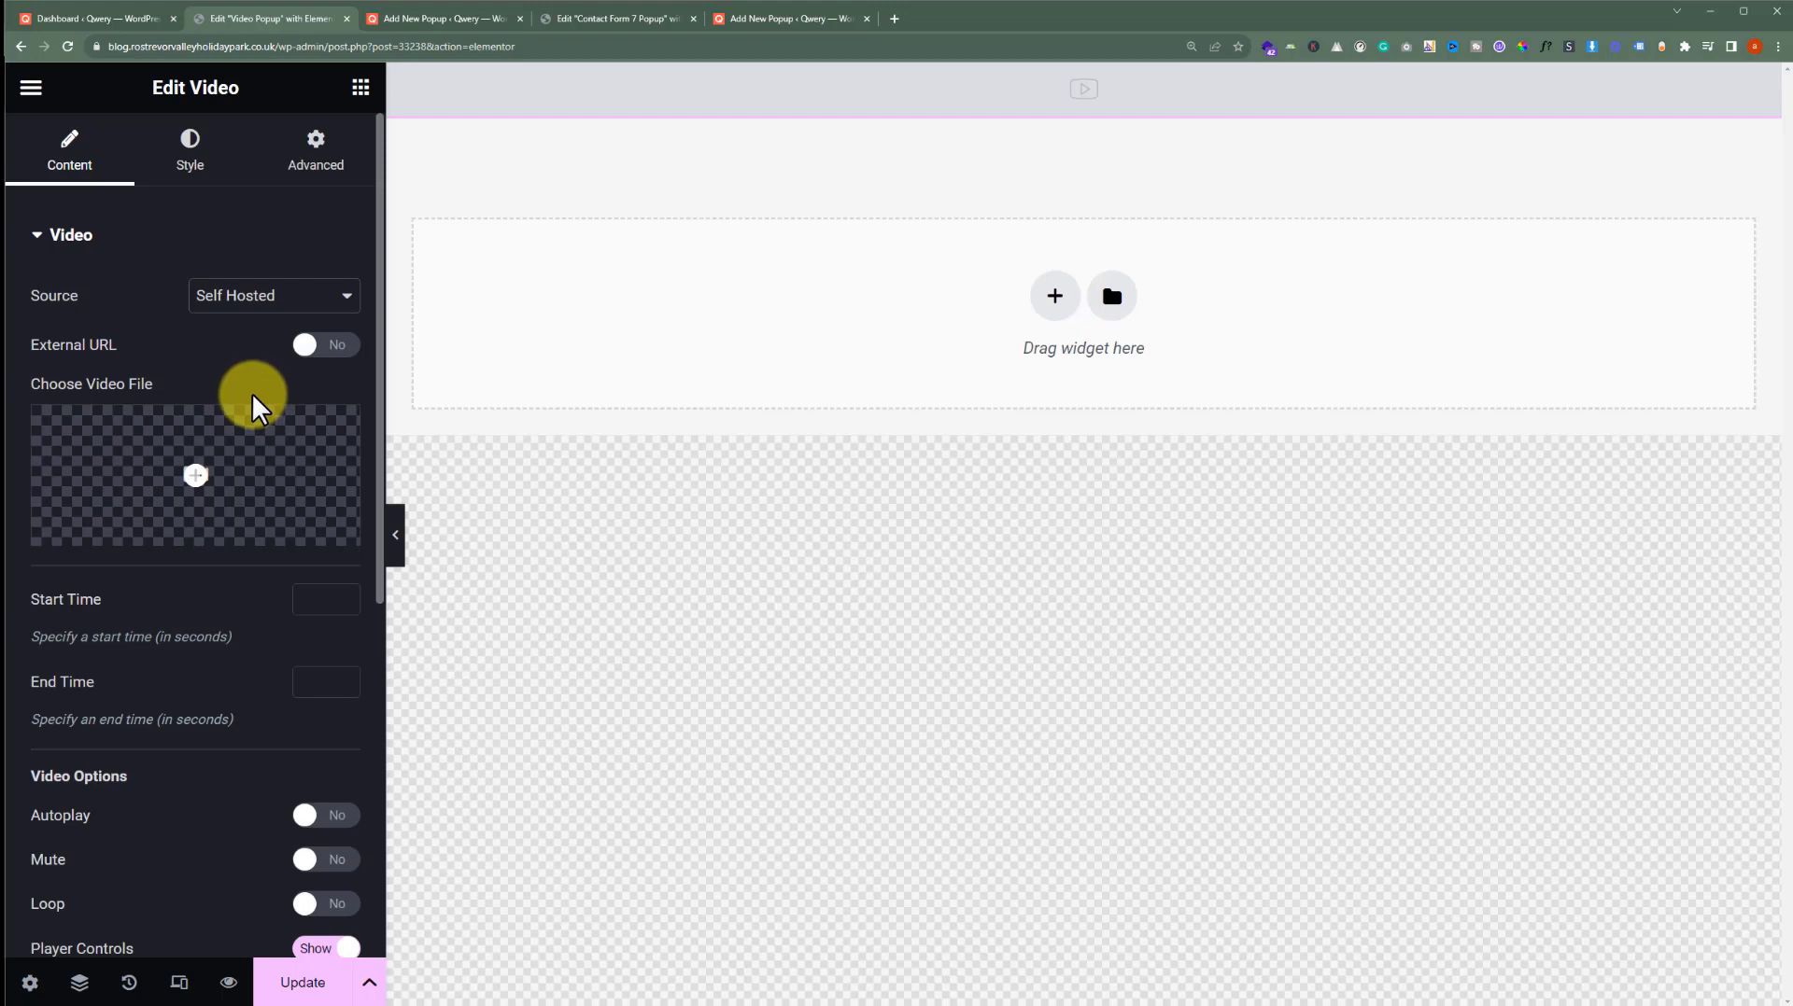
{"action": "left_click", "coordinate": [241, 464]}
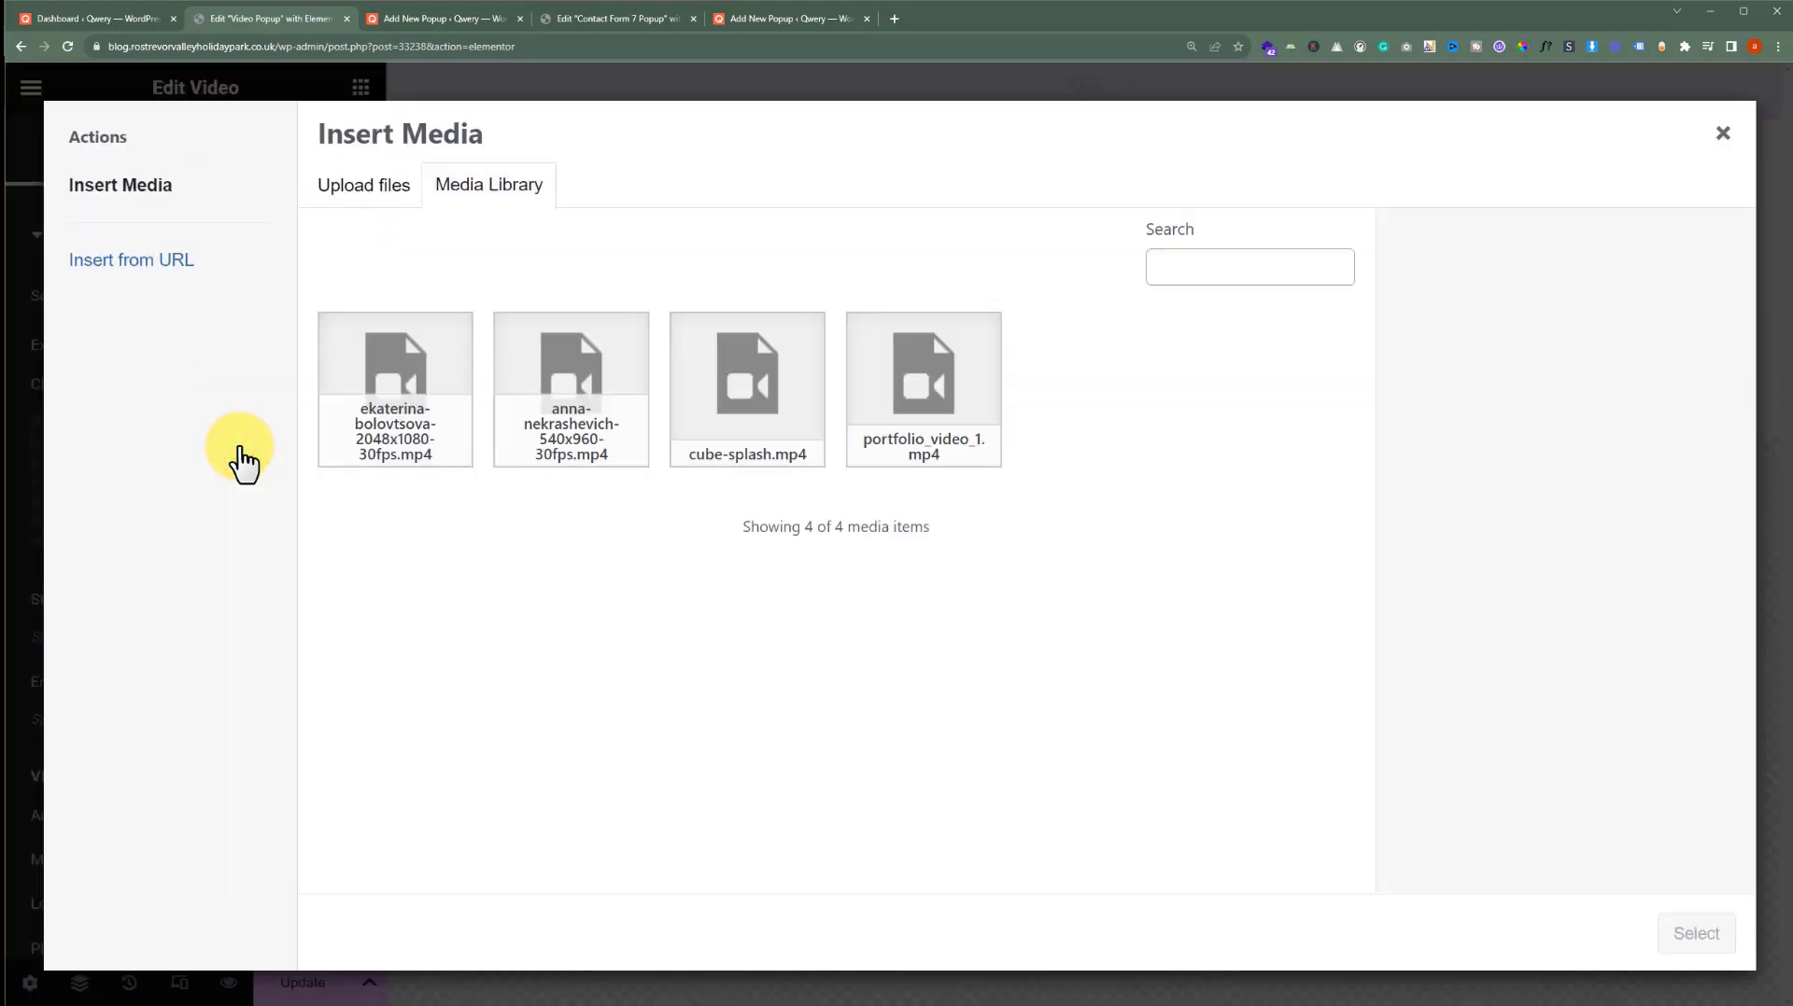
{"action": "left_click", "coordinate": [363, 412]}
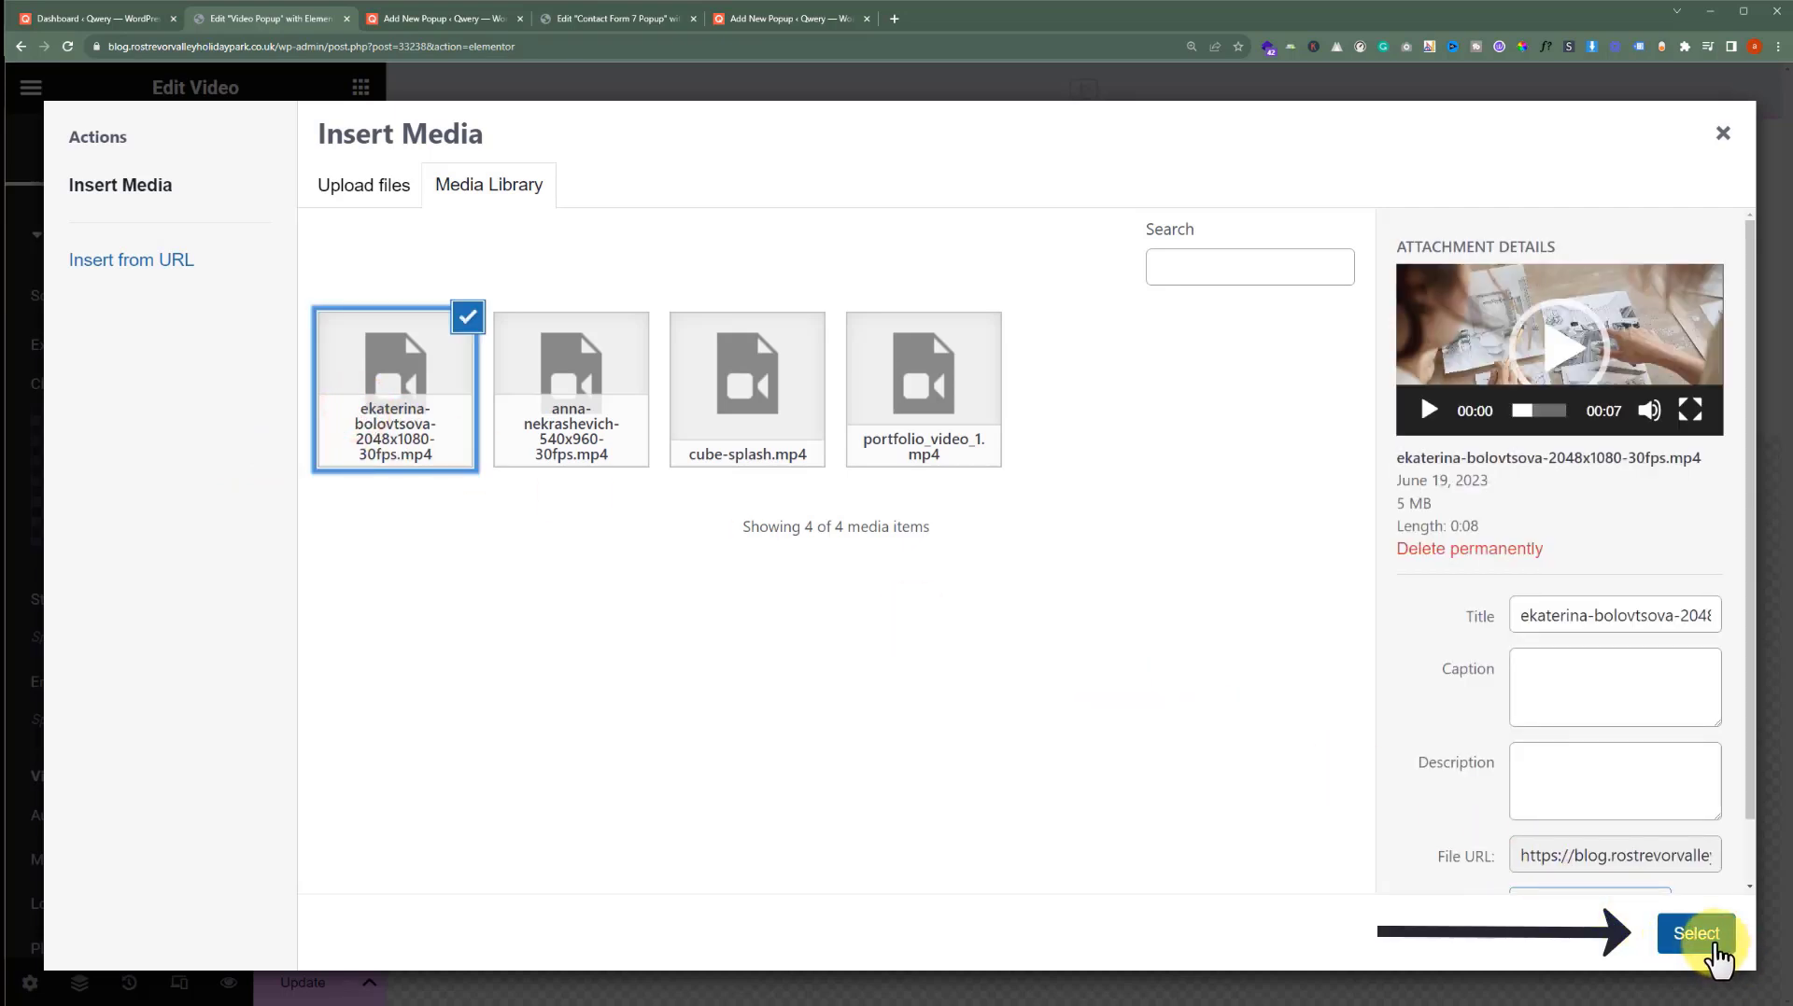
{"action": "left_click", "coordinate": [1714, 945]}
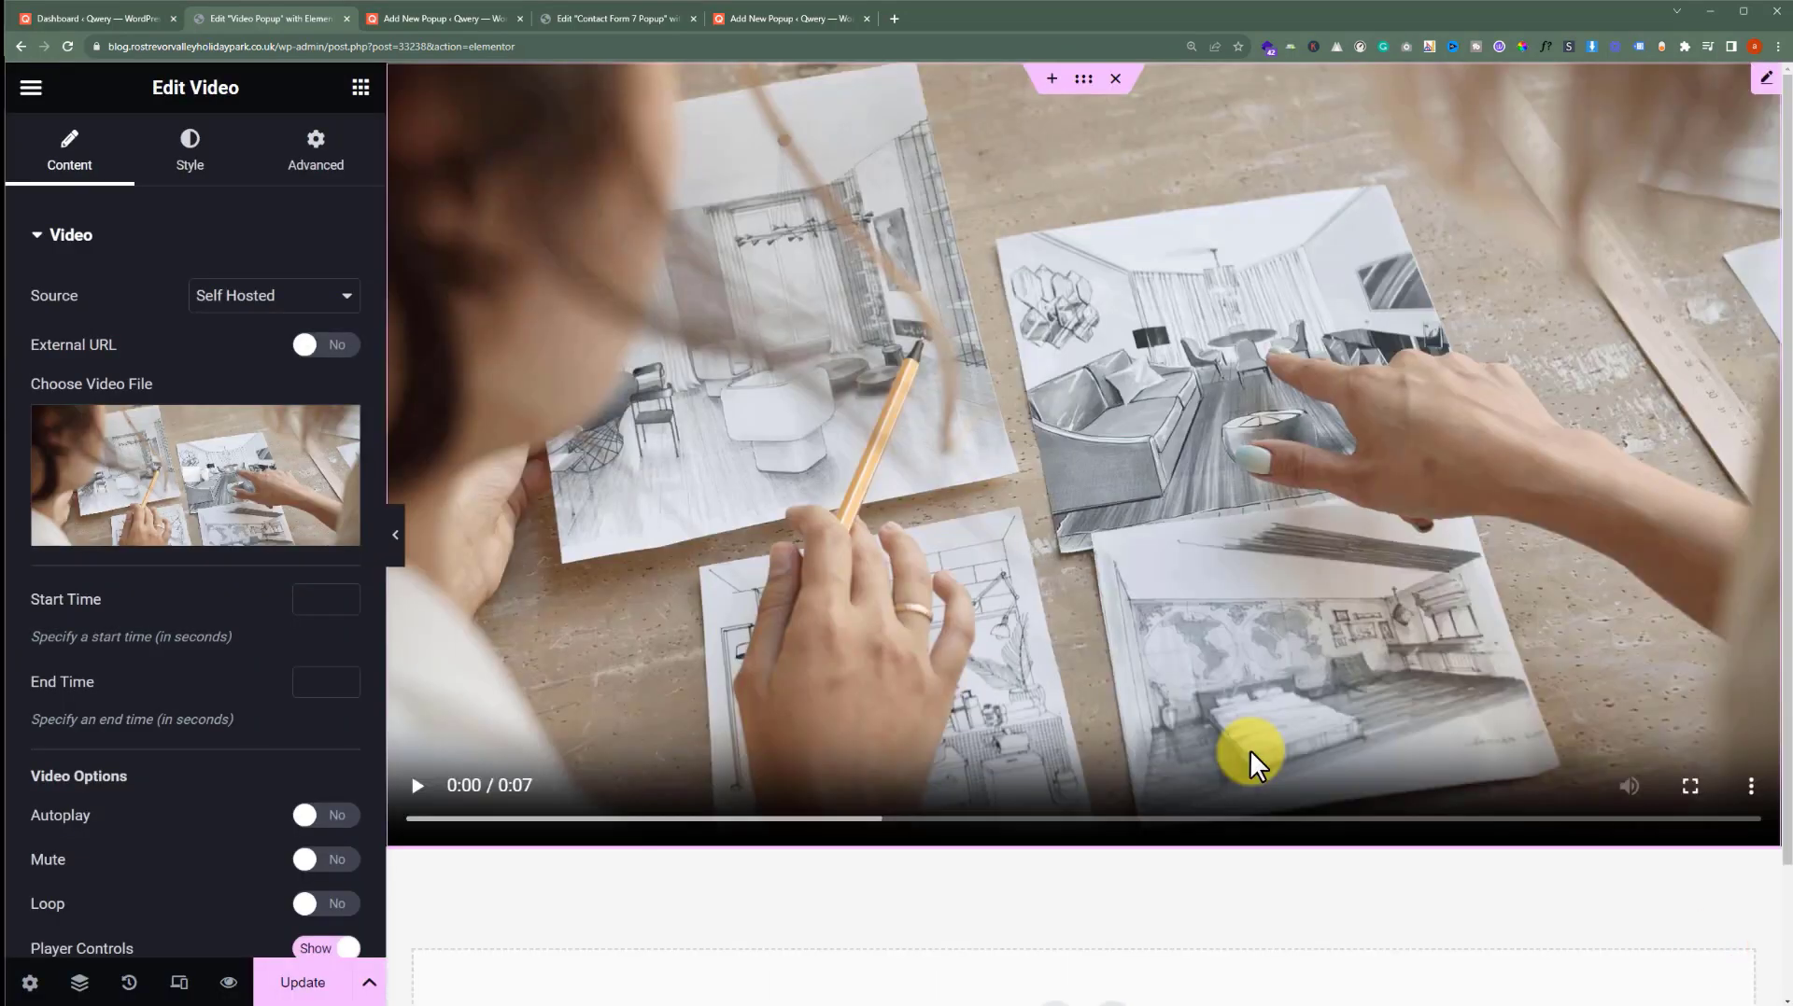
Set the container's linked padding to 20 px on all sides and update the layout
{"action": "left_click", "coordinate": [1083, 81]}
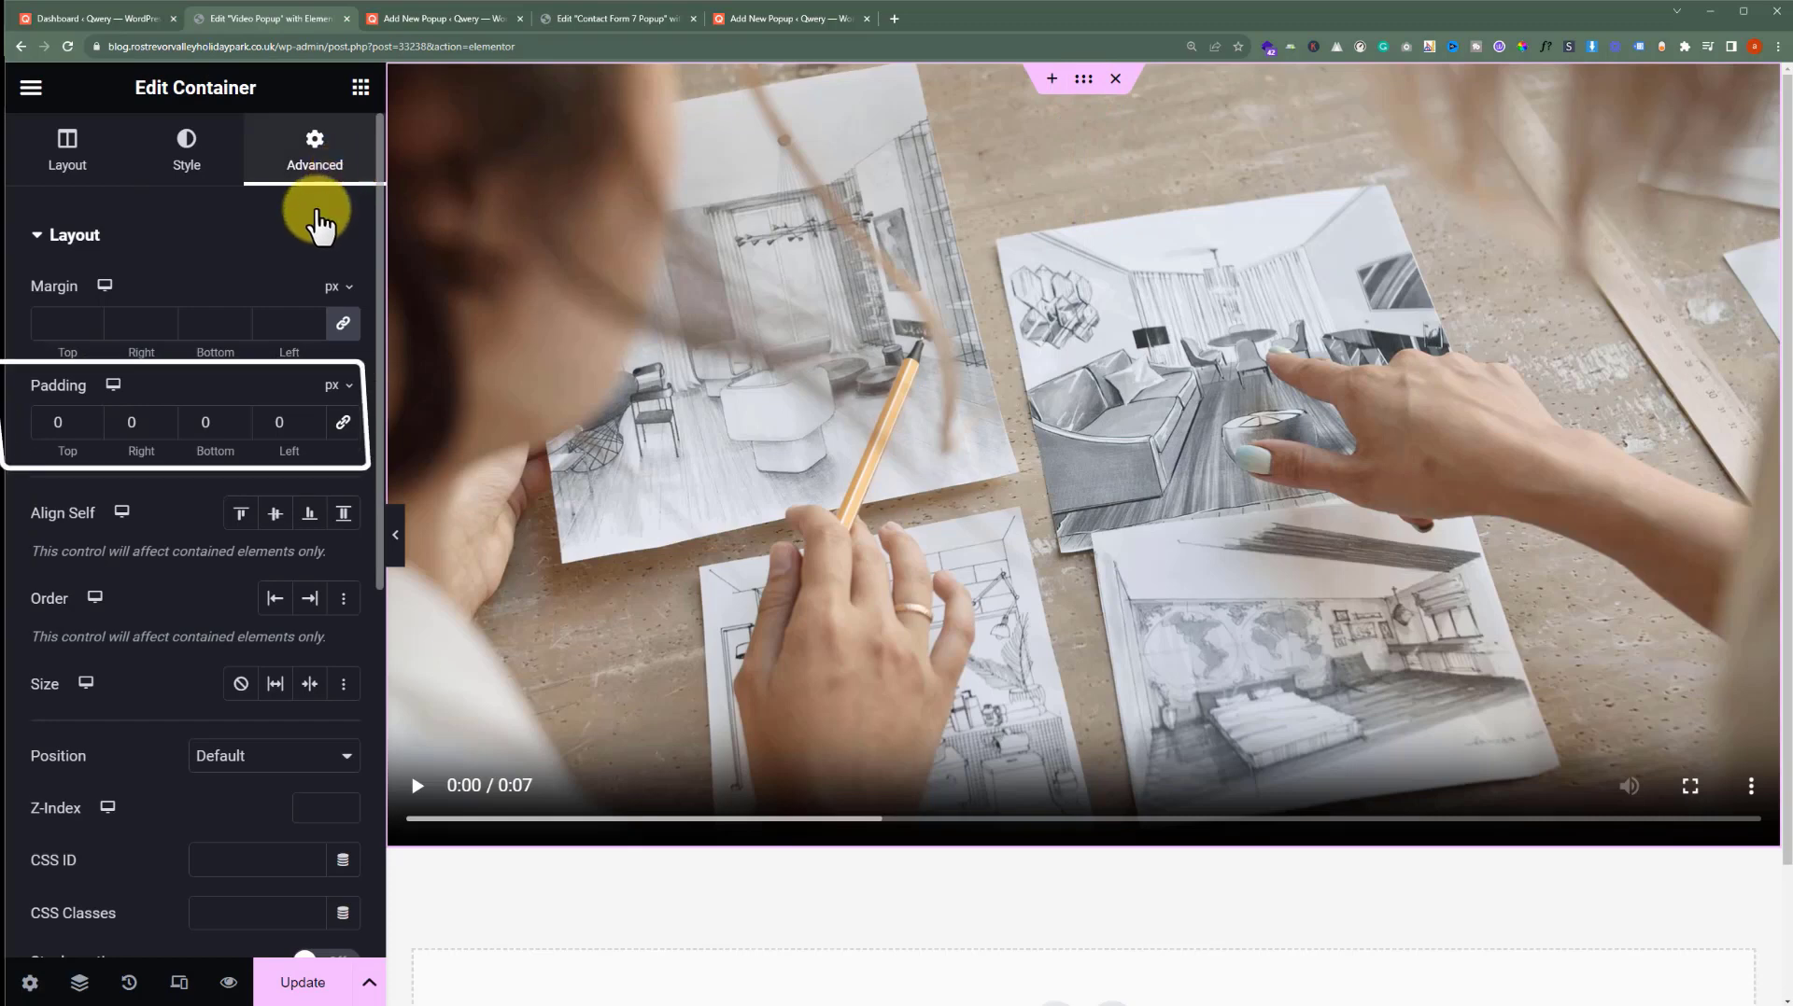
{"action": "left_click", "coordinate": [344, 421]}
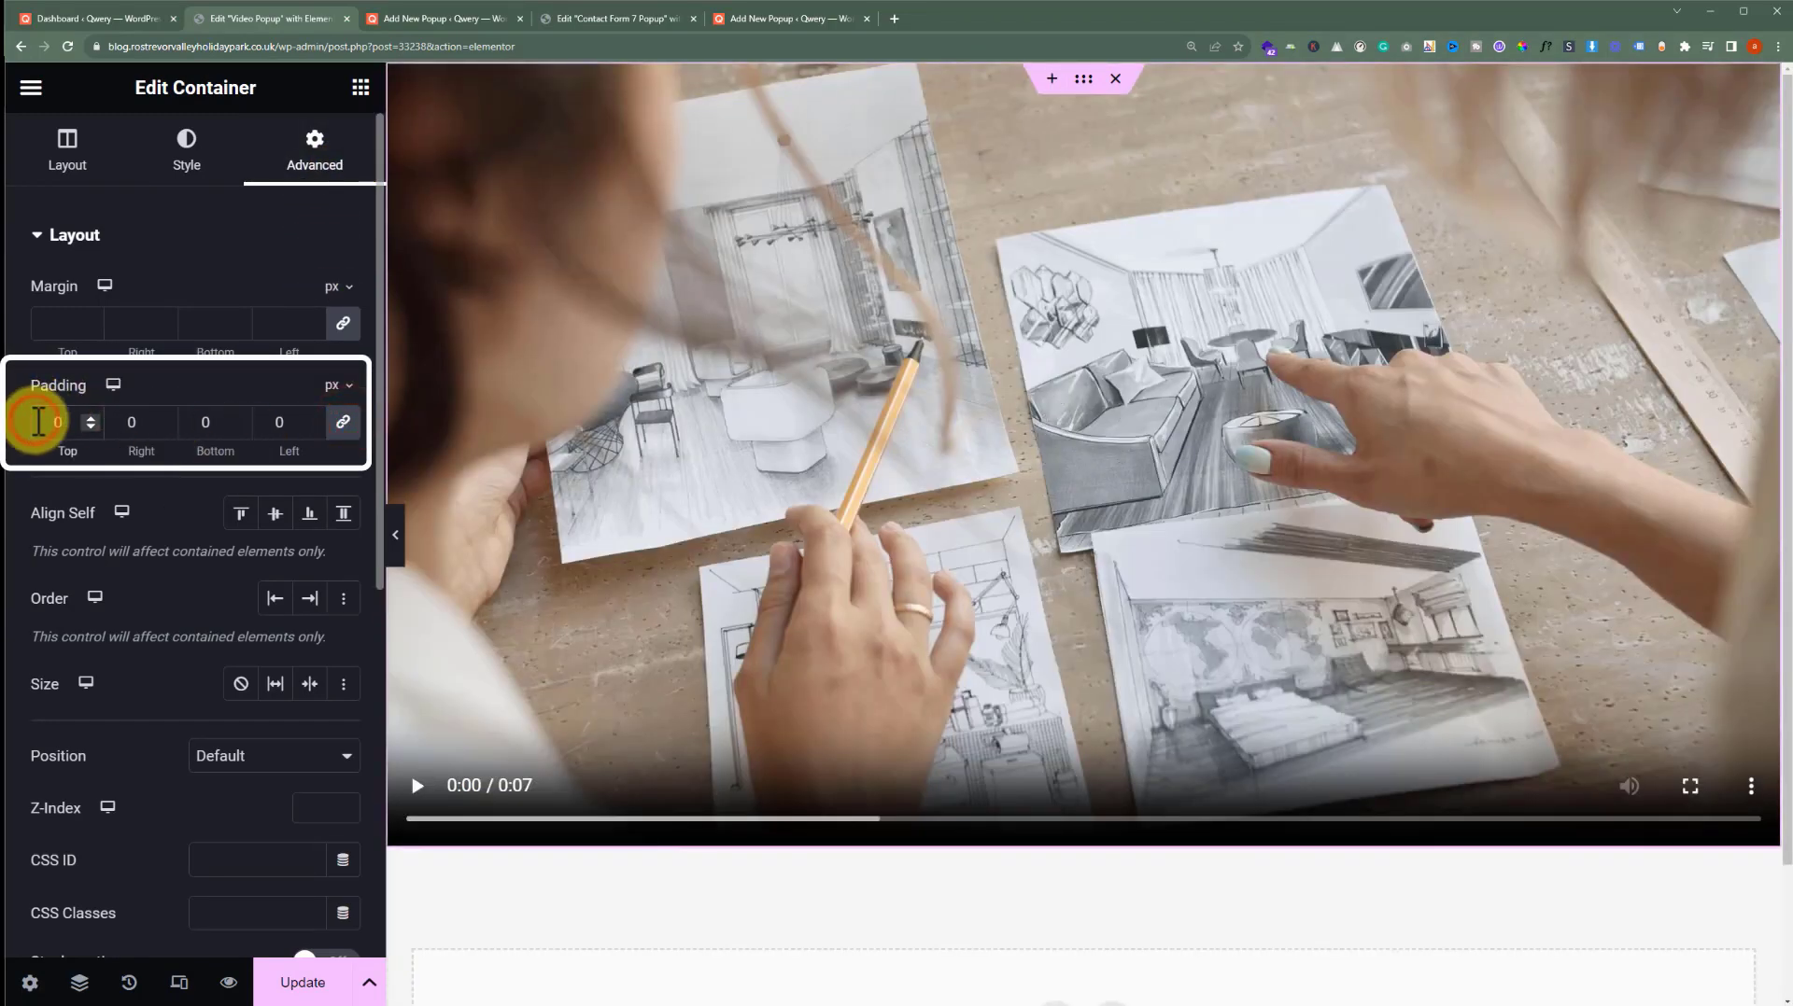
{"action": "type", "text": "20"}
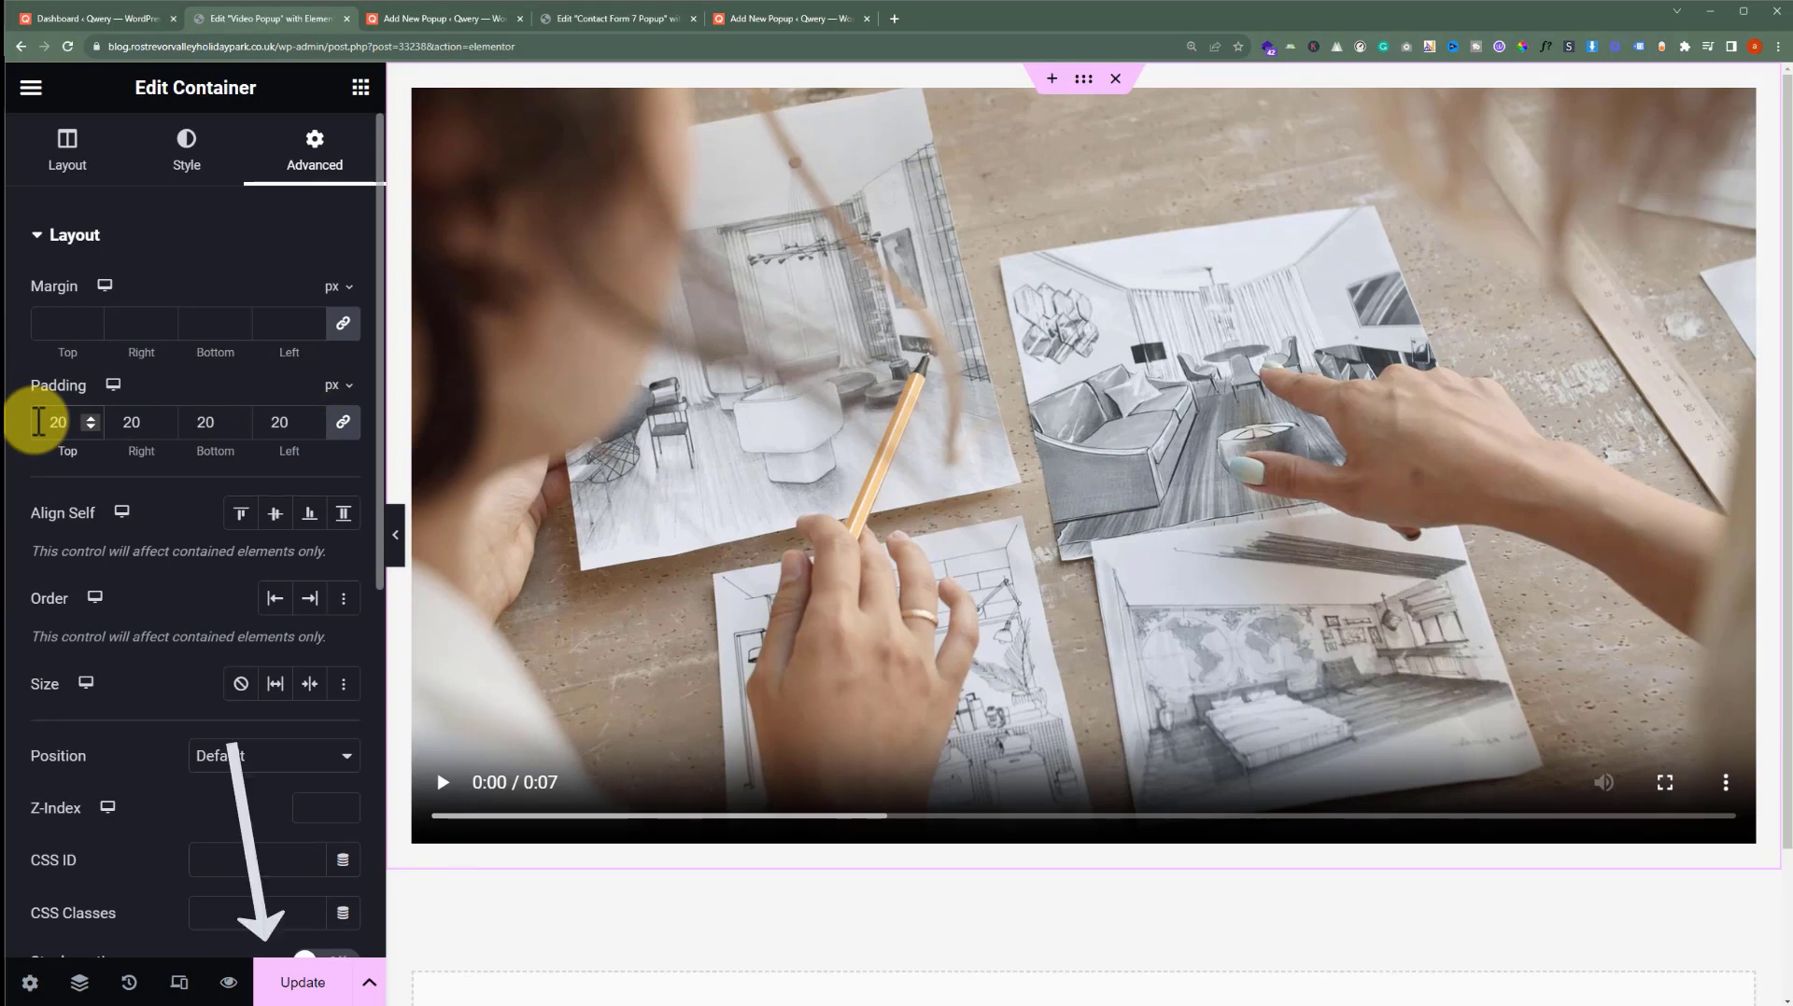
{"action": "left_click", "coordinate": [285, 990]}
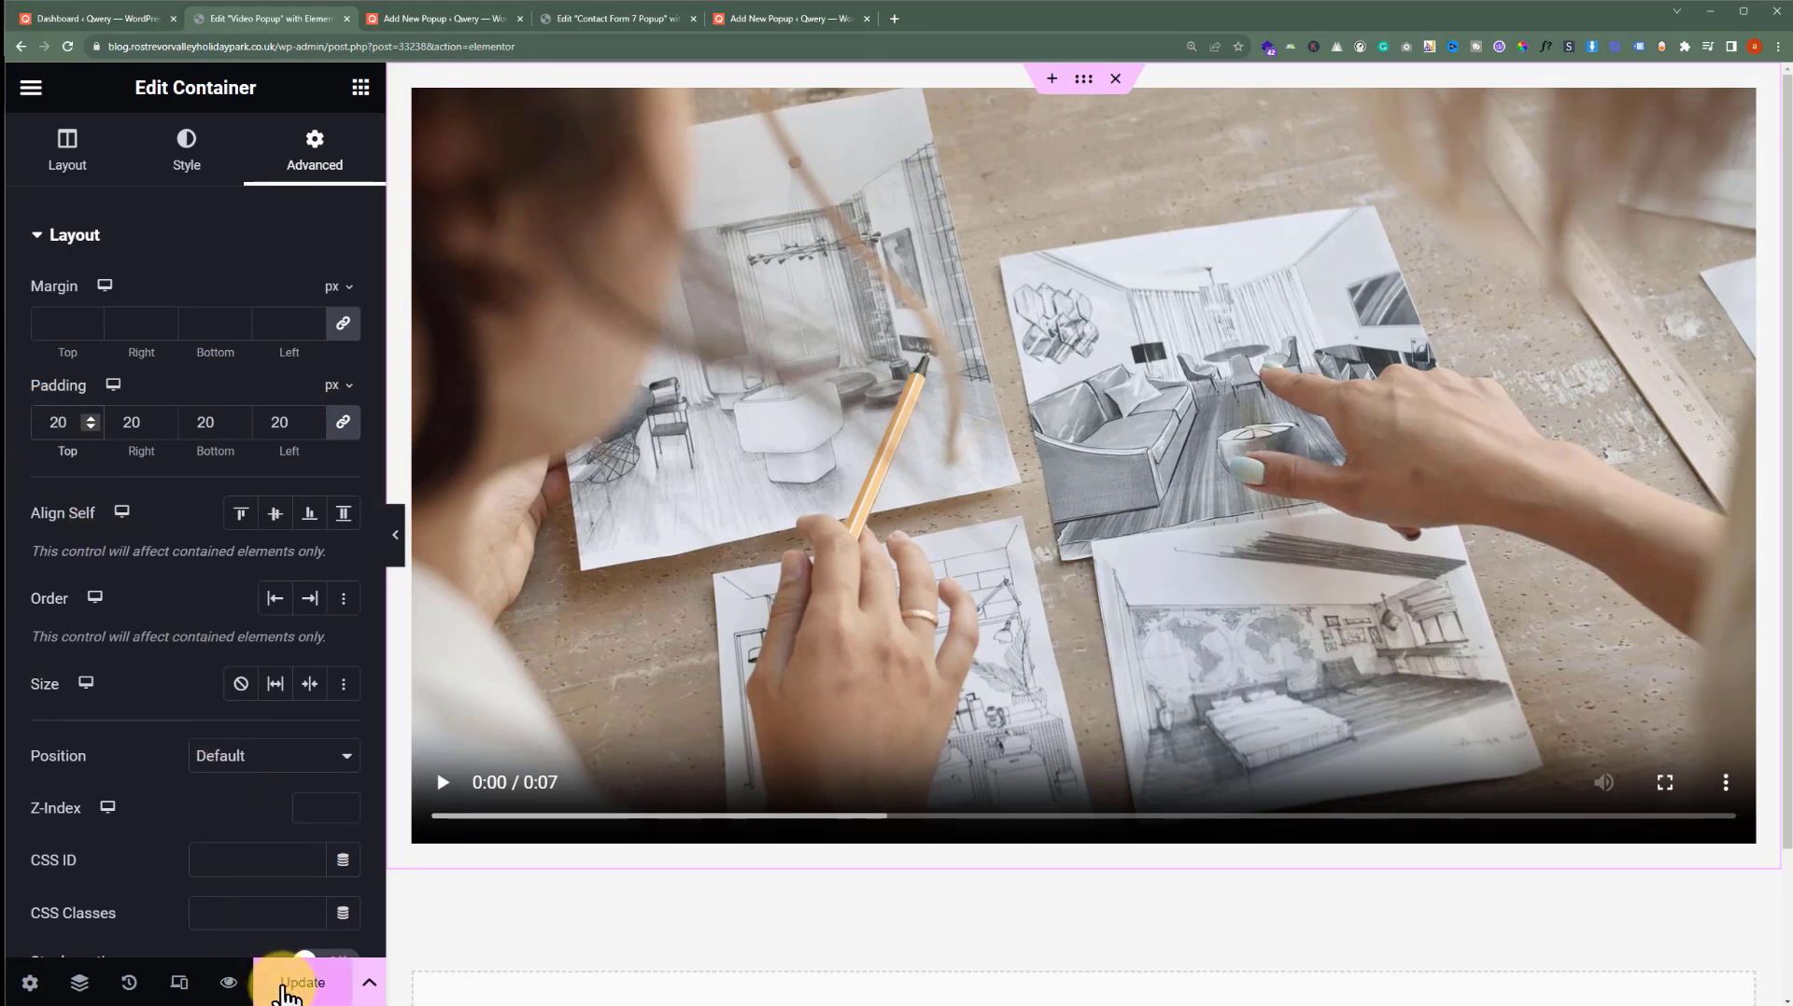
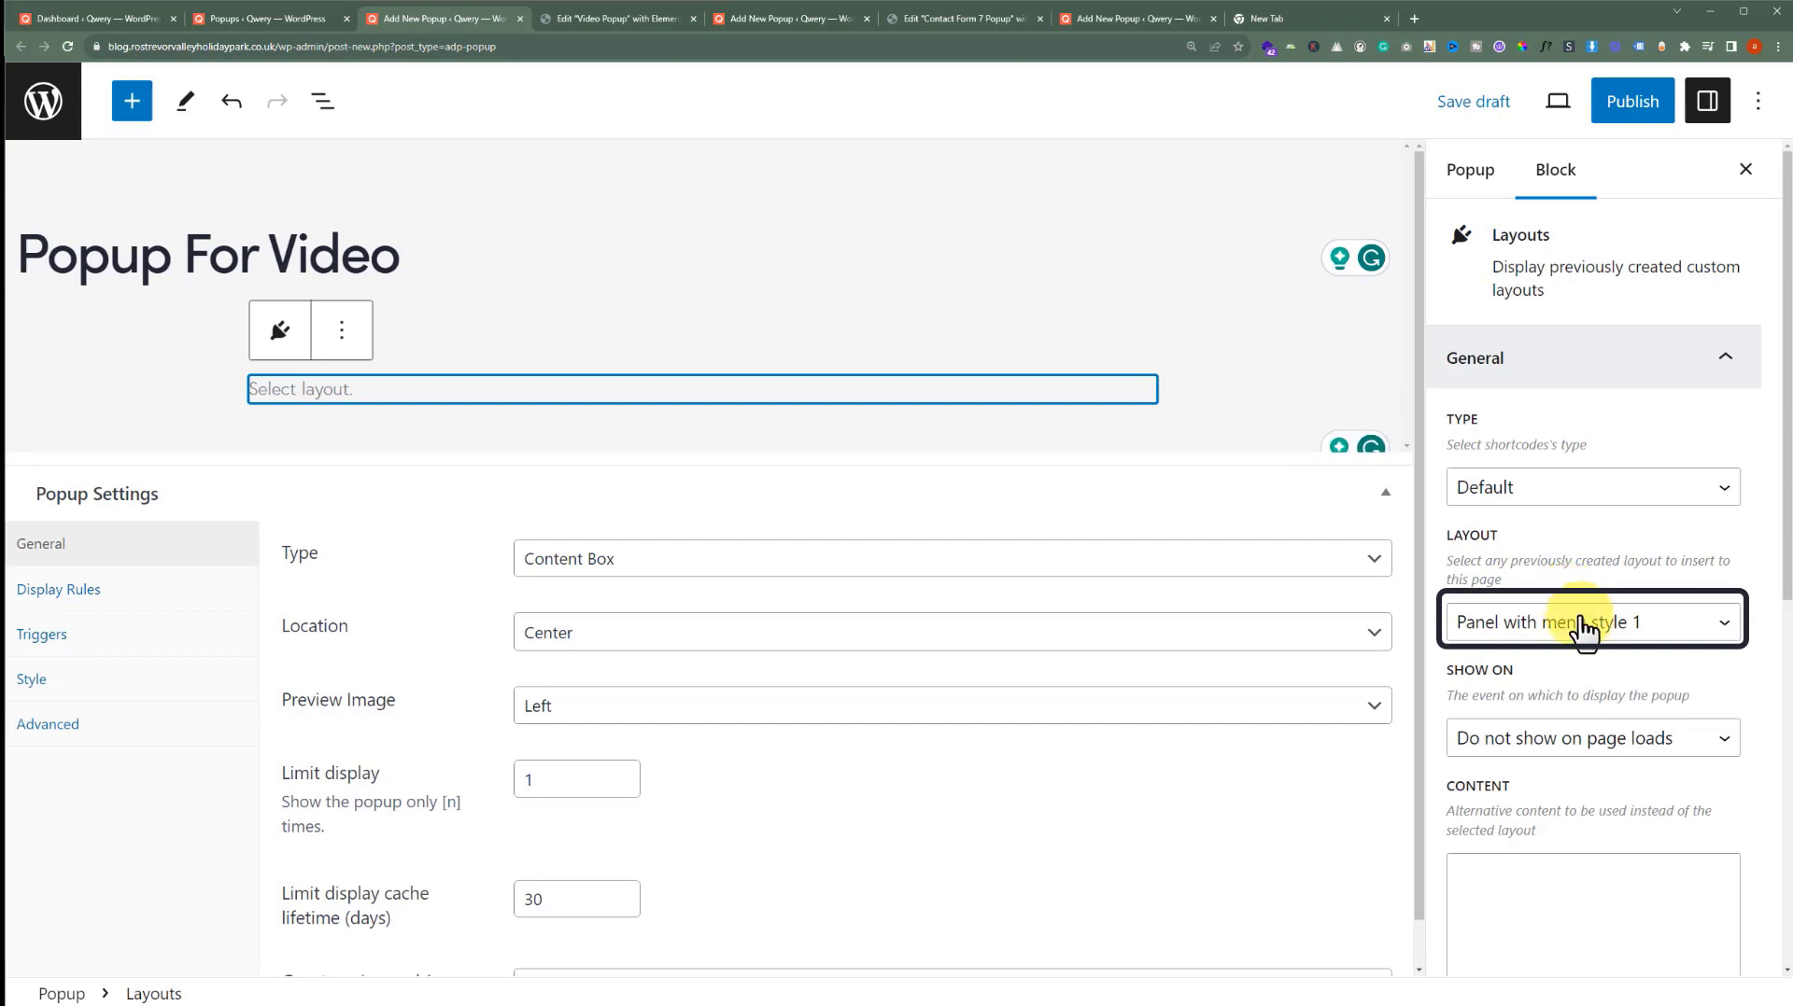
Choose "Video Popup" as the layout for the Layouts block in the "Popup For Video" popup
{"action": "left_click", "coordinate": [1576, 618]}
{"action": "key", "text": "End"}
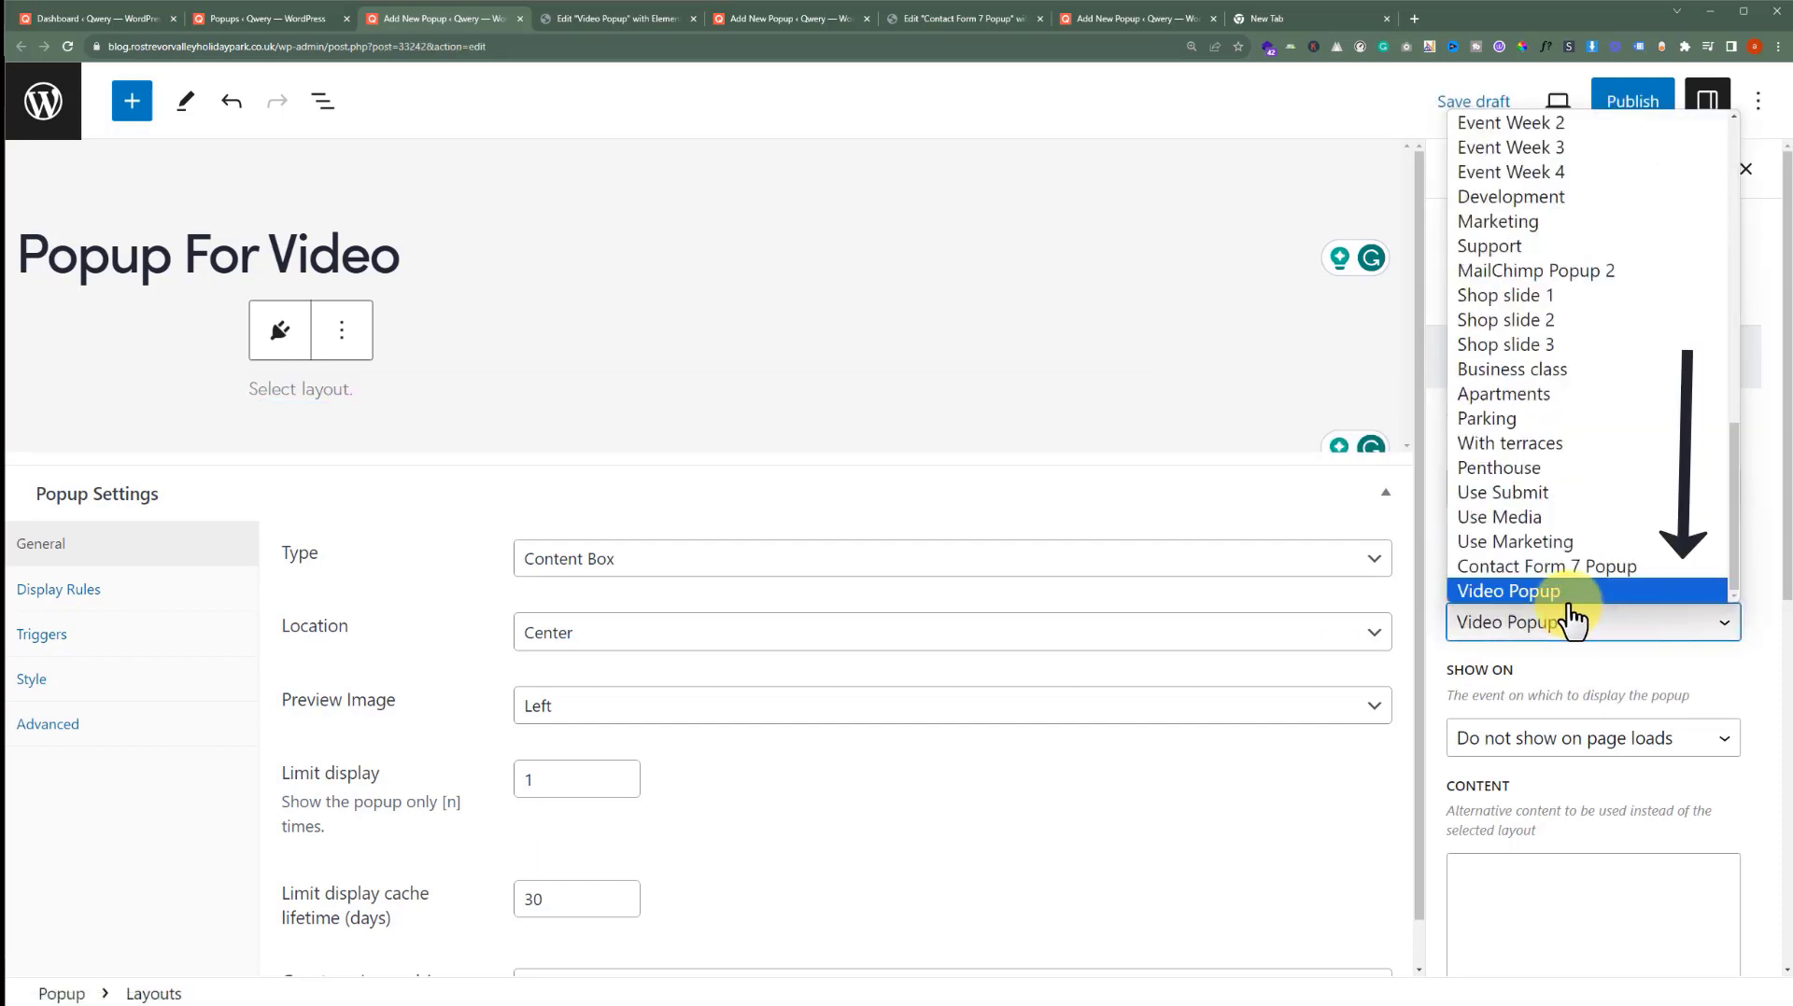
{"action": "left_click", "coordinate": [1549, 590]}
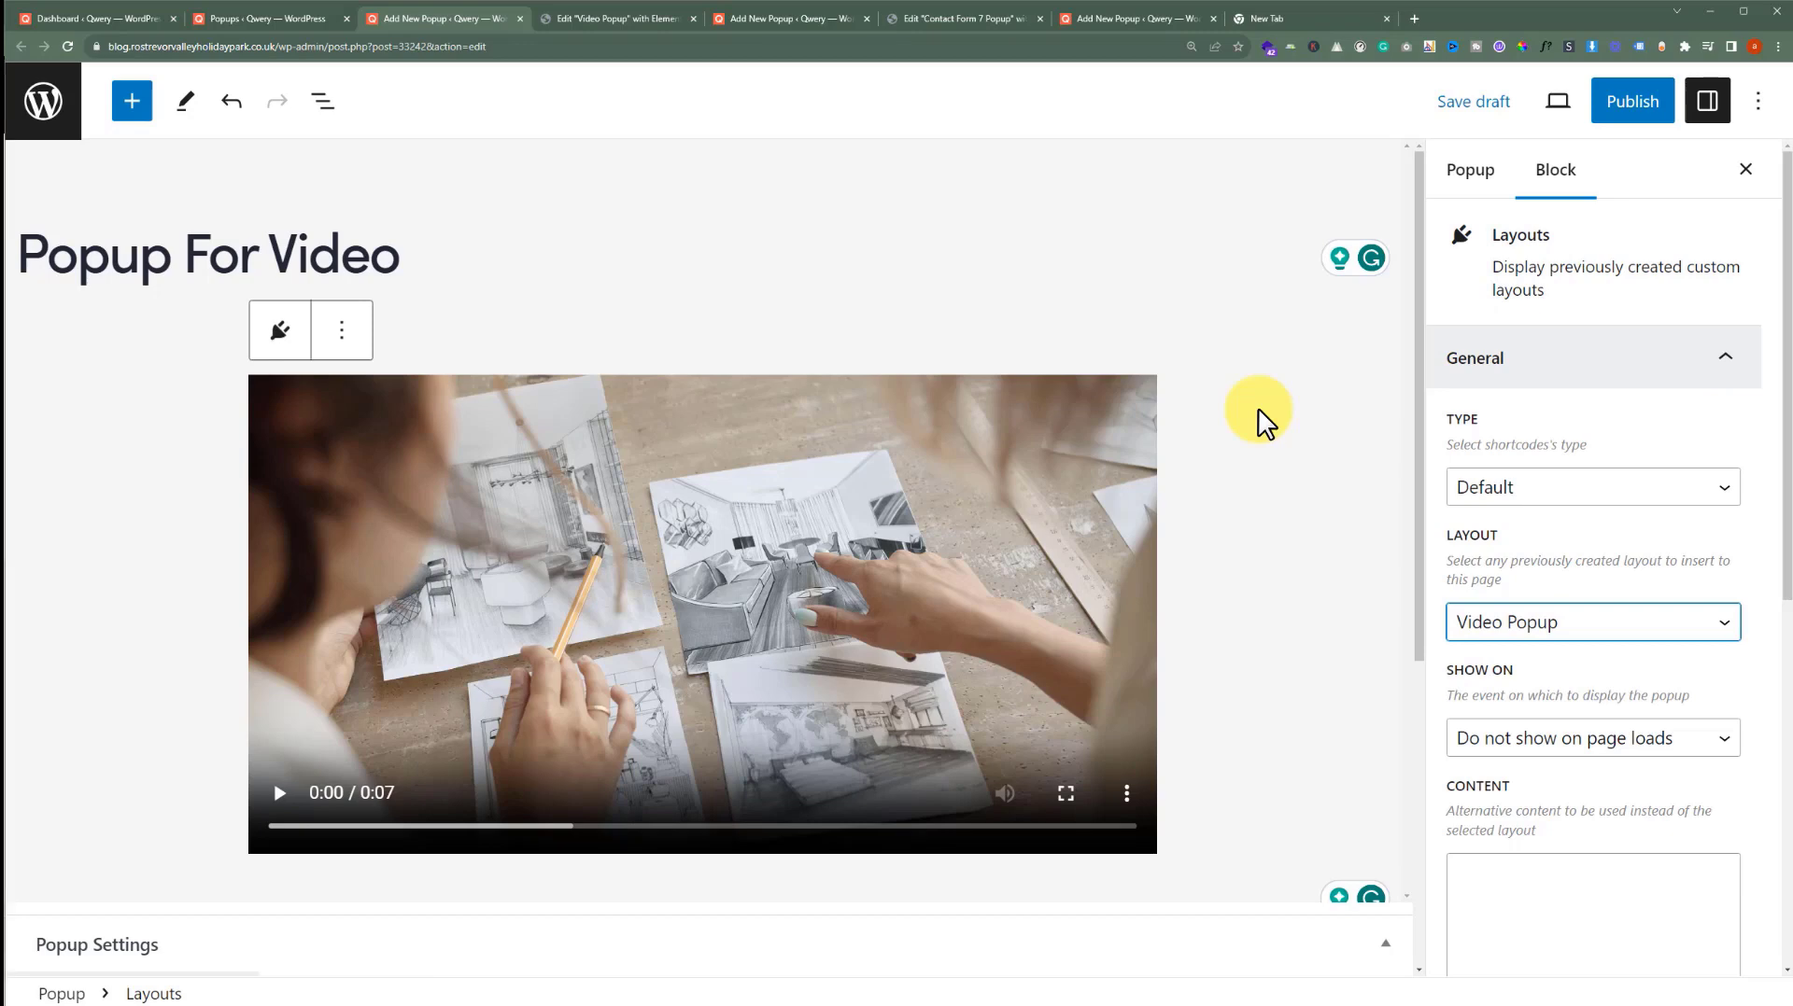
Restrict the popup's display to Specific Pages and add a new display rule of type Pages
{"action": "scroll", "coordinate": [1256, 411], "scroll_direction": "down", "scroll_amount": 5}
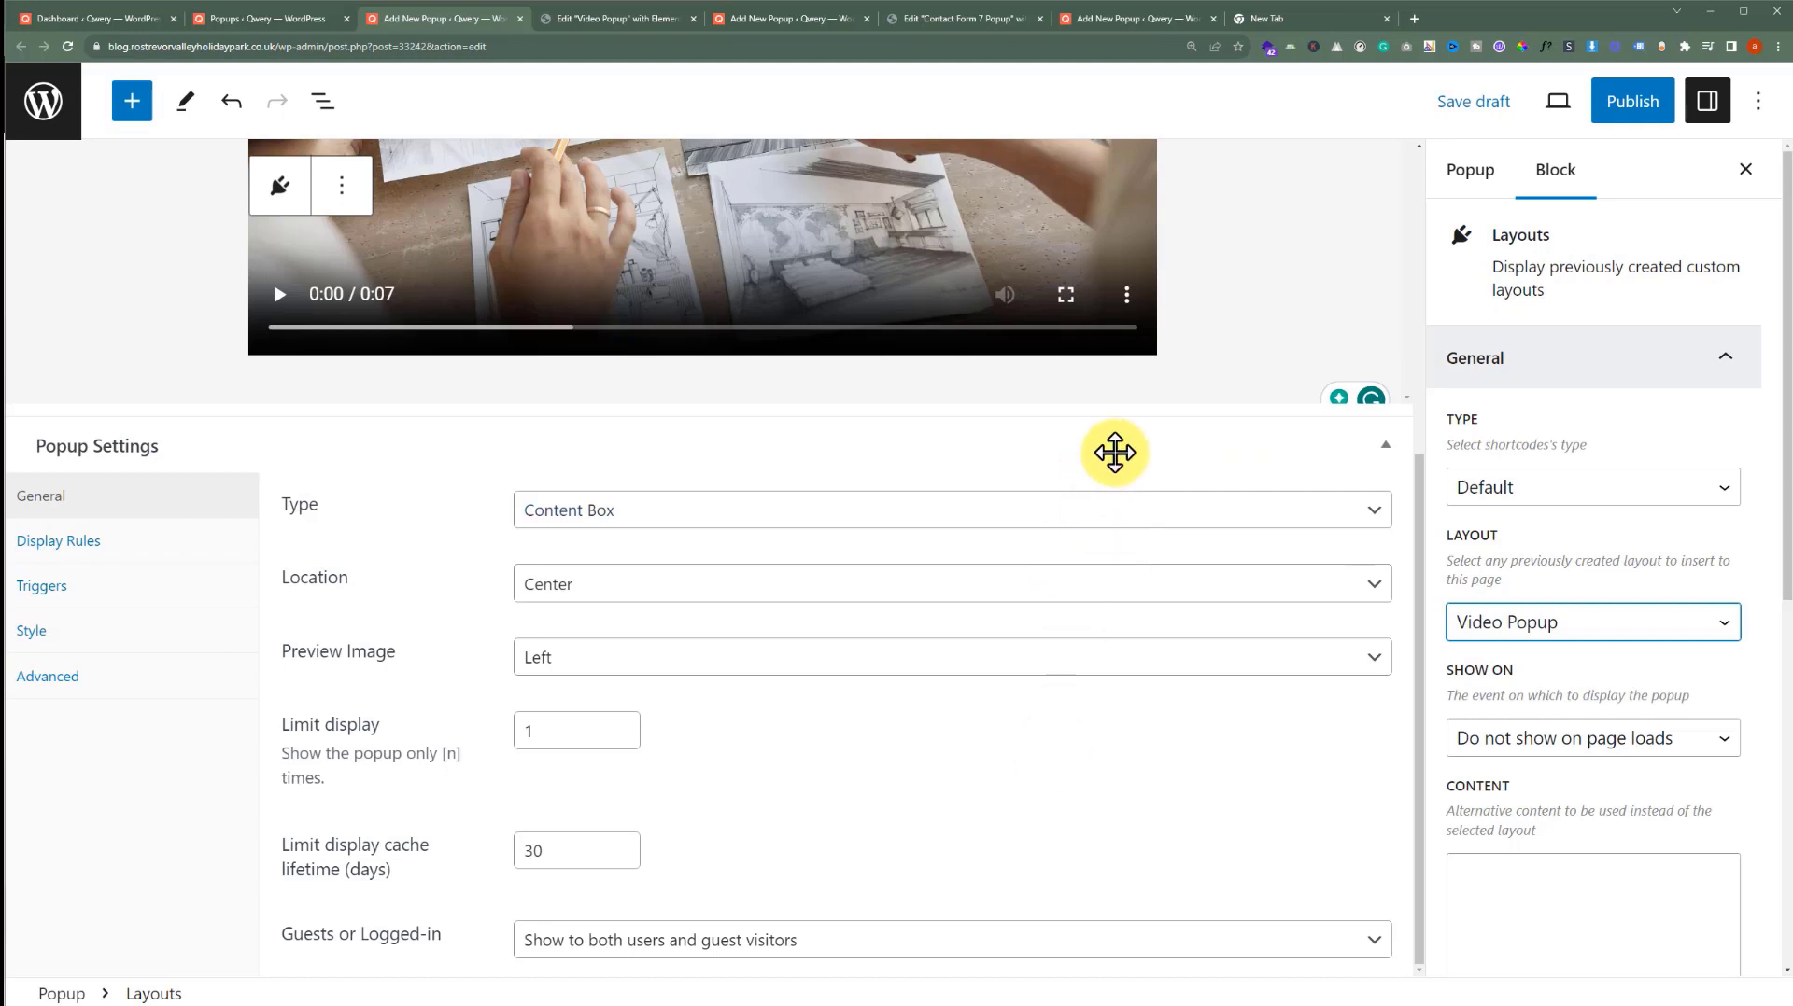
{"action": "left_click", "coordinate": [114, 544]}
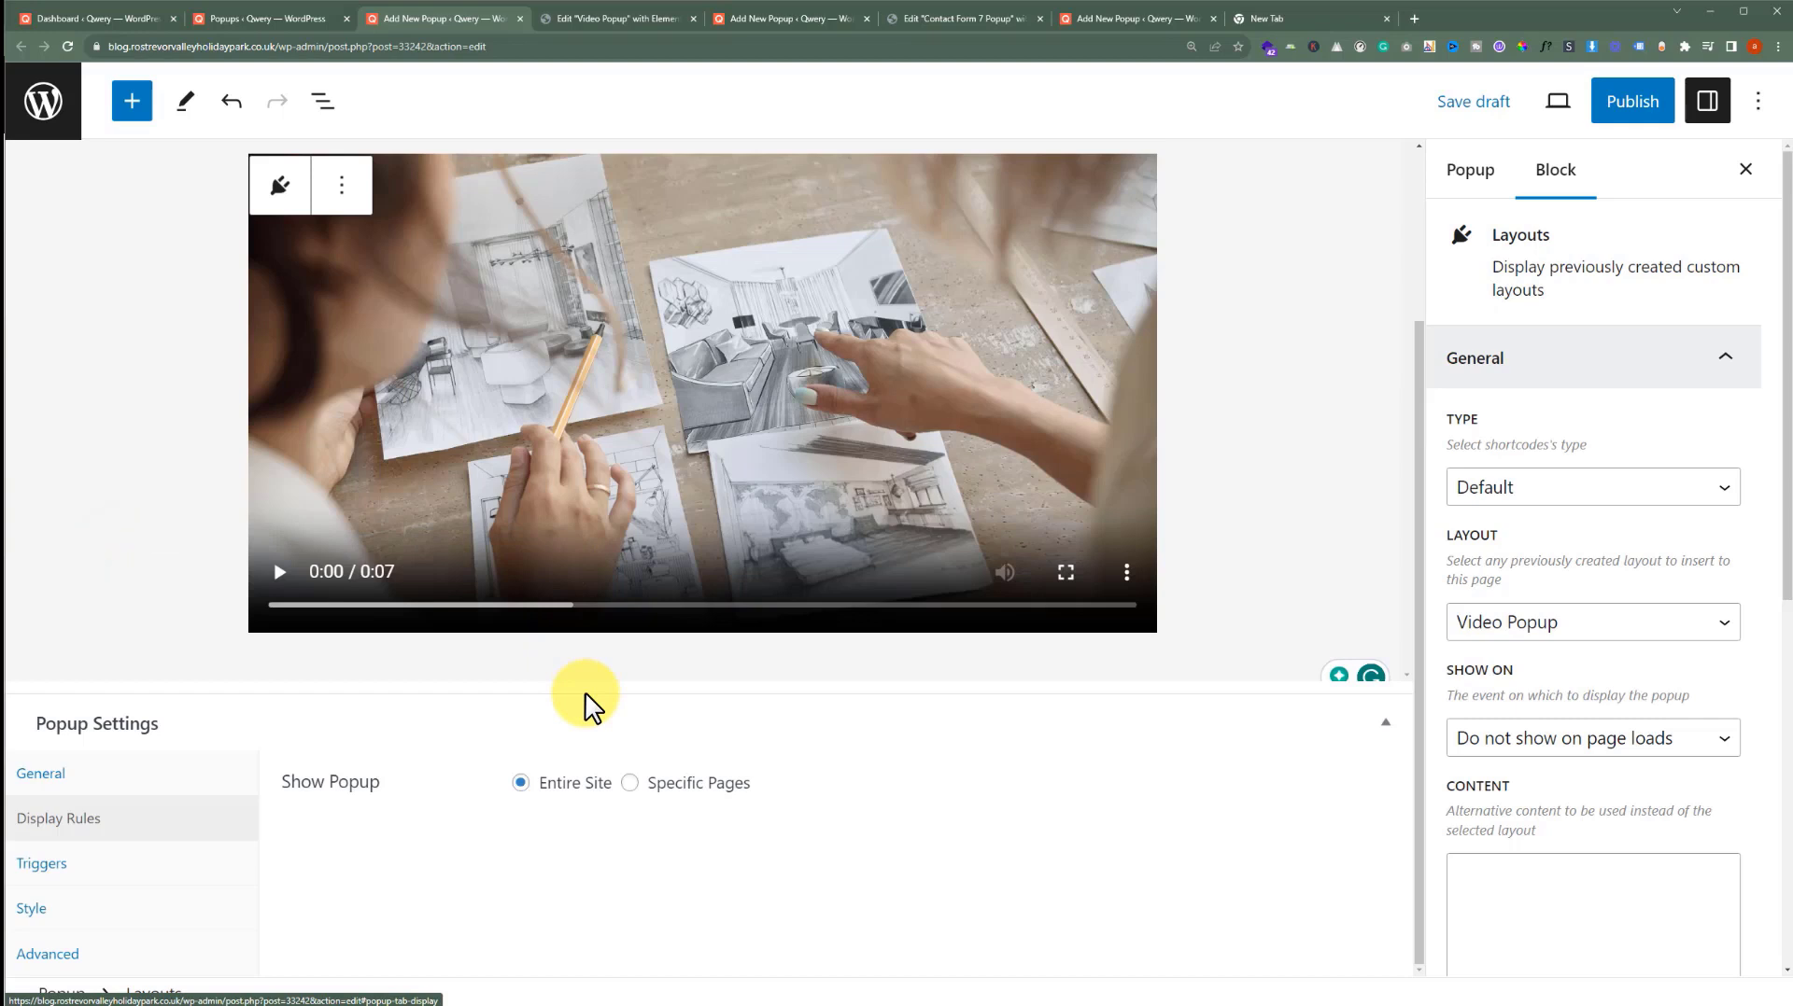
{"action": "left_click", "coordinate": [630, 786]}
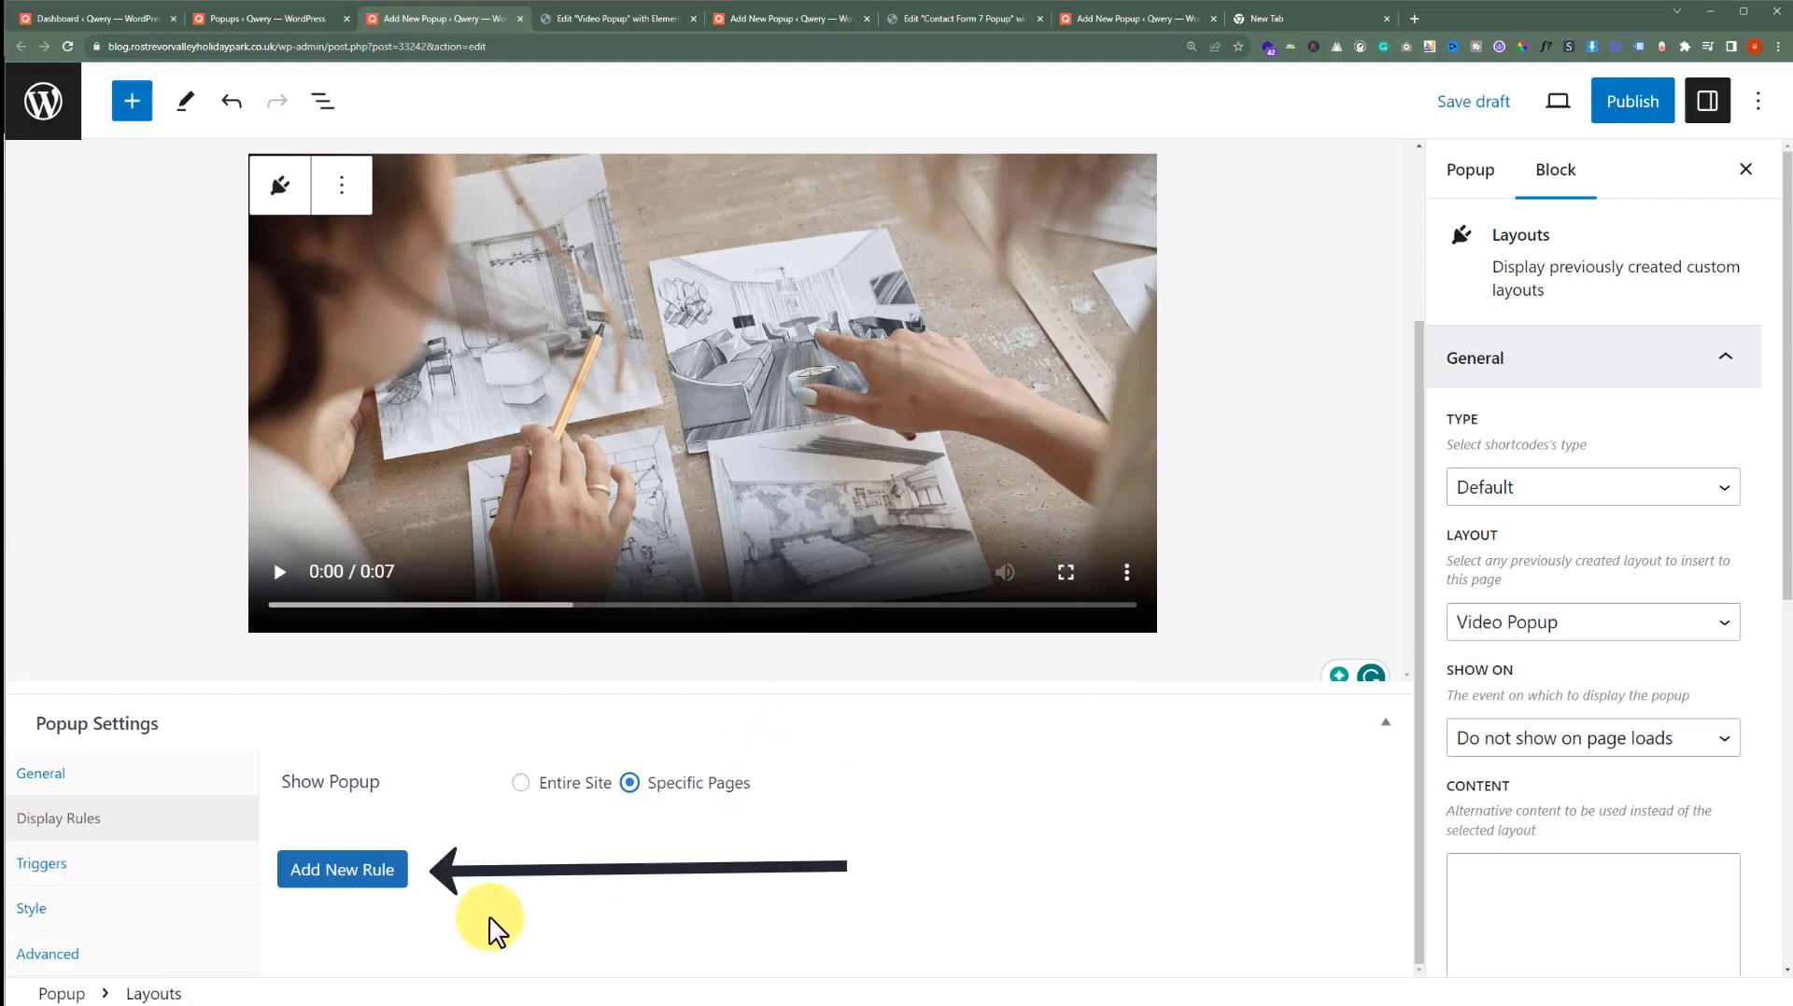
{"action": "left_click", "coordinate": [360, 883]}
{"action": "scroll", "coordinate": [874, 719], "scroll_direction": "down", "scroll_amount": 1}
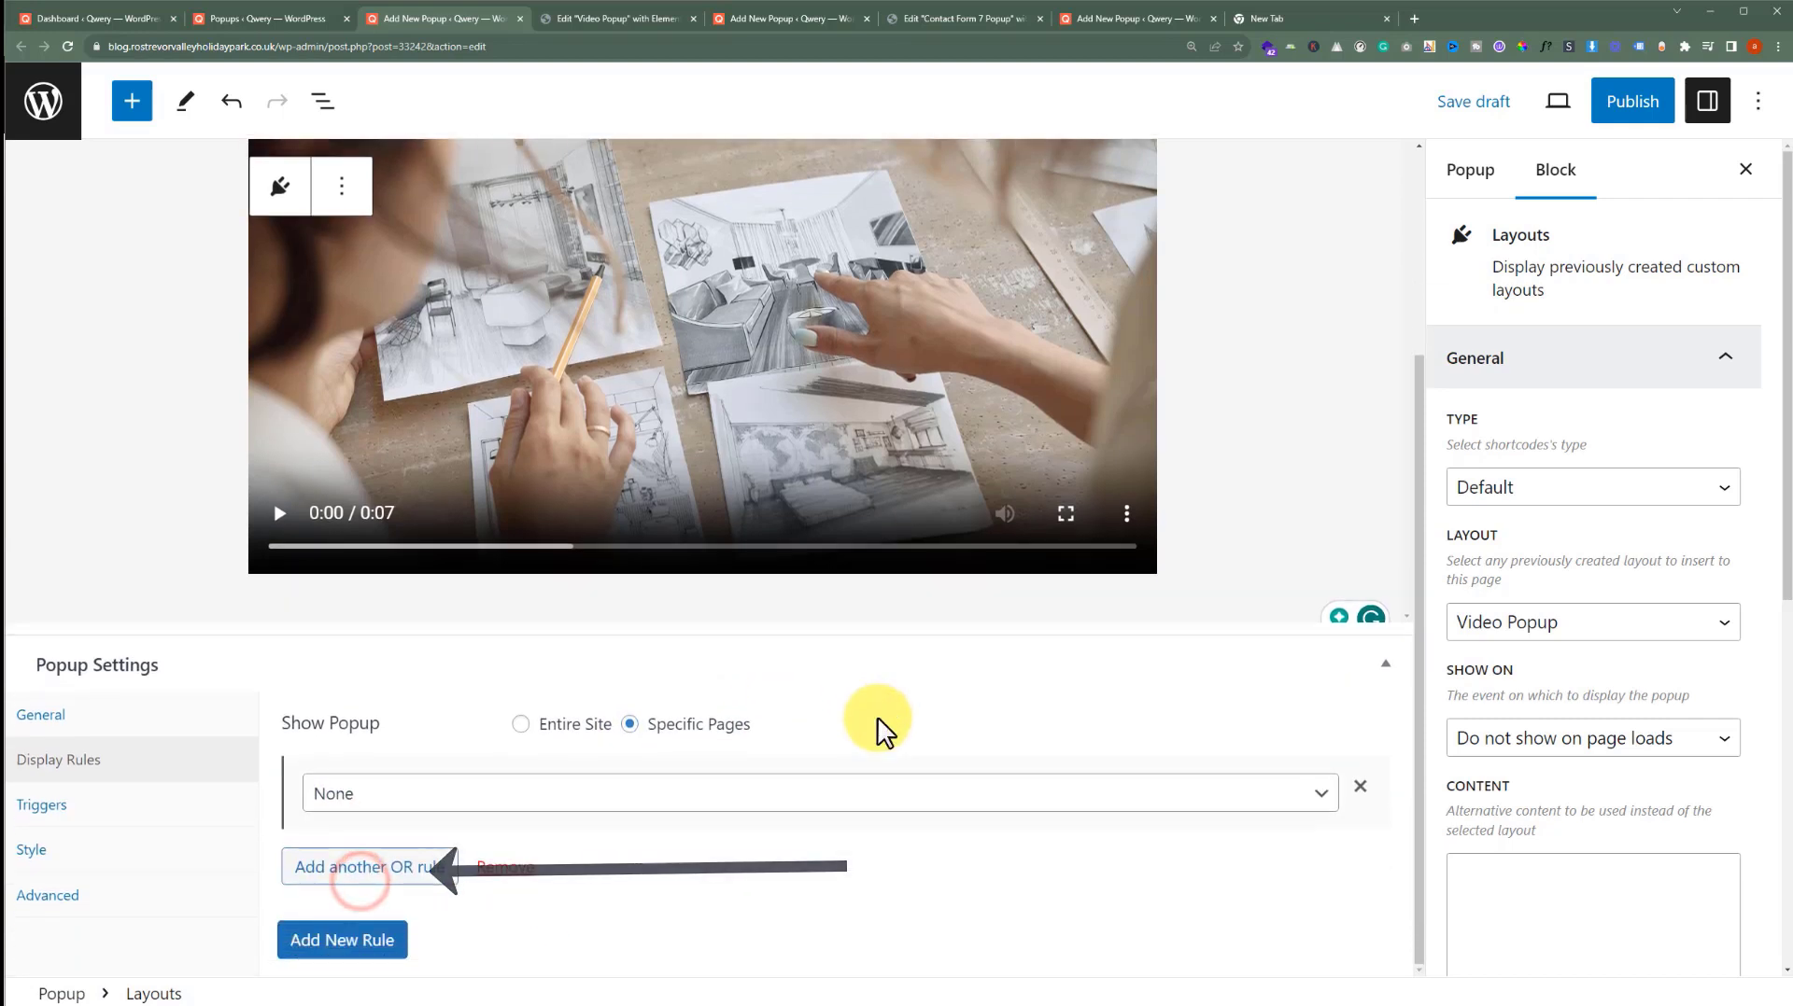
{"action": "left_click", "coordinate": [745, 795]}
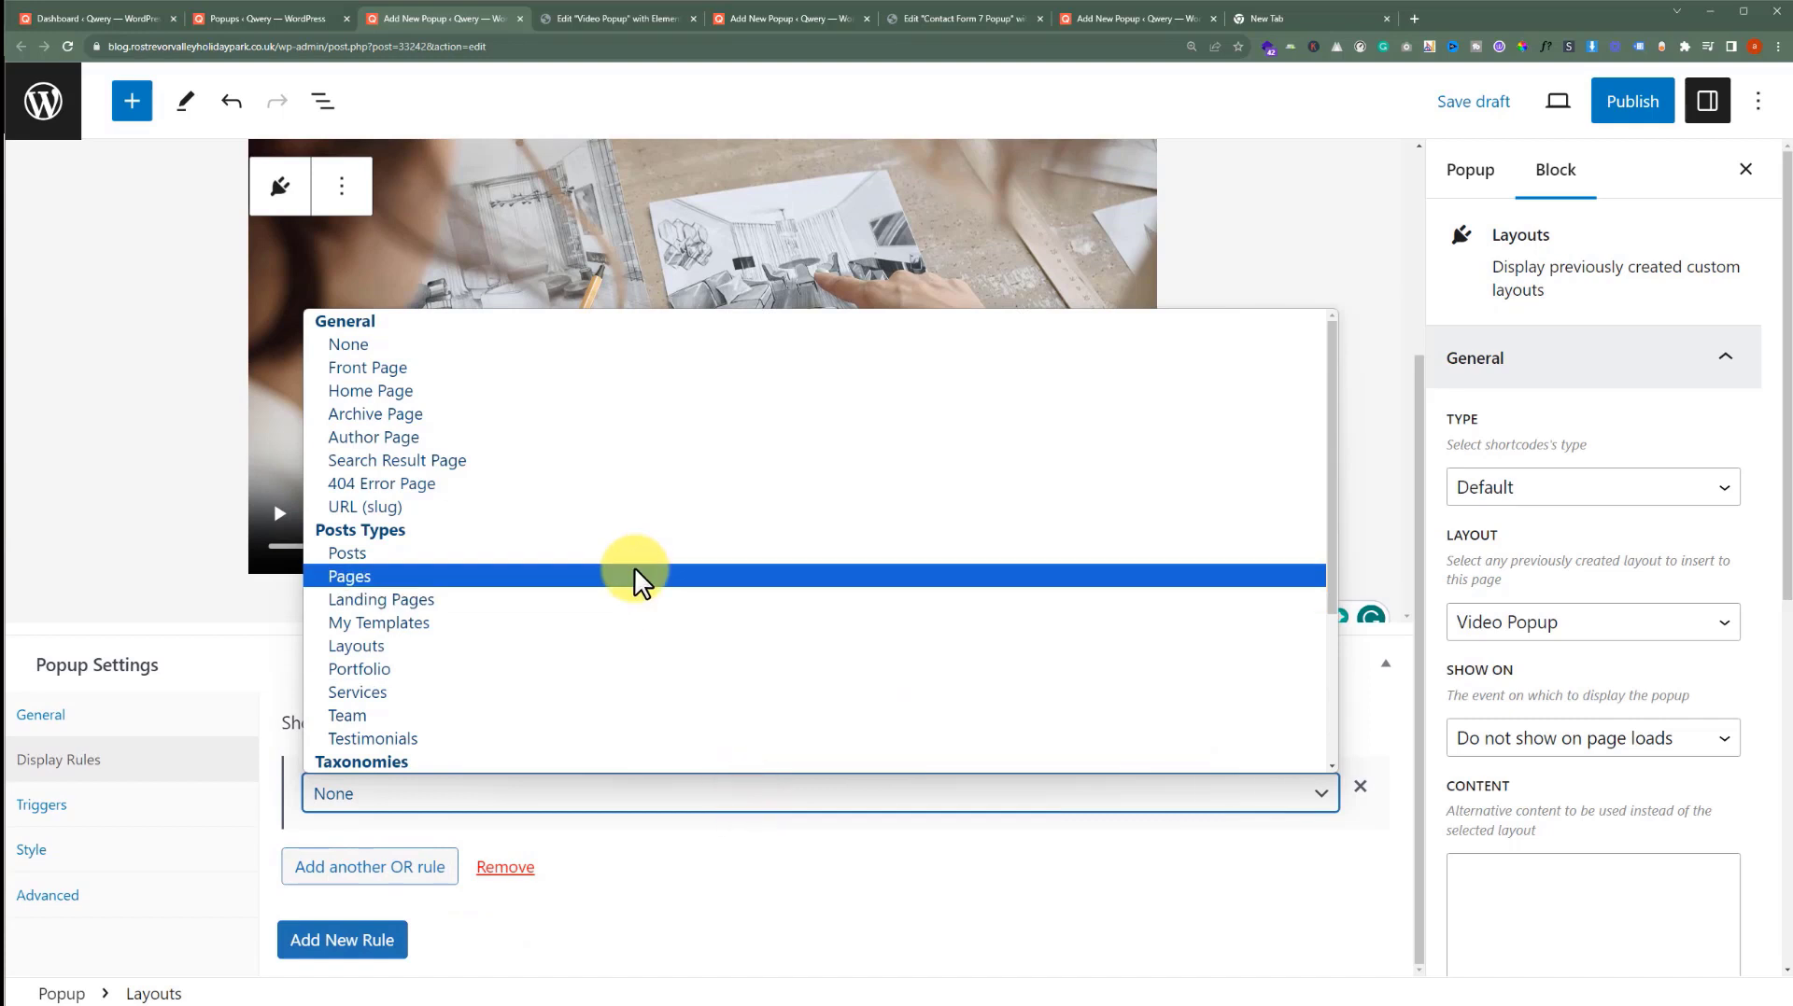
{"action": "left_click", "coordinate": [634, 576]}
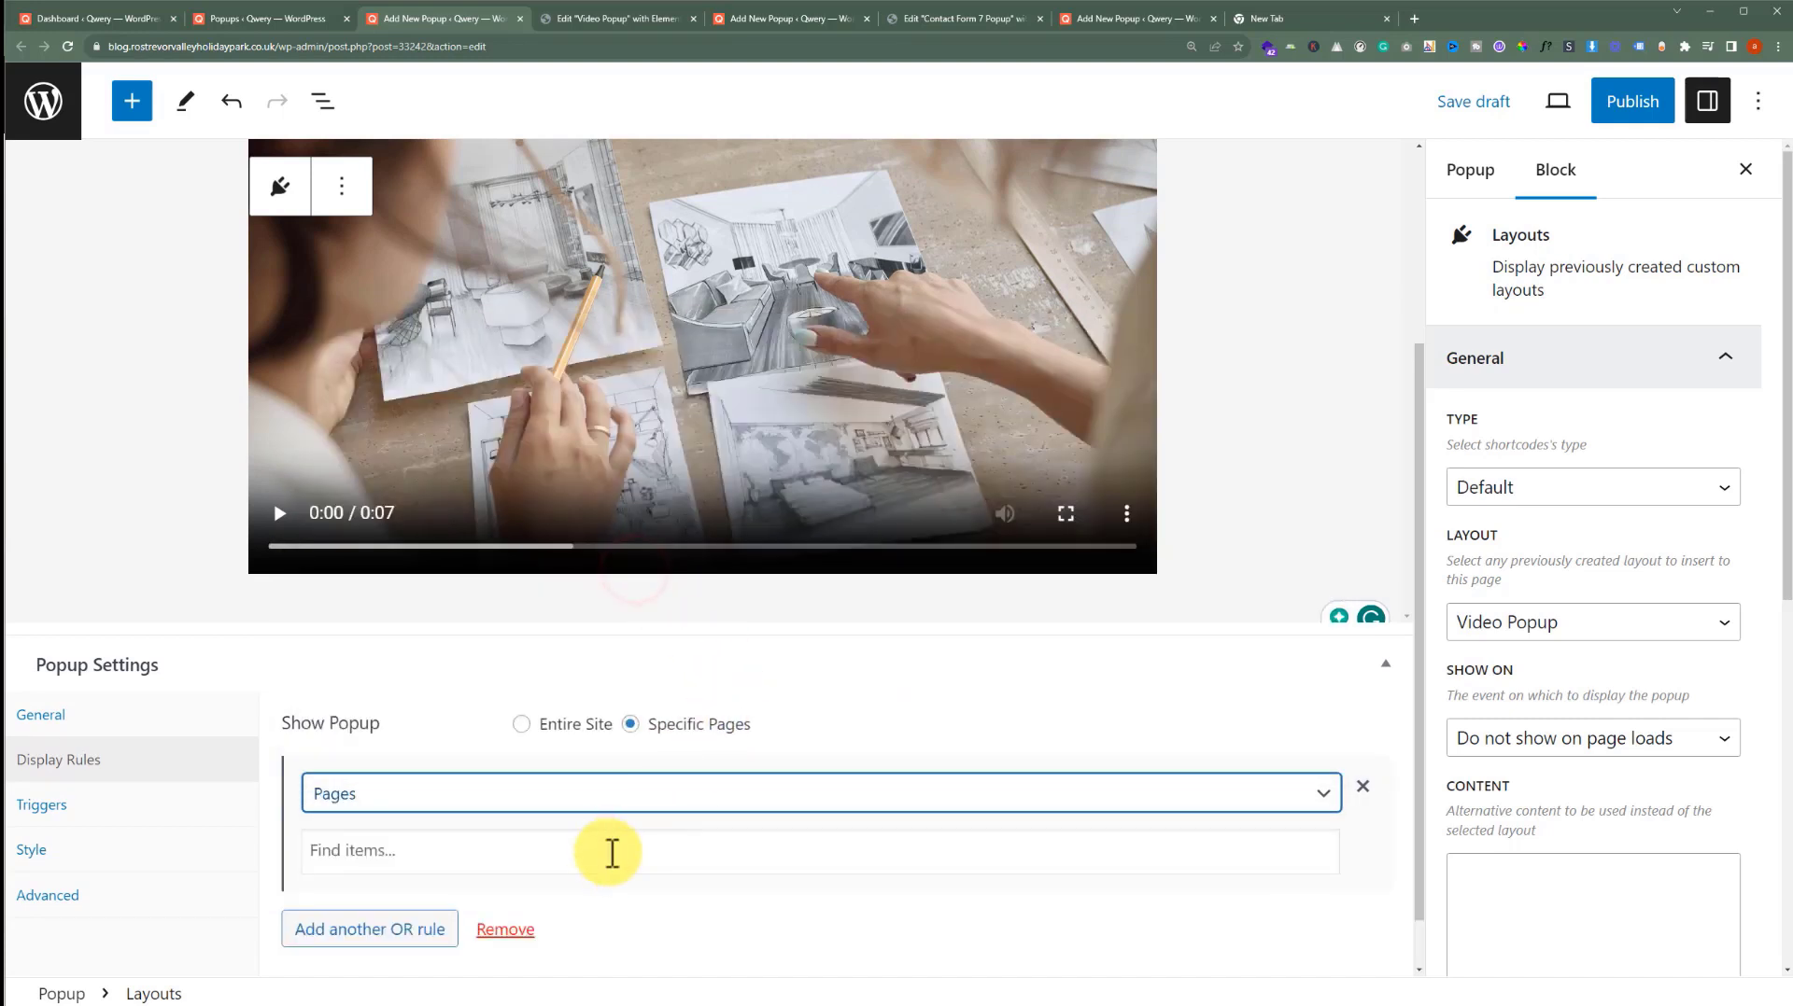
Assign the Home page to the popup's Pages rule and set its opening time delay to 3 seconds
{"action": "left_click", "coordinate": [614, 845]}
{"action": "type", "text": "home"}
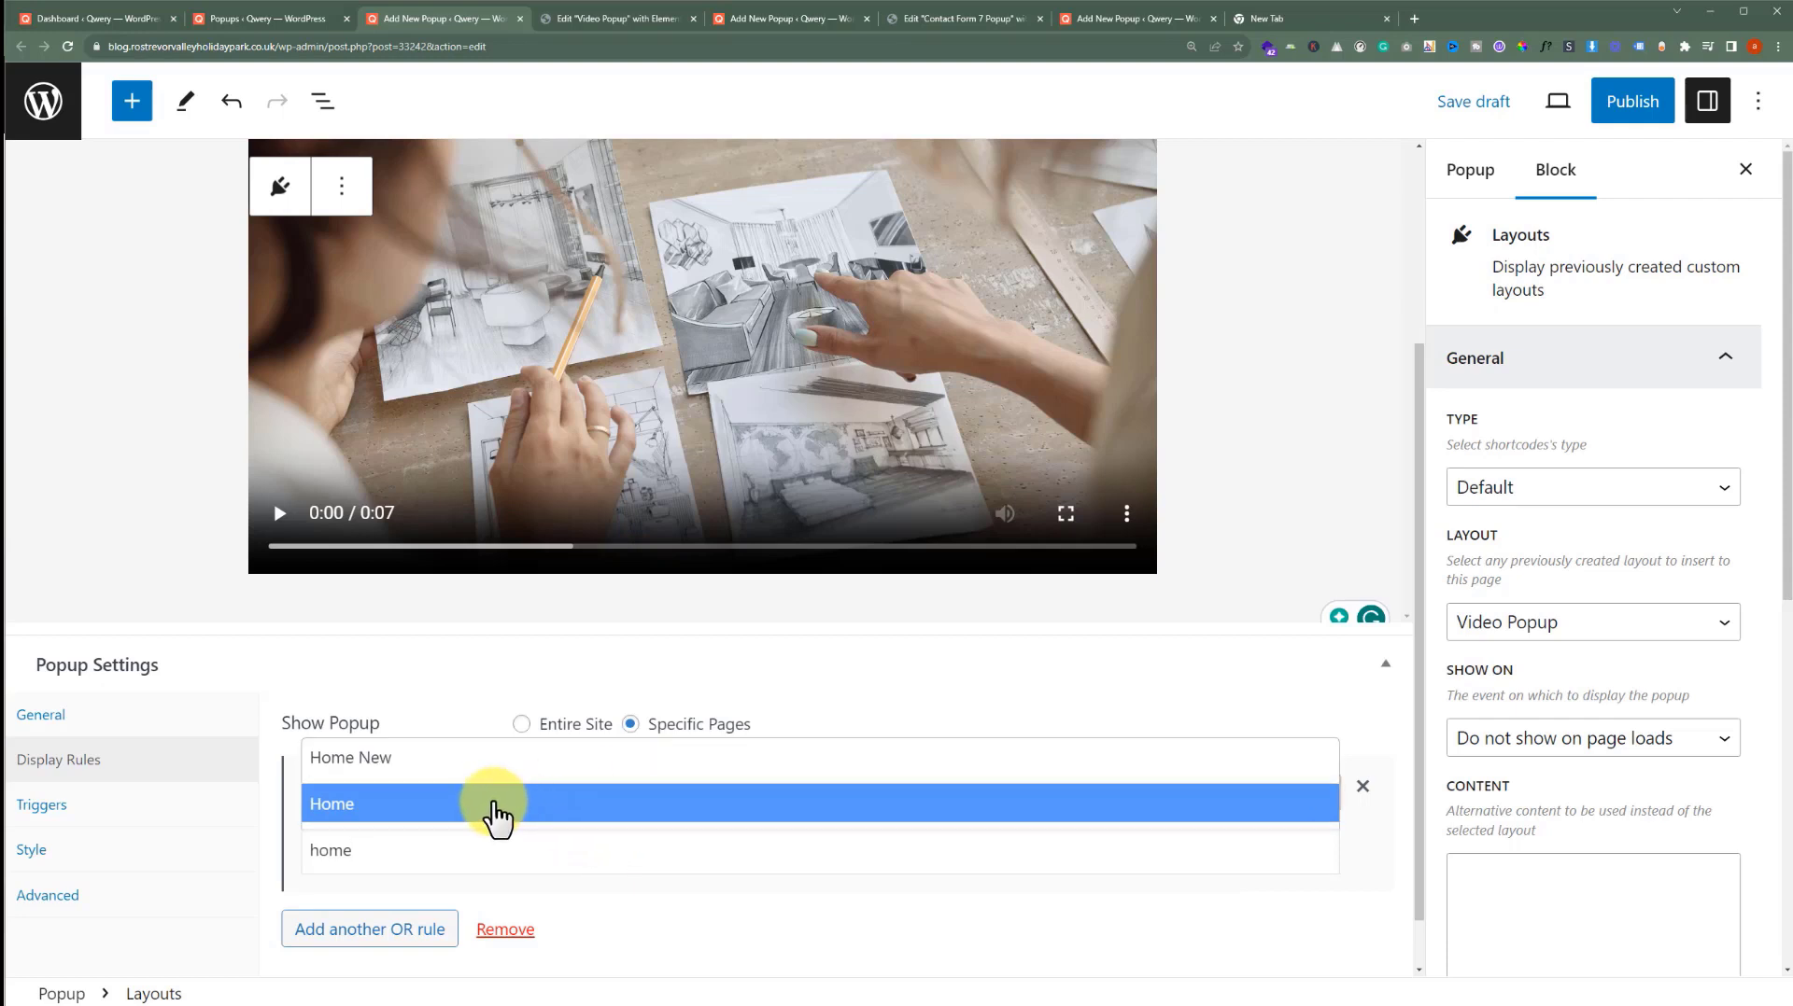
{"action": "left_click", "coordinate": [464, 816]}
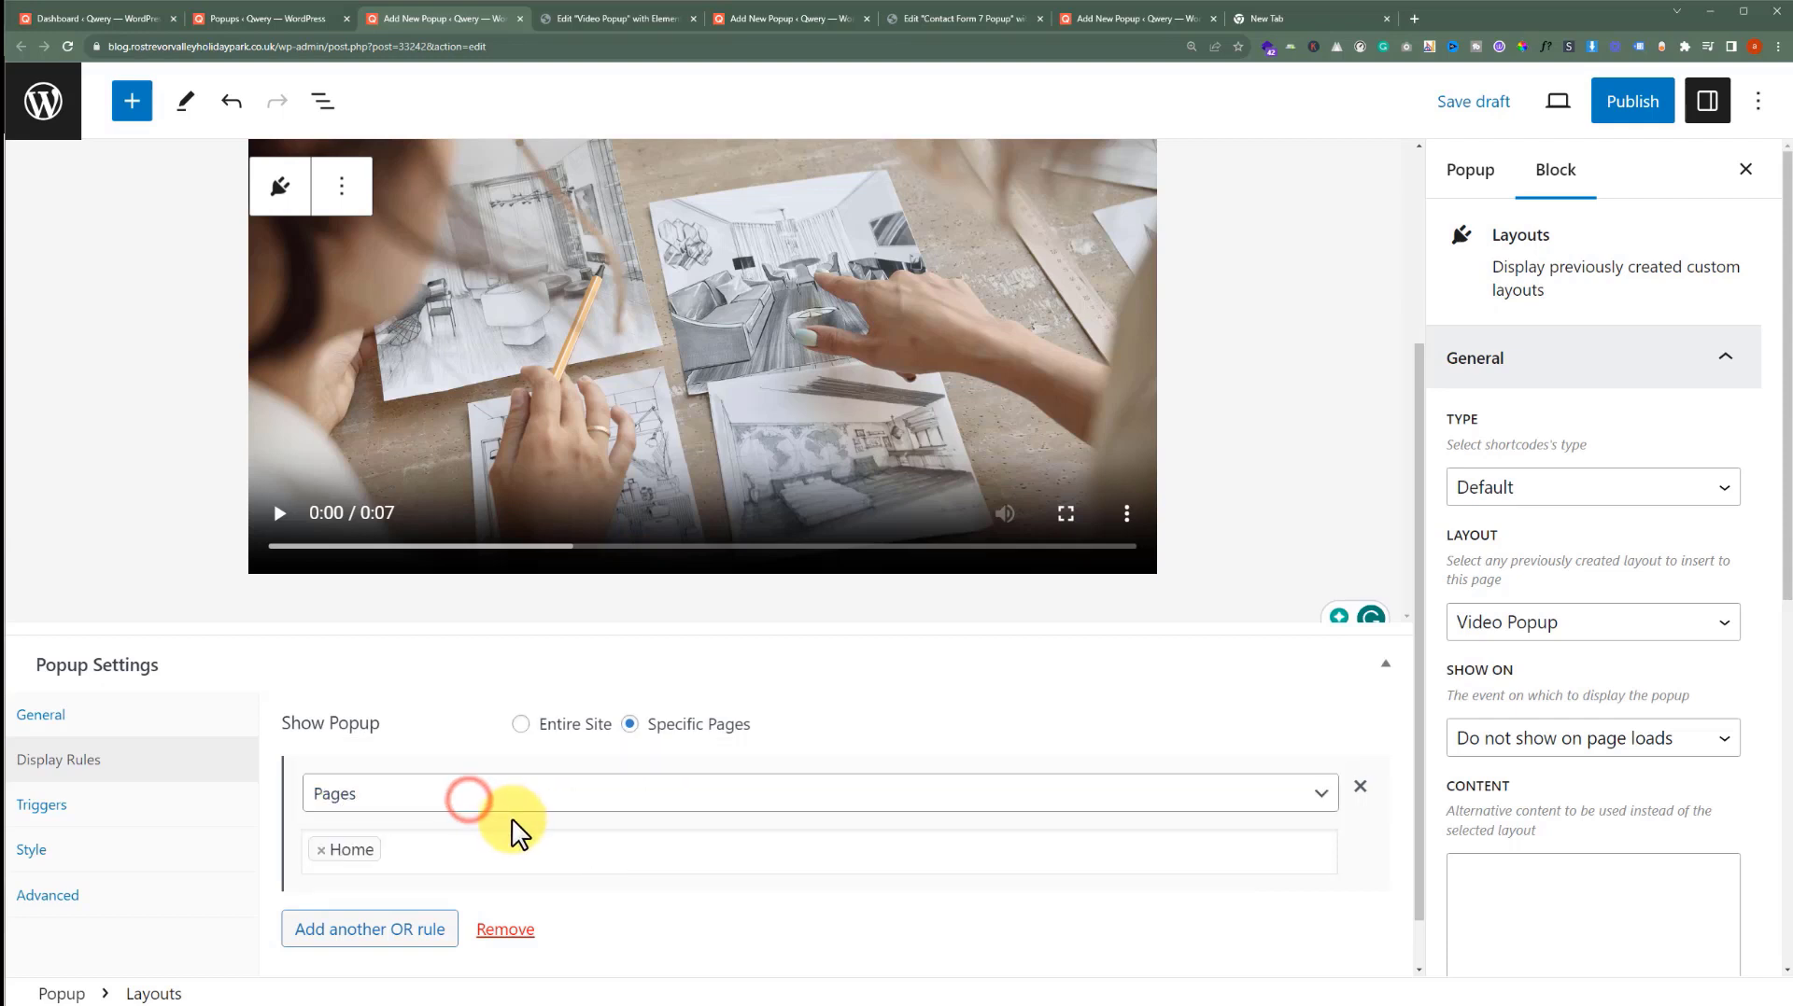
{"action": "left_click", "coordinate": [106, 805]}
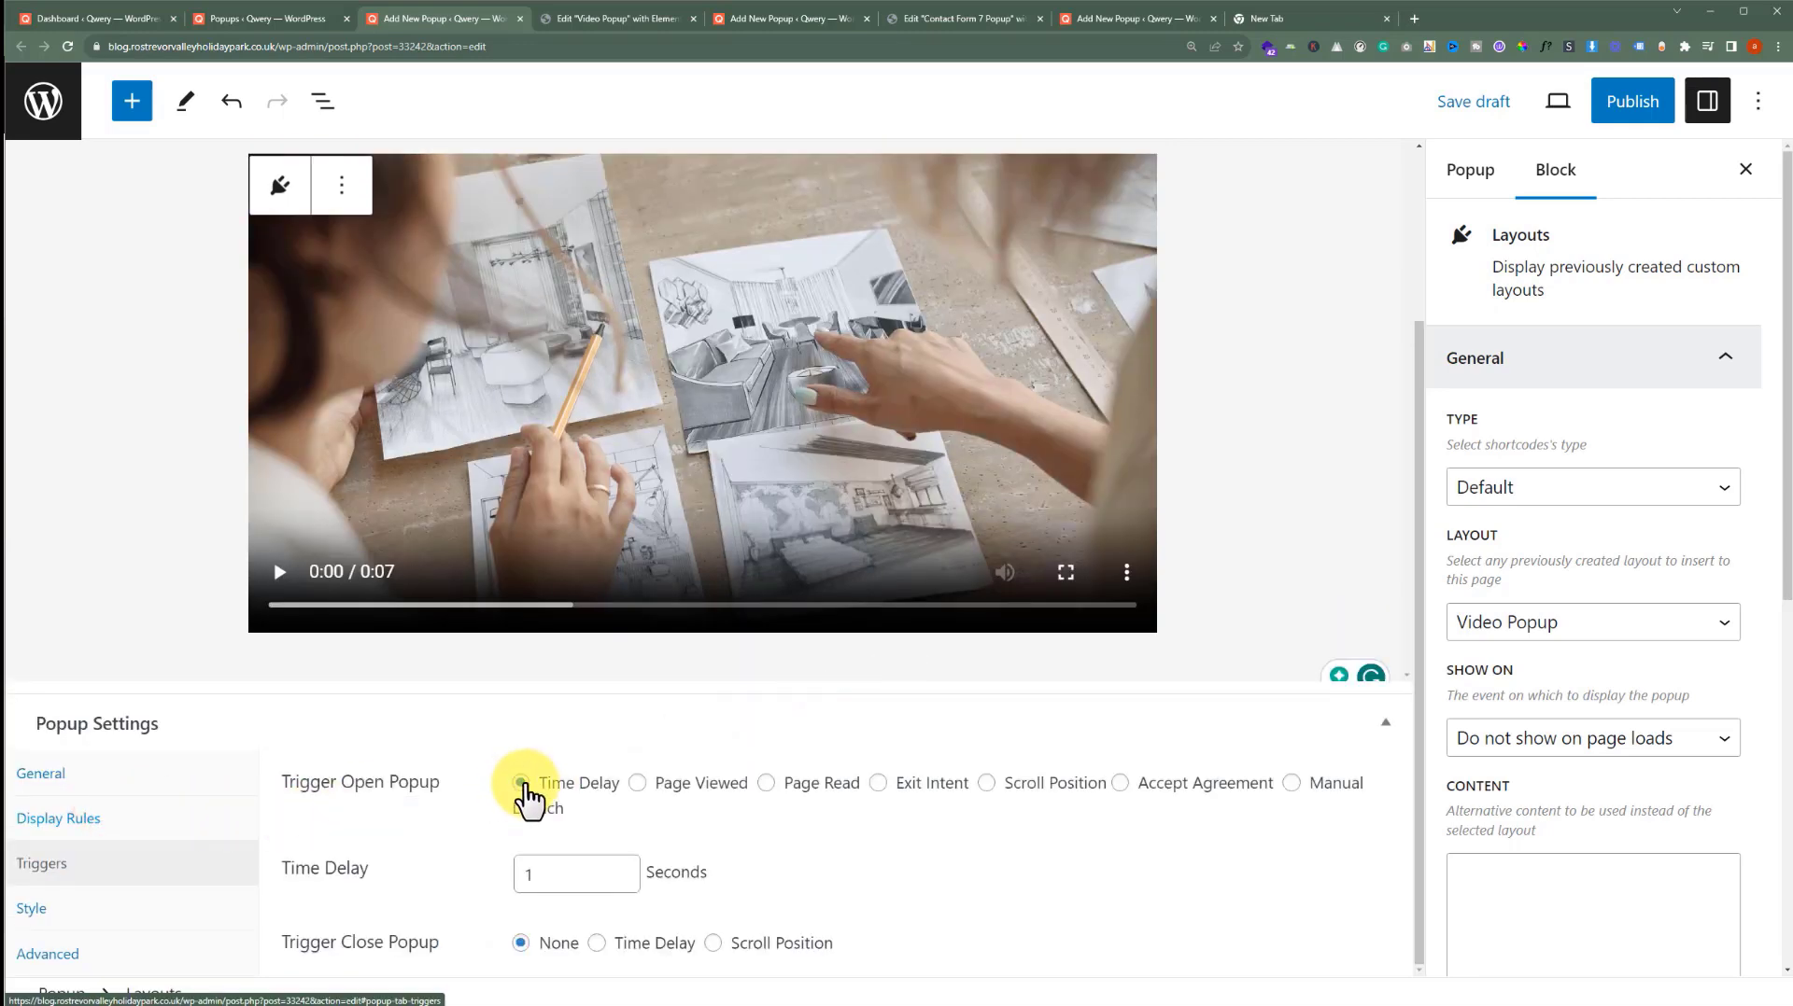
{"action": "double_click", "coordinate": [543, 872]}
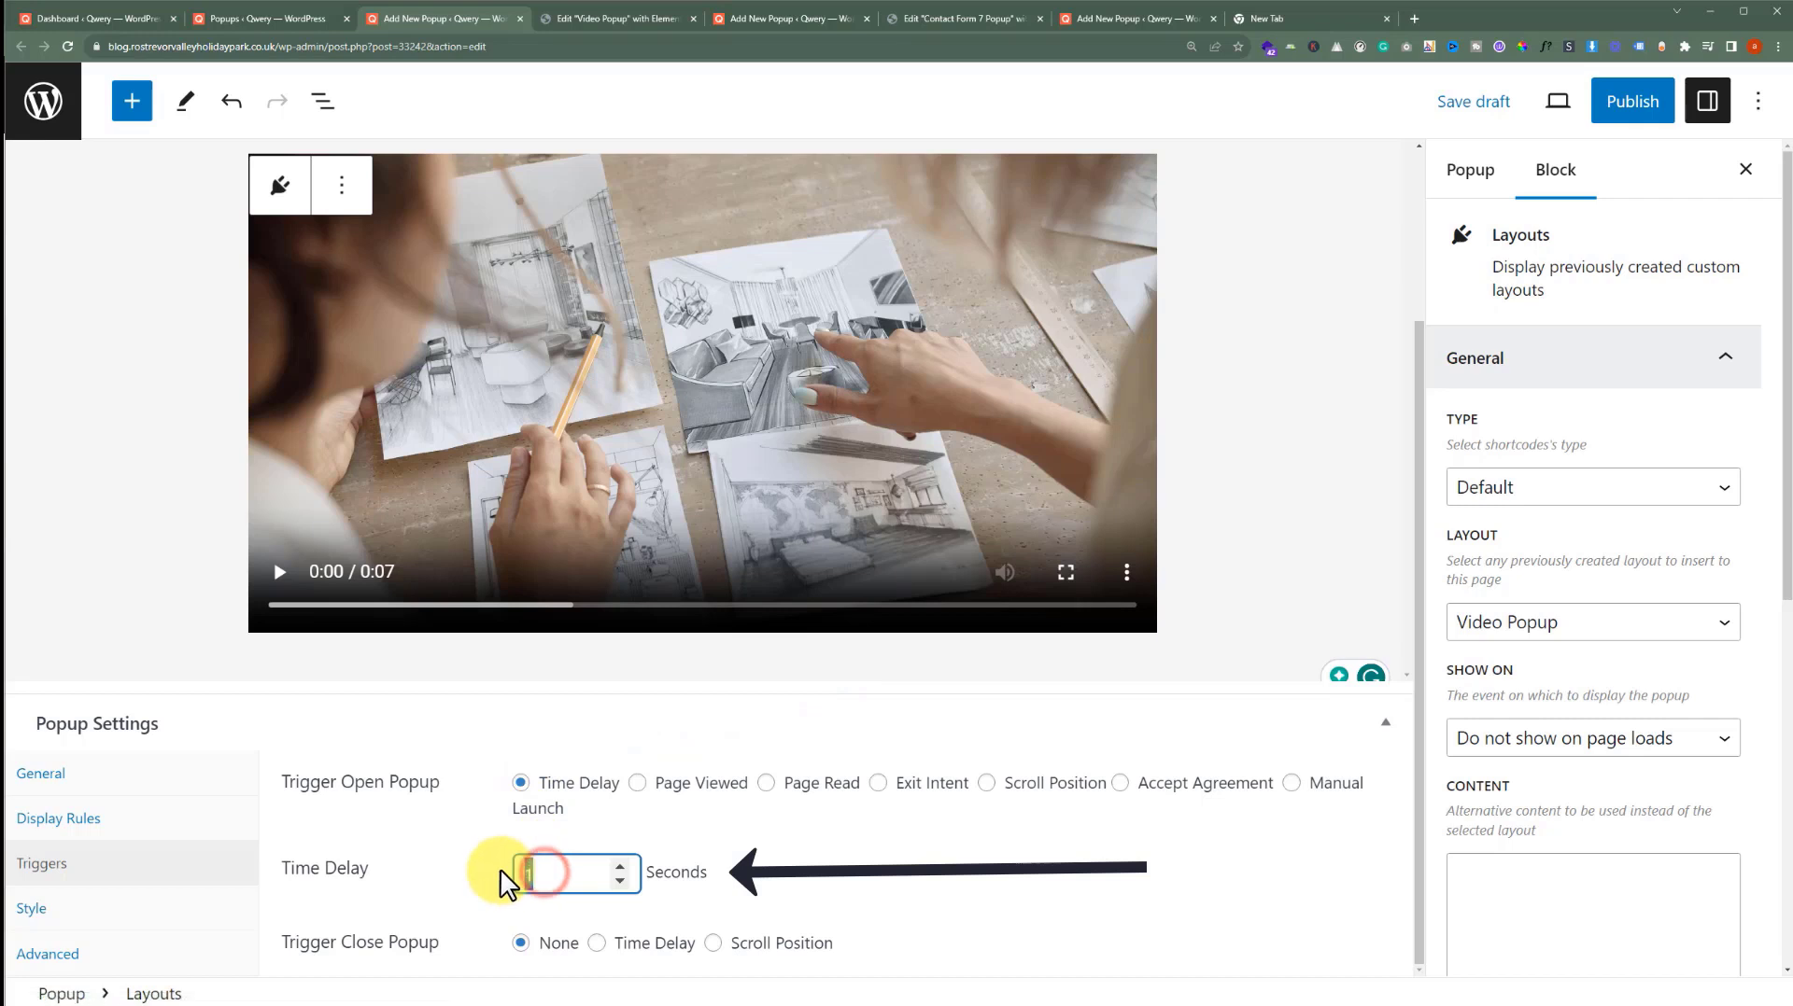
{"action": "type", "text": "3"}
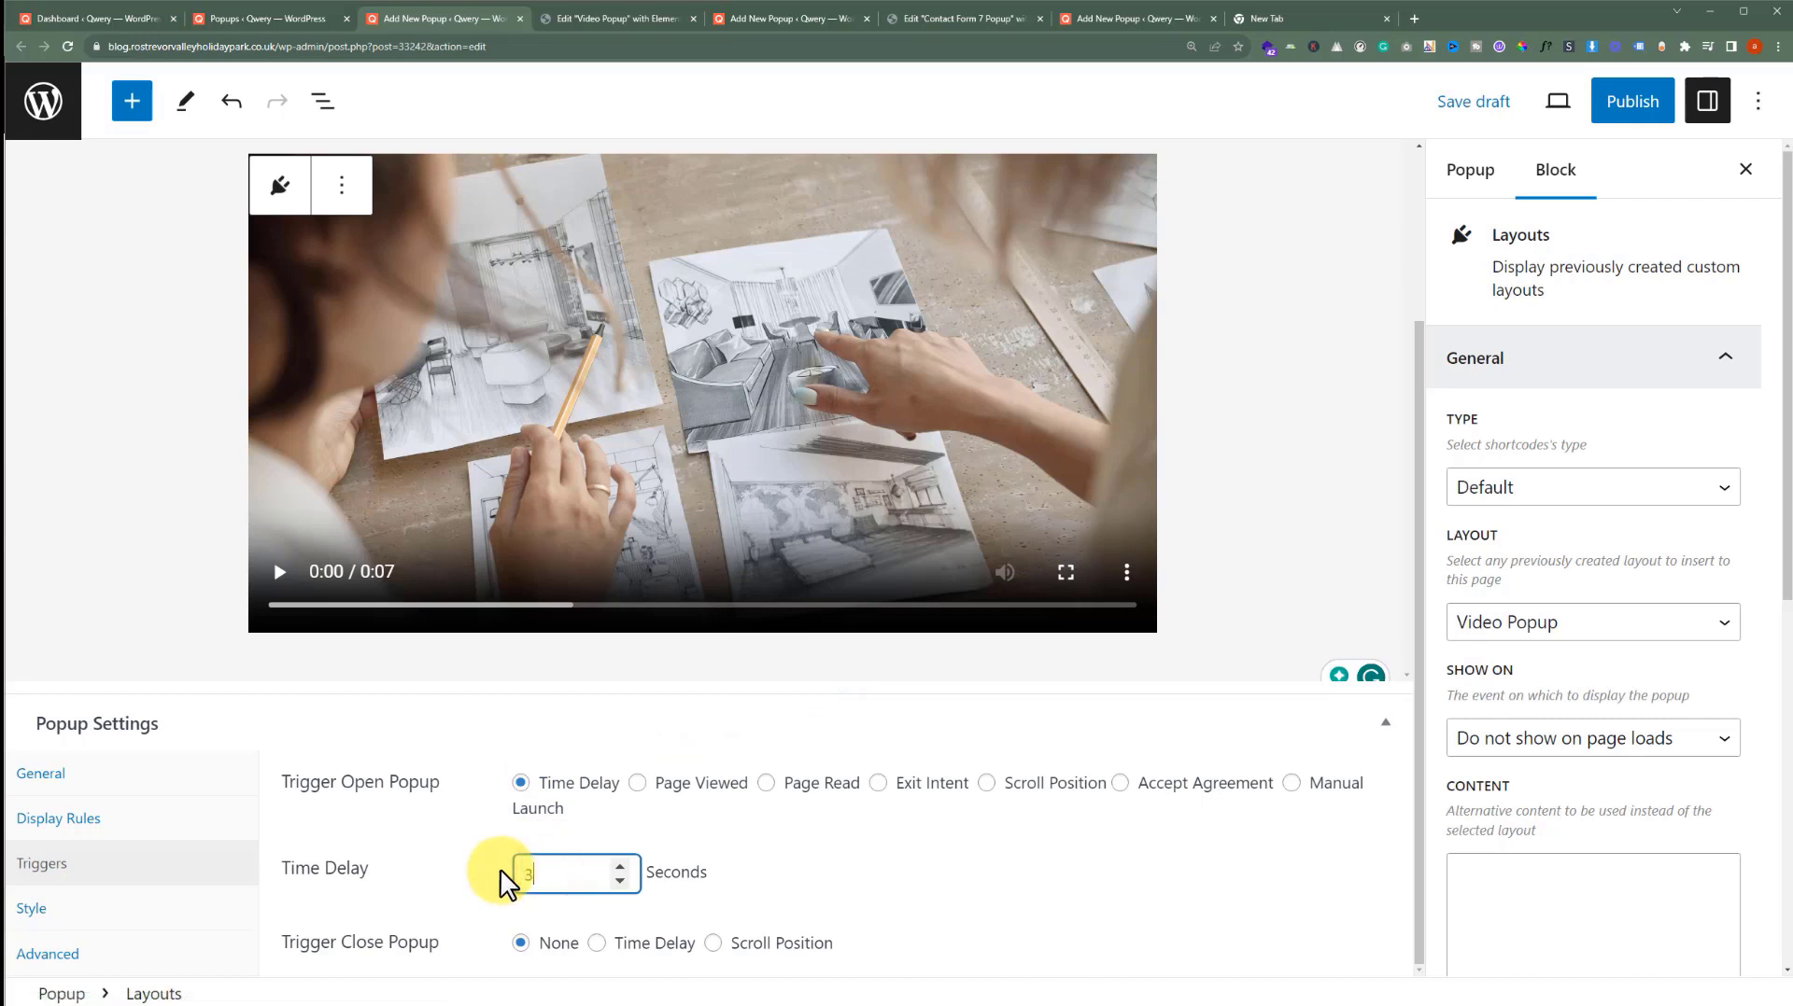
Set the popup's content box width to 768 px and publish the popup
{"action": "left_click", "coordinate": [153, 910]}
{"action": "scroll", "coordinate": [432, 882], "scroll_direction": "down", "scroll_amount": 2}
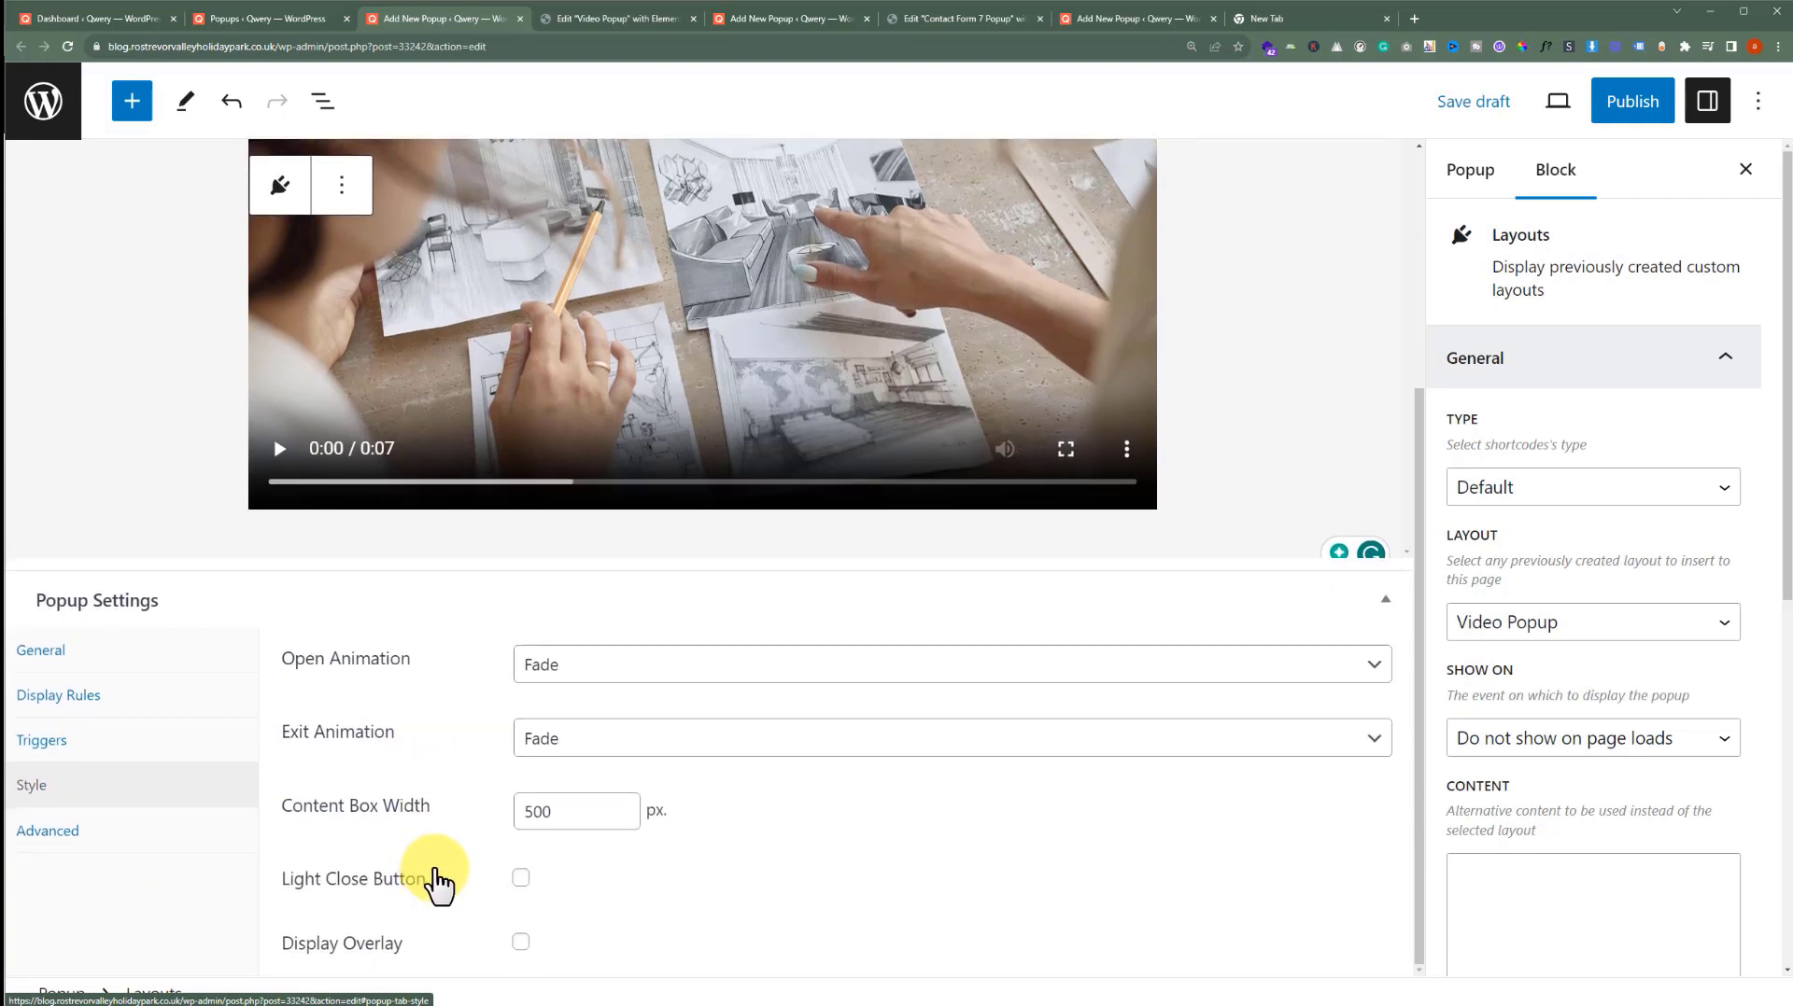
{"action": "double_click", "coordinate": [564, 813]}
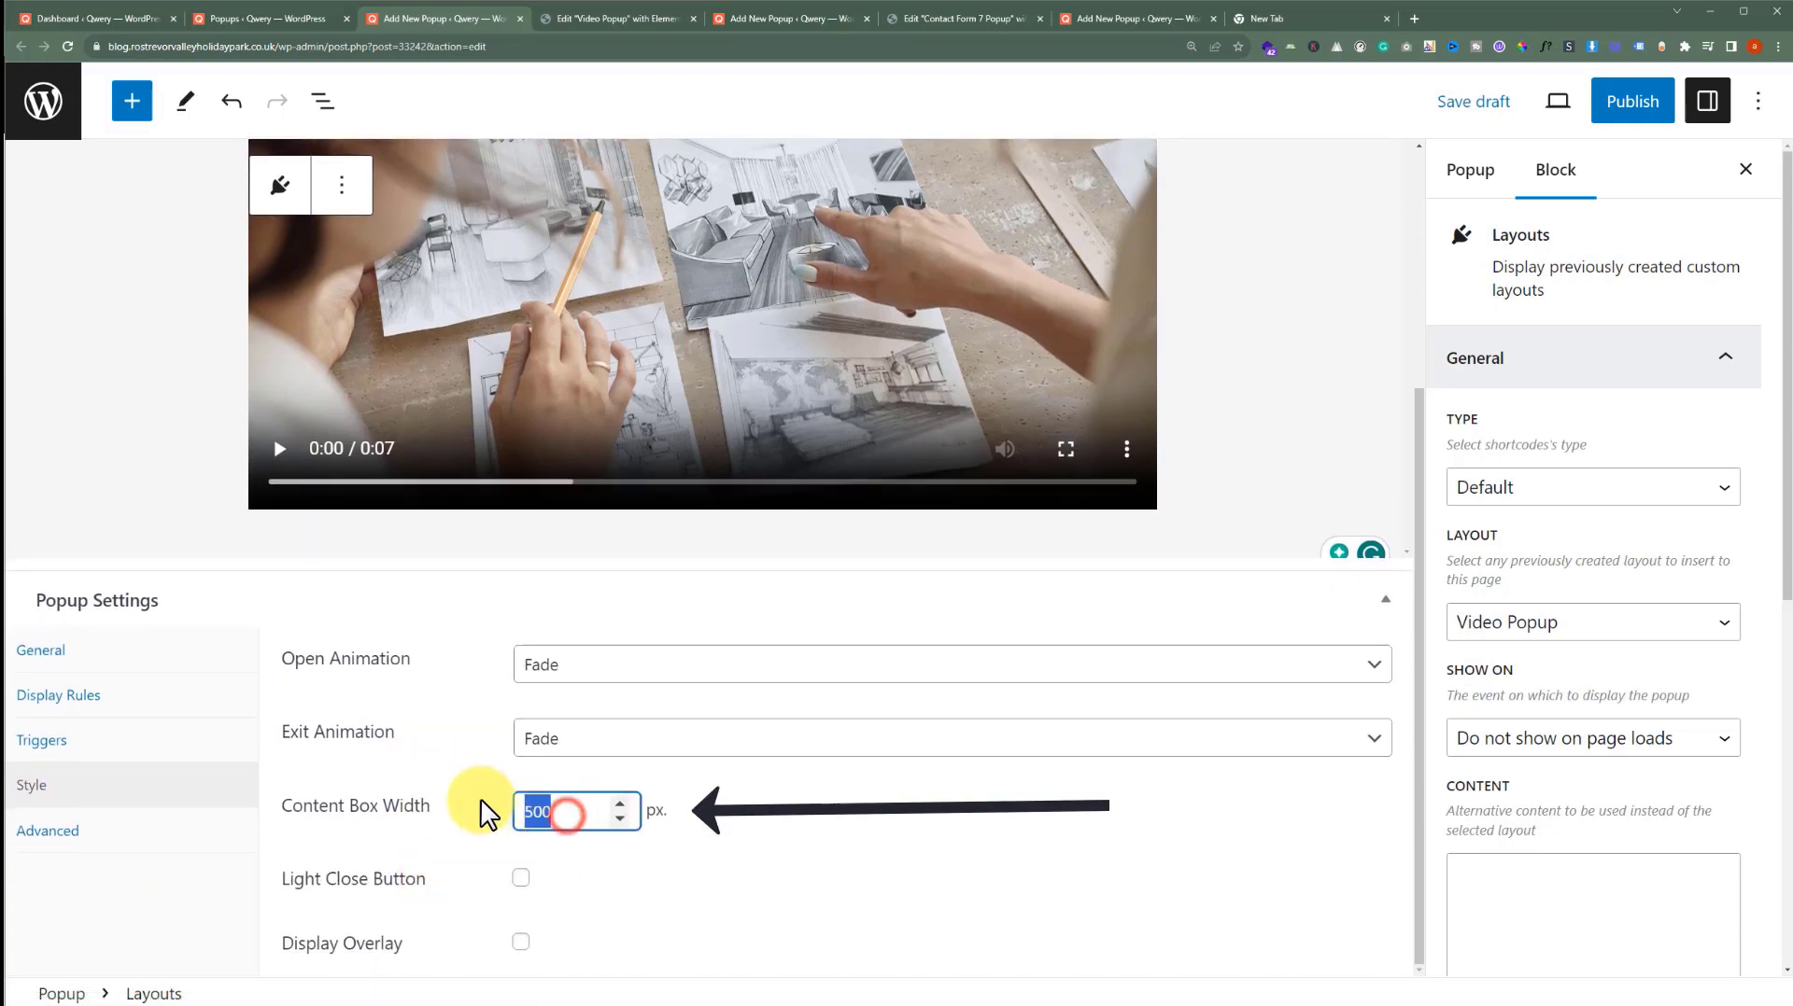
{"action": "type", "text": "768"}
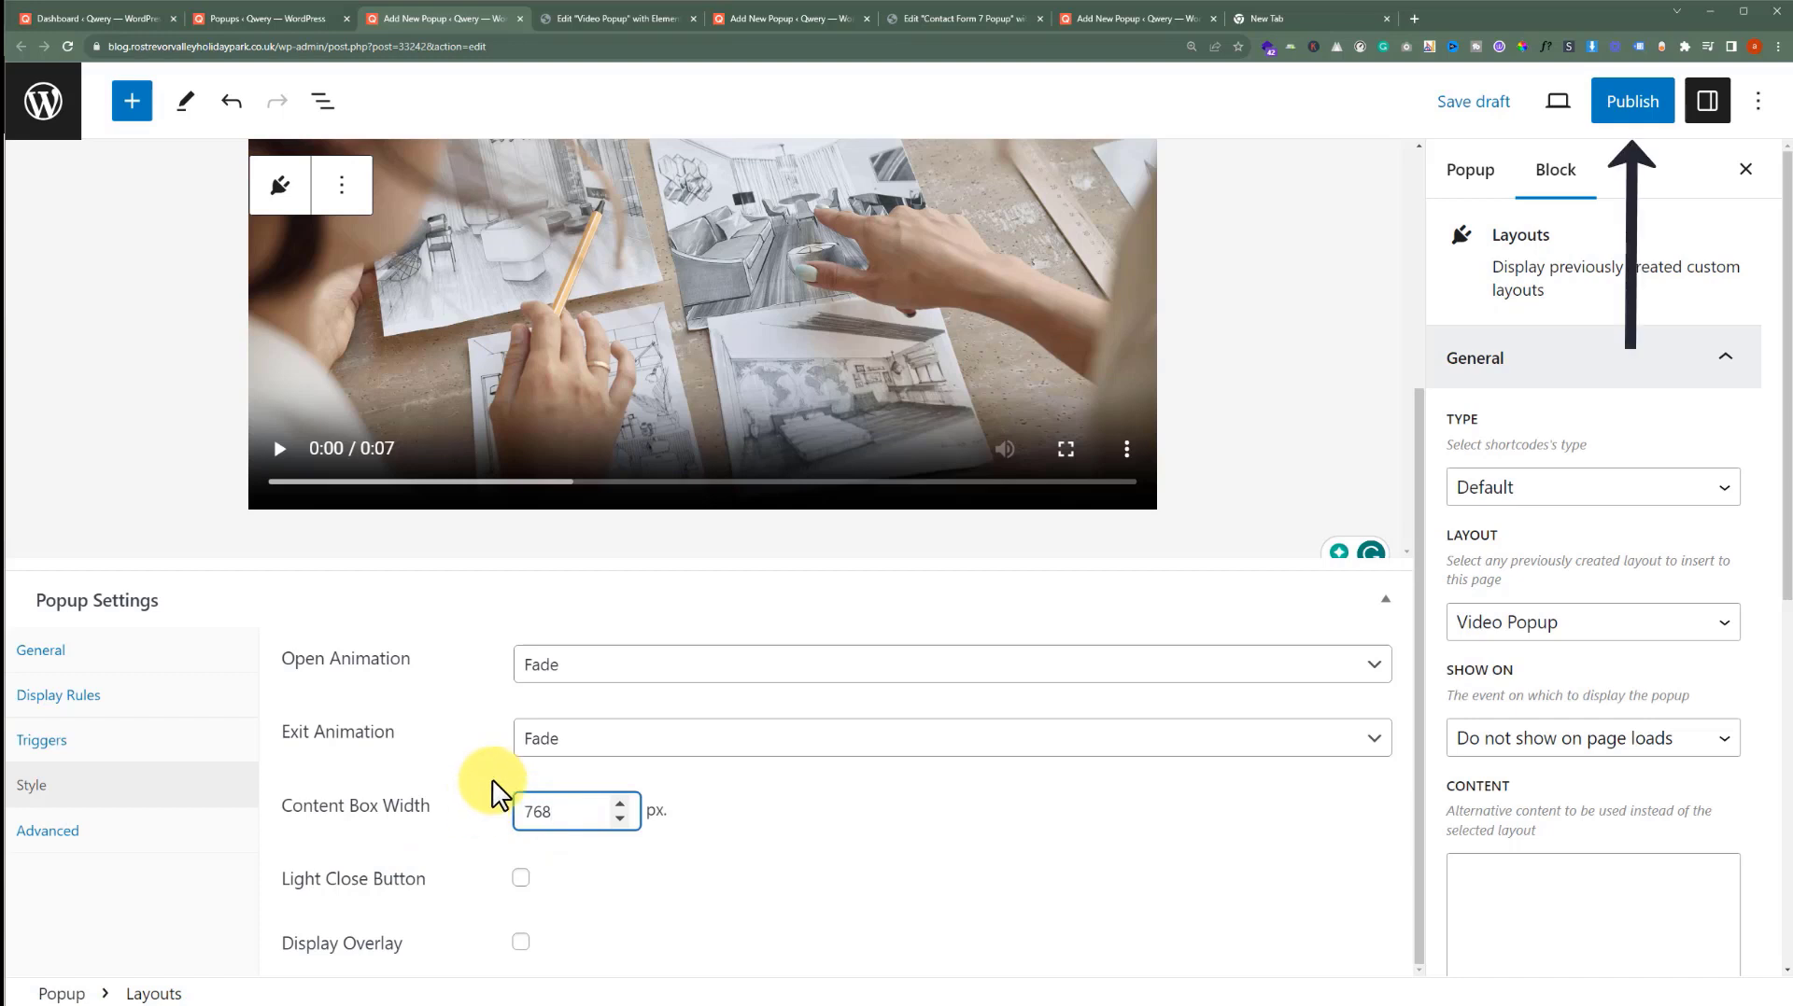
{"action": "left_click", "coordinate": [1617, 103]}
{"action": "left_click", "coordinate": [1608, 110]}
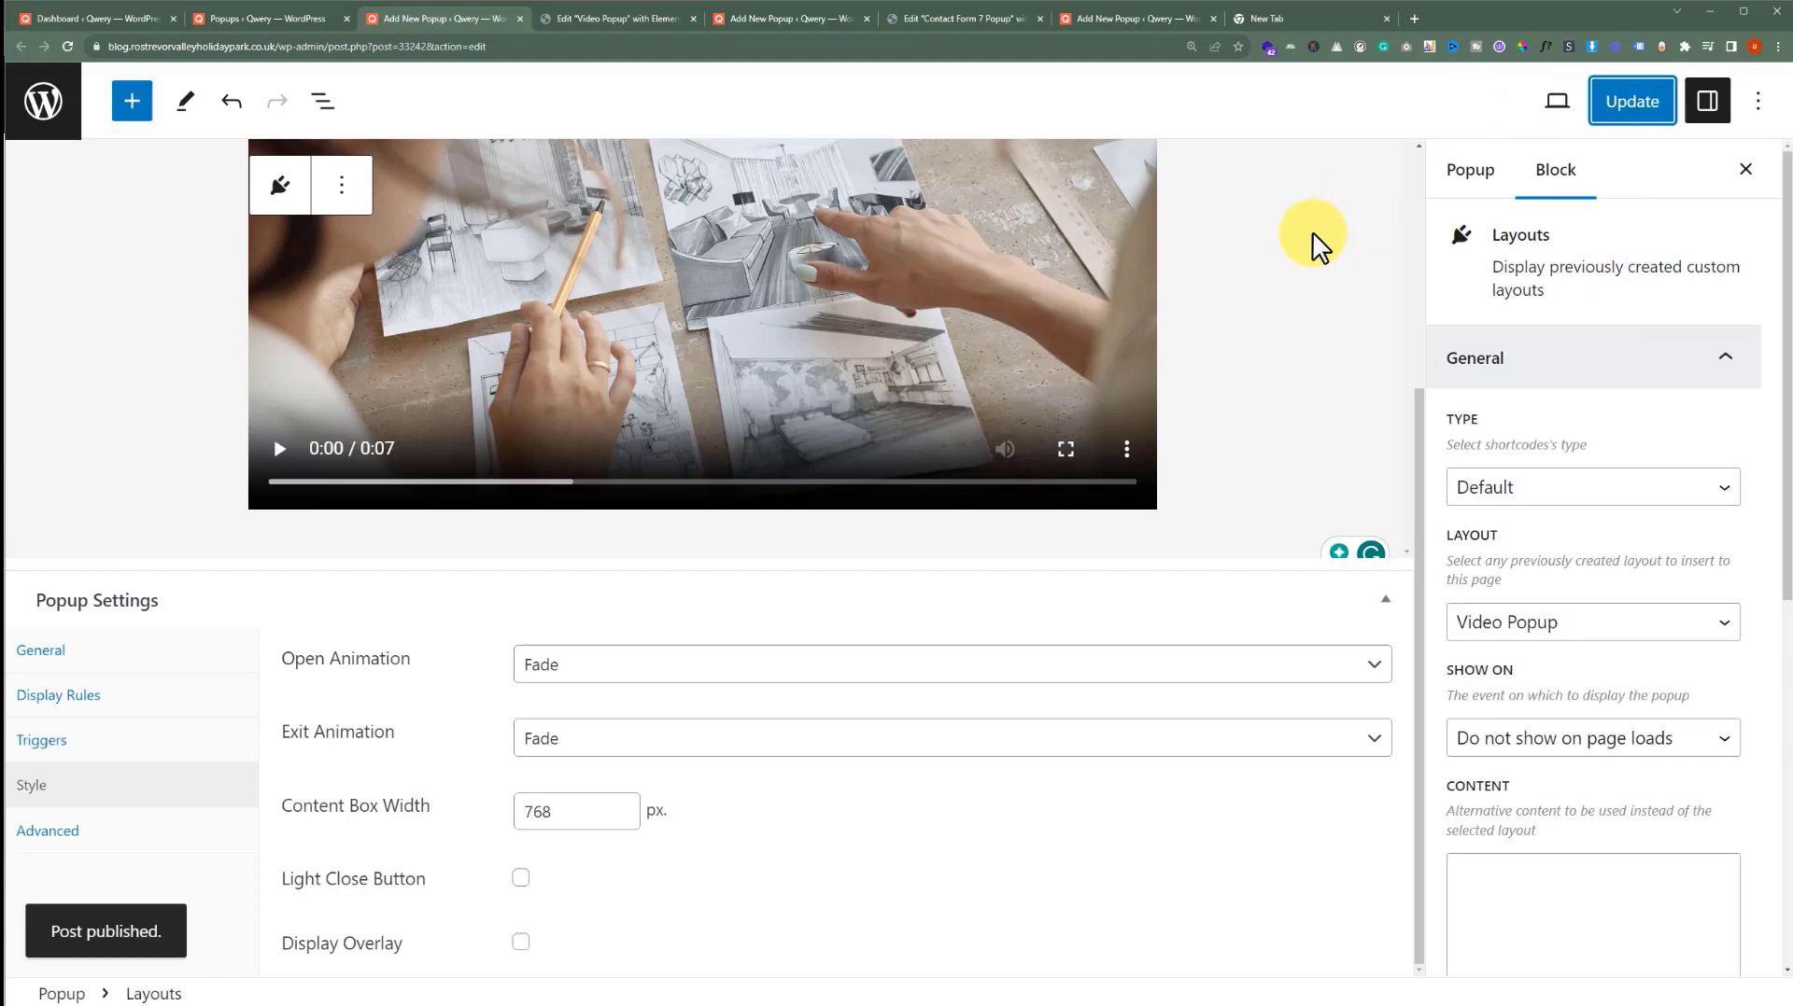
Open the site's home page in a new tab and test the video popup by playing, pausing and closing it
{"action": "left_click", "coordinate": [60, 15]}
{"action": "mouse_move", "coordinate": [98, 86]}
{"action": "middle_click", "coordinate": [98, 131]}
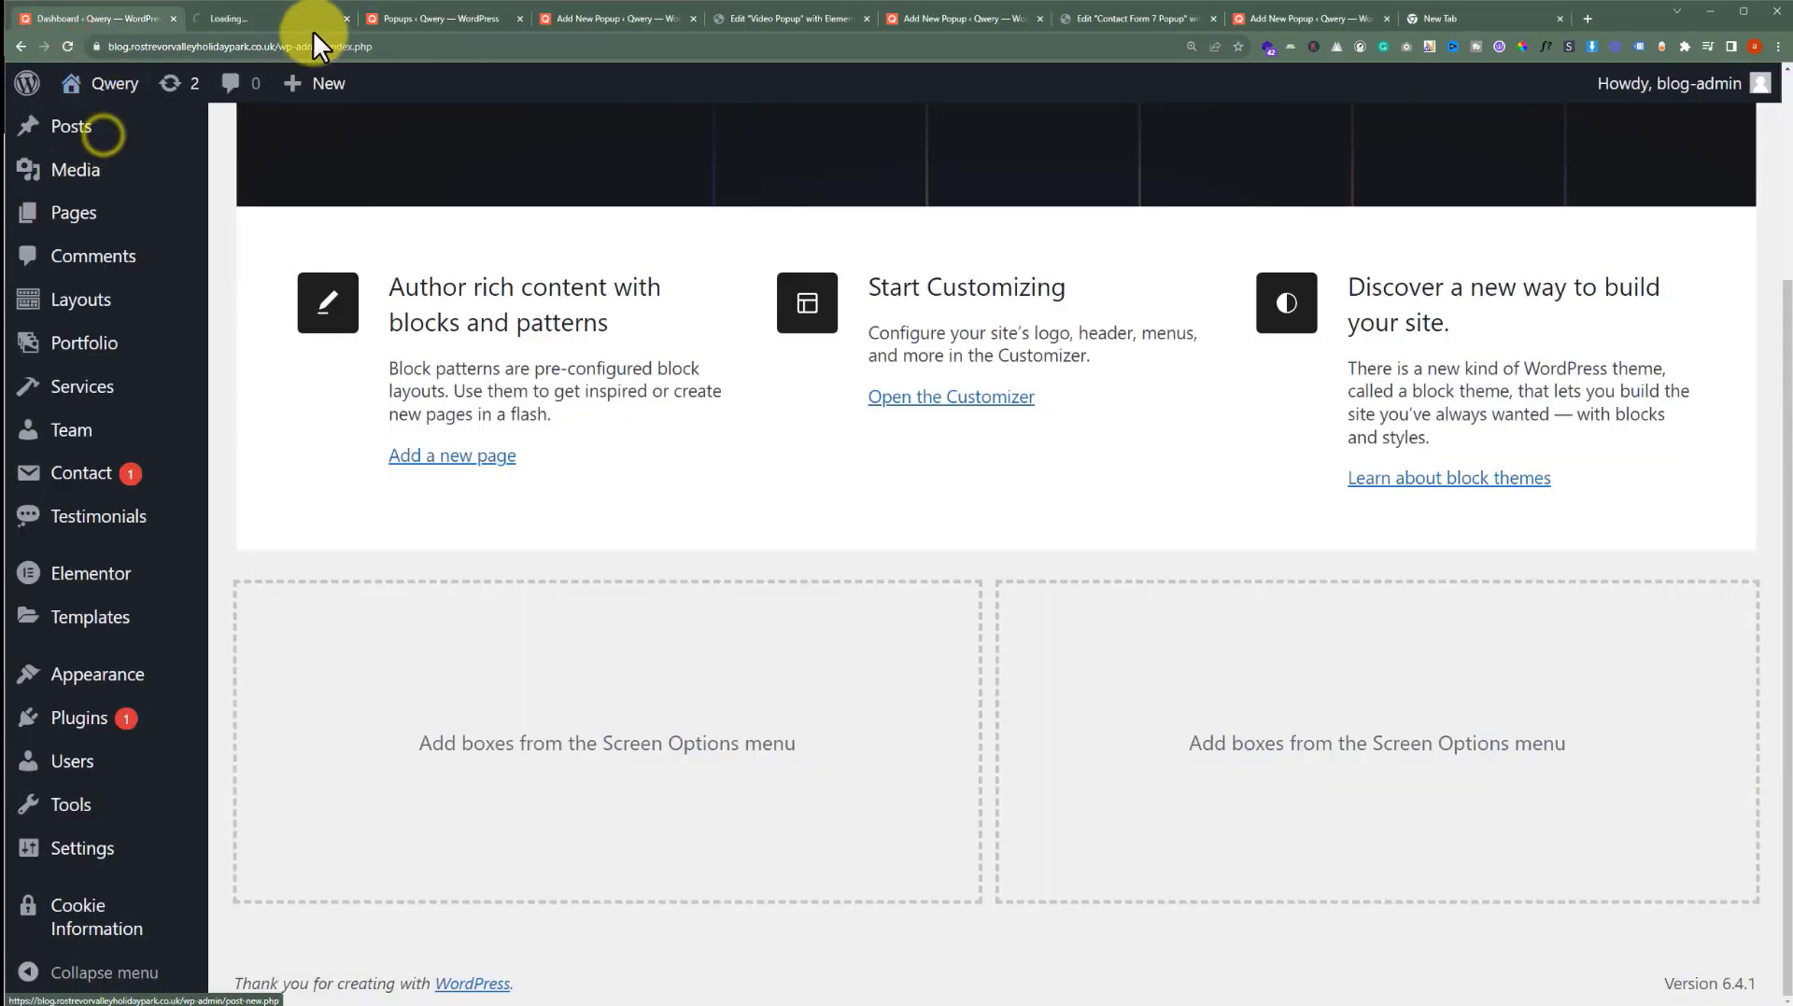
{"action": "left_click", "coordinate": [284, 16]}
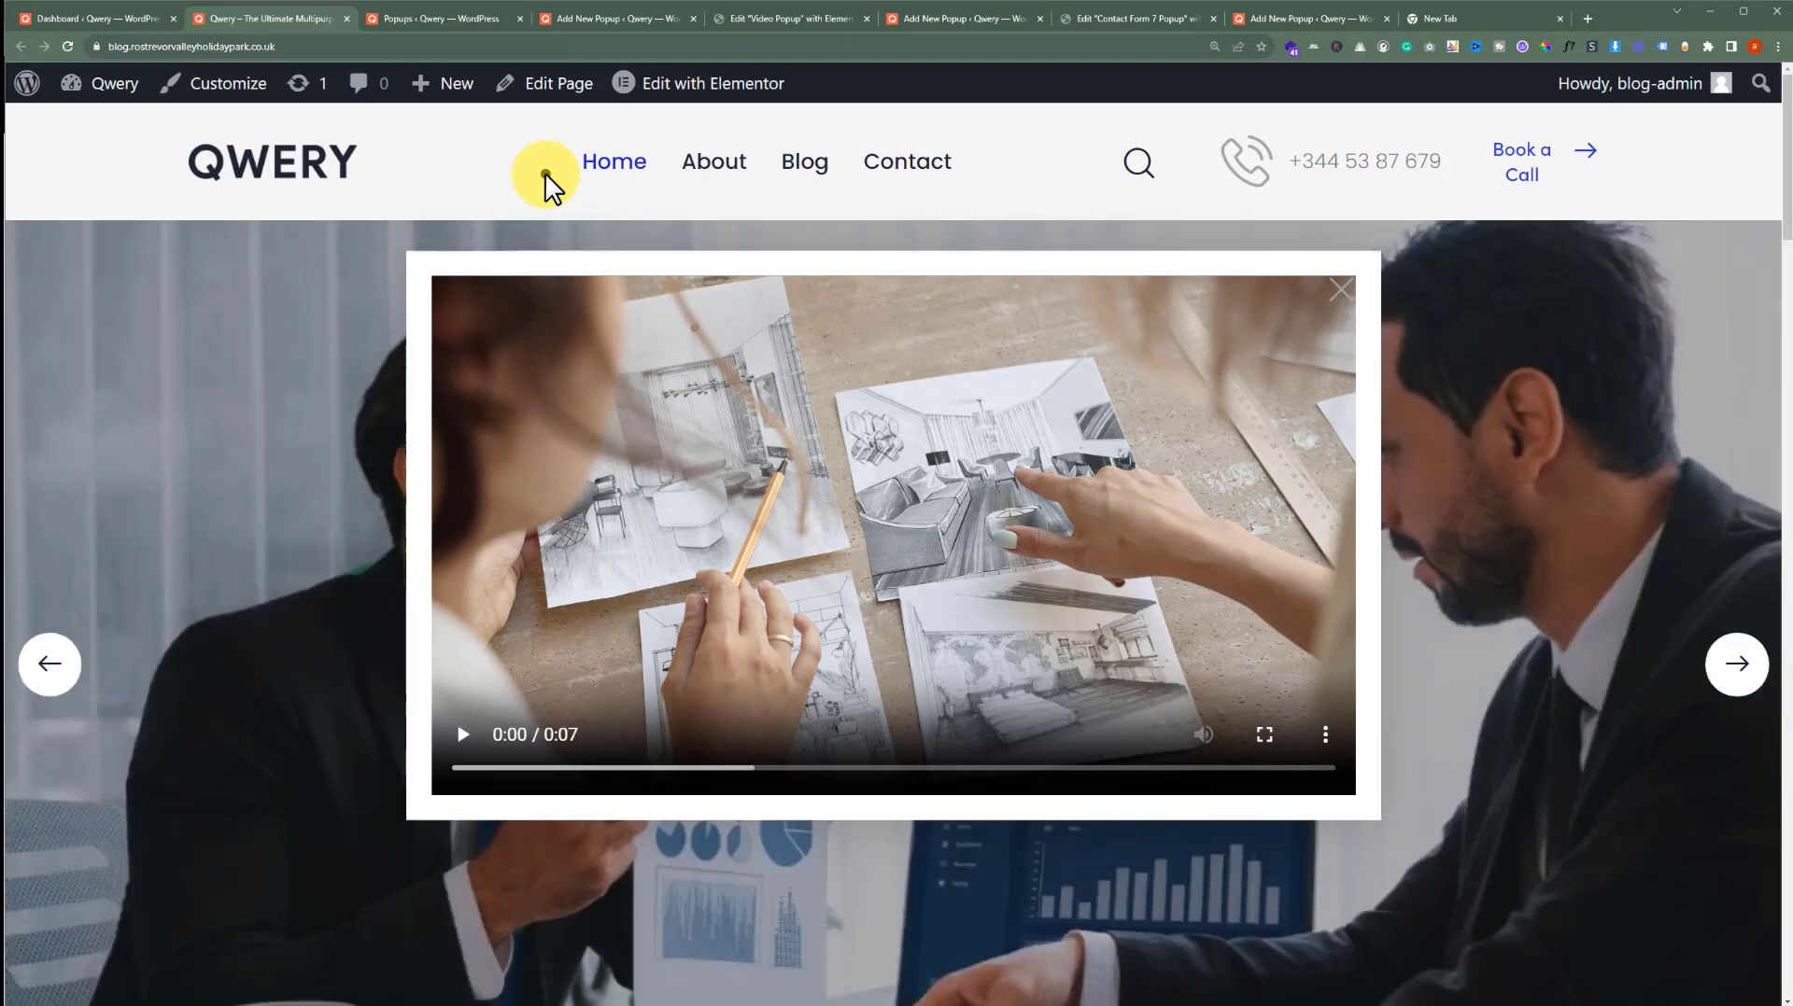
{"action": "left_click", "coordinate": [467, 737]}
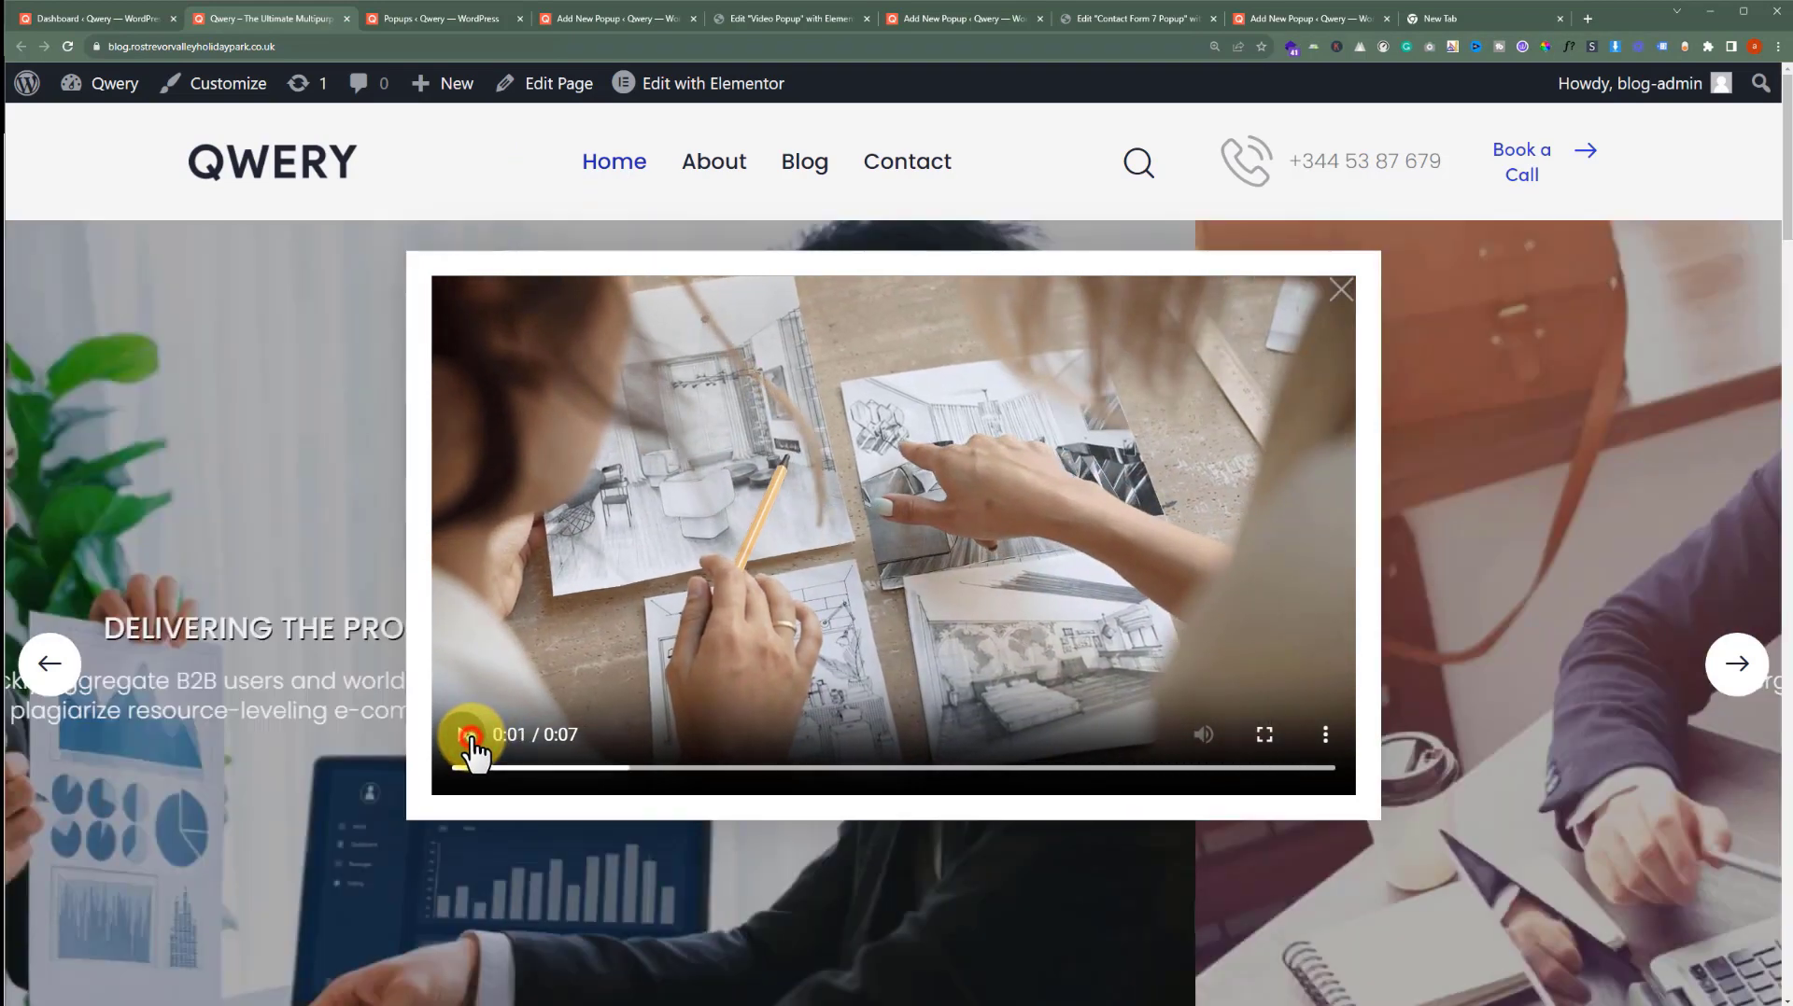
{"action": "left_click", "coordinate": [464, 735]}
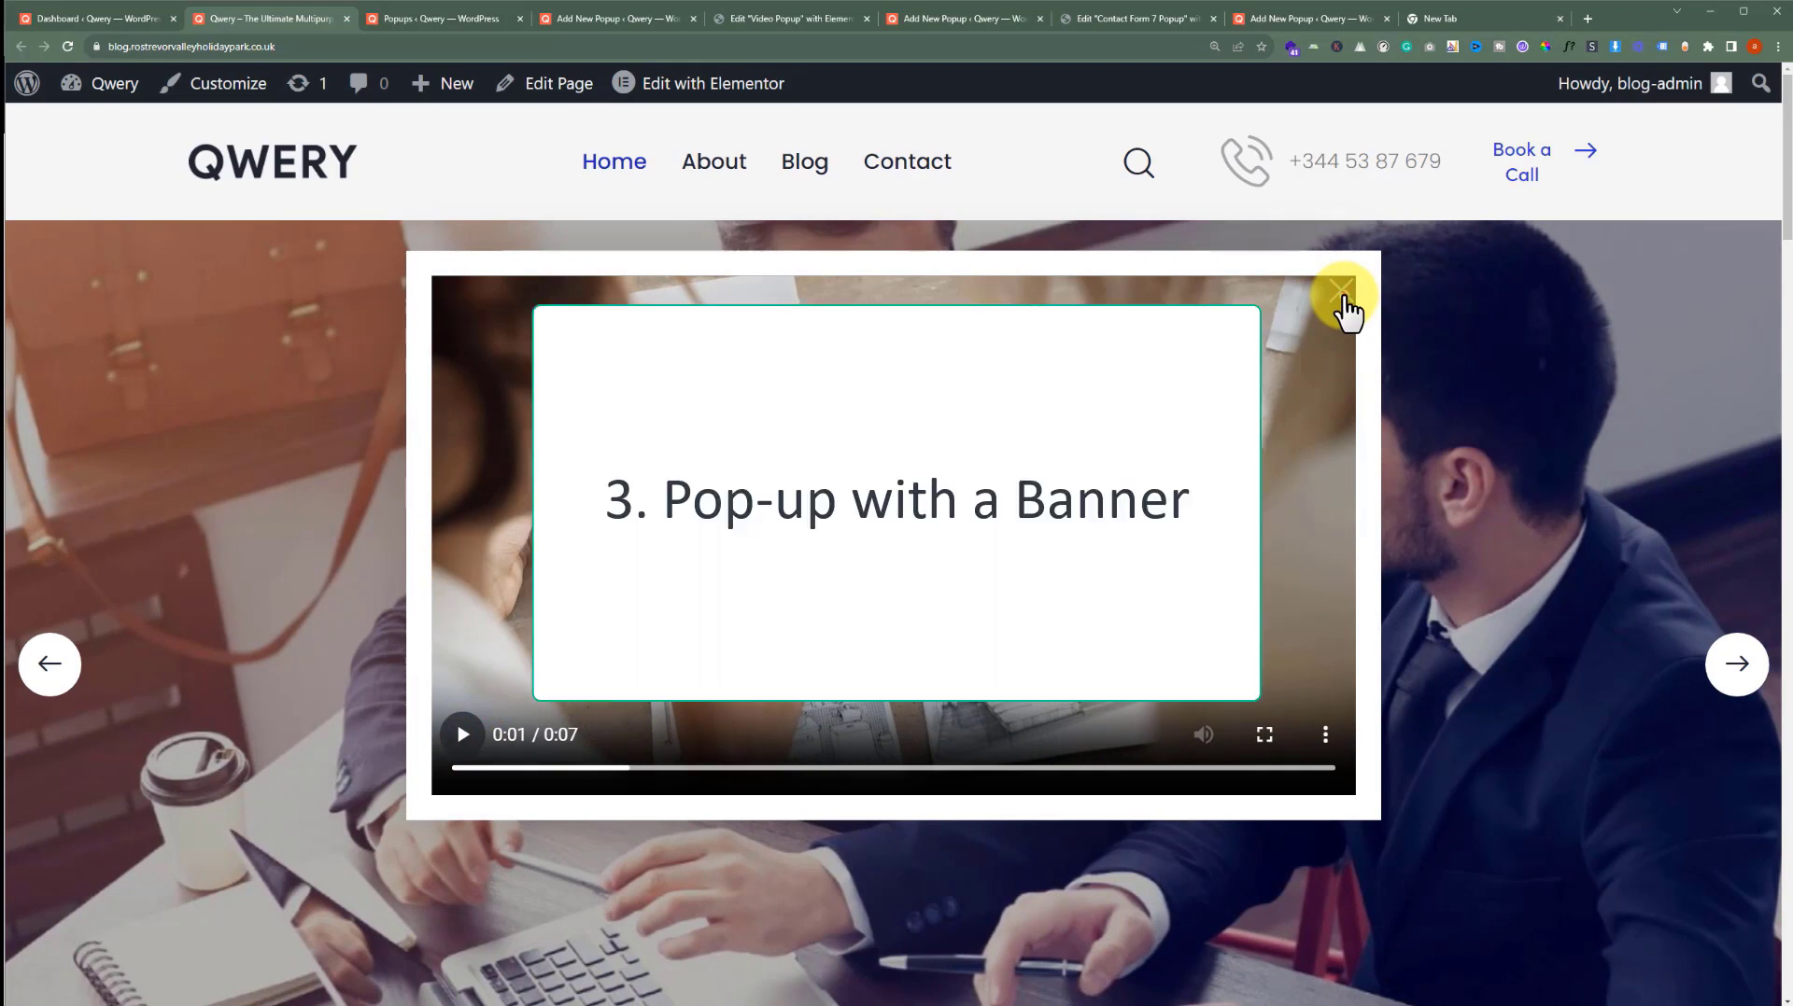
{"action": "left_click", "coordinate": [1341, 297]}
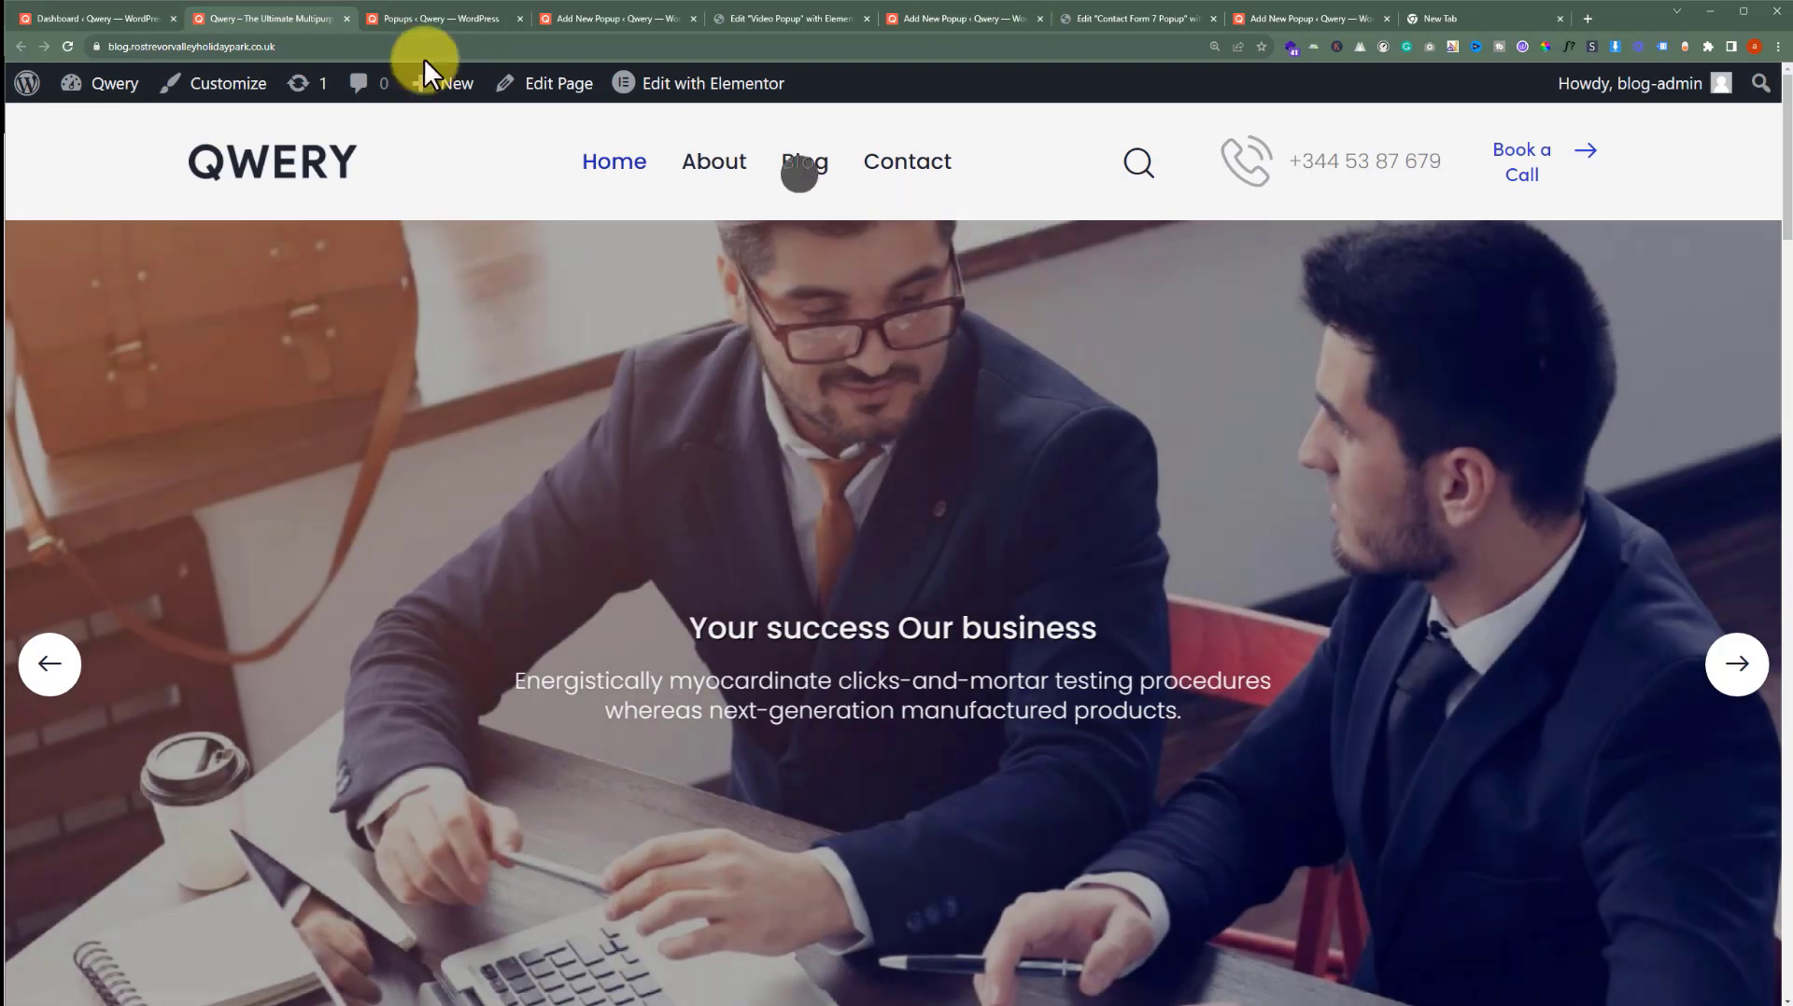
Create and publish a new layout titled "Banner" from the dashboard, and open it in Elementor
{"action": "left_click", "coordinate": [137, 20]}
{"action": "mouse_move", "coordinate": [133, 315]}
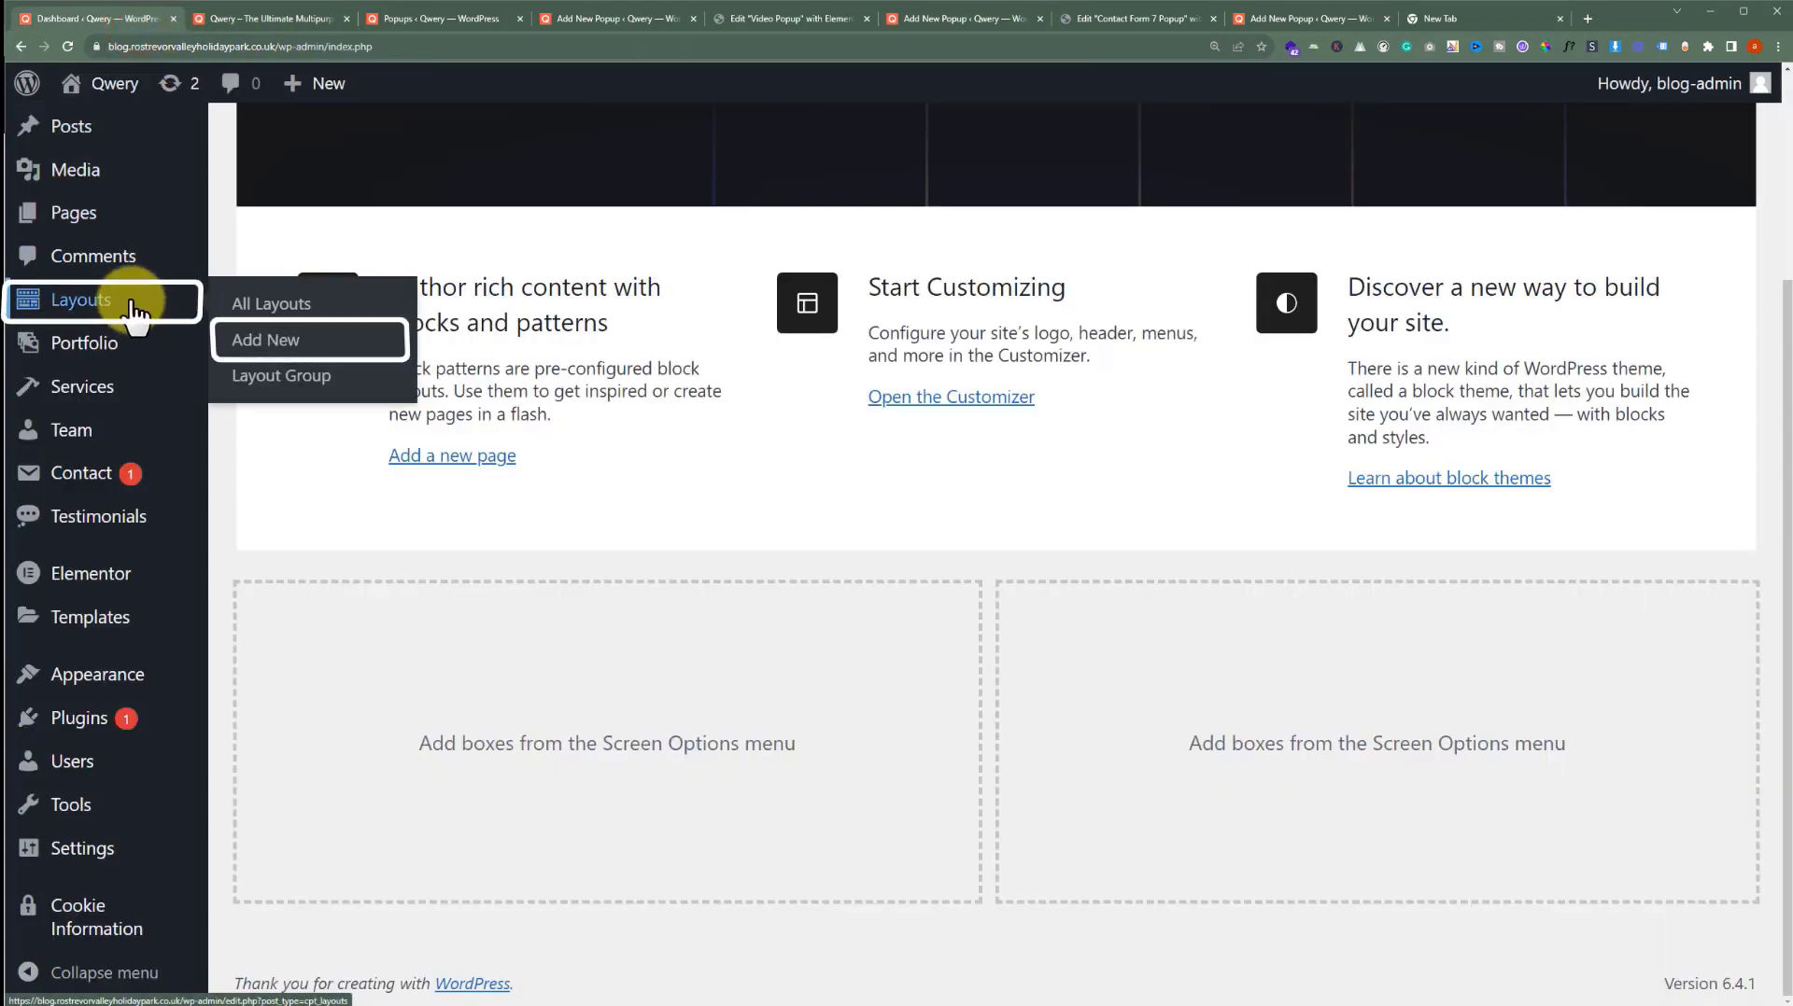
{"action": "middle_click", "coordinate": [265, 340]}
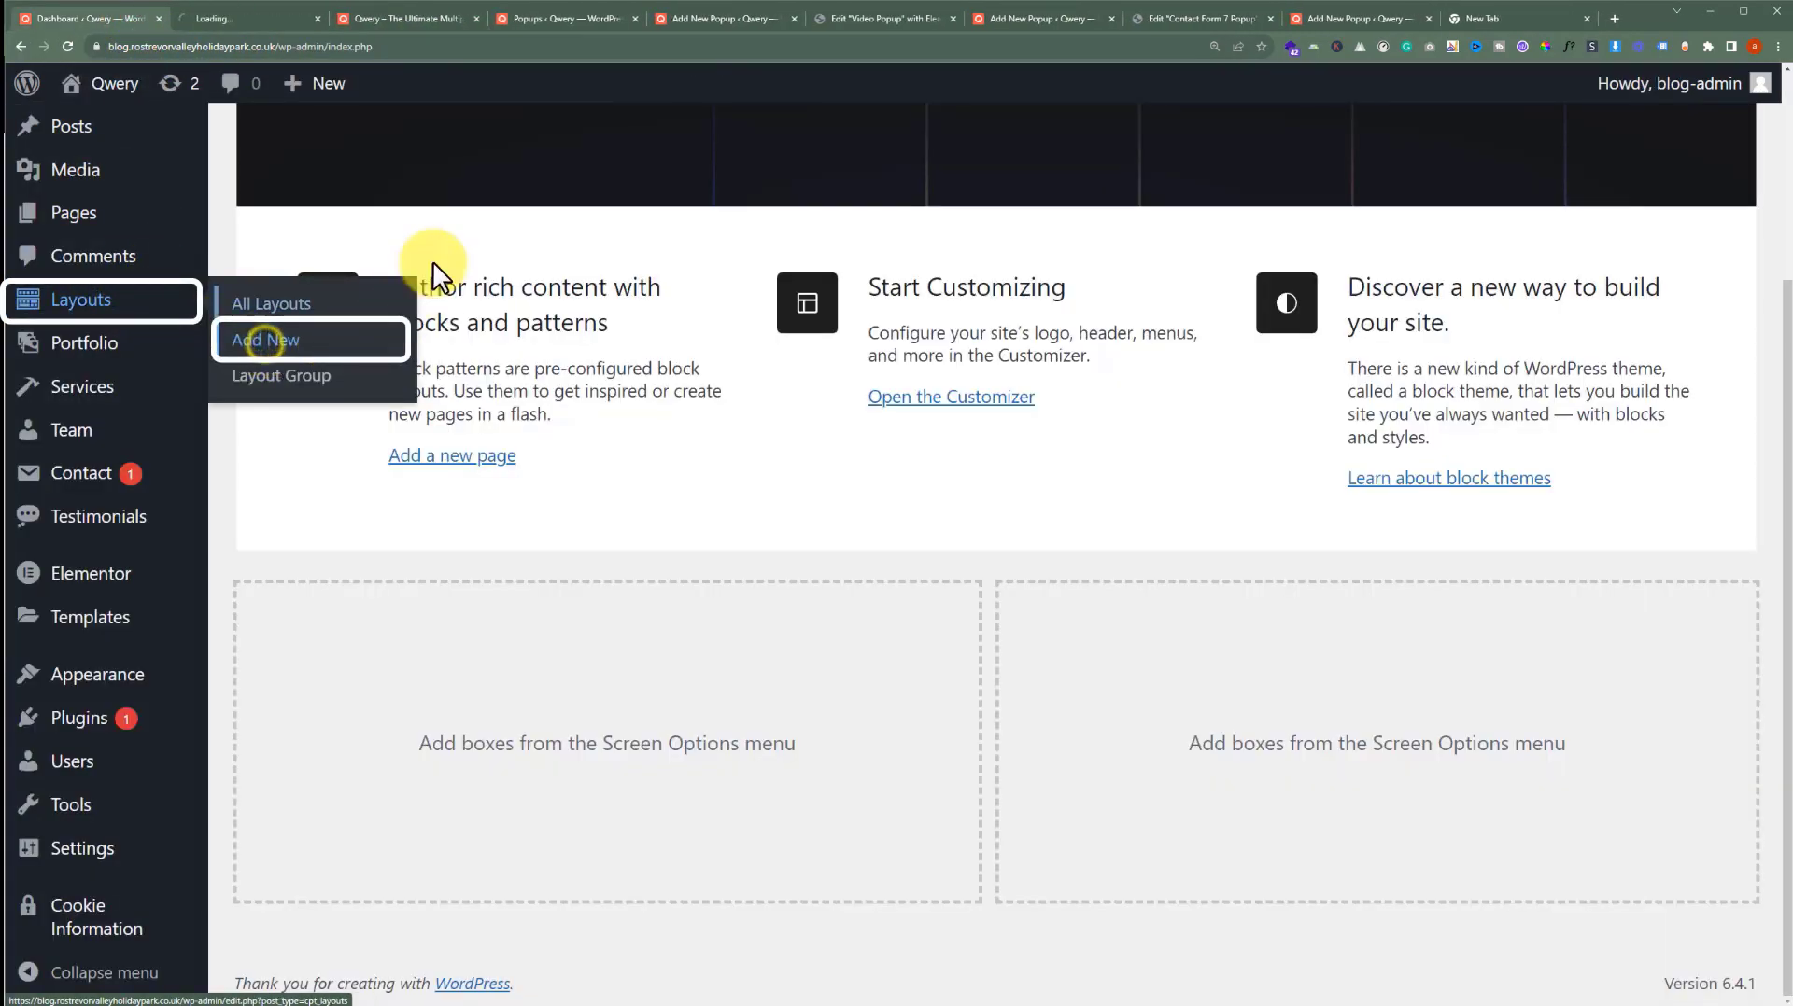
{"action": "left_click", "coordinate": [293, 15]}
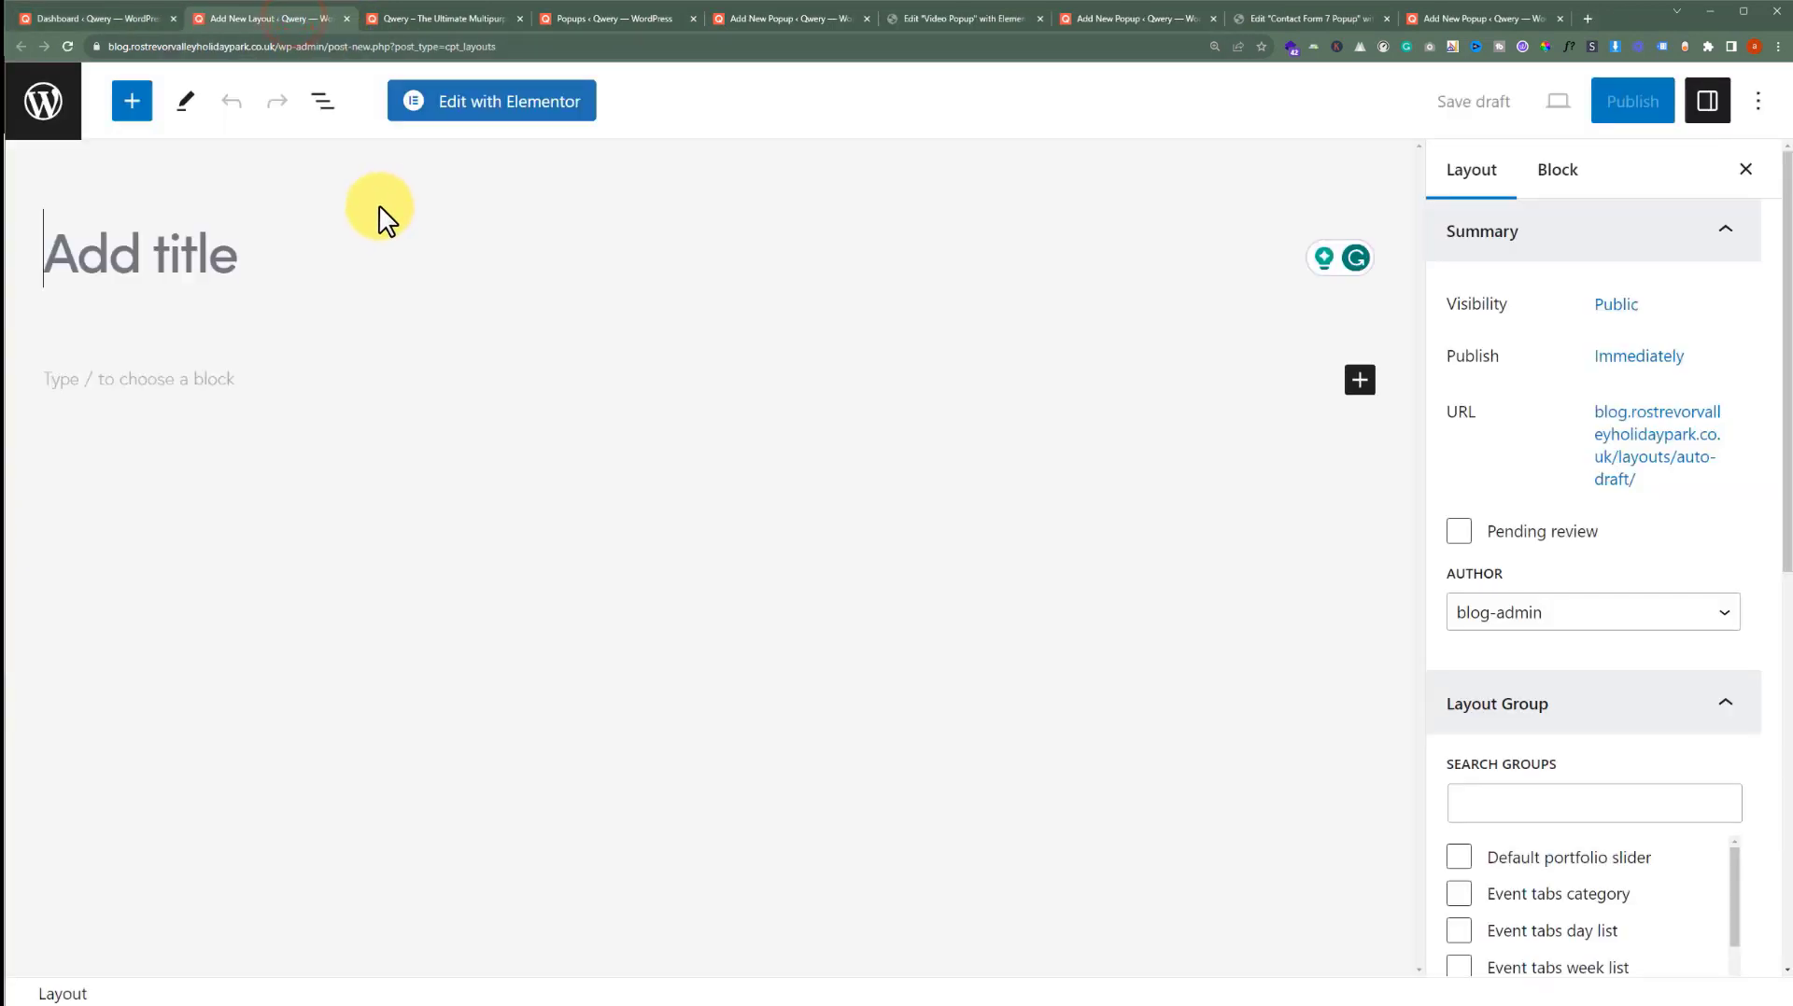
{"action": "type", "text": "Banner"}
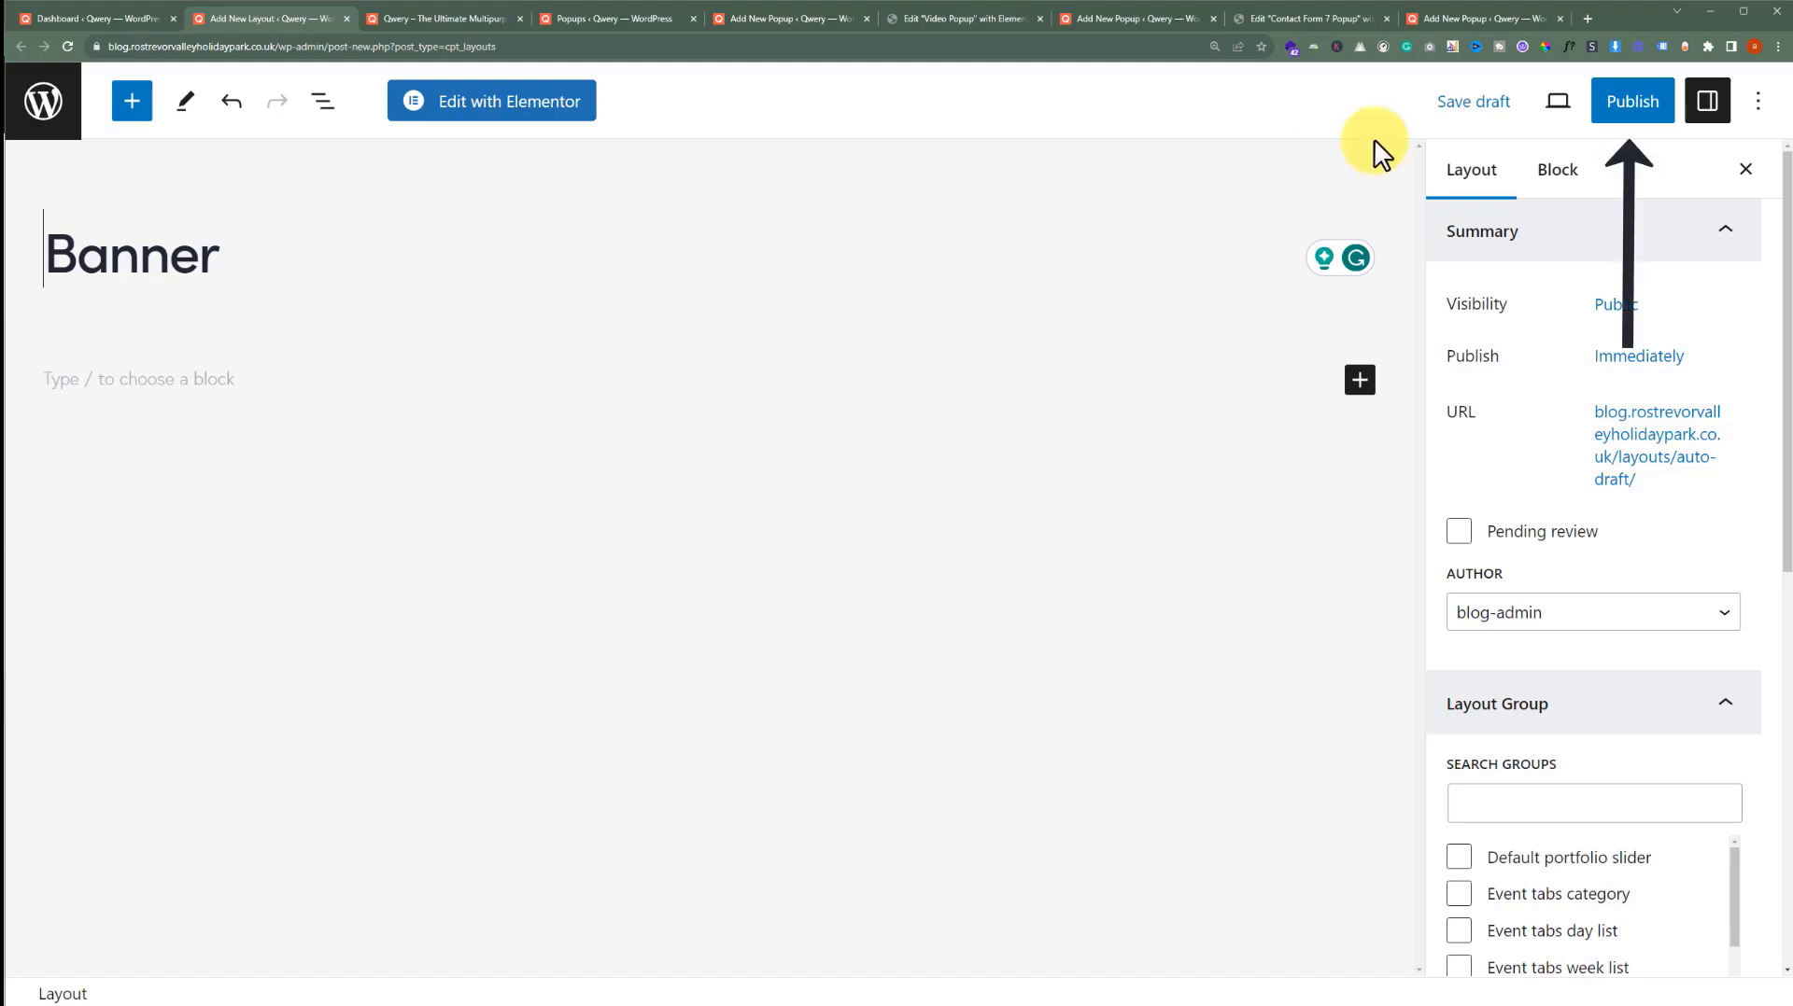
{"action": "left_click", "coordinate": [1630, 101]}
{"action": "left_click", "coordinate": [1536, 103]}
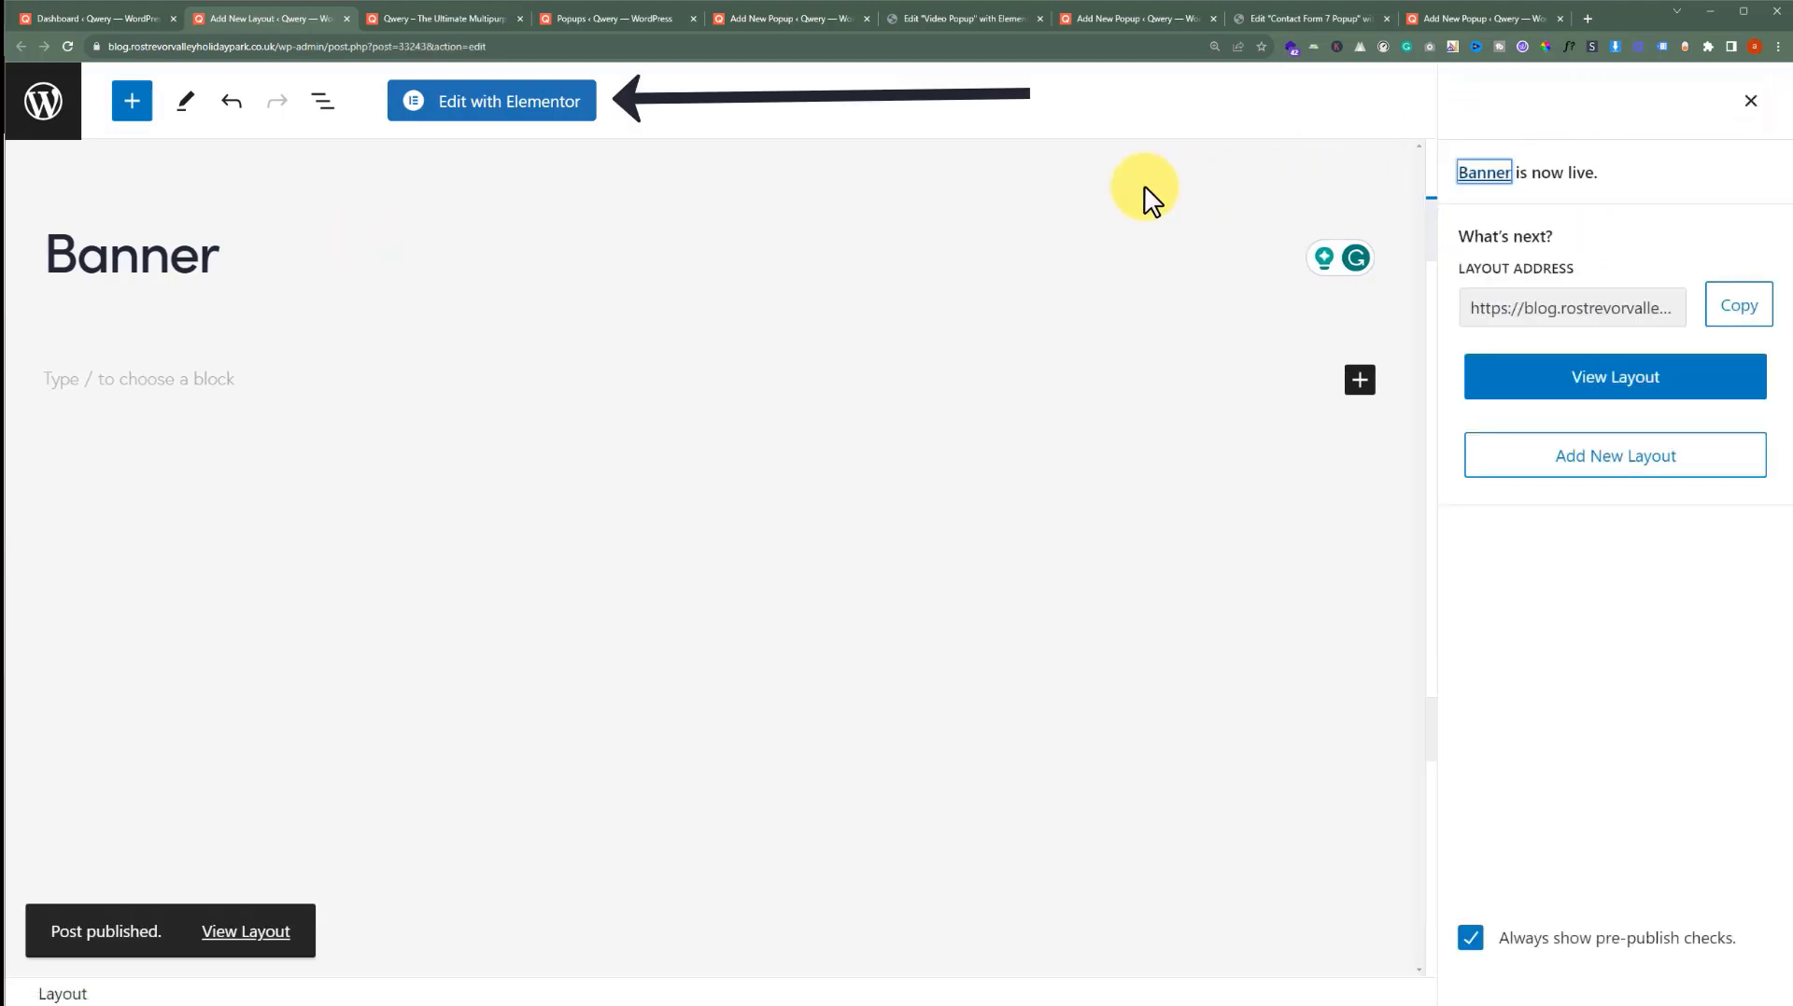
{"action": "left_click", "coordinate": [525, 121]}
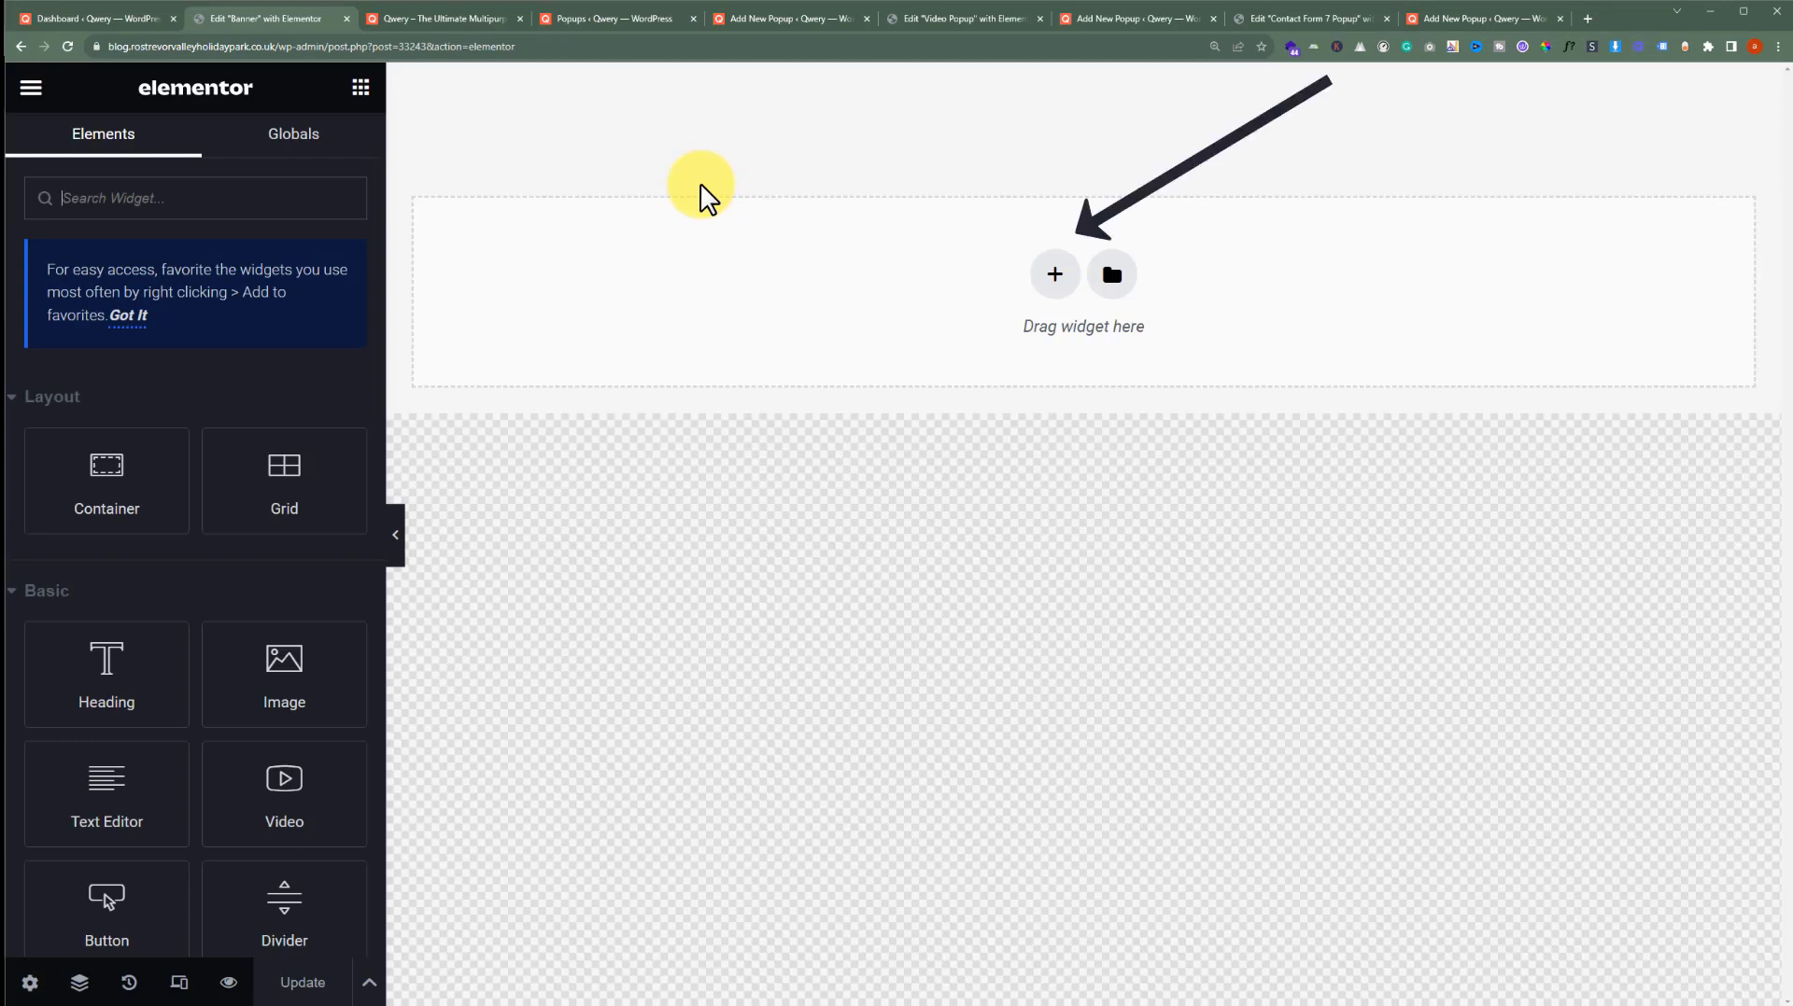
Add a Flexbox container with two equal columns to the Banner layout
{"action": "left_click", "coordinate": [1047, 275]}
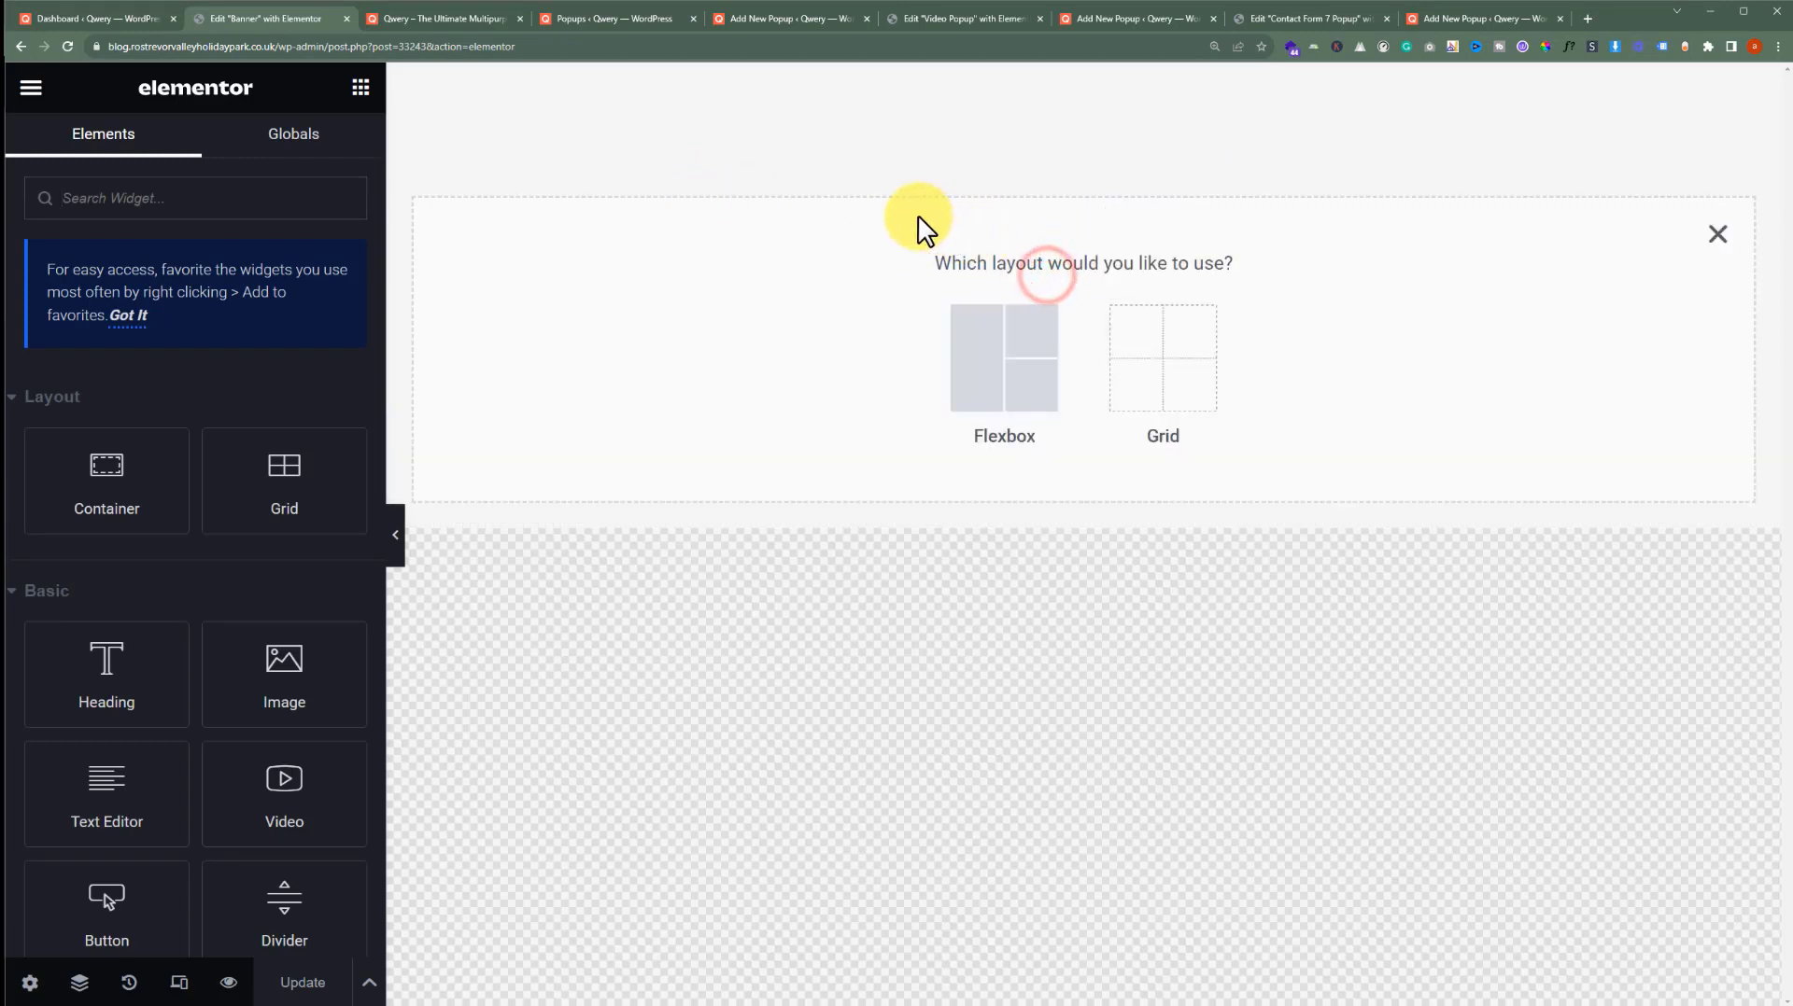
{"action": "left_click", "coordinate": [1026, 341]}
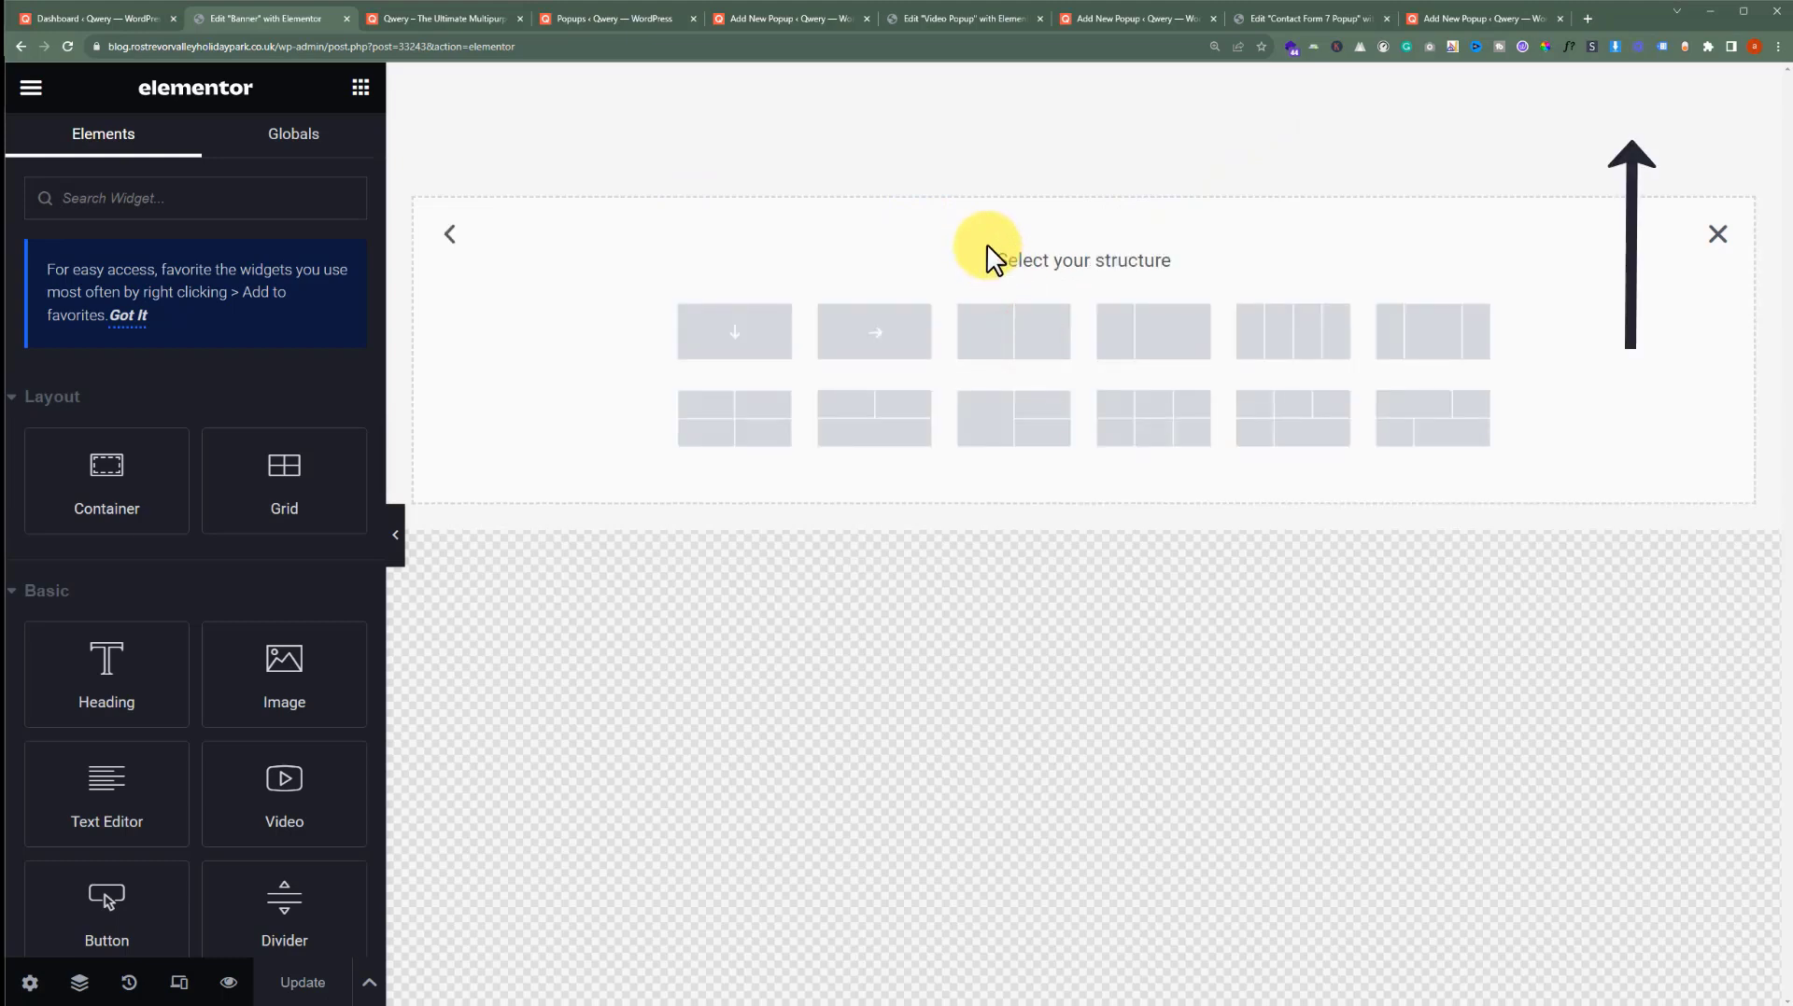
{"action": "left_click", "coordinate": [995, 322]}
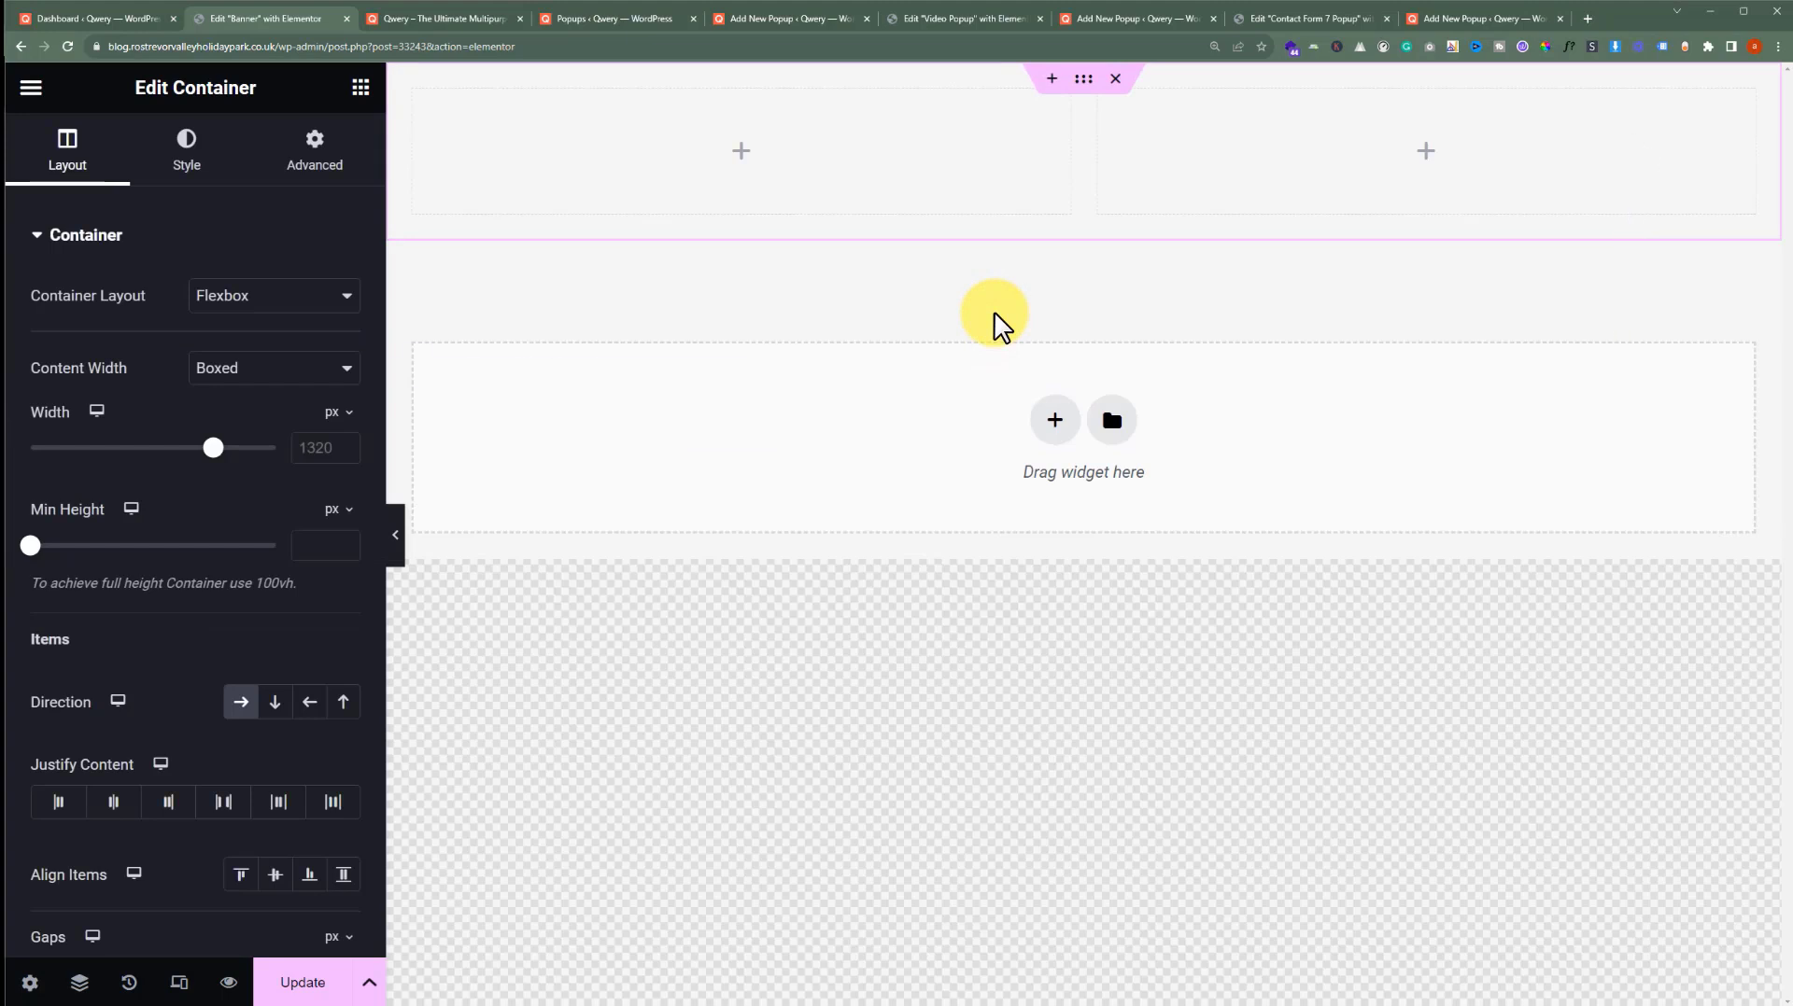
Set the outer container's content width to Full Width and unlink its padding with 0 px on all four sides
{"action": "left_click", "coordinate": [307, 372]}
{"action": "left_click", "coordinate": [293, 414]}
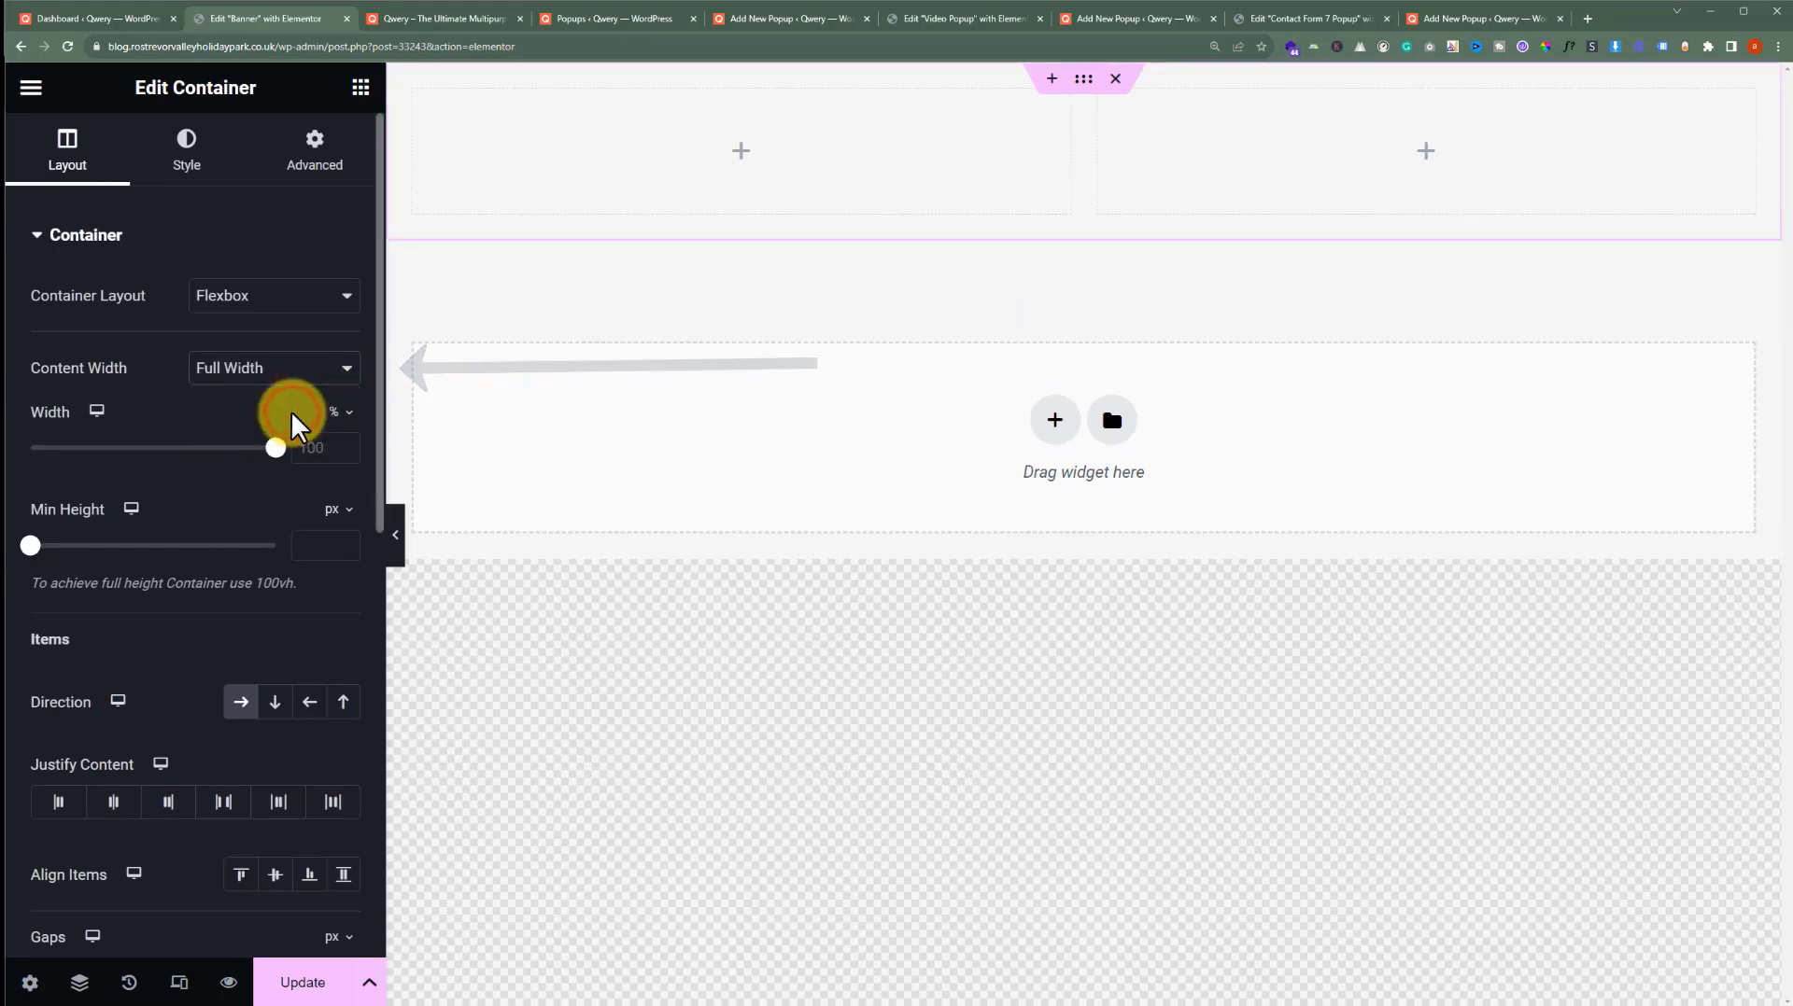
{"action": "left_click", "coordinate": [322, 159]}
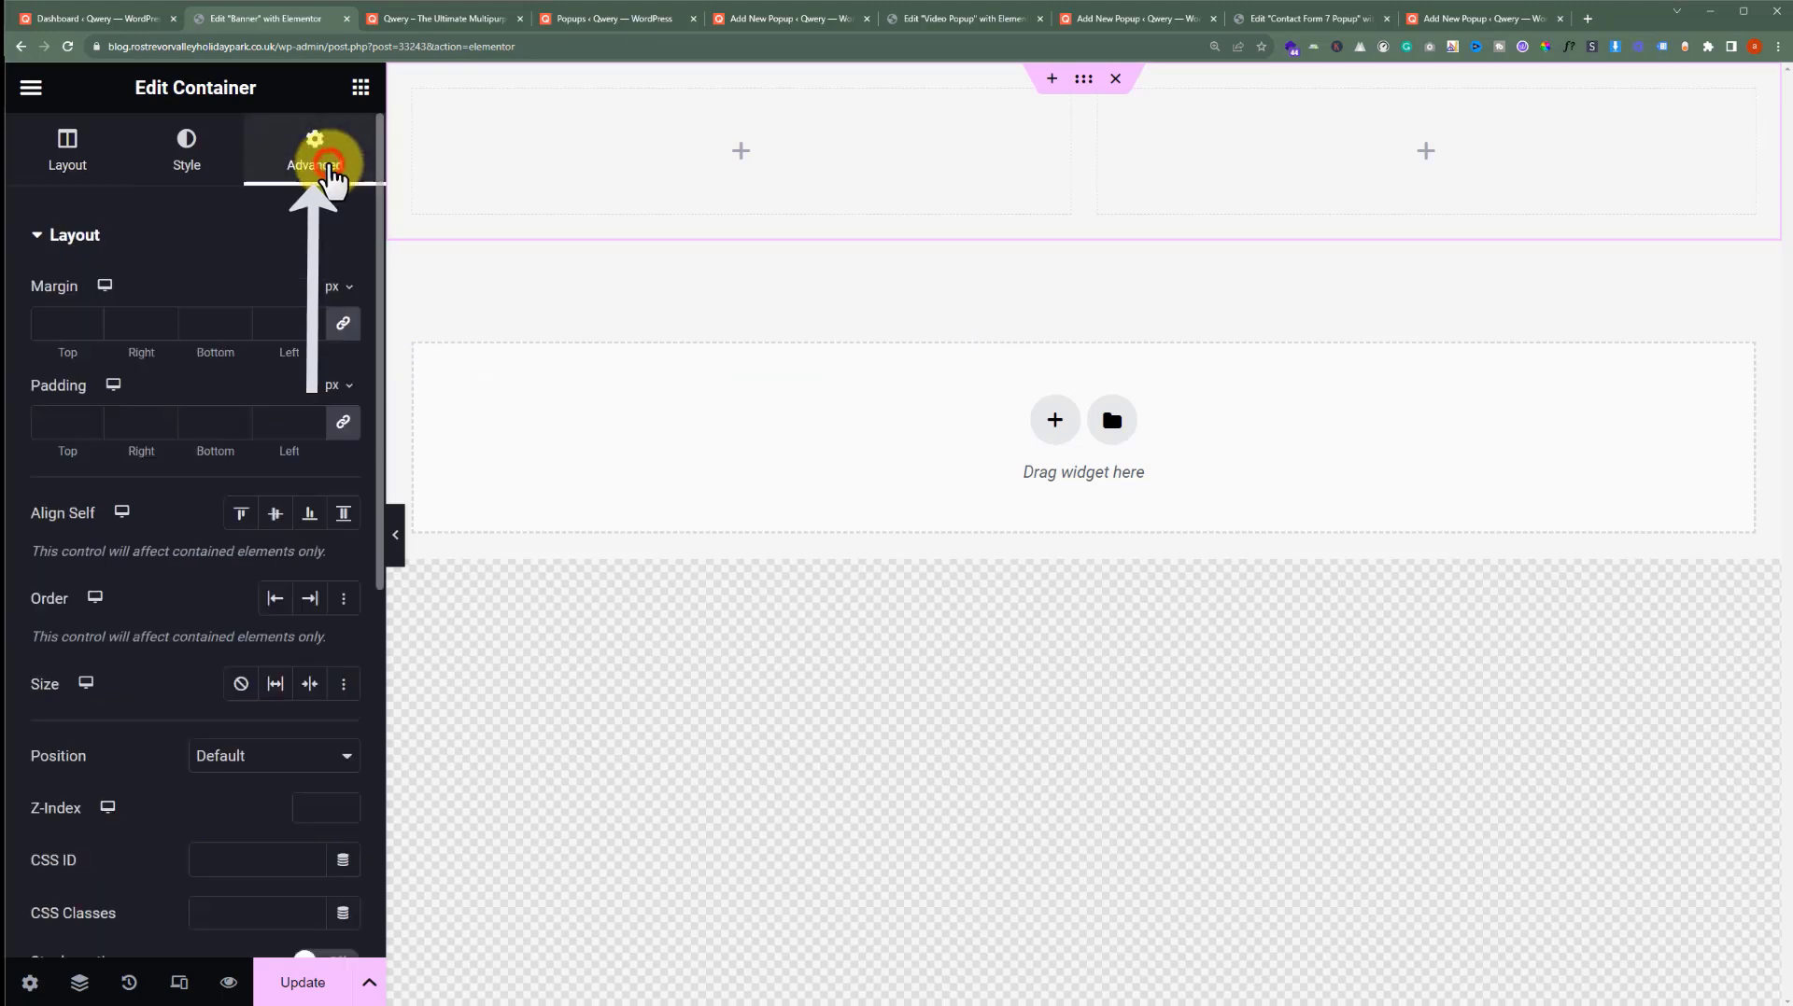
{"action": "left_click", "coordinate": [344, 425]}
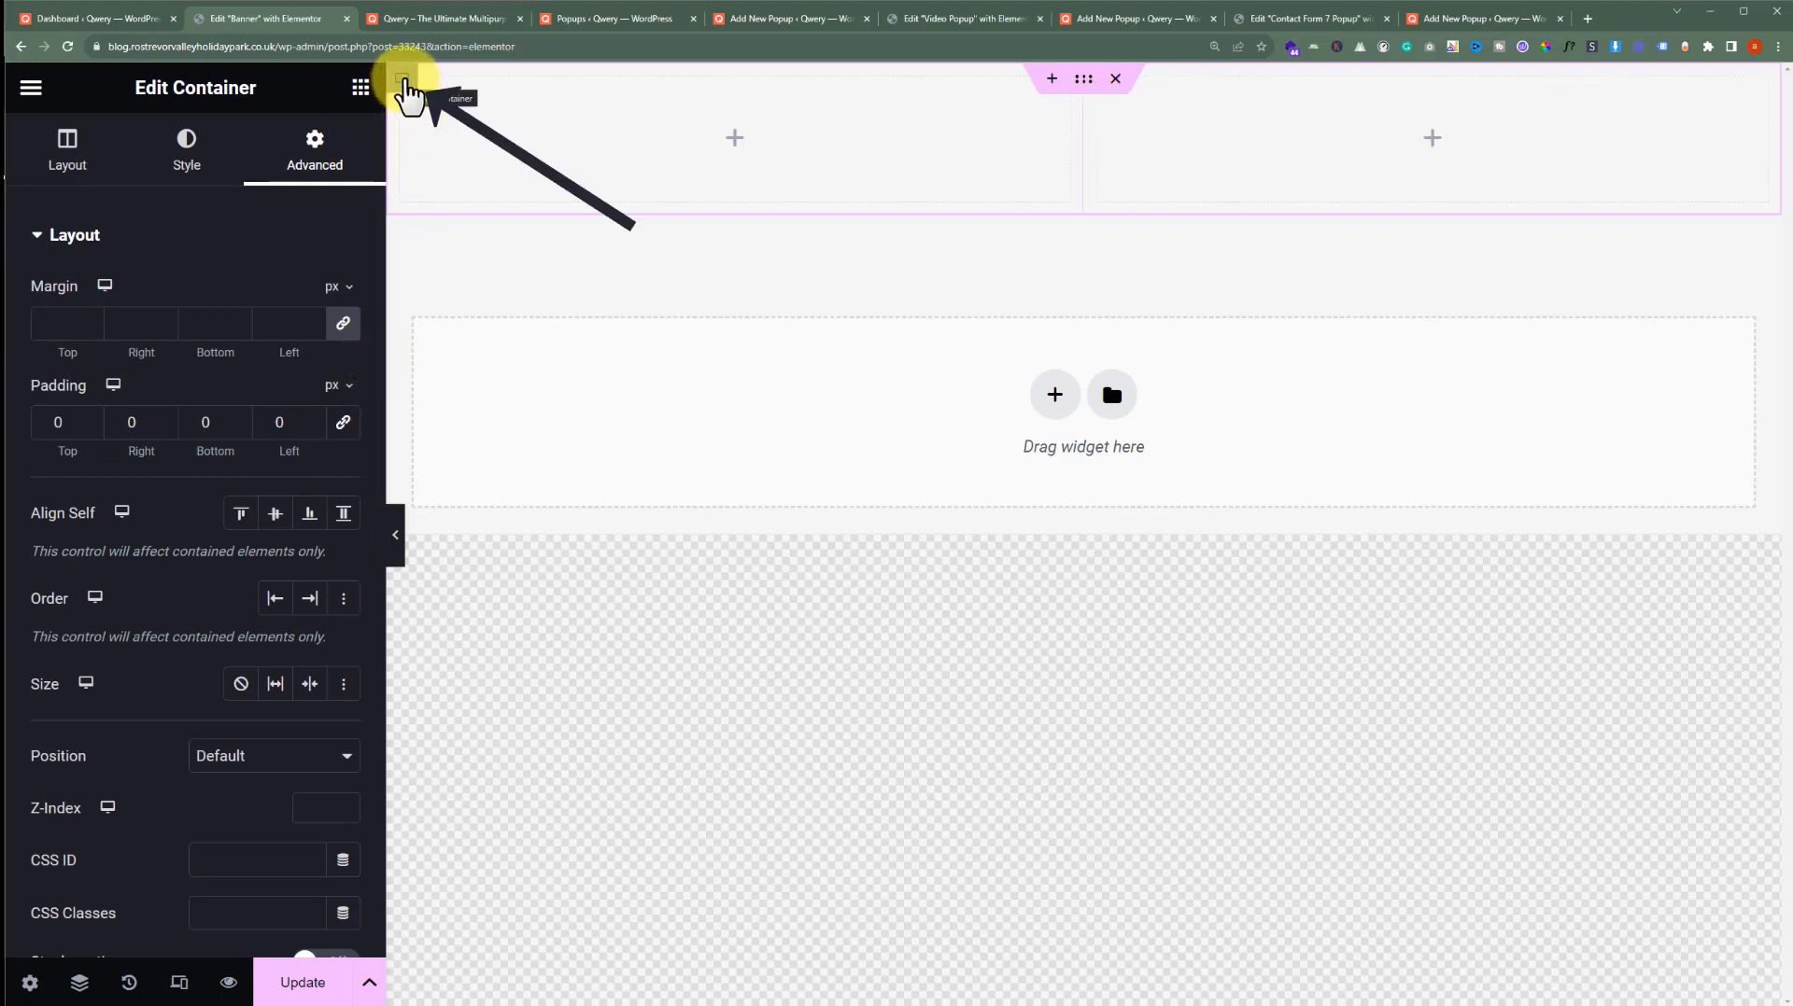
Give the left column container a Classic background with the image p-2.jpg from the media library
{"action": "left_click", "coordinate": [404, 81]}
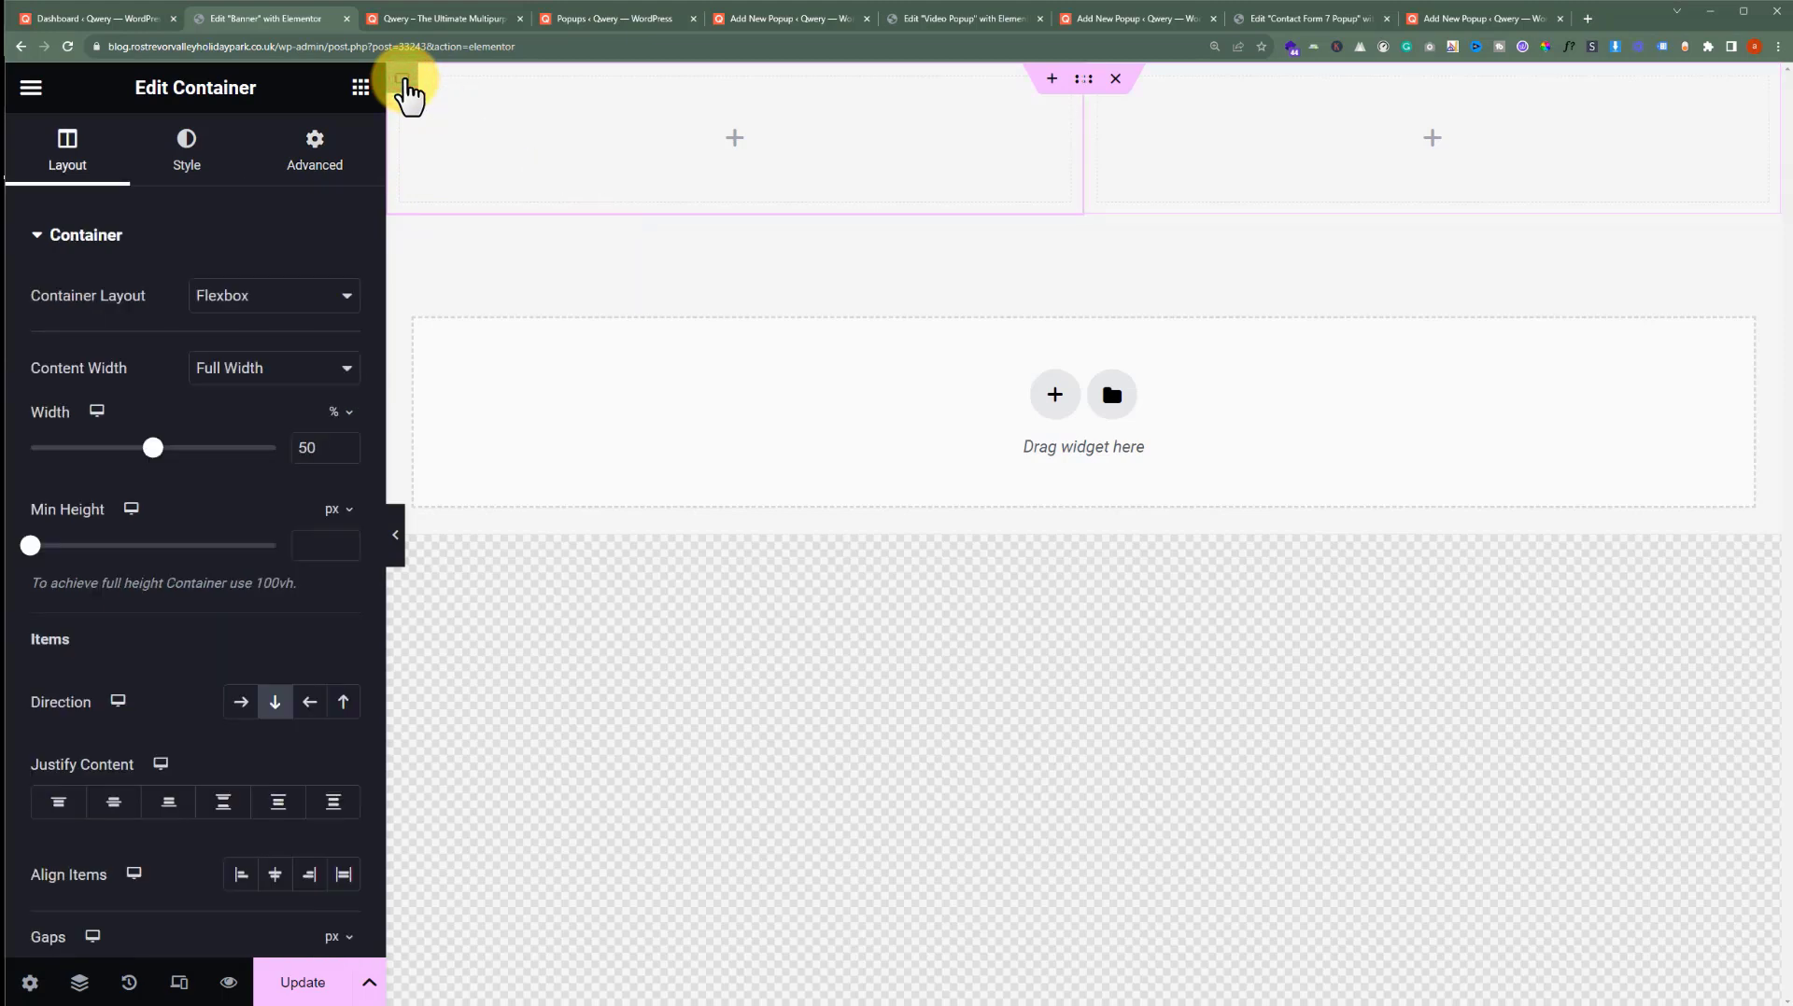
{"action": "left_click", "coordinate": [180, 168]}
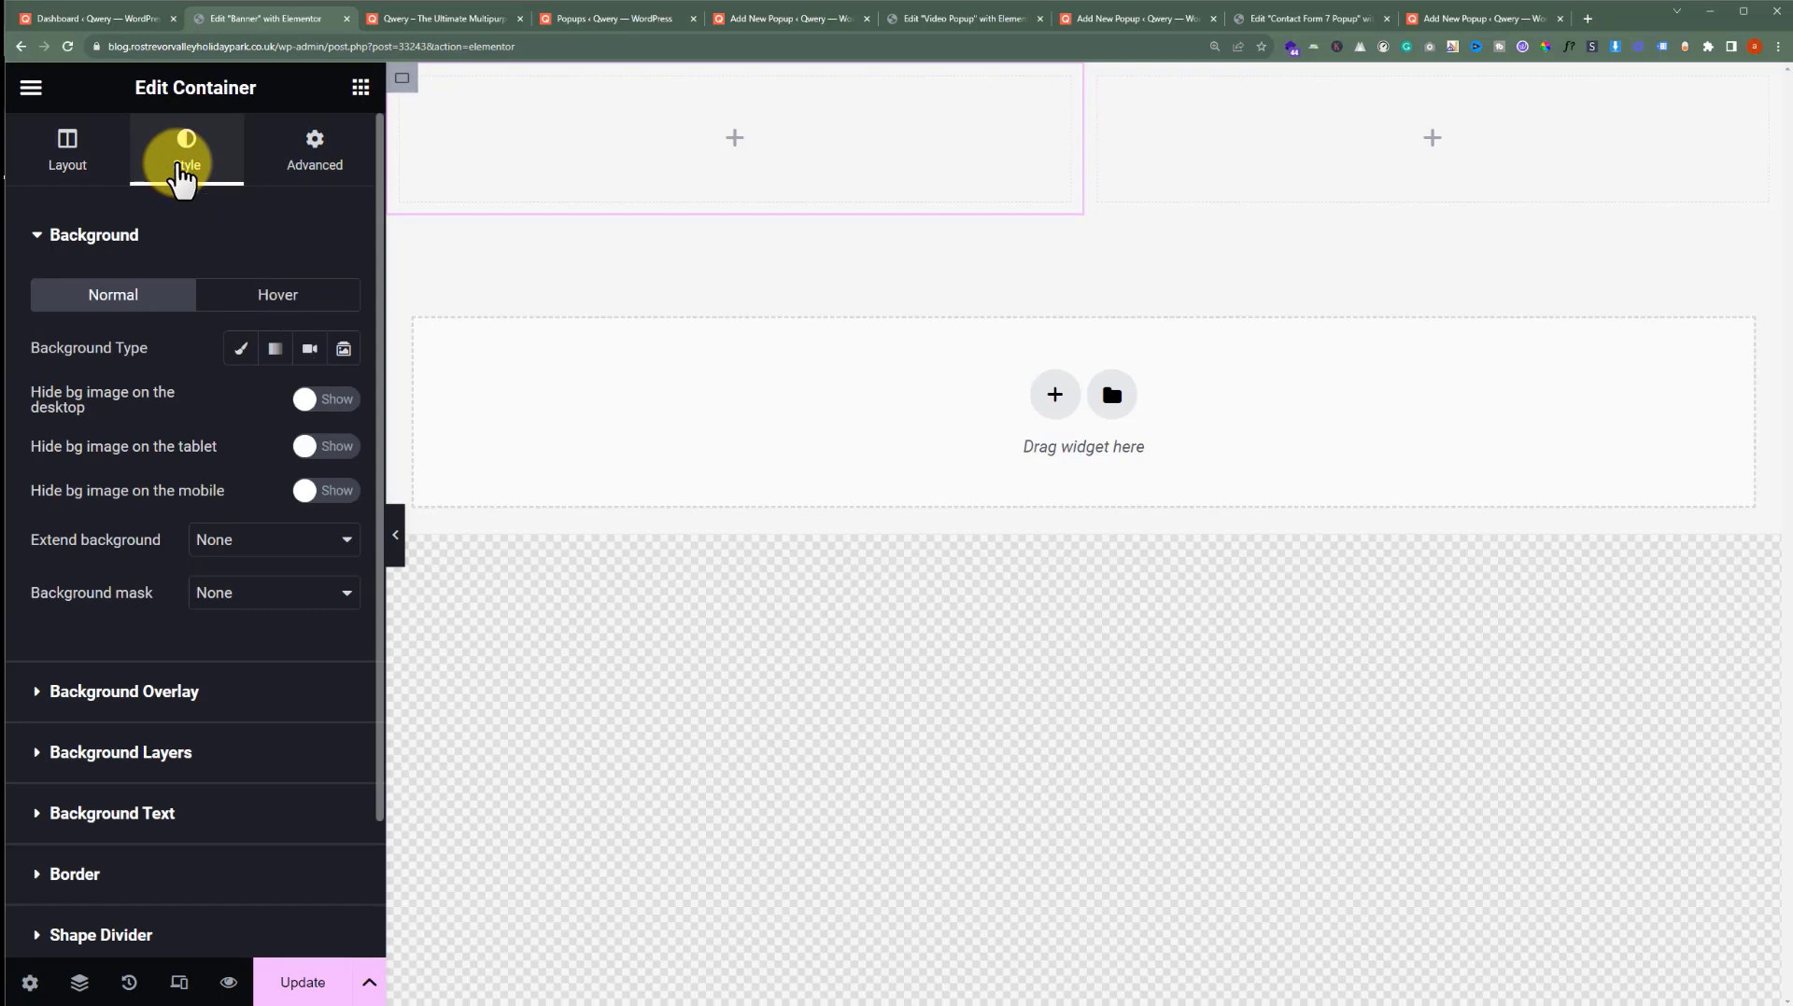
{"action": "left_click", "coordinate": [238, 352]}
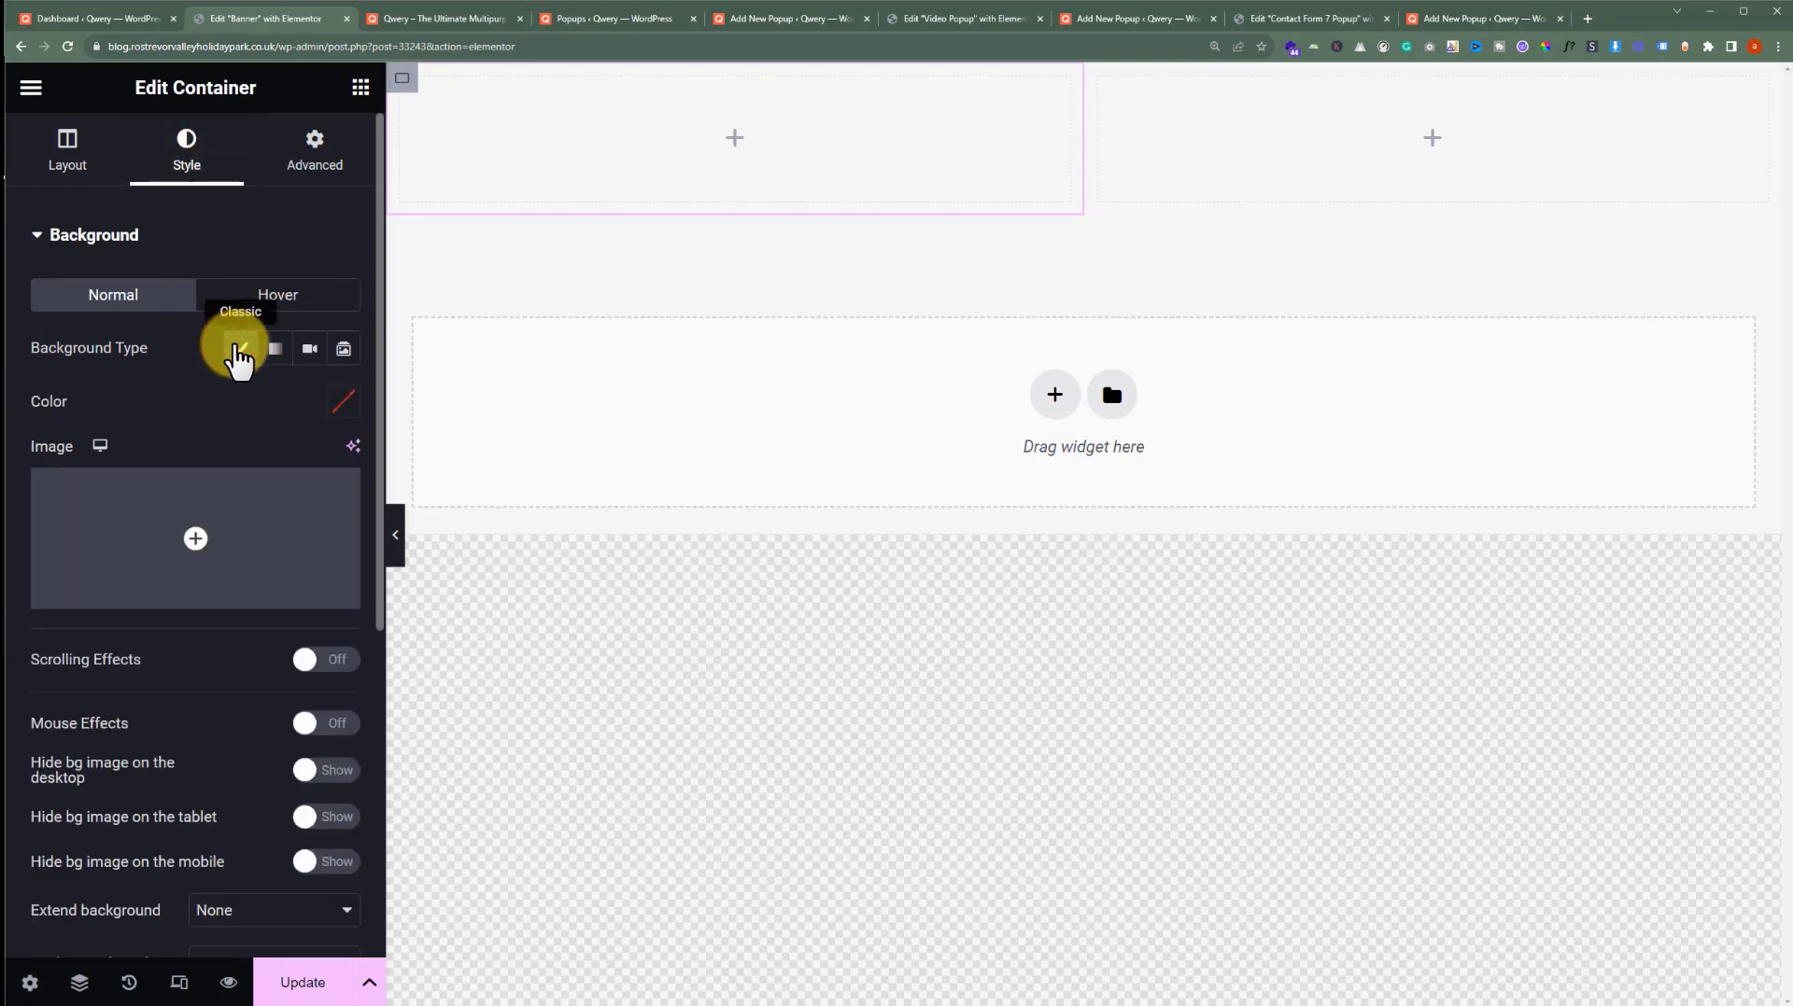
{"action": "mouse_move", "coordinate": [234, 539]}
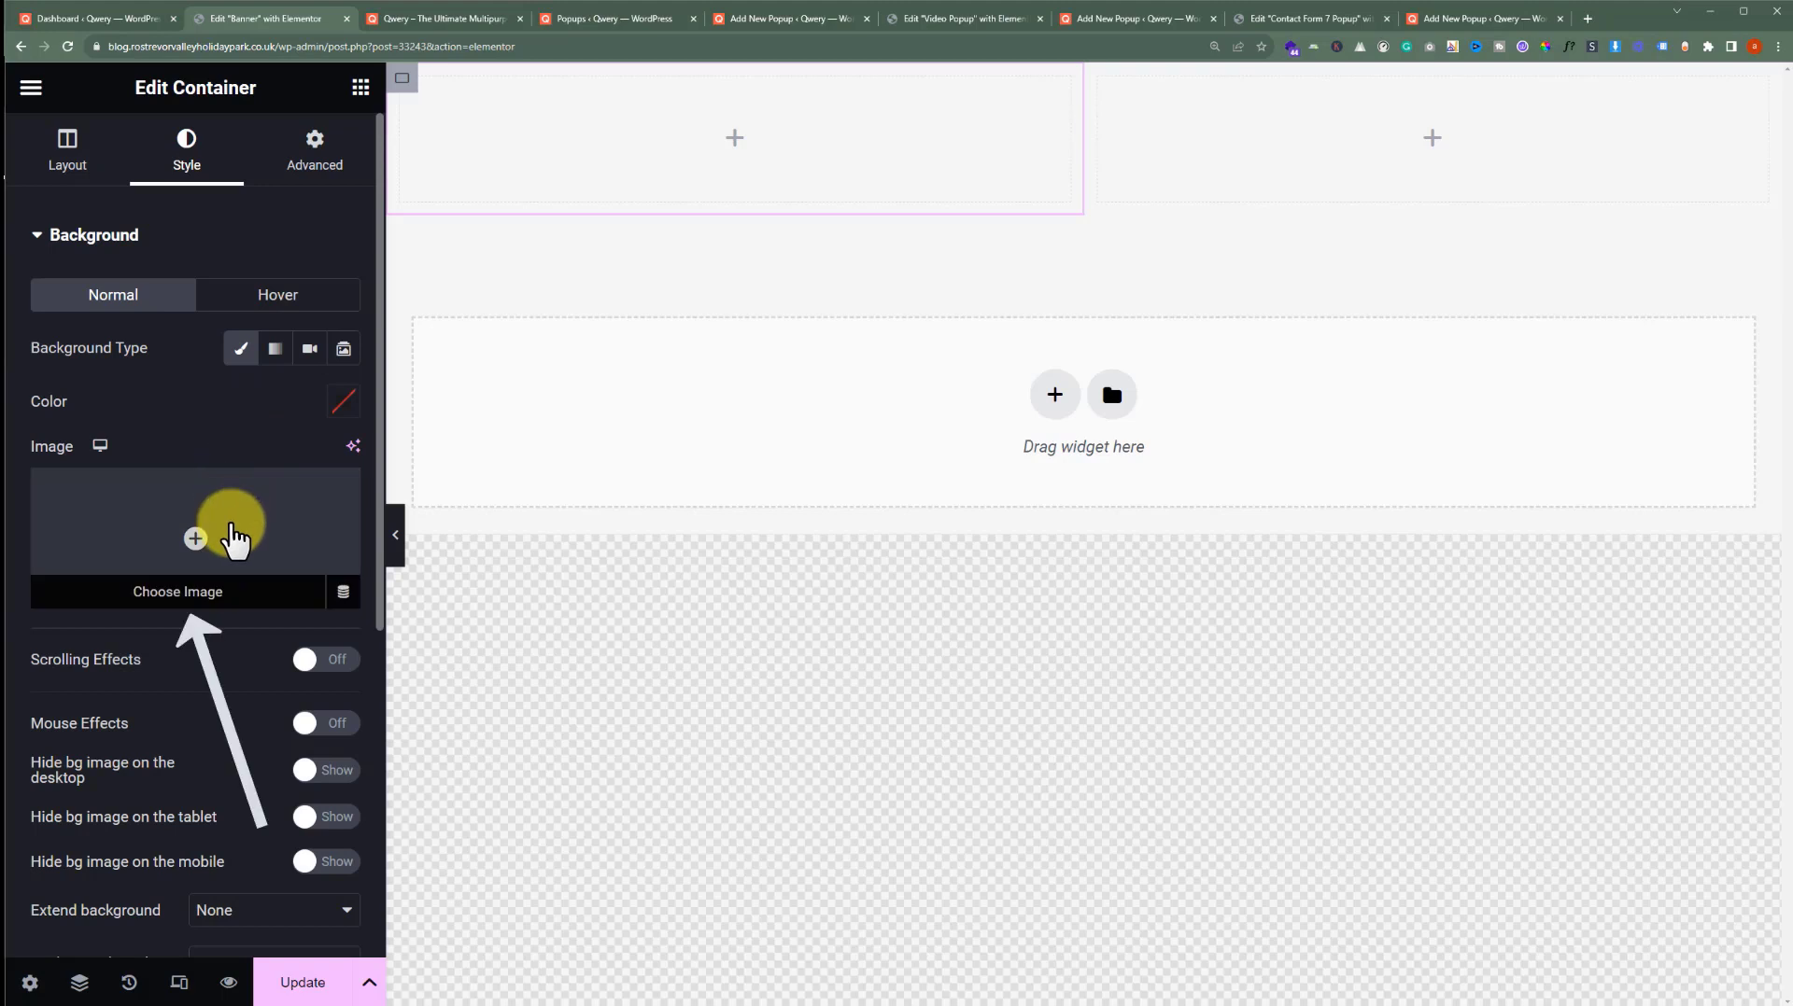
{"action": "left_click", "coordinate": [229, 591]}
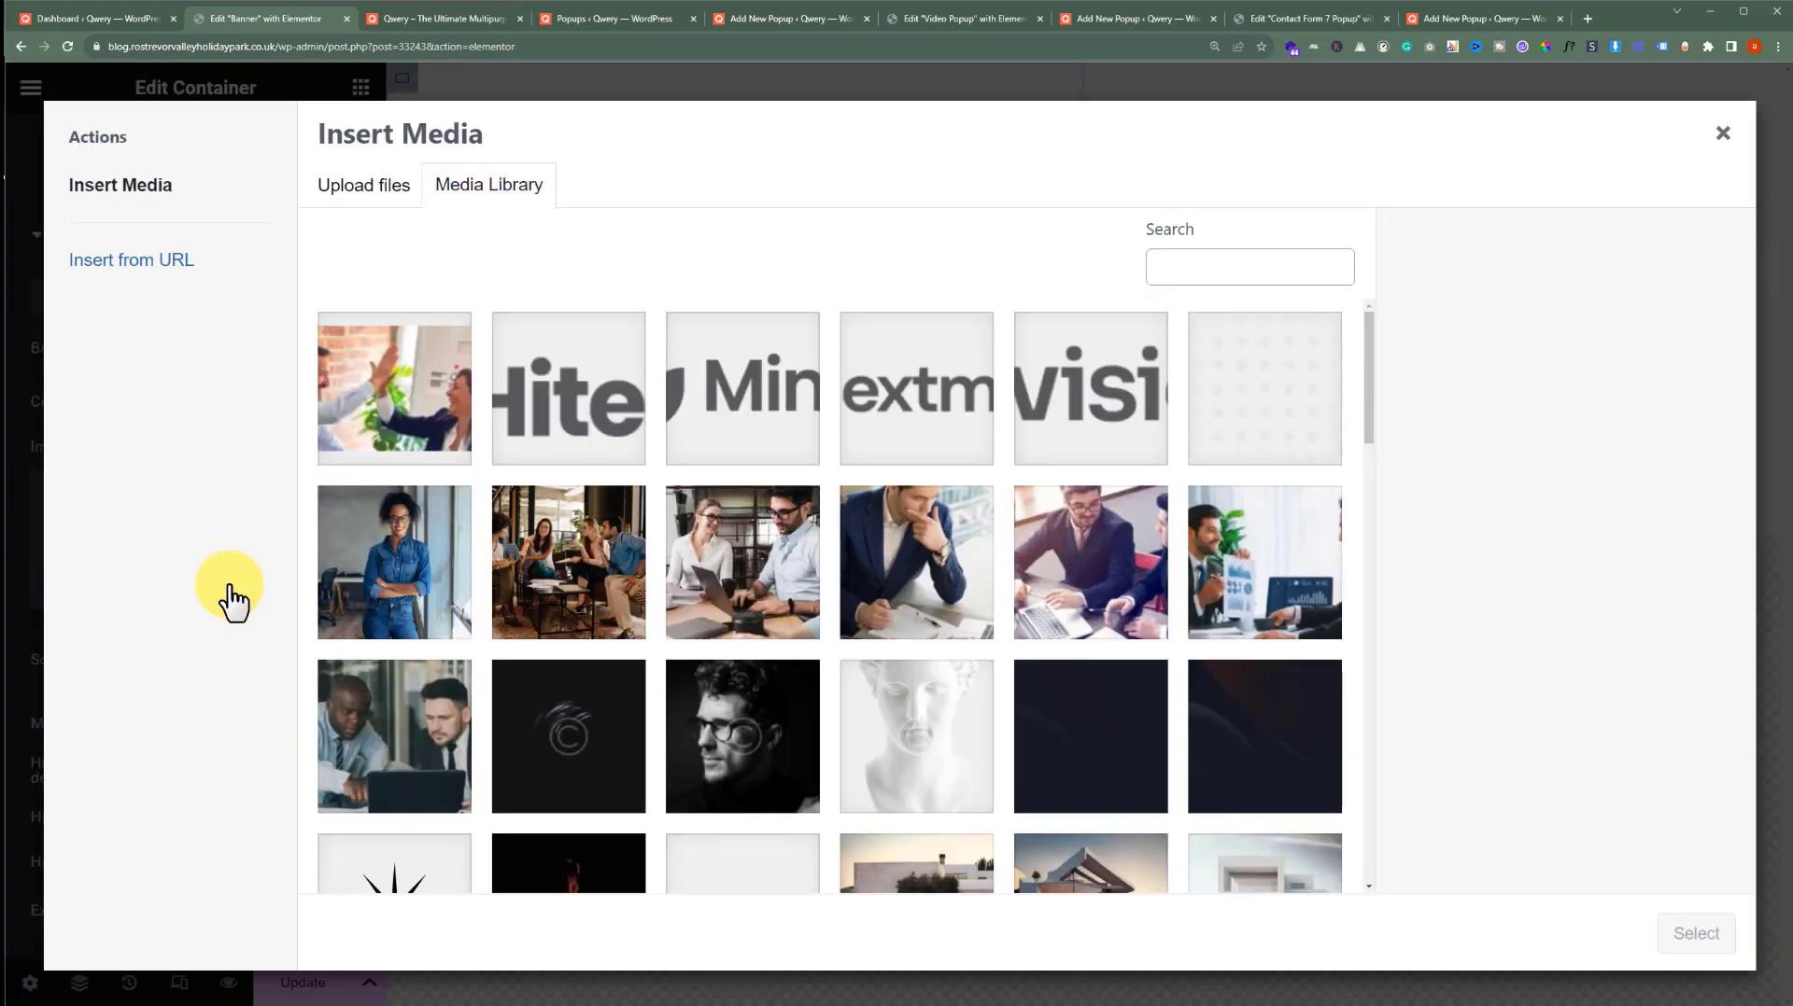
{"action": "left_click", "coordinate": [1293, 597]}
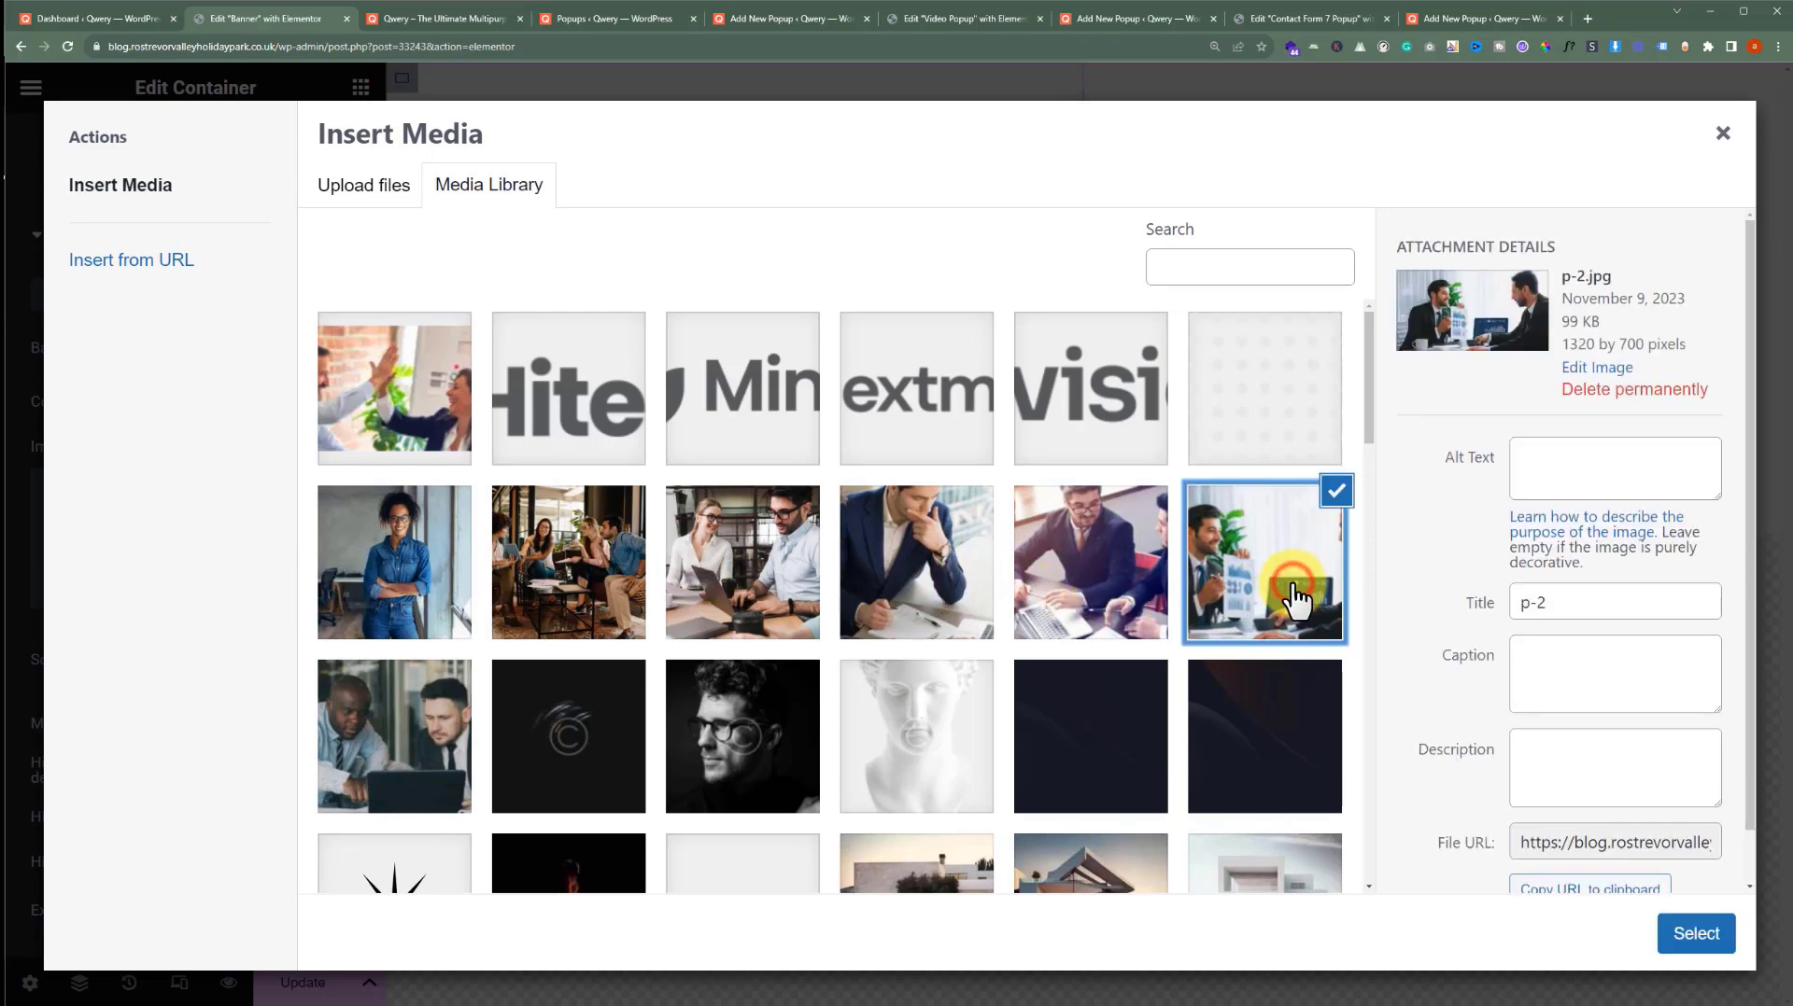
{"action": "left_click", "coordinate": [1716, 934]}
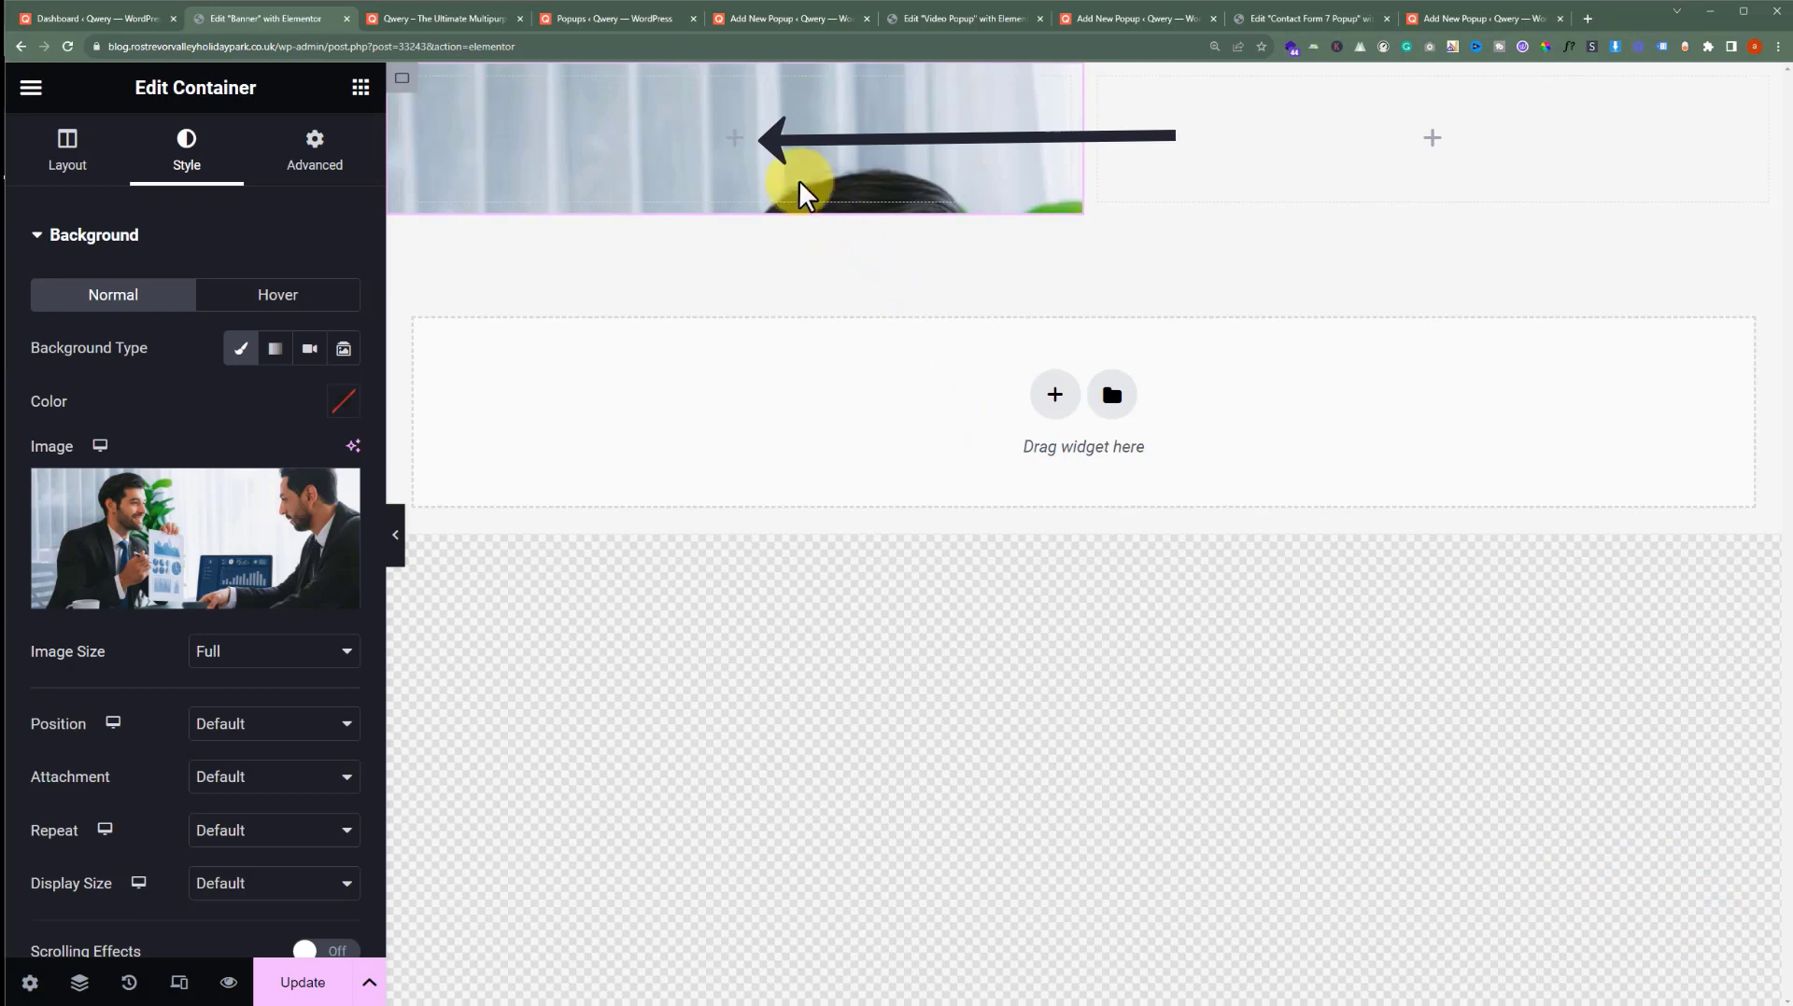
Add a Spacer widget to the left column container and set its space to 500 px
{"action": "left_click", "coordinate": [737, 138]}
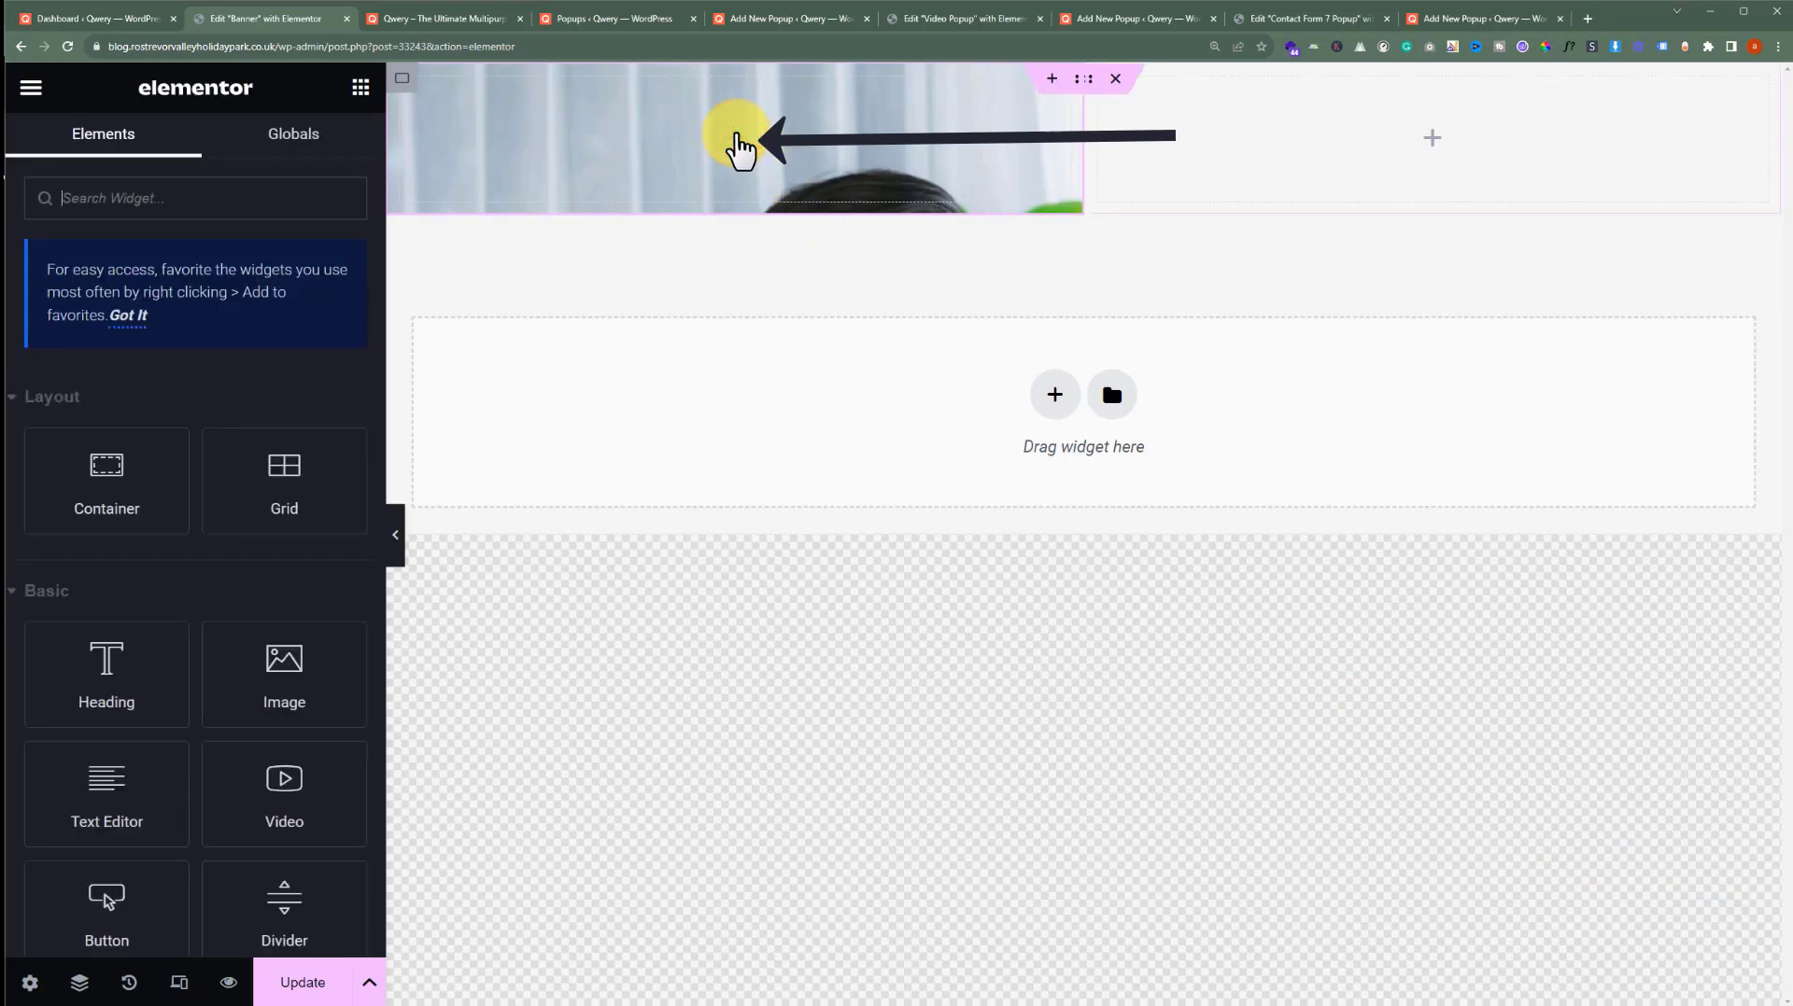
{"action": "type", "text": "s"}
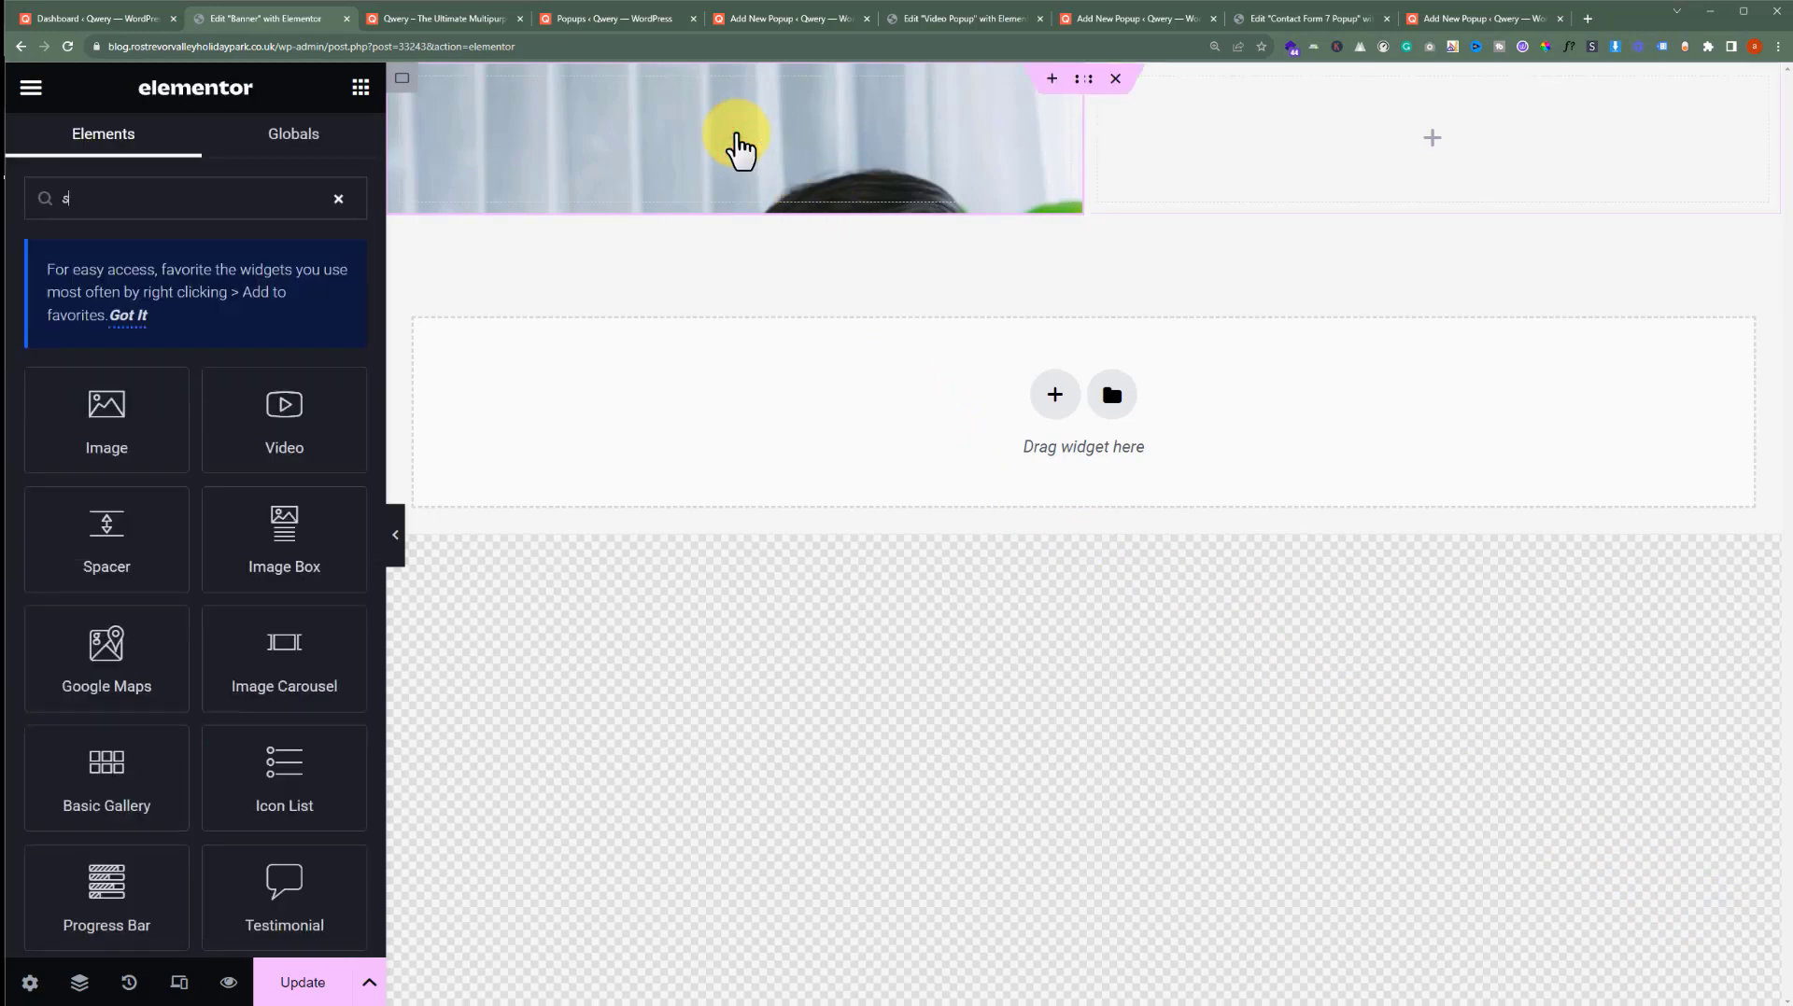
{"action": "type", "text": "pace"}
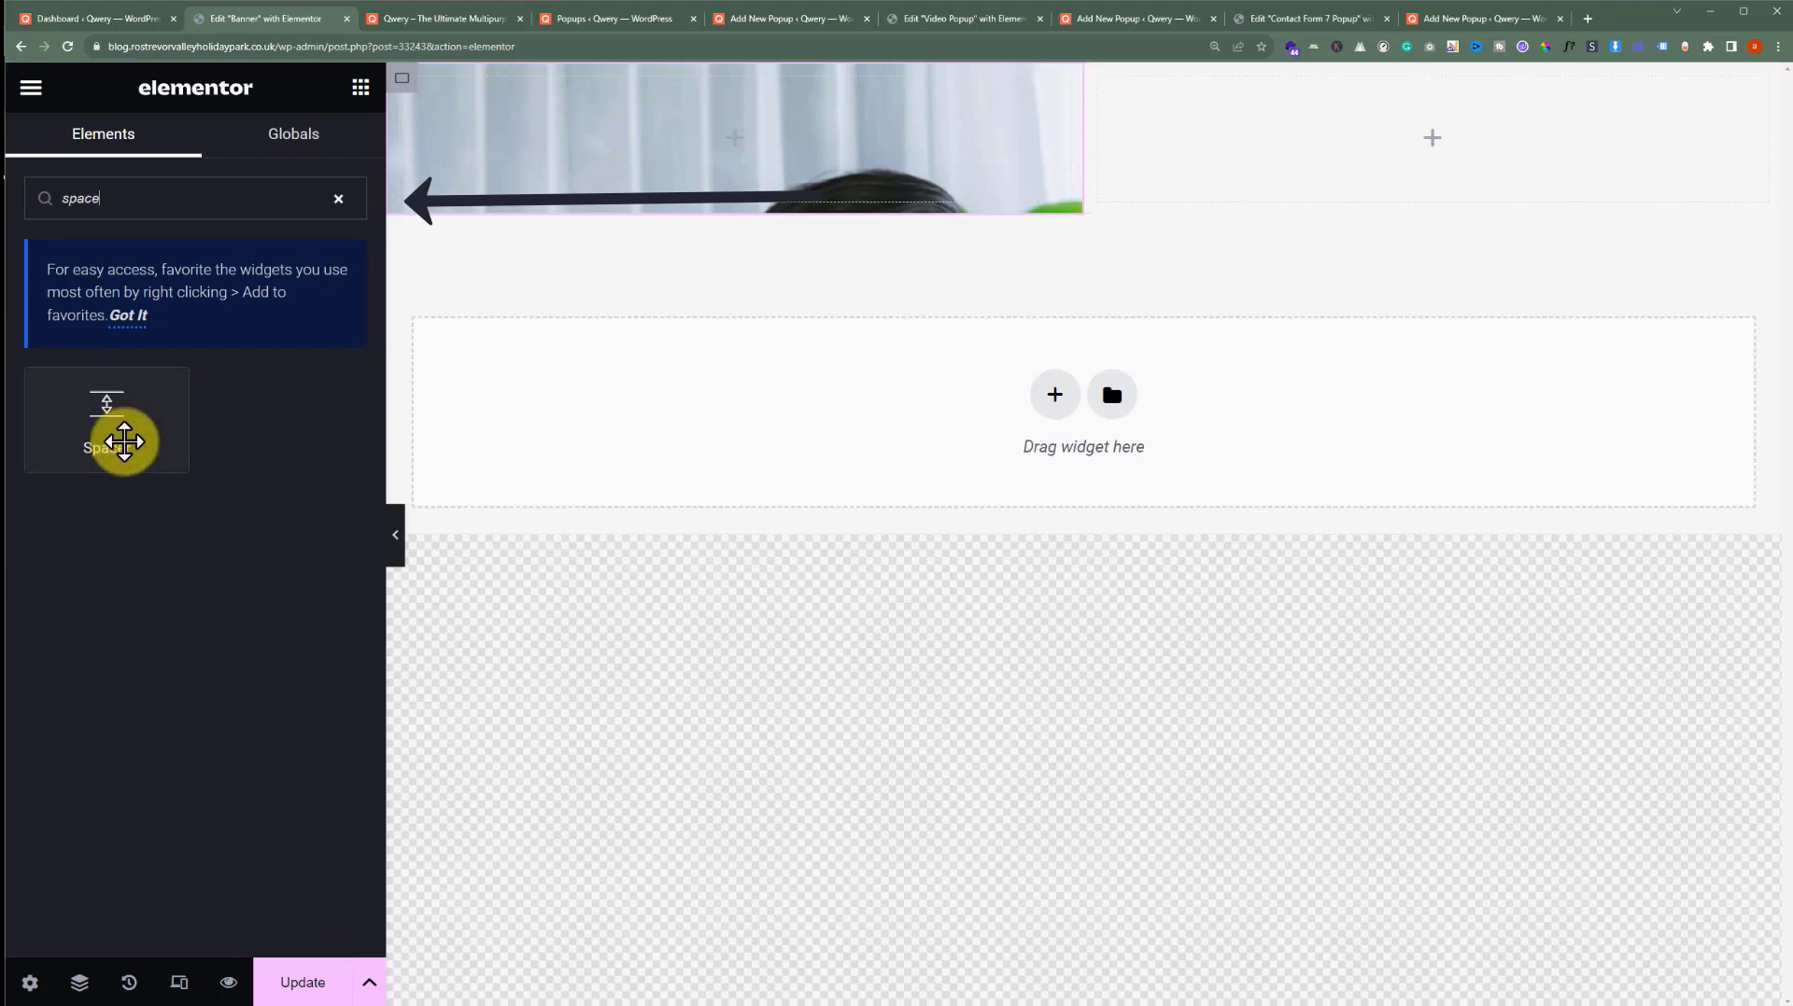
{"action": "left_click_drag", "start_coordinate": [123, 441], "coordinate": [758, 173]}
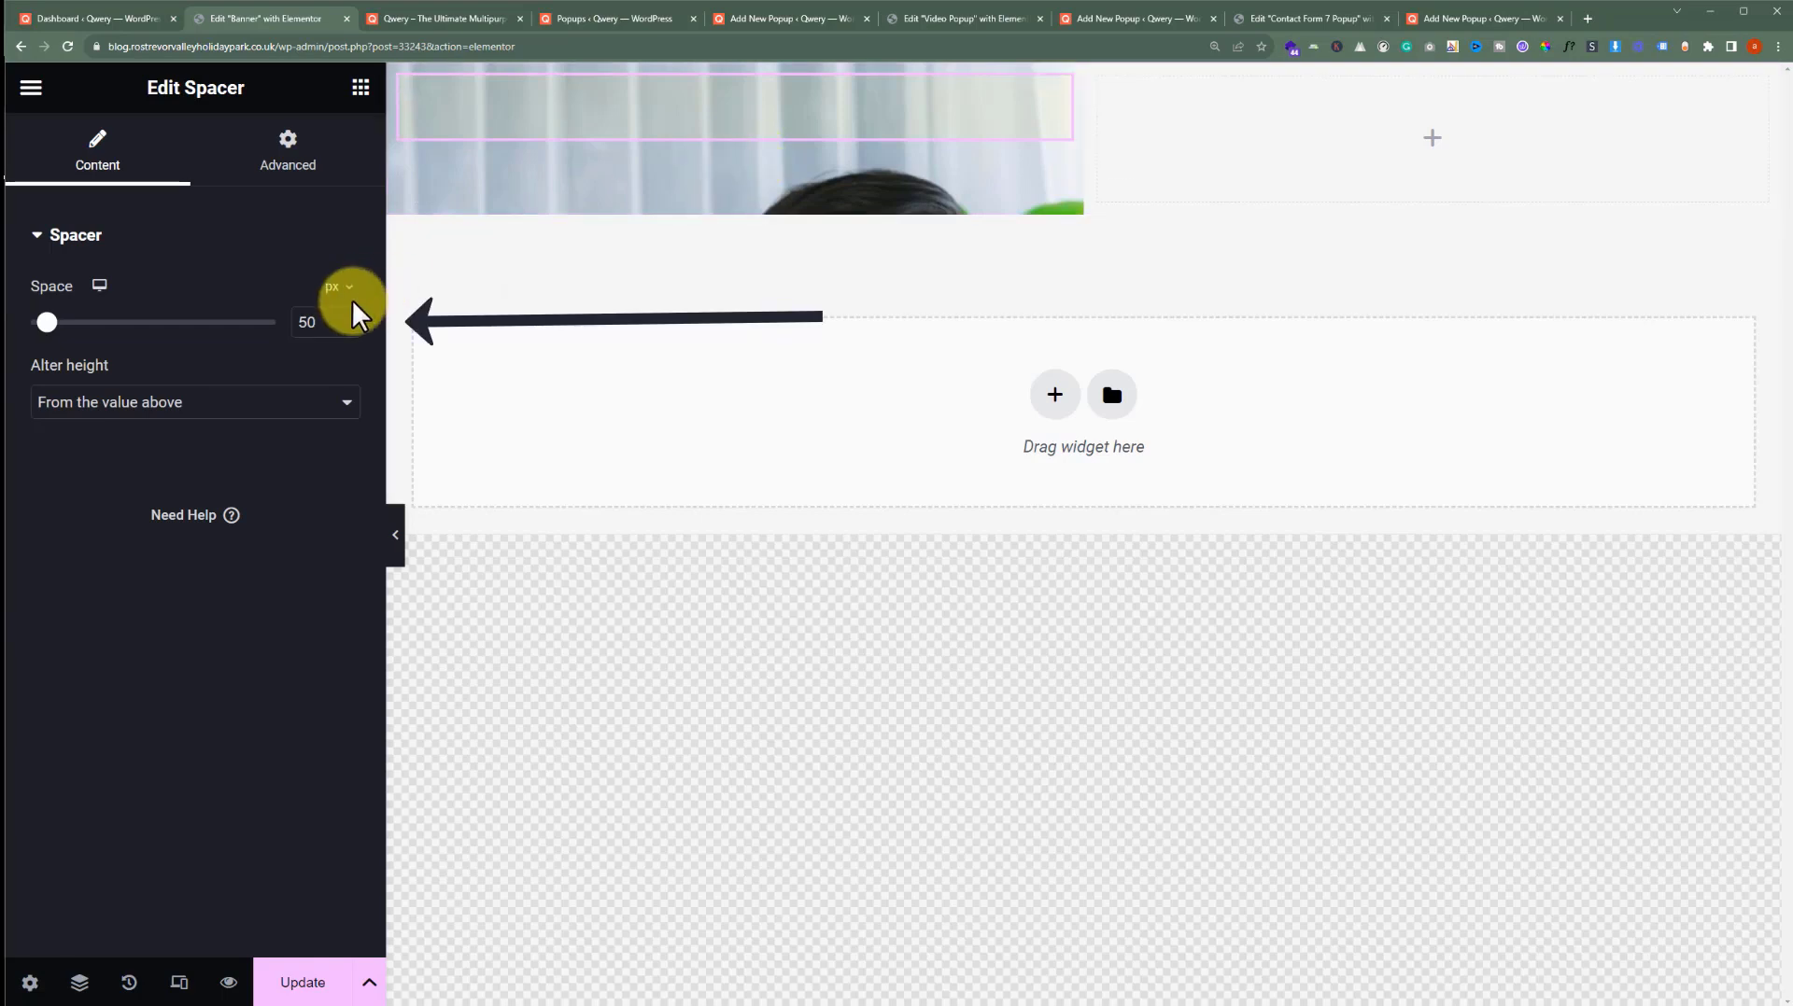
{"action": "double_click", "coordinate": [313, 322]}
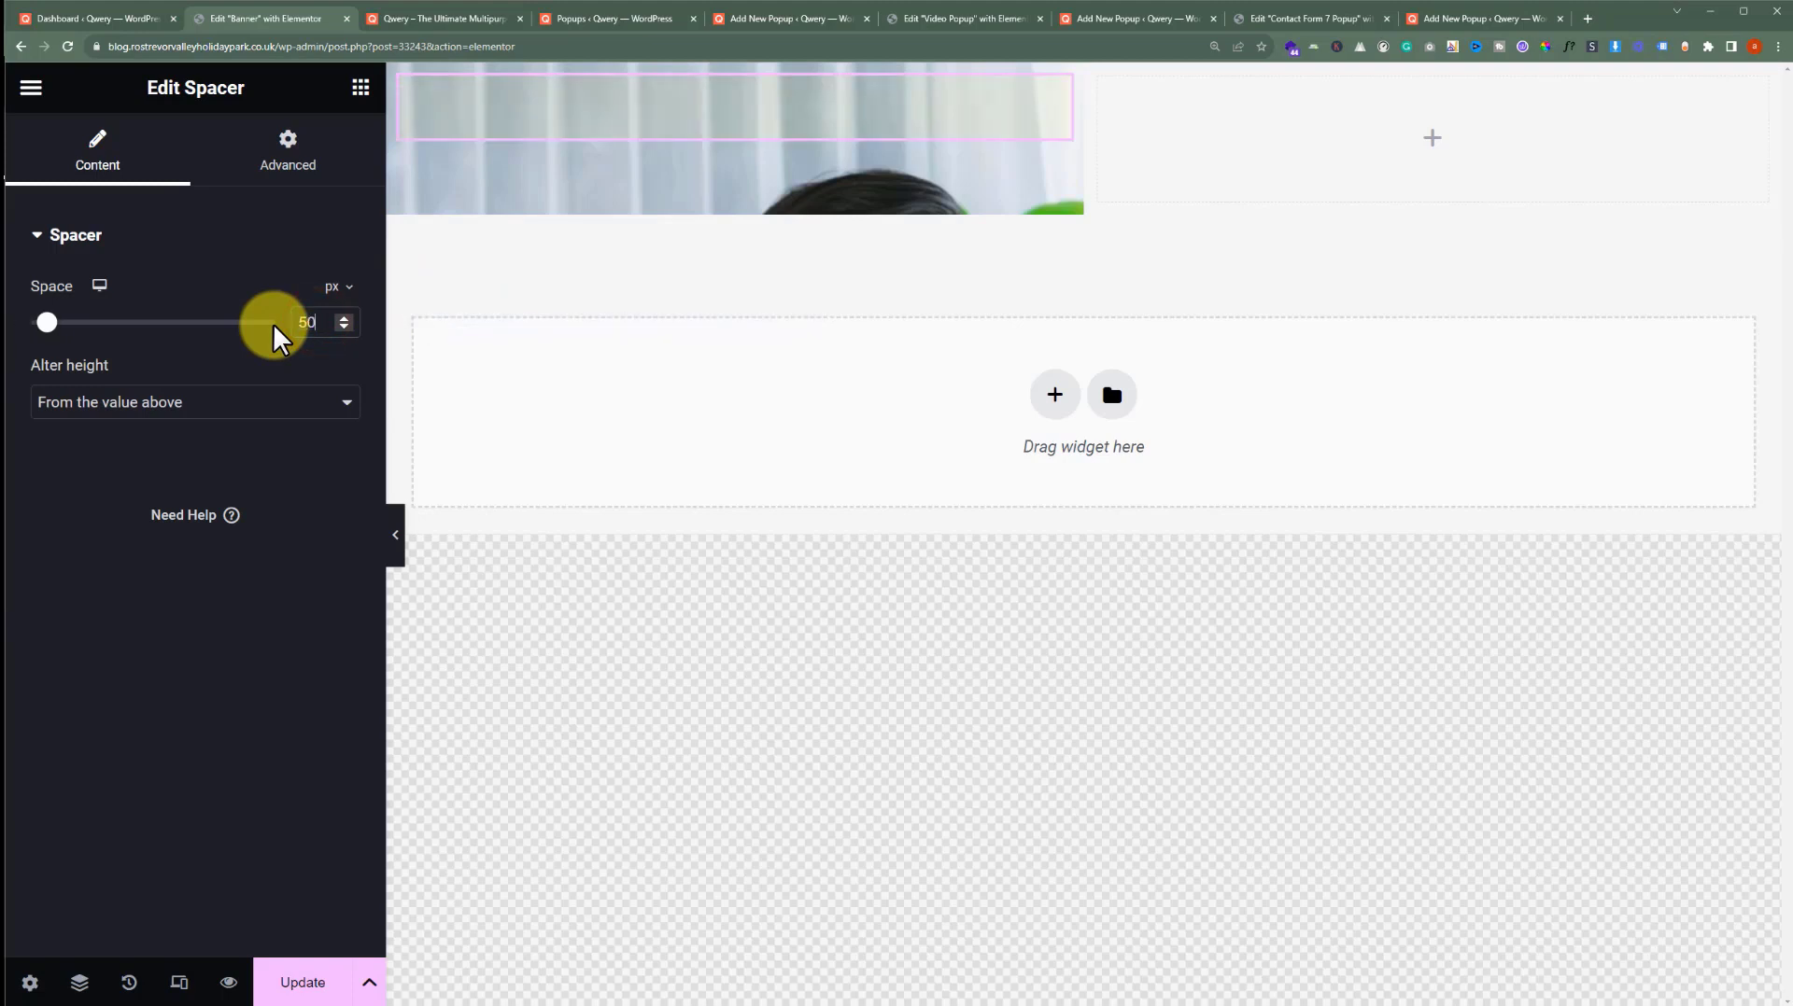
{"action": "type", "text": "500"}
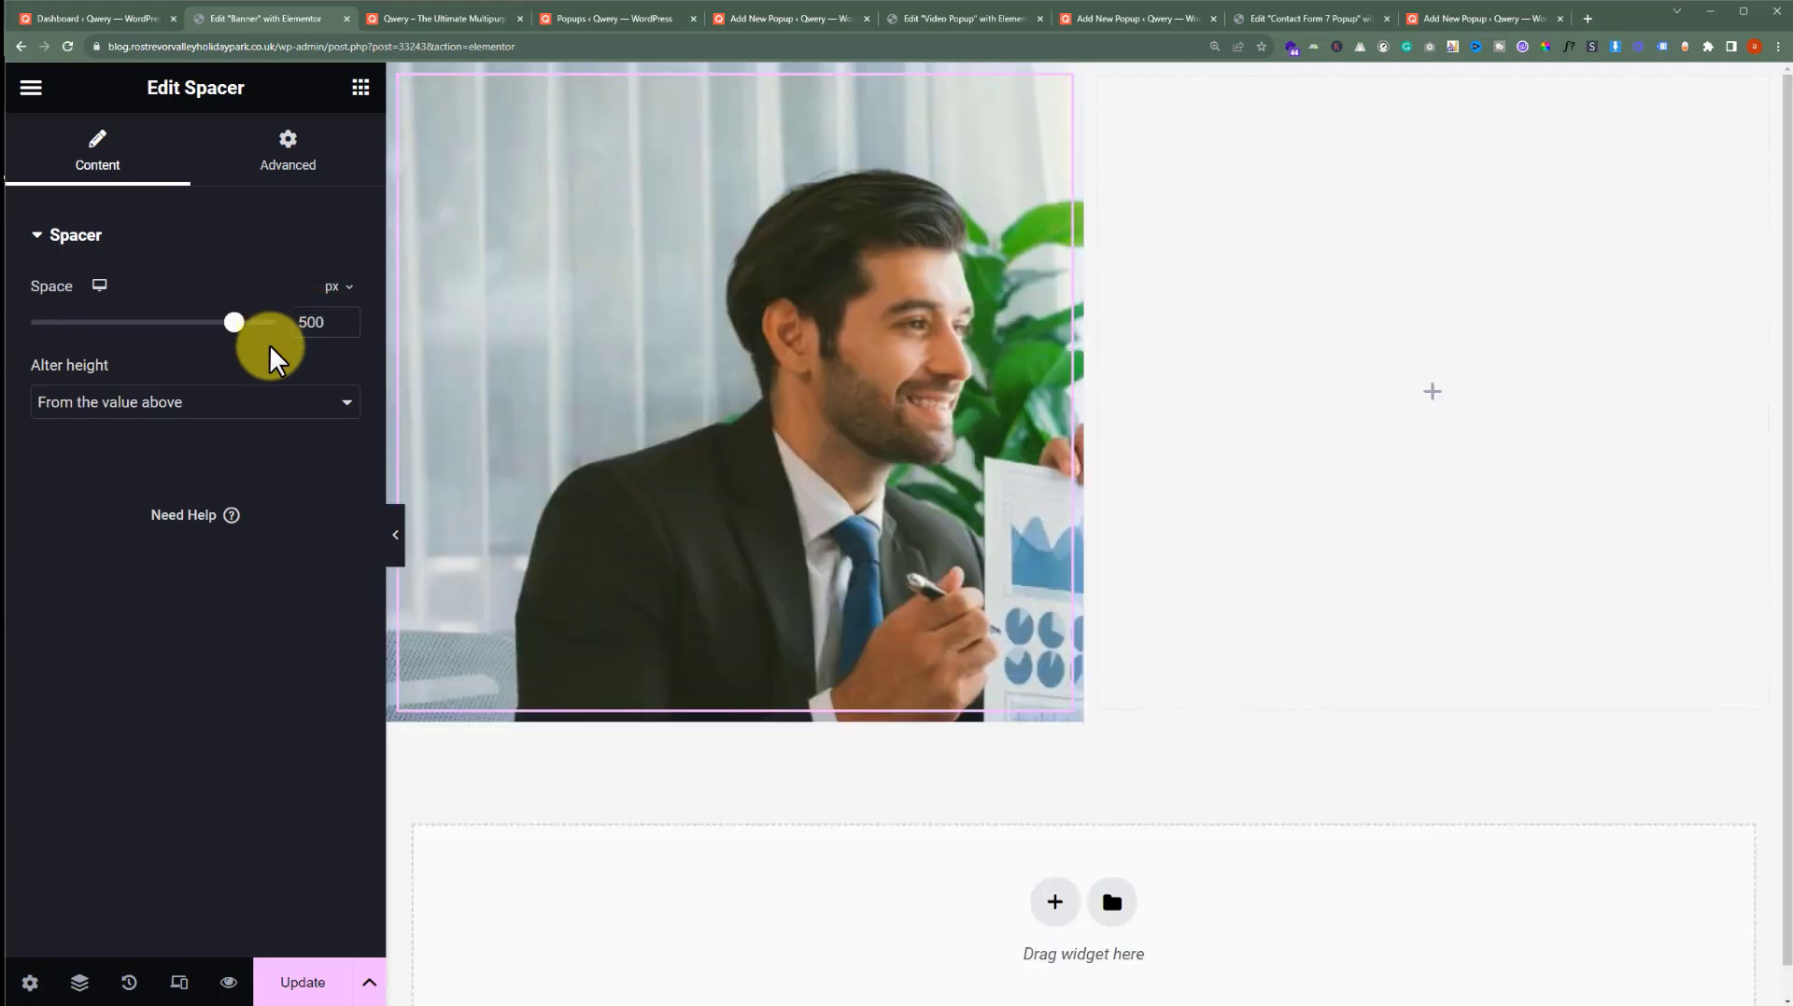
Set the left column container's background image to display size Cover and position Center Center
{"action": "left_click", "coordinate": [408, 79]}
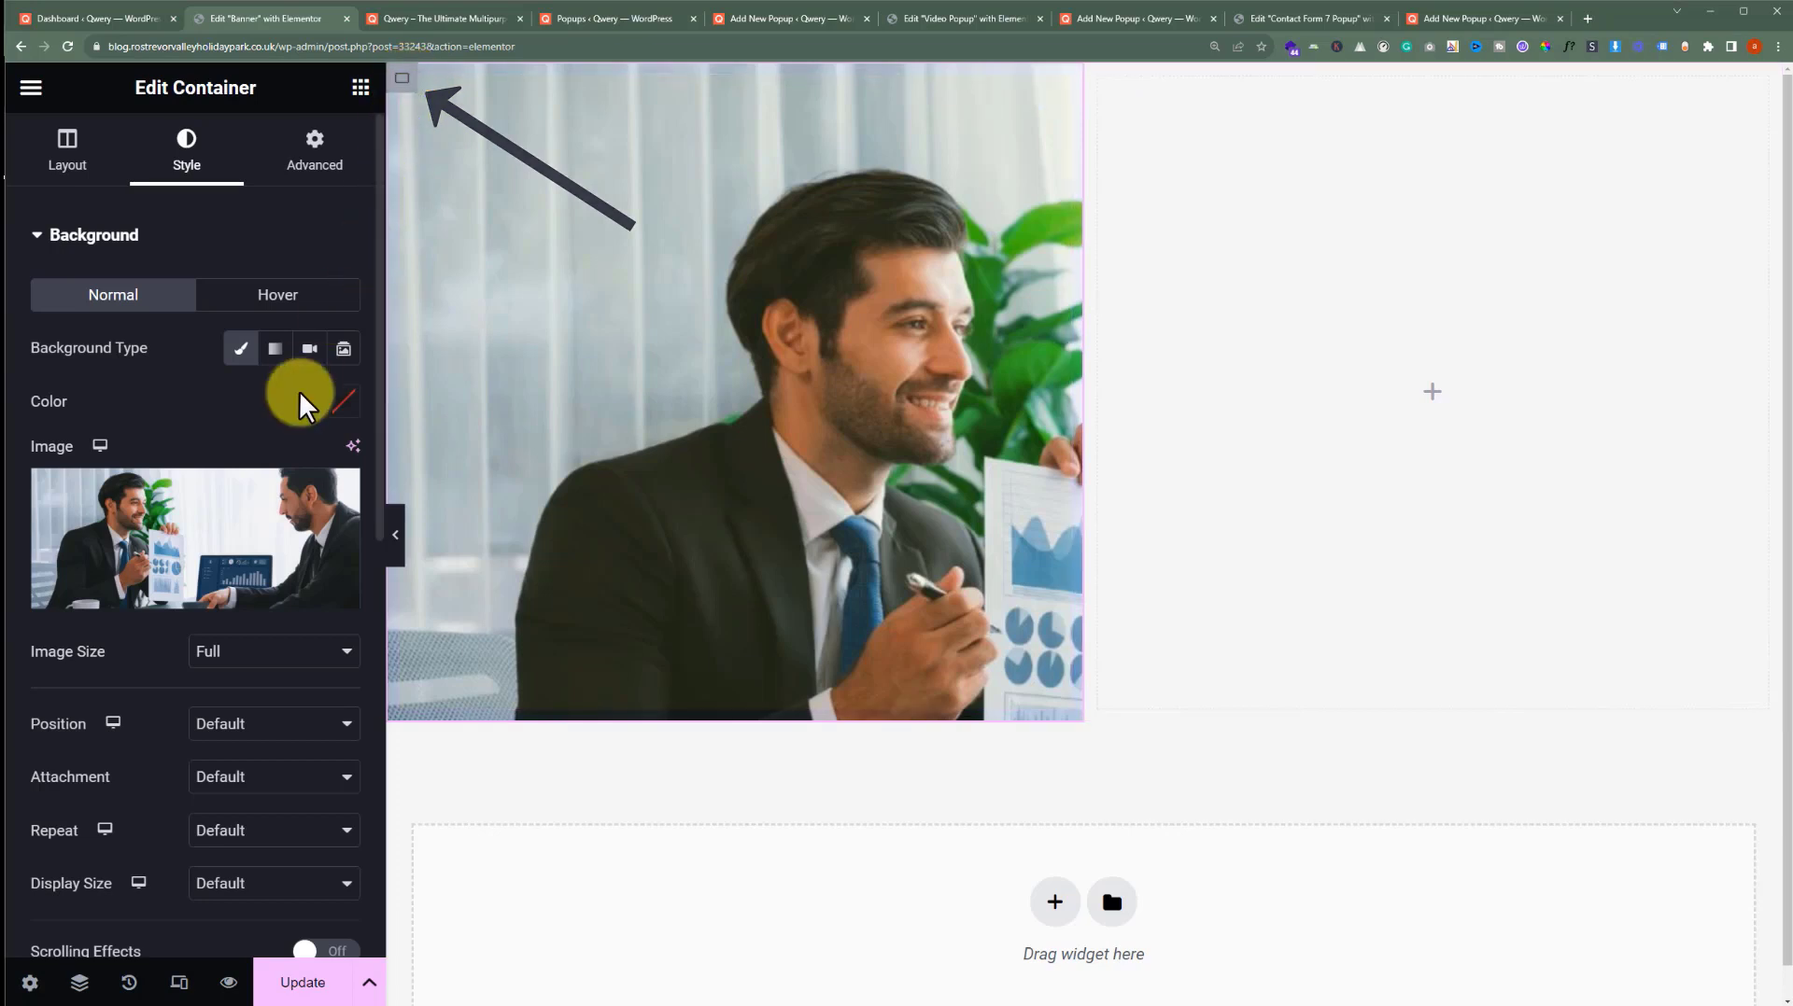
{"action": "mouse_move", "coordinate": [240, 479]}
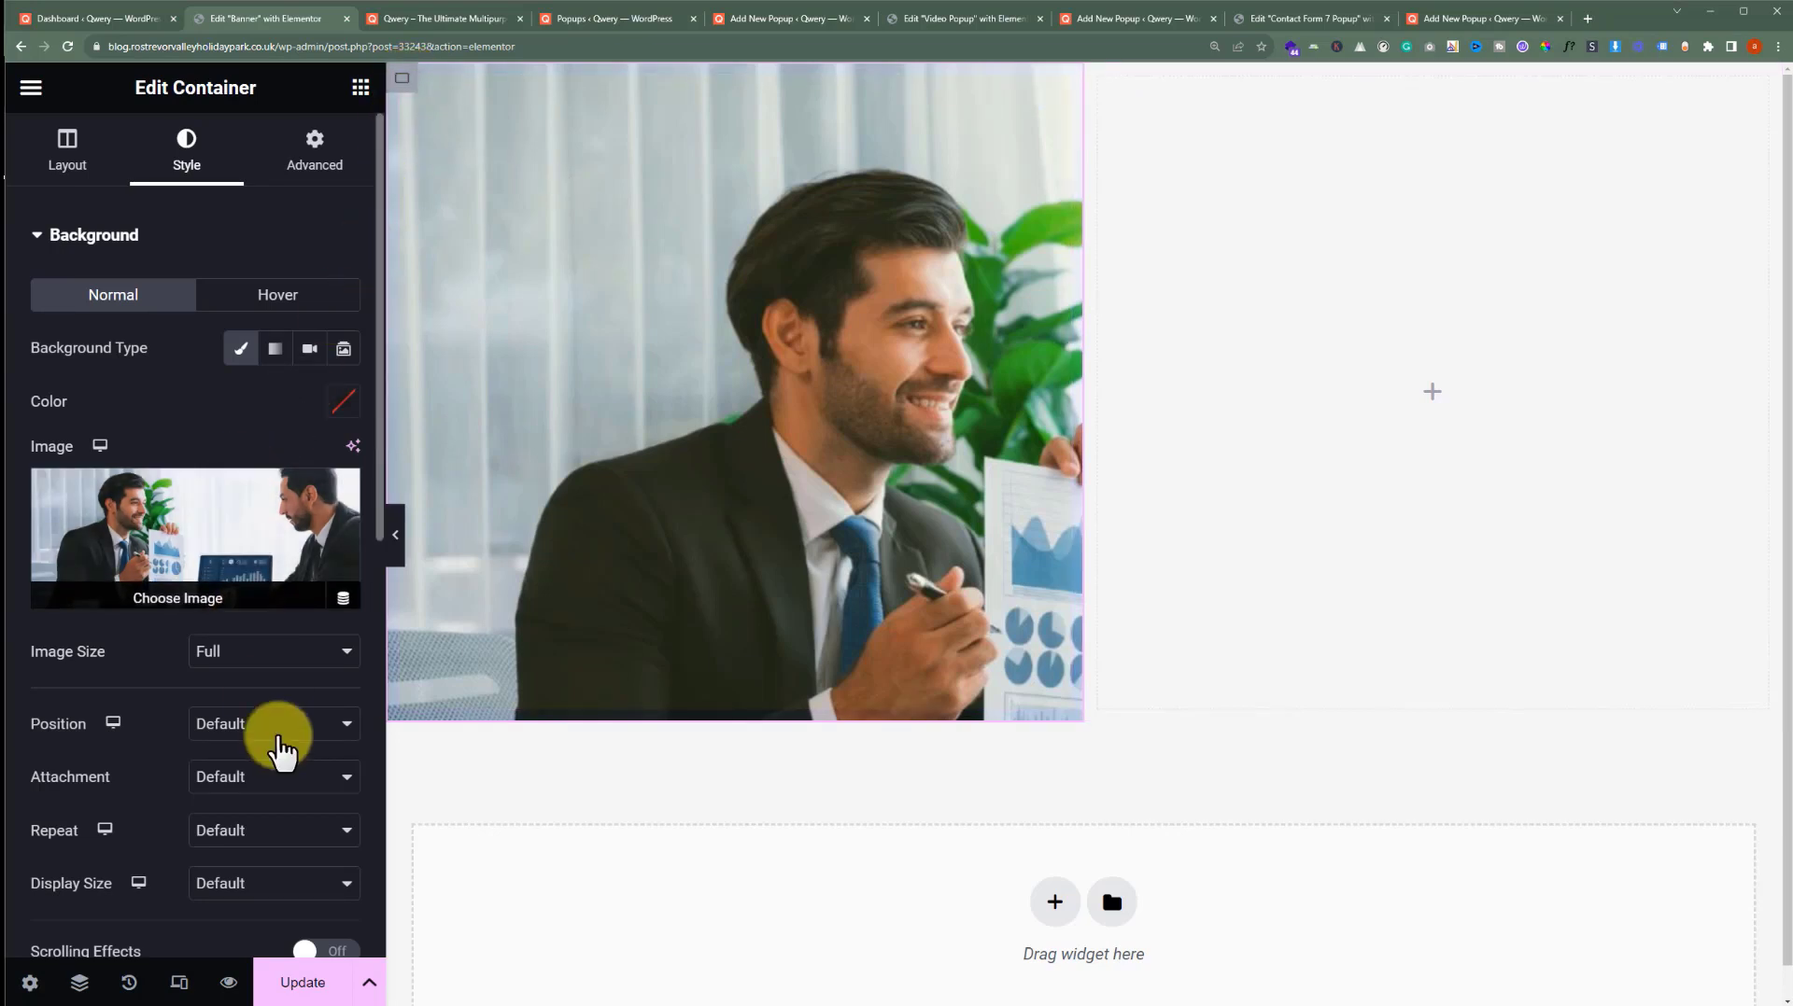
{"action": "left_click", "coordinate": [298, 880]}
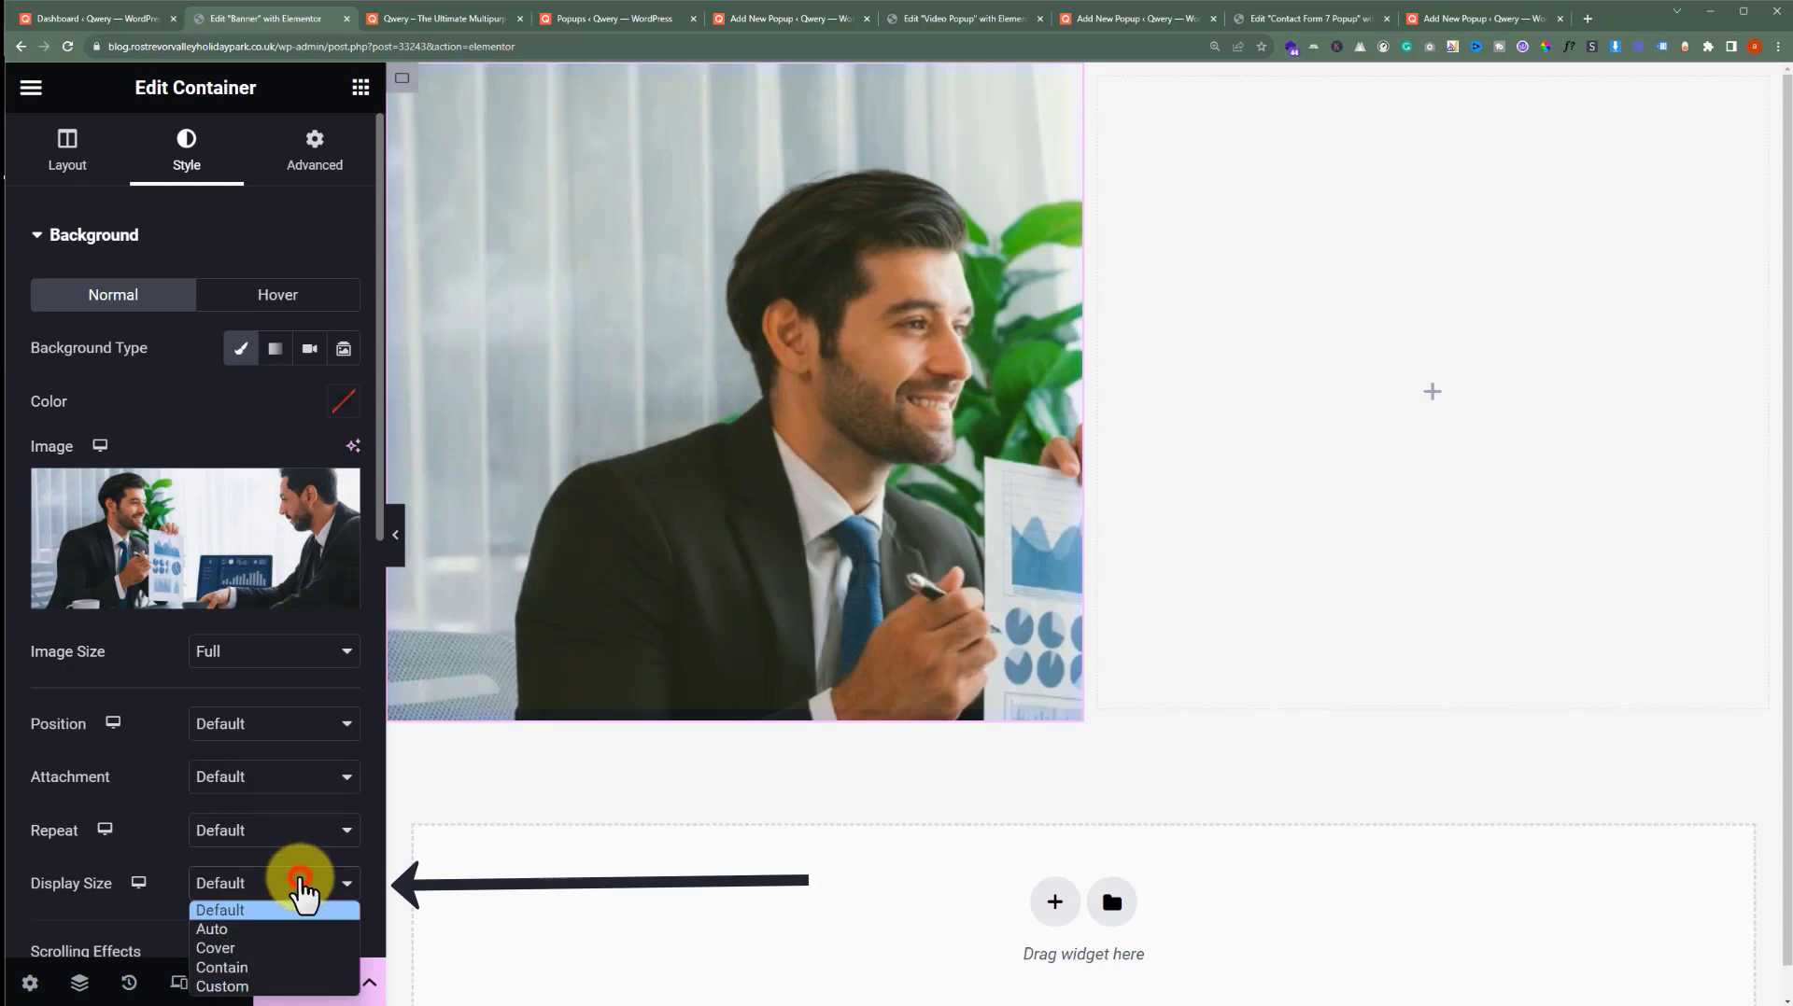
{"action": "left_click", "coordinate": [294, 949]}
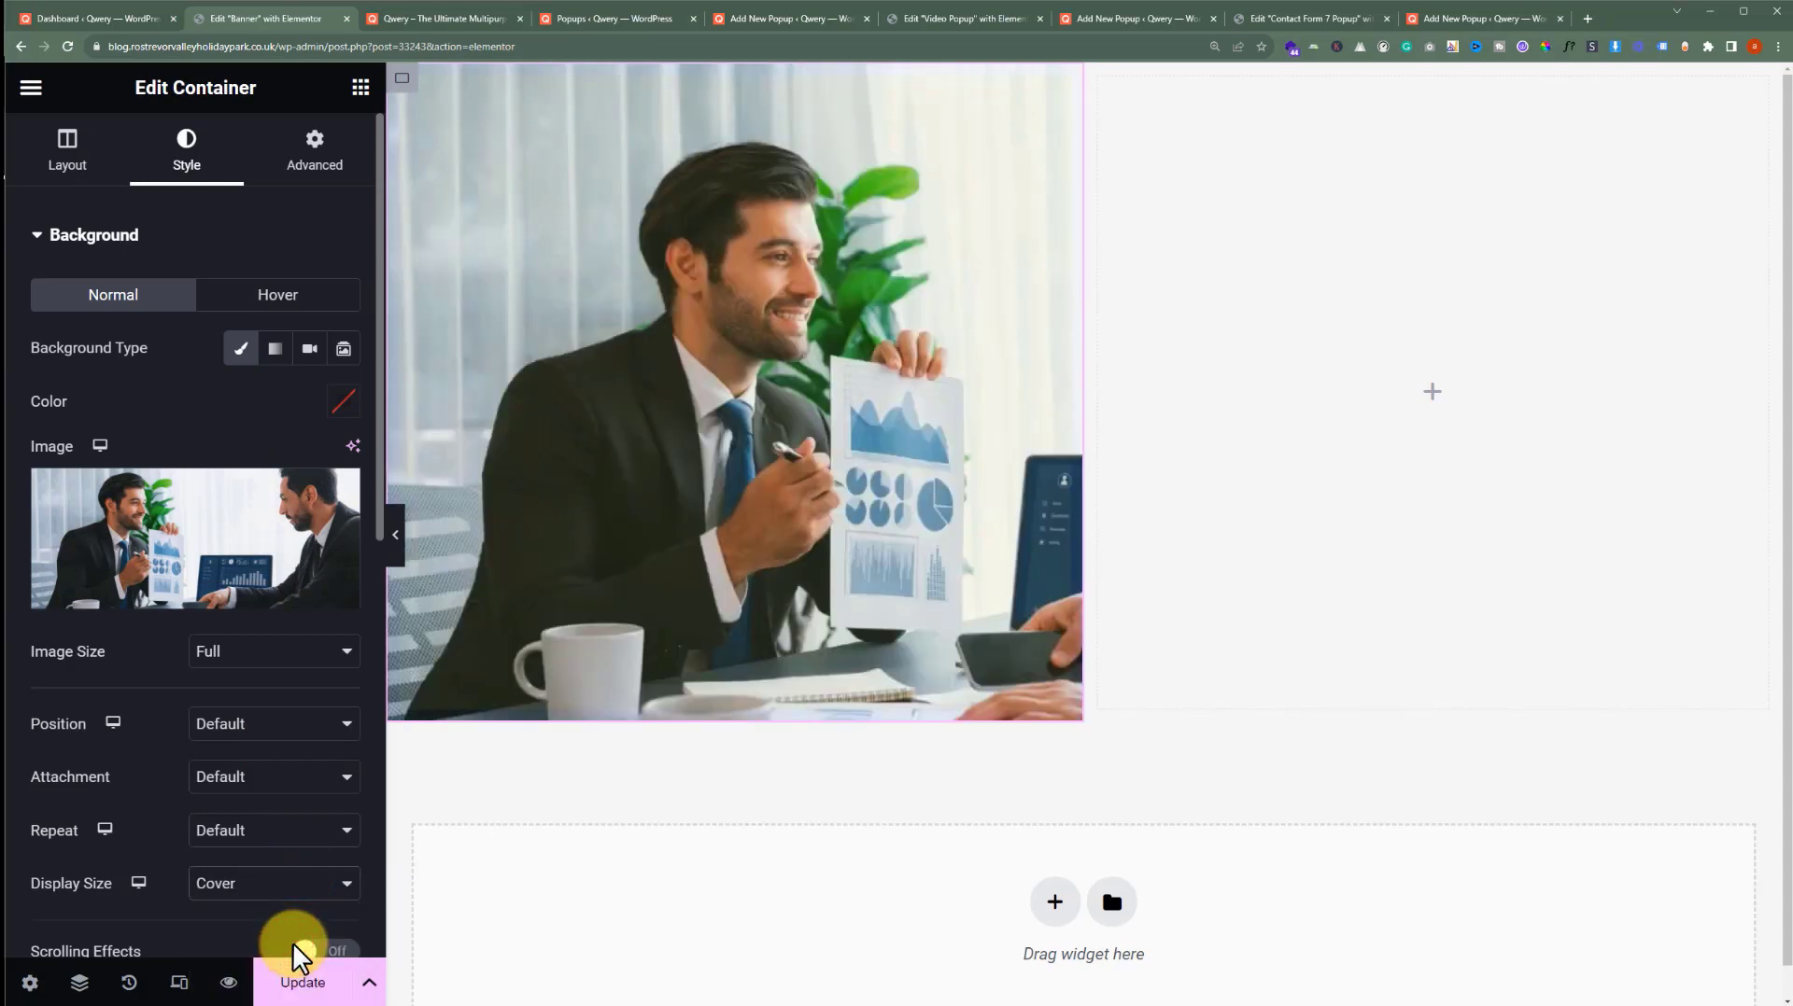
{"action": "left_click", "coordinate": [310, 725]}
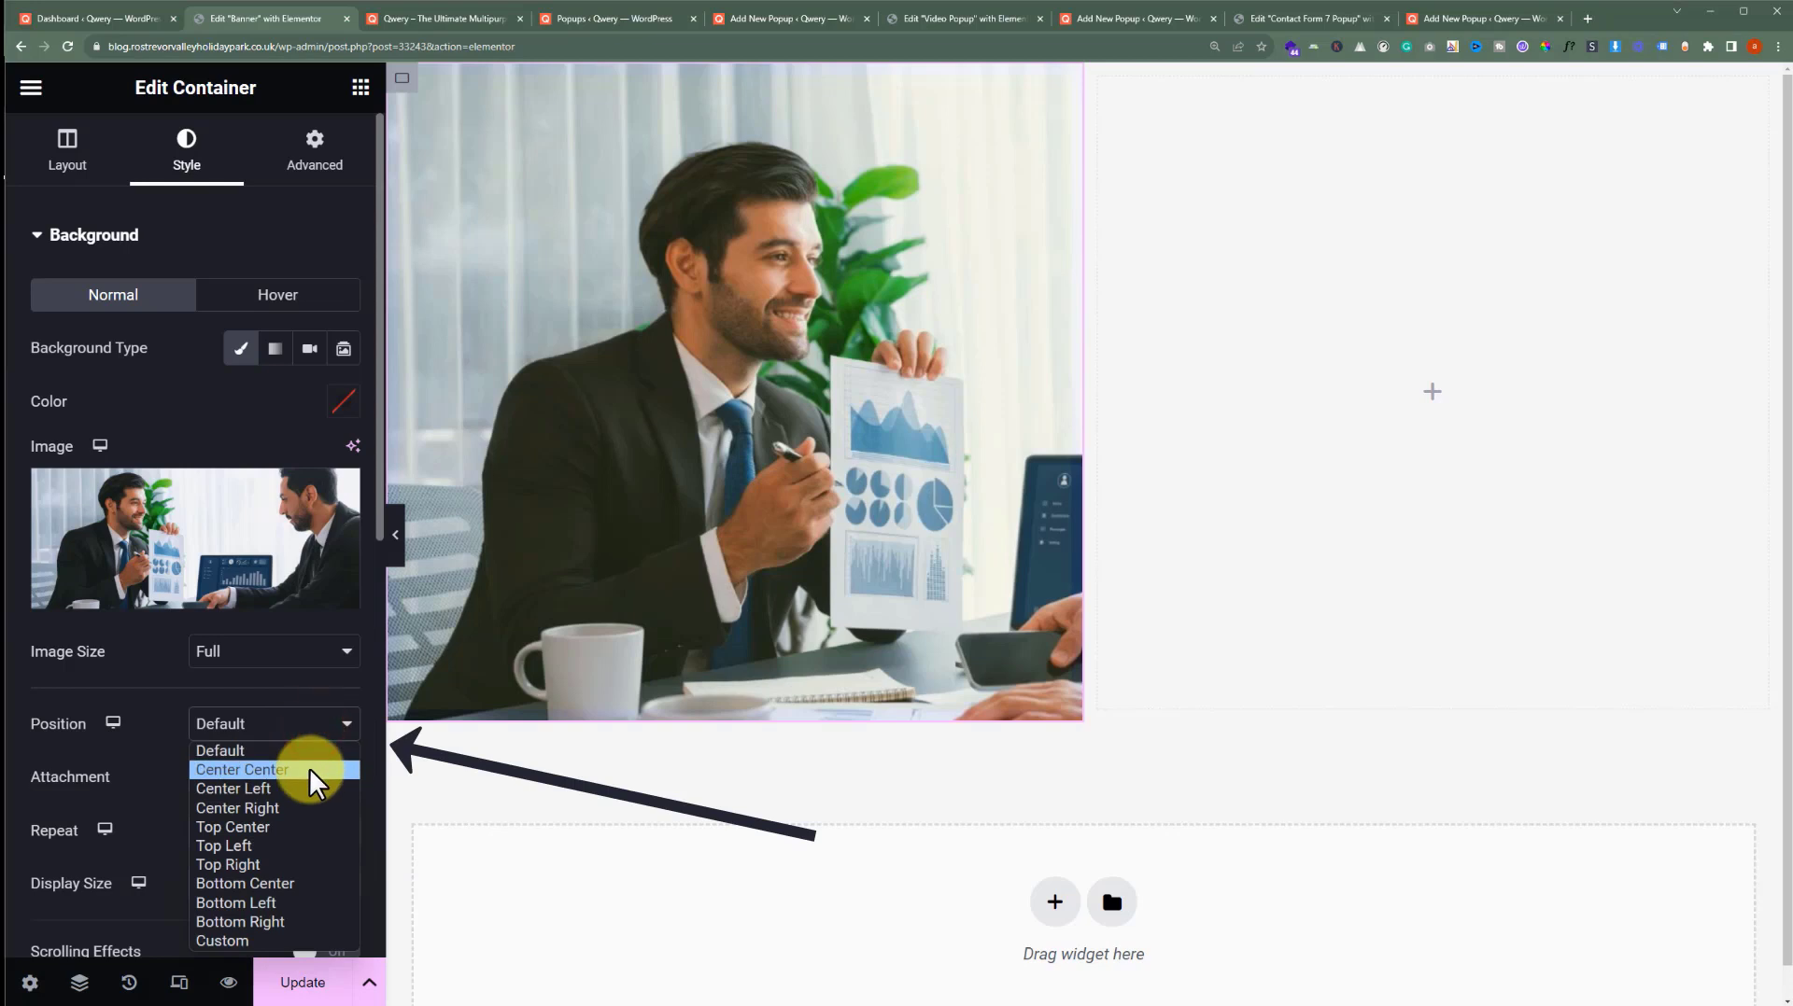
{"action": "left_click", "coordinate": [312, 771]}
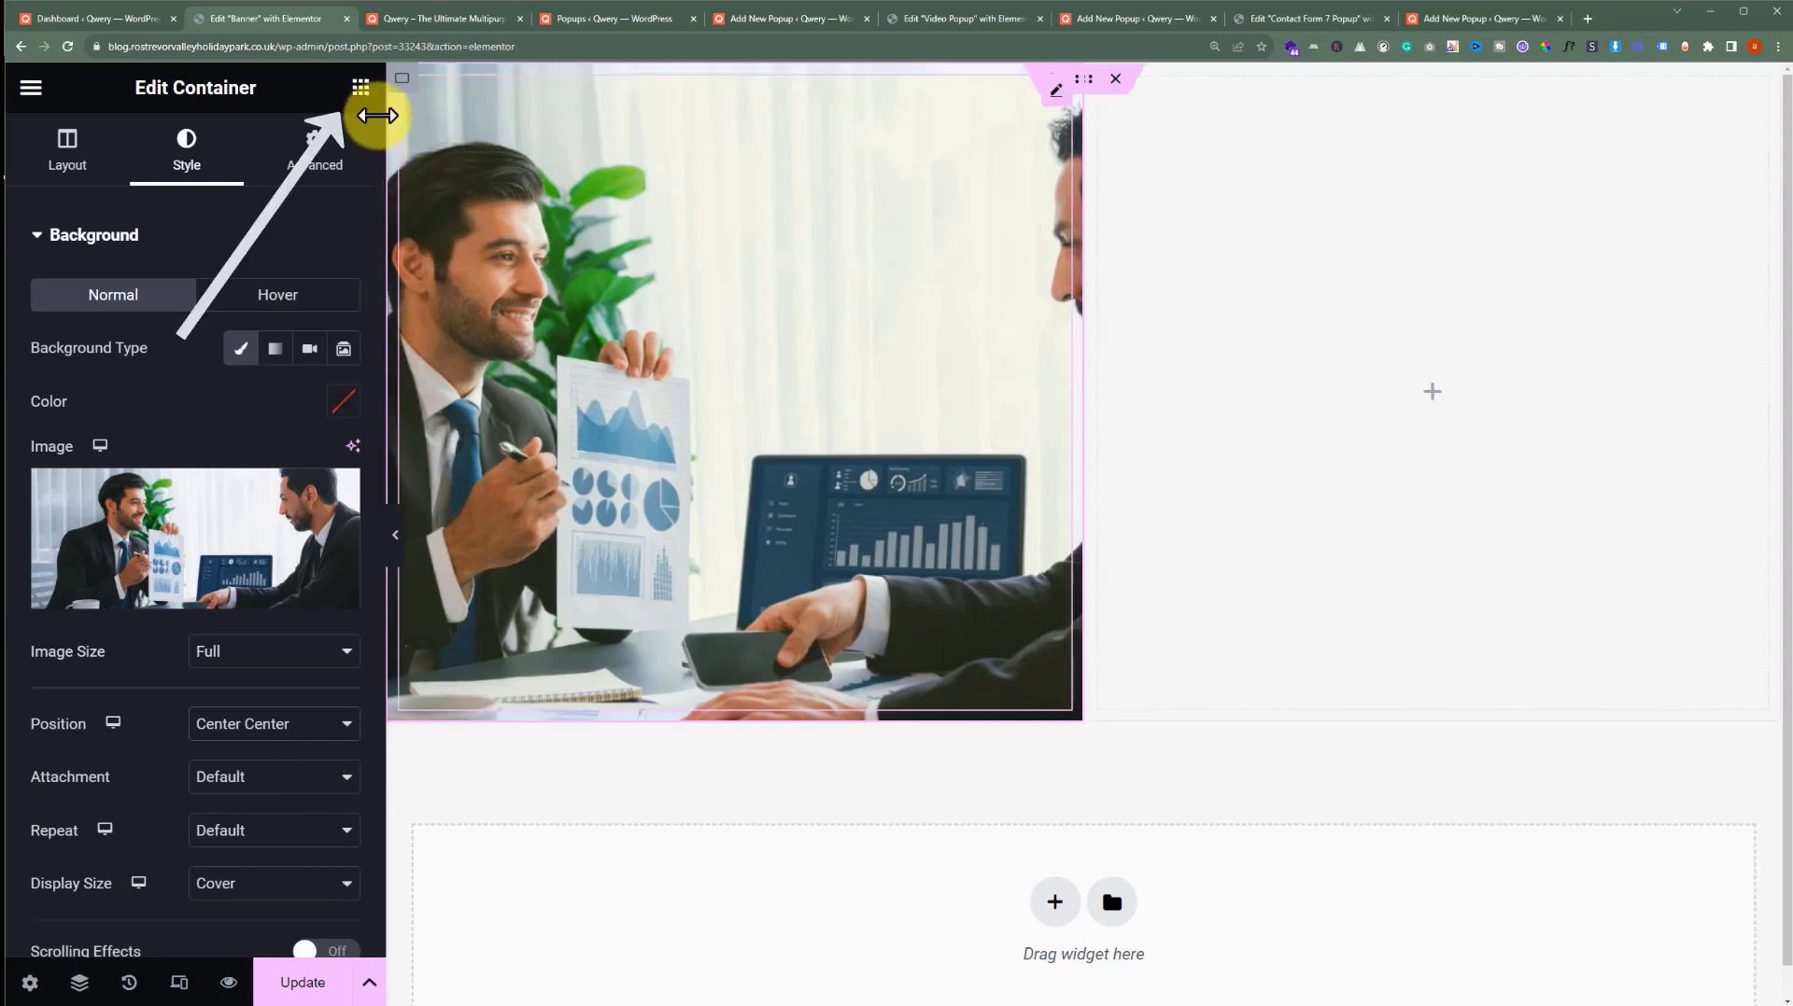
Add the theme's Title widget to the right column with the title "40% DISCOUNT<br>ON ALL SERVICES"
{"action": "left_click", "coordinate": [360, 87]}
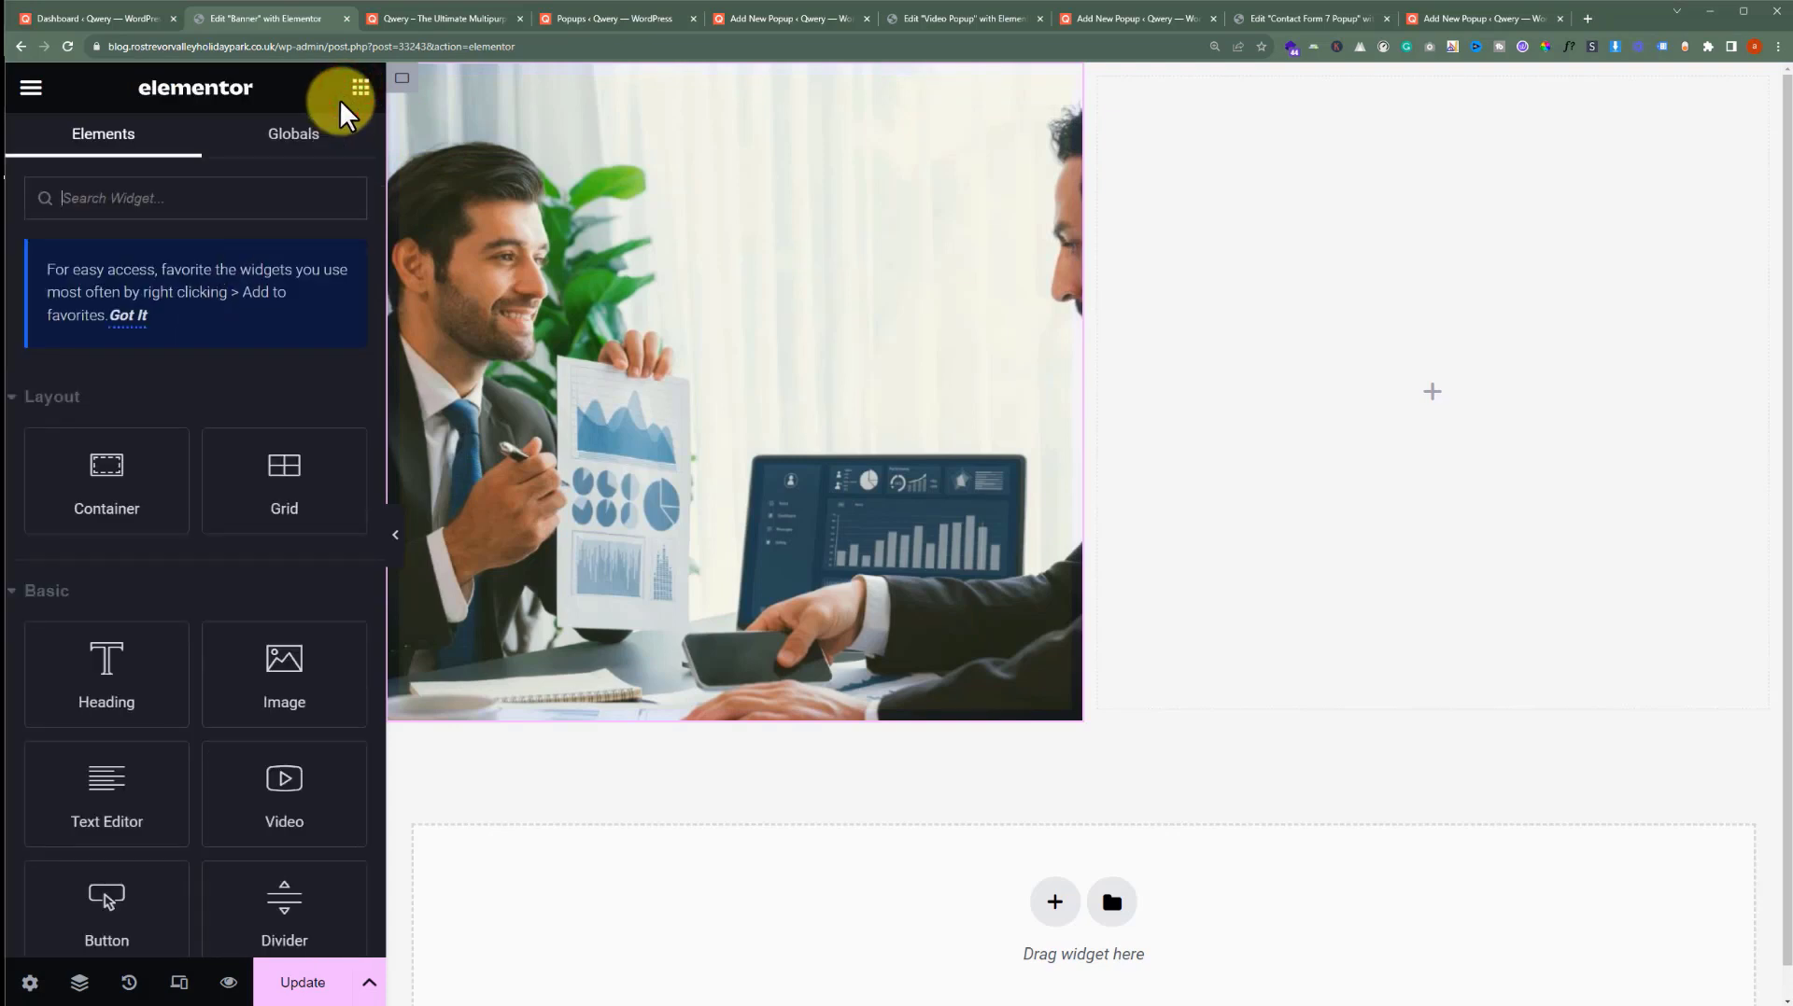
{"action": "type", "text": "tit"}
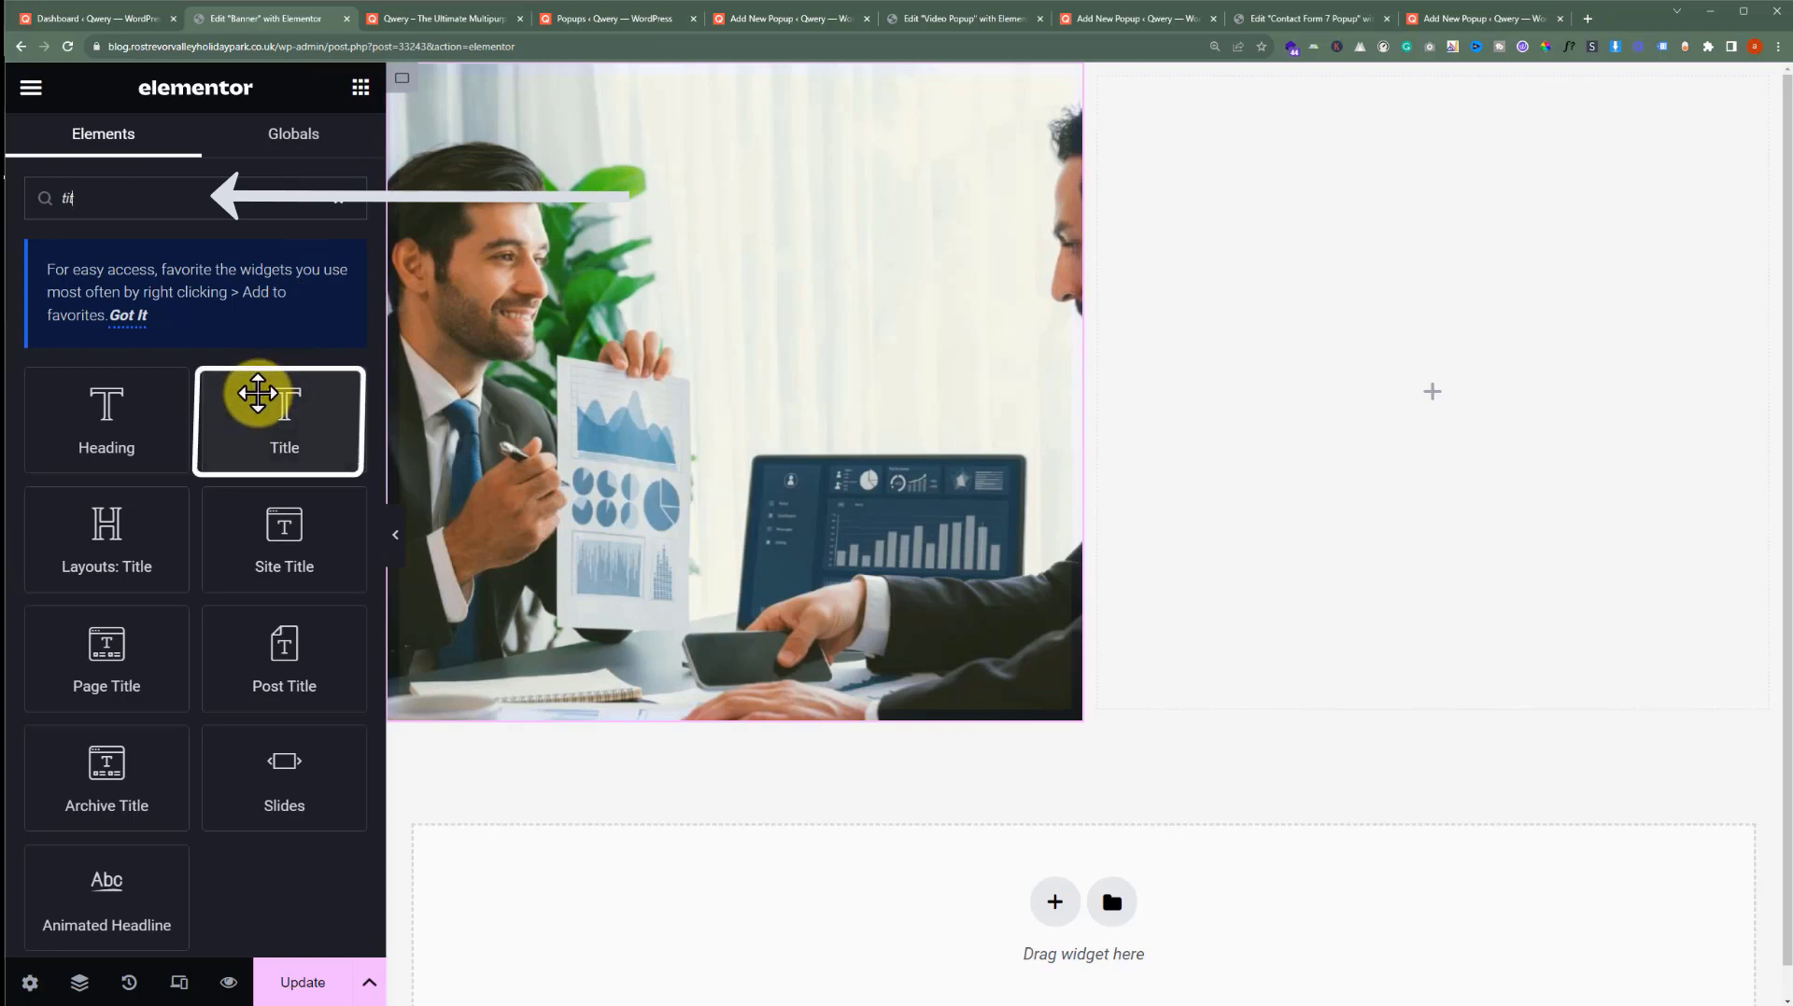
{"action": "left_click_drag", "start_coordinate": [257, 393], "coordinate": [1459, 368]}
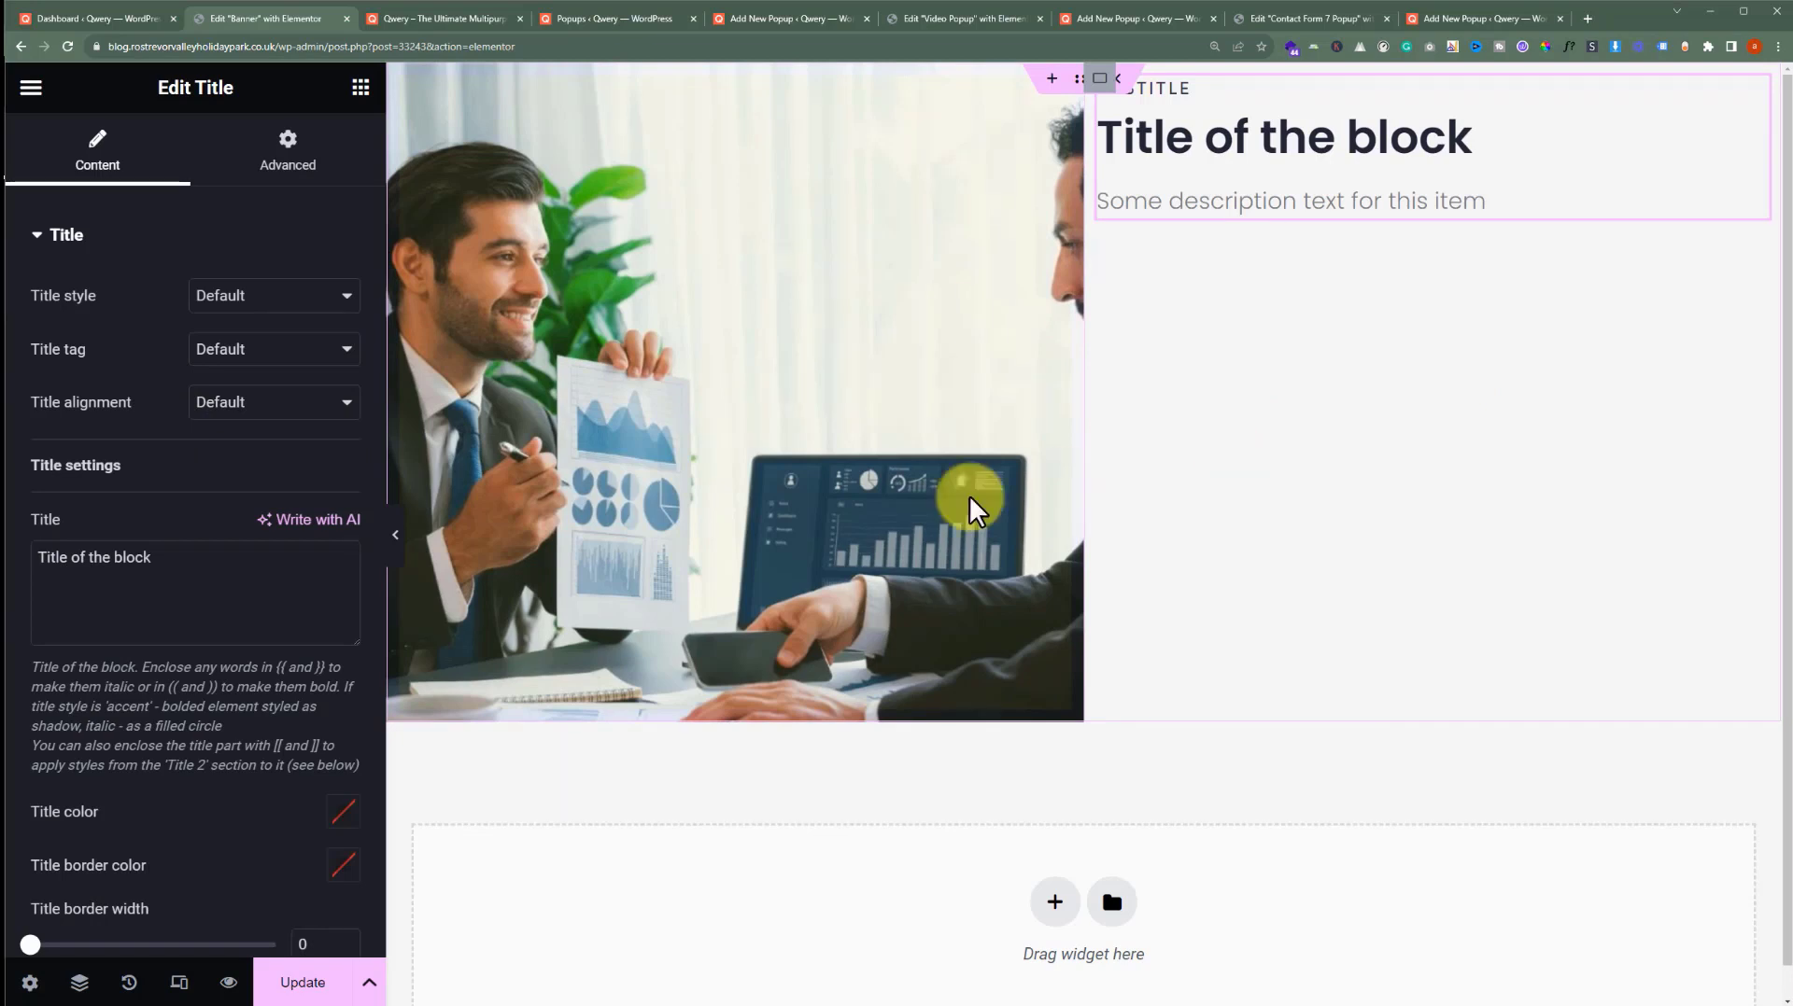
{"action": "left_click_drag", "start_coordinate": [197, 566], "coordinate": [7, 562]}
{"action": "type", "text": "40% DISCOUNT<br>ON ALL SERVICES"}
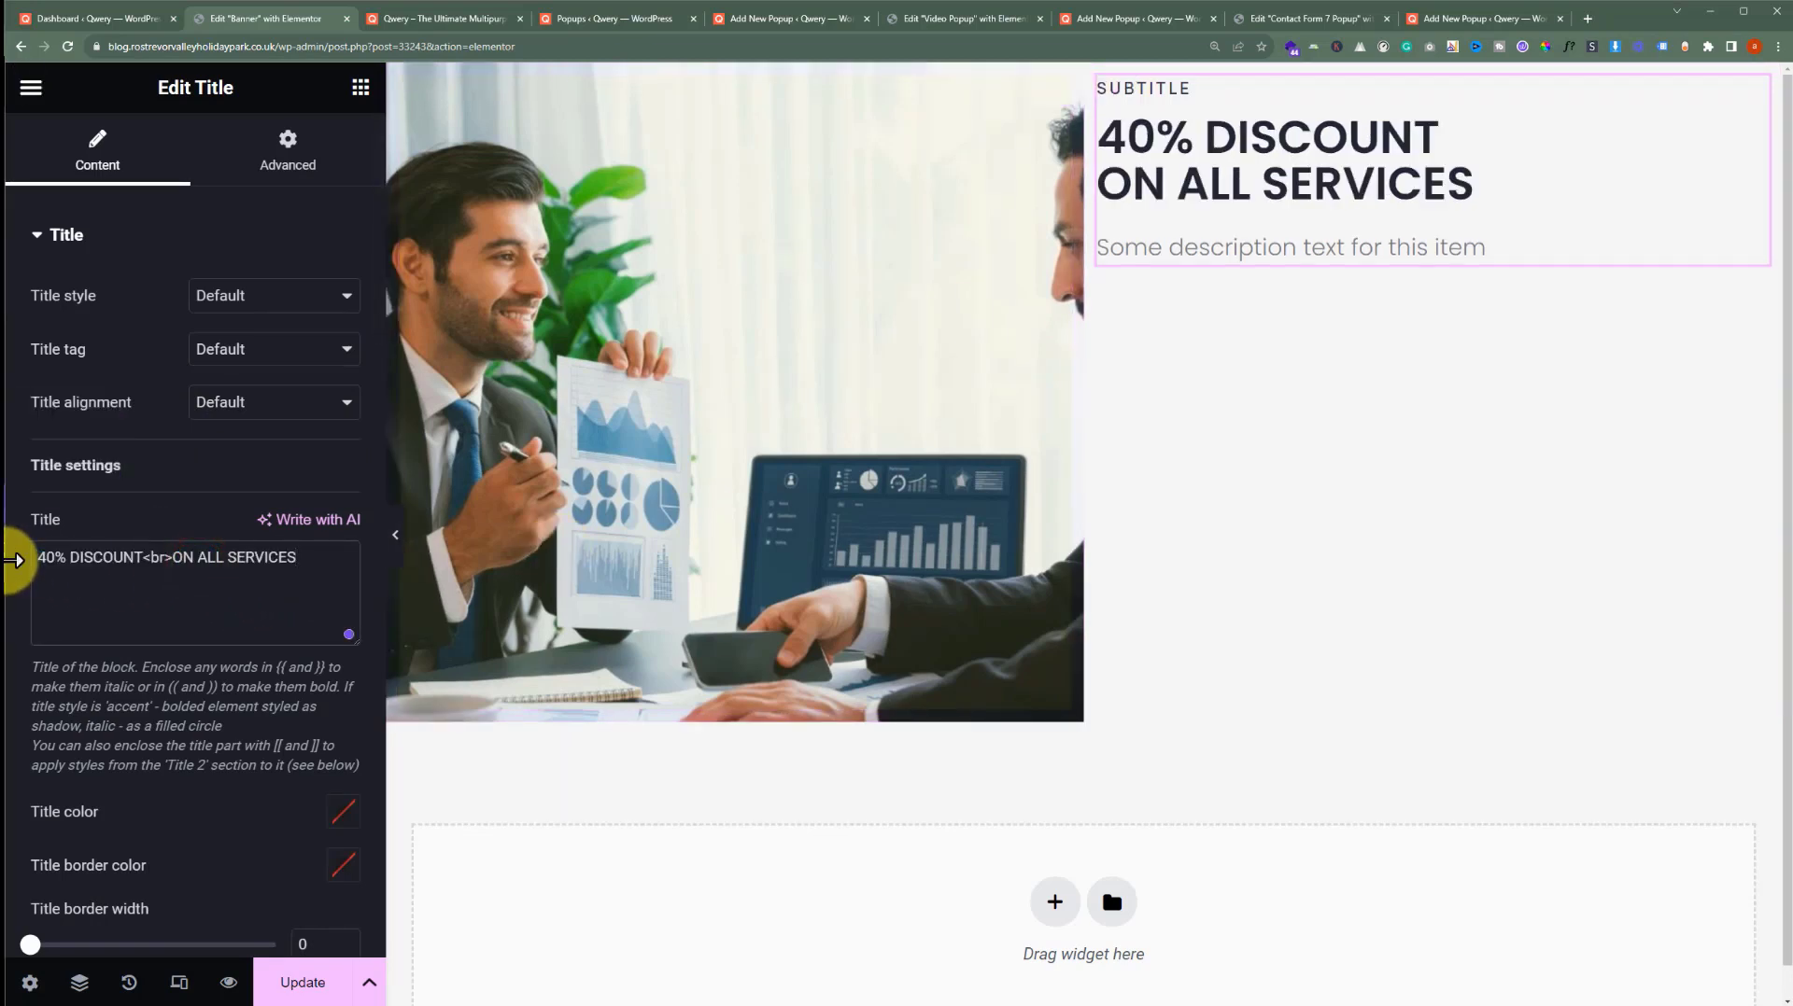
Set the Title widget's description to "Get a discount on all services<br>in your next order" and its subtitle to "Hurry up!"
{"action": "scroll", "coordinate": [14, 560], "scroll_direction": "down", "scroll_amount": 15}
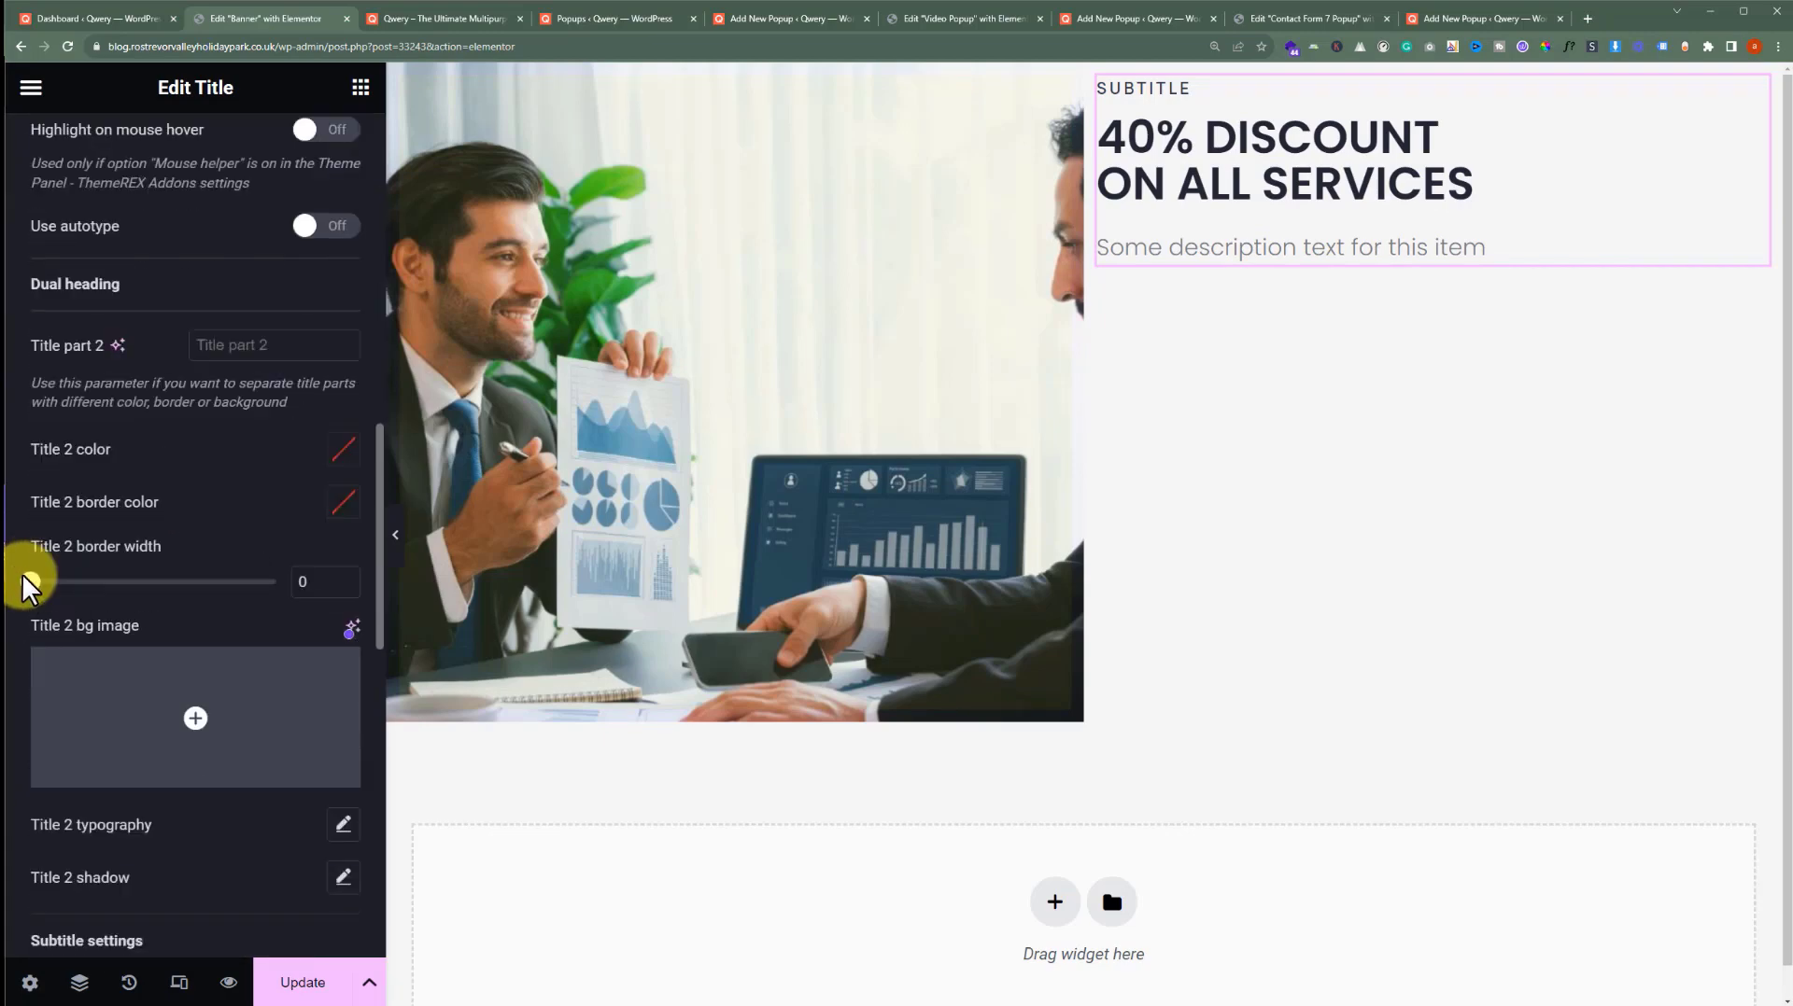
{"action": "scroll", "coordinate": [23, 583], "scroll_direction": "down", "scroll_amount": 3}
{"action": "left_click", "coordinate": [148, 628]}
{"action": "key", "text": "ctrl+a"}
{"action": "type", "text": "Get a discount on all services<br>in your next order"}
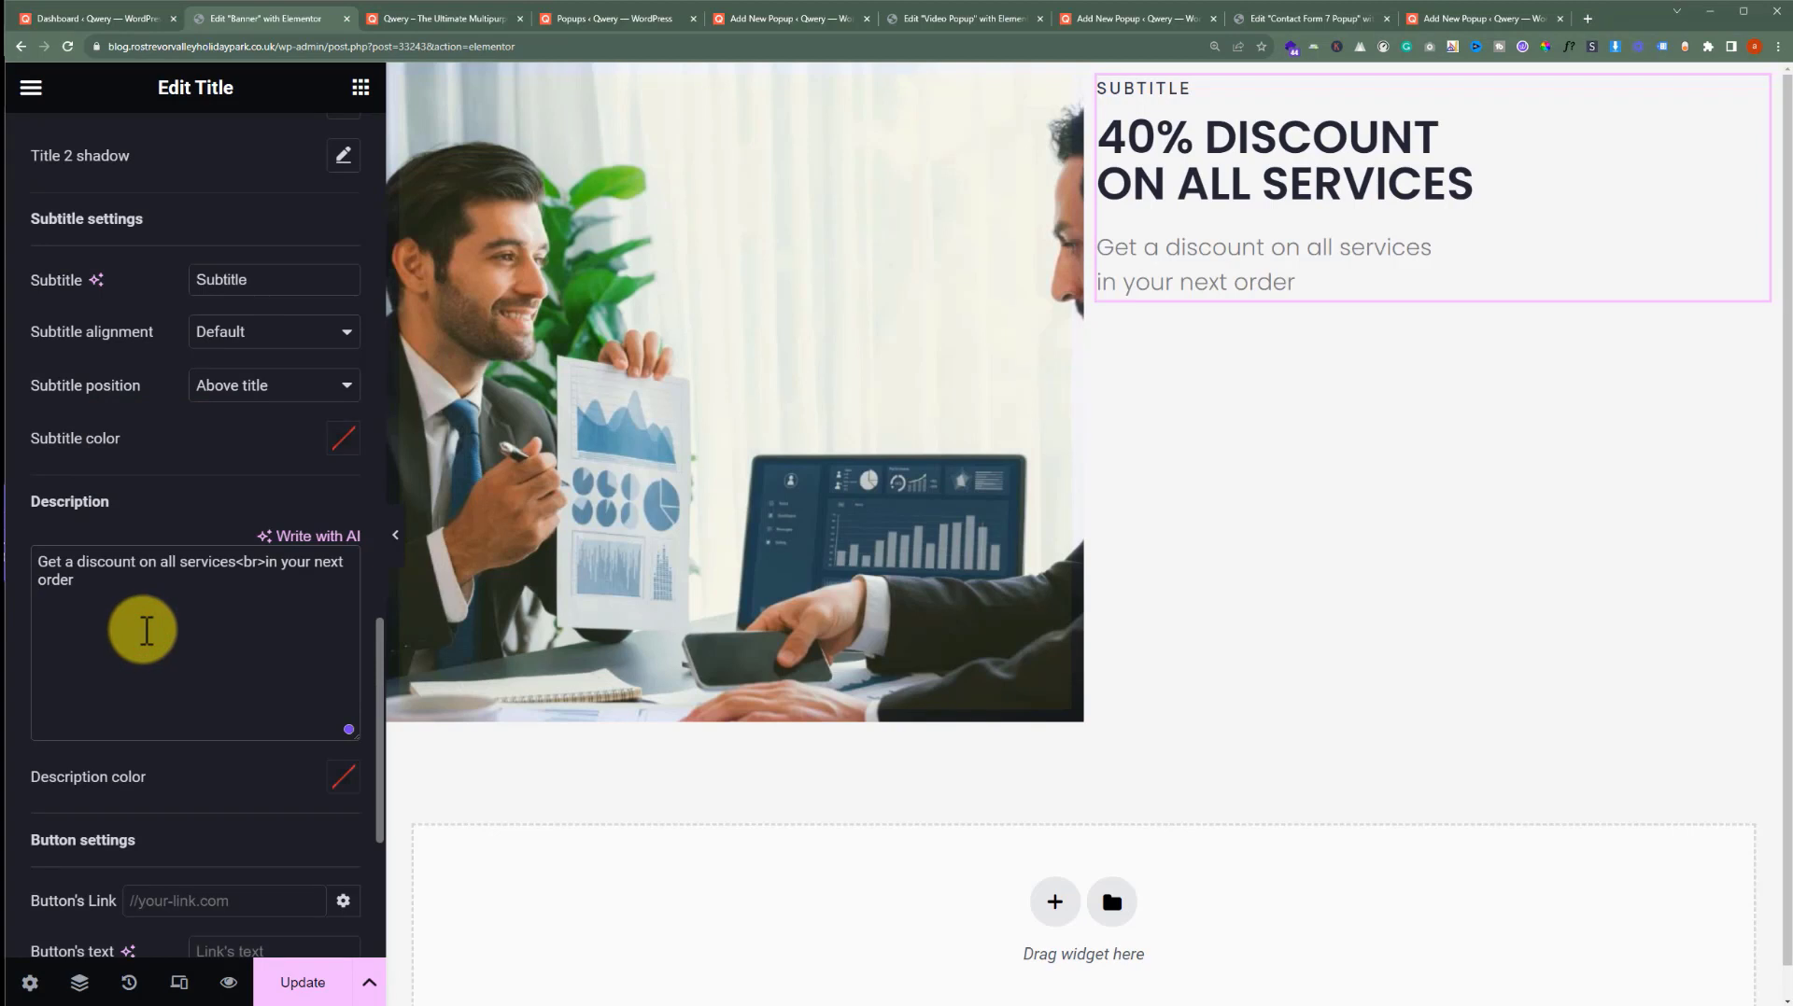
{"action": "type", "text": "Hurry up!"}
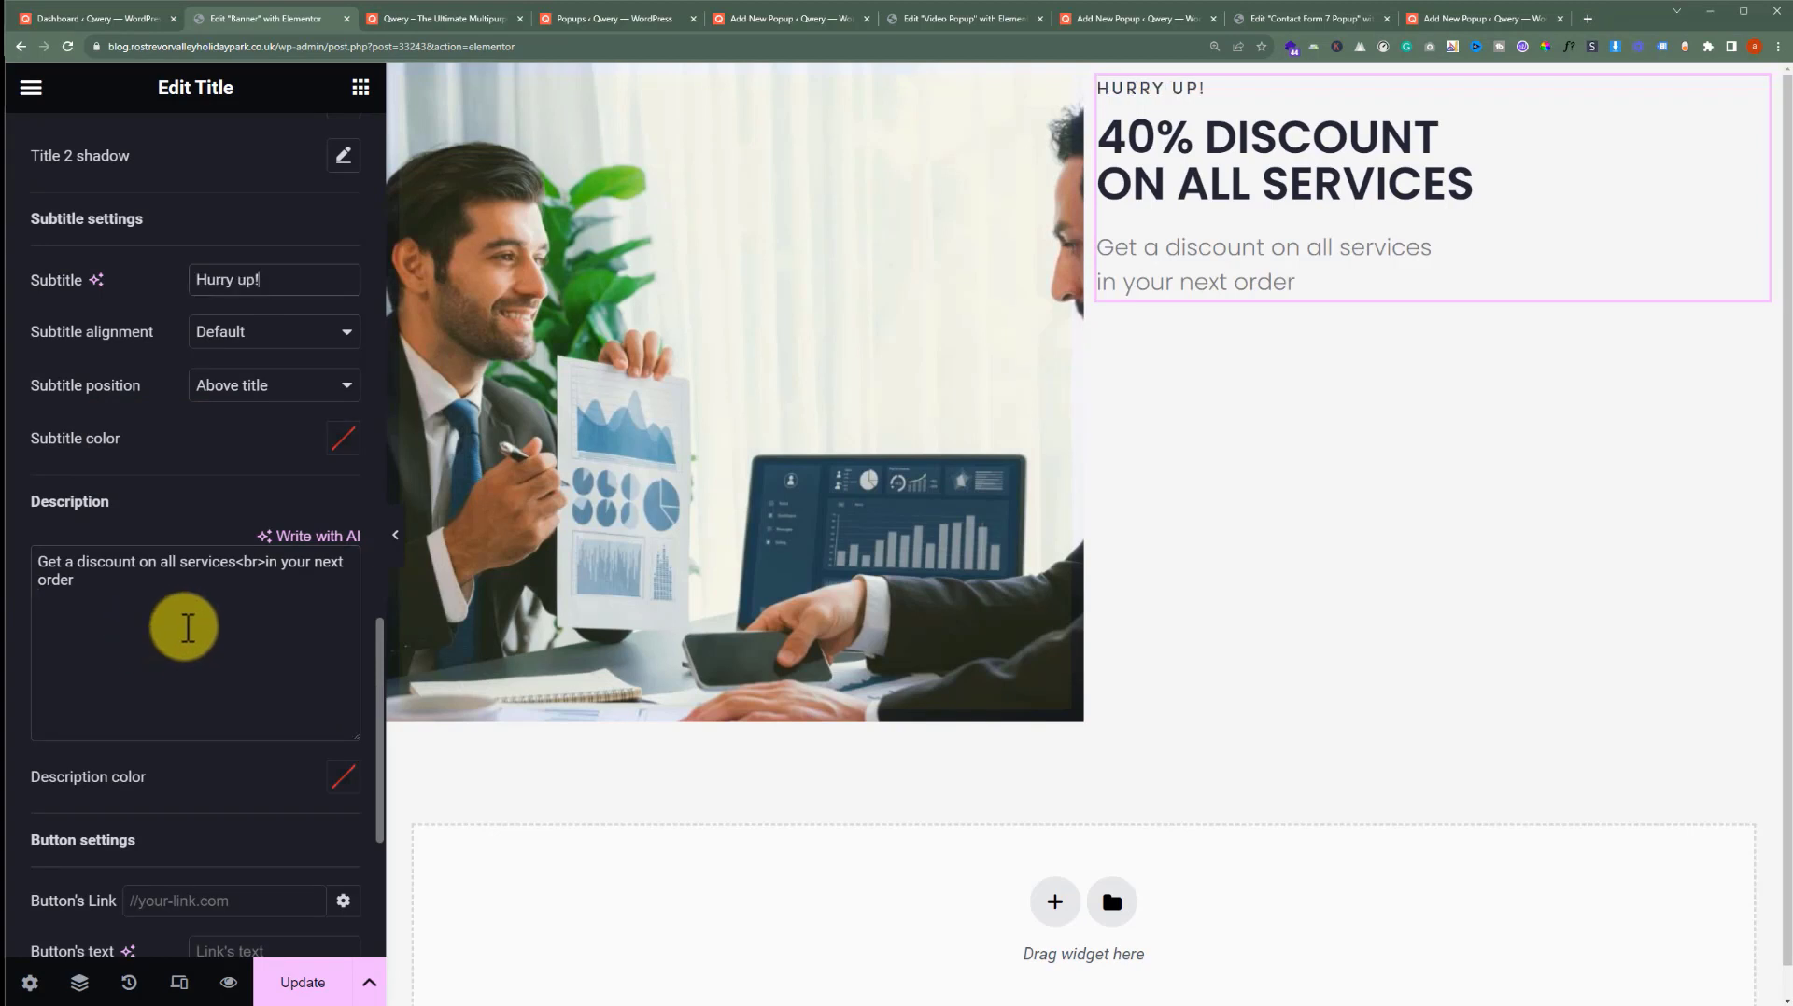
Add the theme's Button widget below the discount title, with the title "Buy Now" and size Small
{"action": "left_click", "coordinate": [357, 88]}
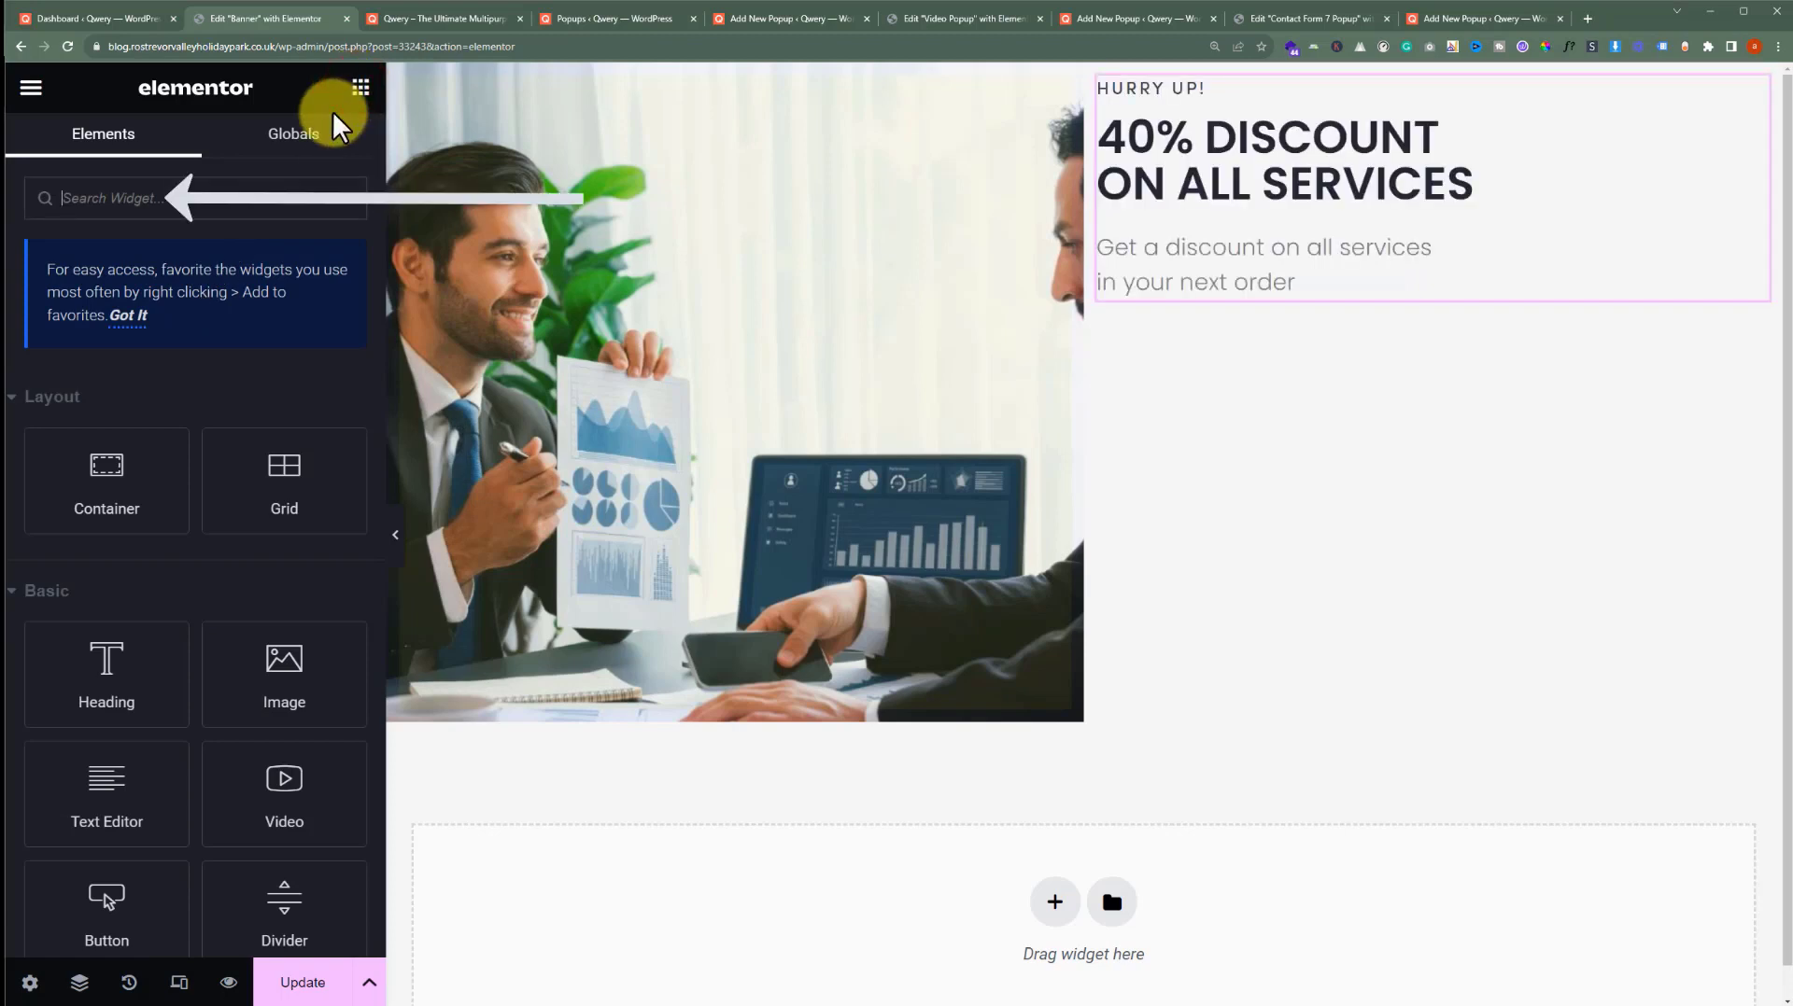
{"action": "type", "text": "butt"}
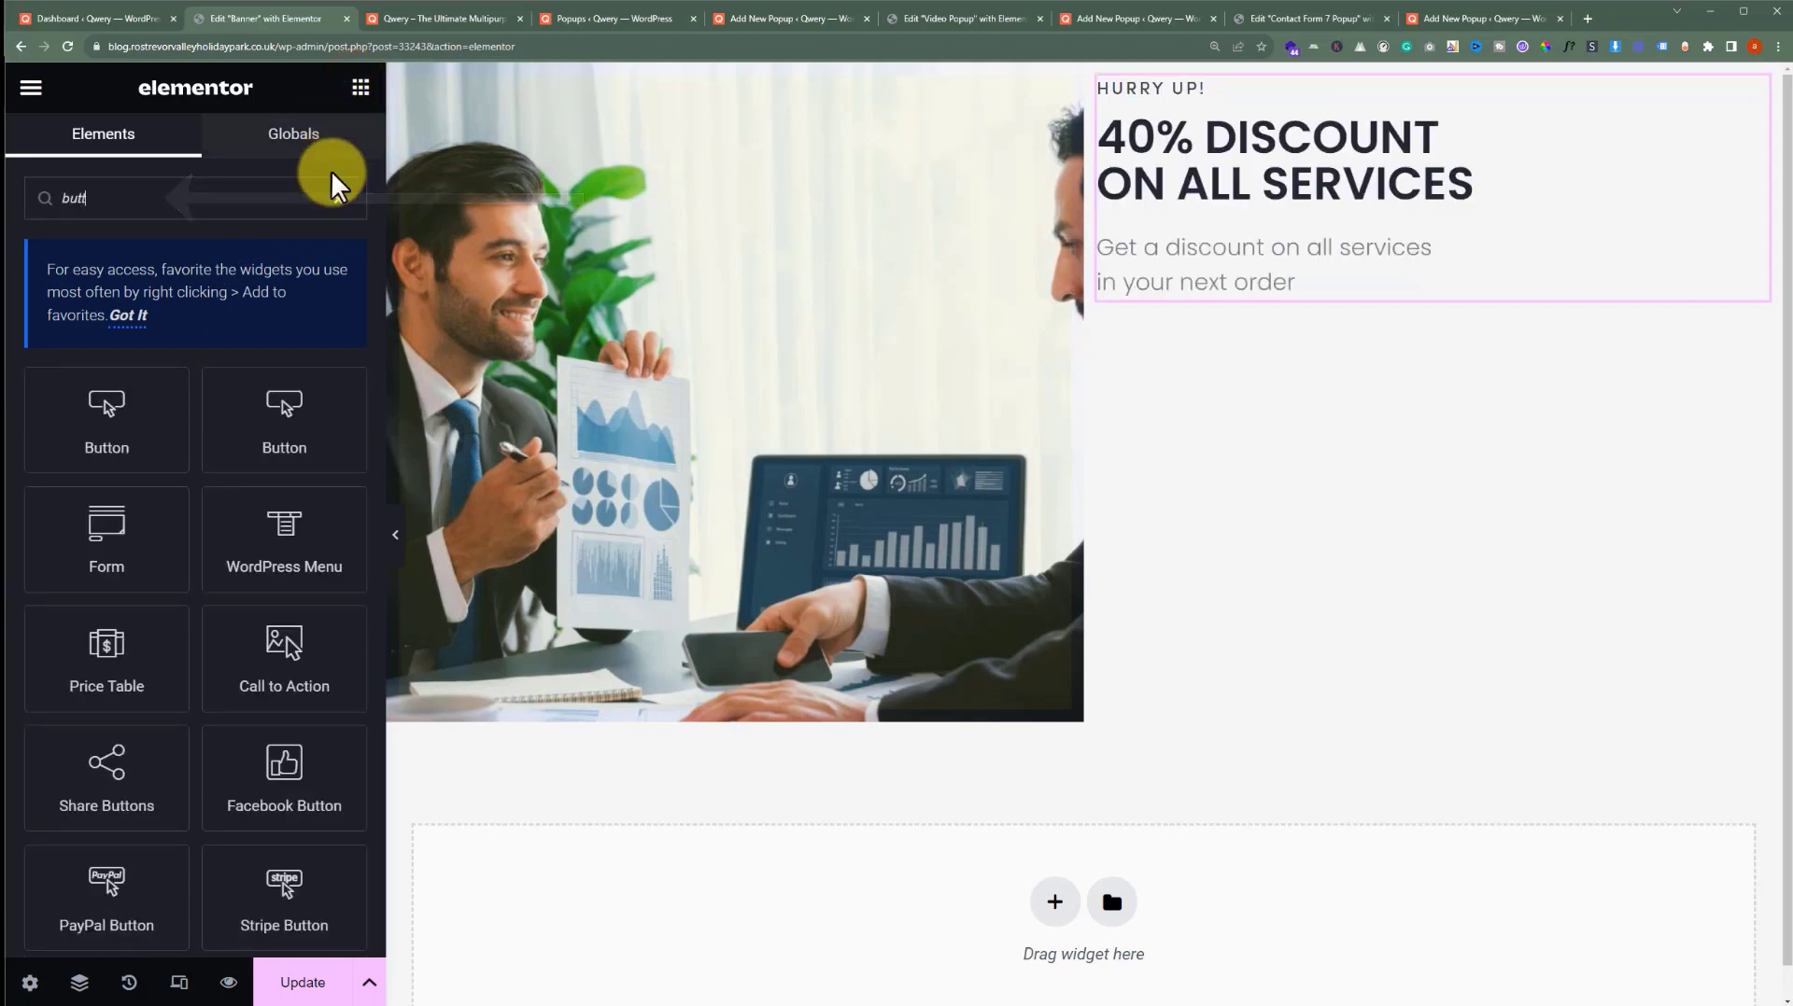
{"action": "left_click_drag", "start_coordinate": [260, 416], "coordinate": [1272, 318]}
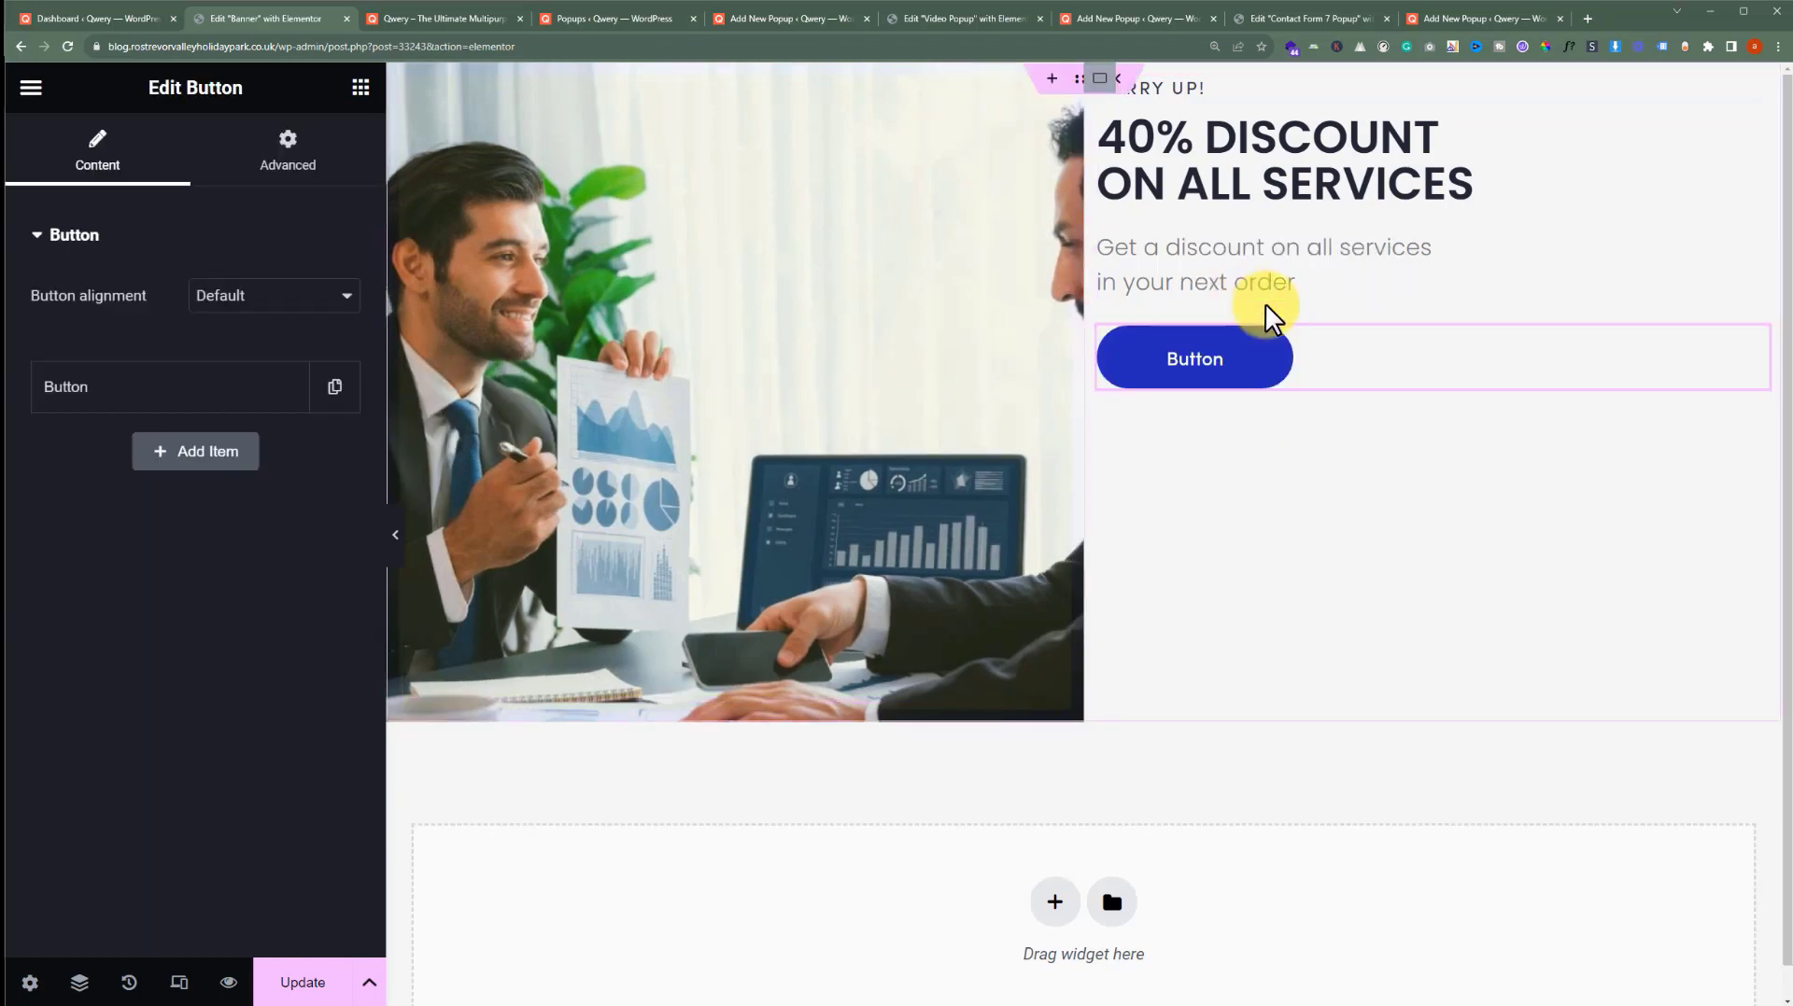
{"action": "left_click", "coordinate": [221, 384]}
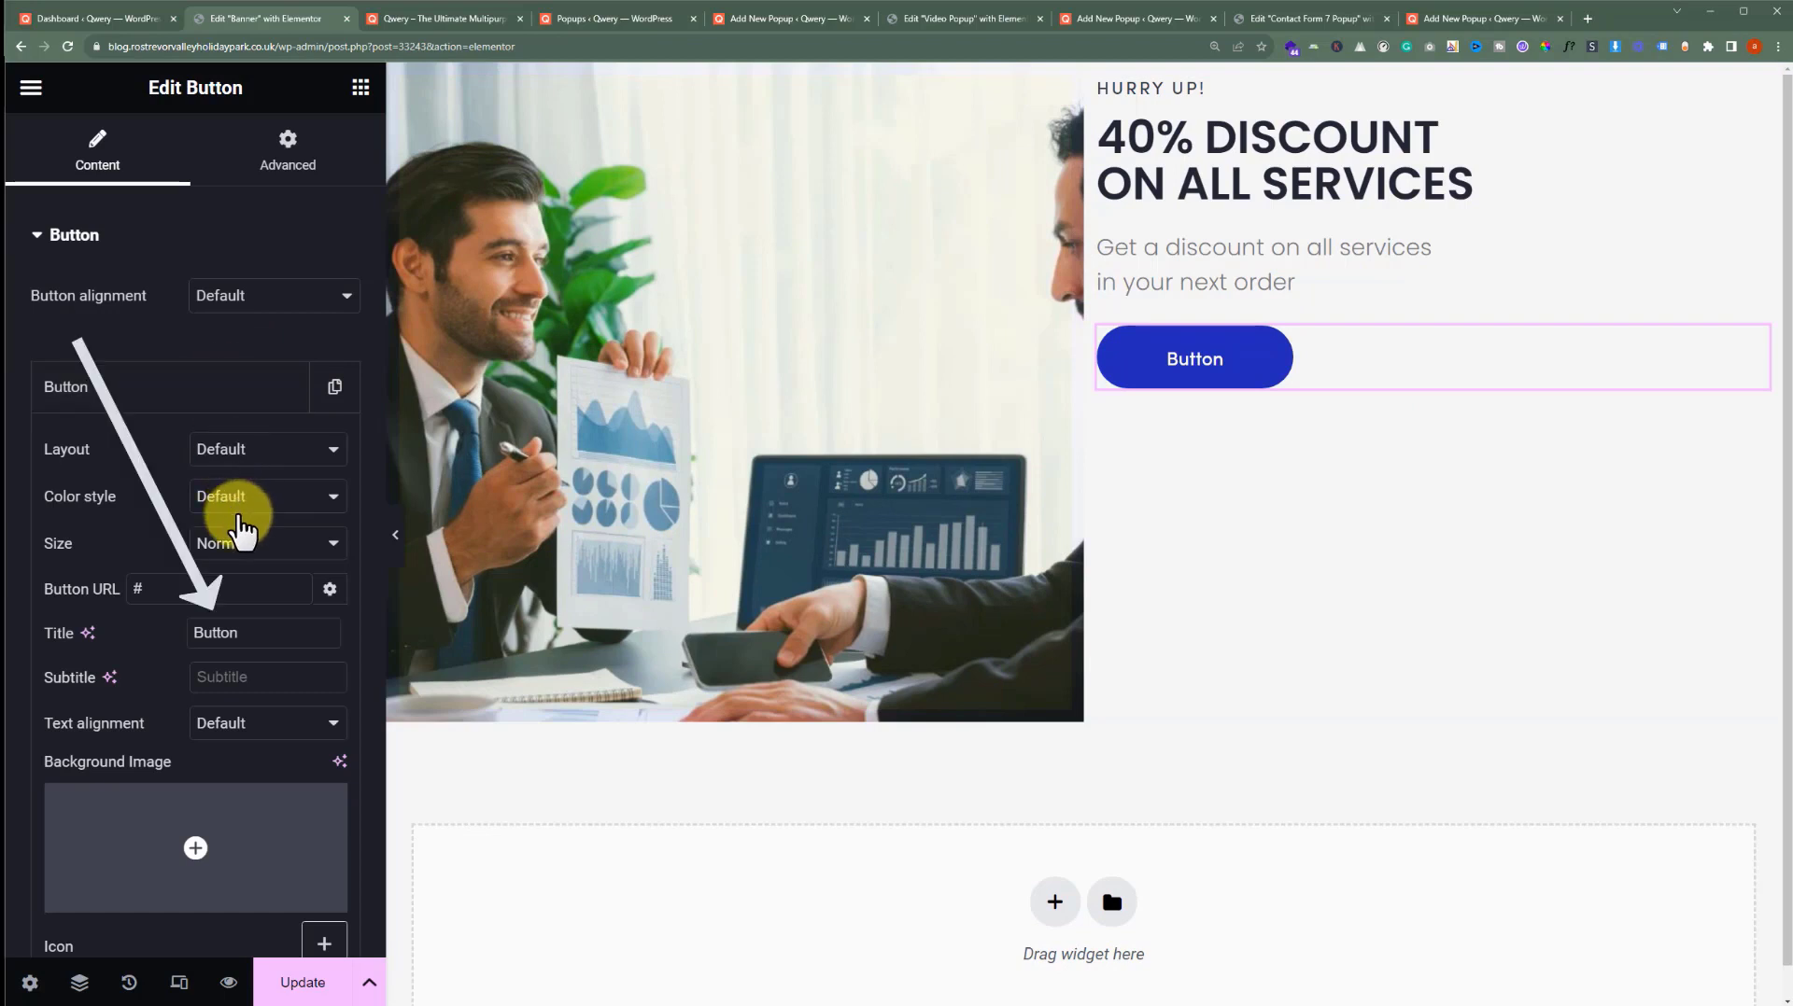
{"action": "double_click", "coordinate": [250, 633]}
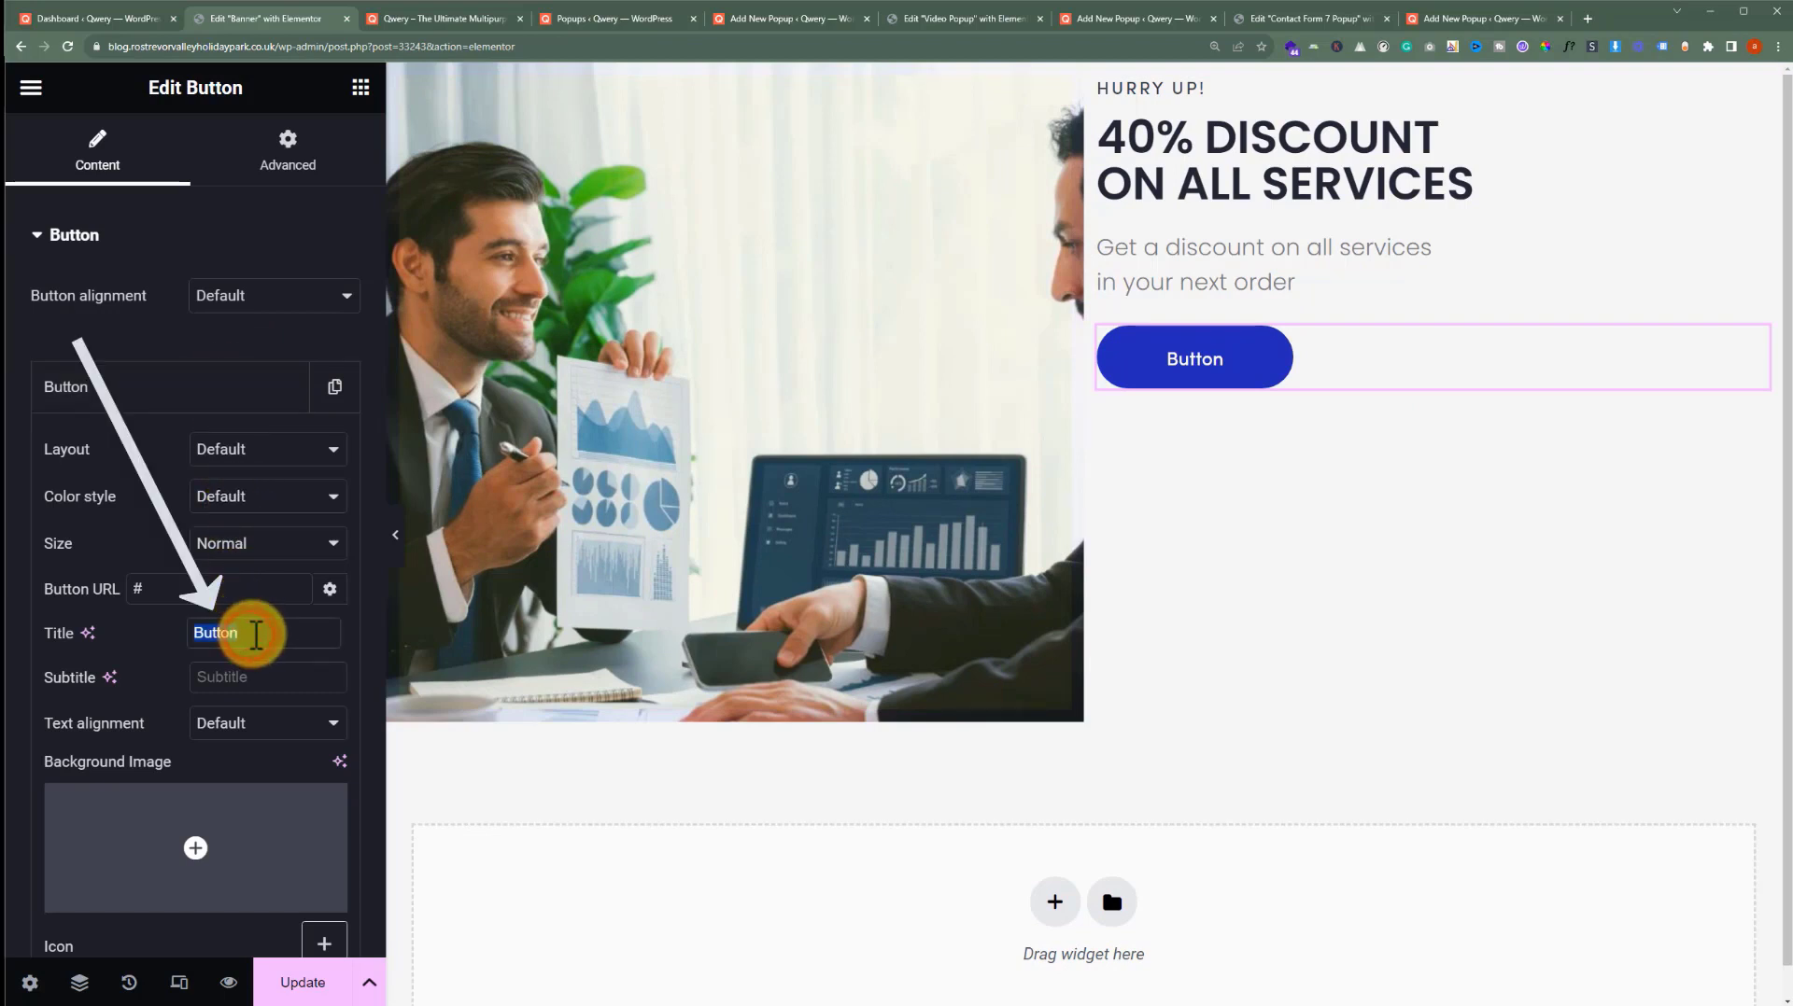
{"action": "type", "text": "Buy Now"}
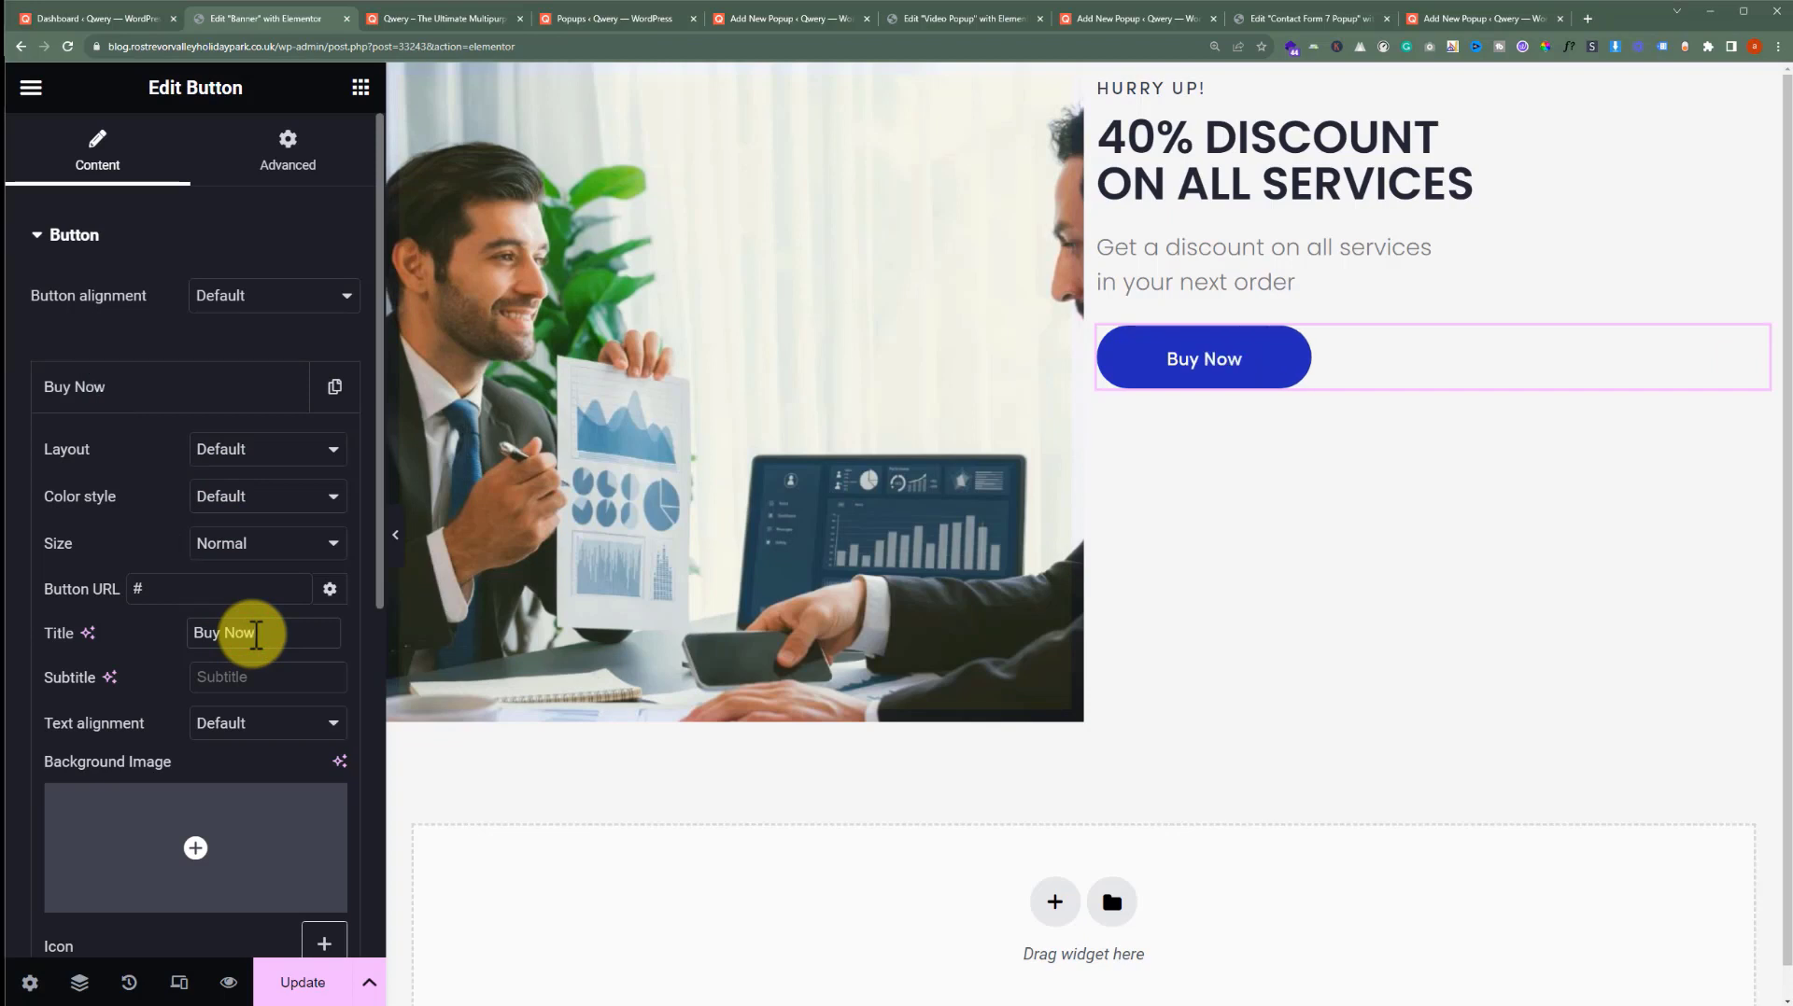
{"action": "left_click", "coordinate": [269, 543]}
{"action": "left_click", "coordinate": [272, 590]}
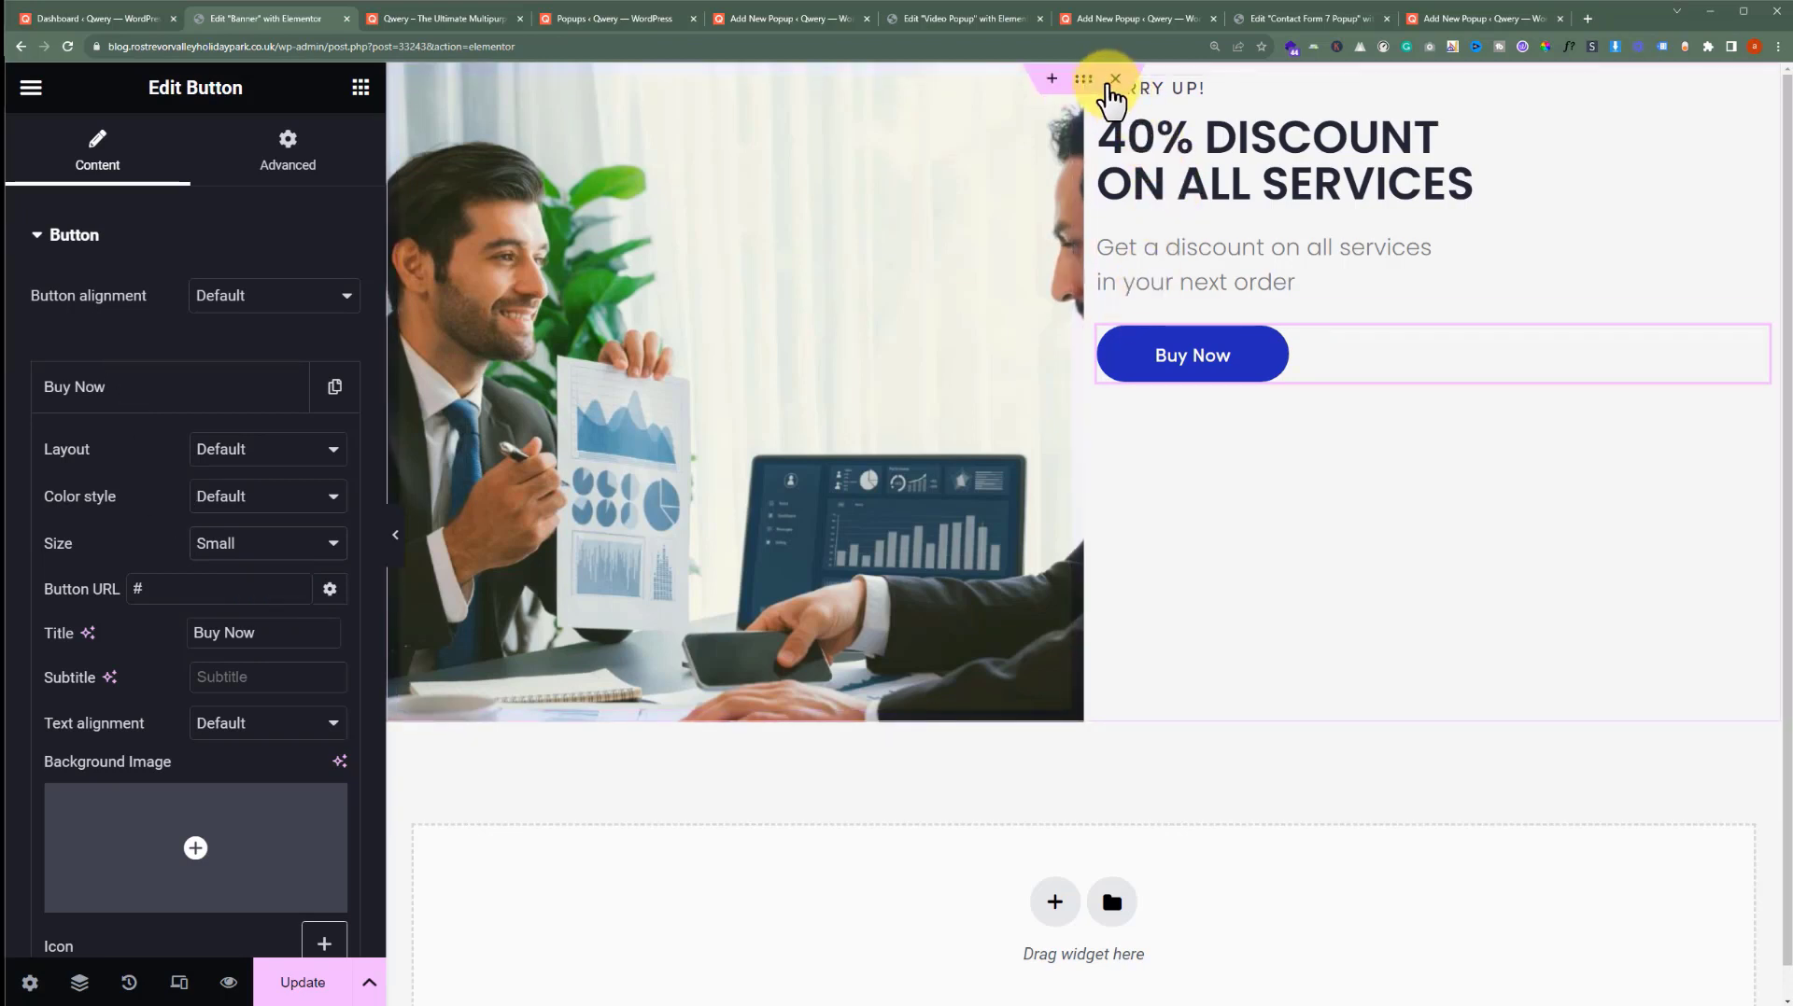
Set both Justify Content and Align Items to Center for the right column container
{"action": "left_click", "coordinate": [1100, 79]}
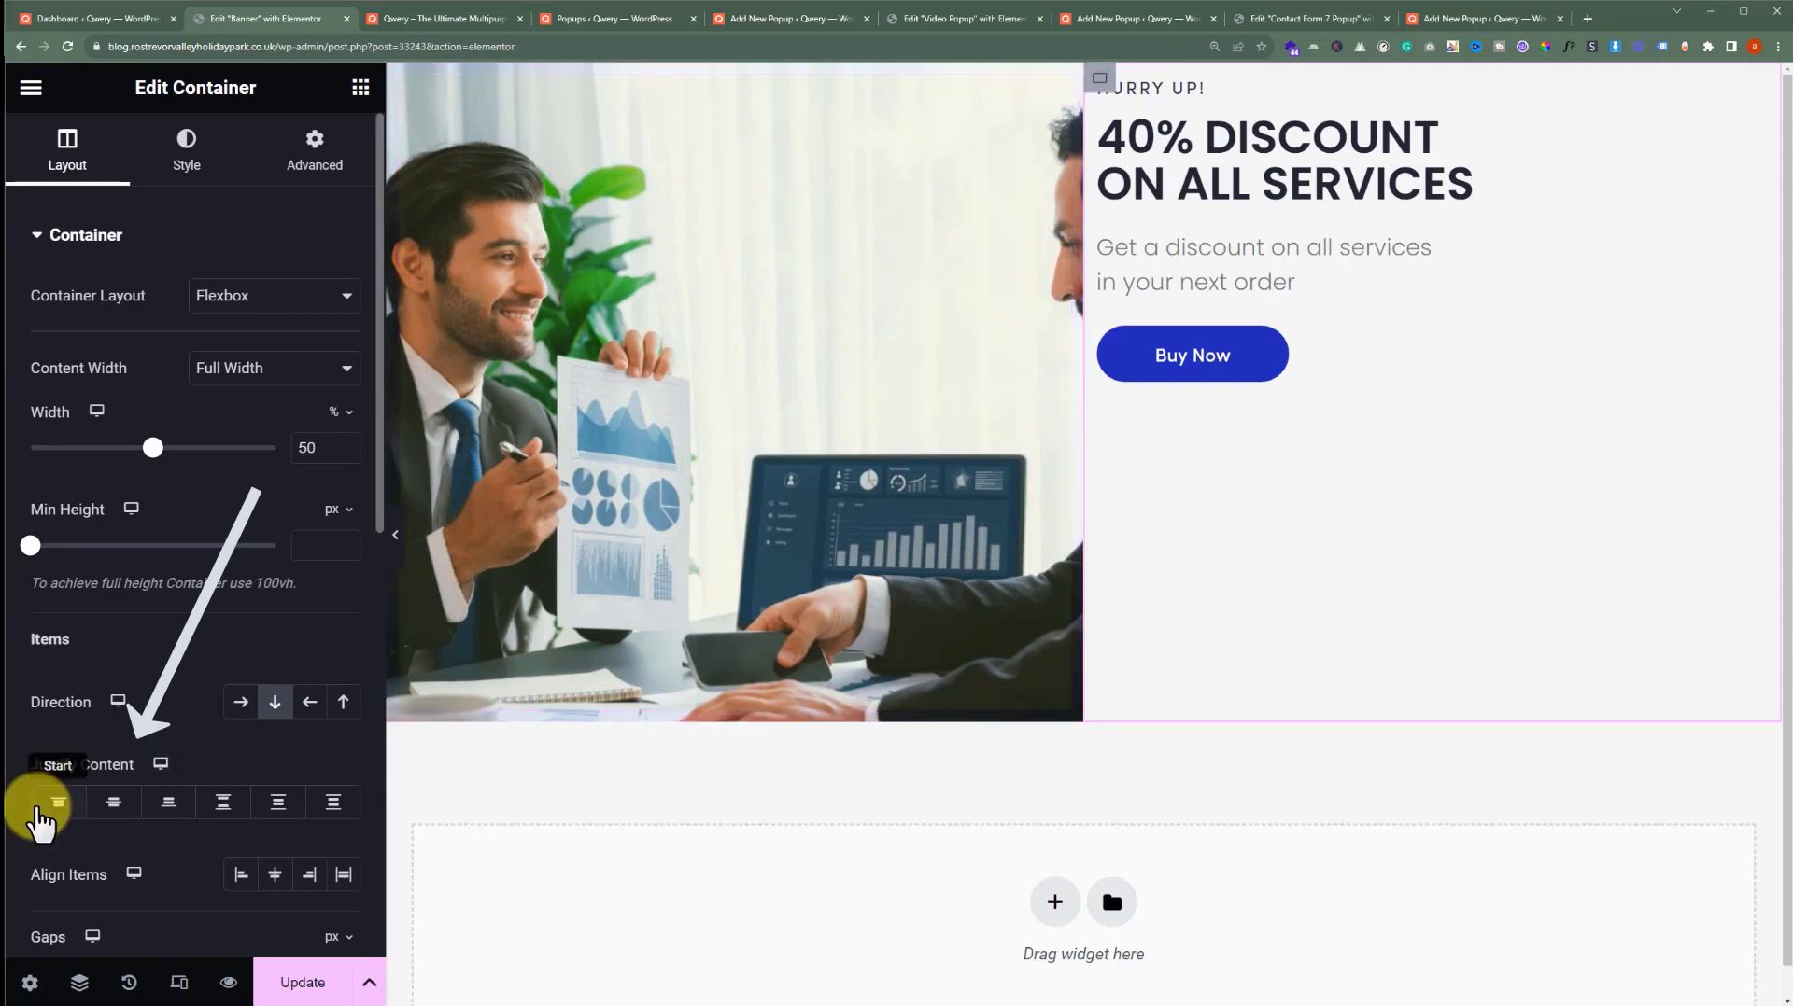
{"action": "left_click", "coordinate": [114, 809]}
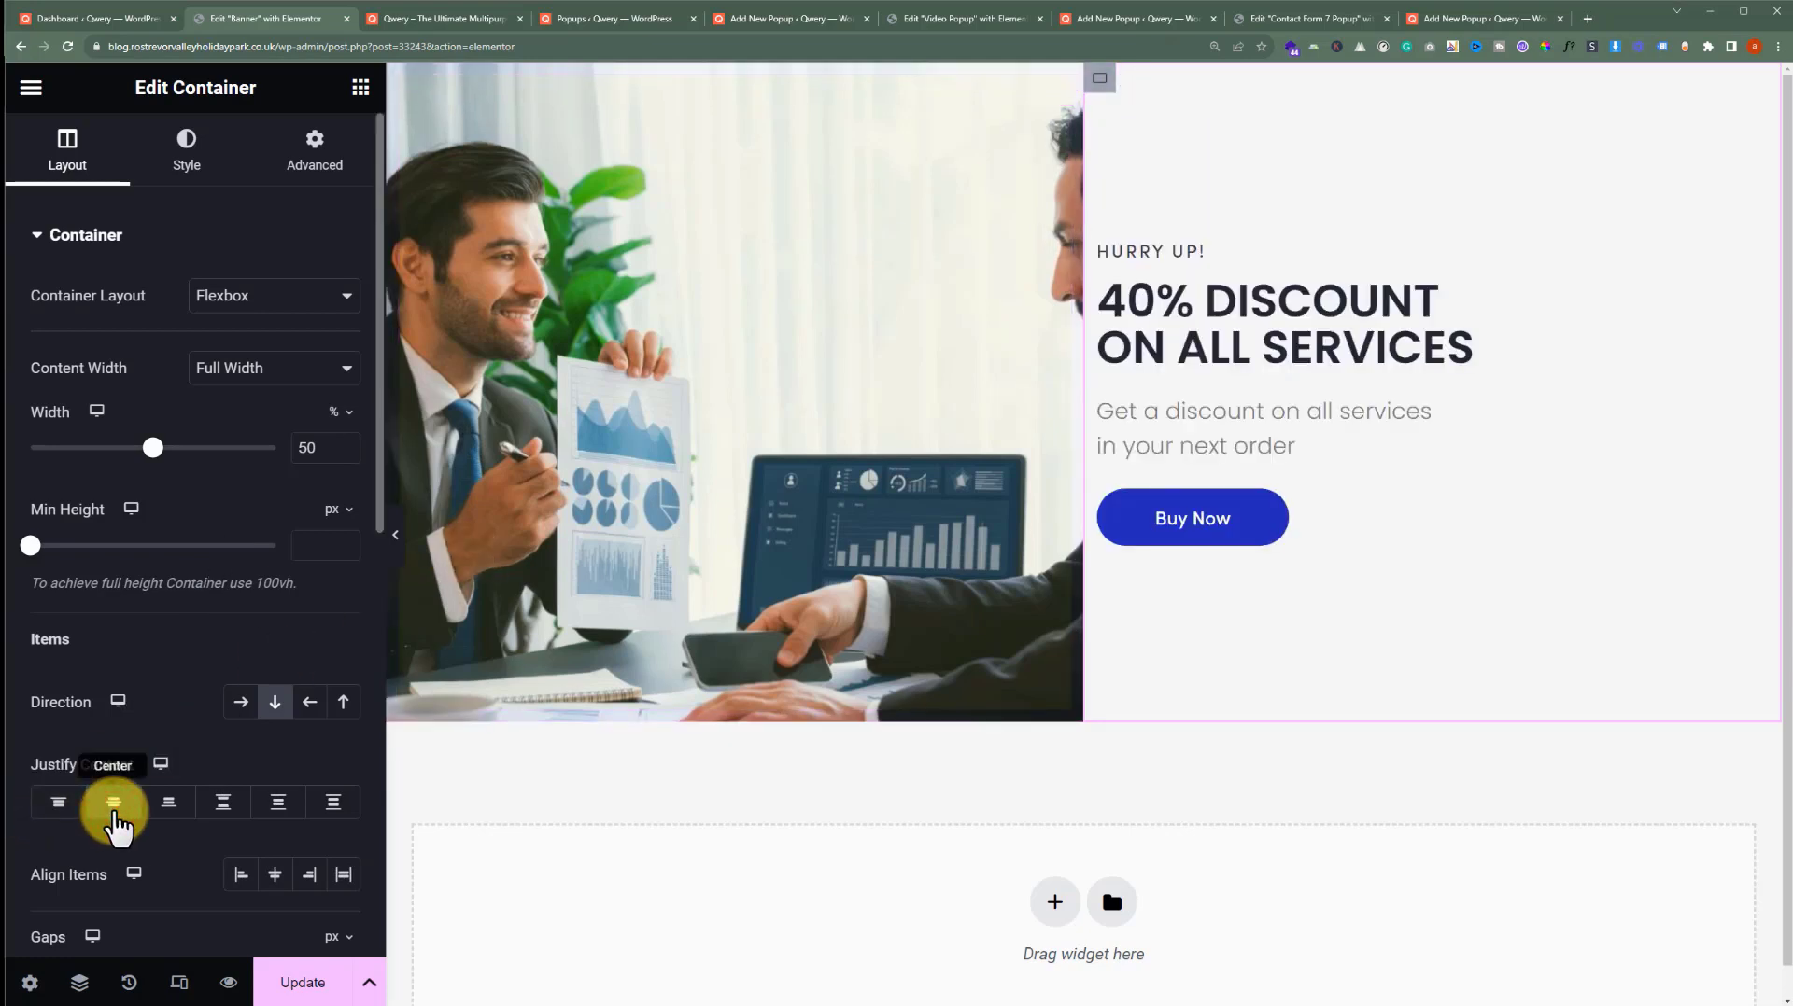
{"action": "left_click", "coordinate": [276, 874]}
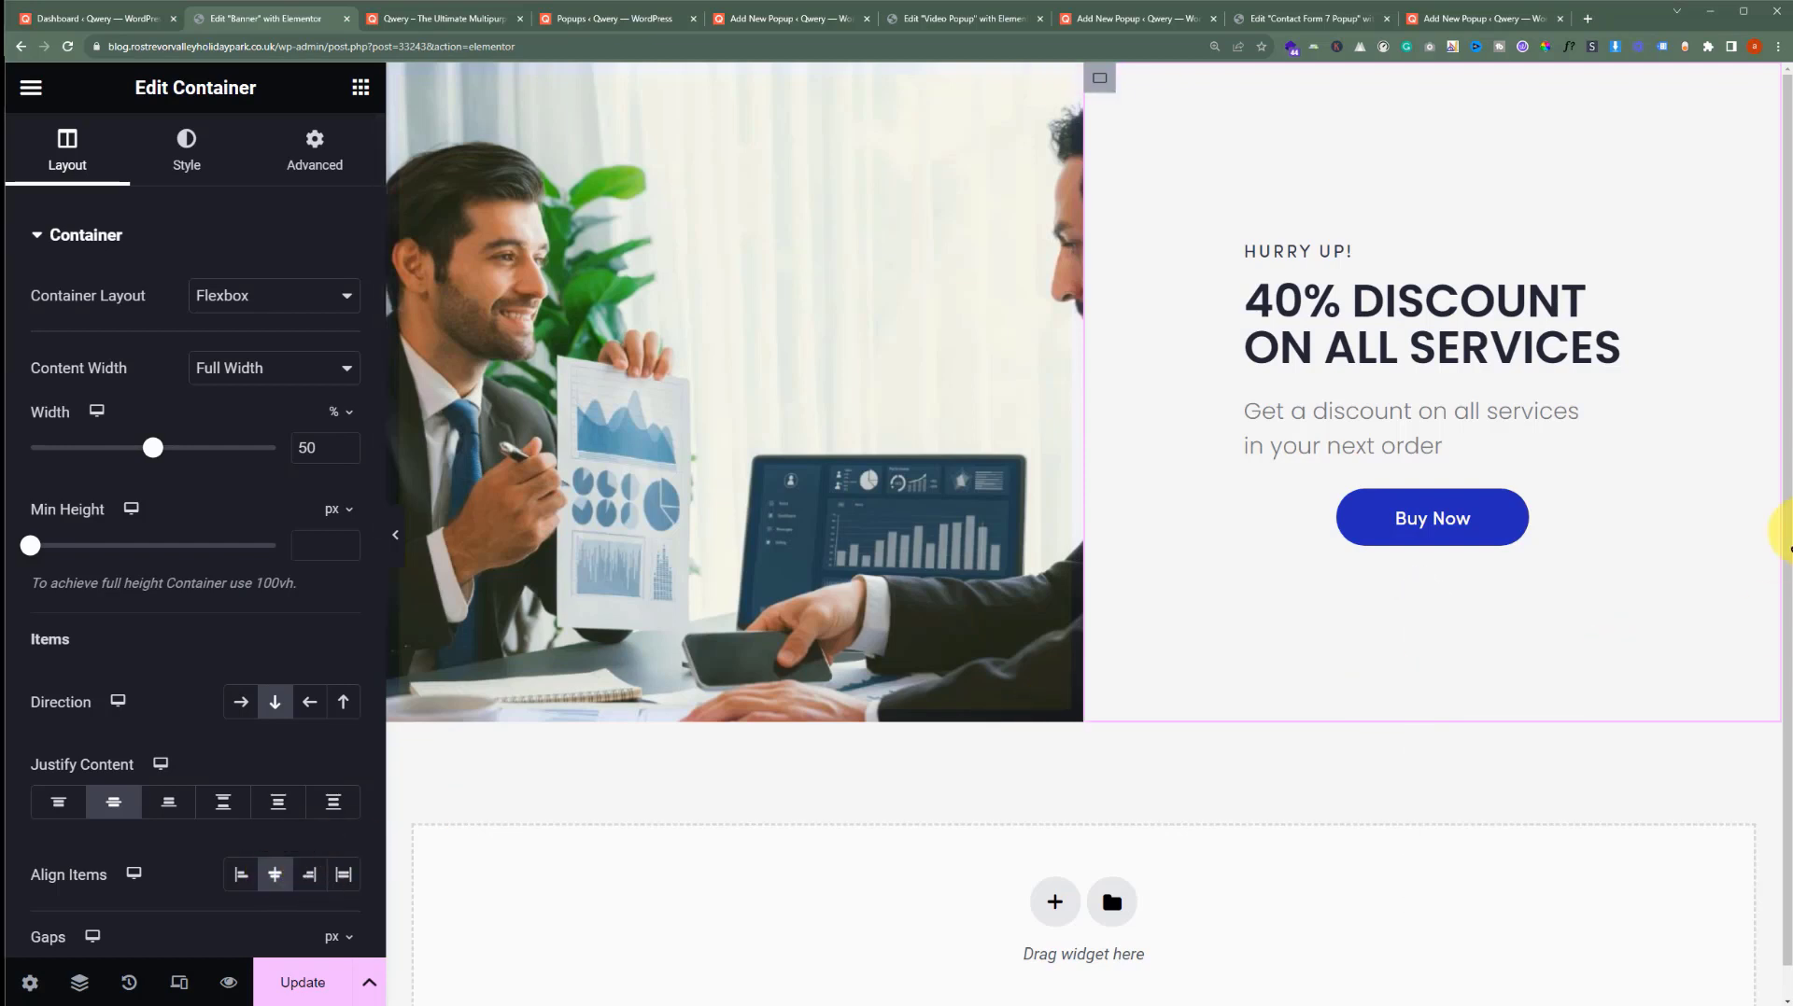
Unlink the Buy Now button's margins, set its right margin to 150 px, and update the Banner layout
{"action": "left_click", "coordinate": [1518, 511]}
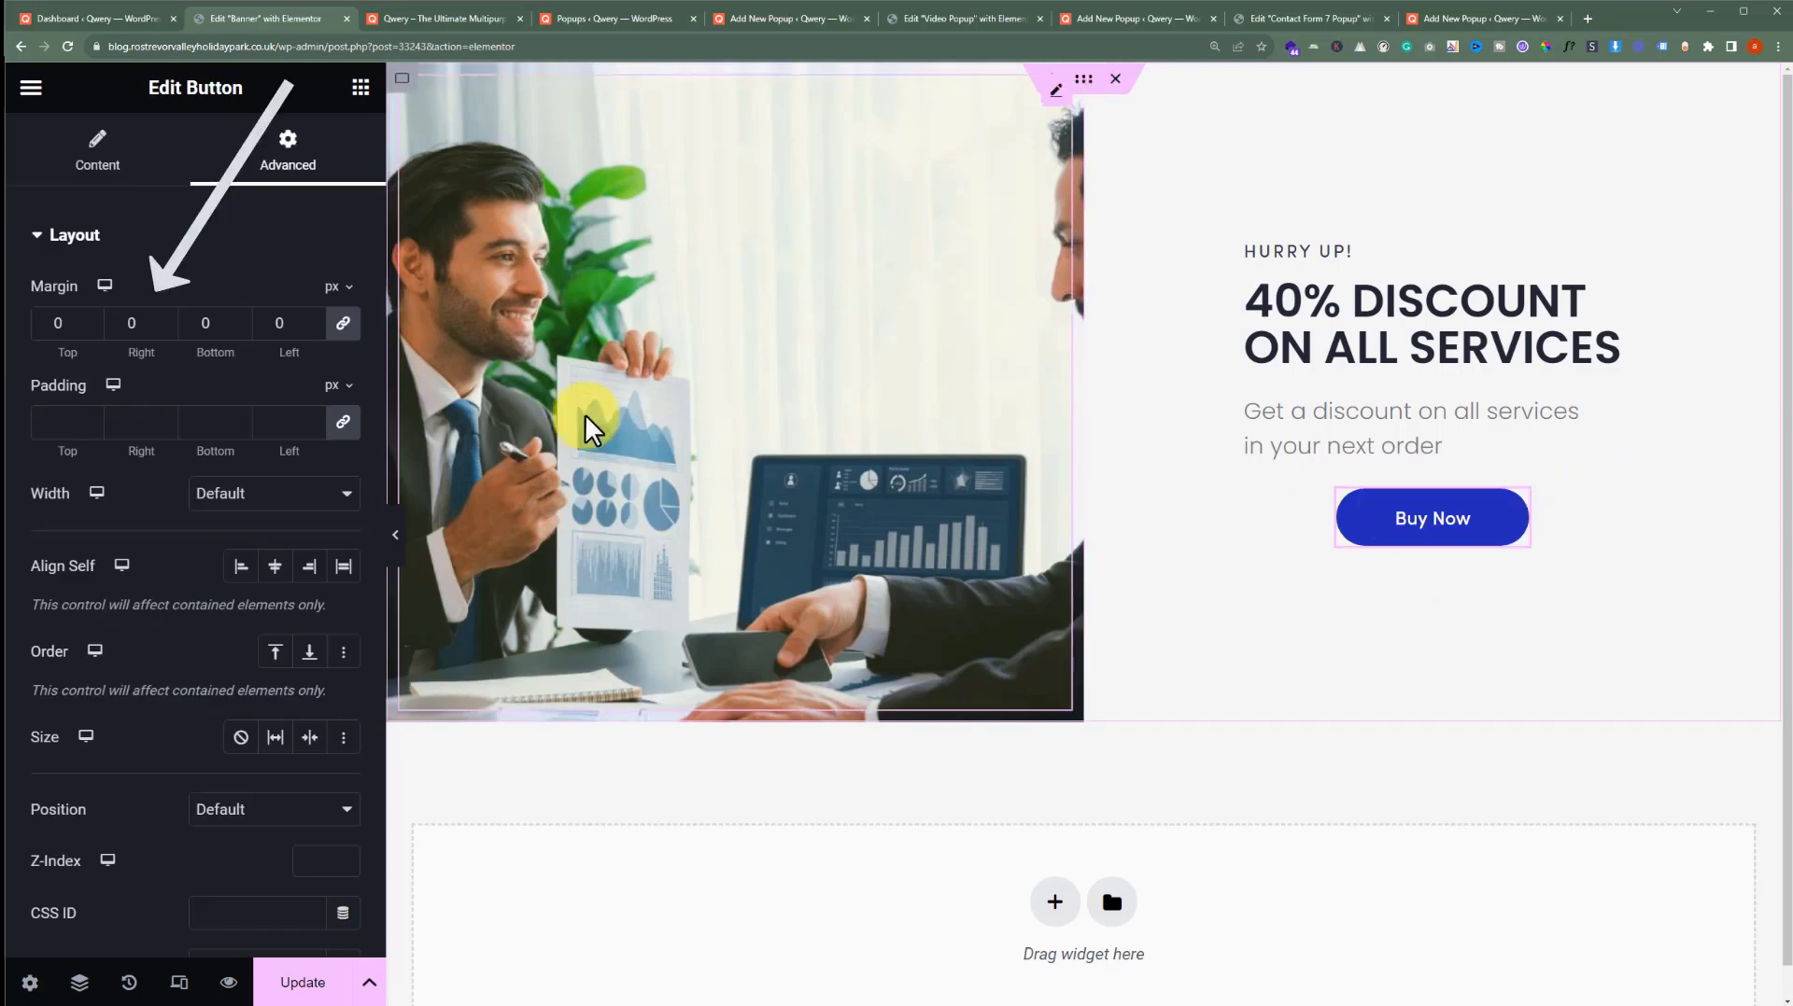
{"action": "left_click", "coordinate": [342, 324]}
{"action": "left_click", "coordinate": [146, 324]}
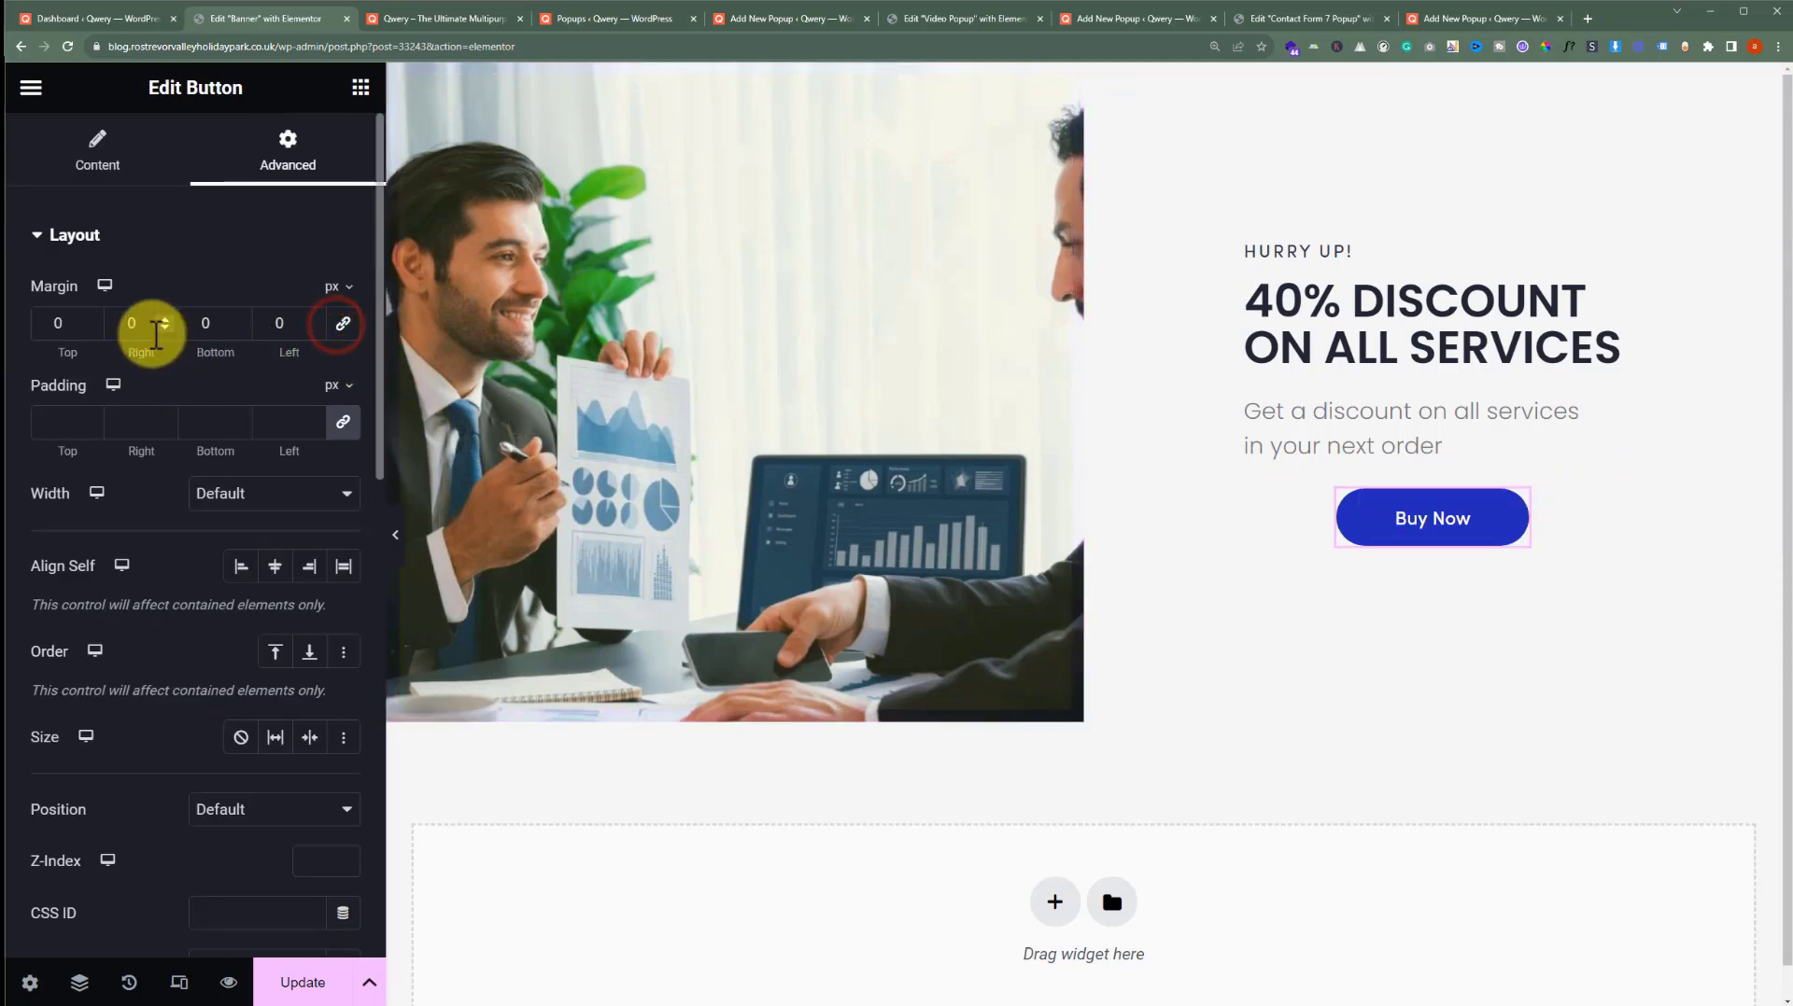
{"action": "type", "text": "150"}
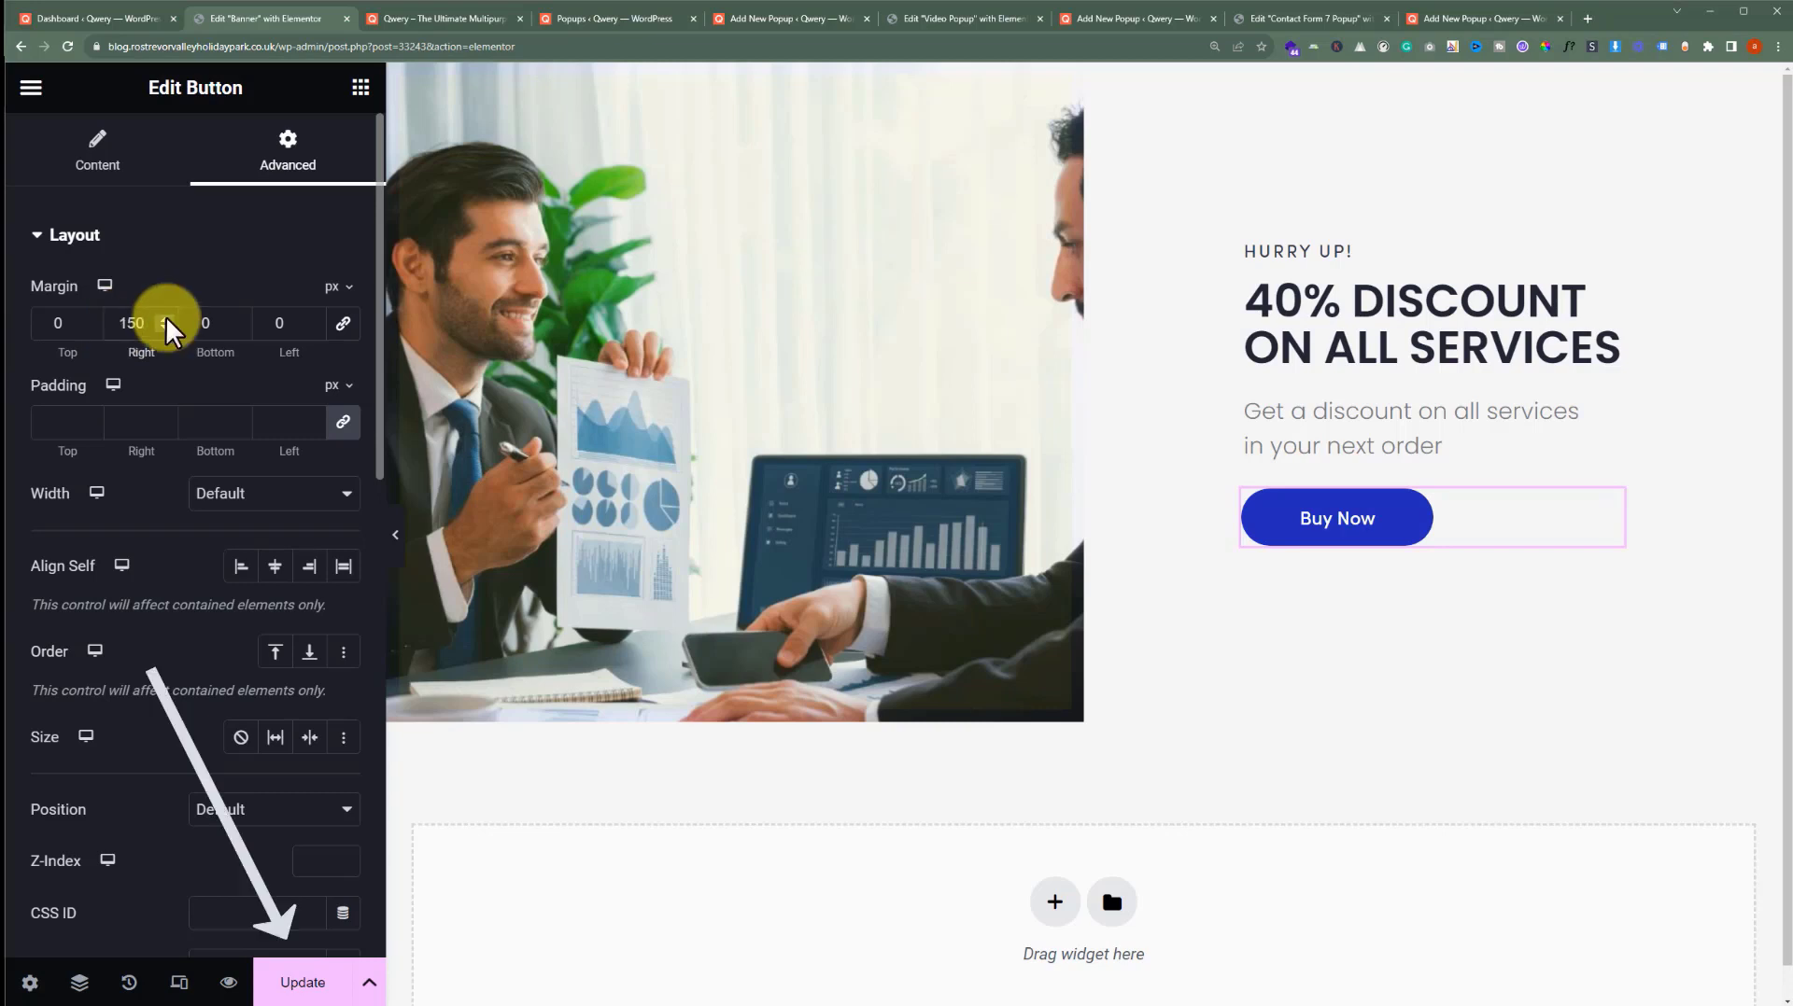
{"action": "left_click", "coordinate": [287, 982]}
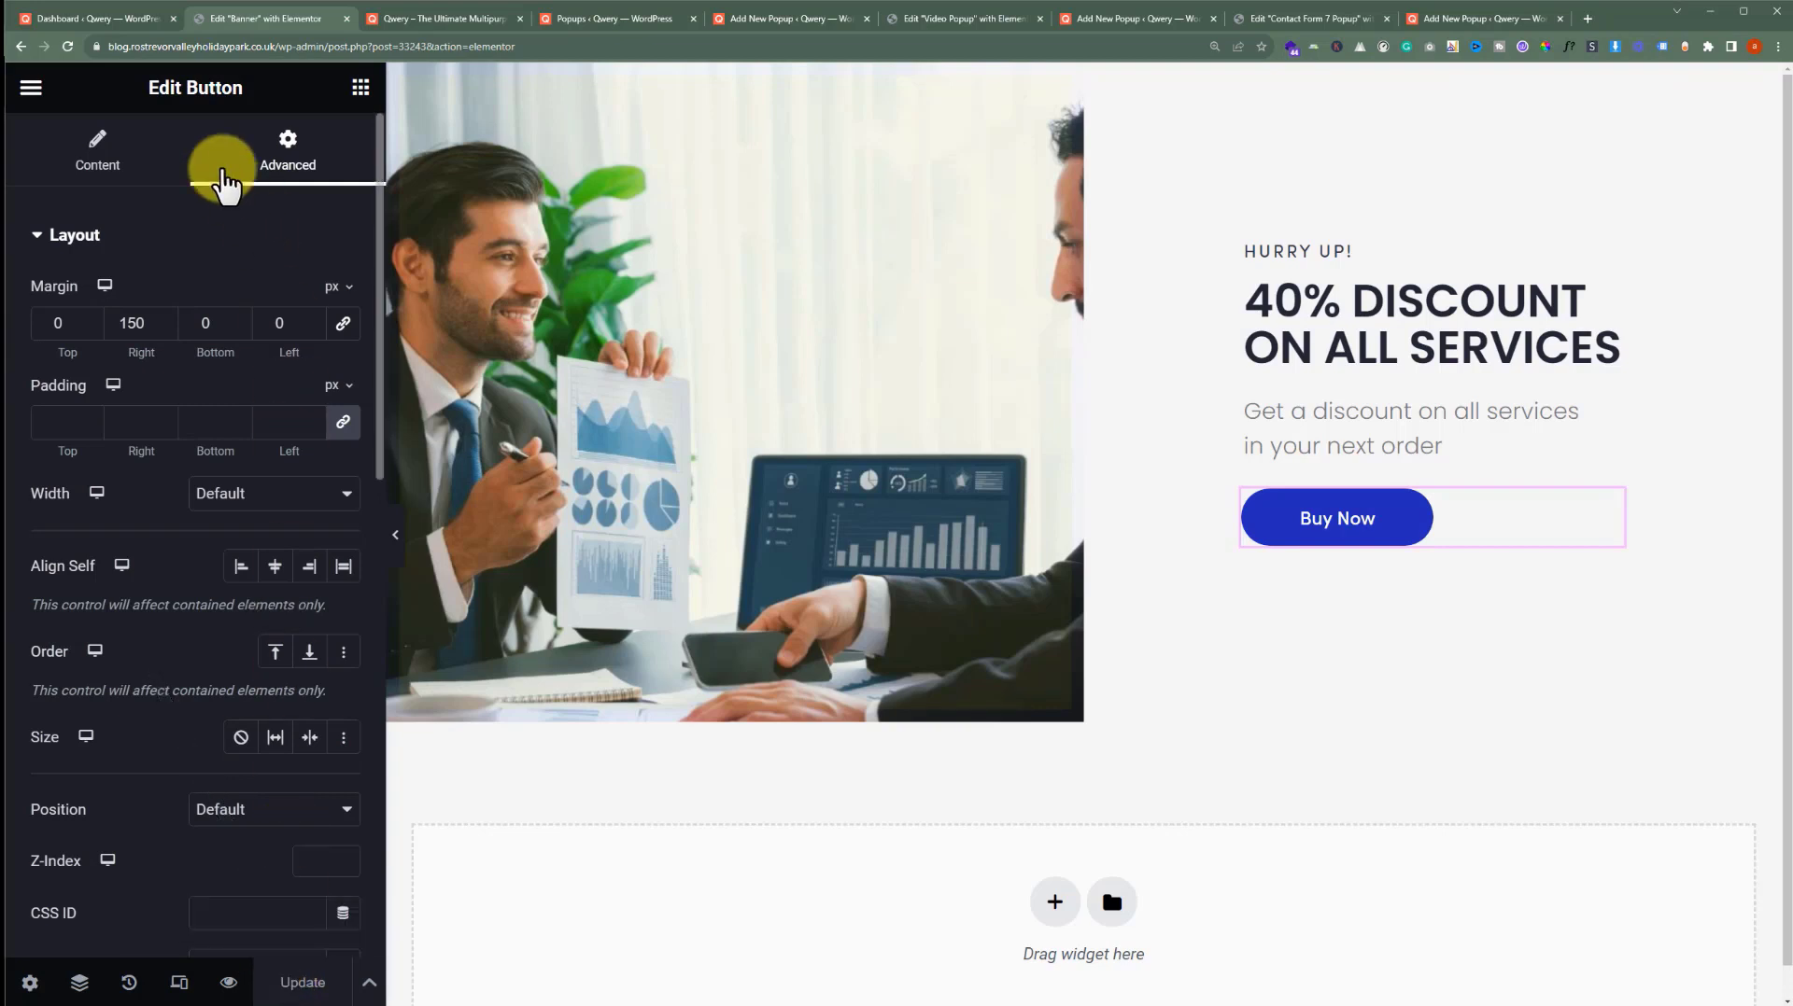
Return to the WordPress dashboard and open the Popups list from the site settings
{"action": "left_click", "coordinate": [84, 19]}
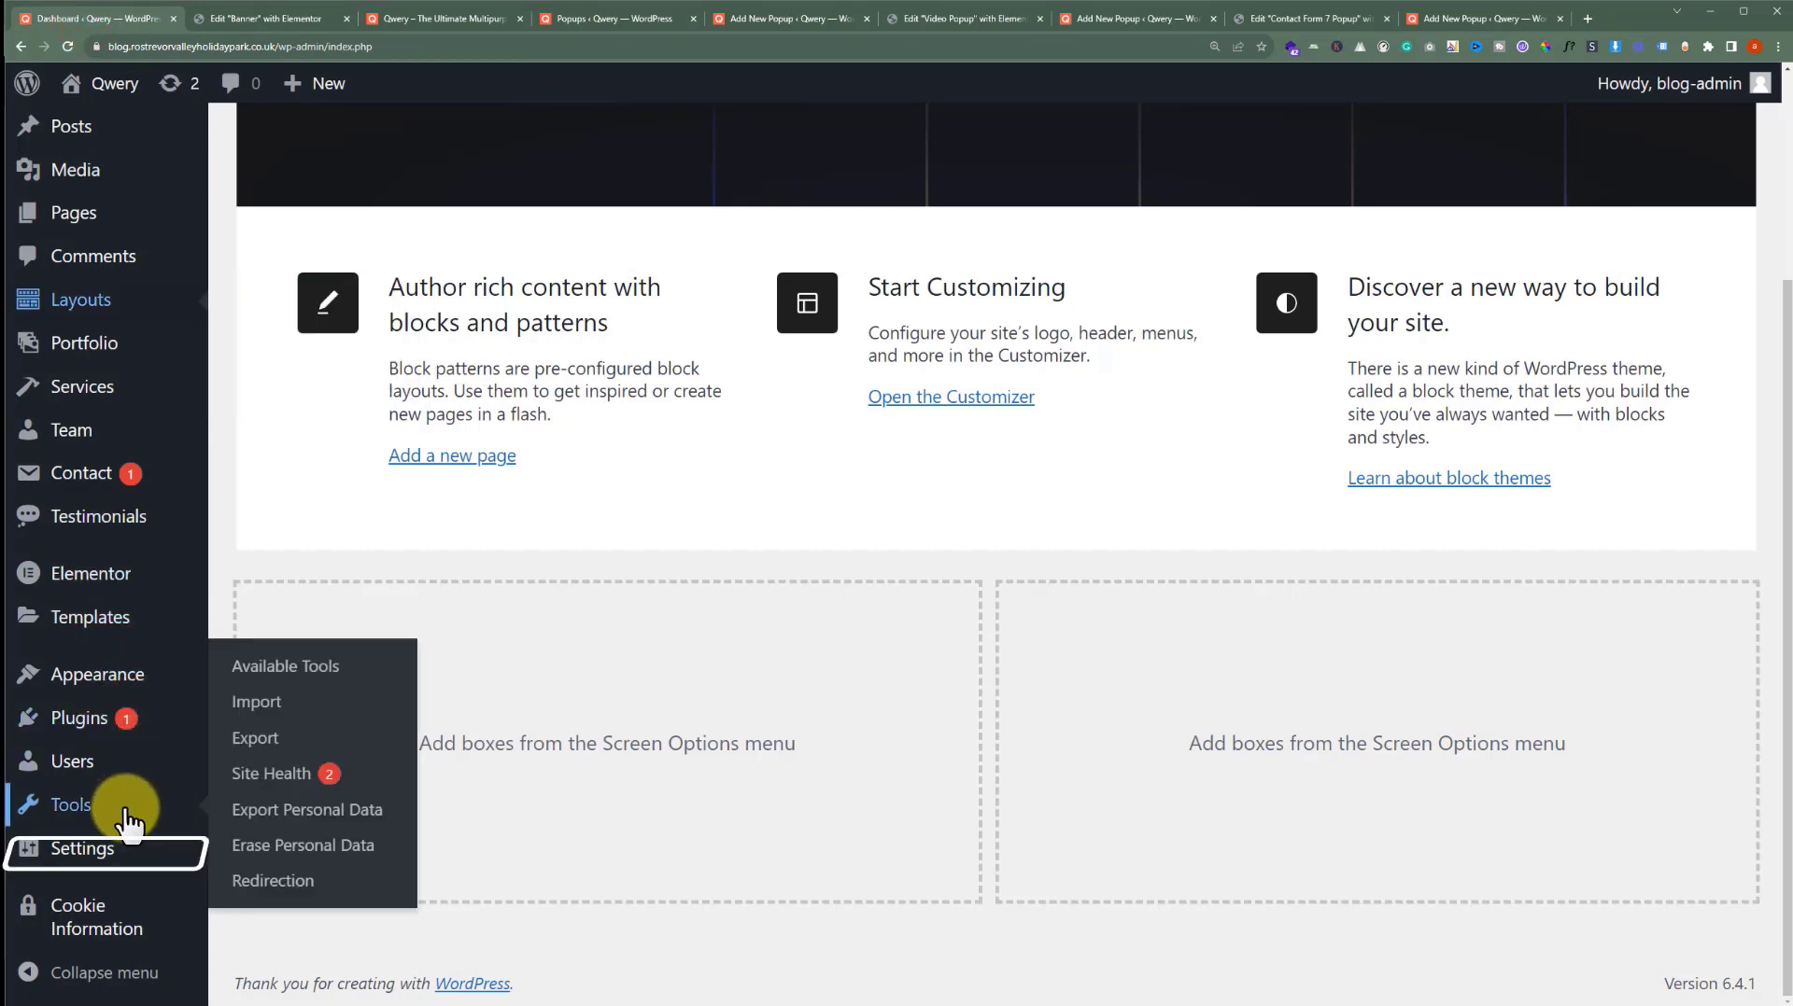
{"action": "mouse_move", "coordinate": [119, 849]}
{"action": "left_click", "coordinate": [282, 887]}
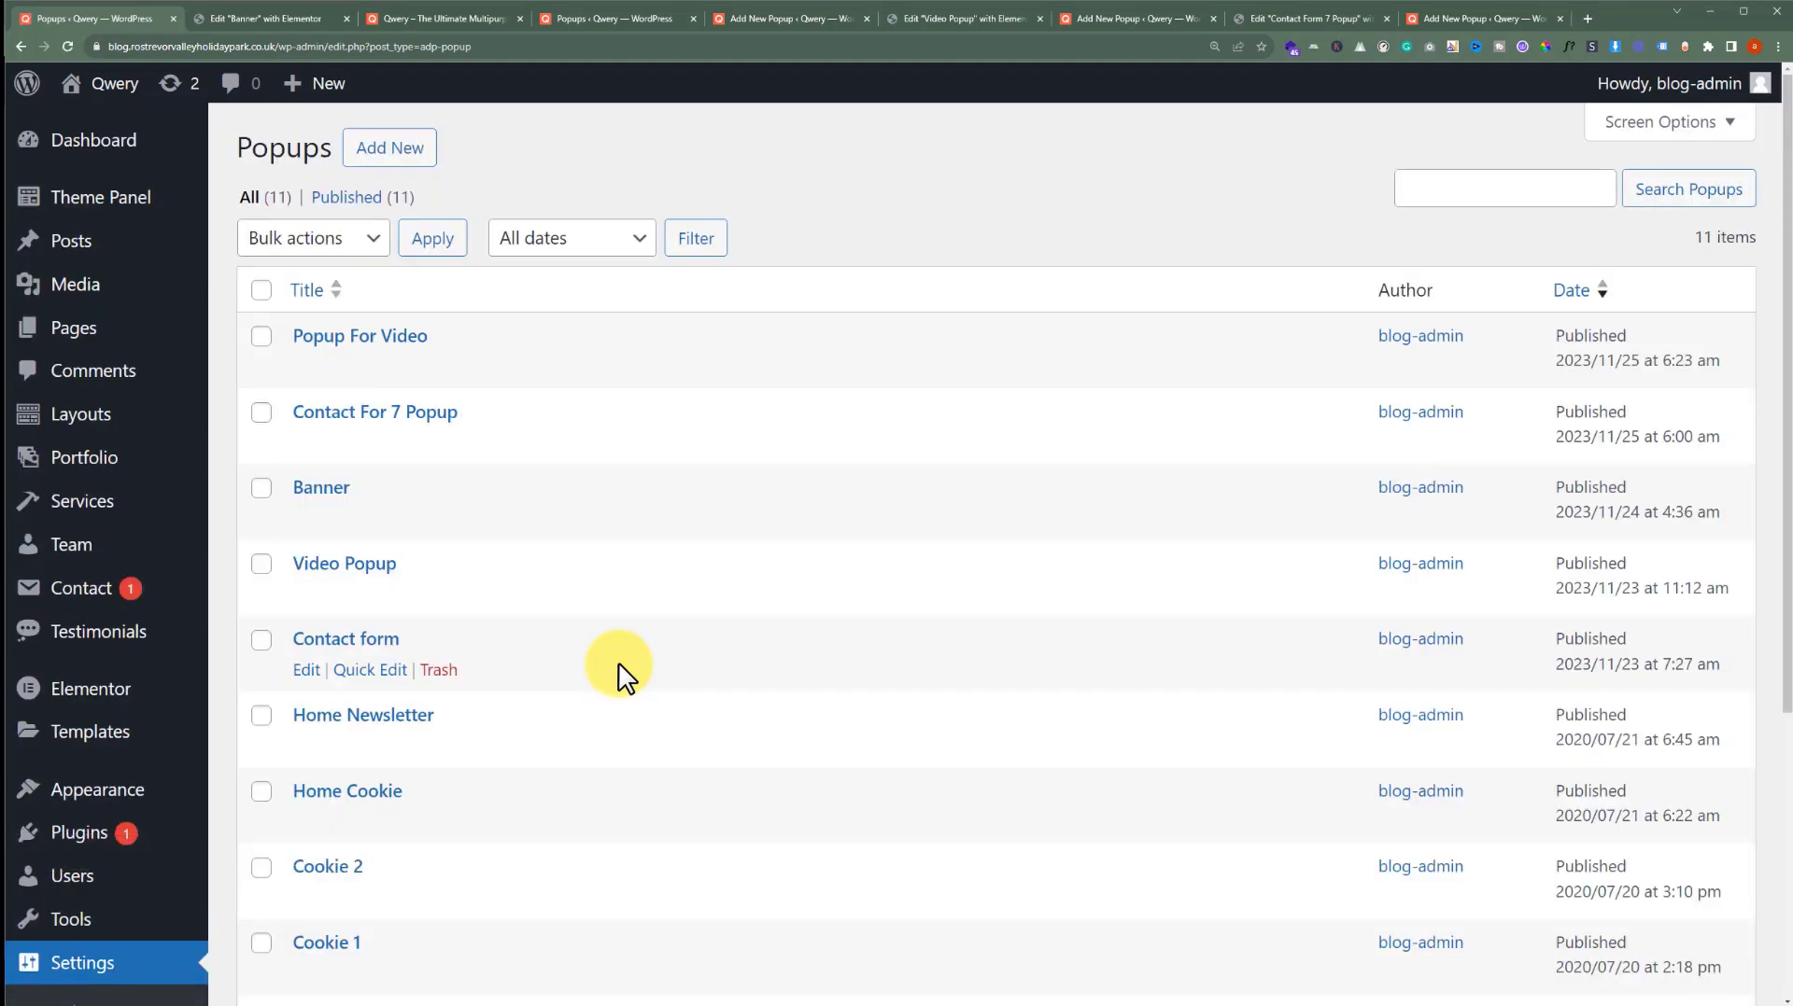
Create a new popup in a separate browser tab and title it "Banner For Popup"
{"action": "left_click", "coordinate": [389, 157], "text": "ctrl"}
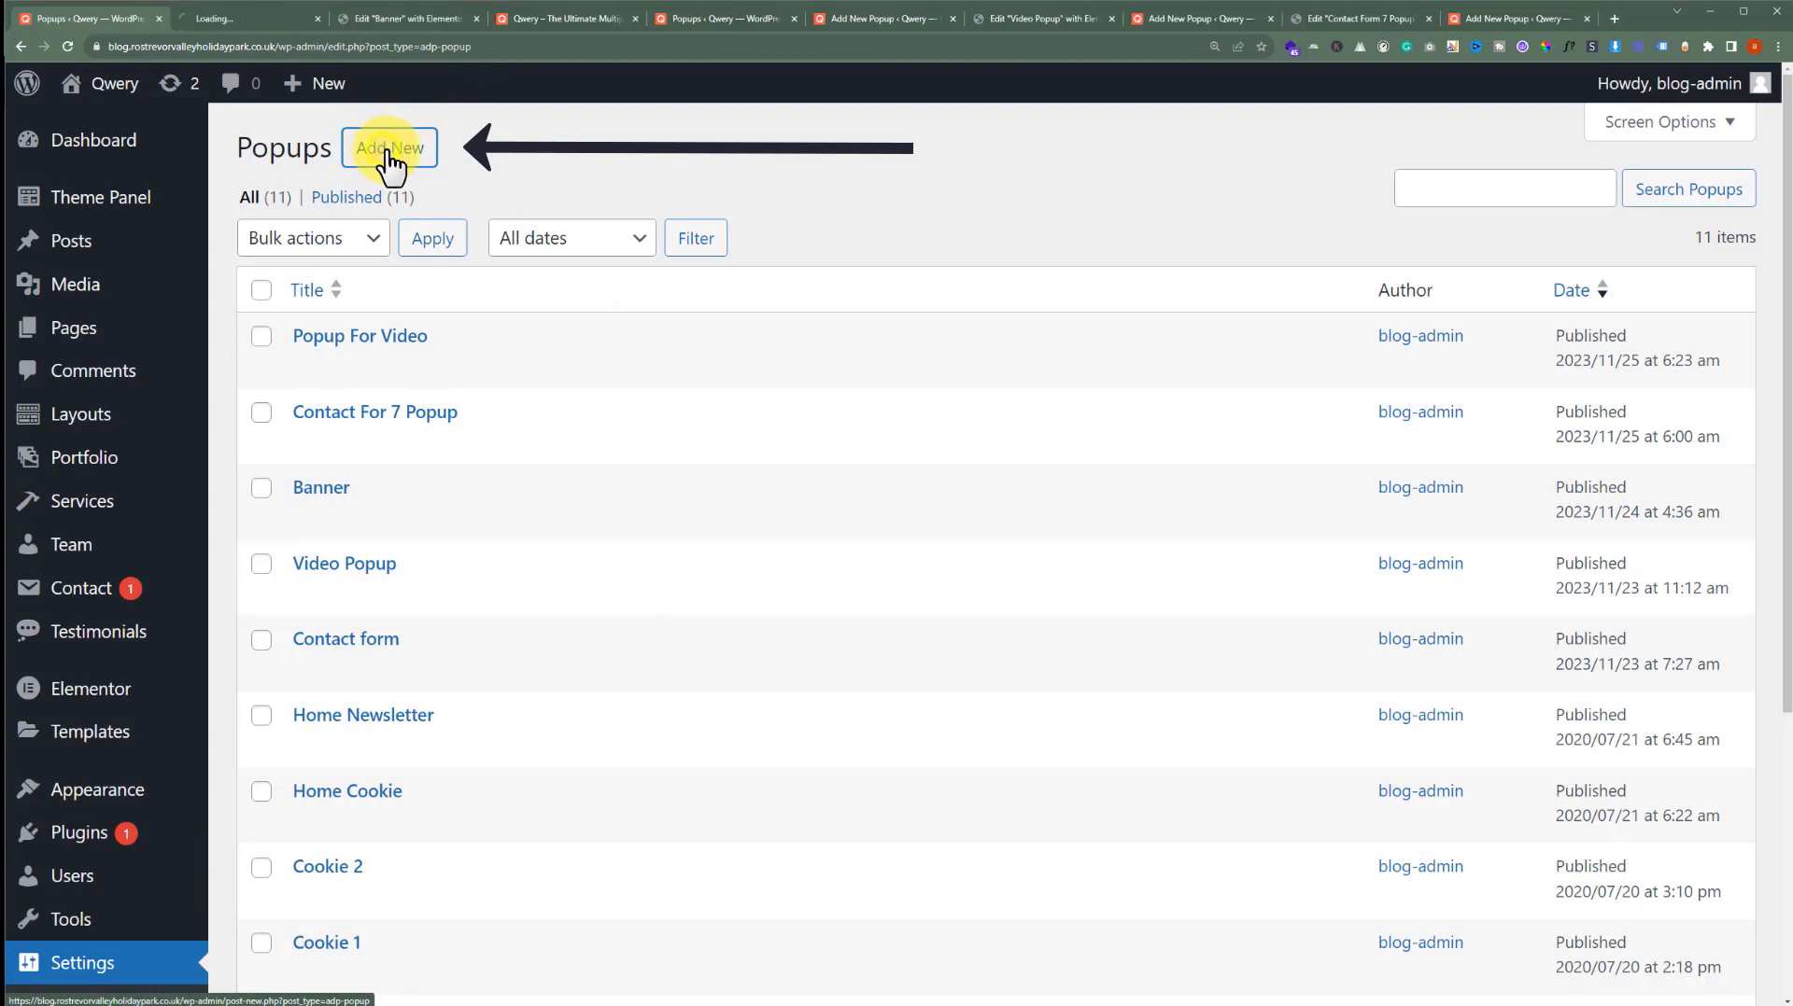
{"action": "left_click", "coordinate": [269, 15]}
{"action": "type", "text": "Banner For Popup"}
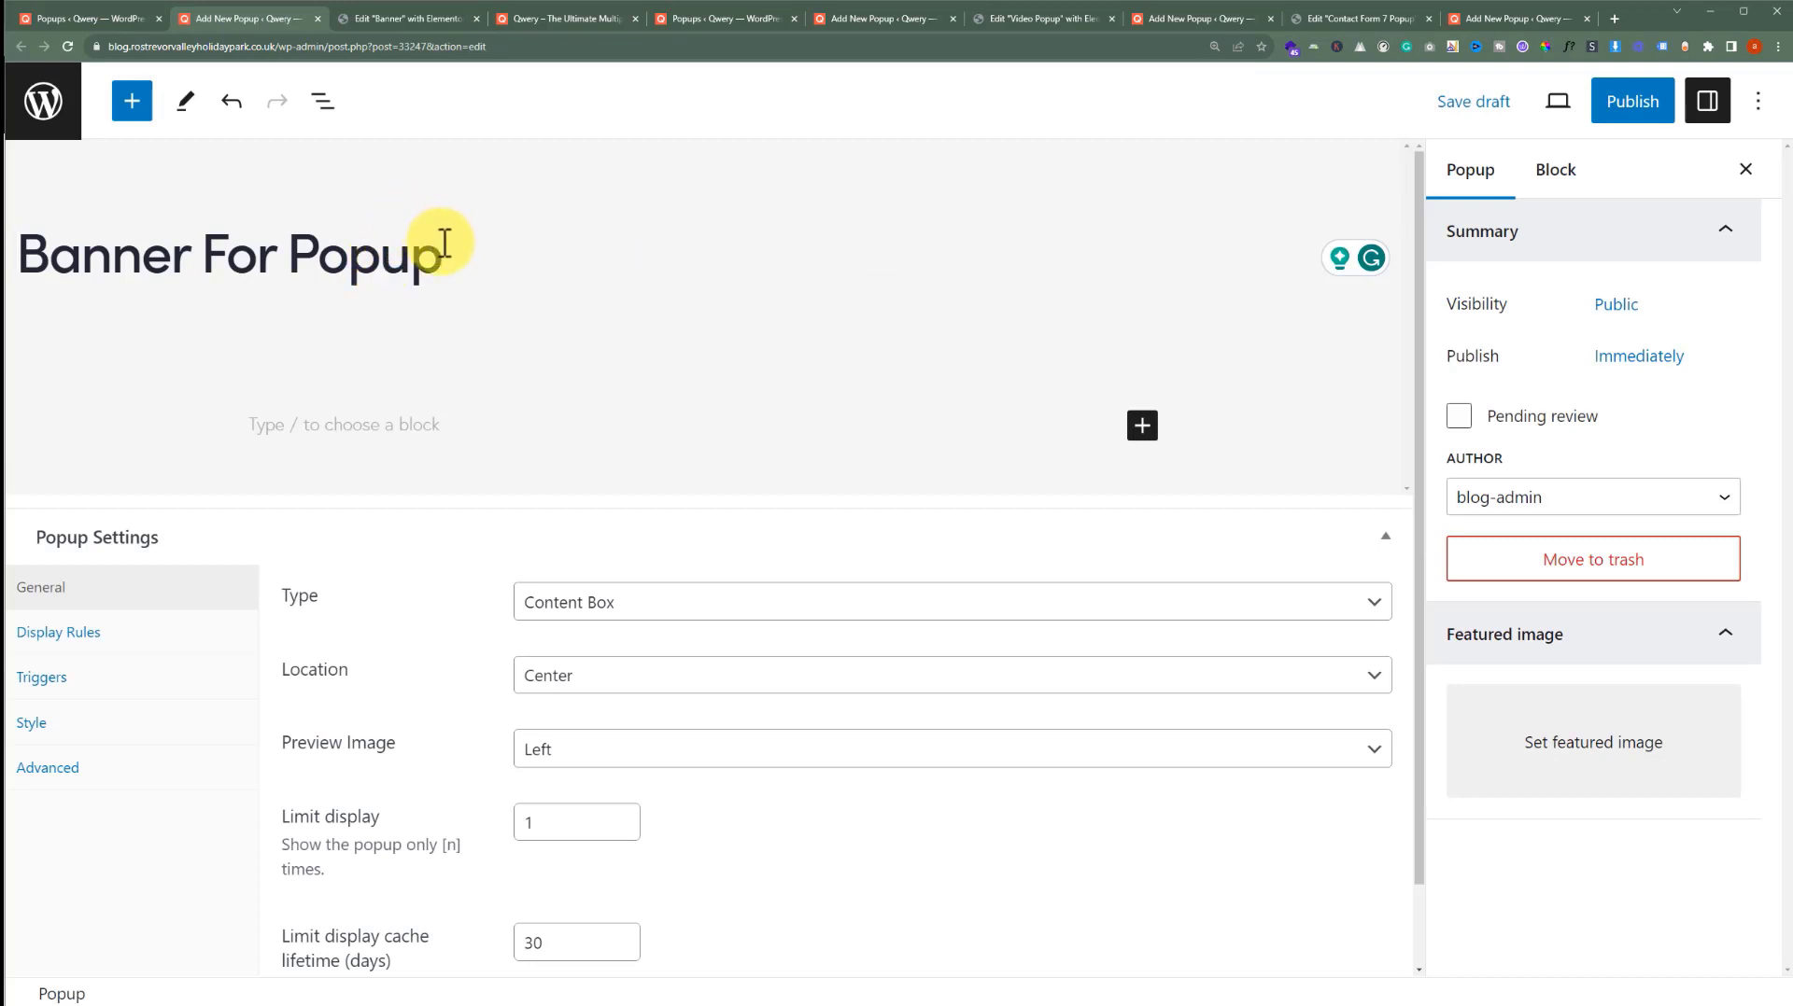
Add a Layouts block to the popup content and set its layout to Banner
{"action": "left_click", "coordinate": [1141, 426]}
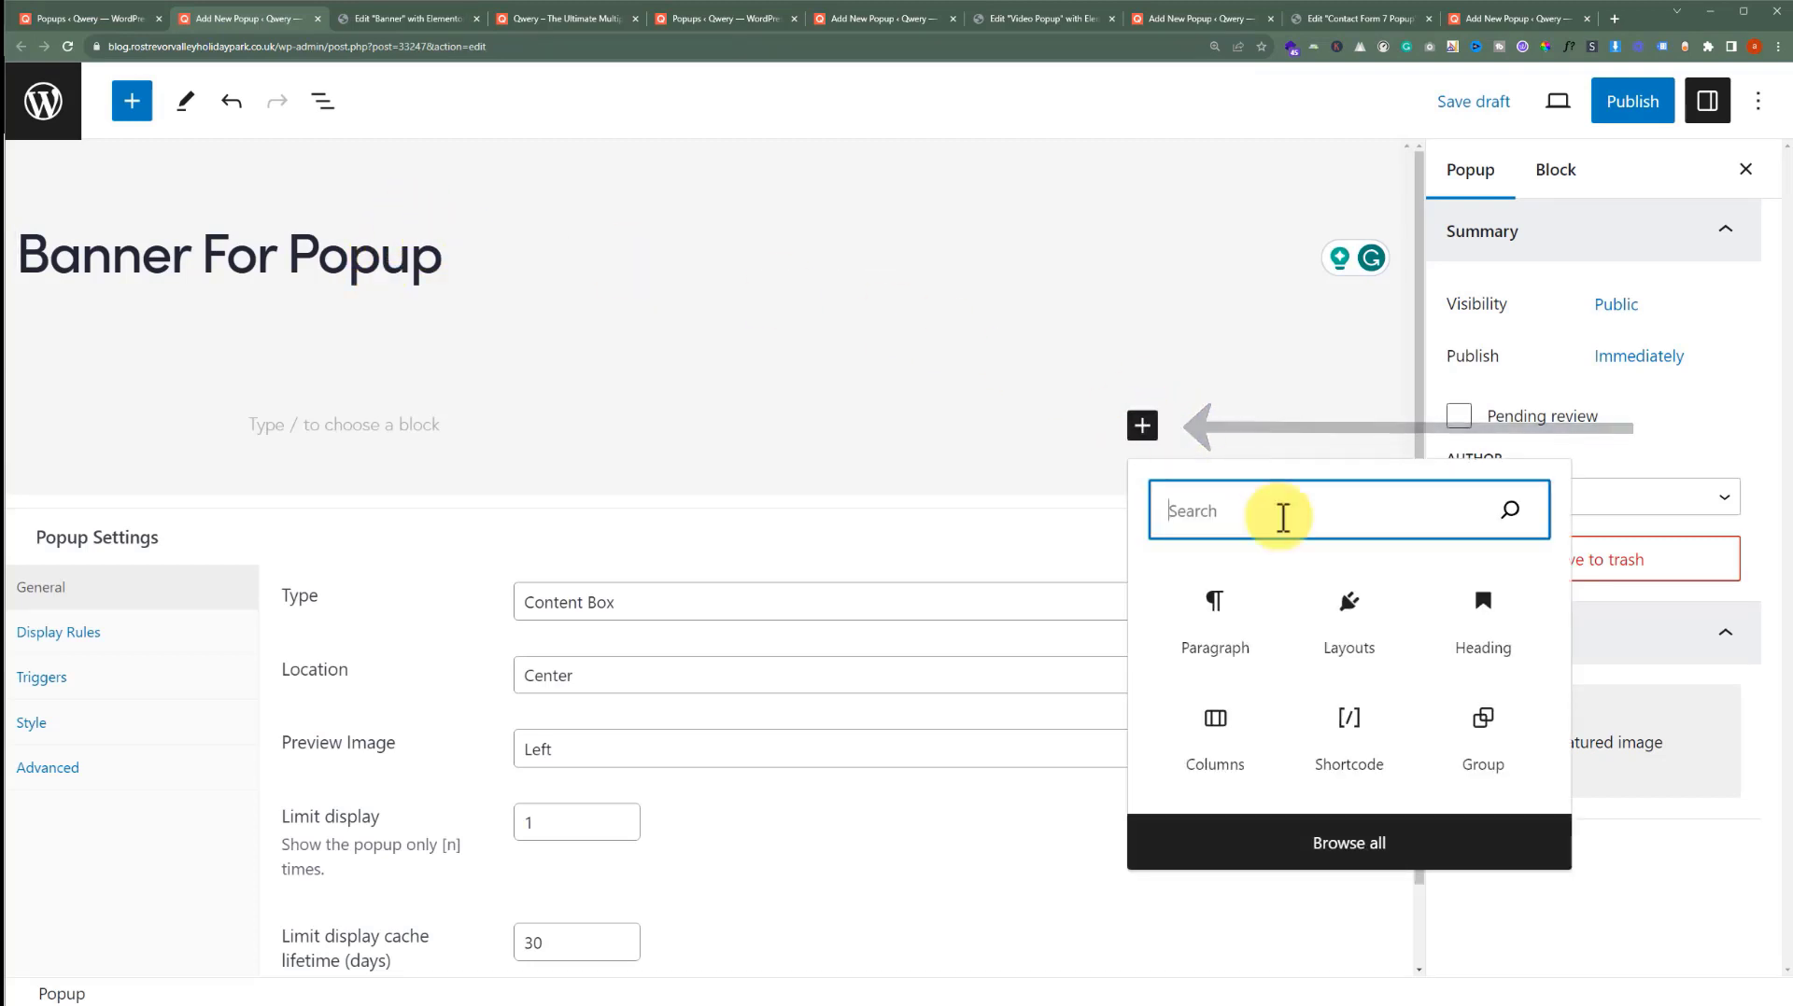
{"action": "left_click", "coordinate": [1369, 612]}
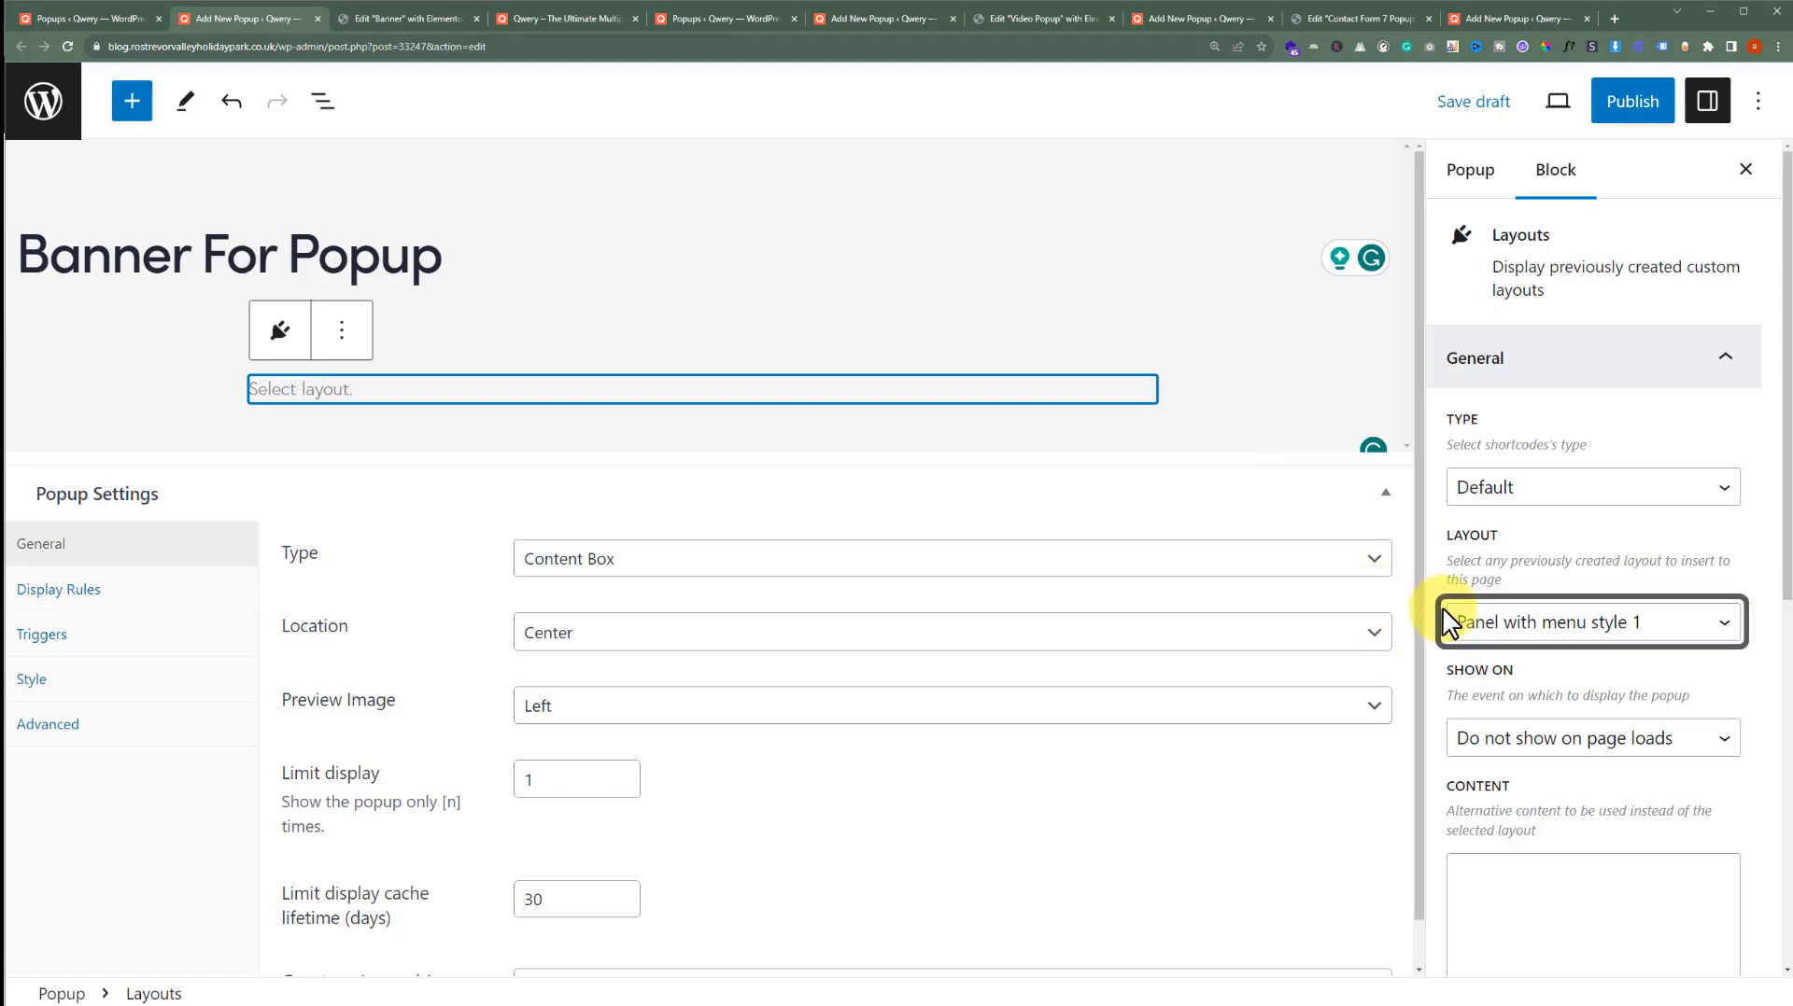
{"action": "left_click", "coordinate": [1540, 626]}
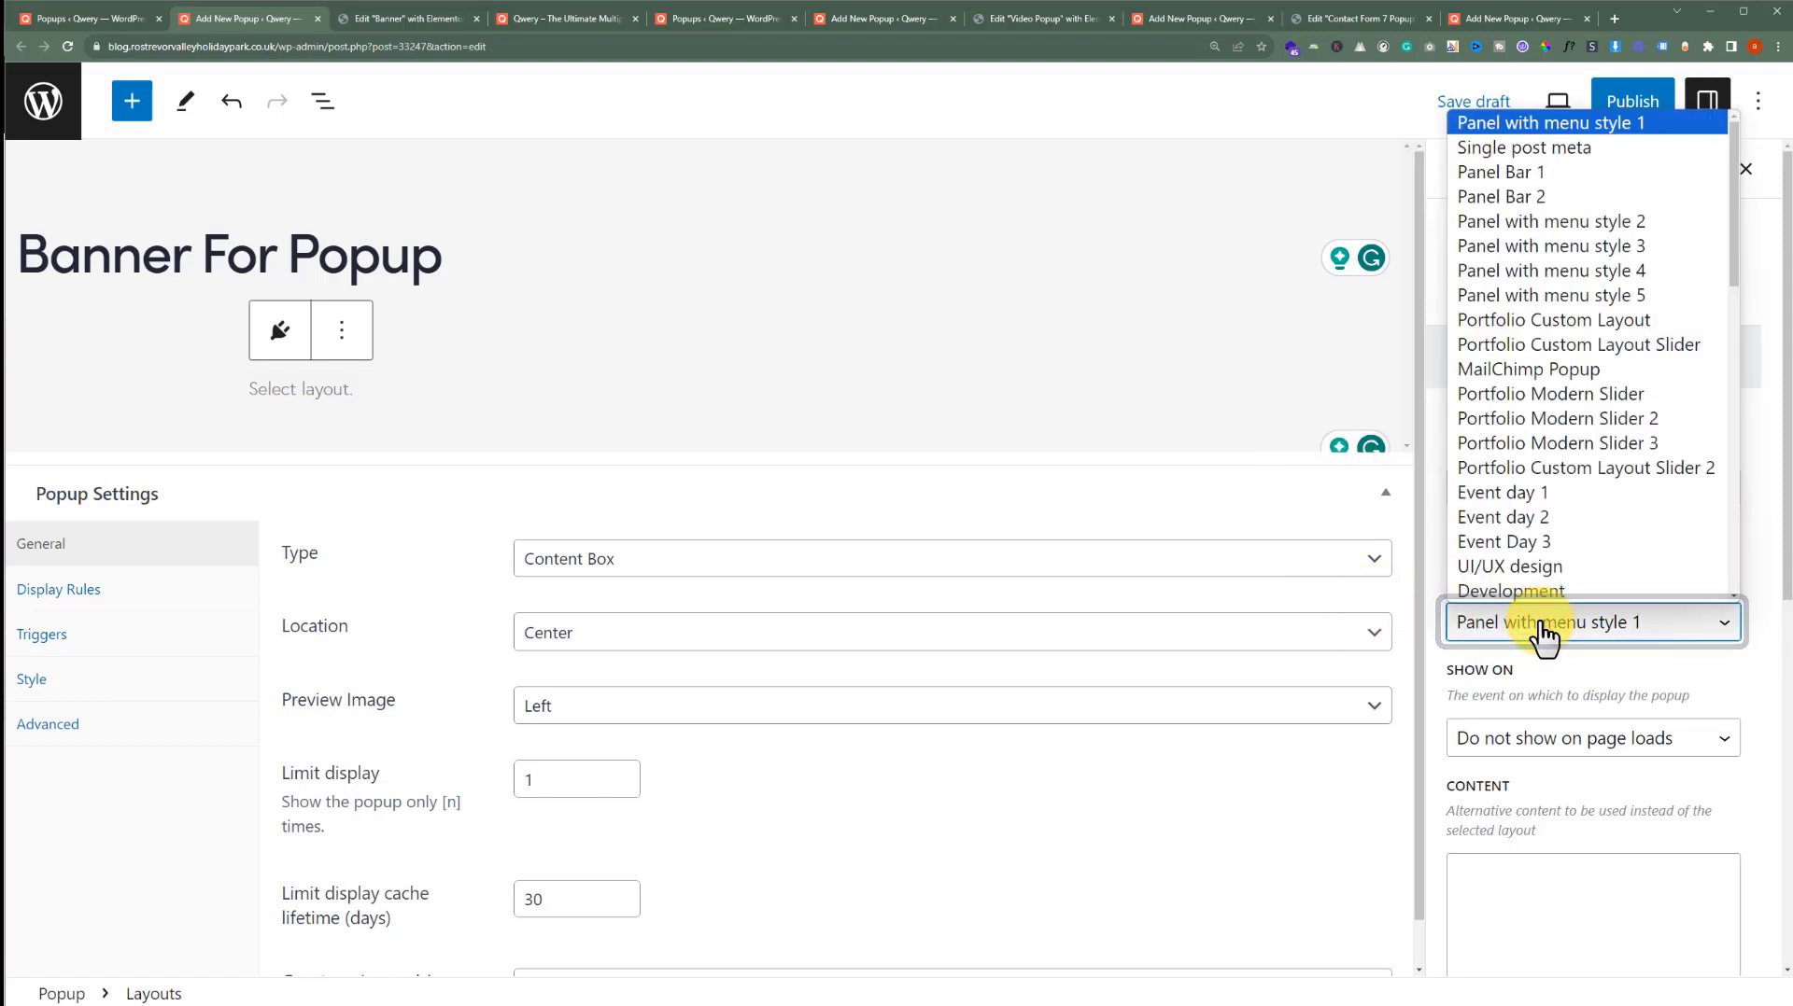
{"action": "key", "text": "b"}
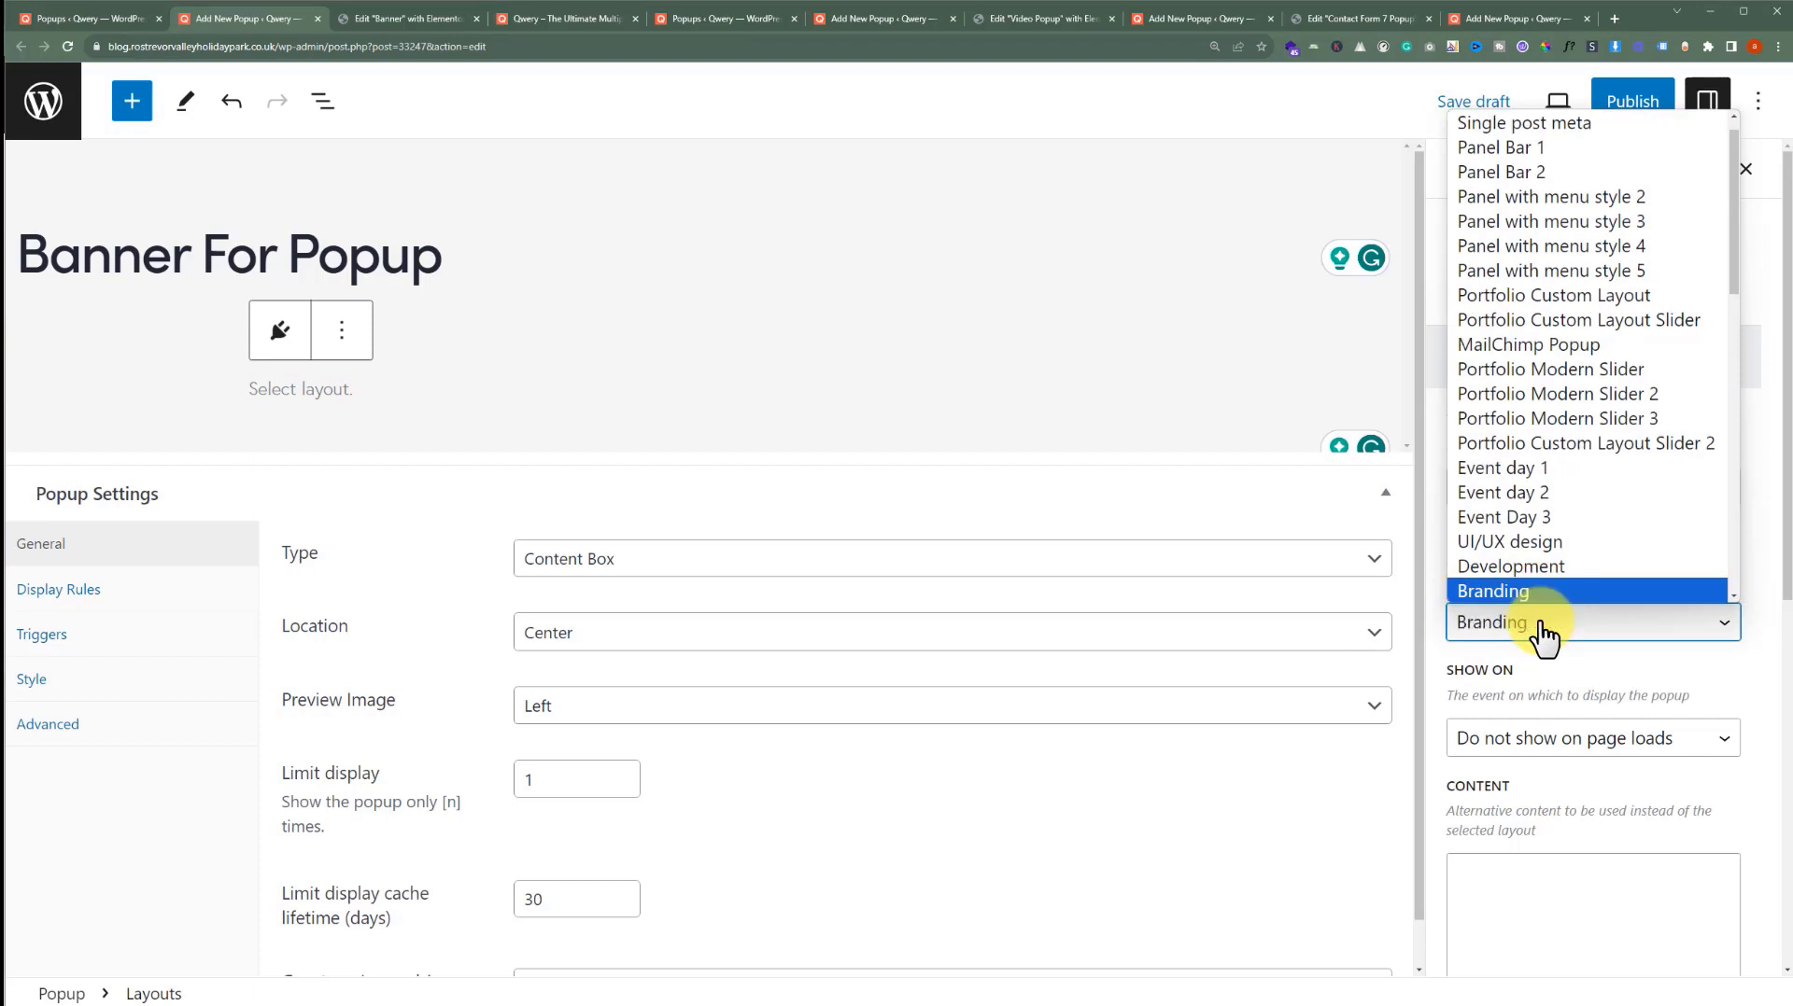
{"action": "key", "text": "b"}
{"action": "key", "text": "b"}
{"action": "key", "text": "b"}
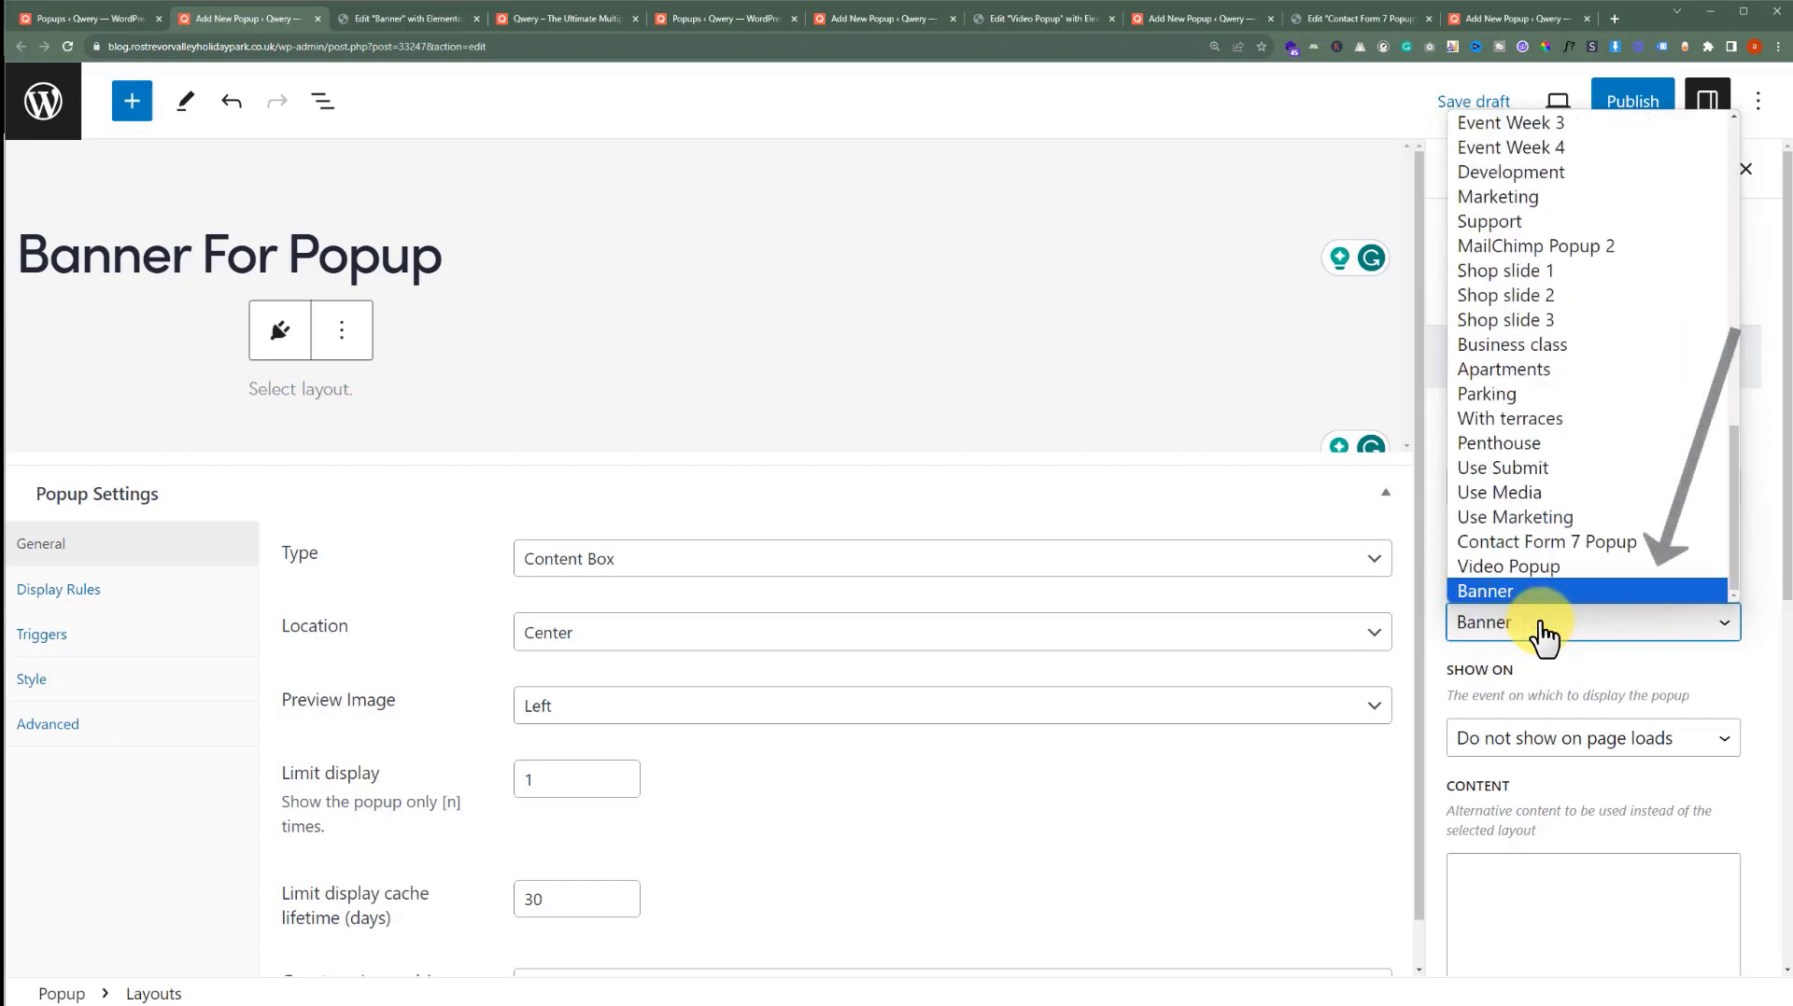
{"action": "key", "text": "Return"}
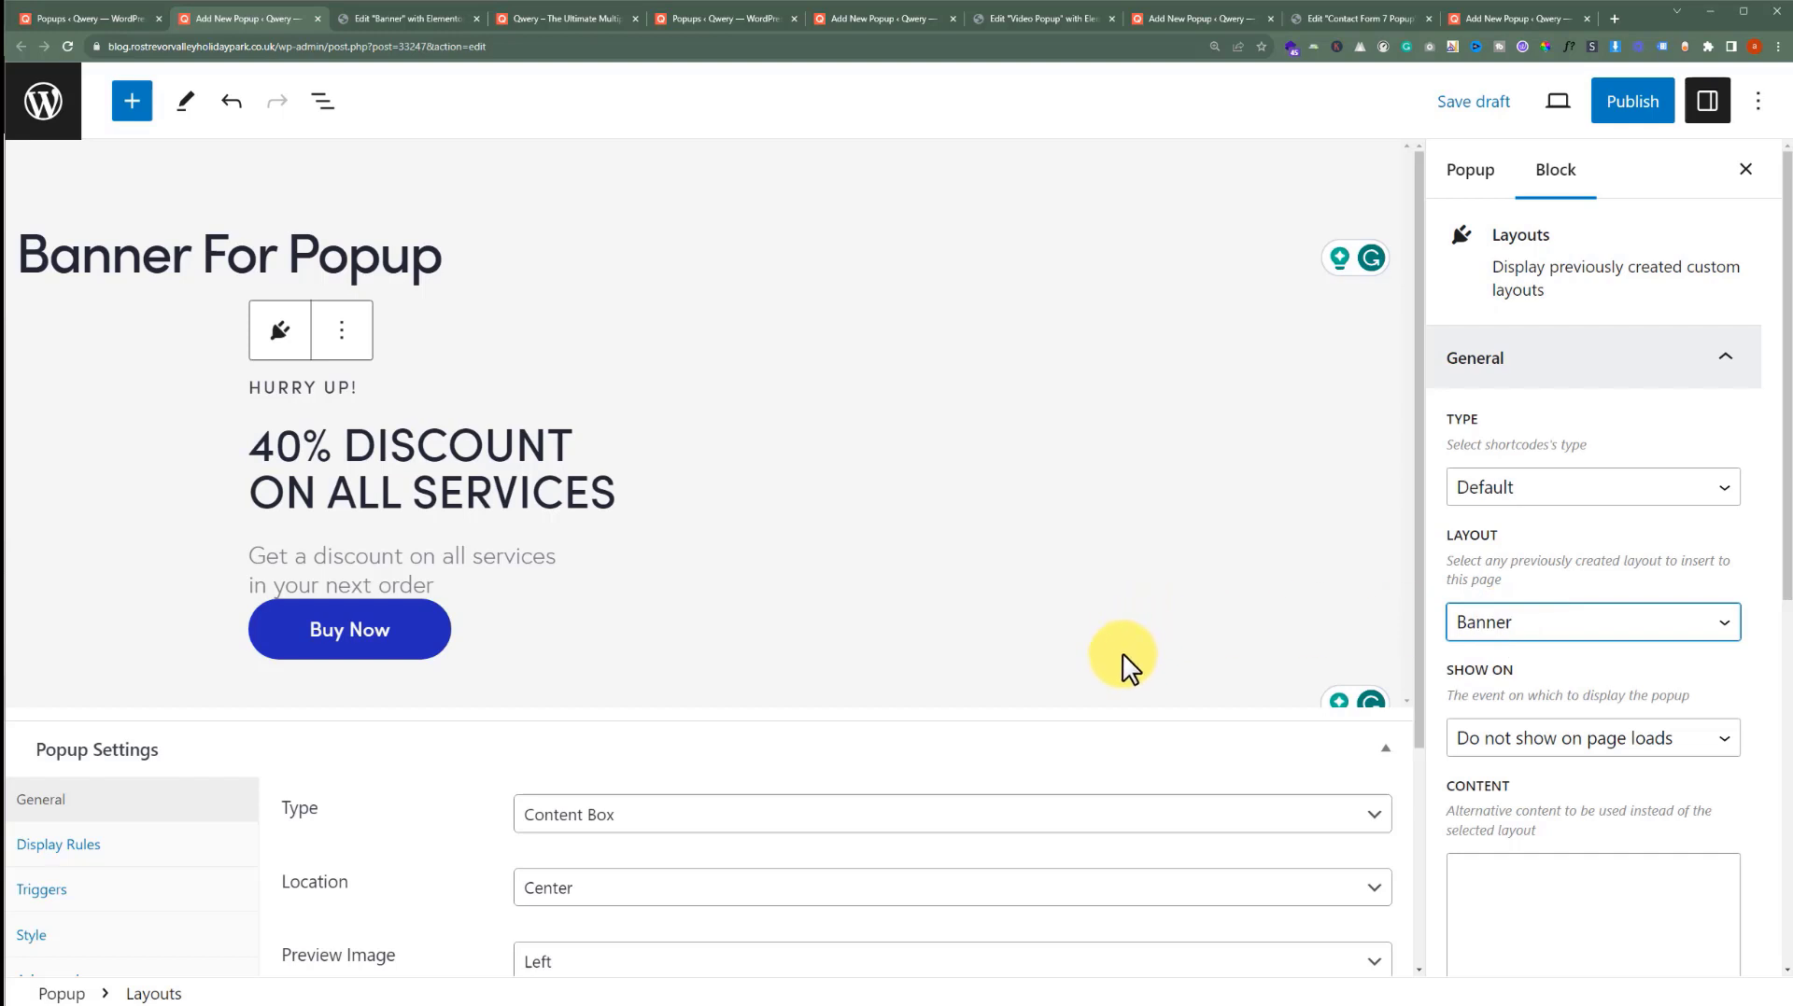
Restrict the popup's display to specific pages with a Pages rule for the Contact page
{"action": "scroll", "coordinate": [1118, 666], "scroll_direction": "down", "scroll_amount": 3}
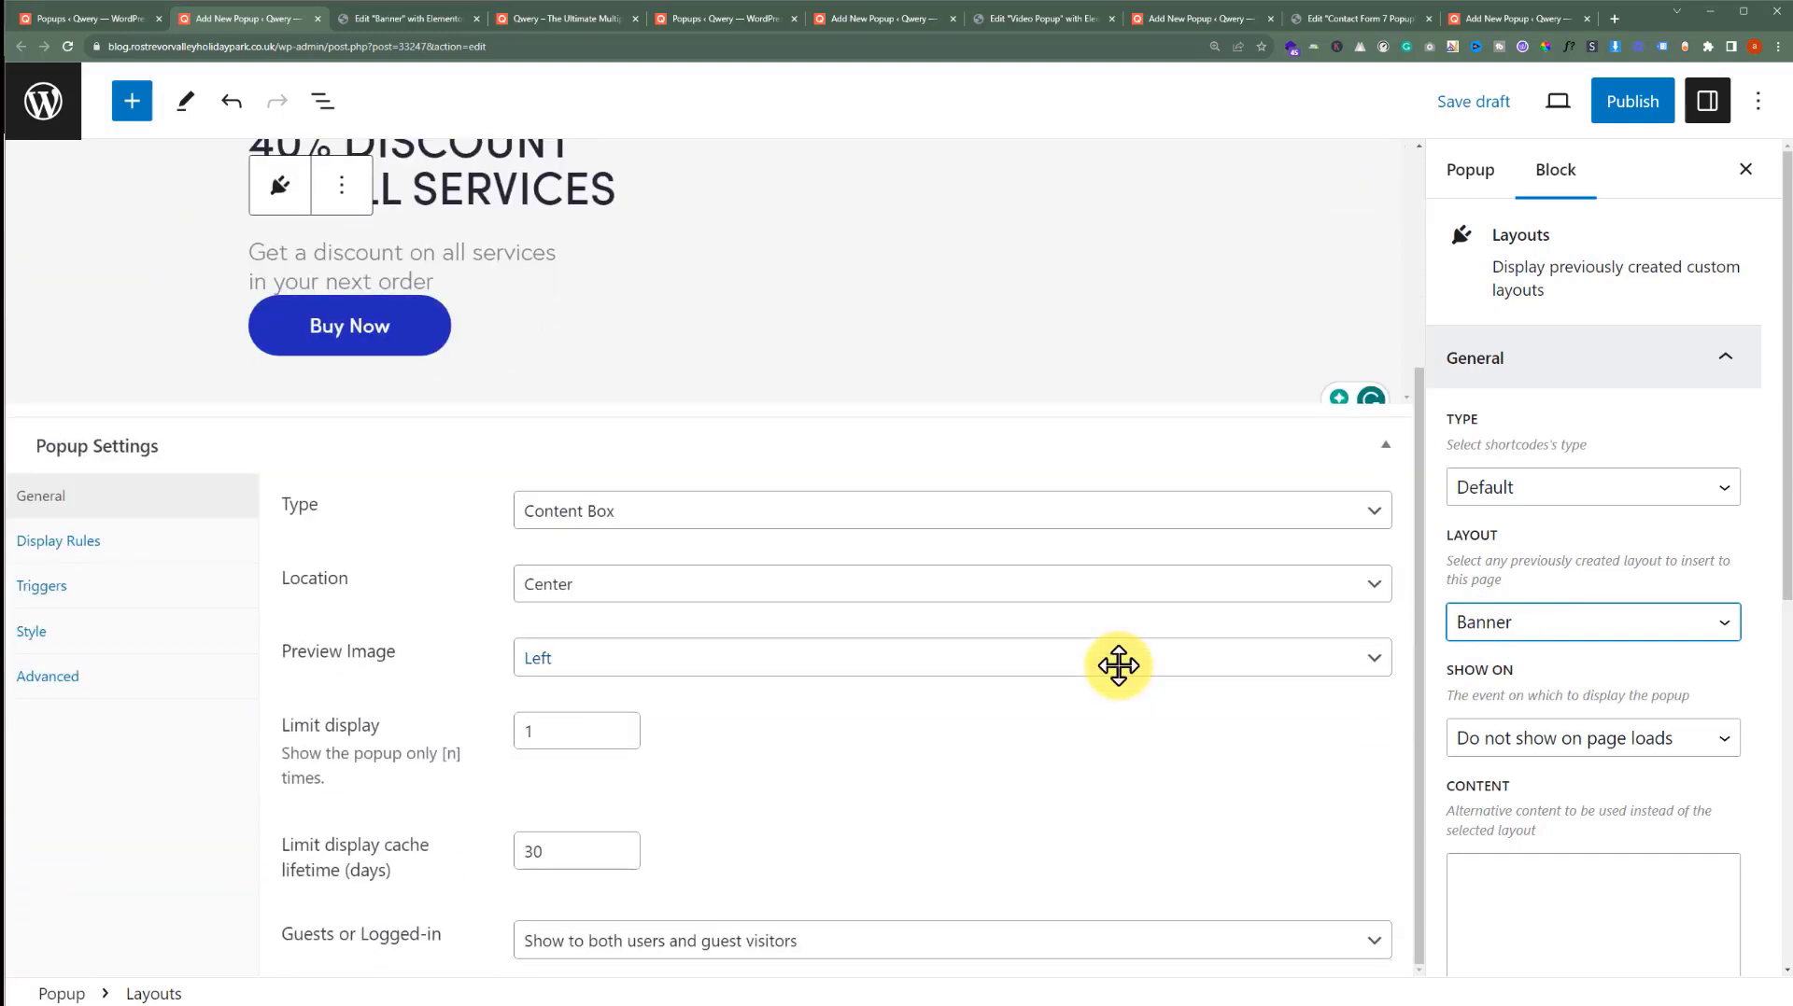
{"action": "left_click", "coordinate": [119, 558]}
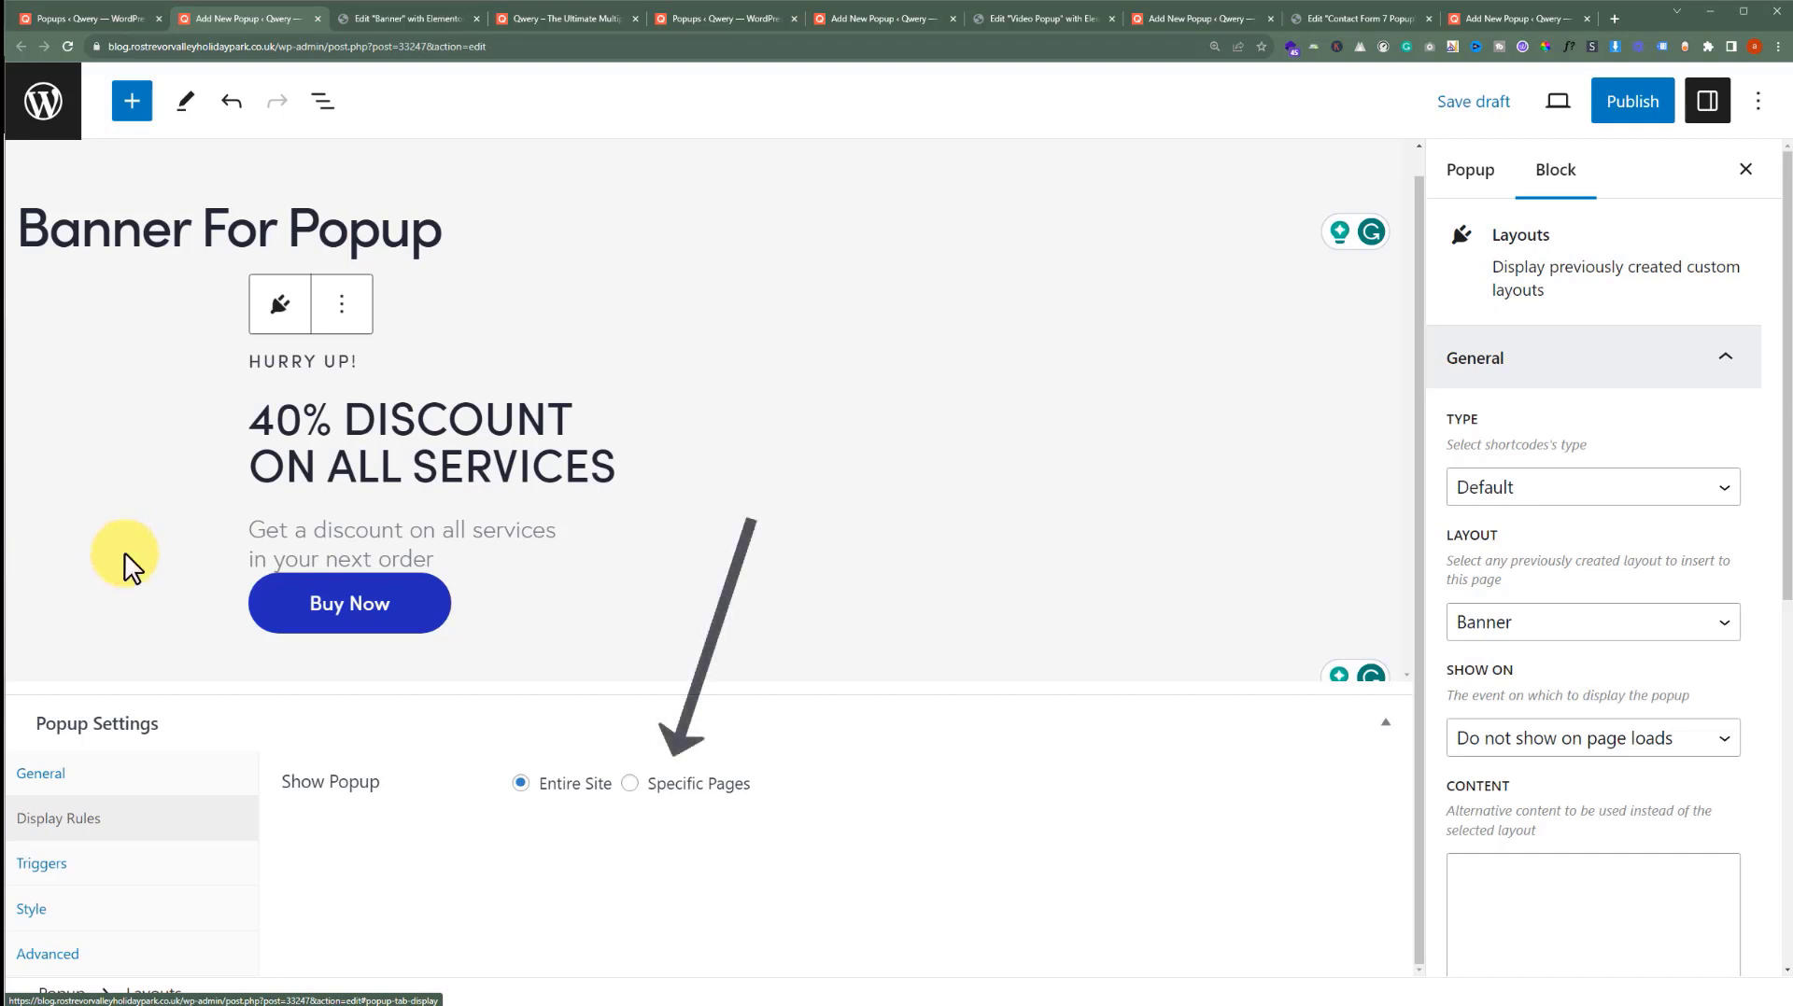
{"action": "left_click", "coordinate": [632, 785]}
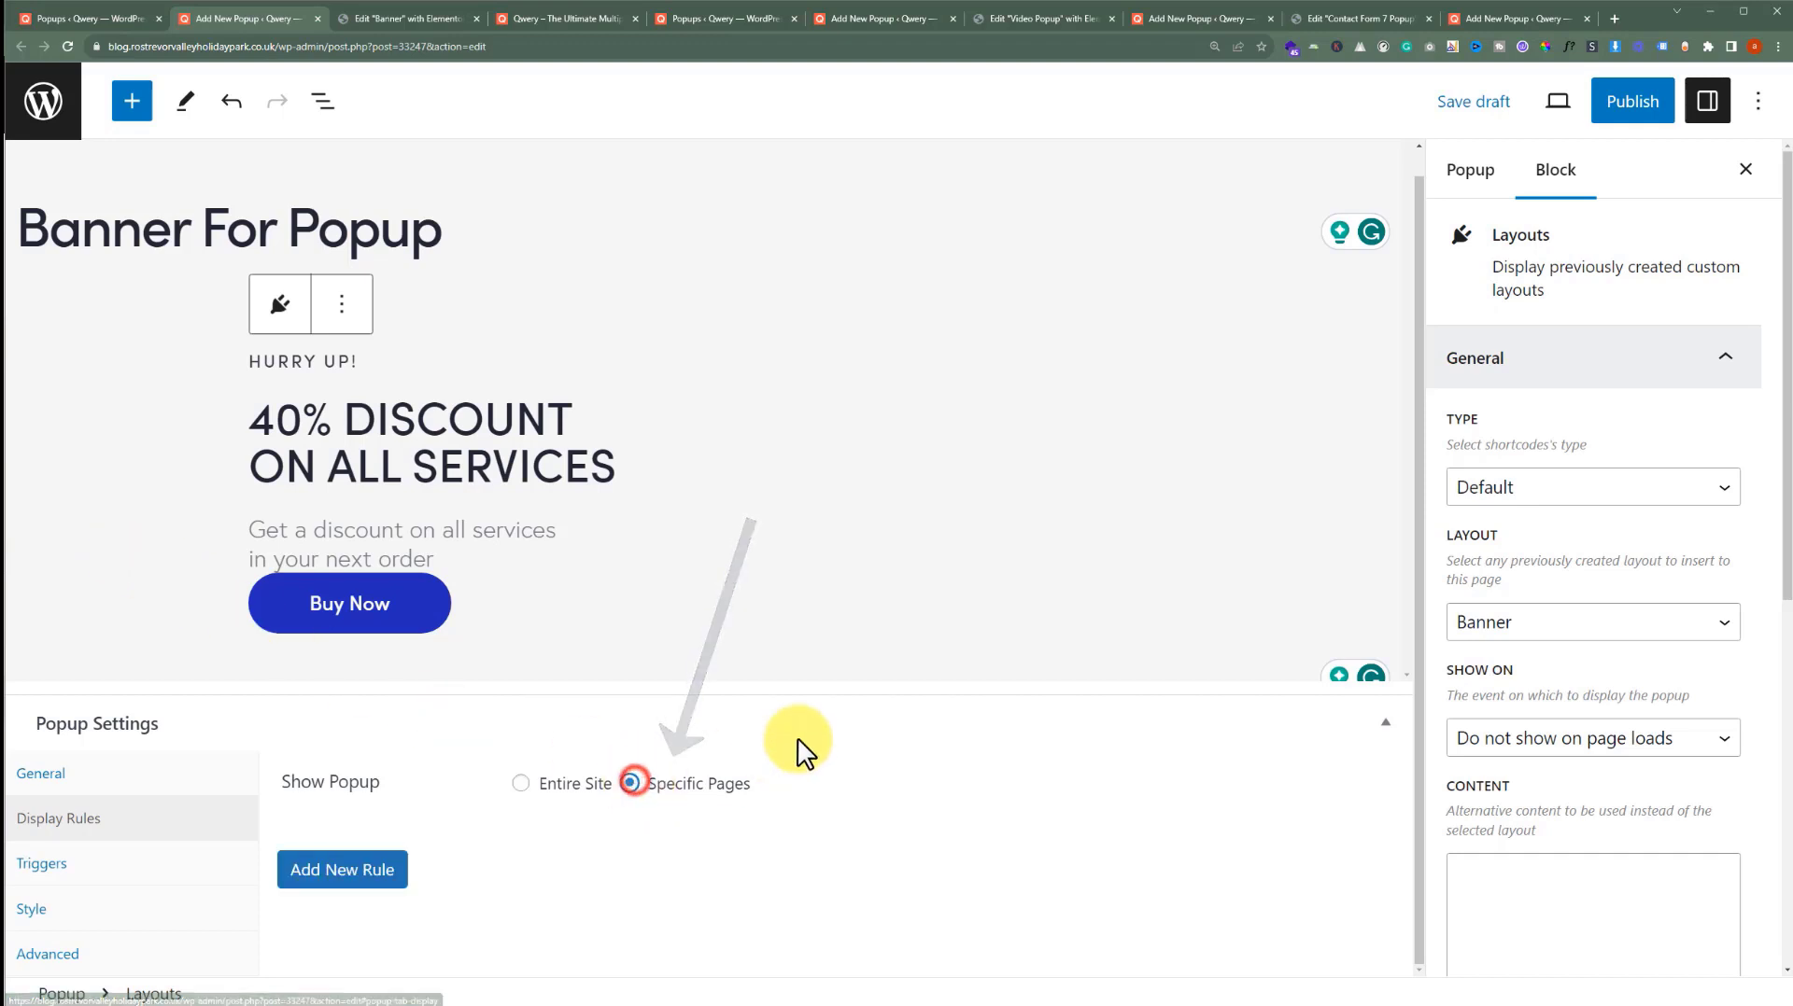
{"action": "left_click", "coordinate": [366, 878]}
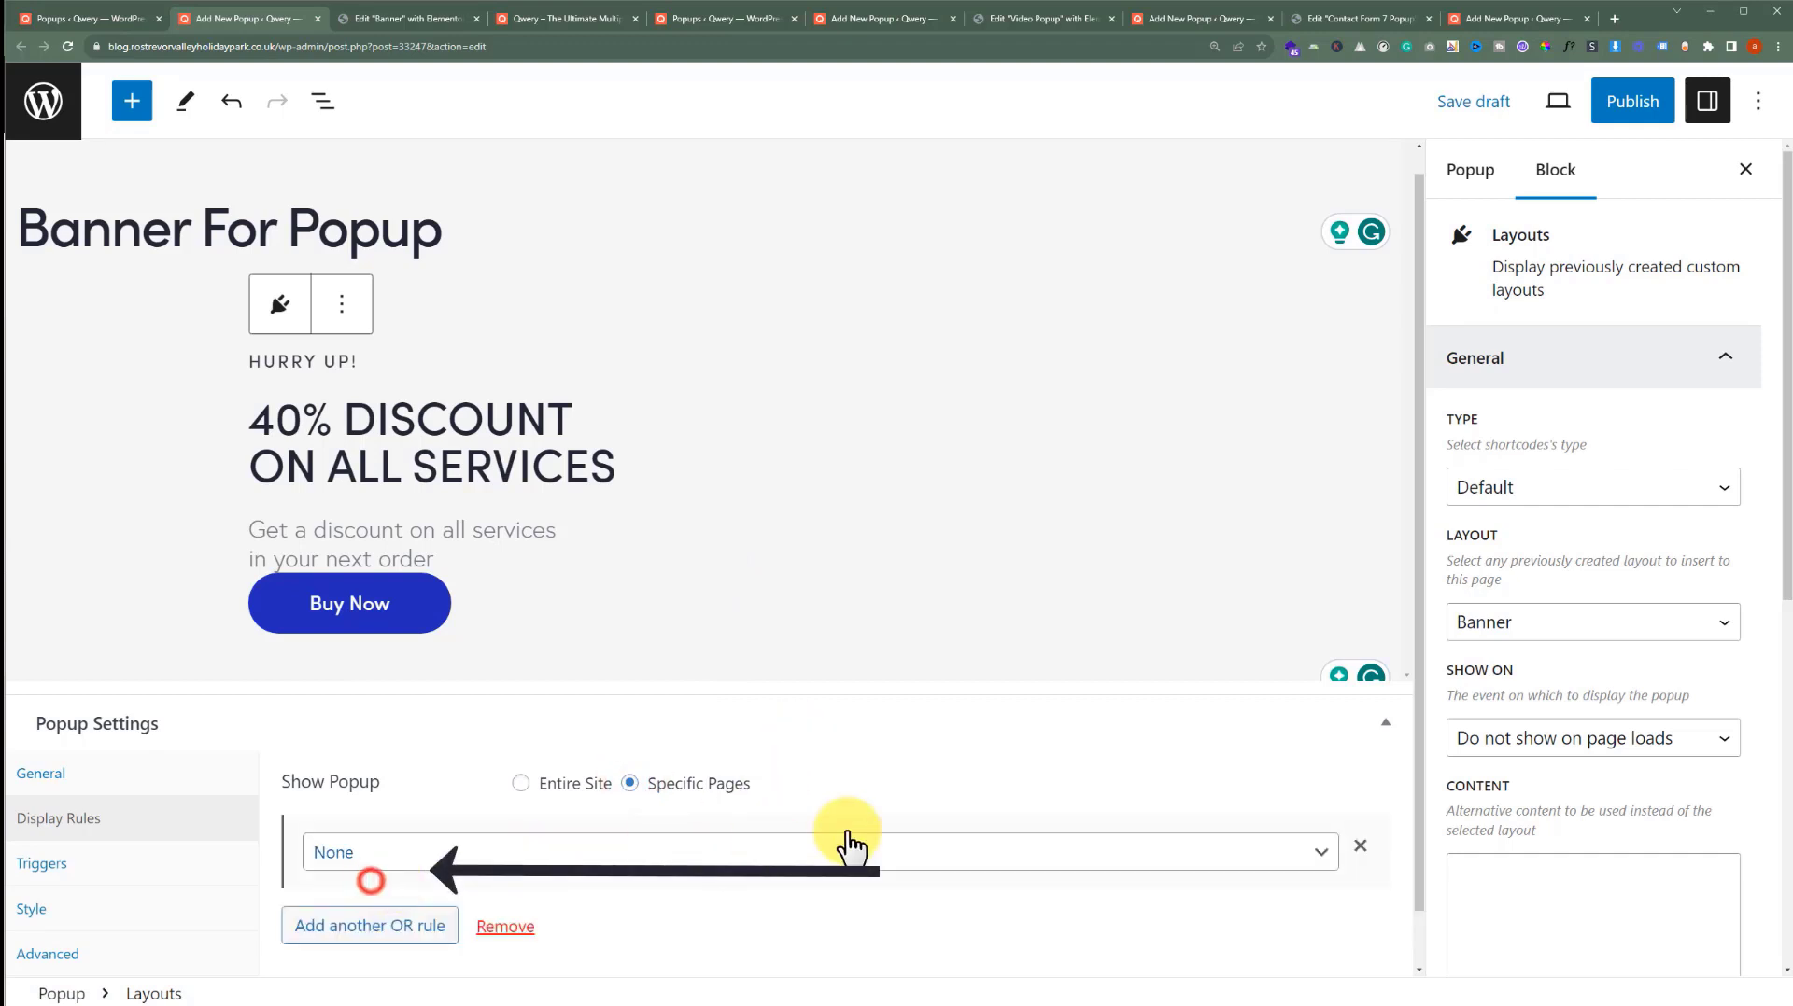
{"action": "left_click", "coordinate": [913, 851]}
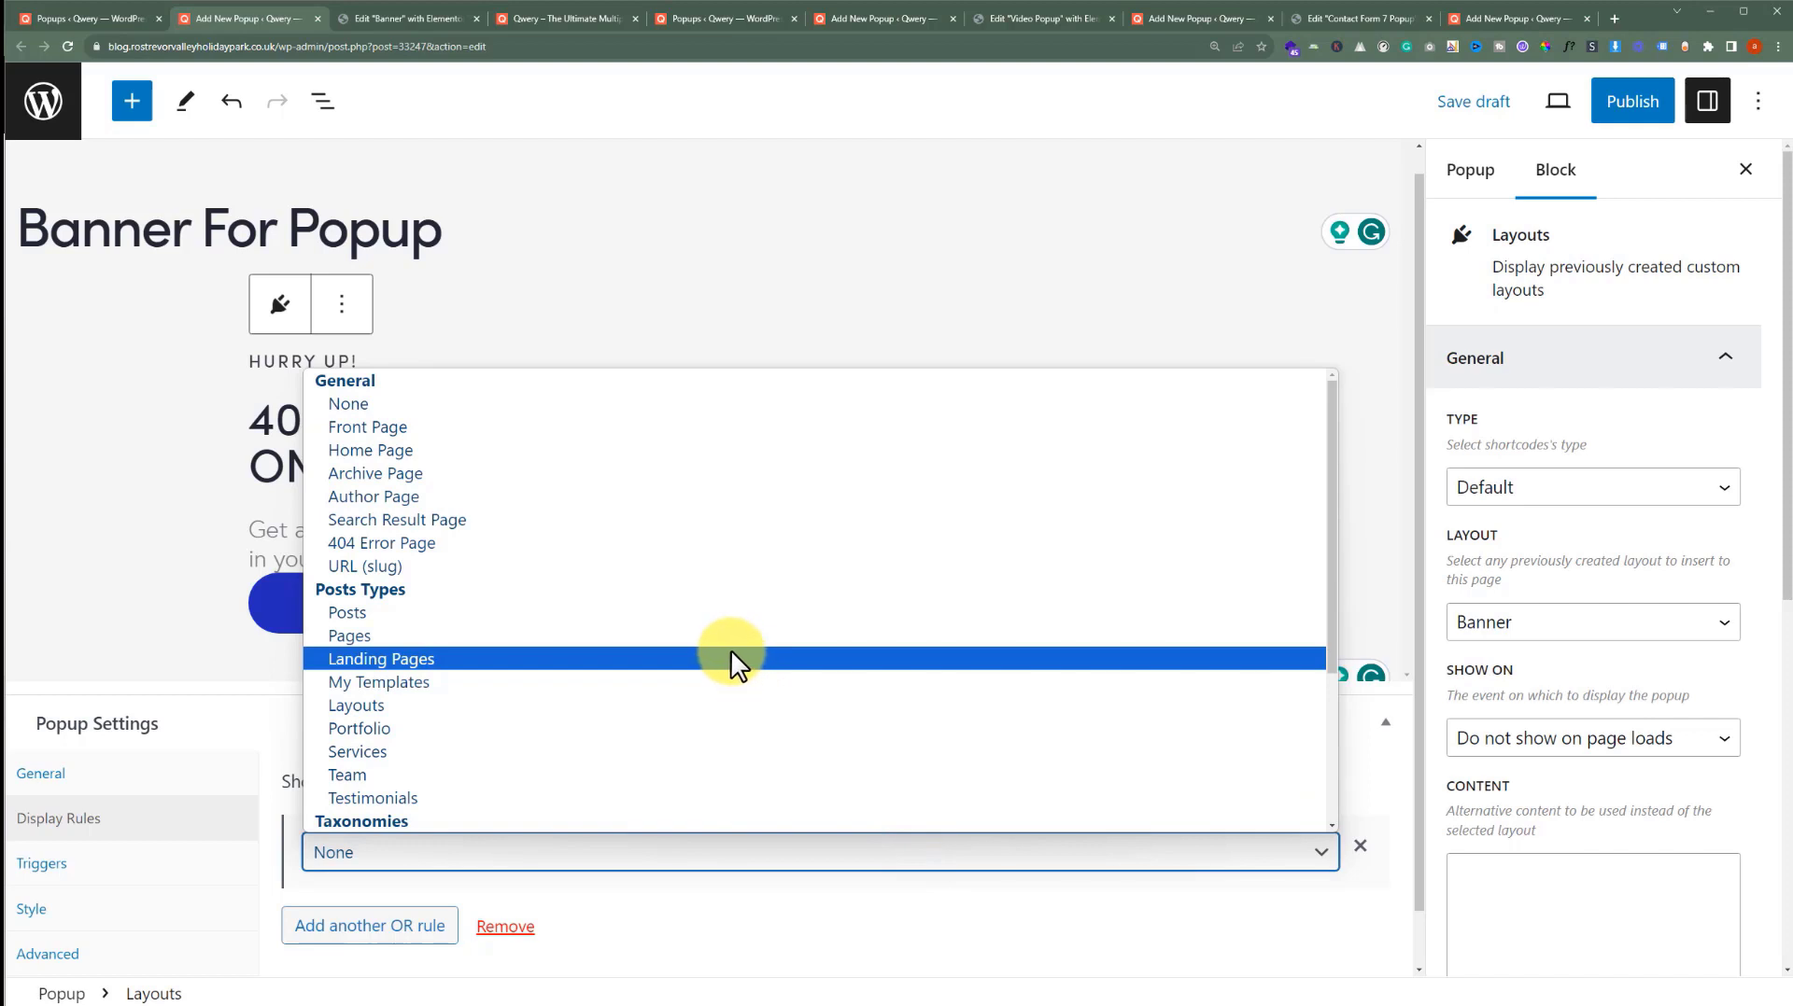
{"action": "left_click", "coordinate": [726, 641]}
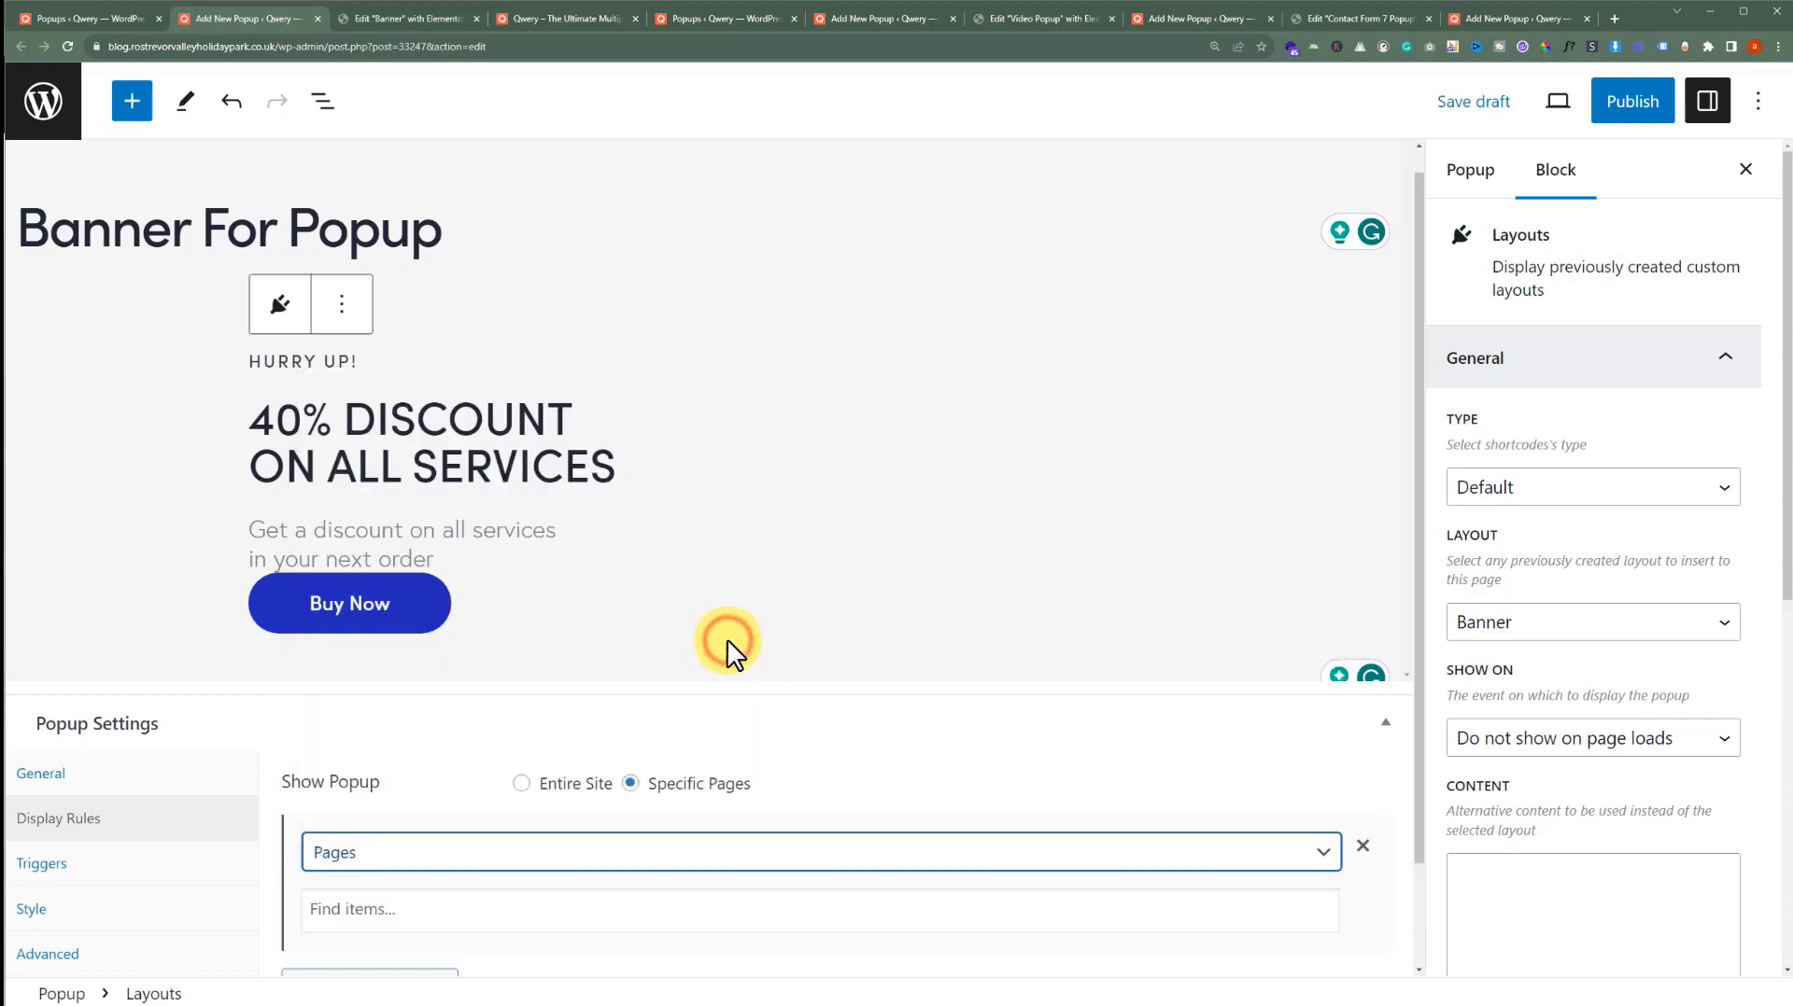
{"action": "left_click", "coordinate": [631, 907]}
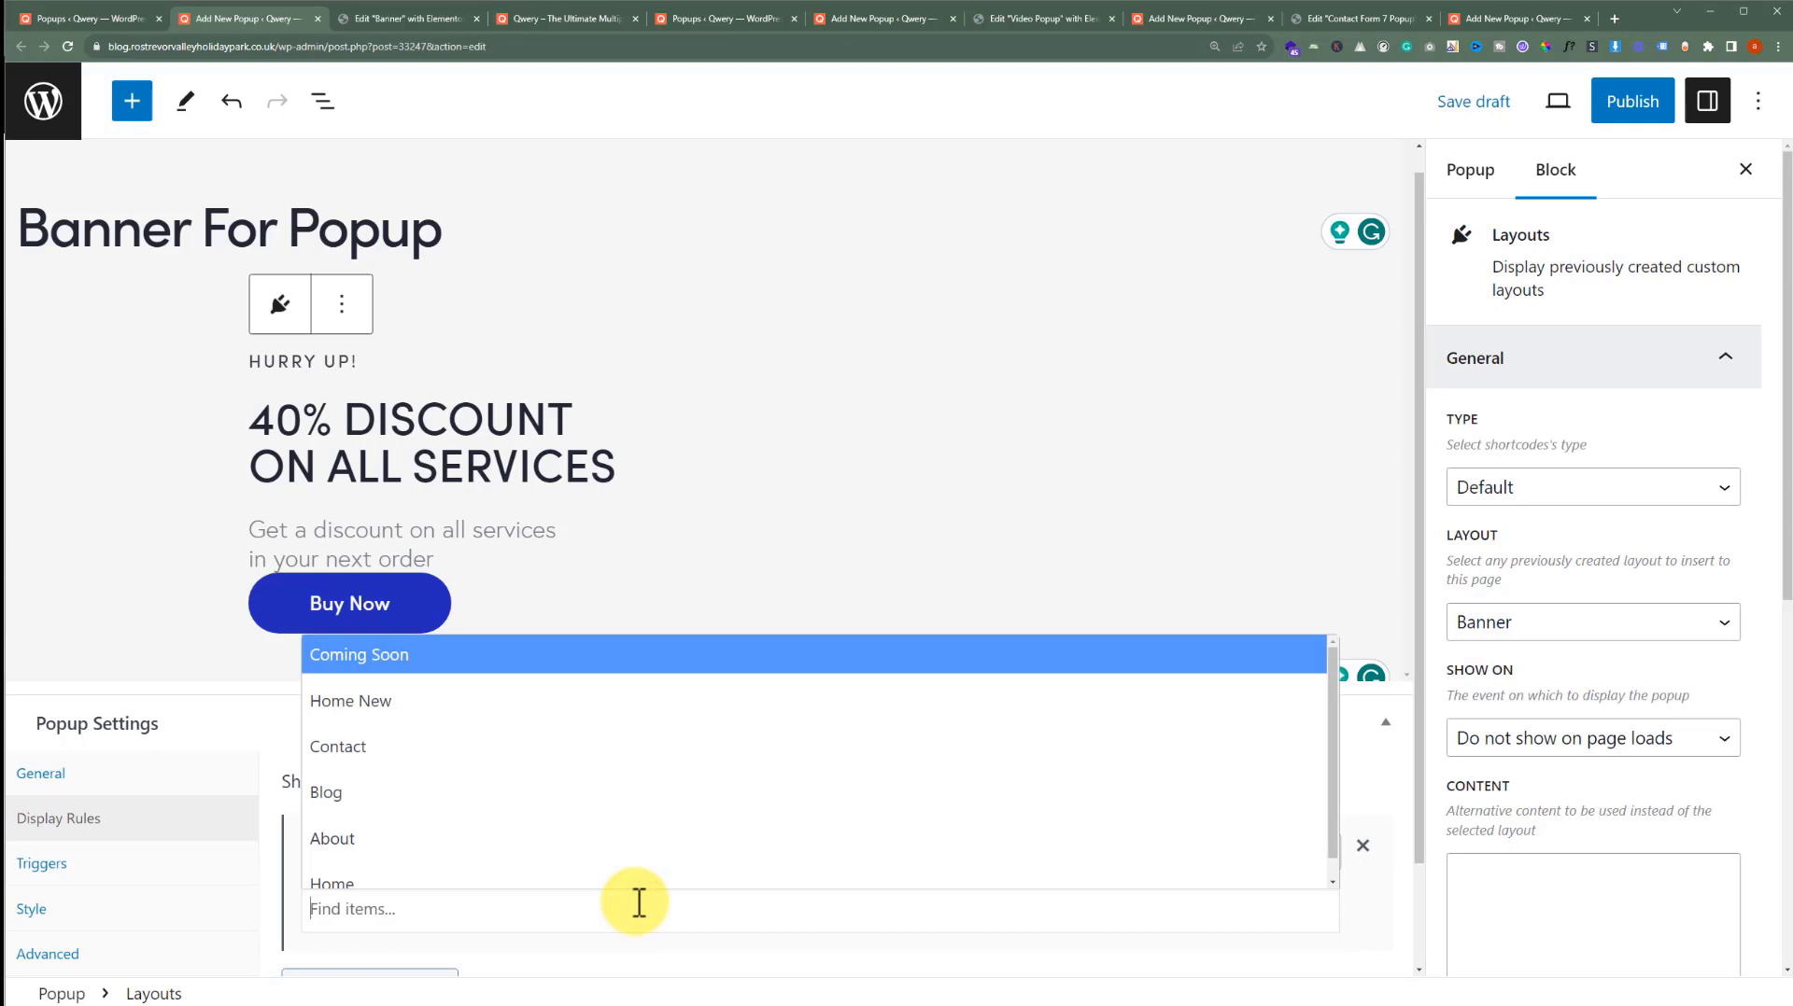
{"action": "type", "text": "co"}
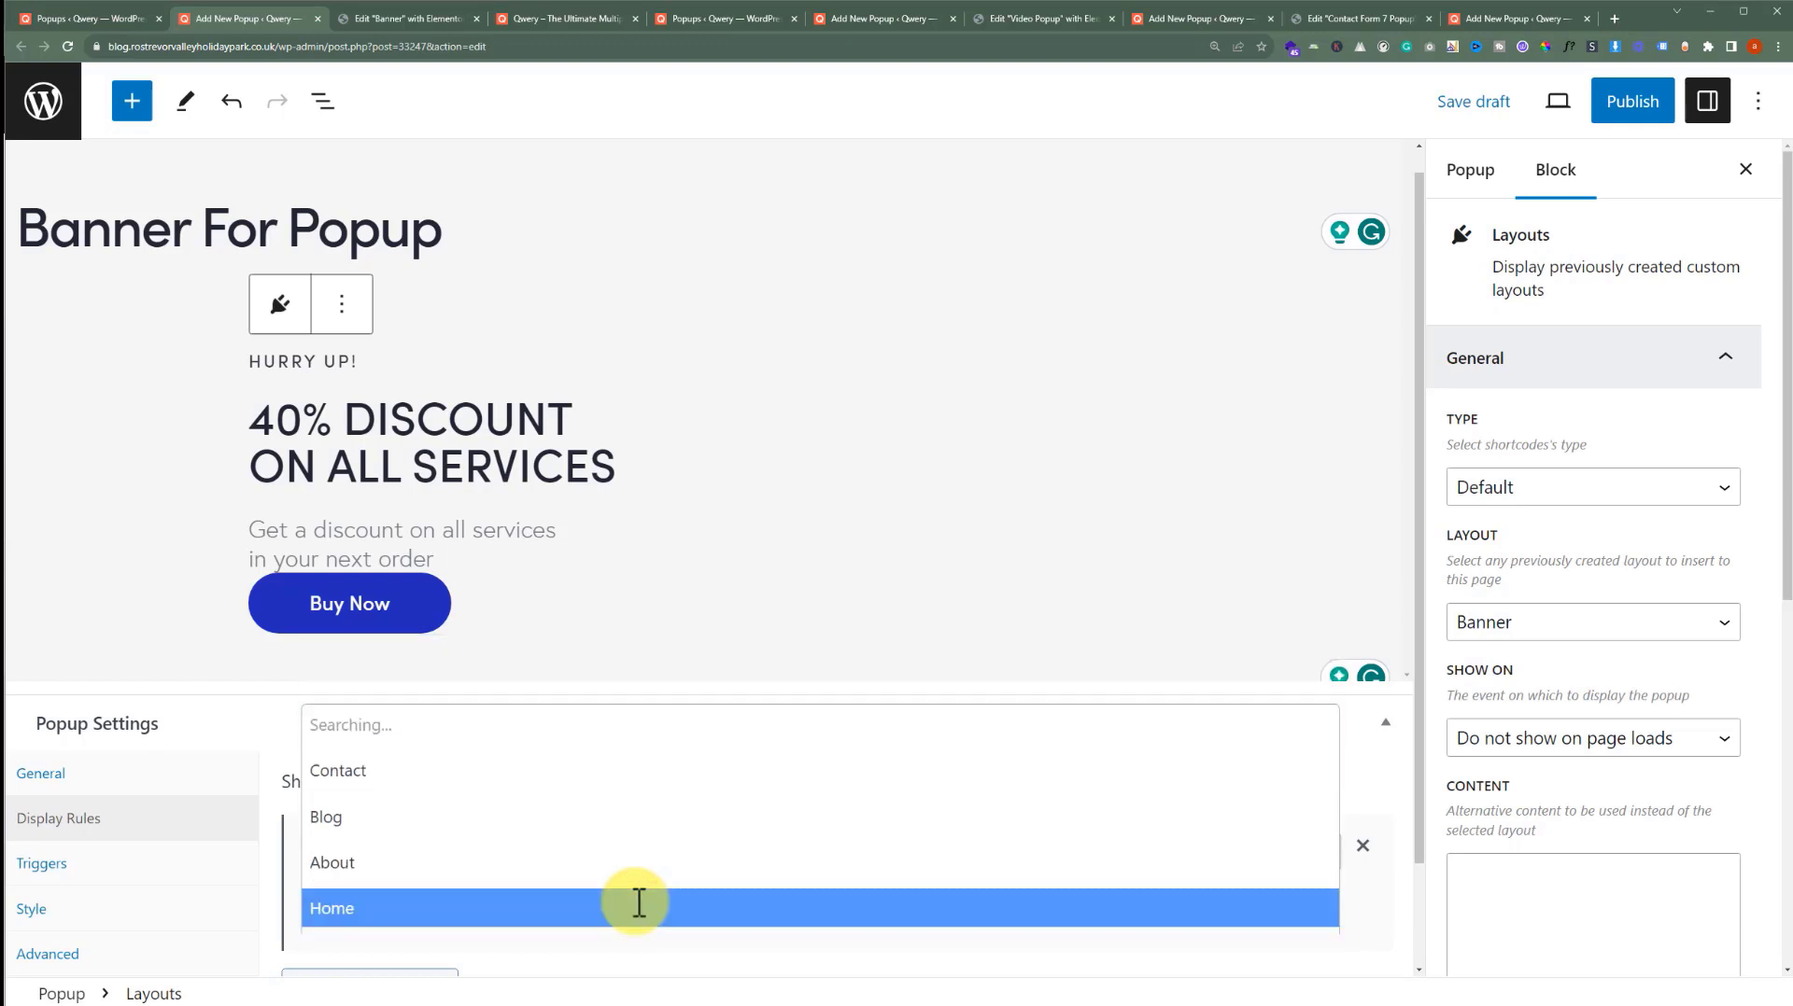
{"action": "left_click", "coordinate": [480, 776]}
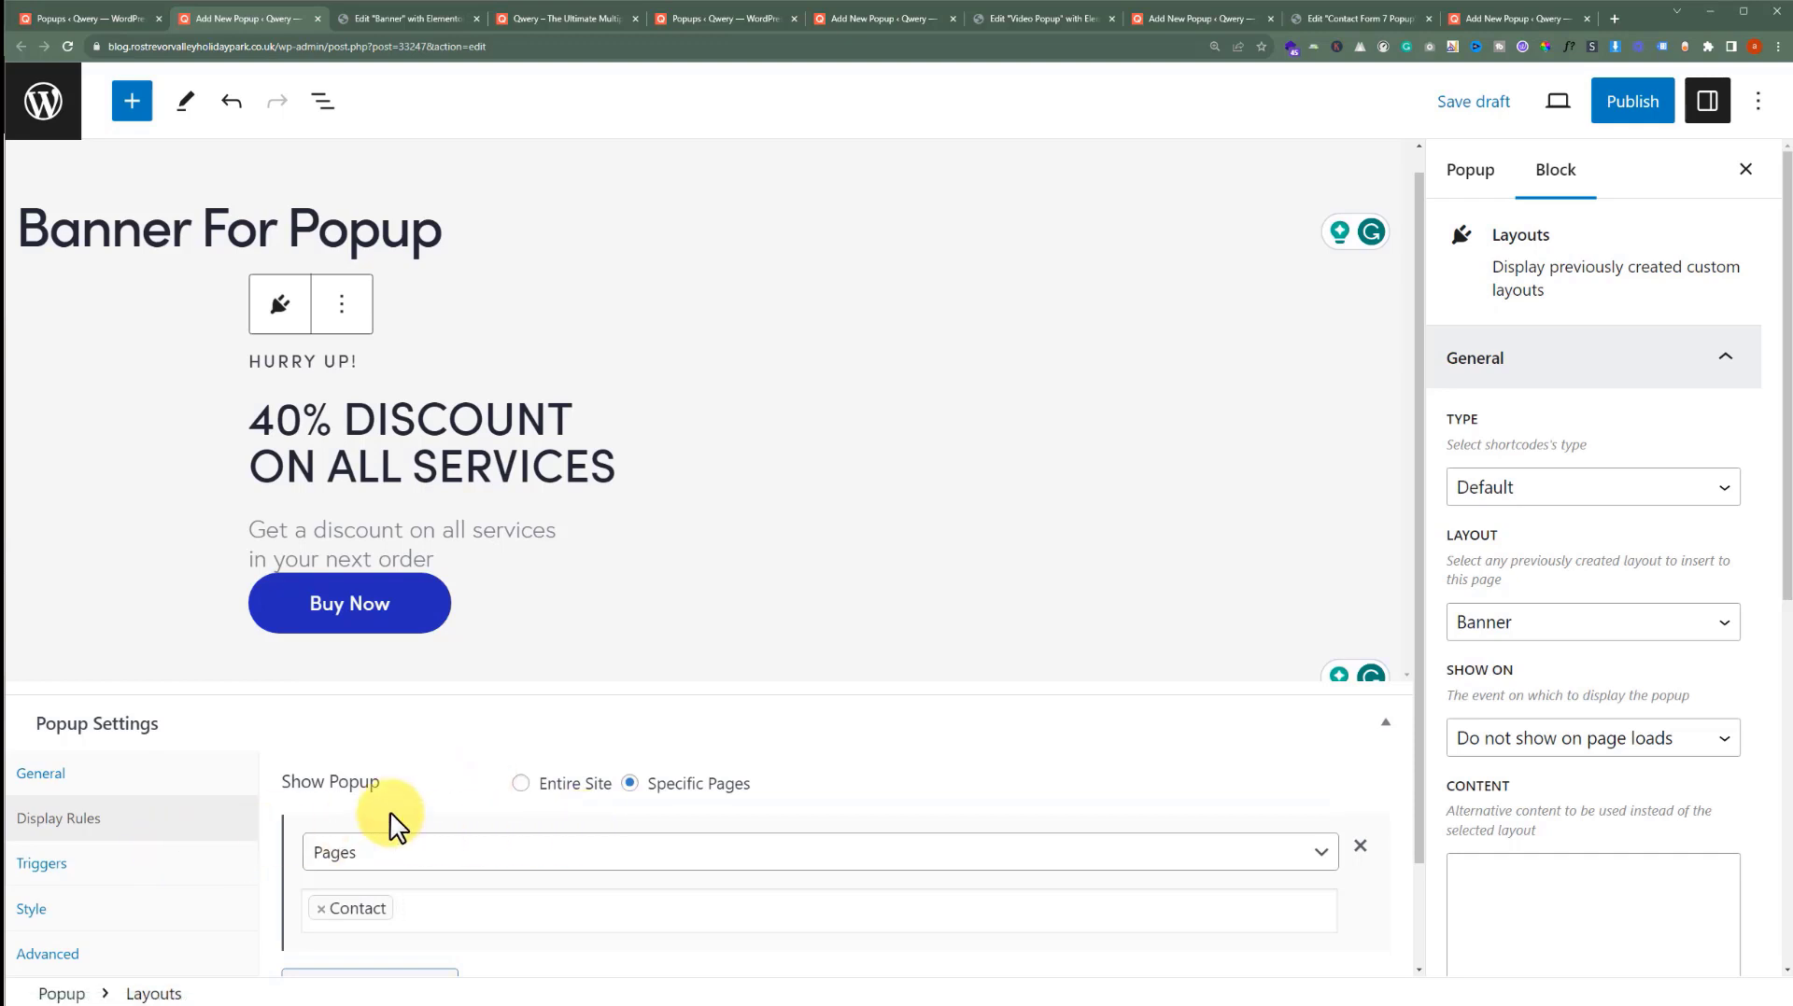
Set the trigger that opens the popup to Exit Intent
{"action": "left_click", "coordinate": [126, 874]}
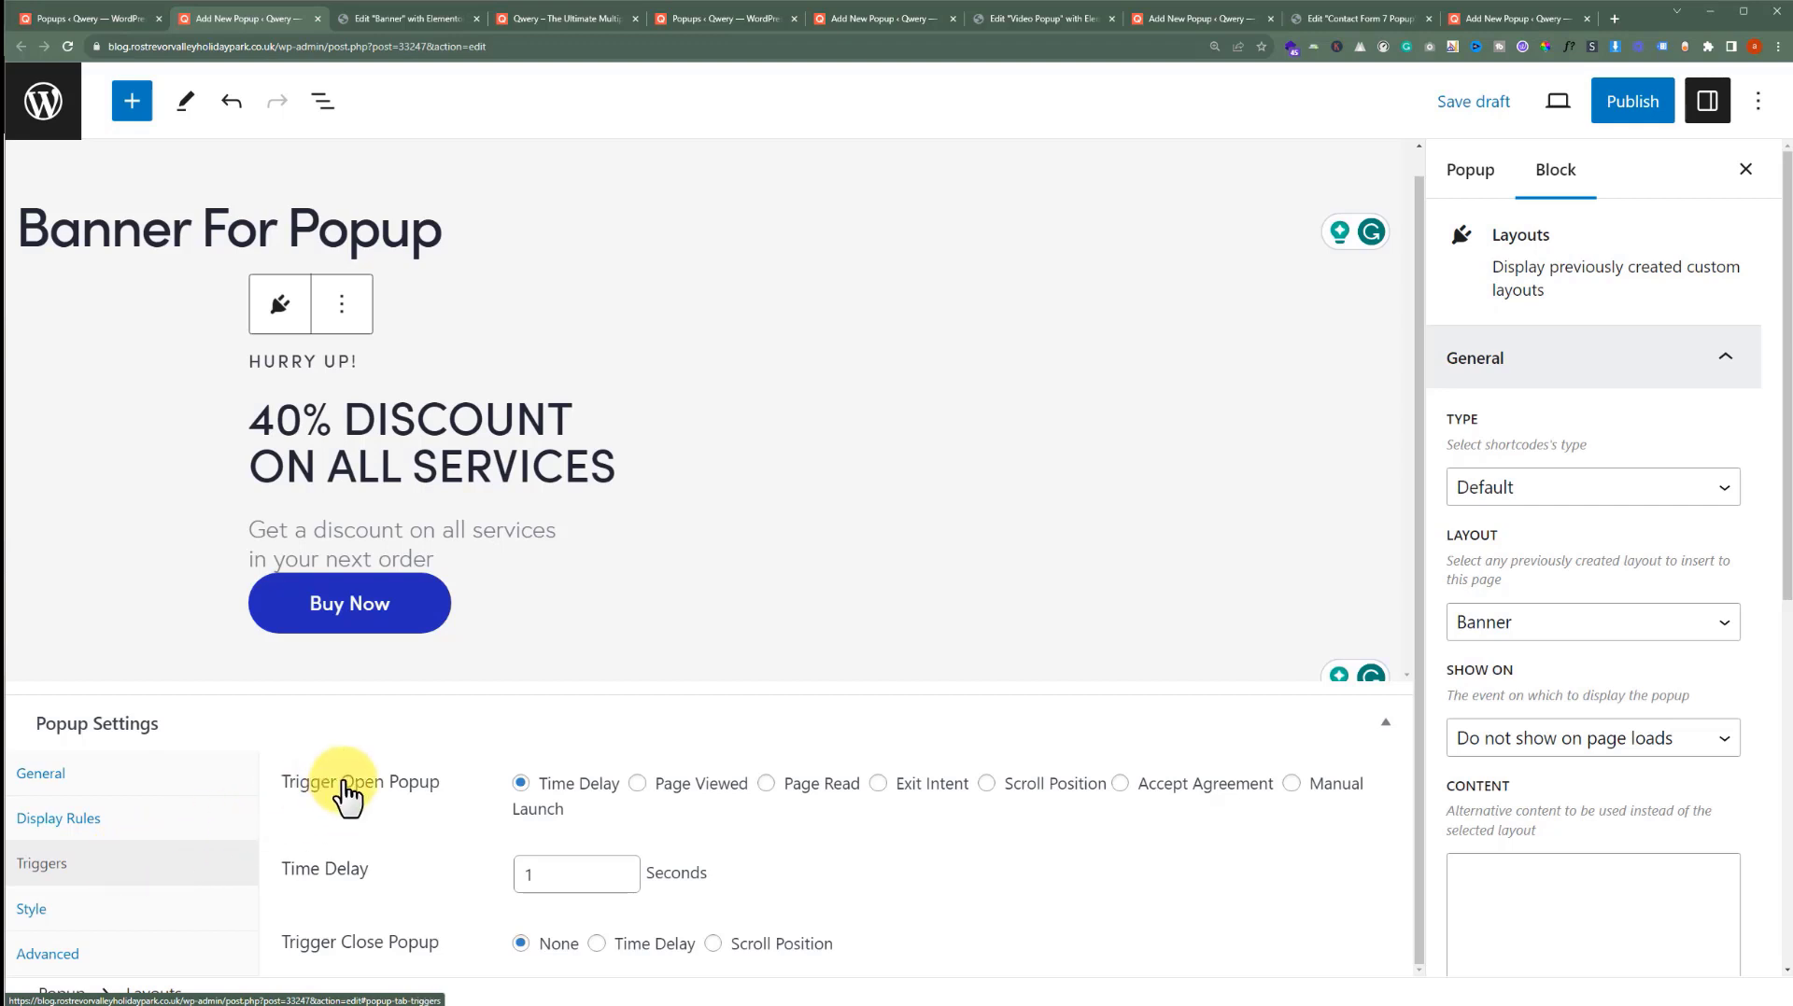
{"action": "left_click", "coordinate": [877, 784]}
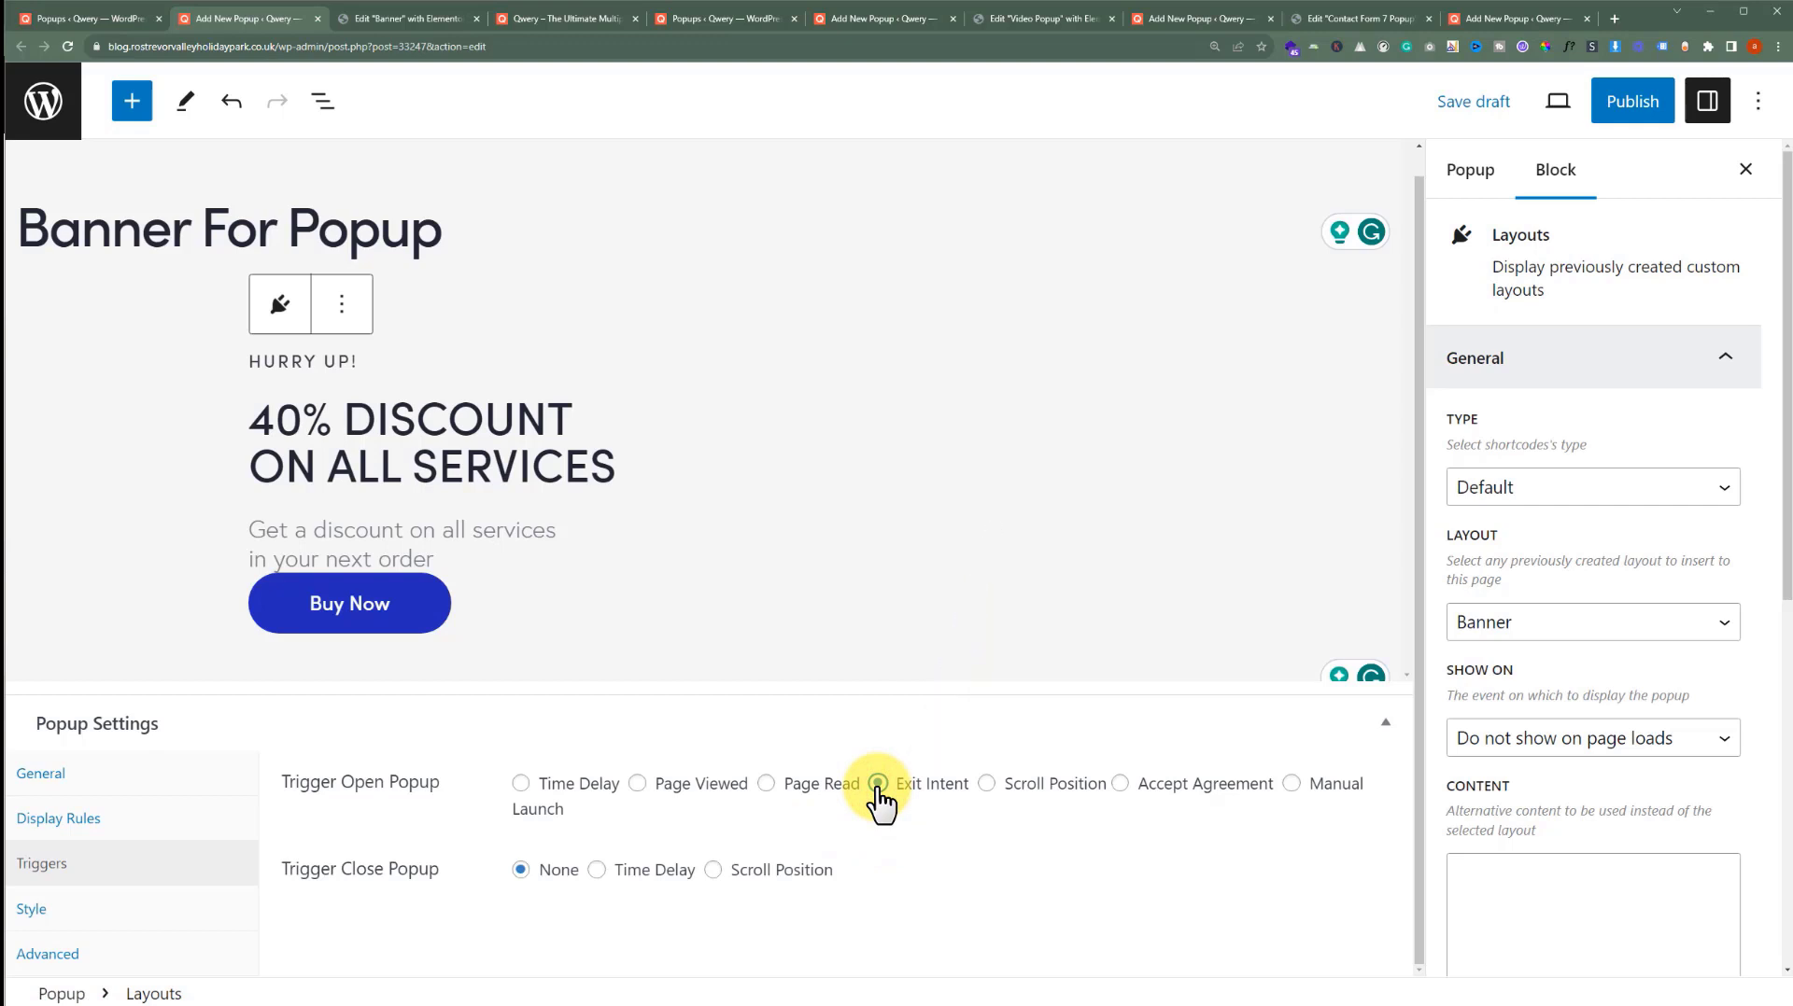
Set the popup's content box width to 800 px and publish the popup
{"action": "left_click", "coordinate": [174, 924]}
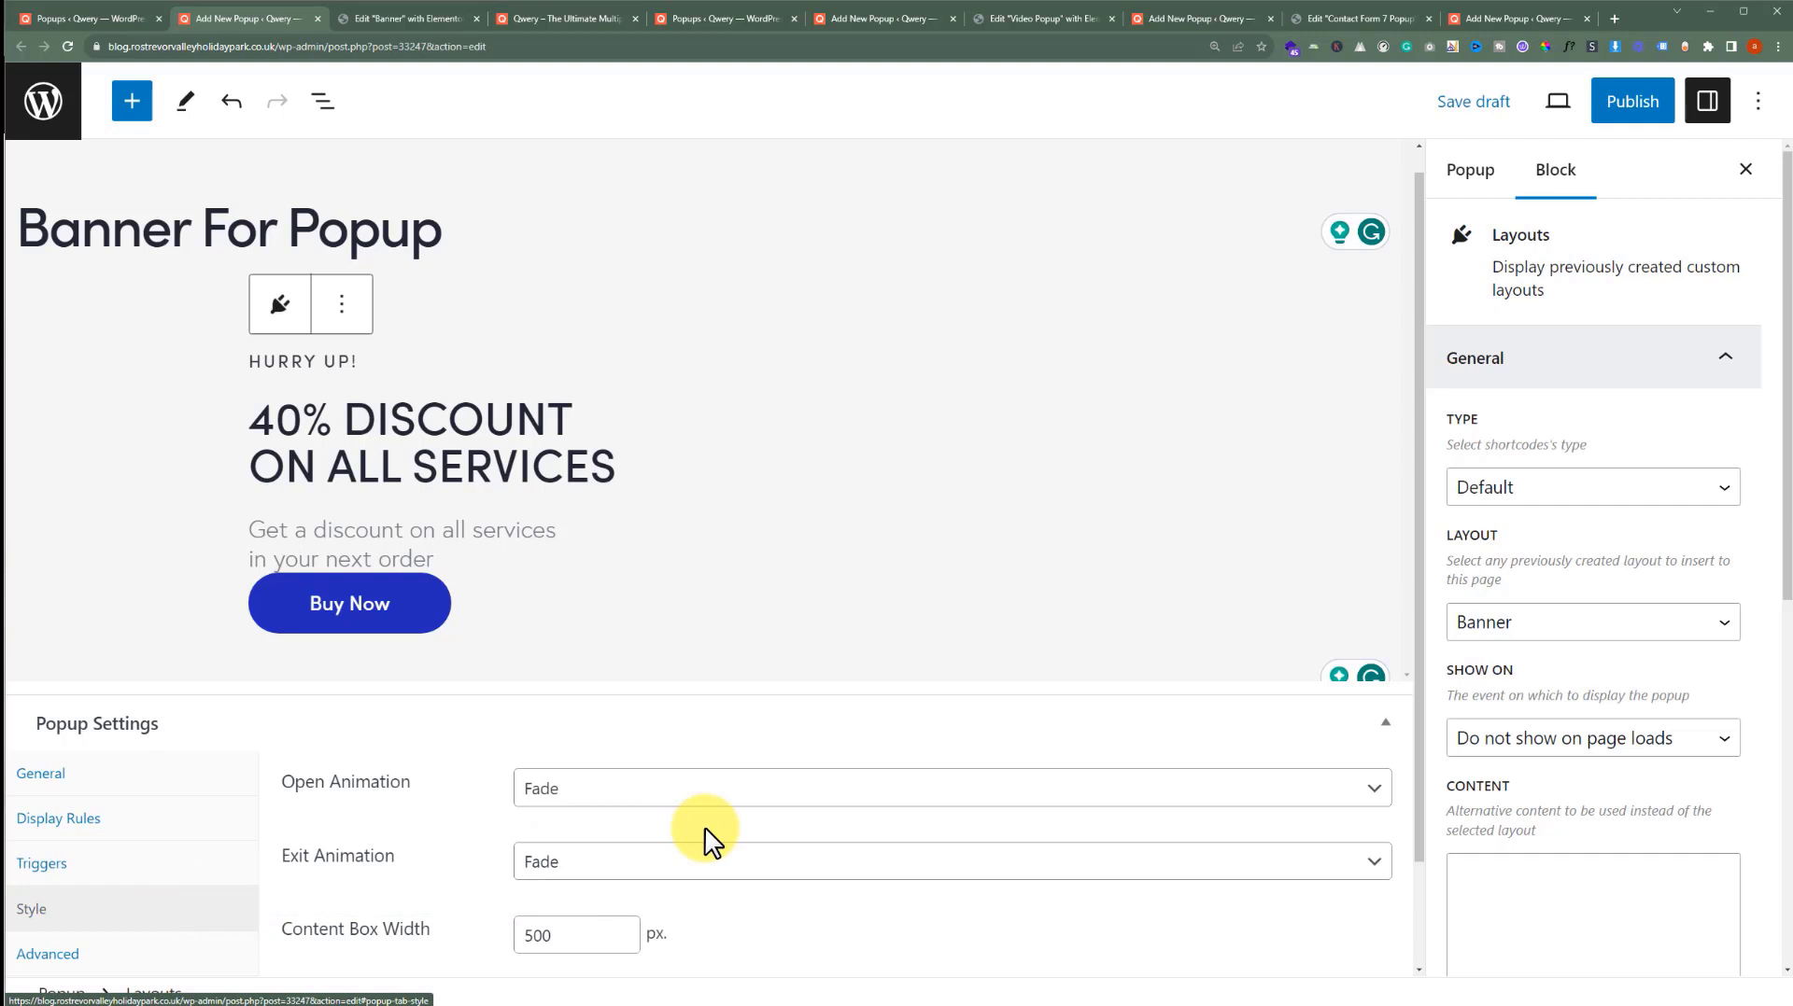
{"action": "double_click", "coordinate": [560, 933]}
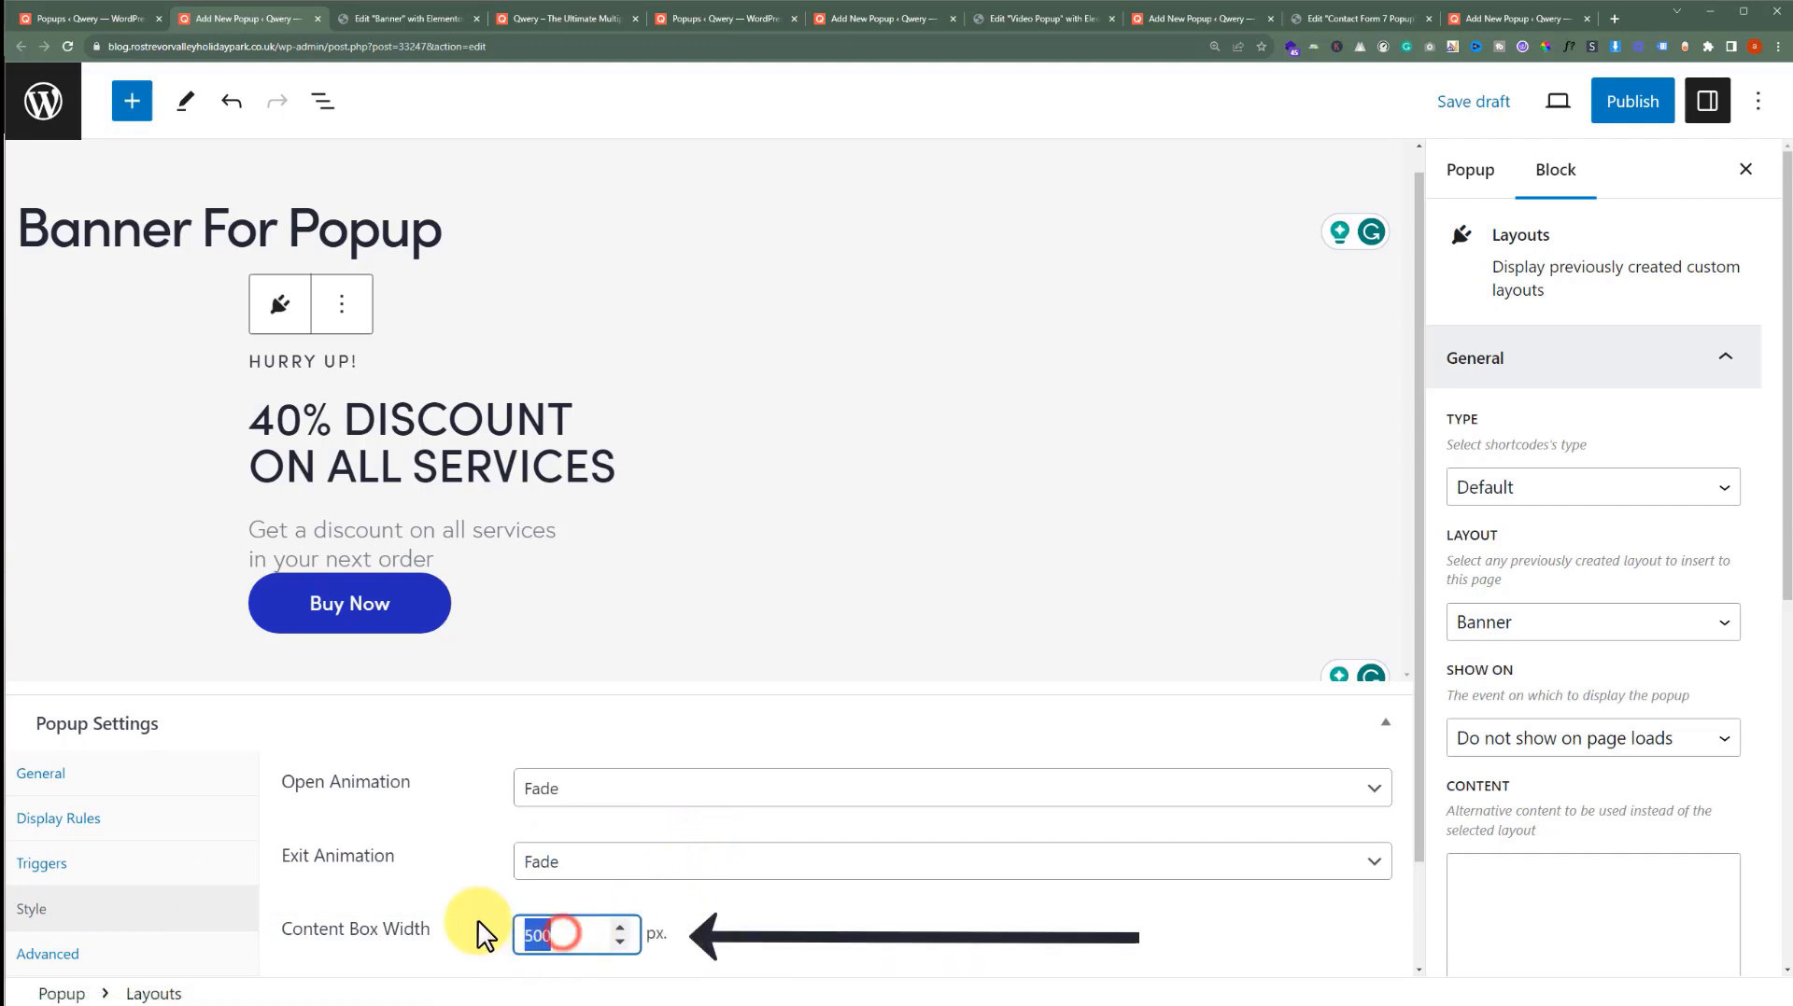
{"action": "type", "text": "80"}
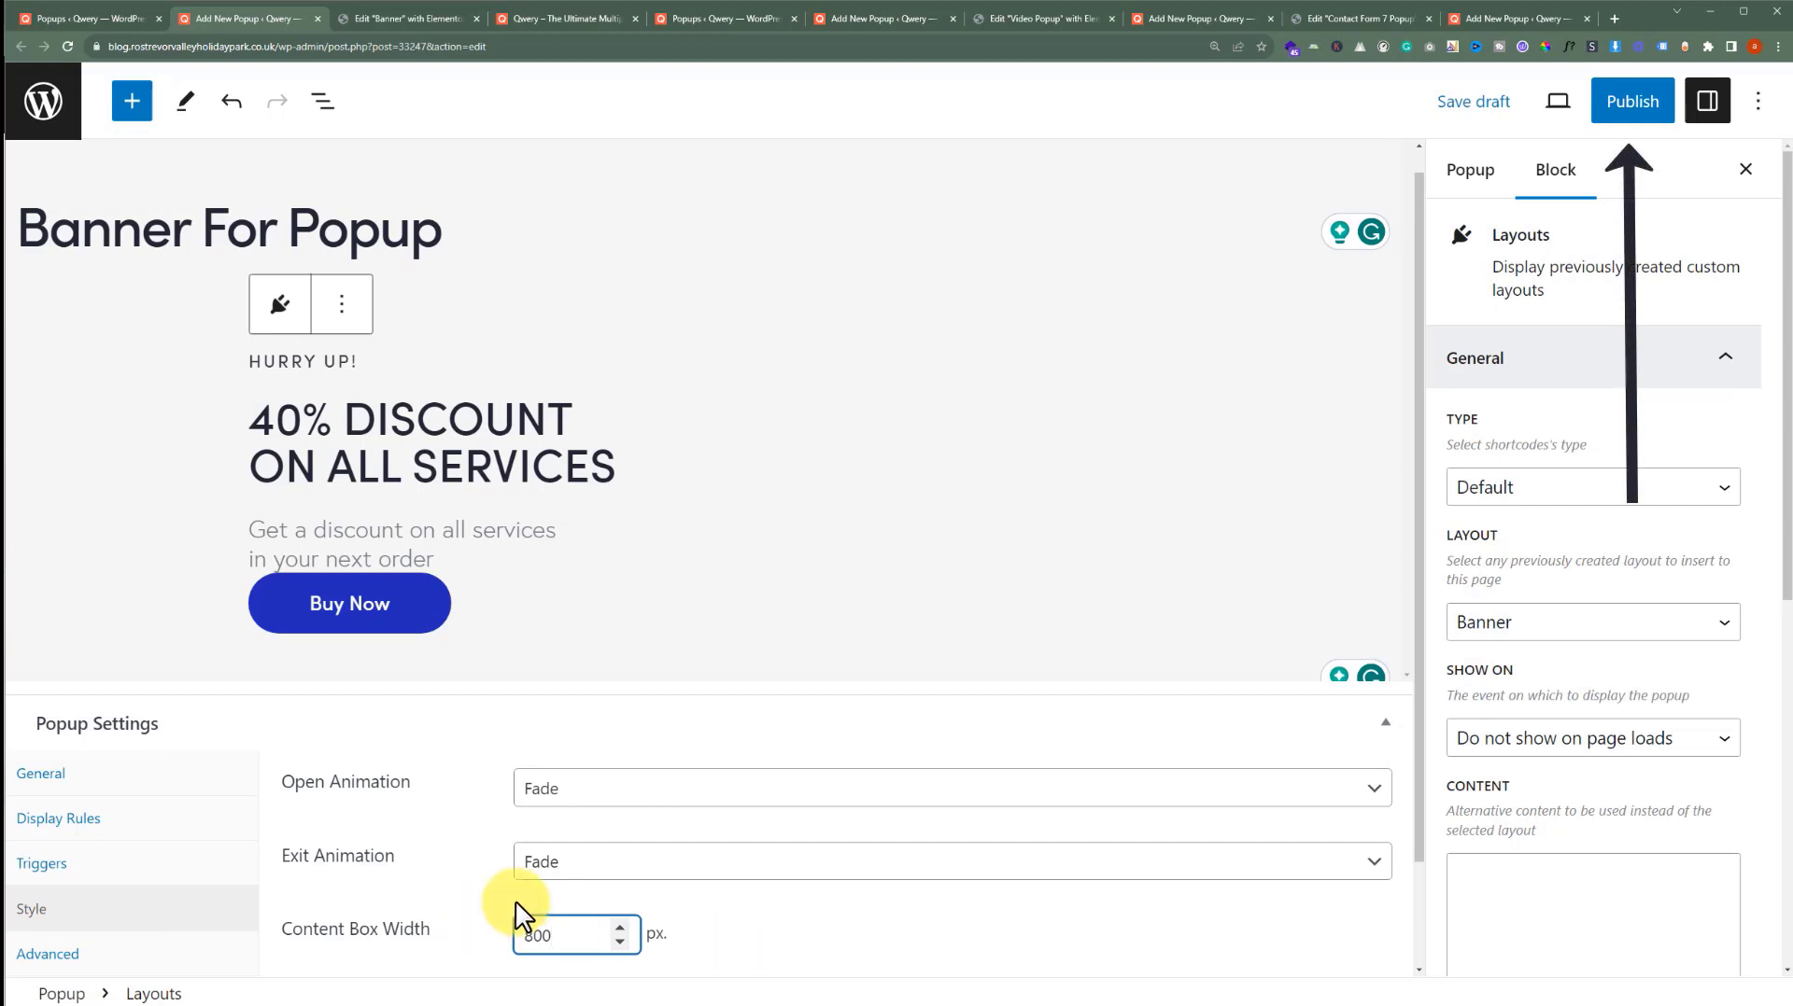
{"action": "left_click", "coordinate": [1624, 105]}
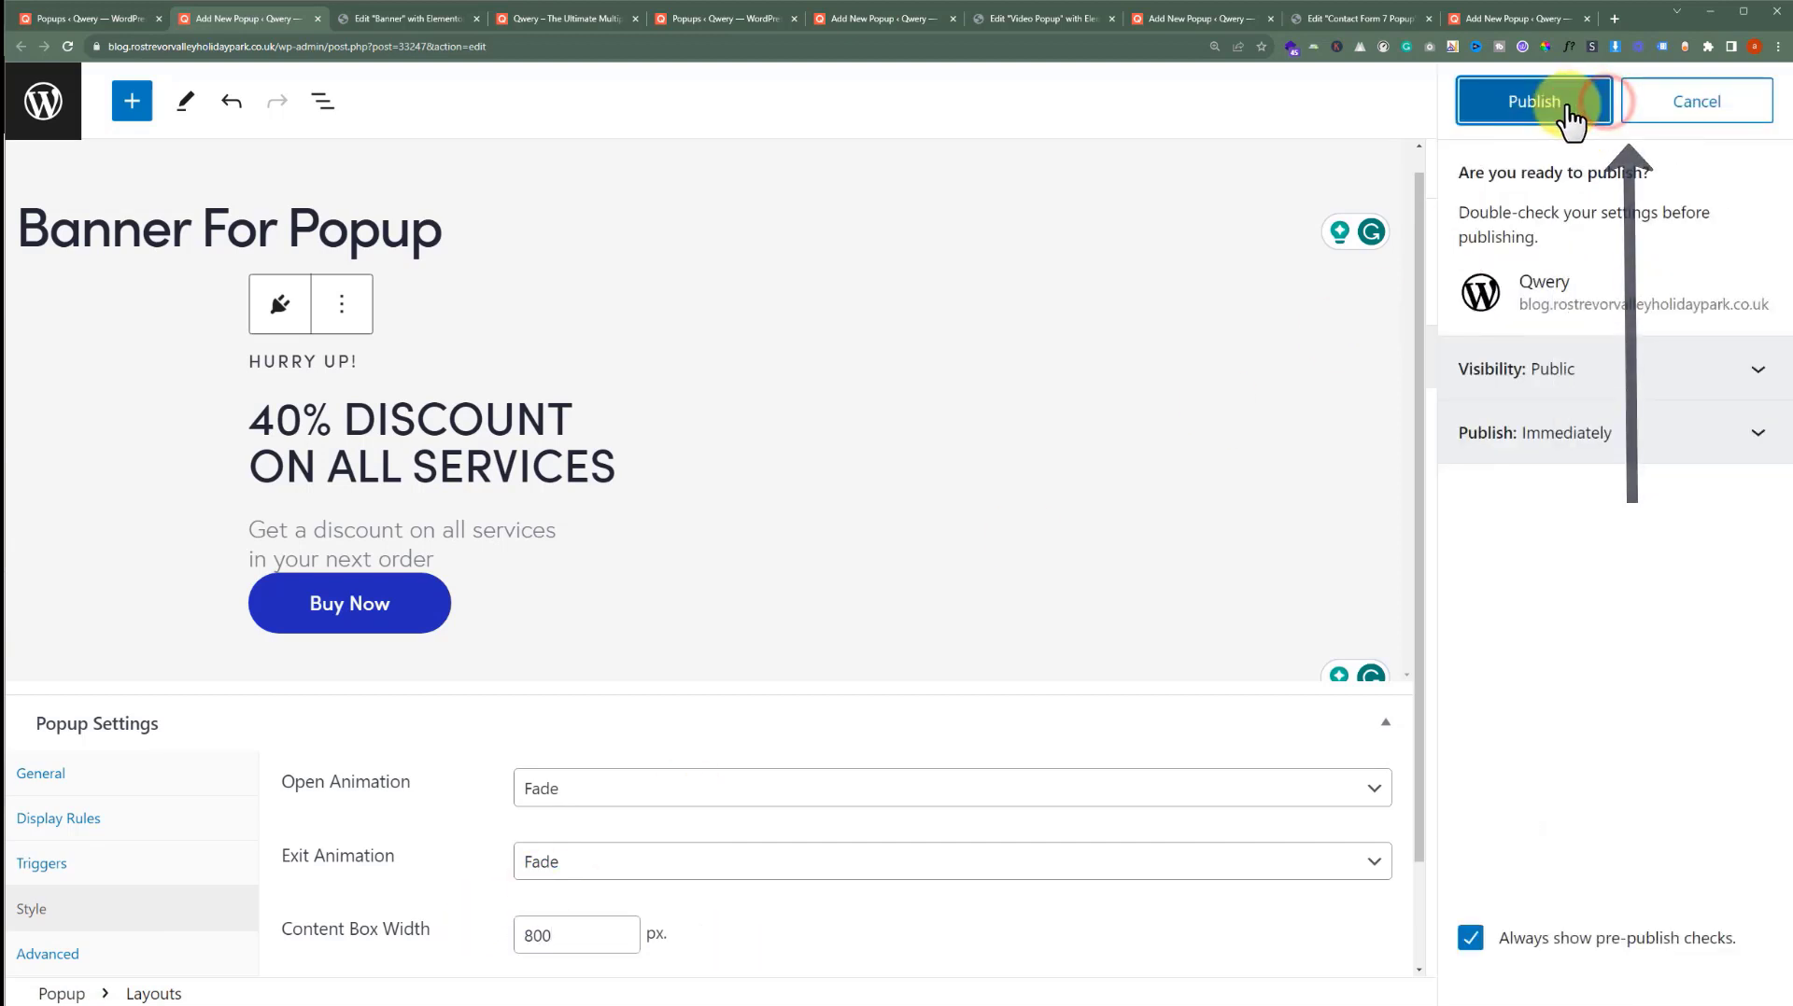
{"action": "left_click", "coordinate": [1569, 104]}
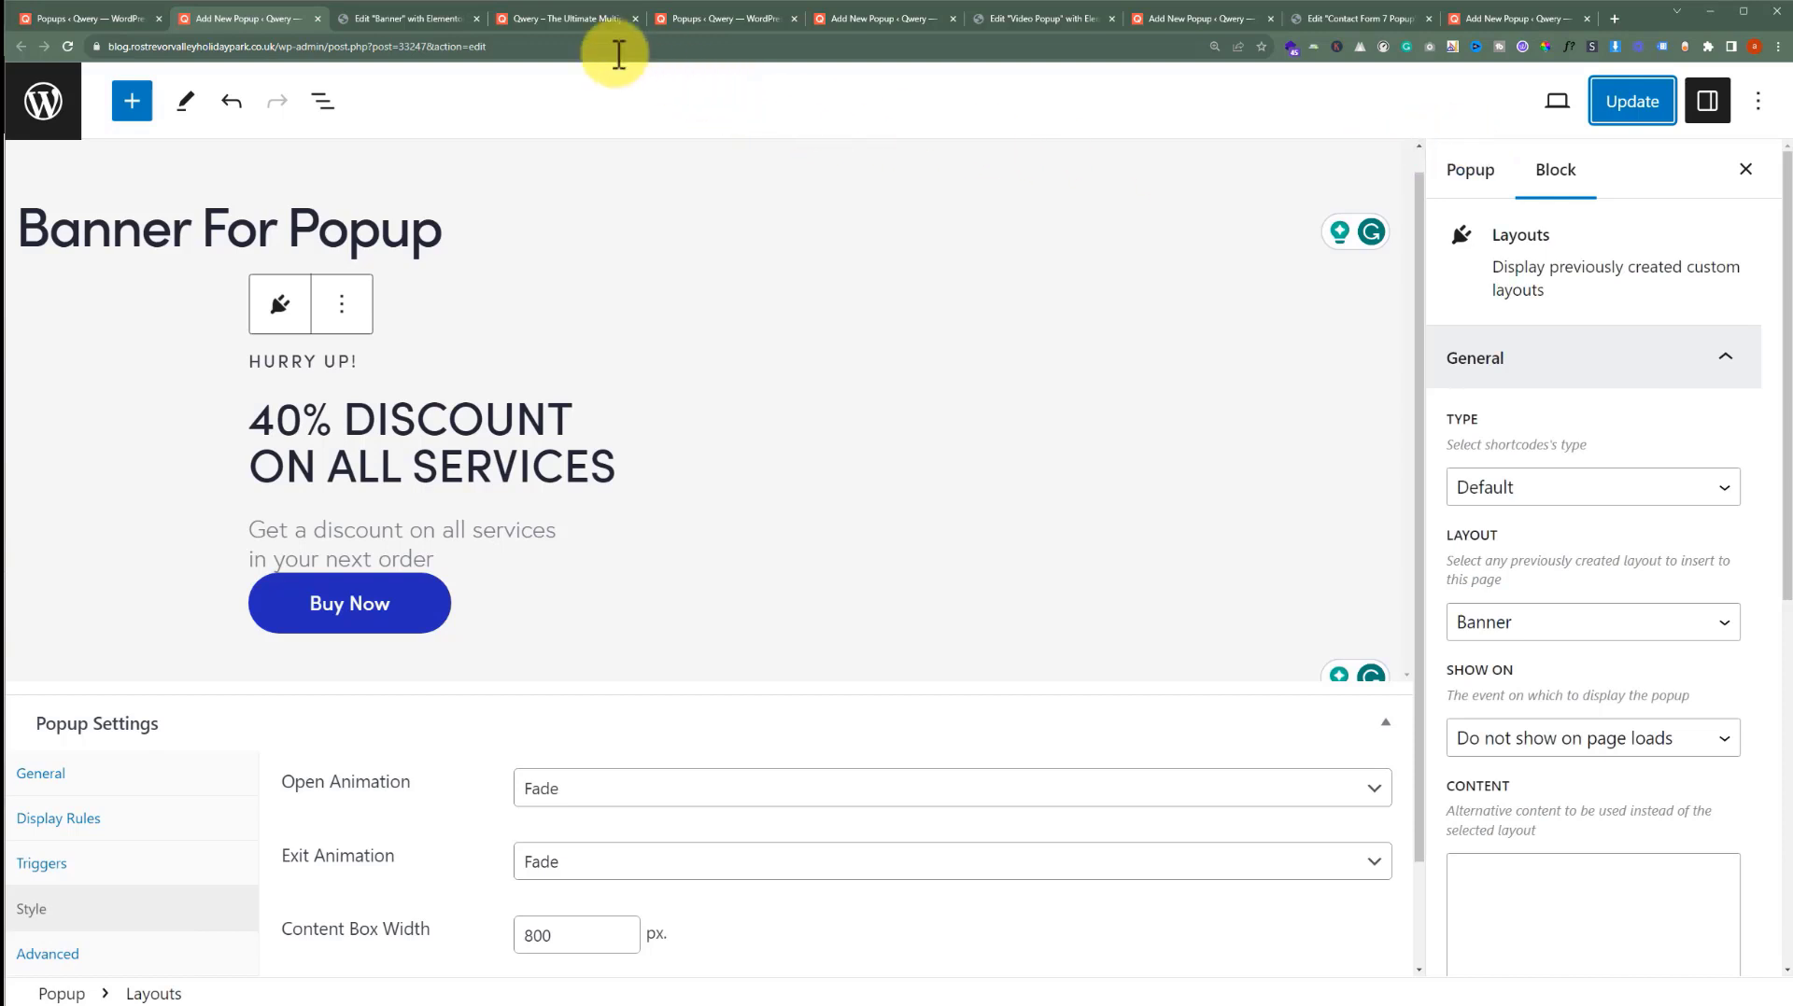
Open the Contact page on the live site and test the banner popup by moving to leave the page
{"action": "left_click", "coordinate": [541, 19]}
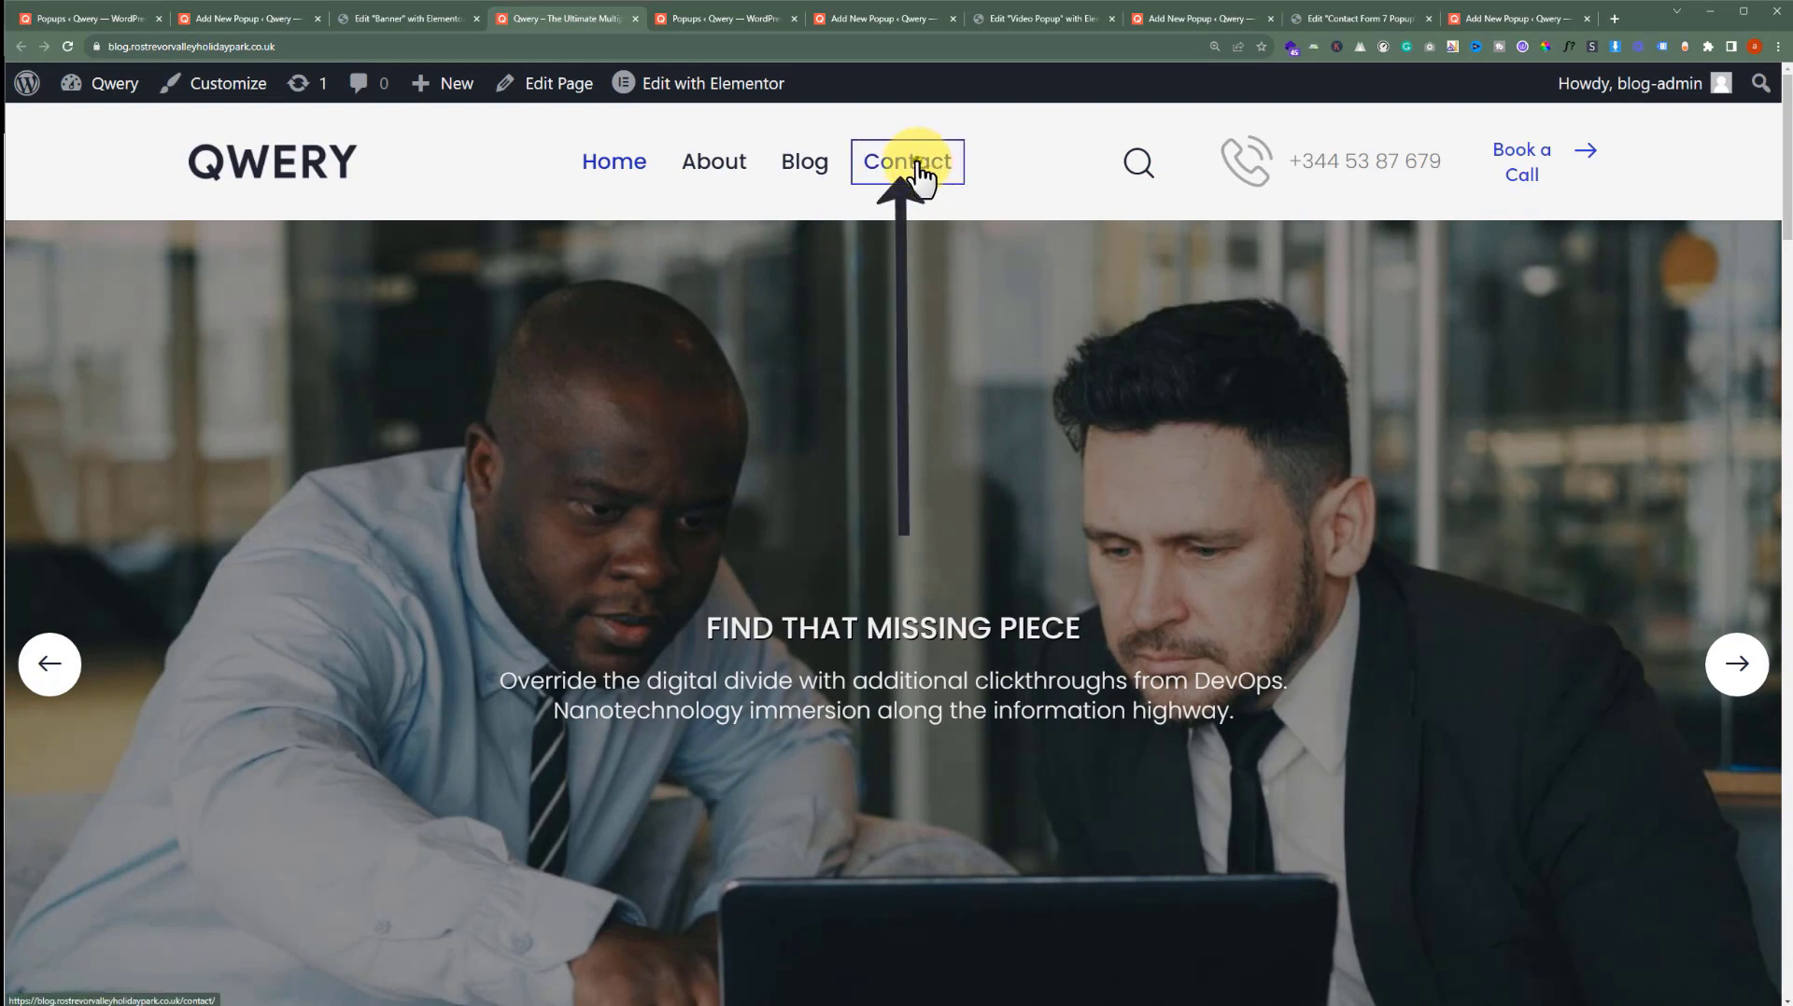
{"action": "left_click", "coordinate": [916, 164]}
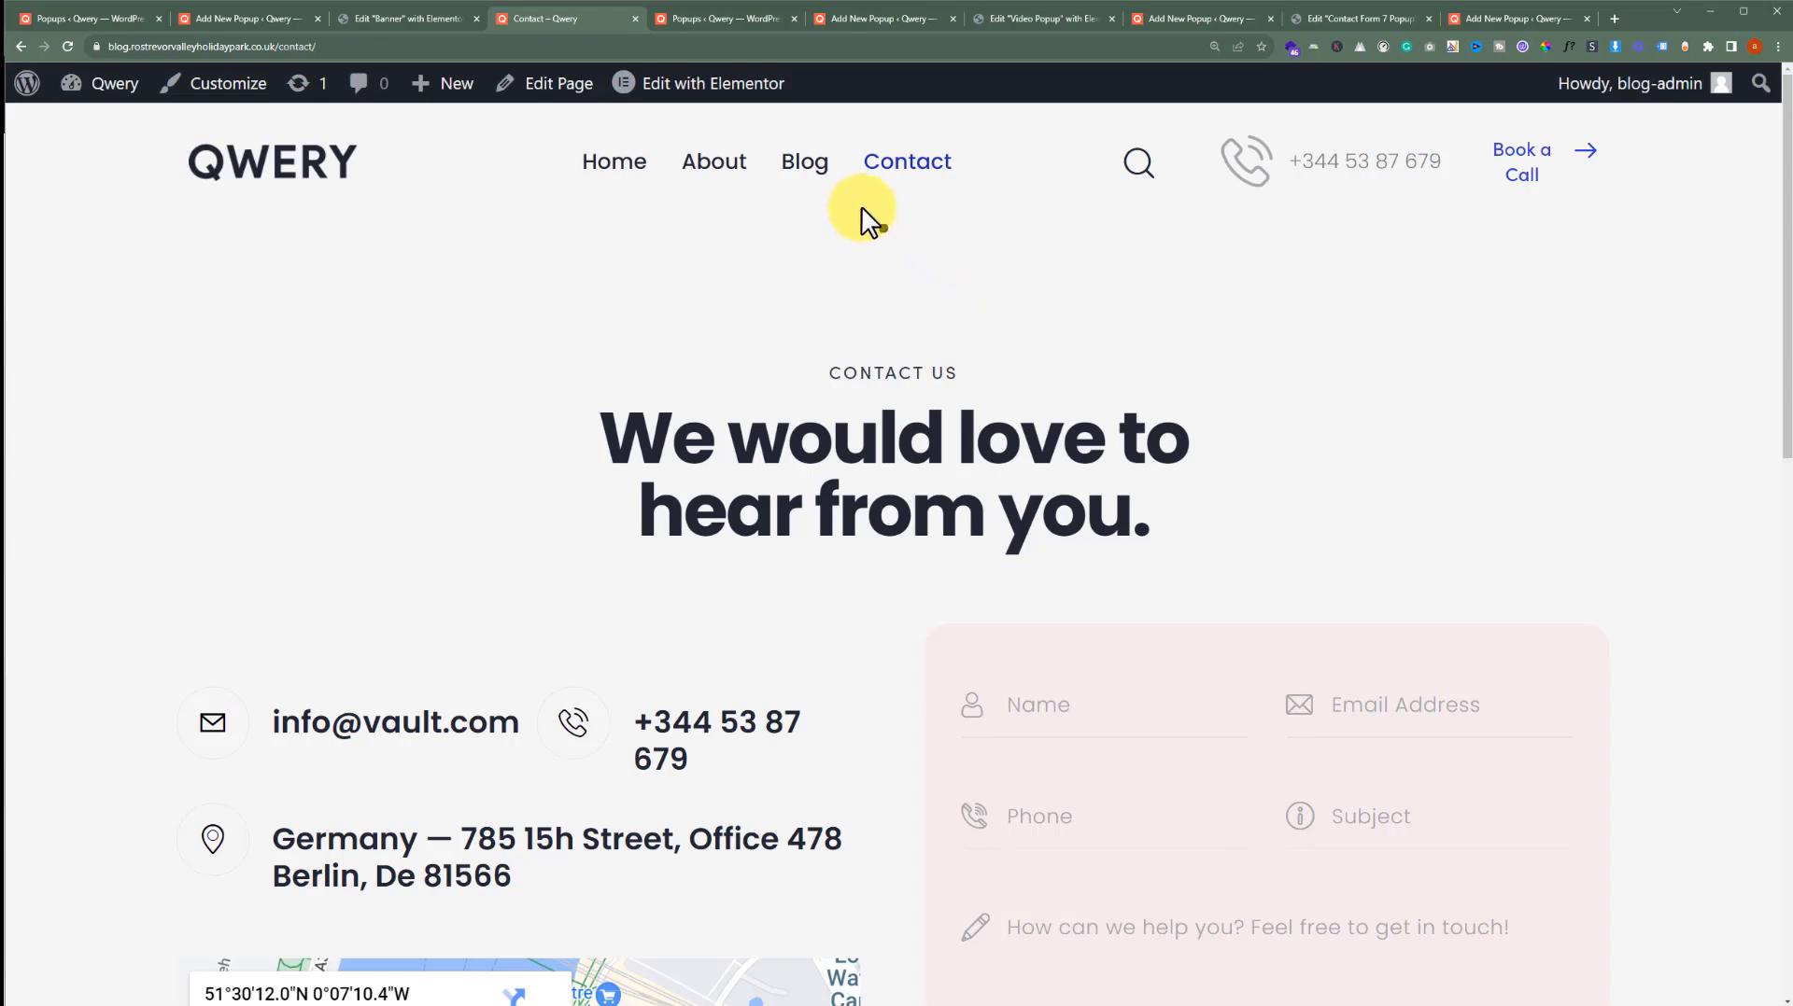
{"action": "mouse_move", "coordinate": [681, 46]}
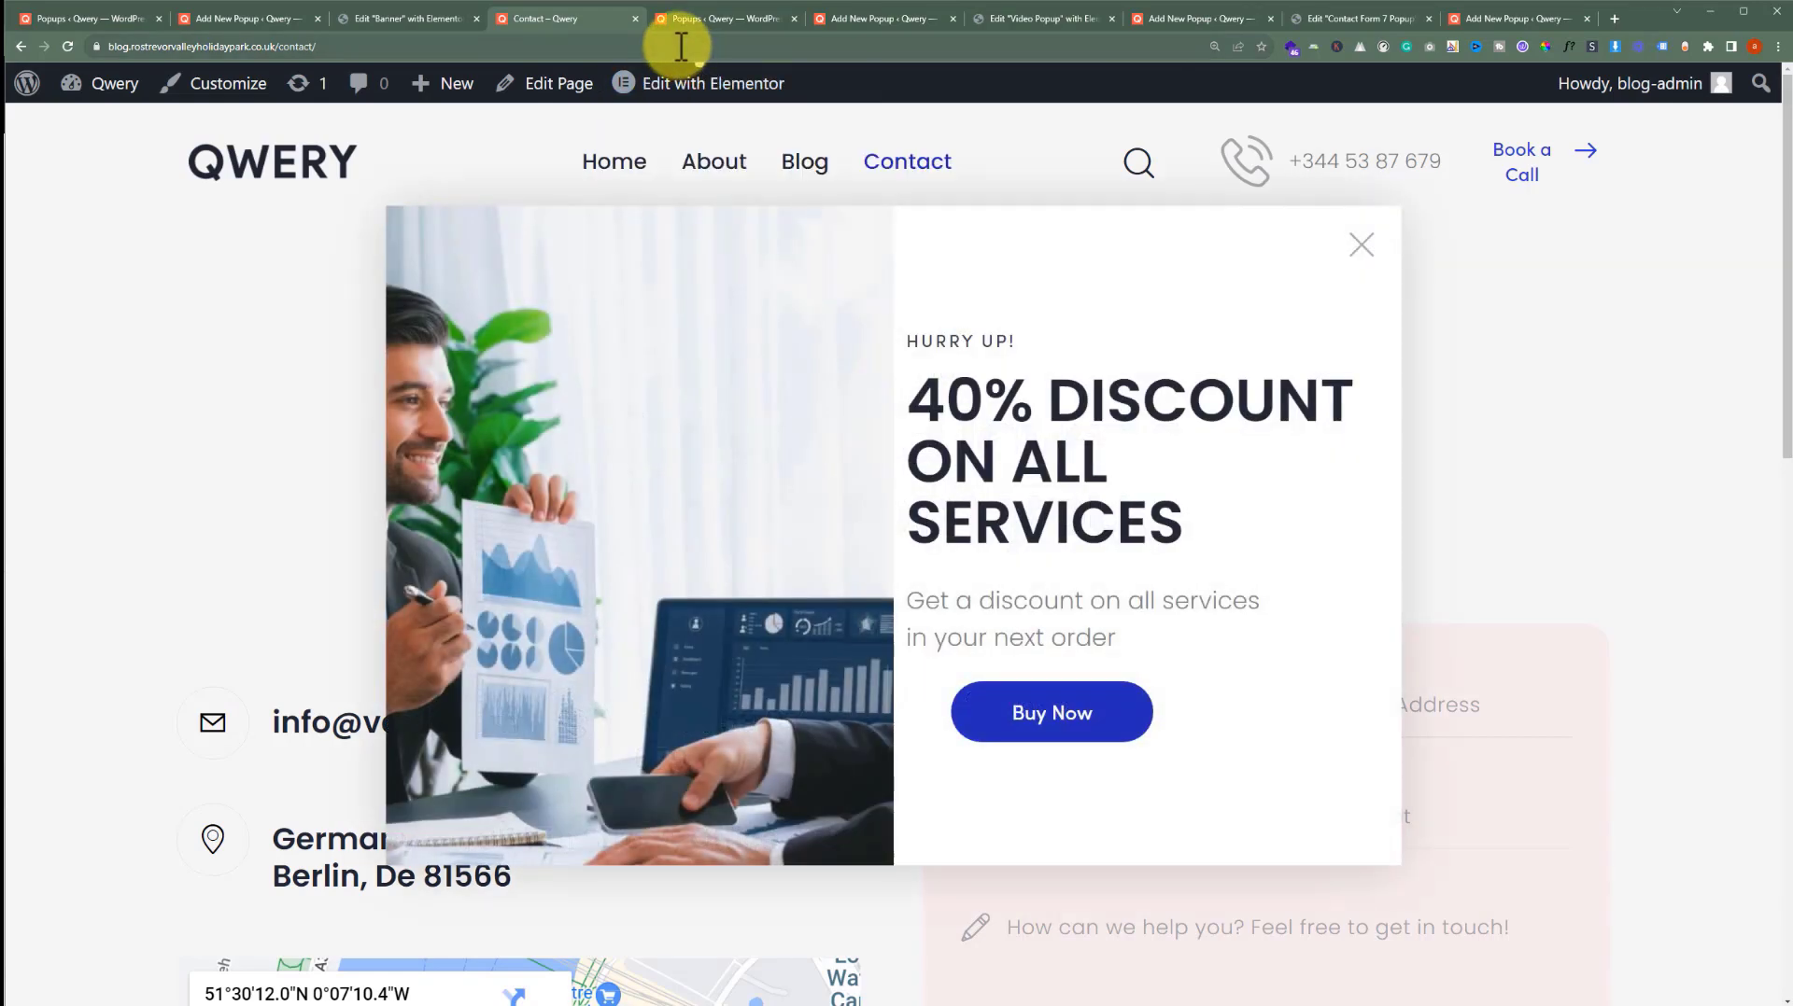